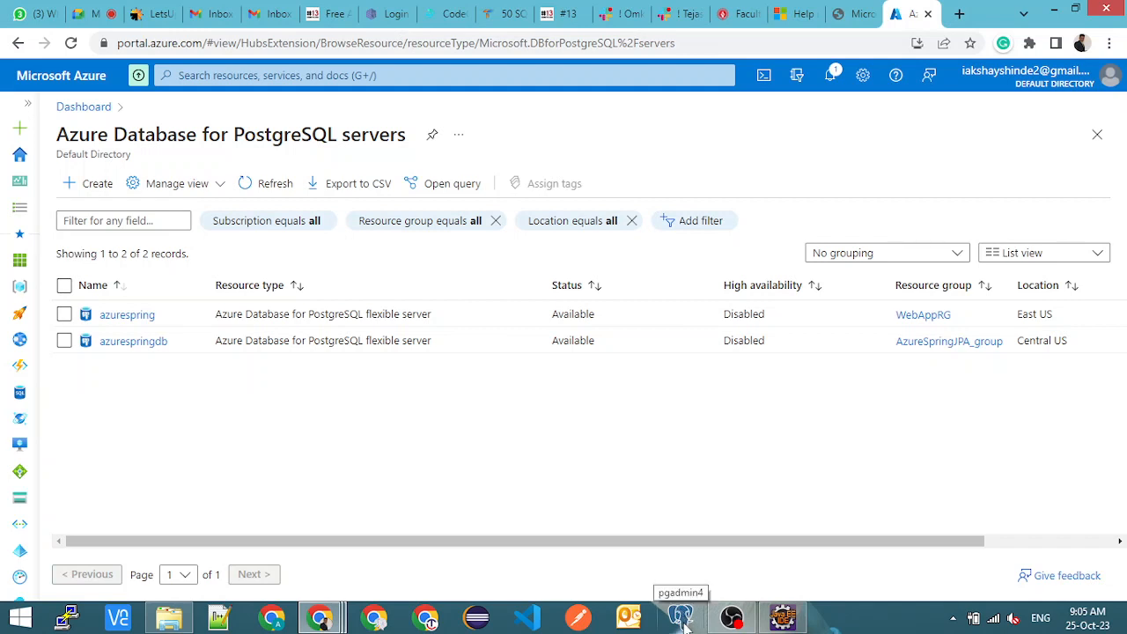
- Launch pgAdmin 4 and open the azurespring PostgreSQL flexible server in the Azure portal
{"action": "left_click", "coordinate": [683, 618]}
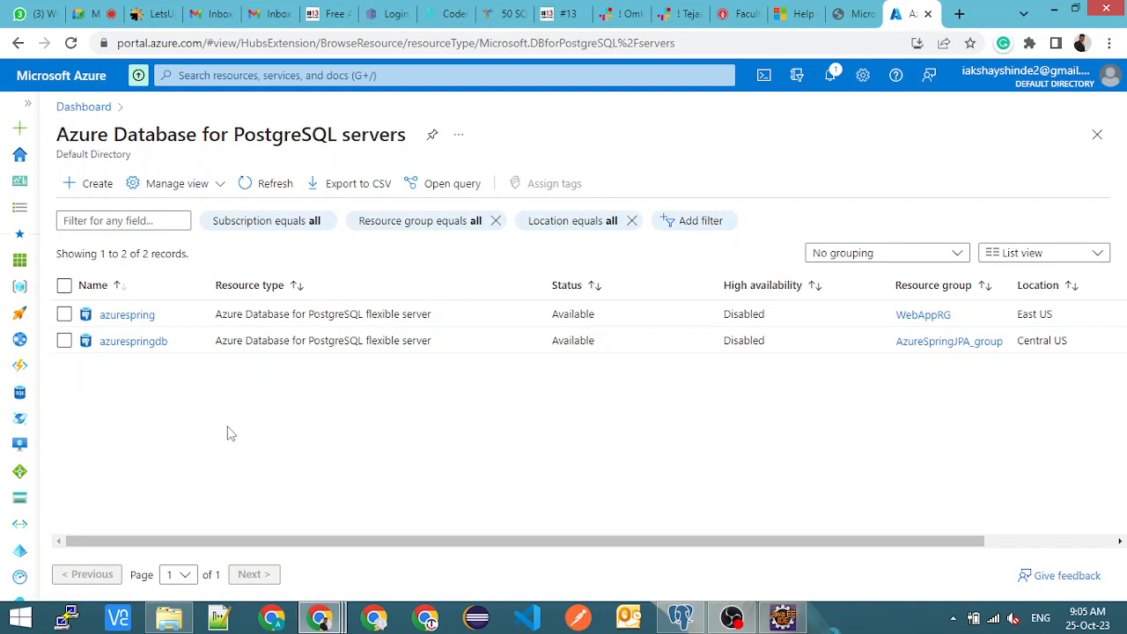
{"action": "left_click", "coordinate": [130, 317]}
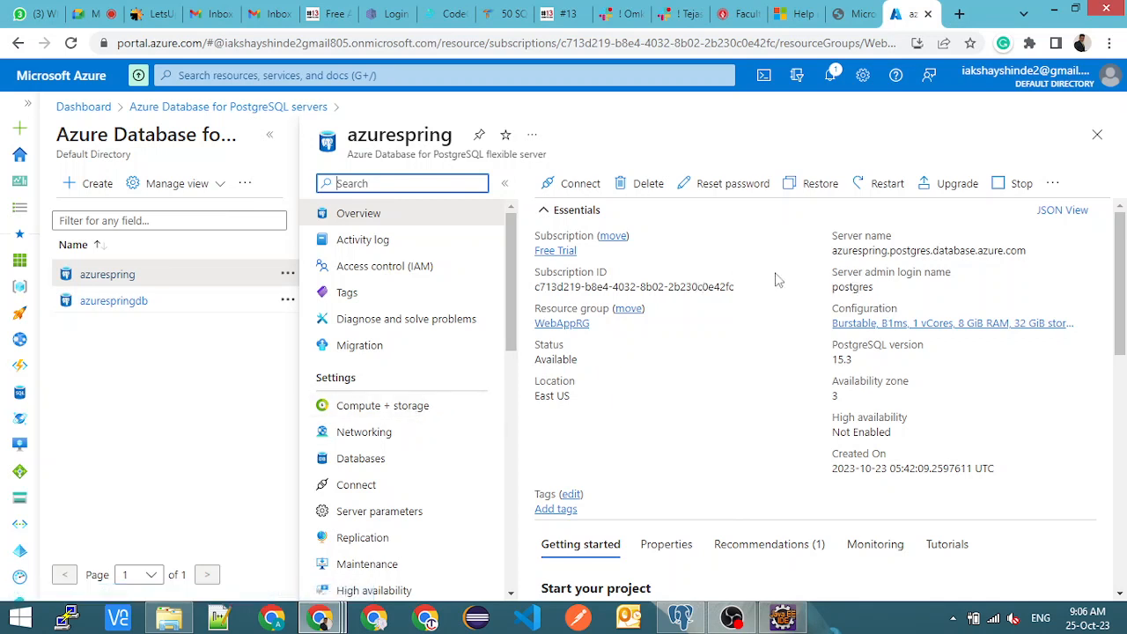
- Examine the azurespring server's server name and server admin login name, and collapse the server list
{"action": "left_click_drag", "start_coordinate": [831, 250], "coordinate": [1025, 251]}
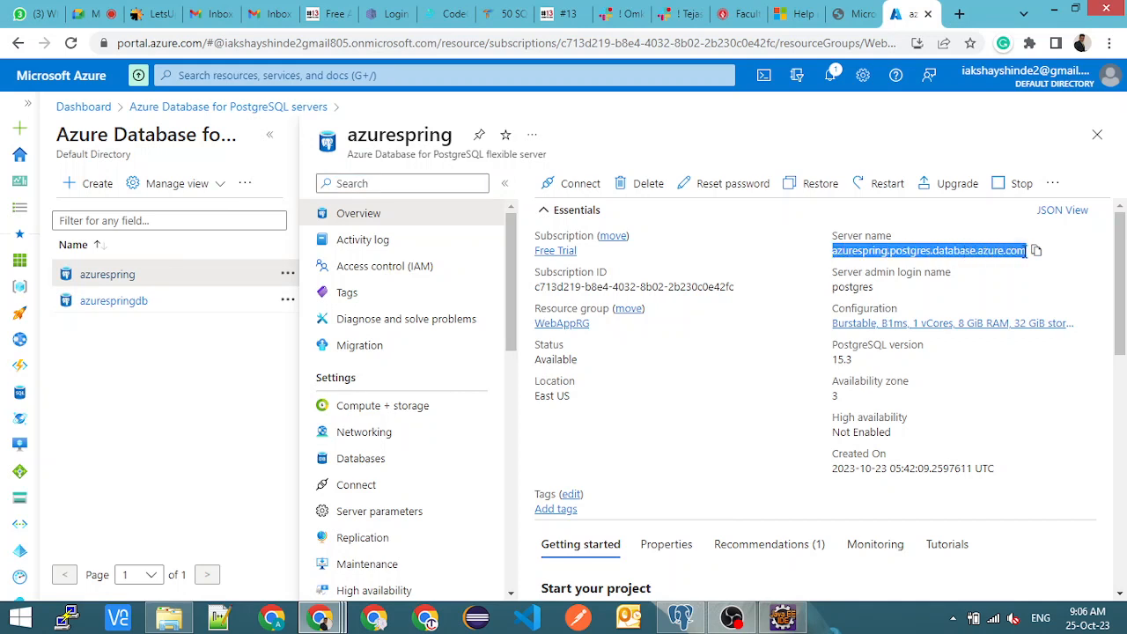
{"action": "double_click", "coordinate": [915, 250]}
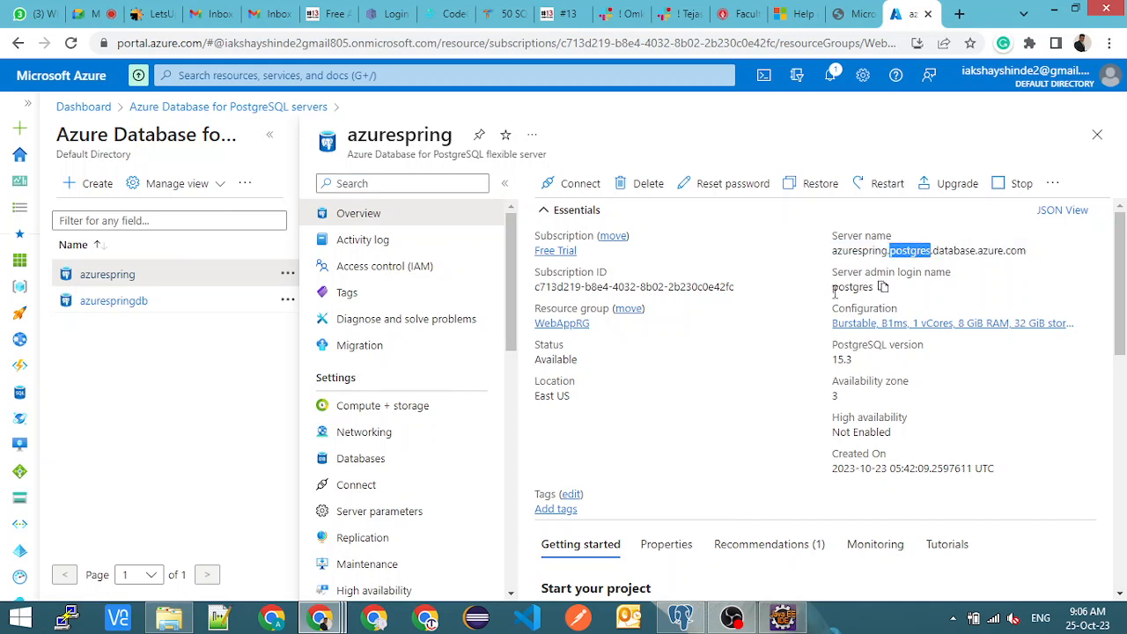
{"action": "left_click_drag", "start_coordinate": [832, 287], "coordinate": [873, 298]}
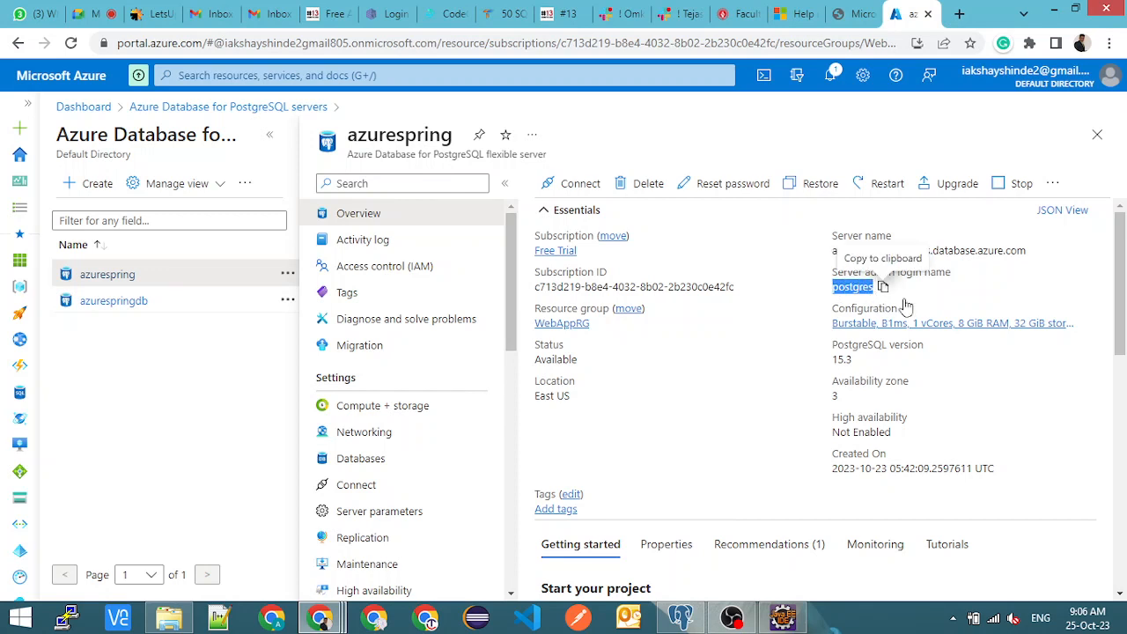
{"action": "left_click", "coordinate": [1081, 319]}
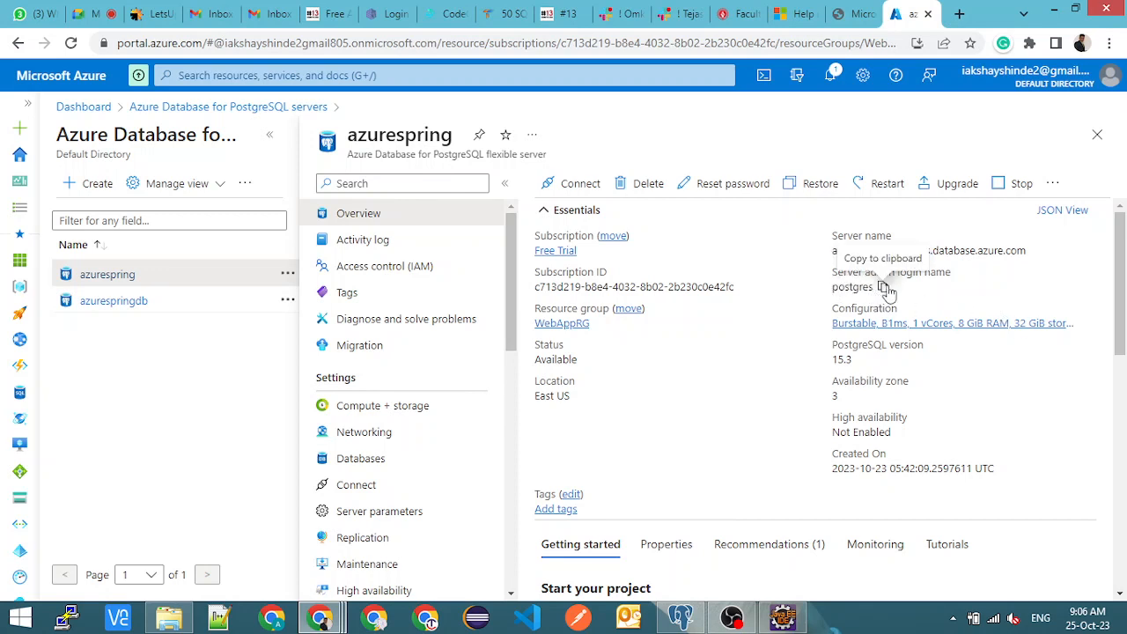
{"action": "double_click", "coordinate": [845, 287]}
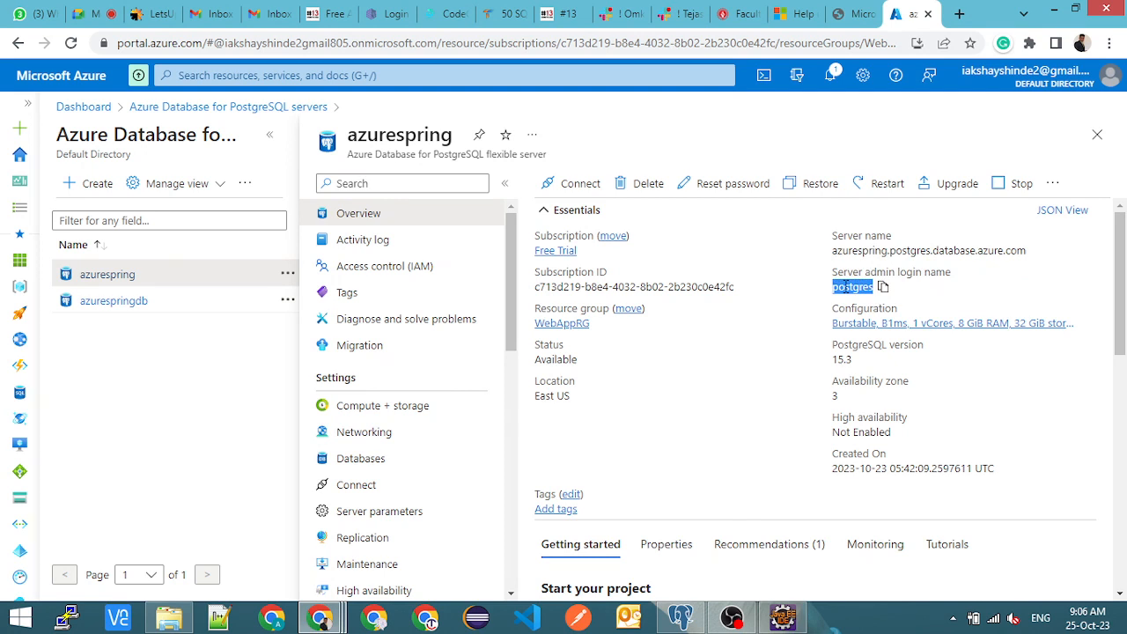
{"action": "double_click", "coordinate": [845, 287]}
{"action": "left_click", "coordinate": [850, 286]}
{"action": "left_click", "coordinate": [269, 135]}
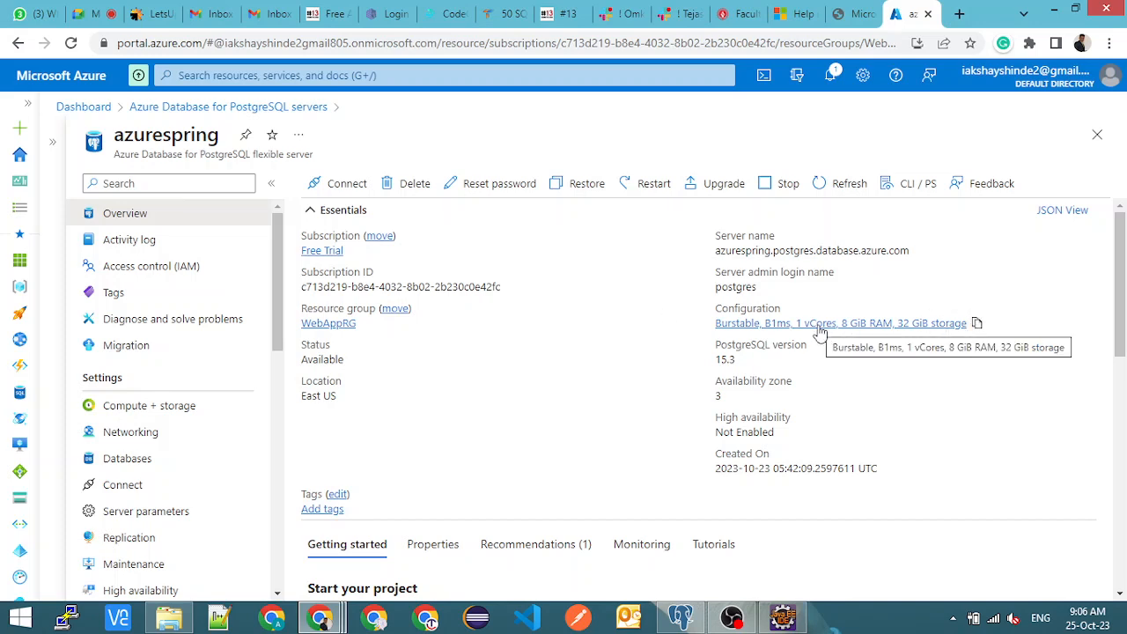
- Open the azurespring server's networking settings and examine its firewall rules
{"action": "scroll", "coordinate": [493, 409], "scroll_direction": "down", "scroll_amount": 1}
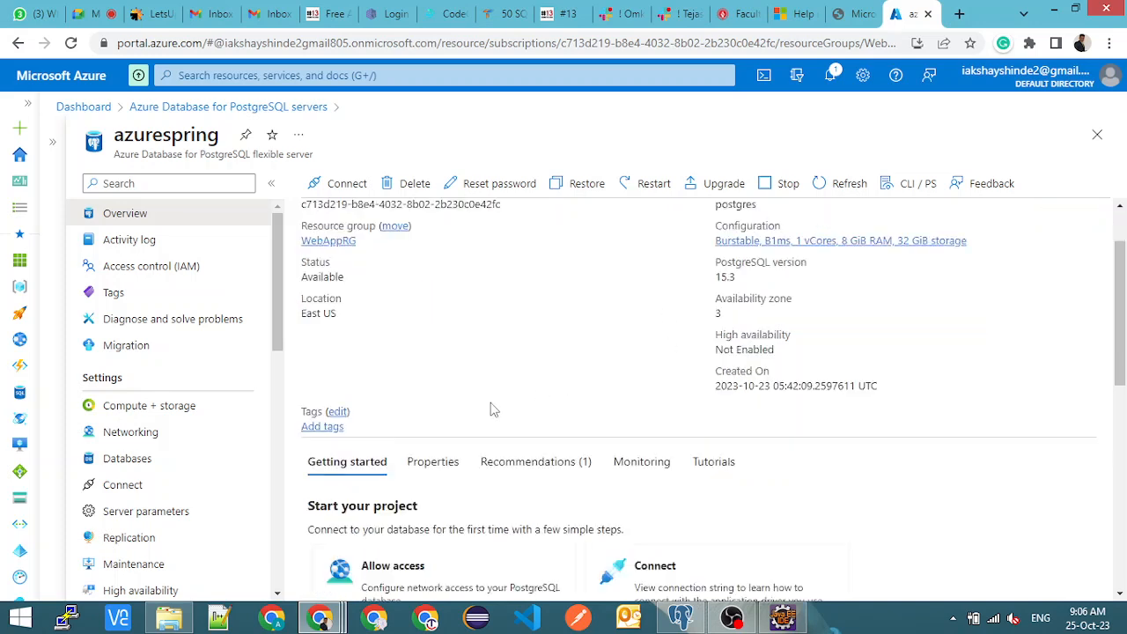
{"action": "scroll", "coordinate": [493, 410], "scroll_direction": "down", "scroll_amount": 1}
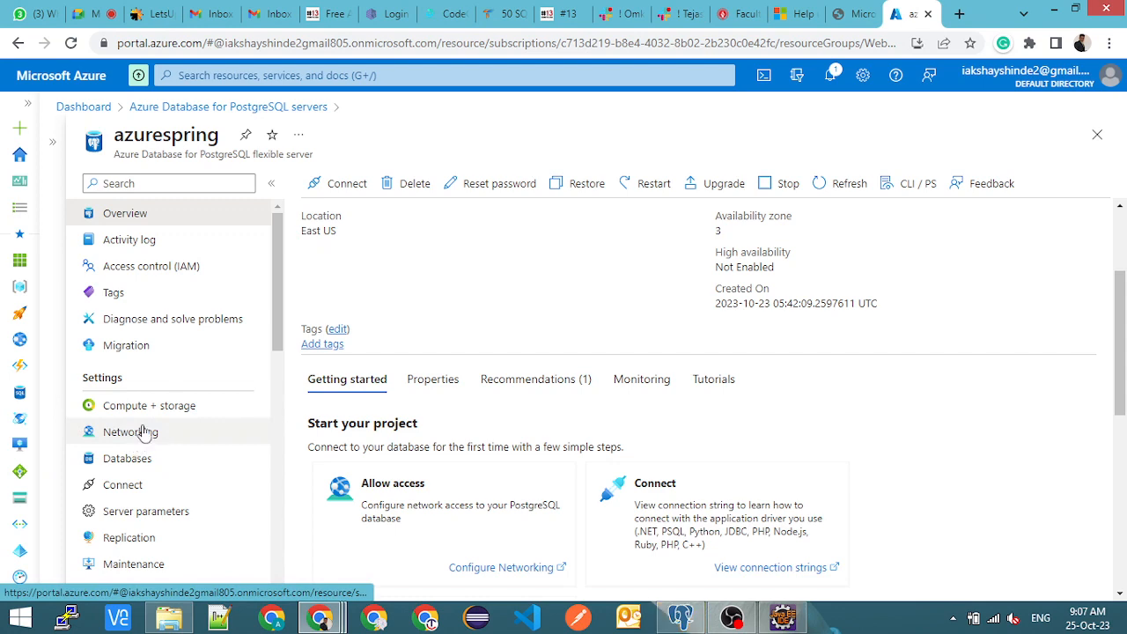
{"action": "left_click", "coordinate": [146, 433]}
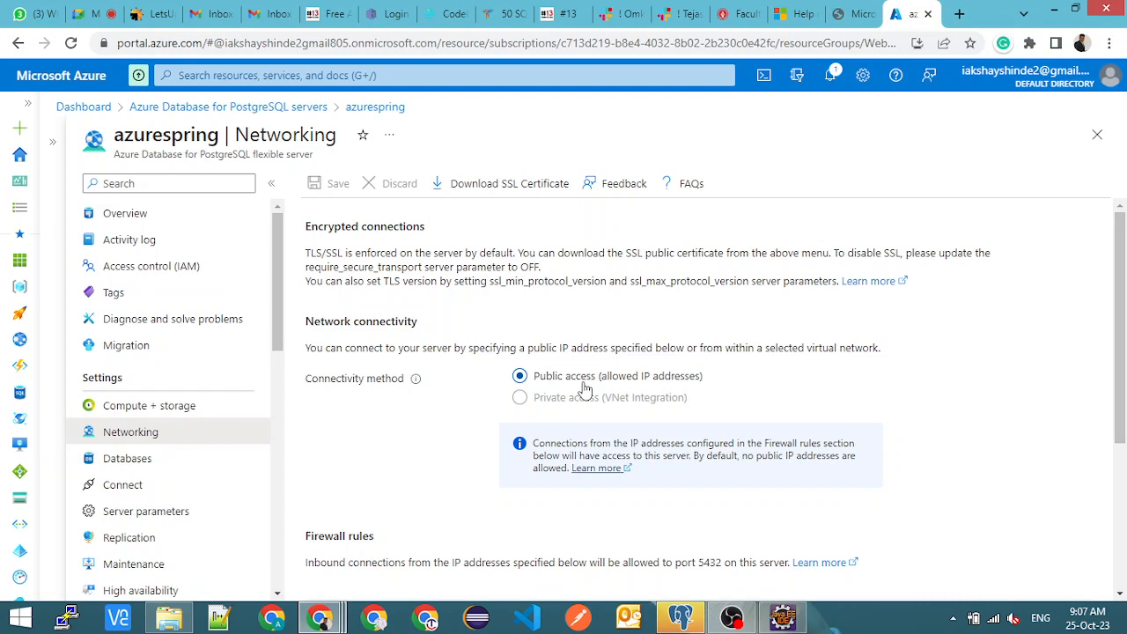
{"action": "scroll", "coordinate": [585, 389], "scroll_direction": "down", "scroll_amount": 3}
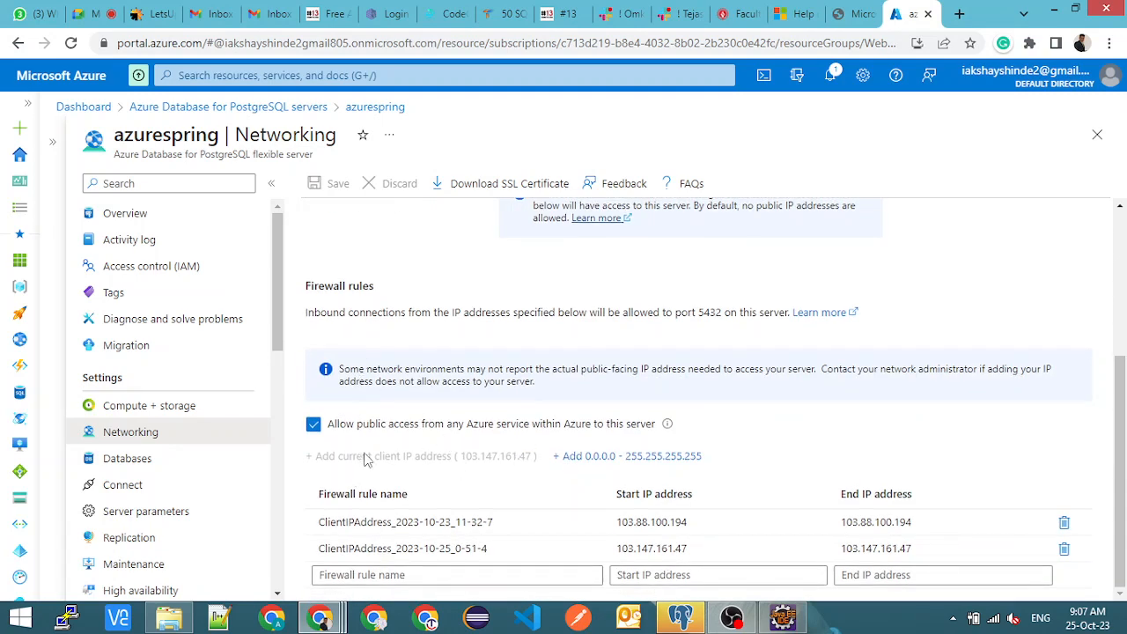
{"action": "left_click_drag", "start_coordinate": [323, 286], "coordinate": [385, 294]}
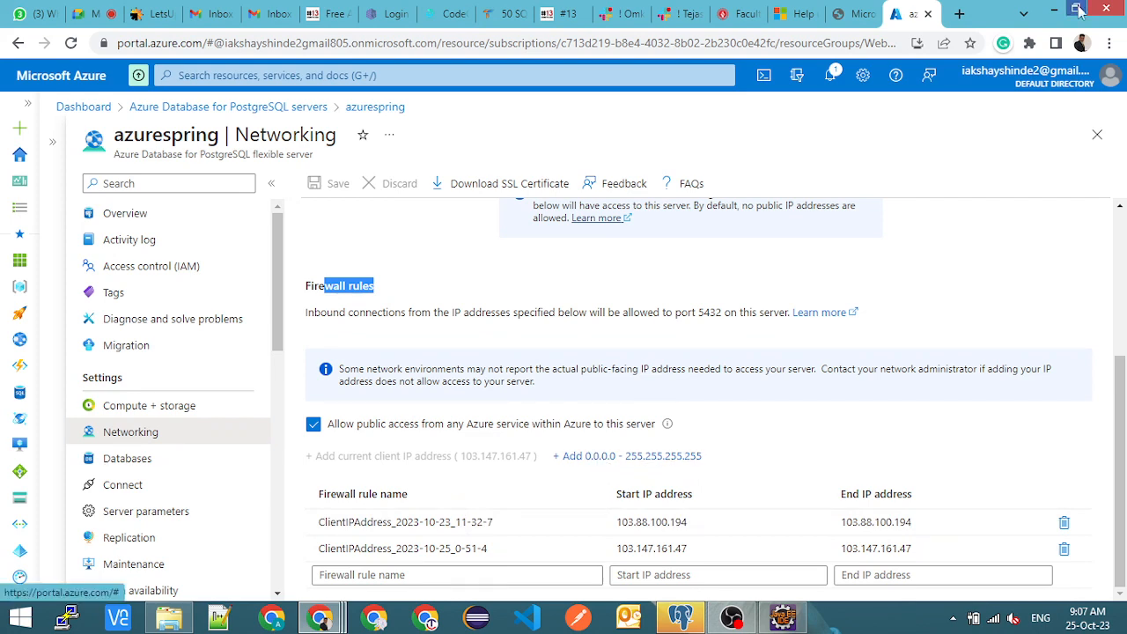
- Search Google for "what is my ip" in a new browser tab and select the public IP address shown
{"action": "left_click", "coordinate": [959, 13]}
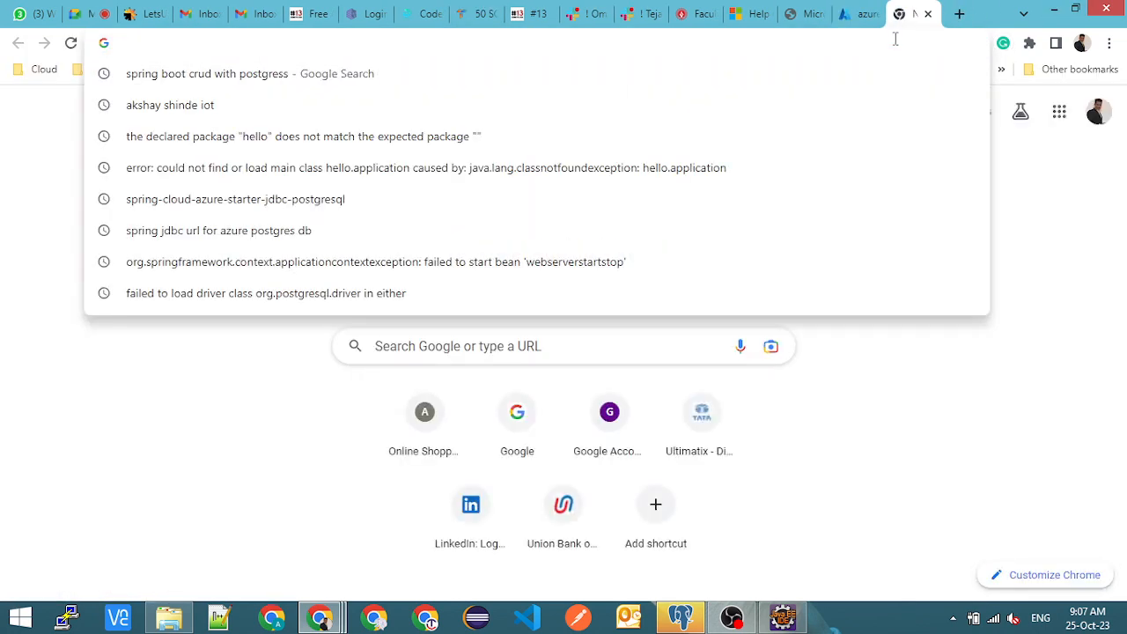
{"action": "type", "text": "what is "}
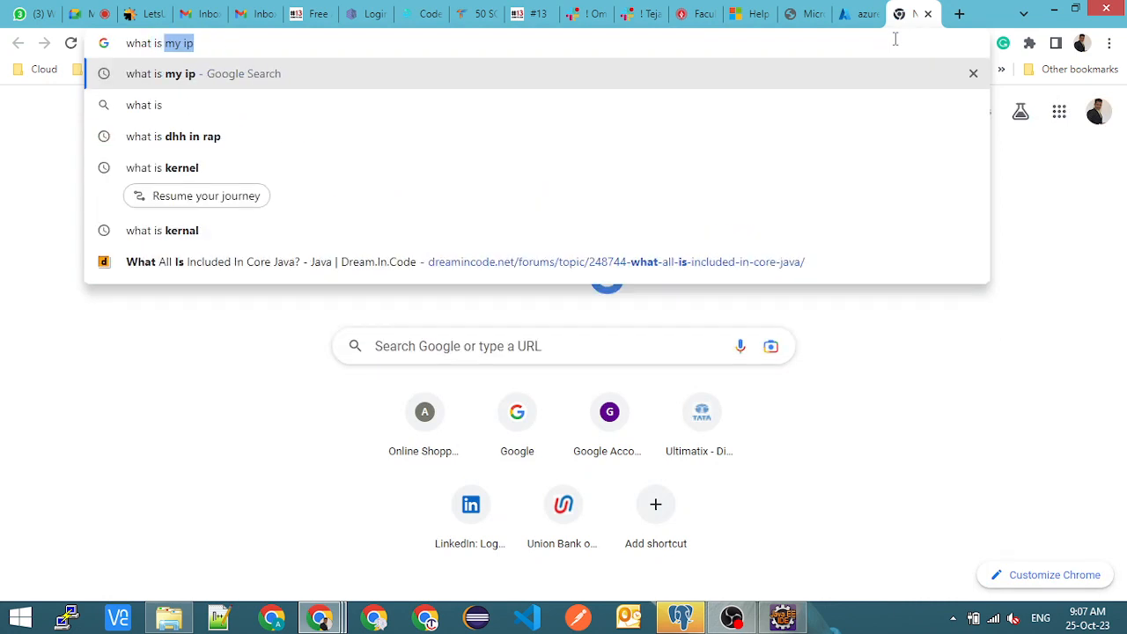
{"action": "type", "text": "my ip"}
{"action": "key", "text": "Return"}
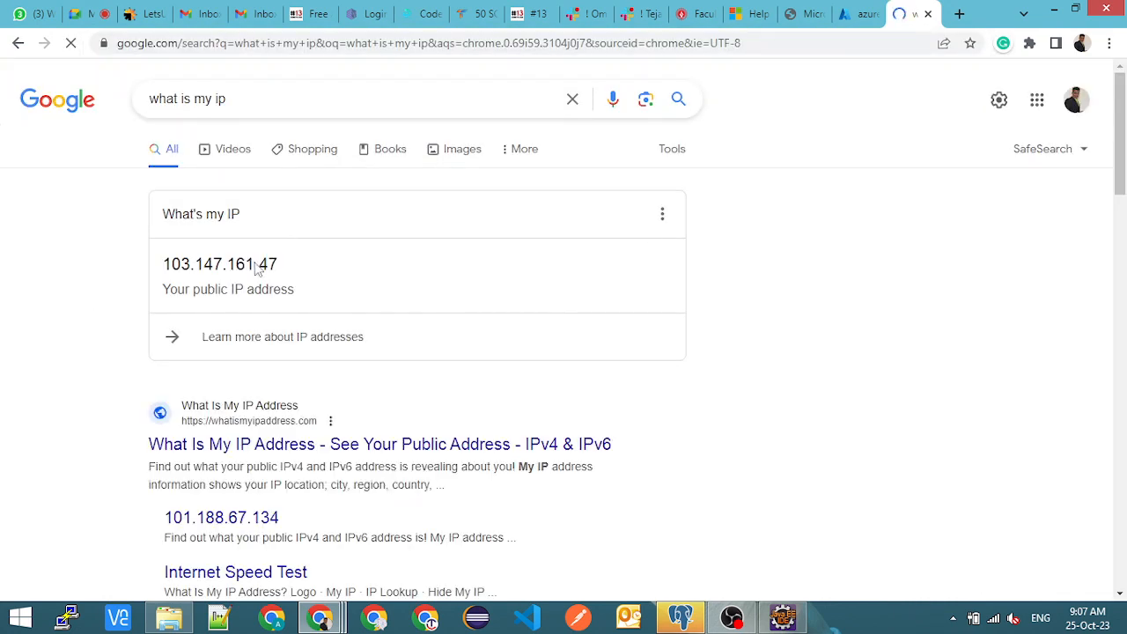
{"action": "double_click", "coordinate": [272, 264]}
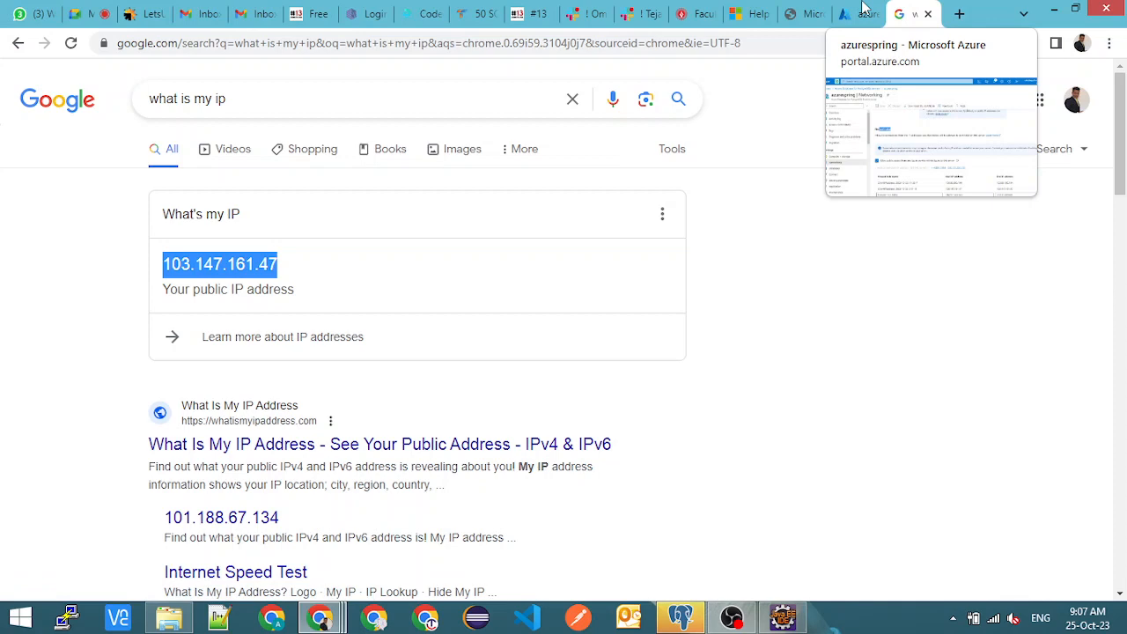
- Return to the Azure portal and compare the start IP addresses of both firewall rules with the current public IP
{"action": "left_click", "coordinate": [862, 11]}
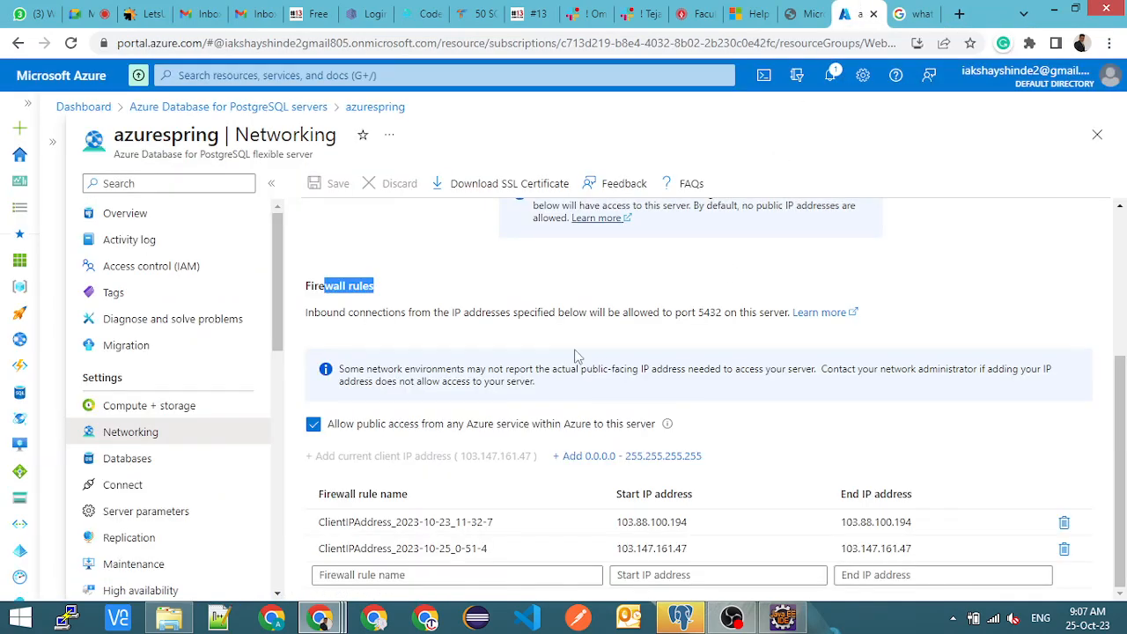
{"action": "left_click", "coordinate": [447, 344]}
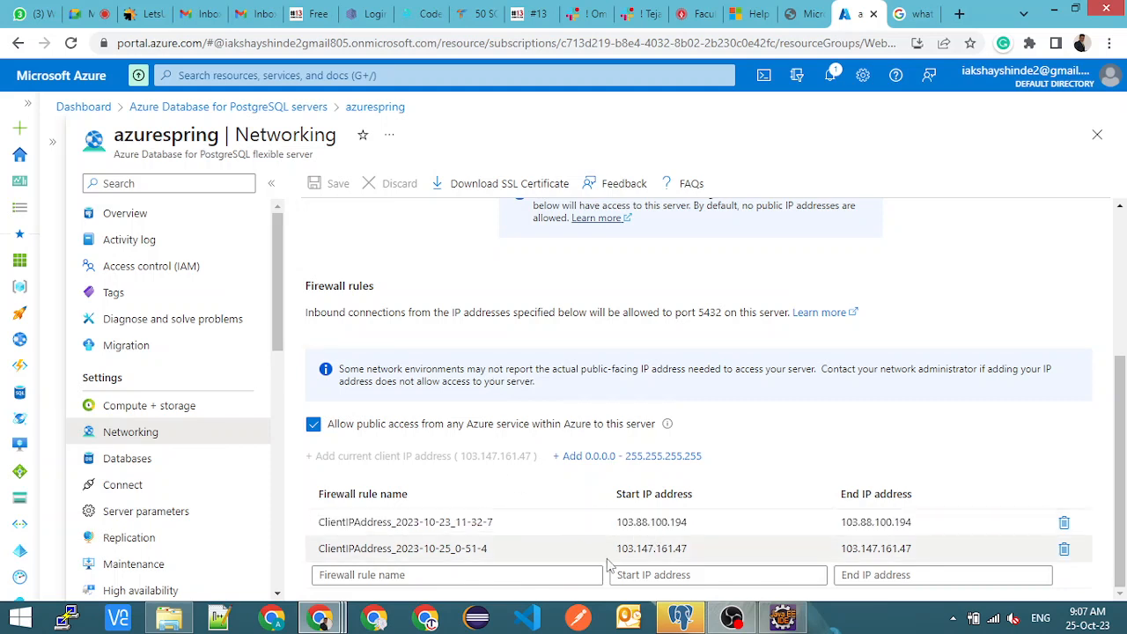
{"action": "left_click", "coordinate": [630, 522]}
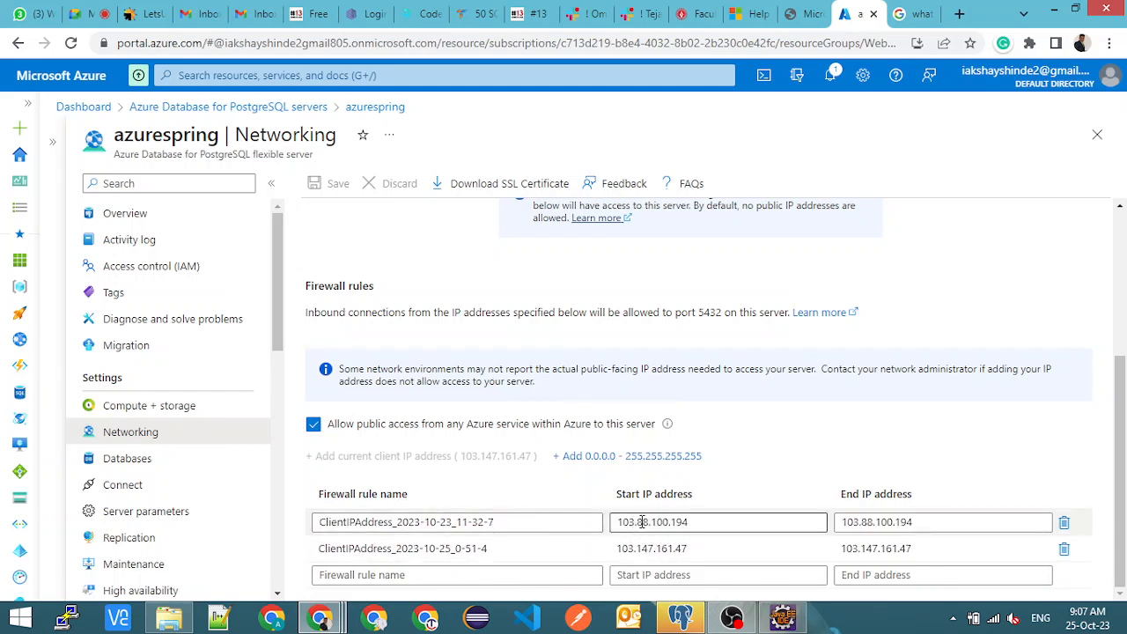
{"action": "left_click_drag", "start_coordinate": [692, 519], "coordinate": [617, 521]}
{"action": "left_click", "coordinate": [699, 550]}
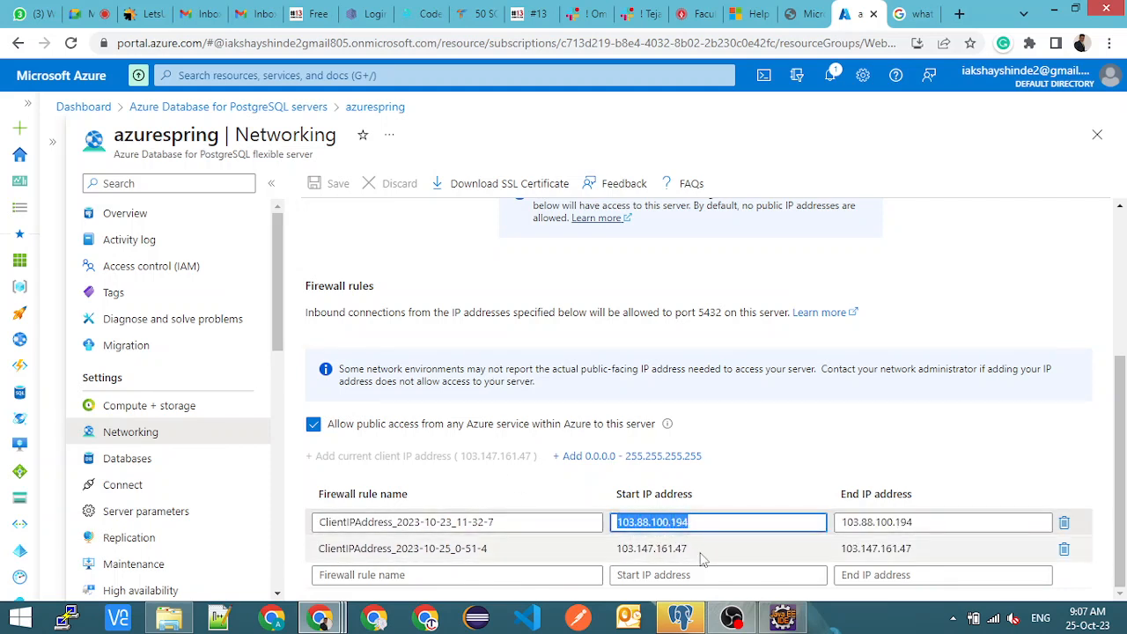
{"action": "left_click_drag", "start_coordinate": [699, 549], "coordinate": [618, 549]}
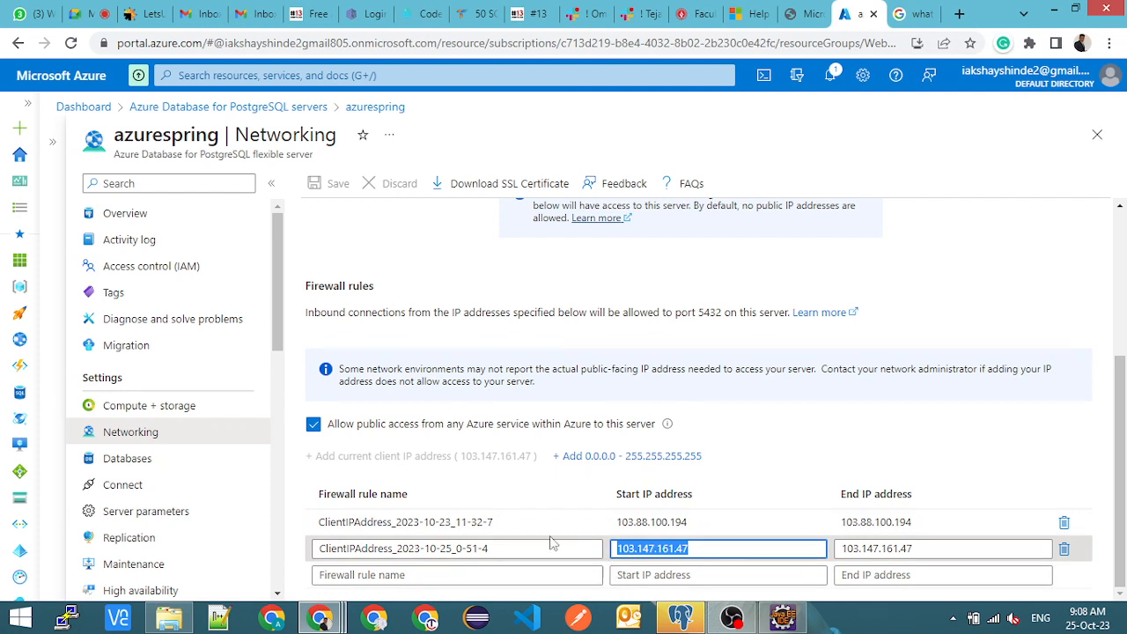
- Revisit the server overview, return to the networking settings and review the connectivity method and firewall rules
{"action": "scroll", "coordinate": [555, 544], "scroll_direction": "up", "scroll_amount": 3}
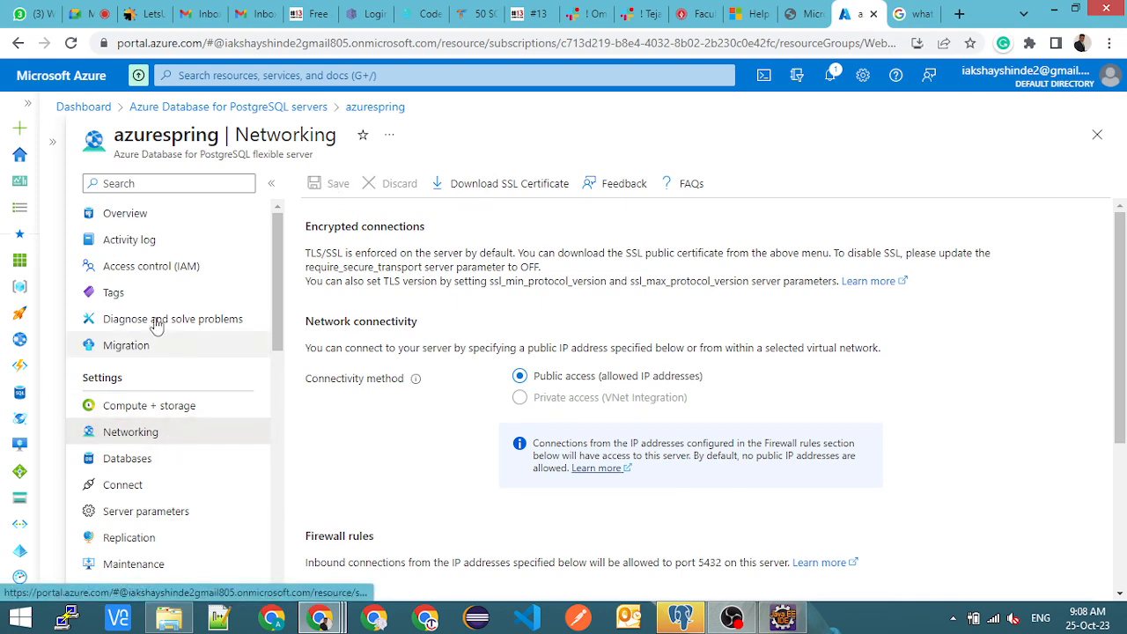
{"action": "left_click", "coordinate": [126, 212]}
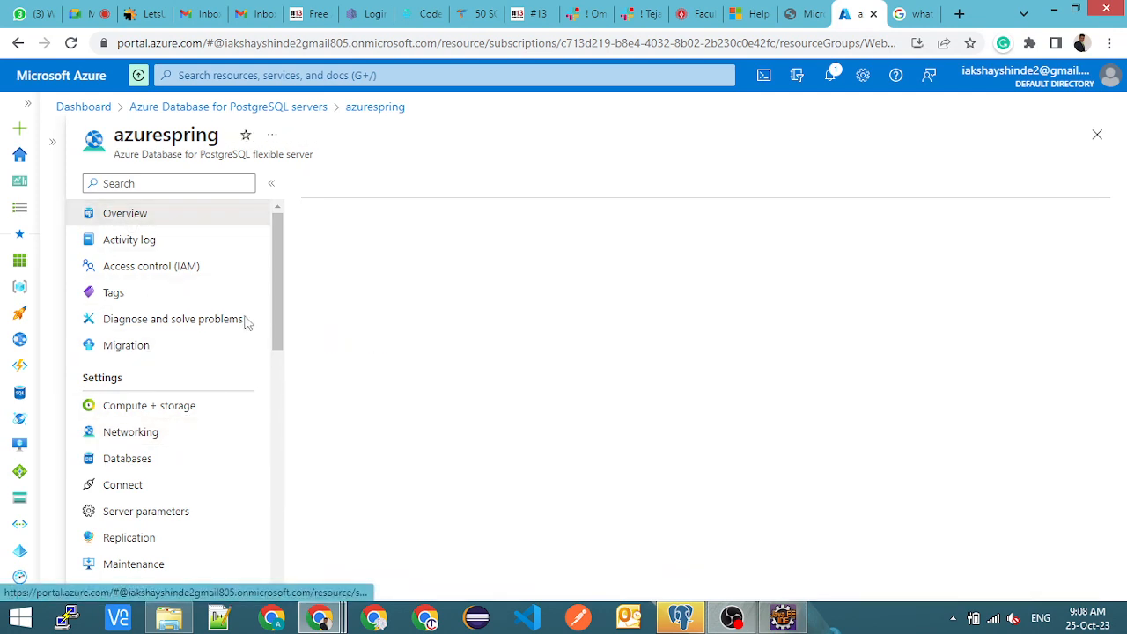
{"action": "left_click", "coordinate": [155, 431]}
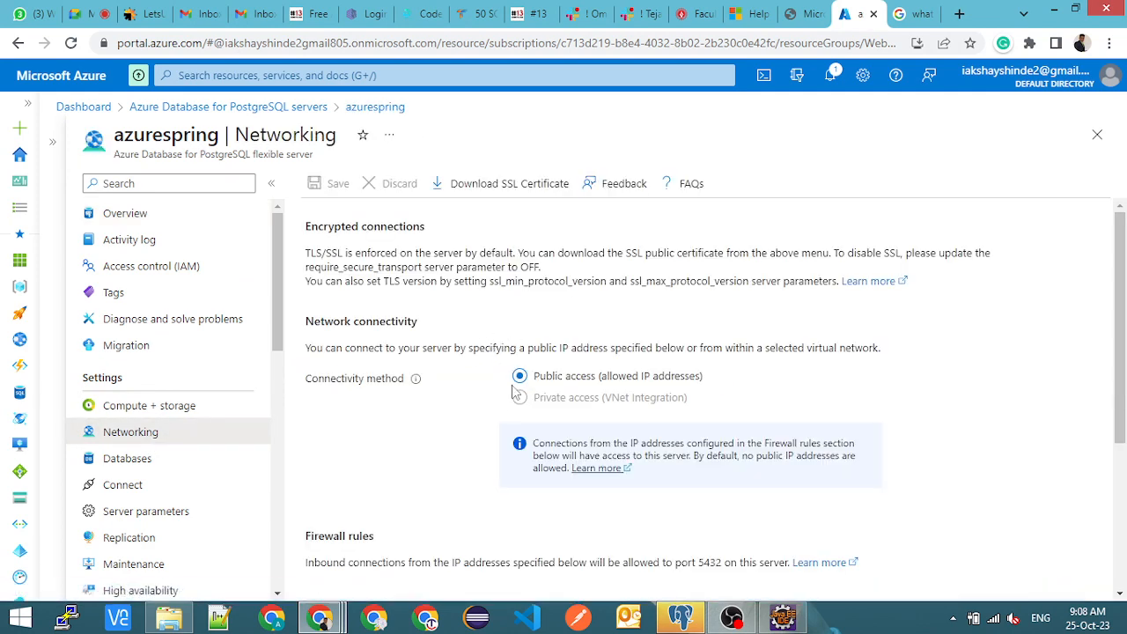
{"action": "scroll", "coordinate": [515, 387], "scroll_direction": "down", "scroll_amount": 3}
{"action": "scroll", "coordinate": [561, 315], "scroll_direction": "up", "scroll_amount": 3}
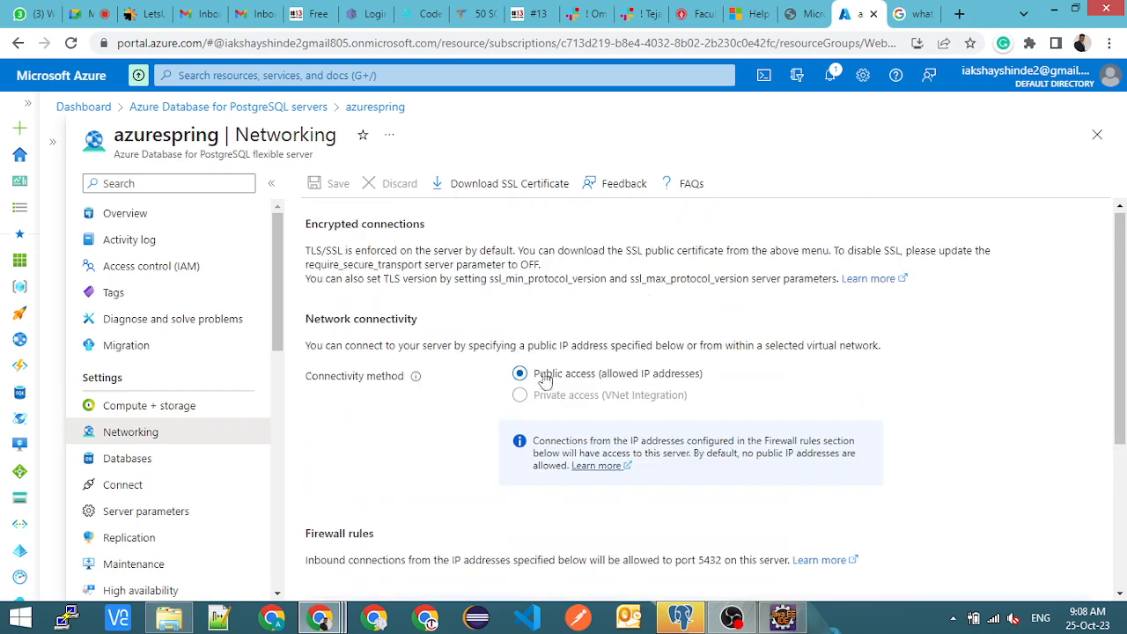
{"action": "left_click_drag", "start_coordinate": [587, 373], "coordinate": [718, 380]}
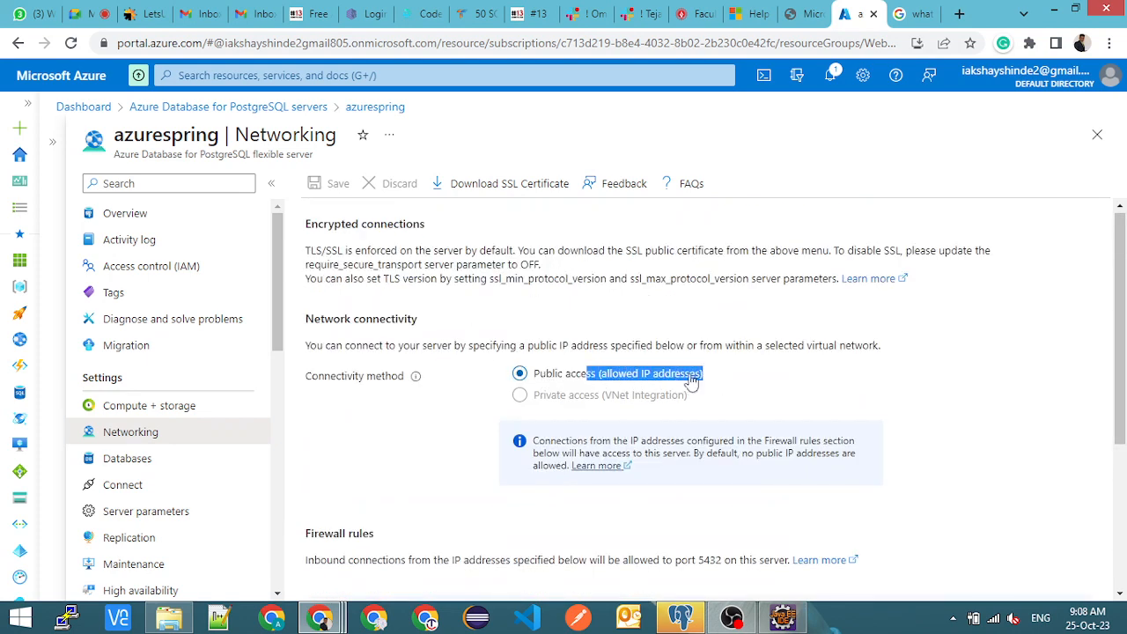
{"action": "left_click", "coordinate": [581, 380]}
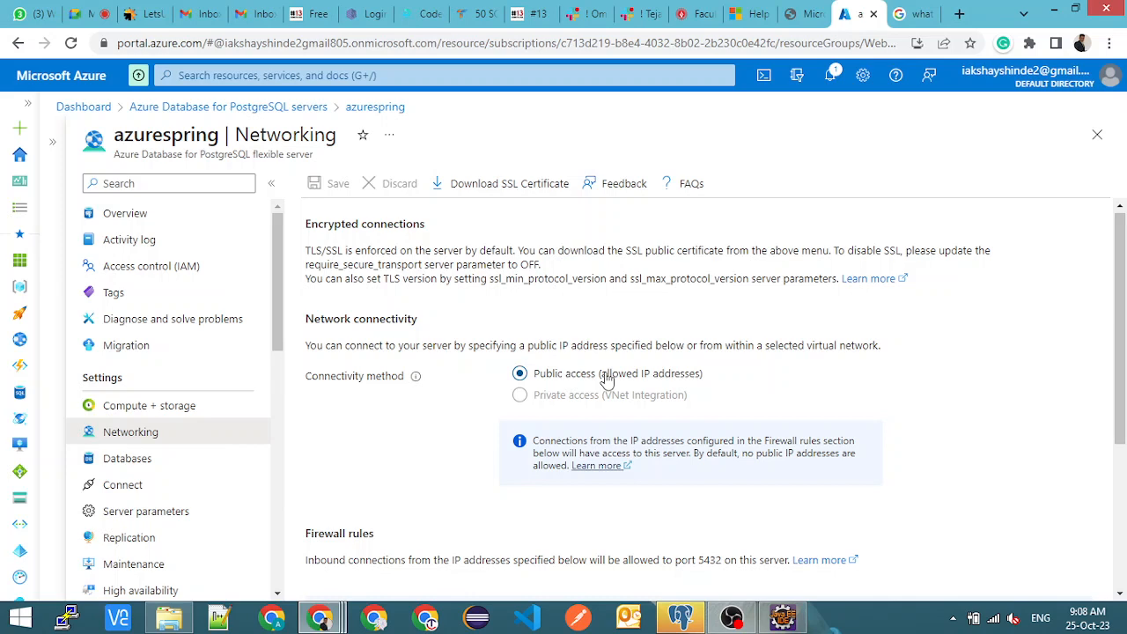
{"action": "left_click_drag", "start_coordinate": [605, 378], "coordinate": [700, 380]}
{"action": "scroll", "coordinate": [431, 424], "scroll_direction": "down", "scroll_amount": 3}
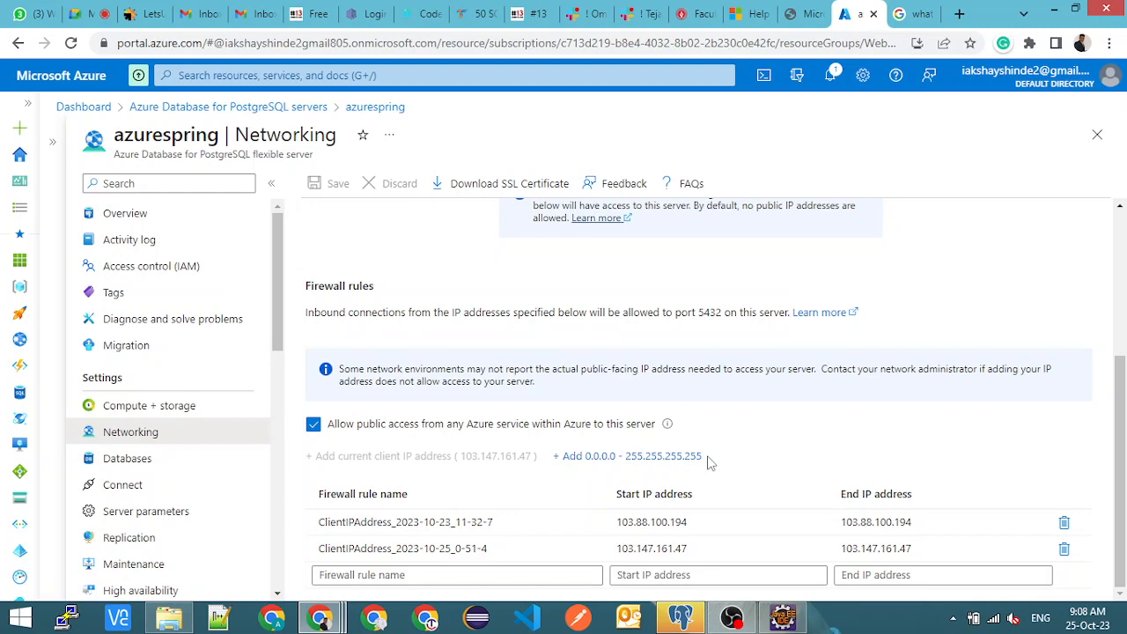
- Read the warning about adding the 0.0.0.0 - 255.255.255.255 firewall rule and dismiss it without adding the rule
{"action": "left_click", "coordinate": [597, 459]}
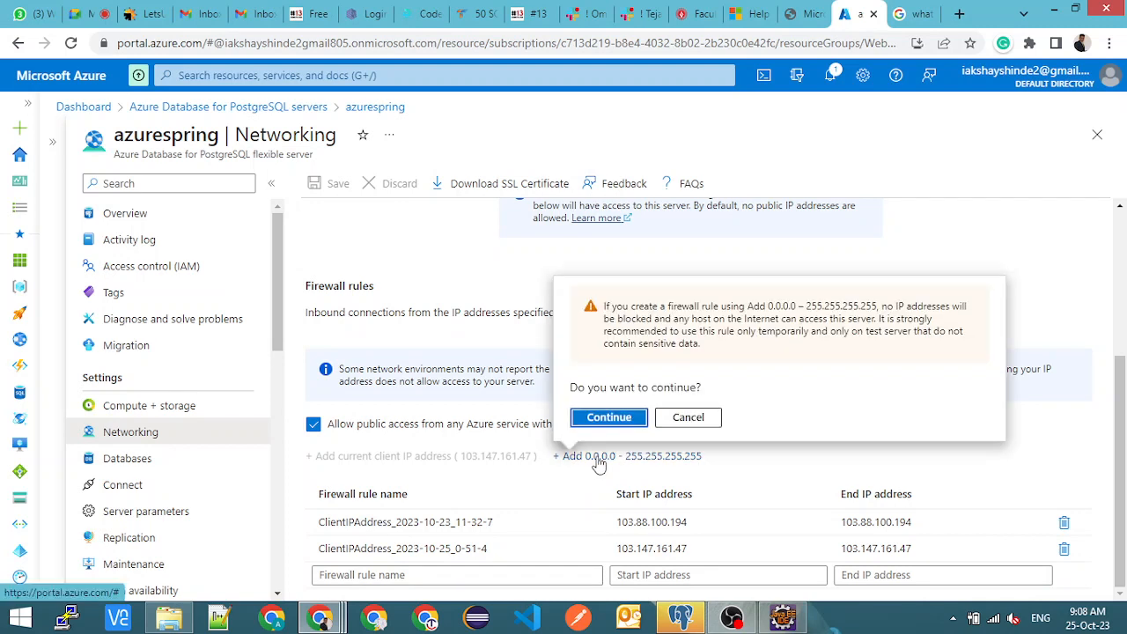
{"action": "left_click_drag", "start_coordinate": [611, 307], "coordinate": [790, 310]}
{"action": "left_click", "coordinate": [876, 324]}
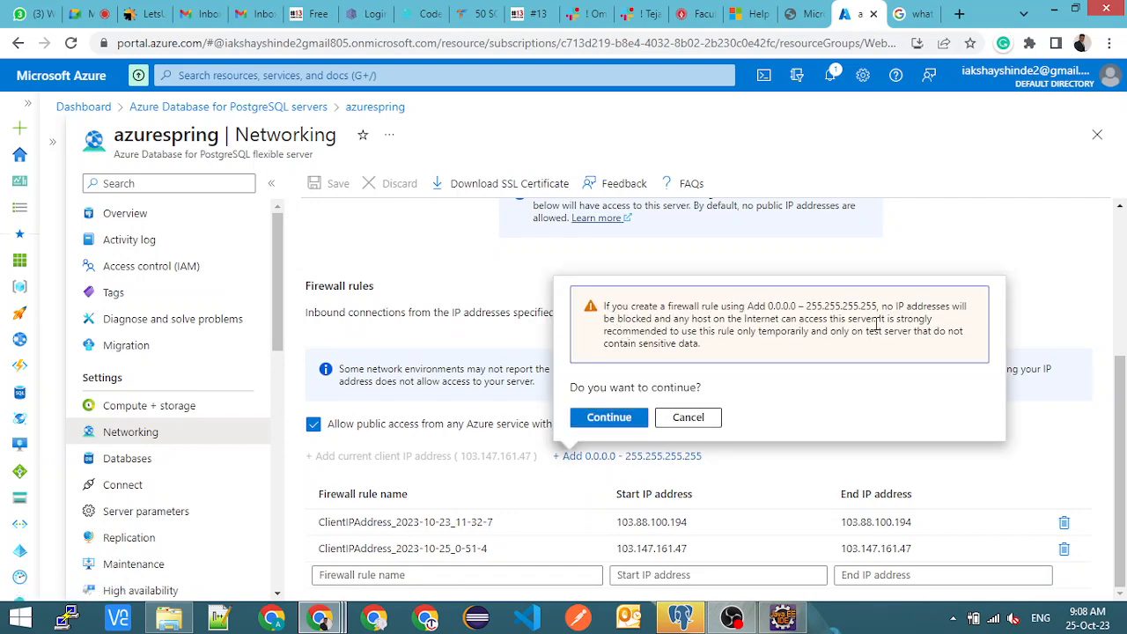
{"action": "left_click_drag", "start_coordinate": [679, 331], "coordinate": [928, 332]}
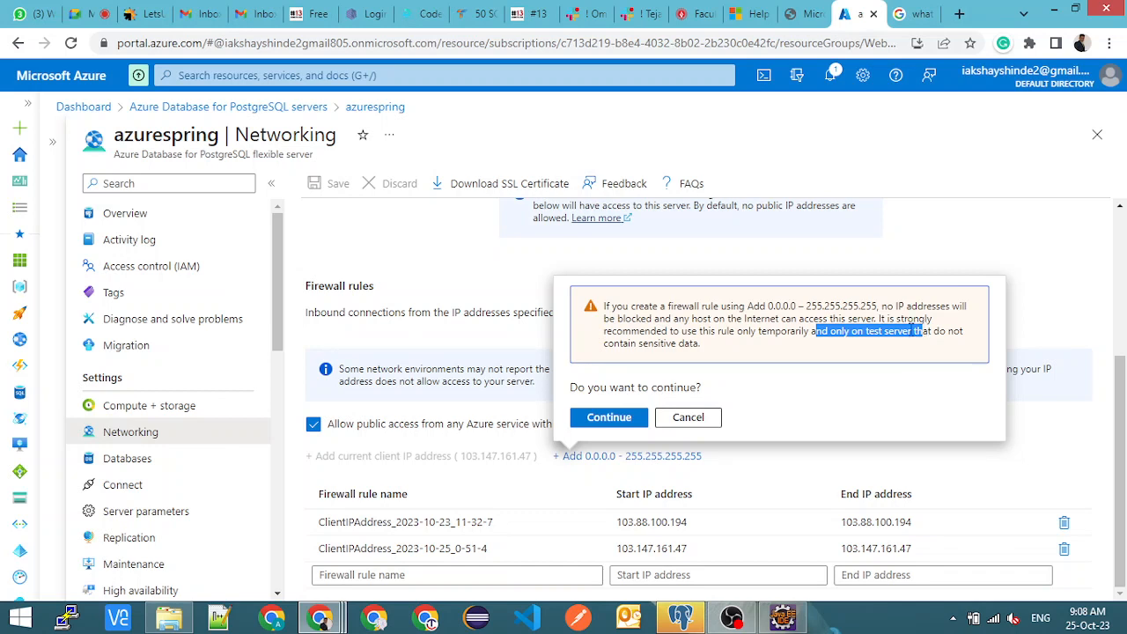
{"action": "left_click", "coordinate": [684, 417]}
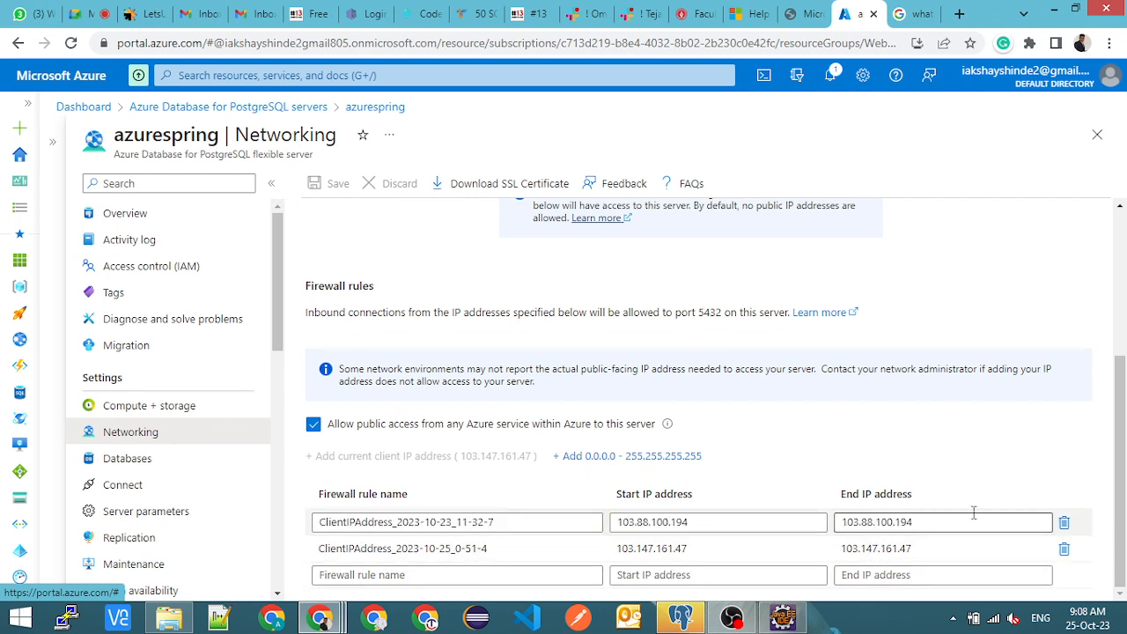
- Delete the firewall rule ClientIPAddress_2023-10-23_11-32-7 and save the networking changes
{"action": "left_click", "coordinate": [1063, 522]}
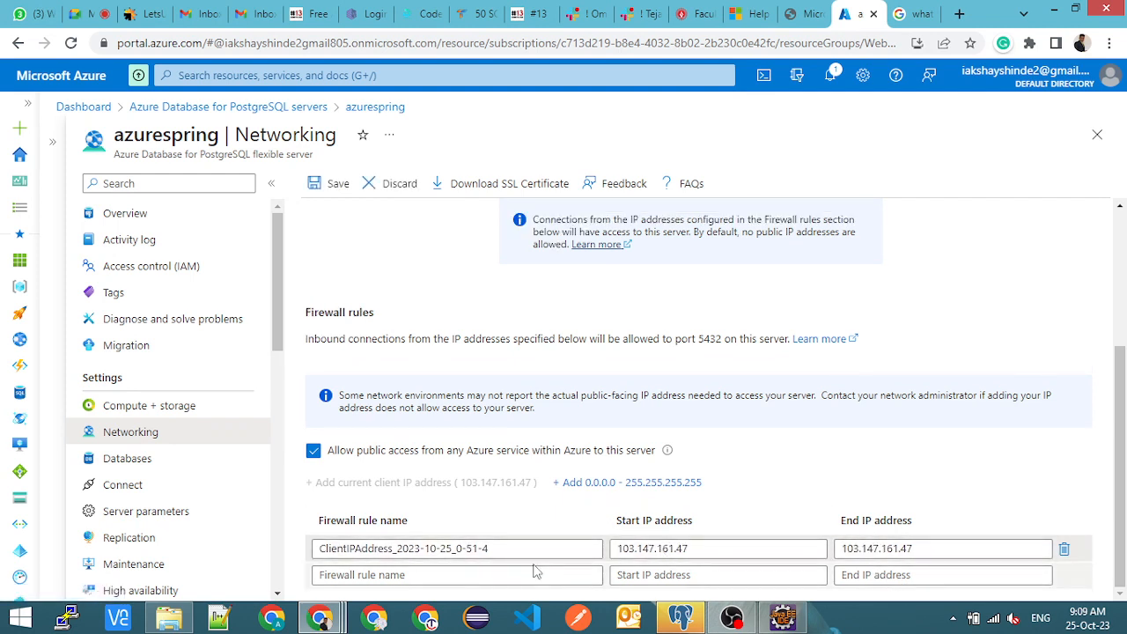
{"action": "left_click", "coordinate": [328, 193]}
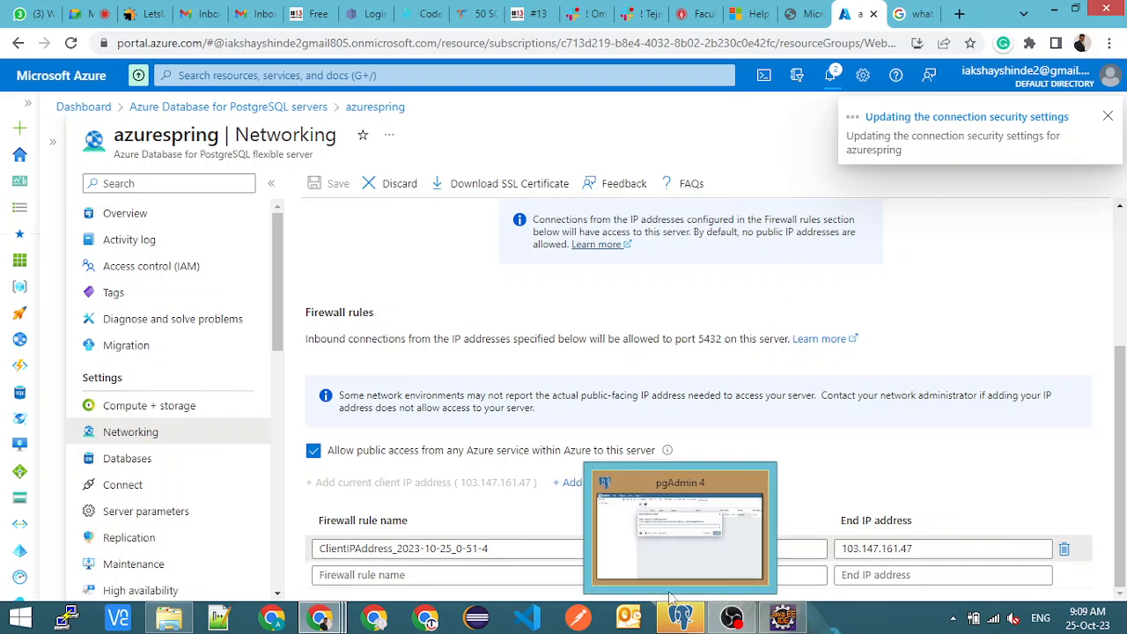
- Switch to pgAdmin 4, unlock the saved passwords with the master password, and expand the Servers group
{"action": "left_click", "coordinate": [676, 555]}
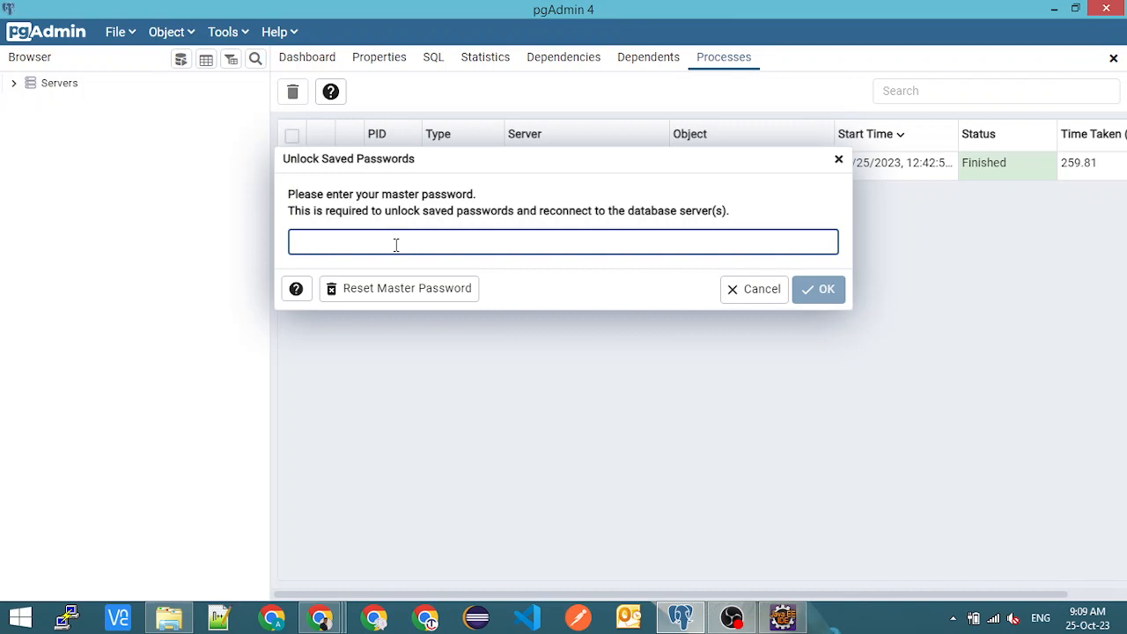
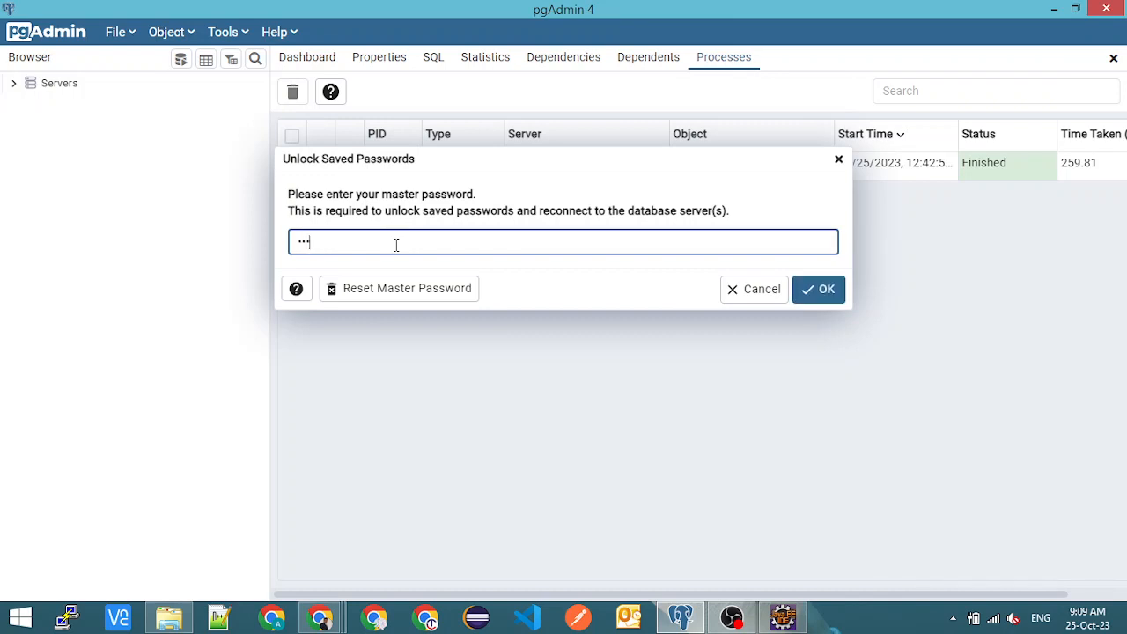
{"action": "key", "text": "Return"}
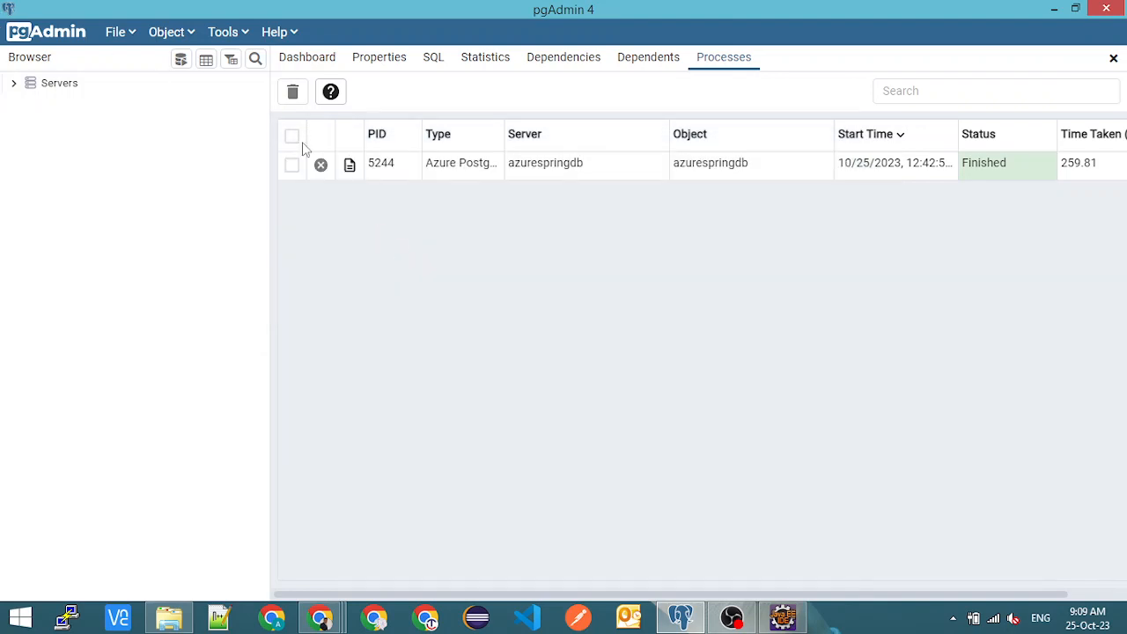
{"action": "left_click", "coordinate": [14, 83]}
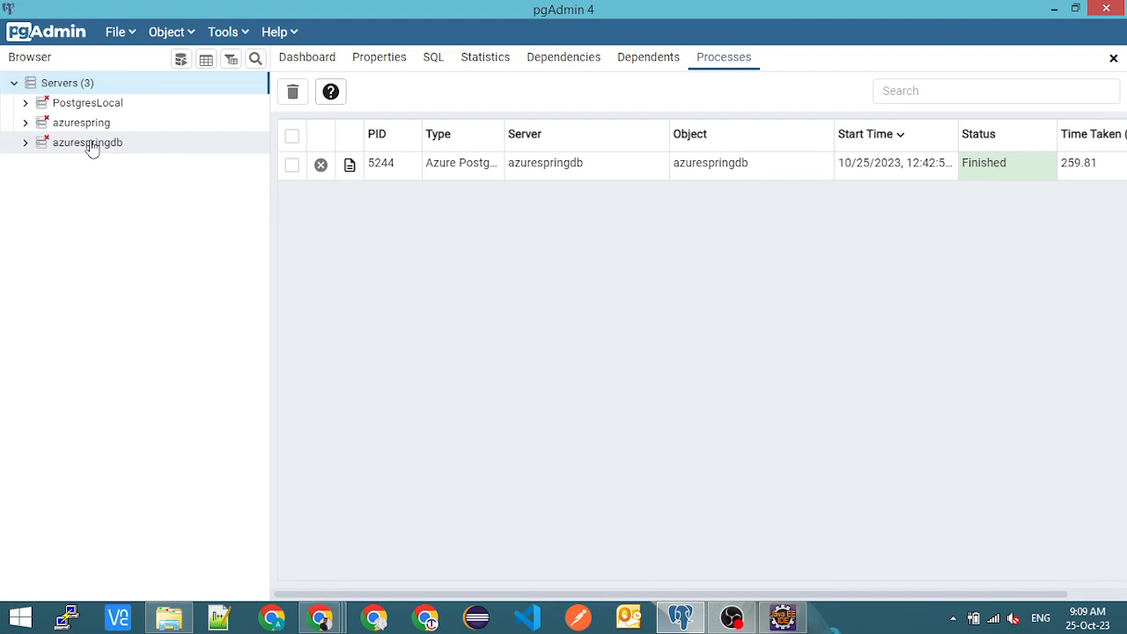
{"action": "key", "text": "alt+Tab"}
{"action": "key", "text": "alt+Tab"}
{"action": "key", "text": "alt+Tab"}
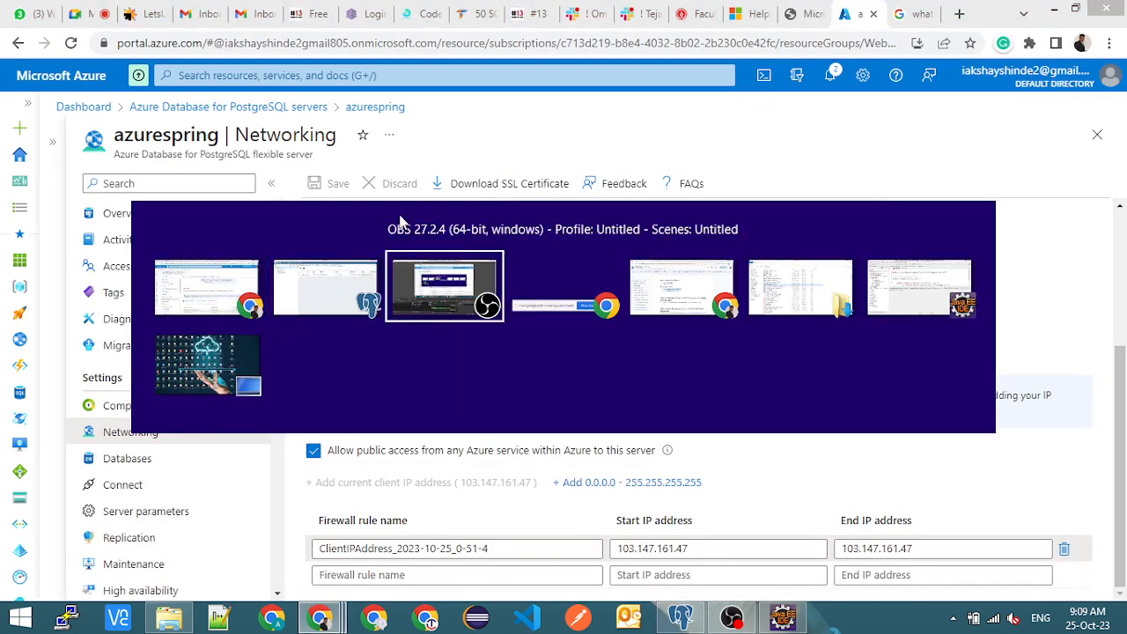
{"action": "key", "text": "alt+Tab"}
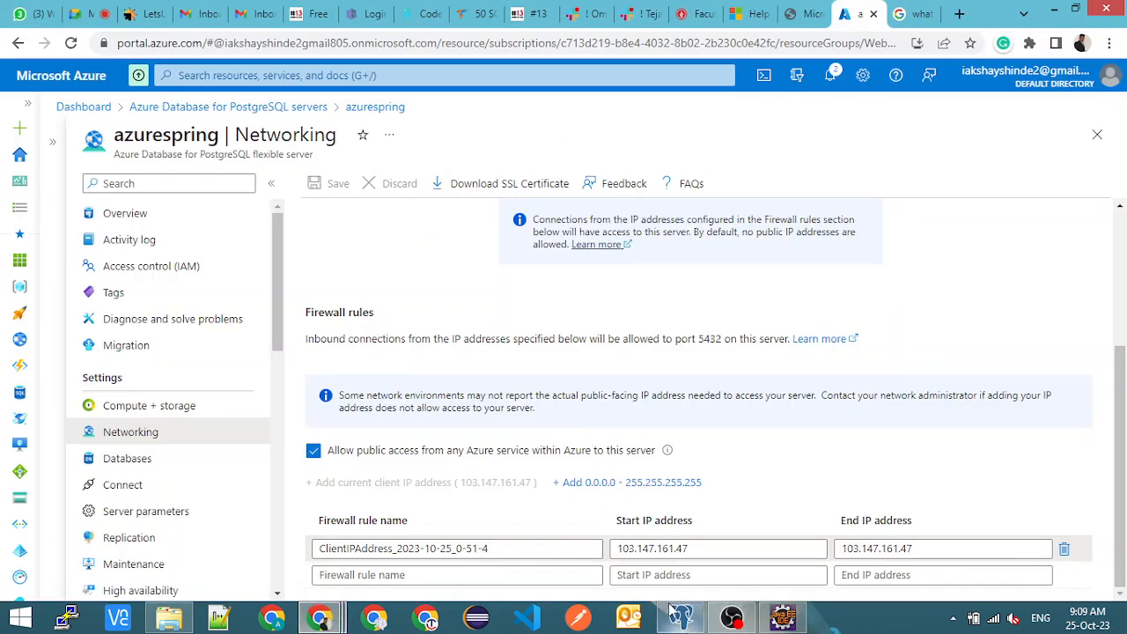
{"action": "mouse_move", "coordinate": [681, 612]}
{"action": "left_click", "coordinate": [658, 543]}
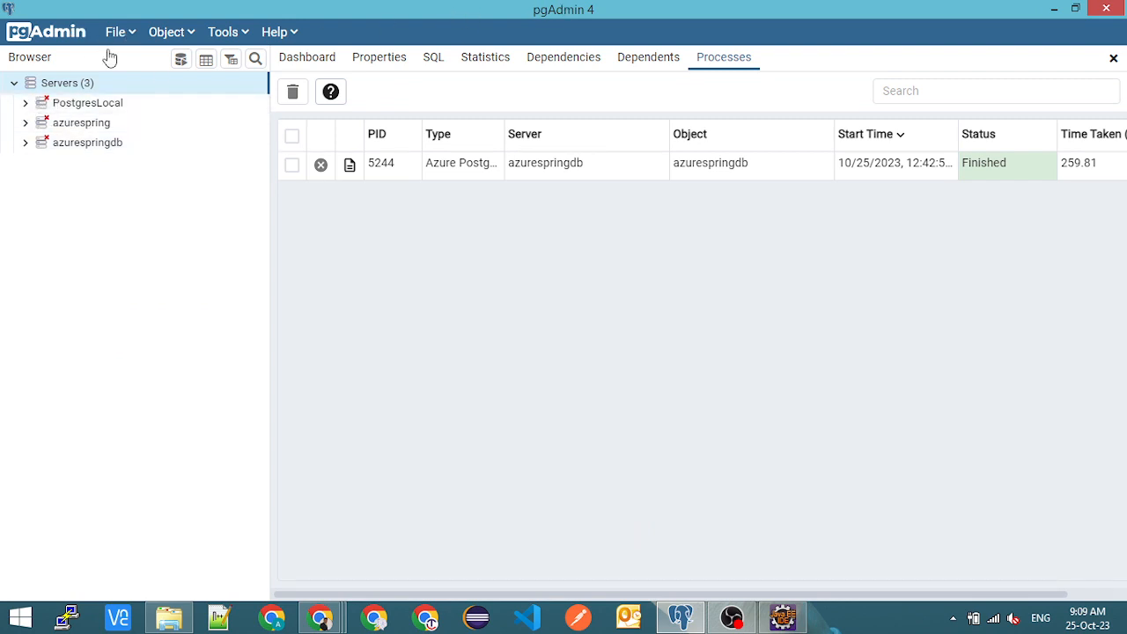
{"action": "right_click", "coordinate": [54, 86]}
{"action": "mouse_move", "coordinate": [134, 104]}
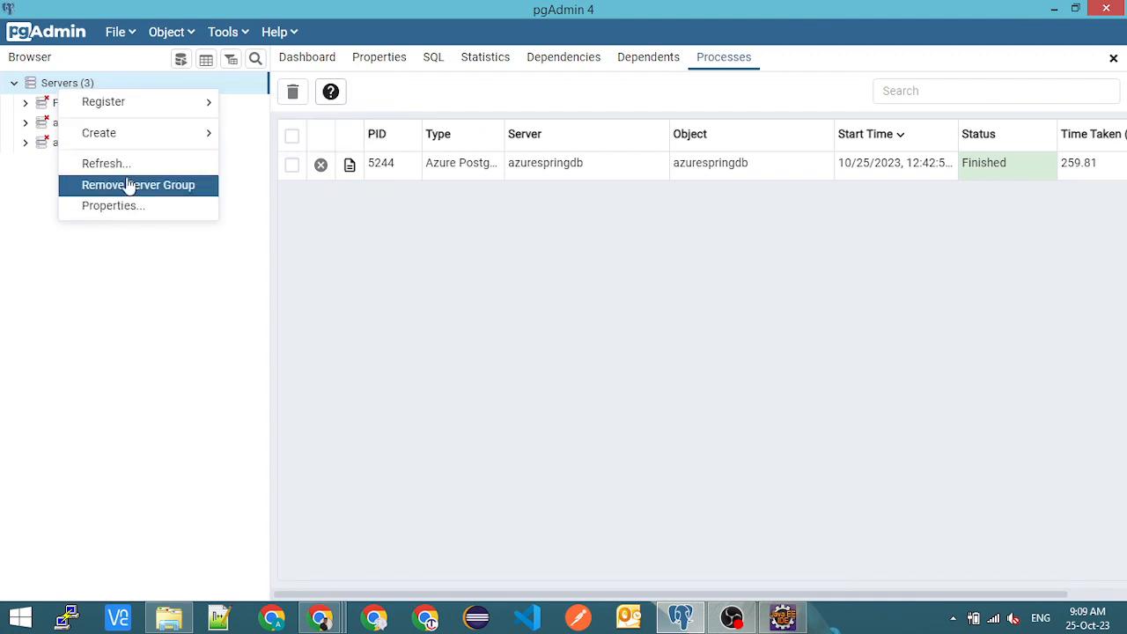
{"action": "left_click", "coordinate": [349, 231]}
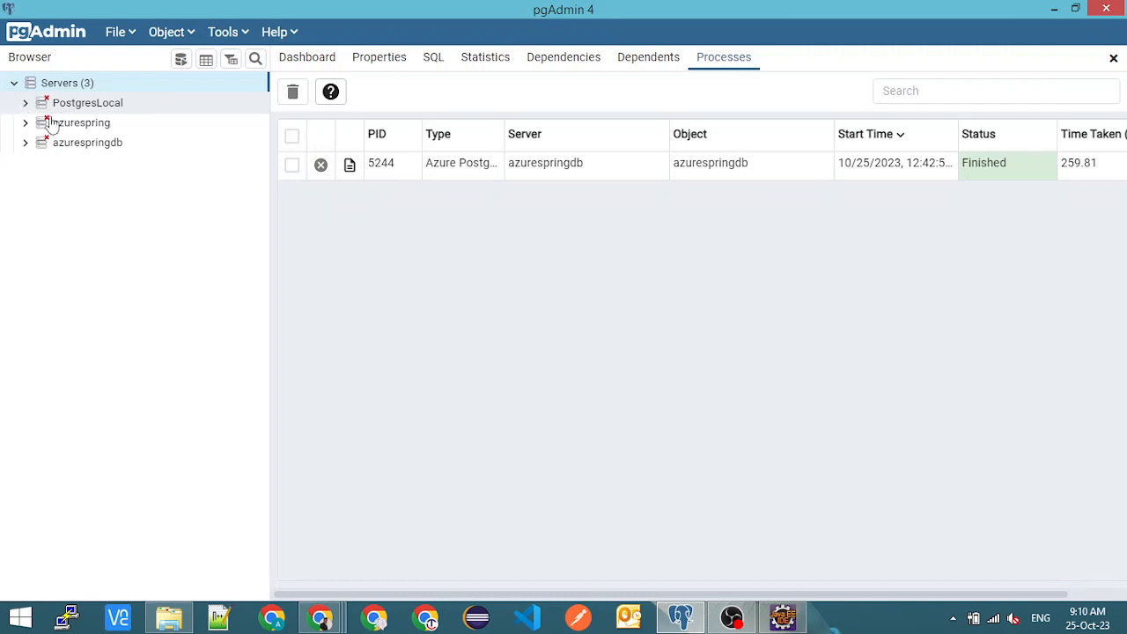
- Connect to the PostgresLocal server with the postgres user's password and expand its databases
{"action": "left_click", "coordinate": [24, 103]}
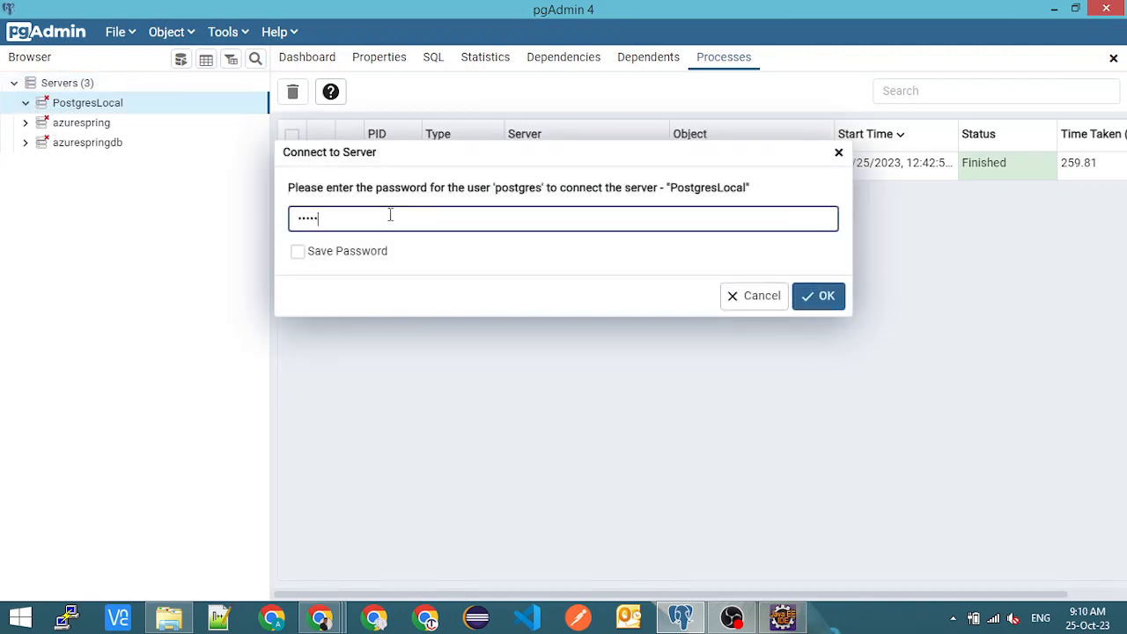
{"action": "key", "text": "Return"}
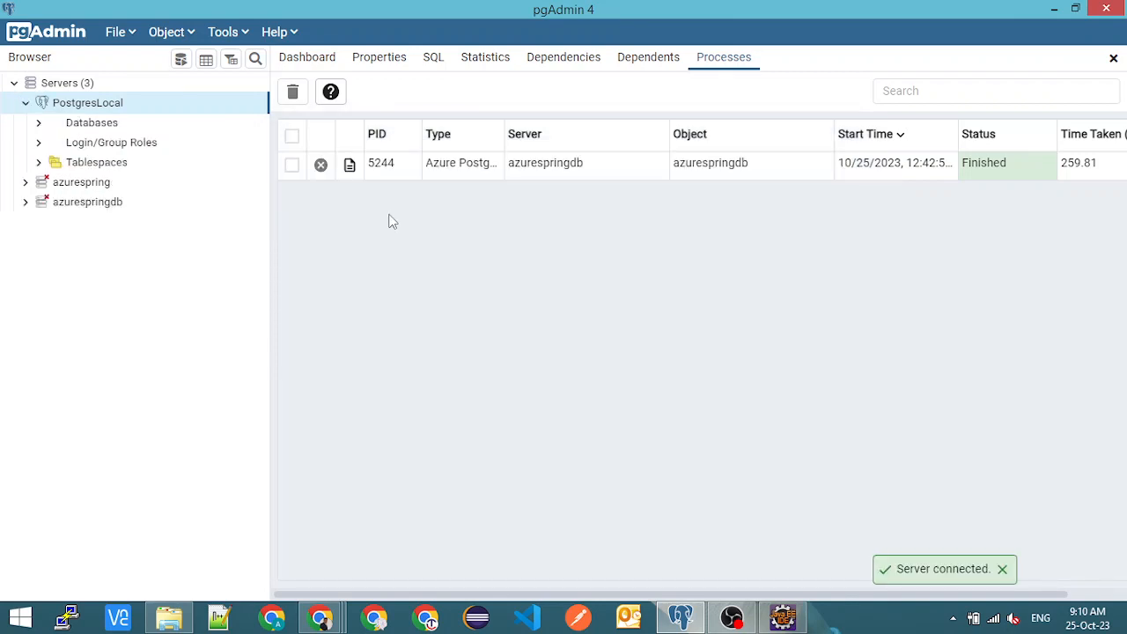
{"action": "left_click", "coordinate": [38, 124]}
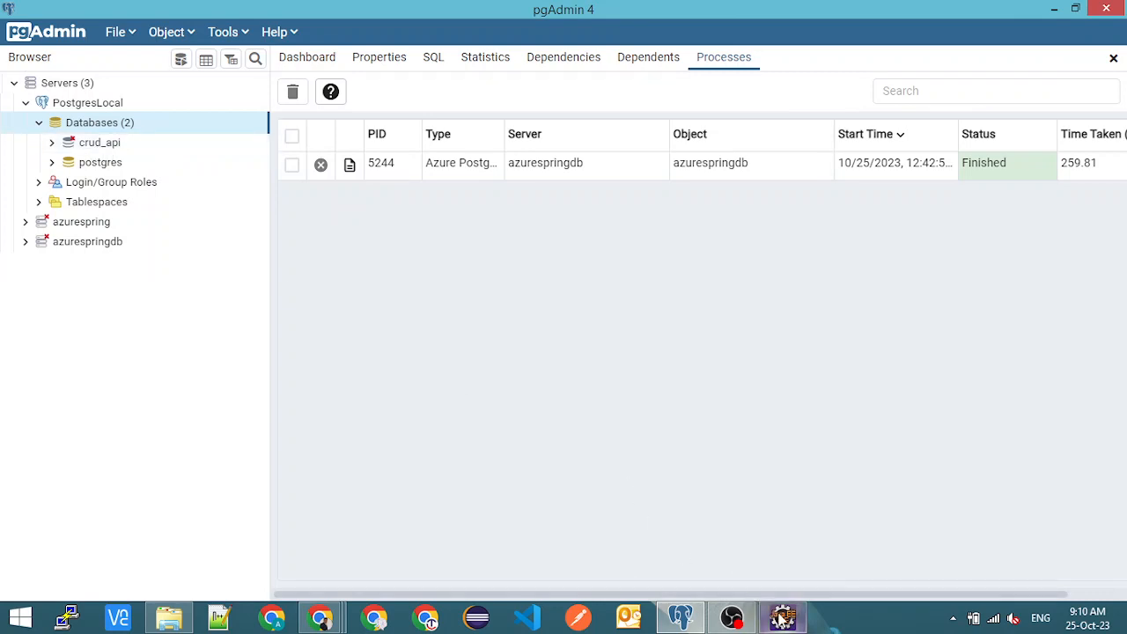
- Switch to Eclipse and enlarge the code editor area to show the whole Application class in Application.java
{"action": "mouse_move", "coordinate": [780, 620]}
{"action": "left_click", "coordinate": [764, 547]}
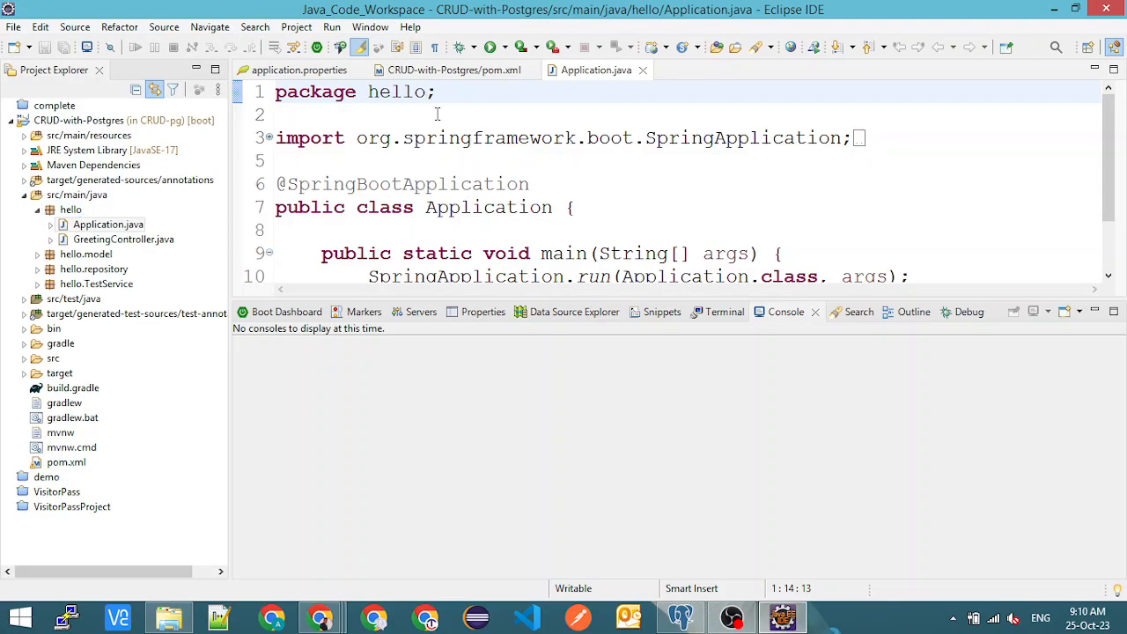
{"action": "left_click", "coordinate": [362, 161]}
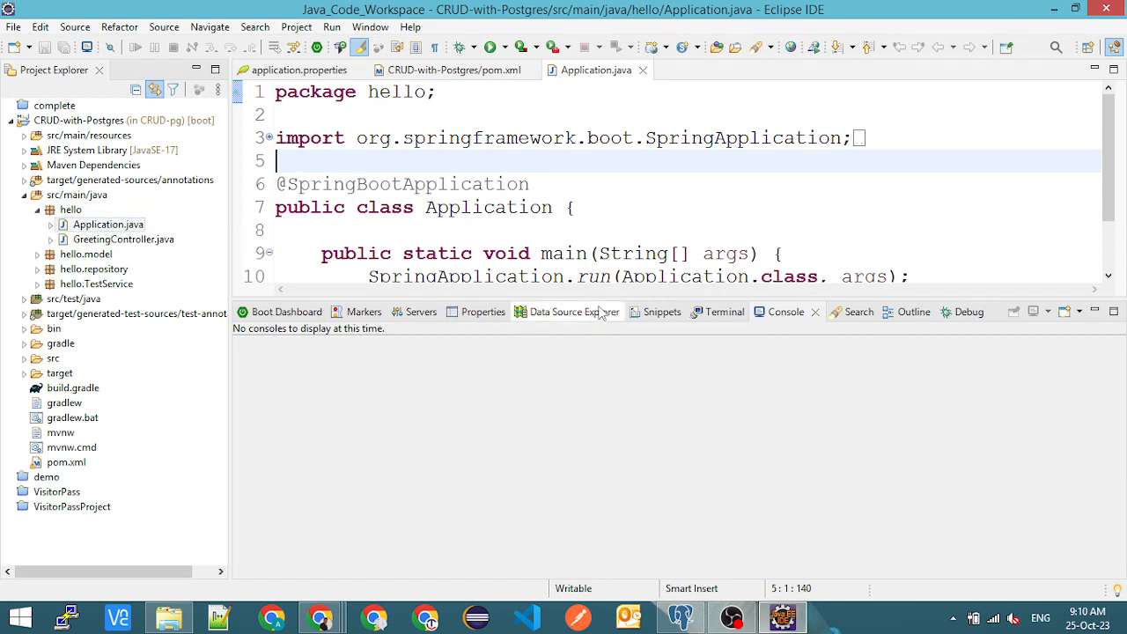
{"action": "left_click_drag", "start_coordinate": [597, 301], "coordinate": [594, 408]}
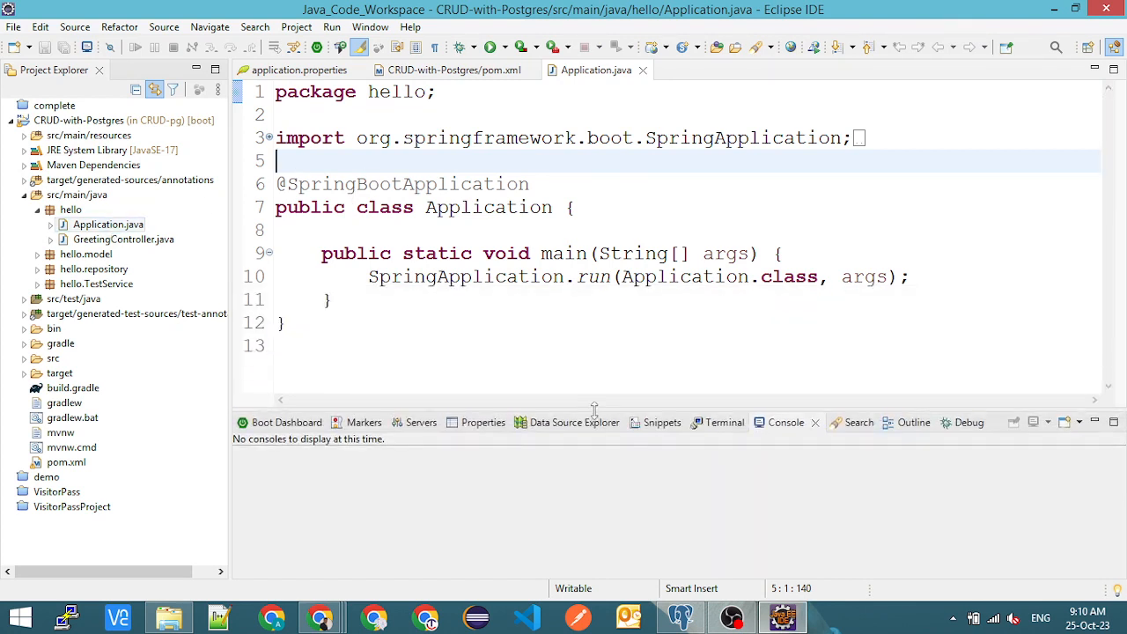
{"action": "left_click", "coordinate": [521, 305]}
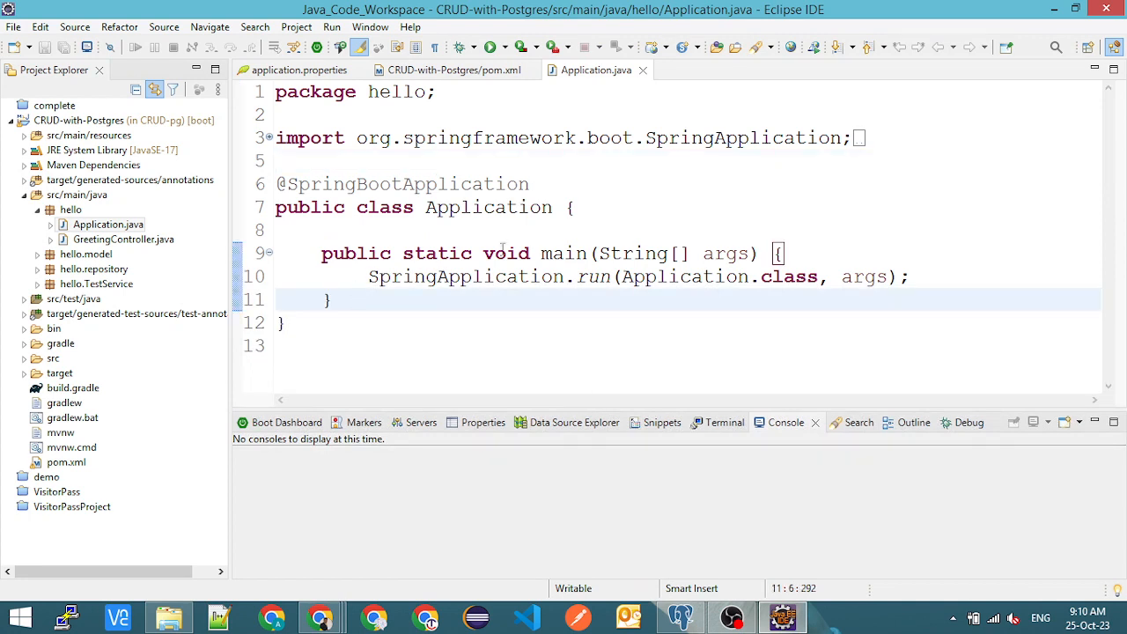
{"action": "left_click", "coordinate": [579, 213]}
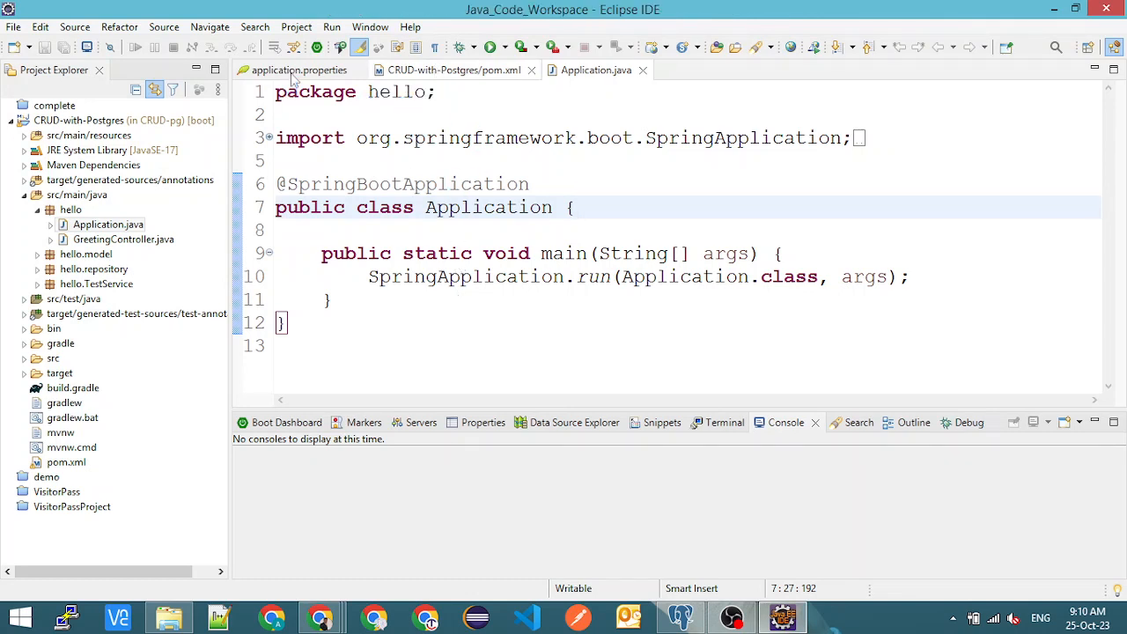
- Open the CRUD-with-Postgres pom.xml and examine the postgresql and spring-boot-starter-data-jpa dependencies
{"action": "left_click", "coordinate": [433, 77]}
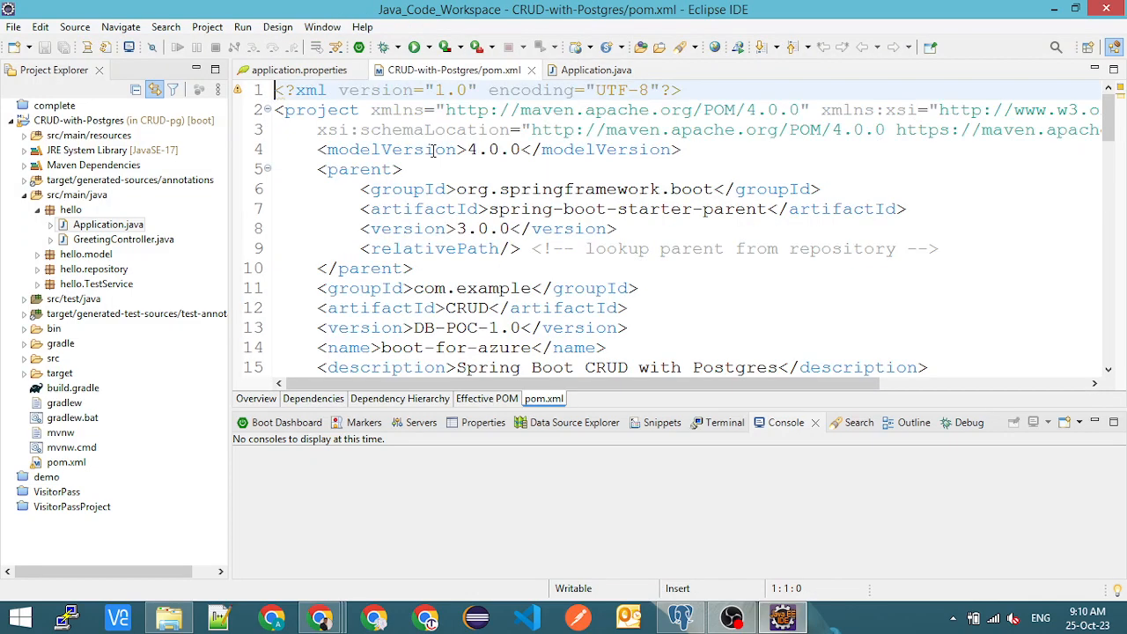
{"action": "scroll", "coordinate": [475, 280], "scroll_direction": "down", "scroll_amount": 9}
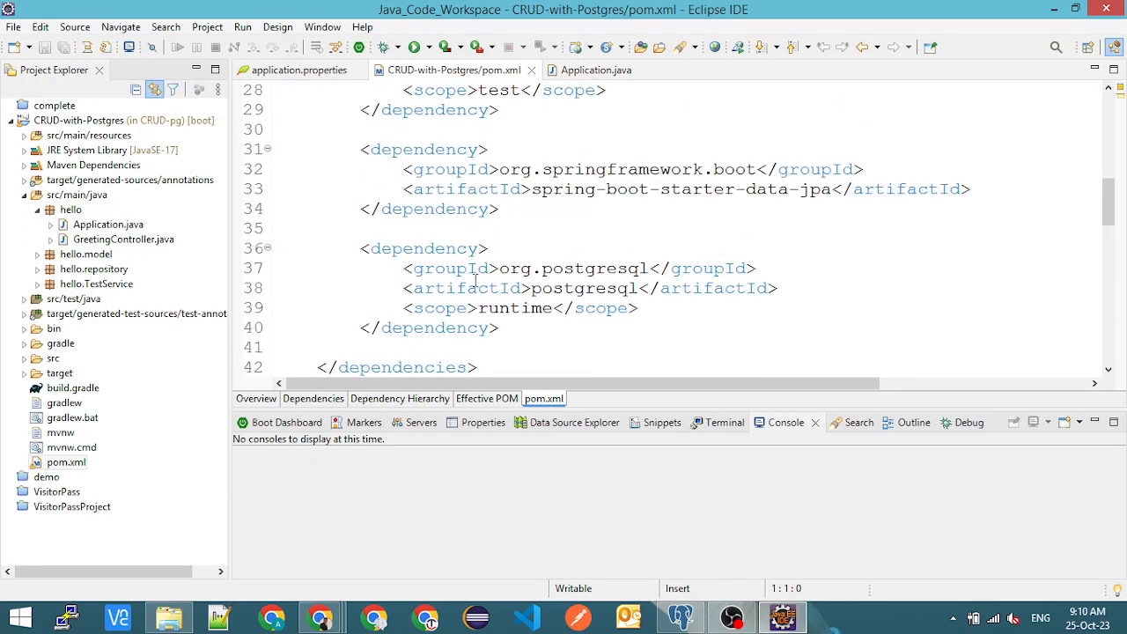
{"action": "double_click", "coordinate": [584, 269]}
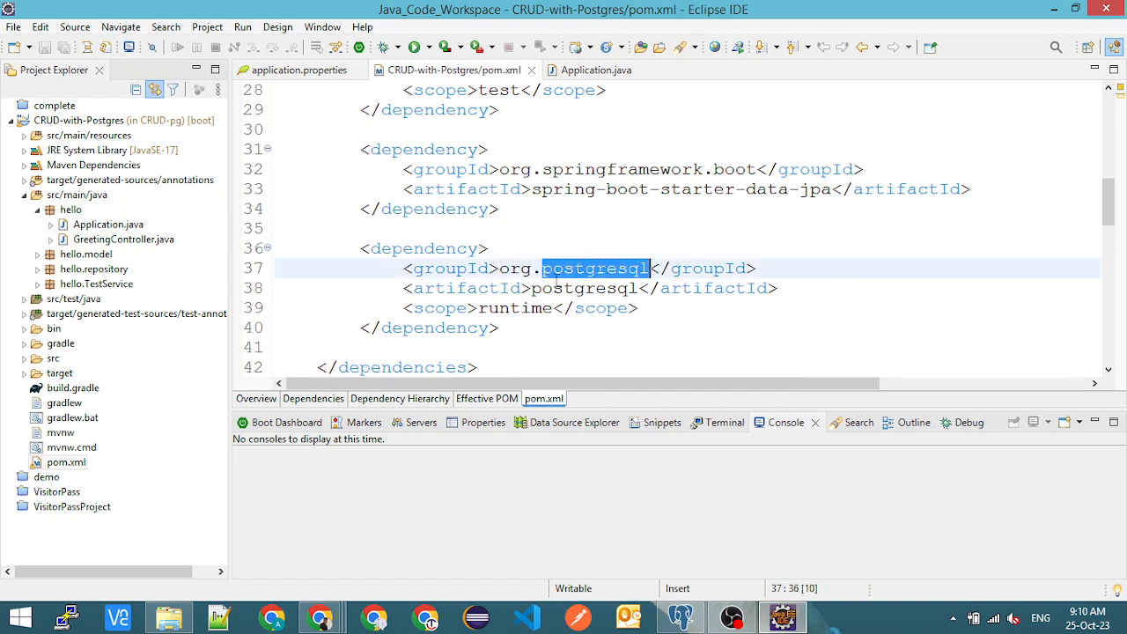
{"action": "left_click", "coordinate": [362, 248]}
{"action": "left_click_drag", "start_coordinate": [361, 249], "coordinate": [500, 329]}
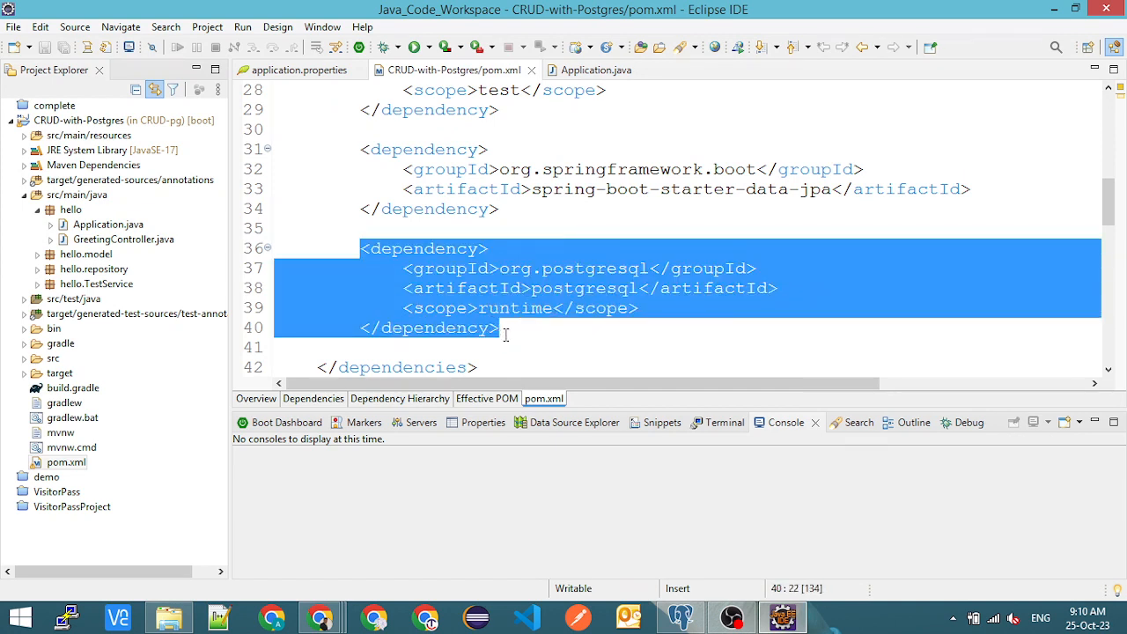
{"action": "double_click", "coordinate": [557, 293]}
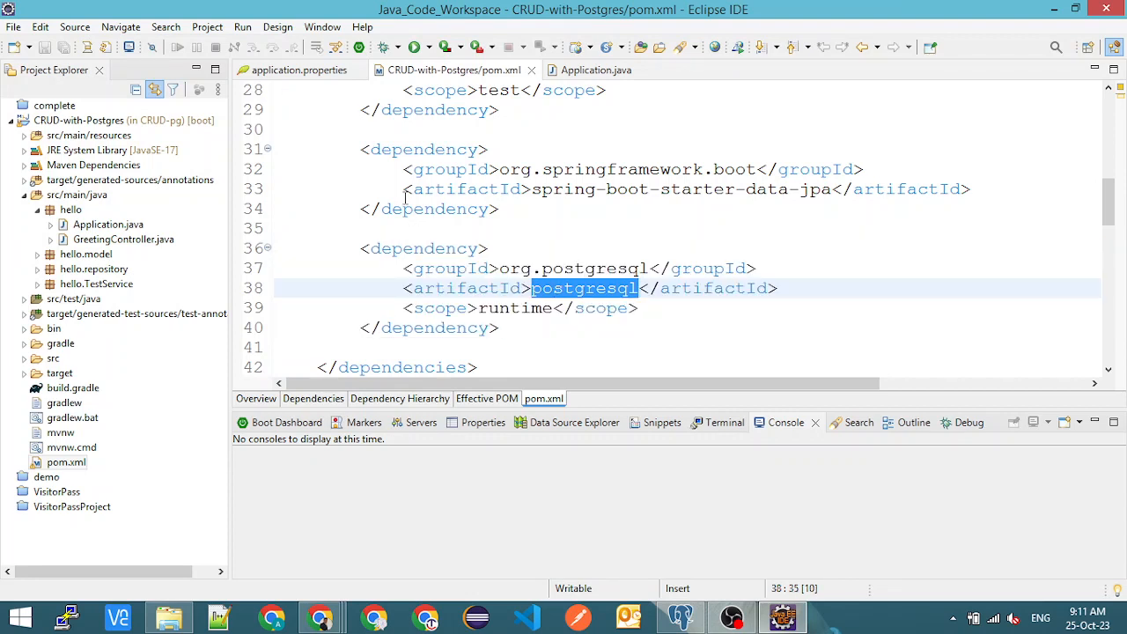
{"action": "left_click_drag", "start_coordinate": [362, 150], "coordinate": [500, 208]}
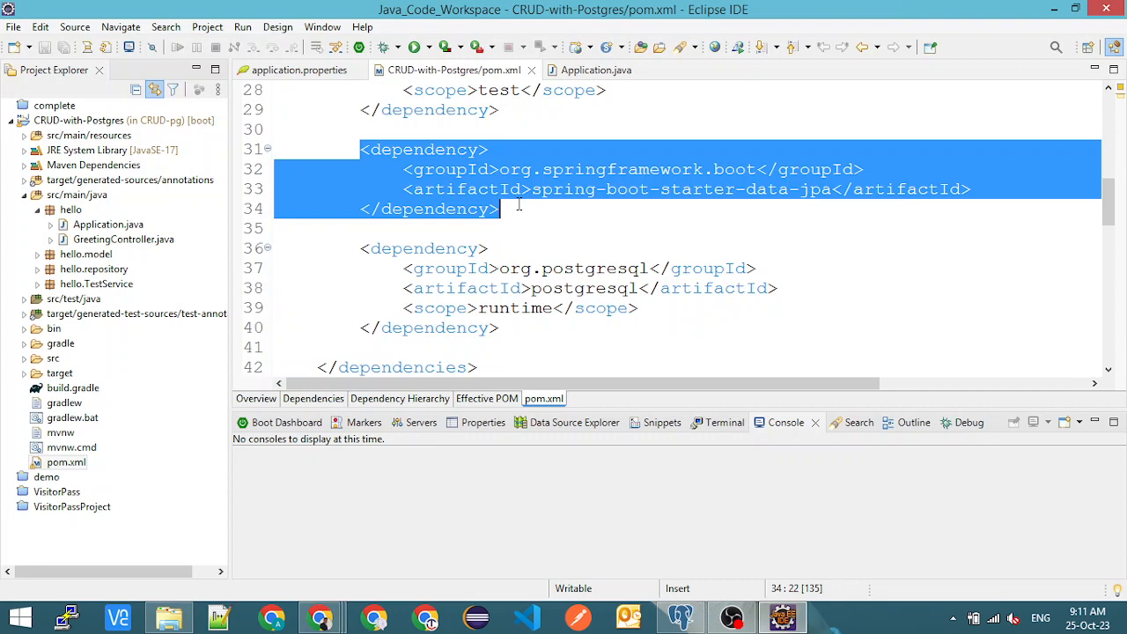
{"action": "left_click", "coordinate": [520, 205]}
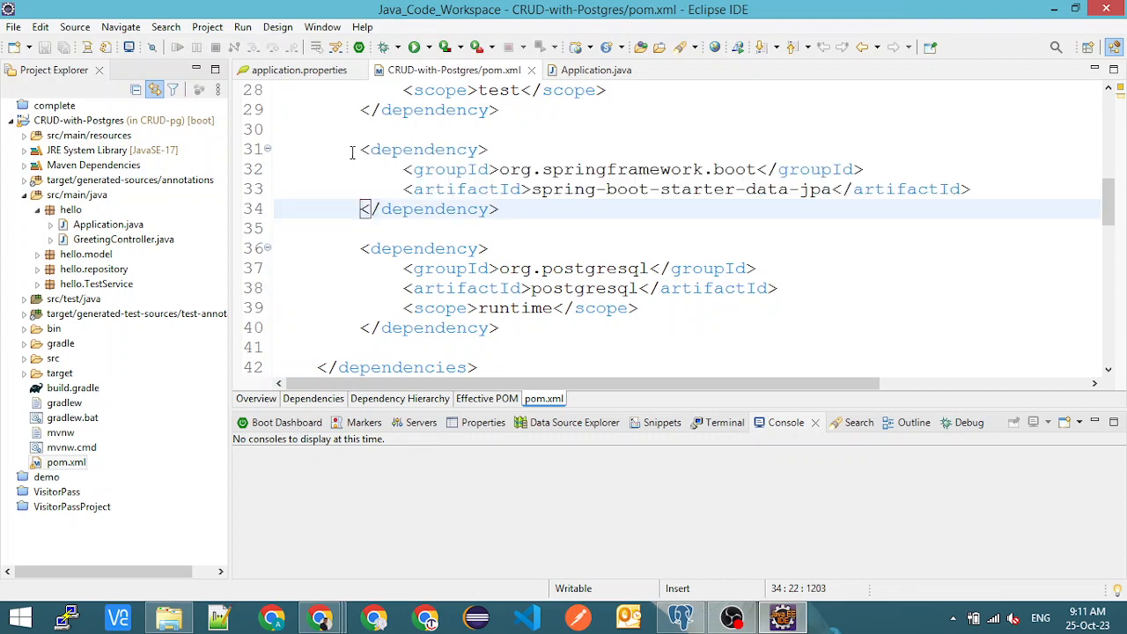
{"action": "left_click_drag", "start_coordinate": [359, 150], "coordinate": [519, 207]}
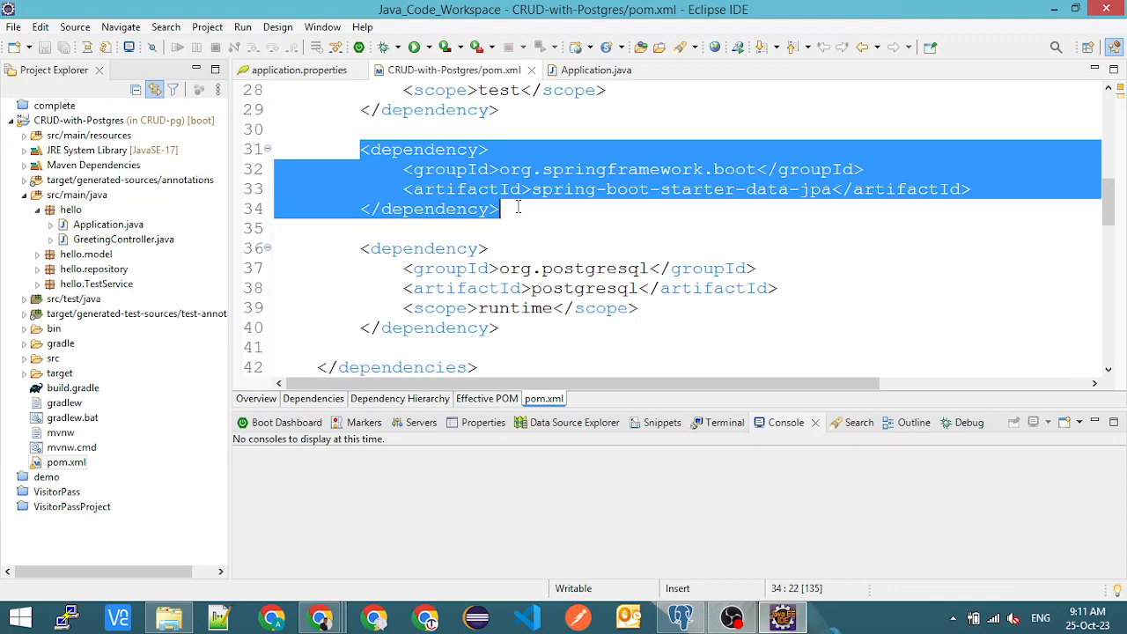
{"action": "left_click", "coordinate": [479, 248]}
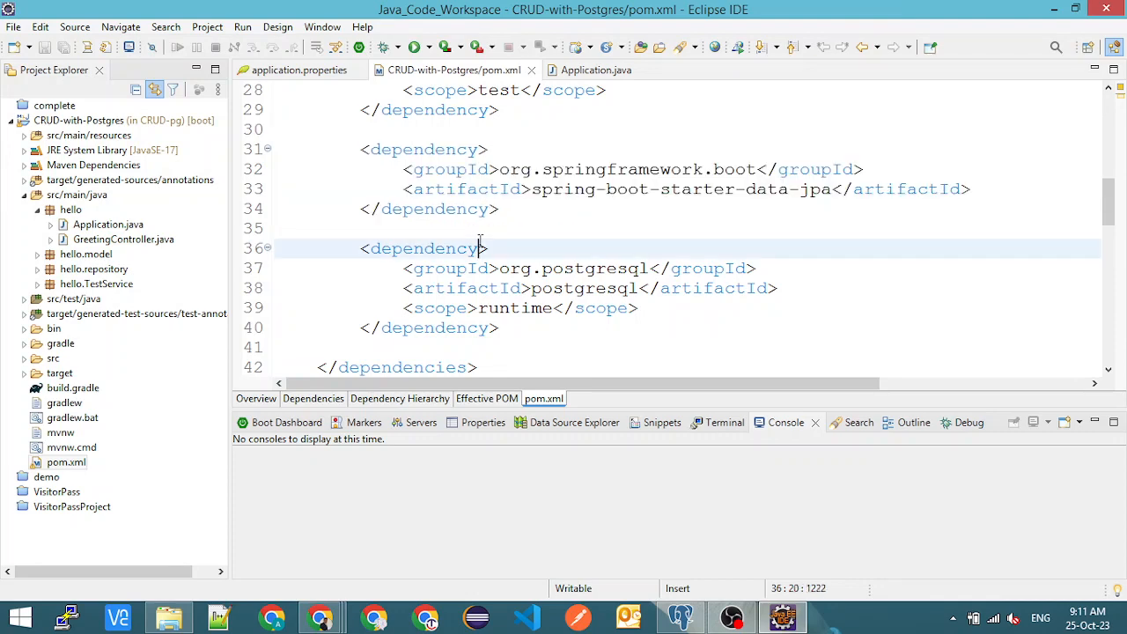
- Review the Java version and the web, test, data-jpa and postgresql dependencies in pom.xml
{"action": "scroll", "coordinate": [483, 247], "scroll_direction": "up", "scroll_amount": 3}
{"action": "scroll", "coordinate": [489, 242], "scroll_direction": "down", "scroll_amount": 4}
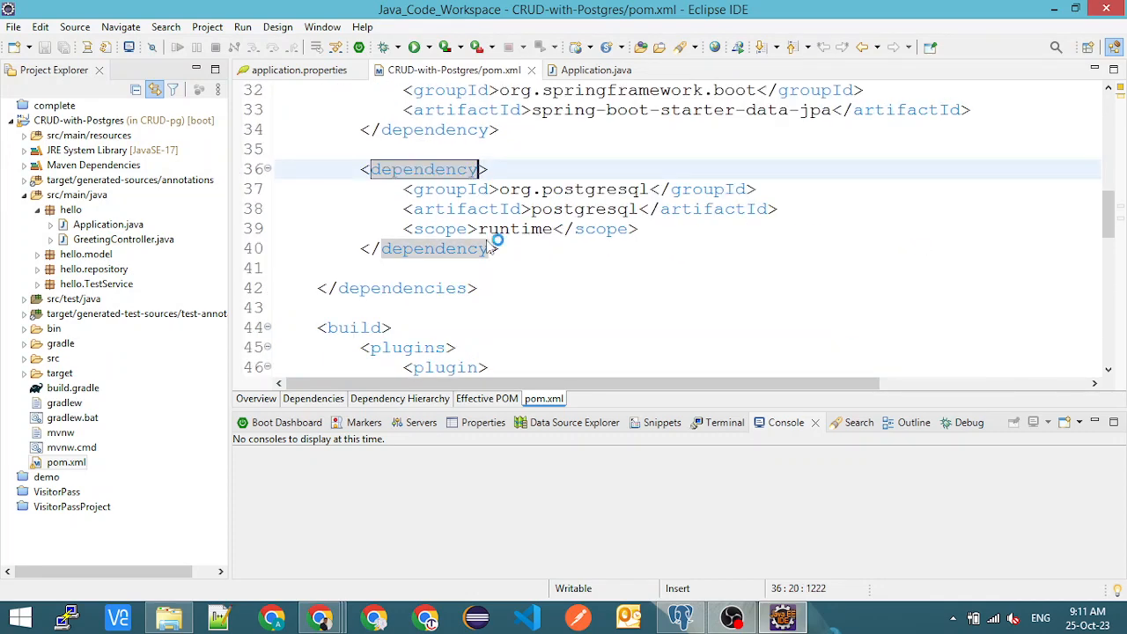
{"action": "scroll", "coordinate": [546, 179], "scroll_direction": "up", "scroll_amount": 1}
{"action": "left_click", "coordinate": [543, 170]}
{"action": "scroll", "coordinate": [564, 201], "scroll_direction": "up", "scroll_amount": 2}
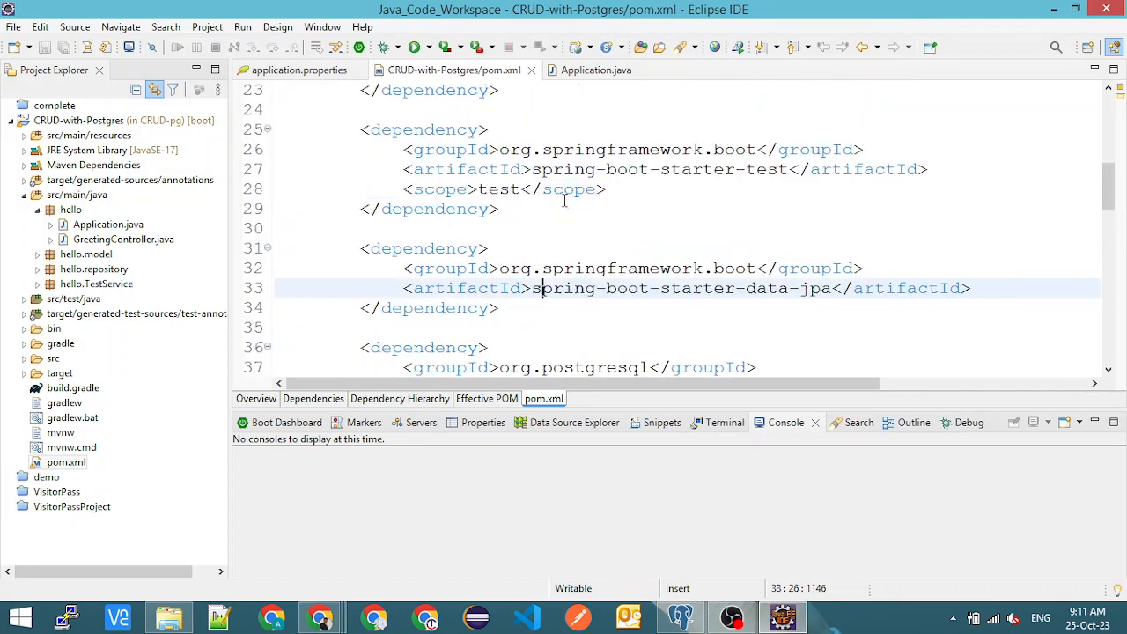
{"action": "scroll", "coordinate": [564, 201], "scroll_direction": "up", "scroll_amount": 3}
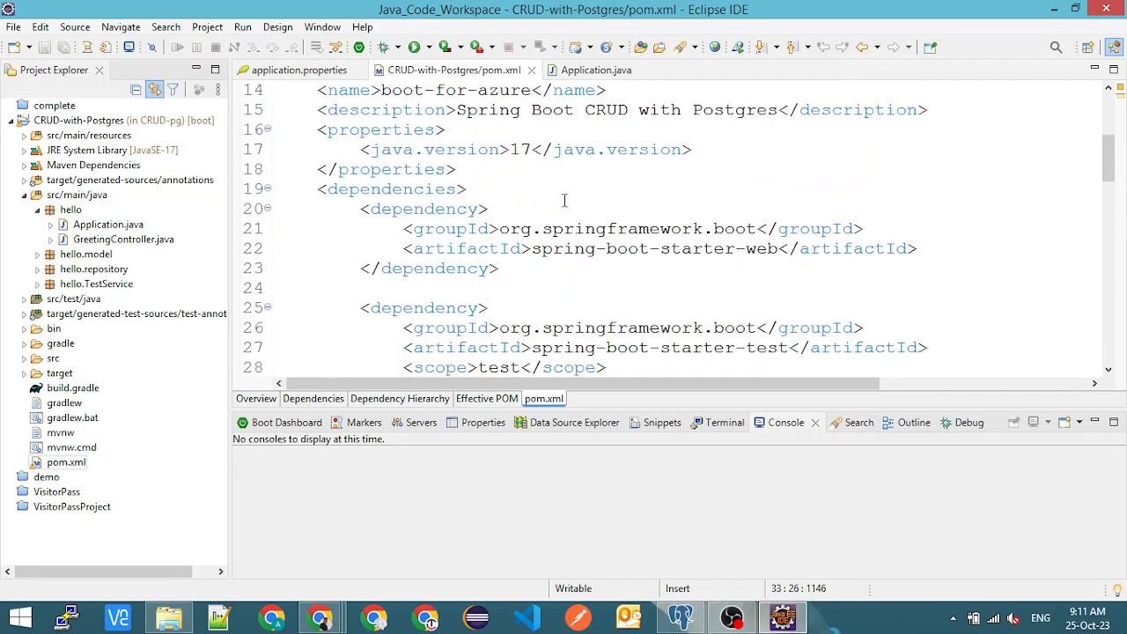
{"action": "left_click", "coordinate": [529, 148]}
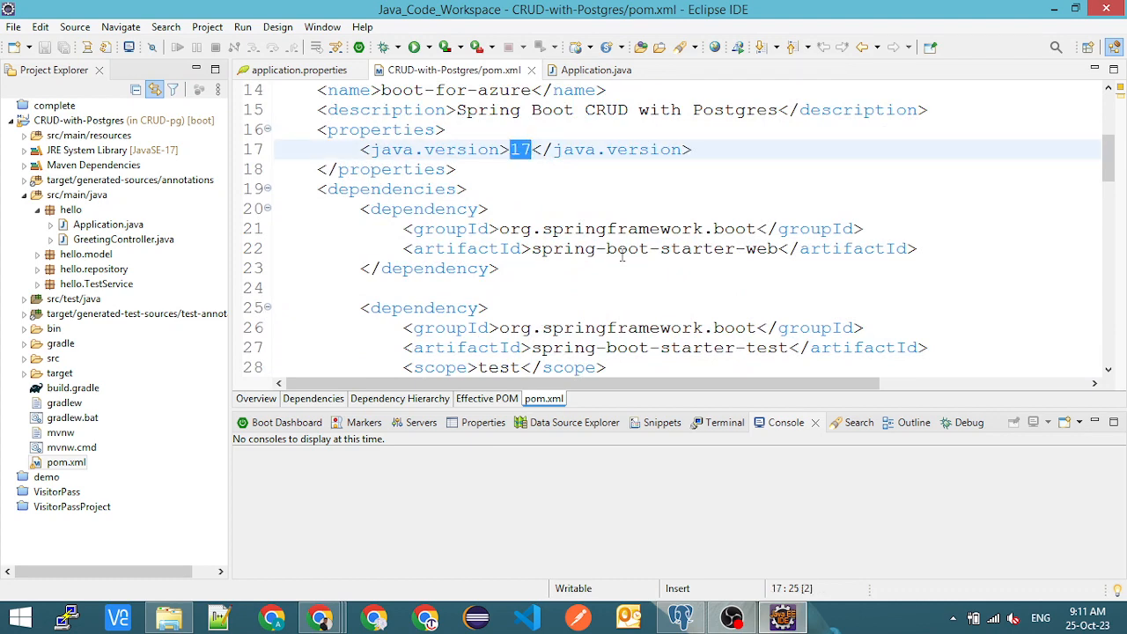
{"action": "left_click_drag", "start_coordinate": [627, 249], "coordinate": [757, 253]}
{"action": "scroll", "coordinate": [645, 236], "scroll_direction": "down", "scroll_amount": 2}
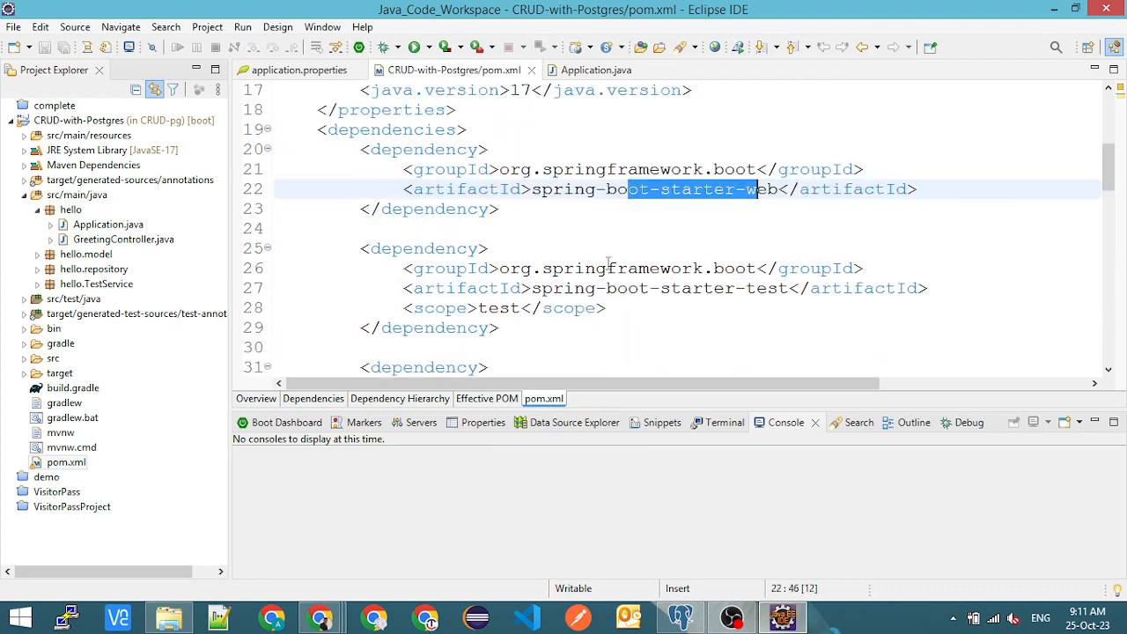
{"action": "left_click_drag", "start_coordinate": [625, 231], "coordinate": [724, 230]}
{"action": "scroll", "coordinate": [637, 271], "scroll_direction": "down", "scroll_amount": 1}
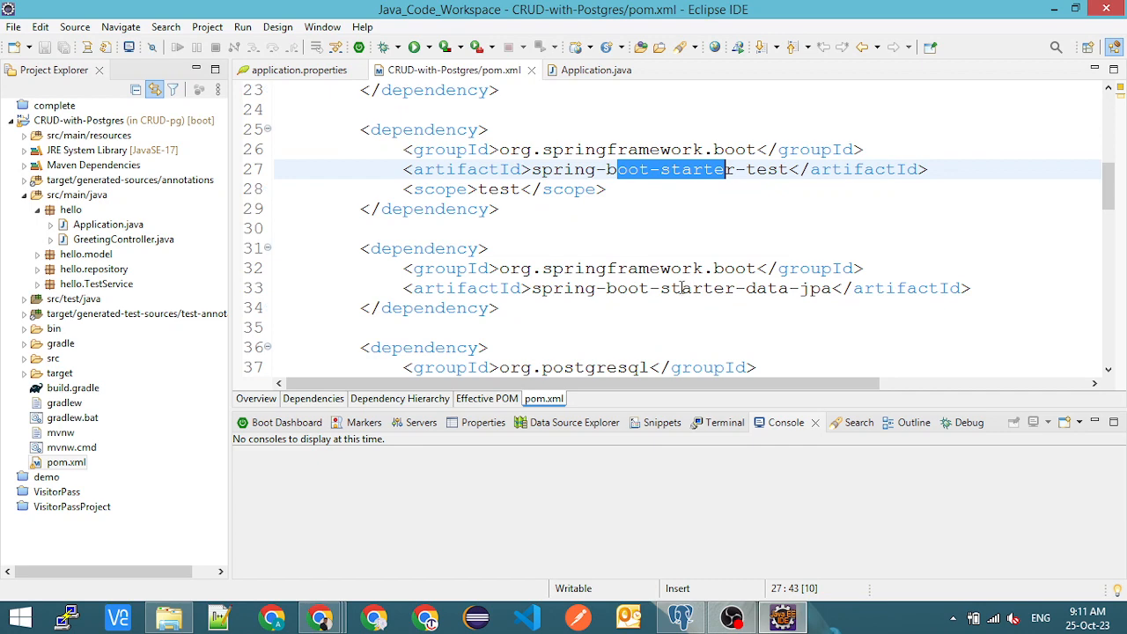
{"action": "left_click_drag", "start_coordinate": [680, 288], "coordinate": [835, 293]}
{"action": "scroll", "coordinate": [595, 299], "scroll_direction": "down", "scroll_amount": 2}
{"action": "left_click_drag", "start_coordinate": [553, 249], "coordinate": [574, 249]}
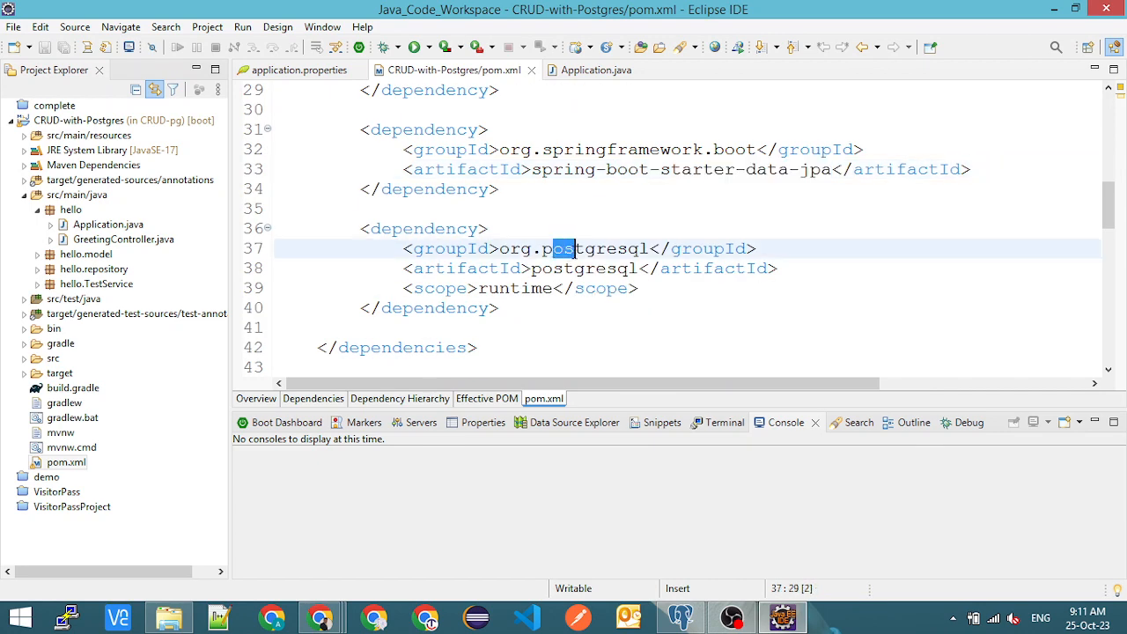
{"action": "scroll", "coordinate": [355, 273], "scroll_direction": "up", "scroll_amount": 5}
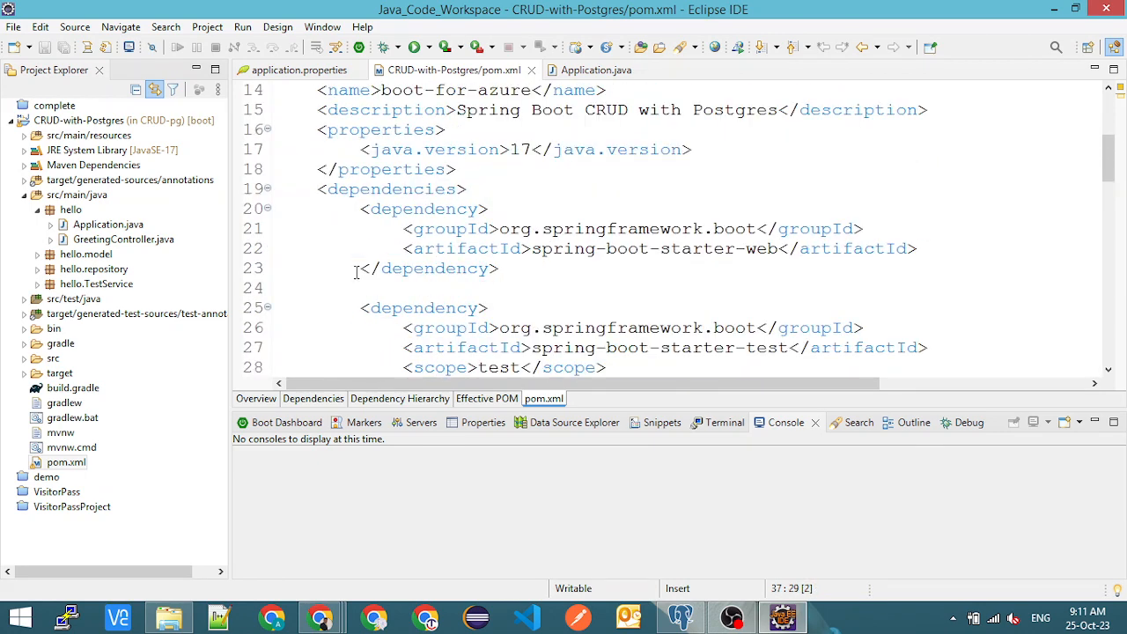
{"action": "scroll", "coordinate": [356, 272], "scroll_direction": "down", "scroll_amount": 6}
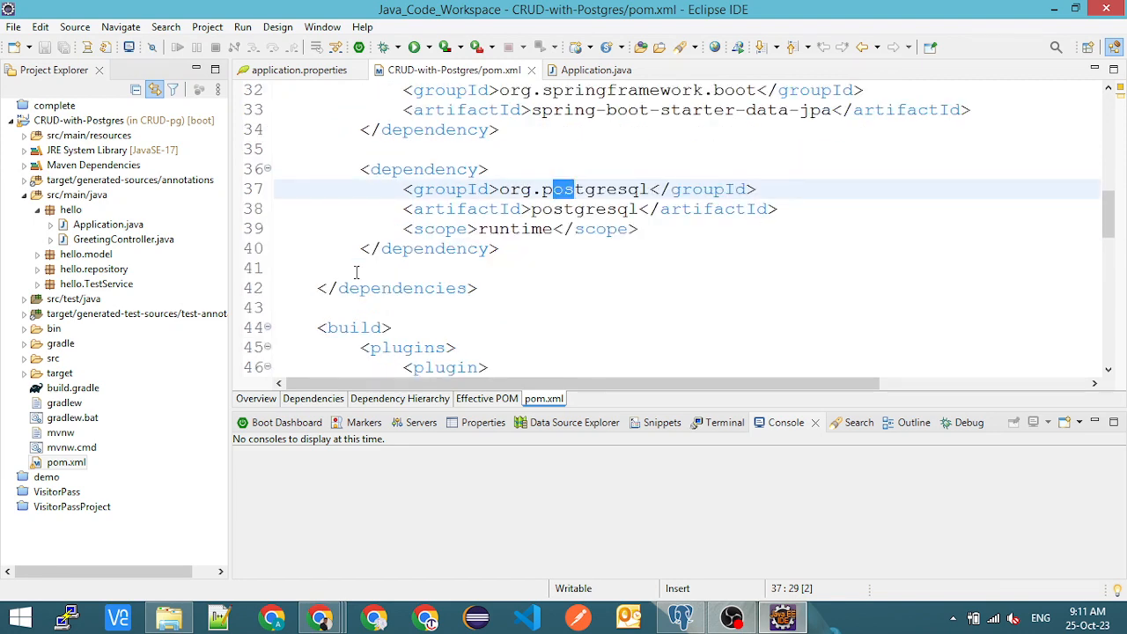
- Examine the spring-boot-maven-plugin and azure-webapp-maven-plugin entries in the build section of pom.xml
{"action": "scroll", "coordinate": [355, 272], "scroll_direction": "down", "scroll_amount": 1}
{"action": "scroll", "coordinate": [355, 273], "scroll_direction": "down", "scroll_amount": 1}
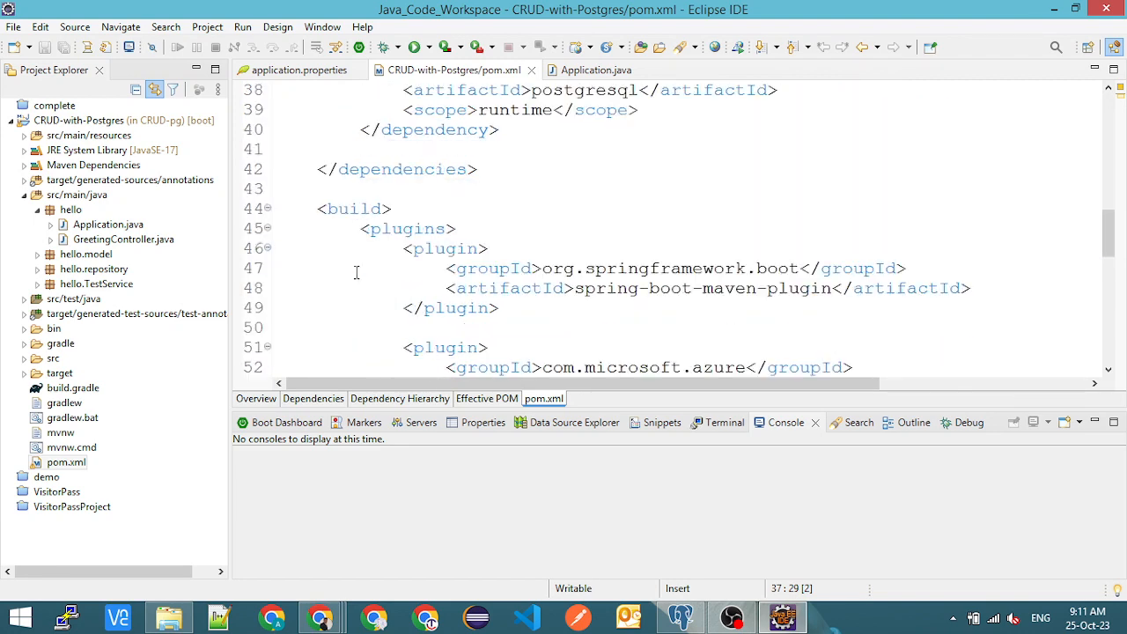
{"action": "left_click_drag", "start_coordinate": [403, 248], "coordinate": [501, 308]}
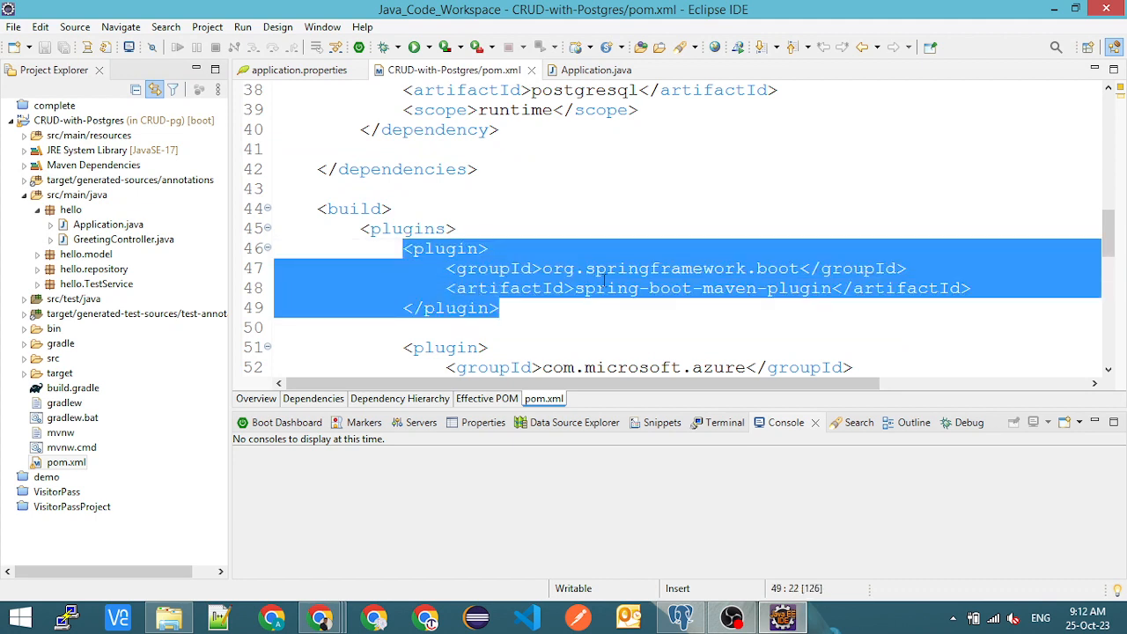
{"action": "double_click", "coordinate": [675, 290]}
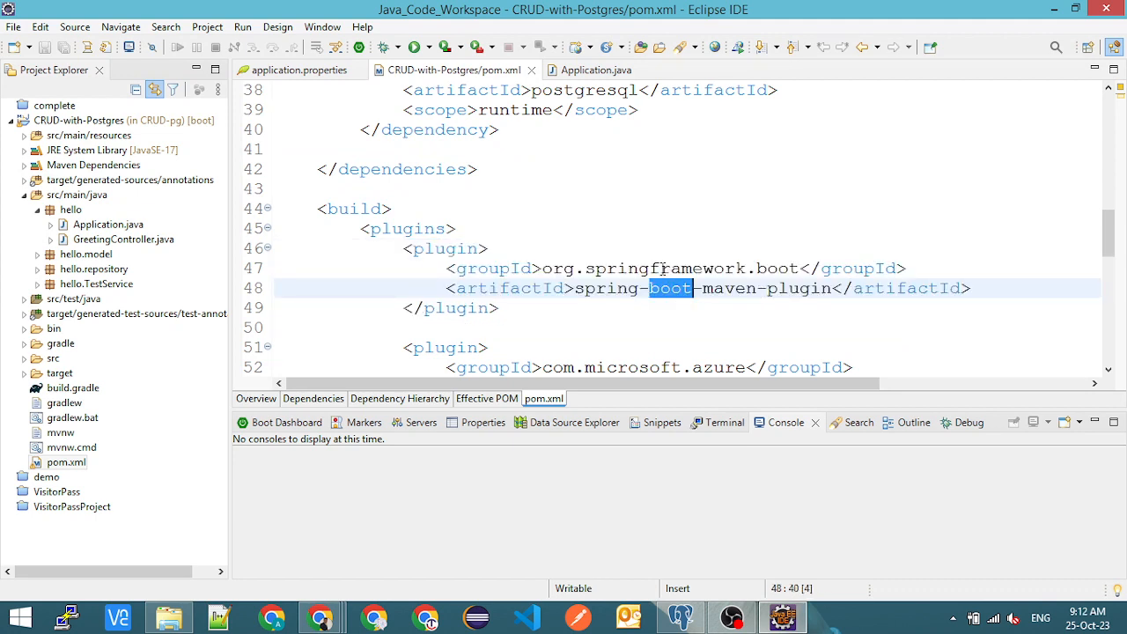
{"action": "double_click", "coordinate": [652, 268]}
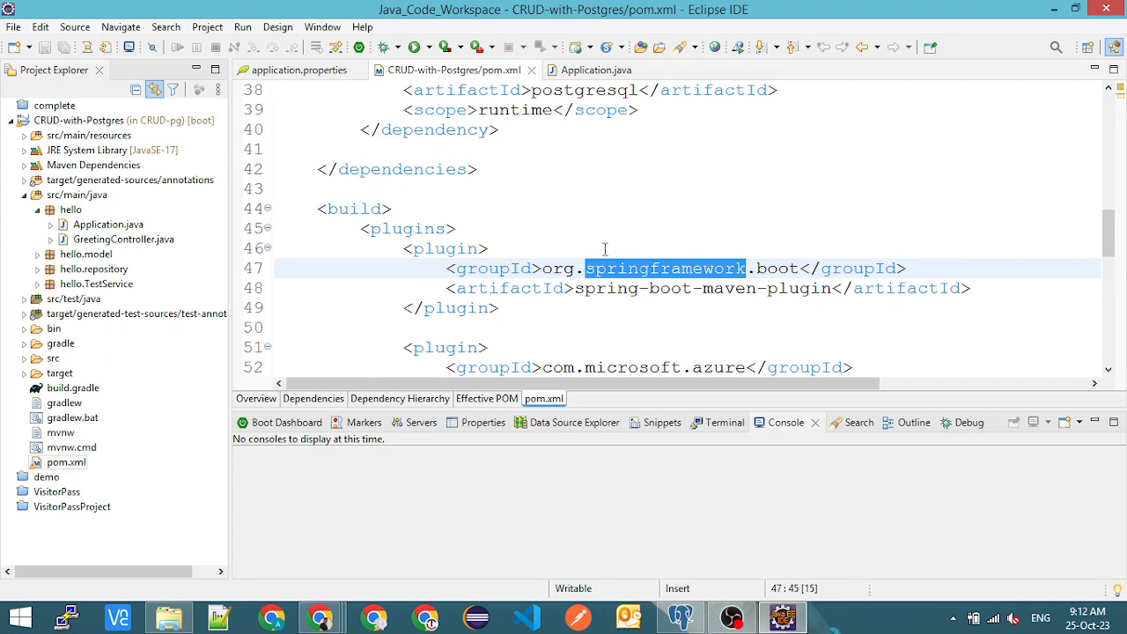
{"action": "scroll", "coordinate": [605, 250], "scroll_direction": "down", "scroll_amount": 2}
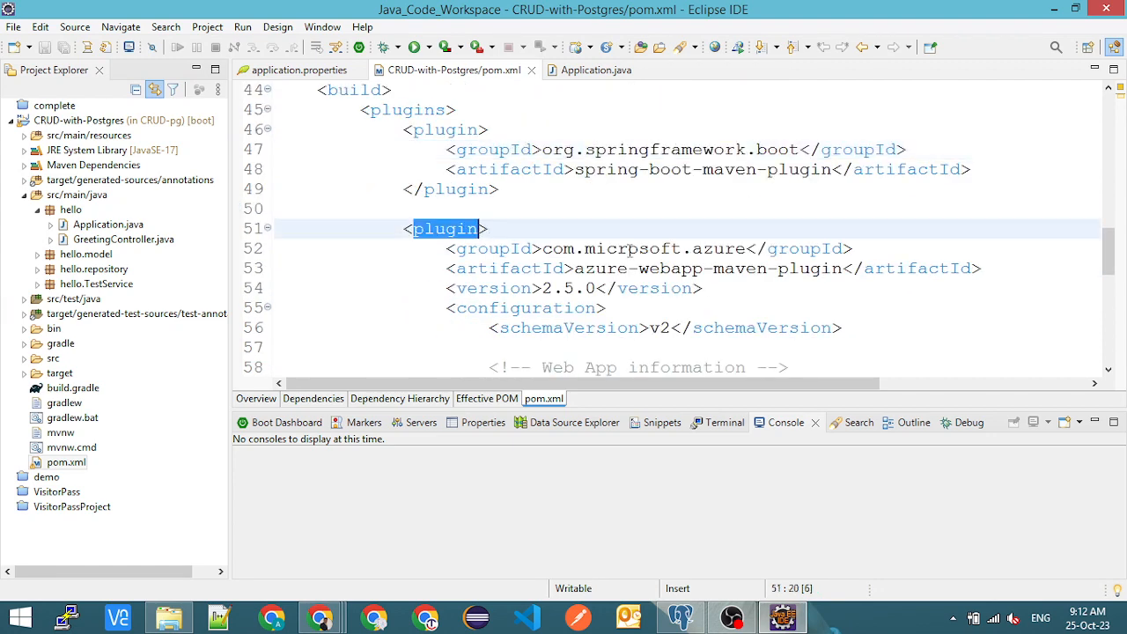
{"action": "double_click", "coordinate": [438, 231]}
{"action": "left_click_drag", "start_coordinate": [575, 268], "coordinate": [843, 270]}
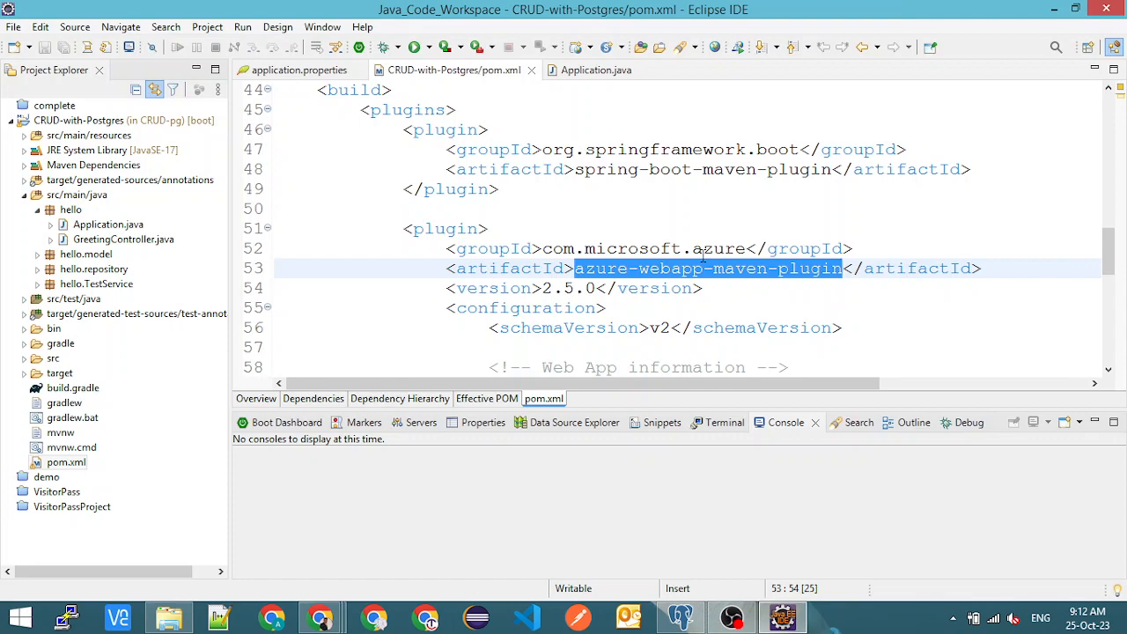
{"action": "double_click", "coordinate": [703, 250]}
- Review the Azure web app's resource group, app name and region in pom.xml, and return to the Spring Boot plugin entry
{"action": "scroll", "coordinate": [634, 274], "scroll_direction": "down", "scroll_amount": 4}
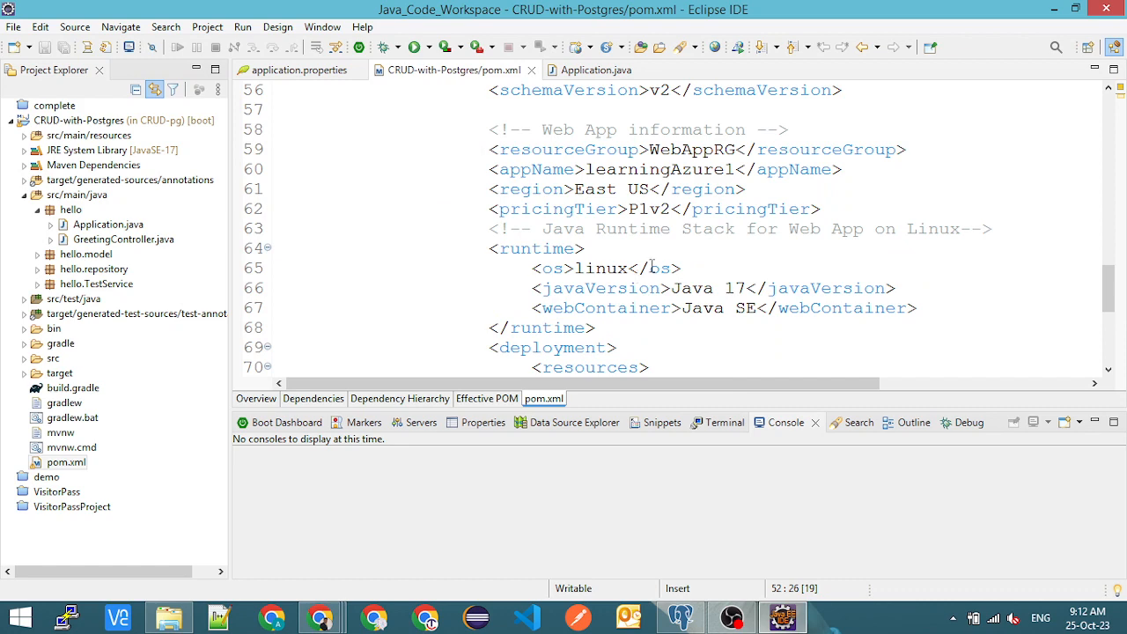
{"action": "scroll", "coordinate": [652, 267], "scroll_direction": "up", "scroll_amount": 1}
{"action": "double_click", "coordinate": [696, 210]}
{"action": "left_click", "coordinate": [665, 229]}
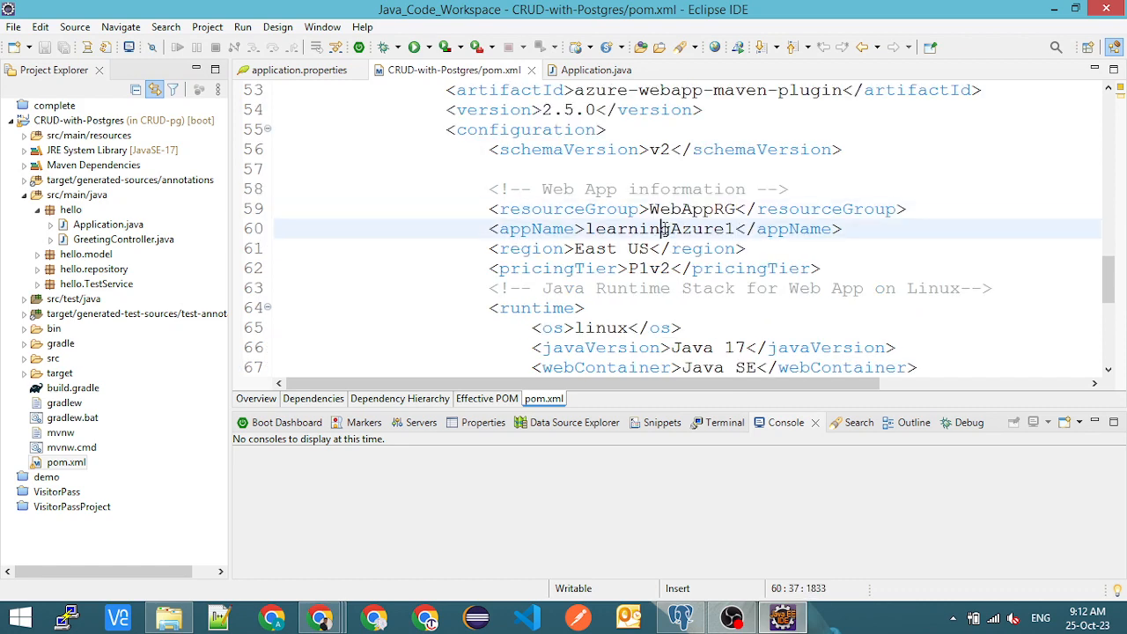
{"action": "double_click", "coordinate": [664, 229]}
{"action": "left_click_drag", "start_coordinate": [585, 249], "coordinate": [650, 250]}
{"action": "double_click", "coordinate": [632, 229]}
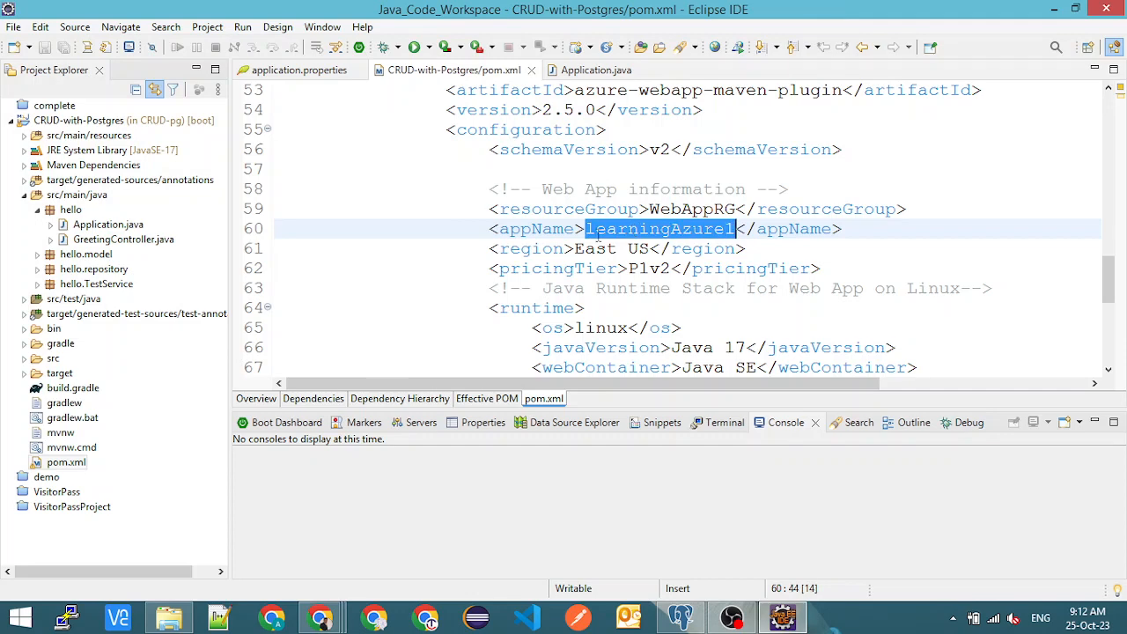
{"action": "double_click", "coordinate": [617, 230]}
{"action": "scroll", "coordinate": [456, 236], "scroll_direction": "up", "scroll_amount": 4}
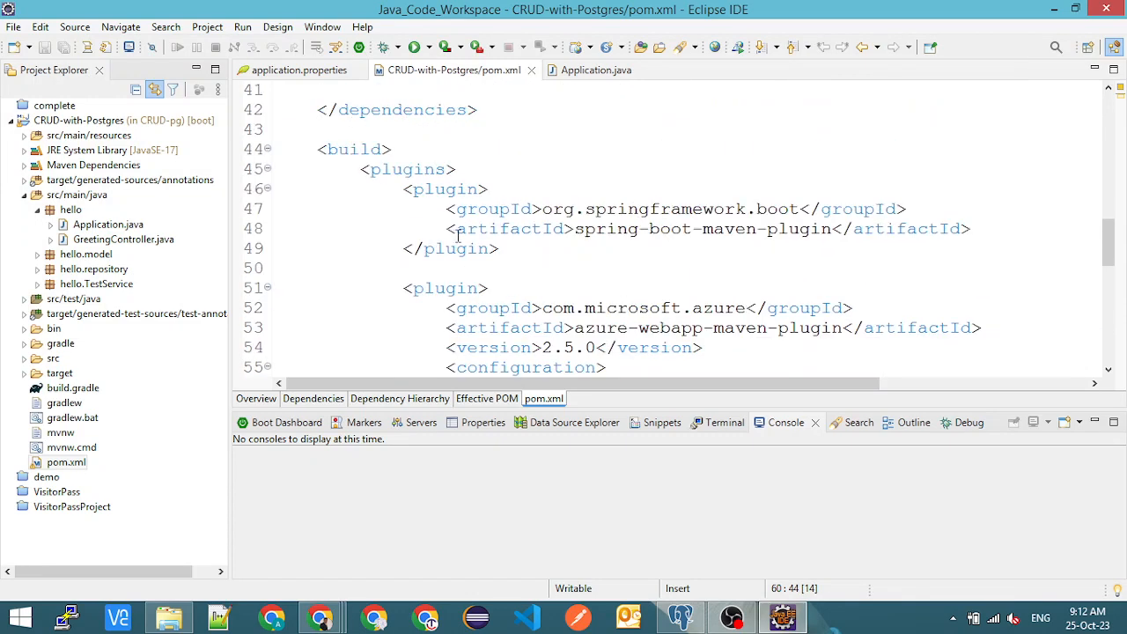
{"action": "left_click", "coordinate": [415, 217]}
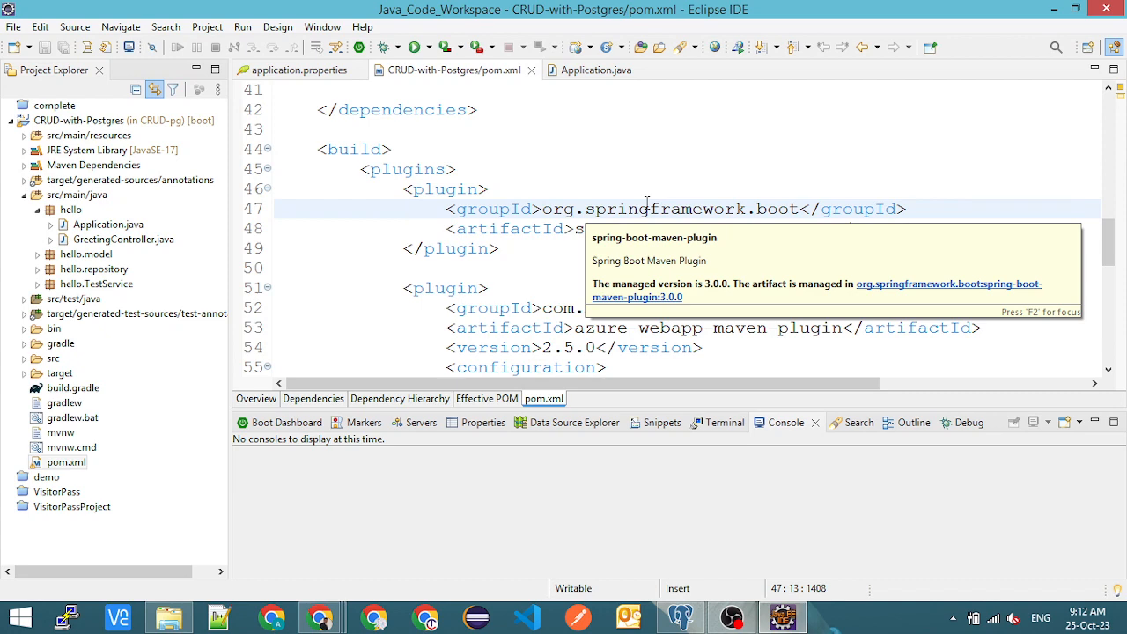
- Switch to pgAdmin and start registering a new server named Azure under Servers
{"action": "key", "text": "alt+Tab"}
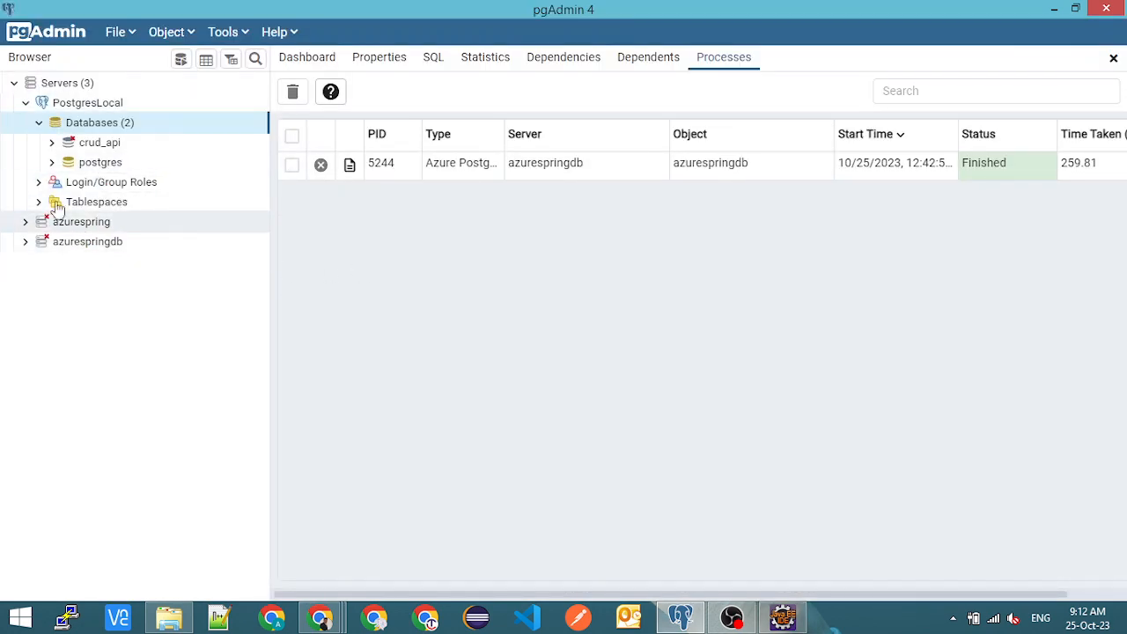
{"action": "left_click", "coordinate": [86, 88]}
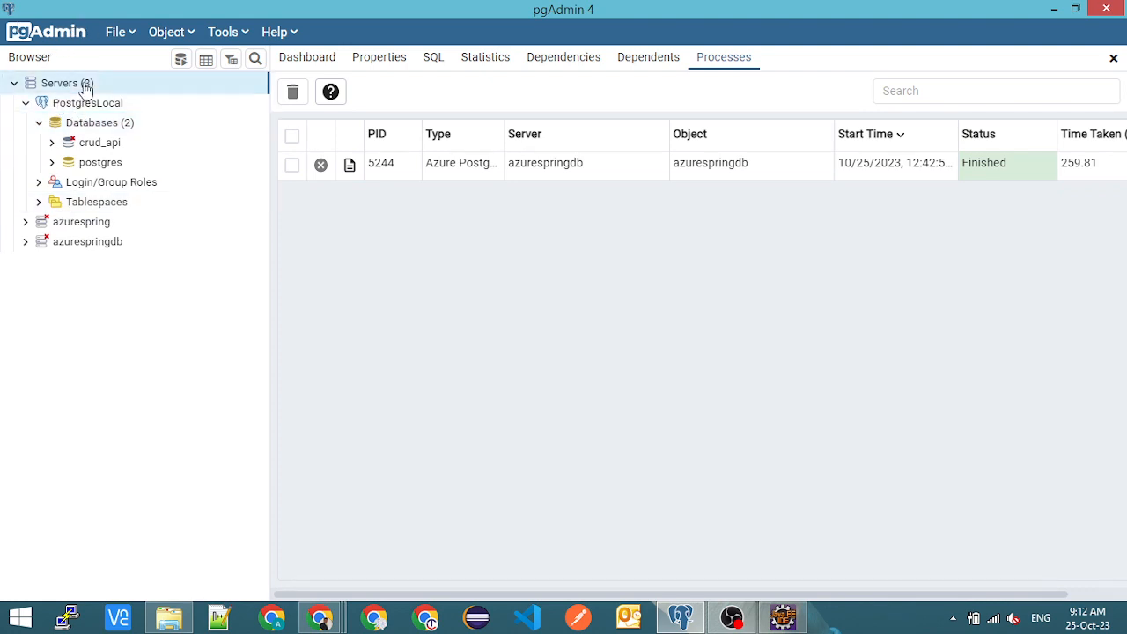
{"action": "right_click", "coordinate": [85, 88]}
{"action": "mouse_move", "coordinate": [132, 98]}
{"action": "left_click", "coordinate": [304, 99]}
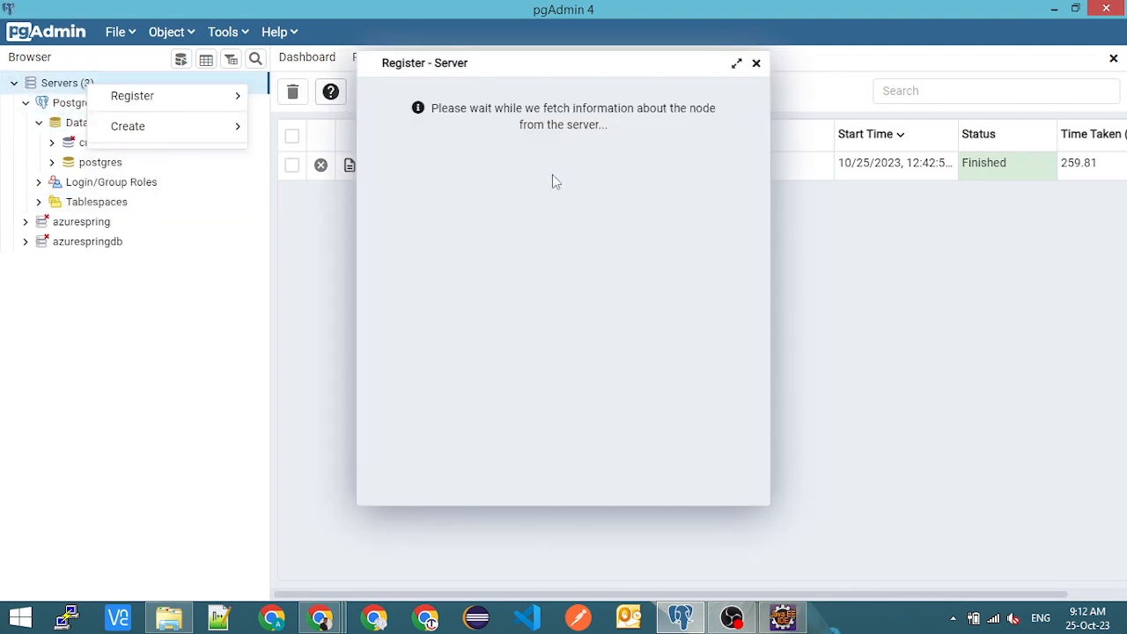
{"action": "left_click", "coordinate": [504, 122]}
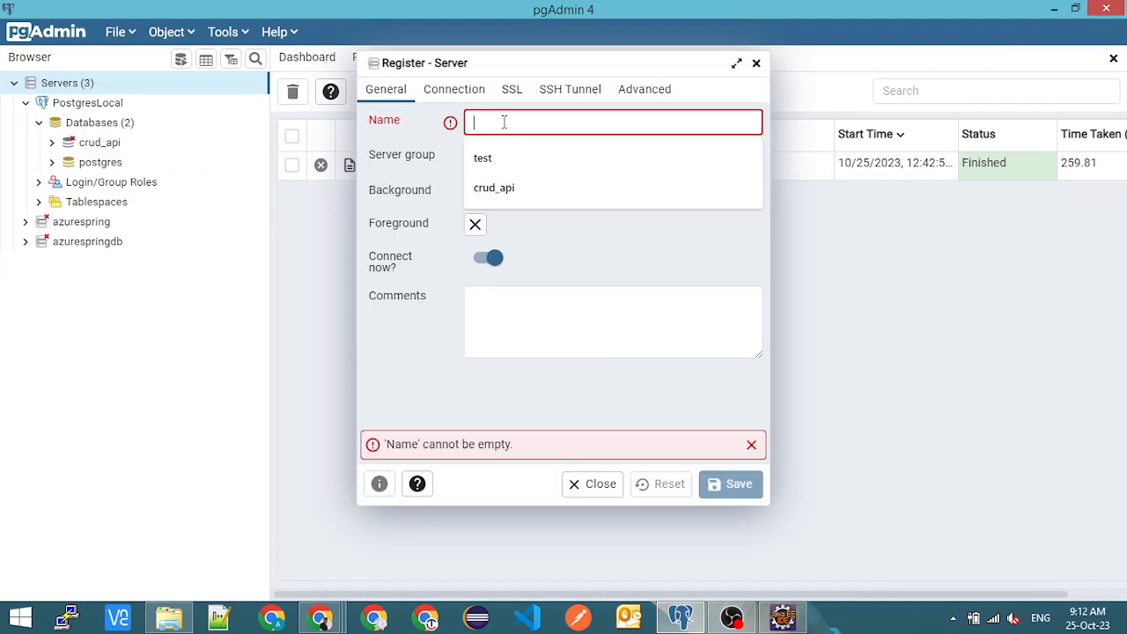
{"action": "type", "text": "test"}
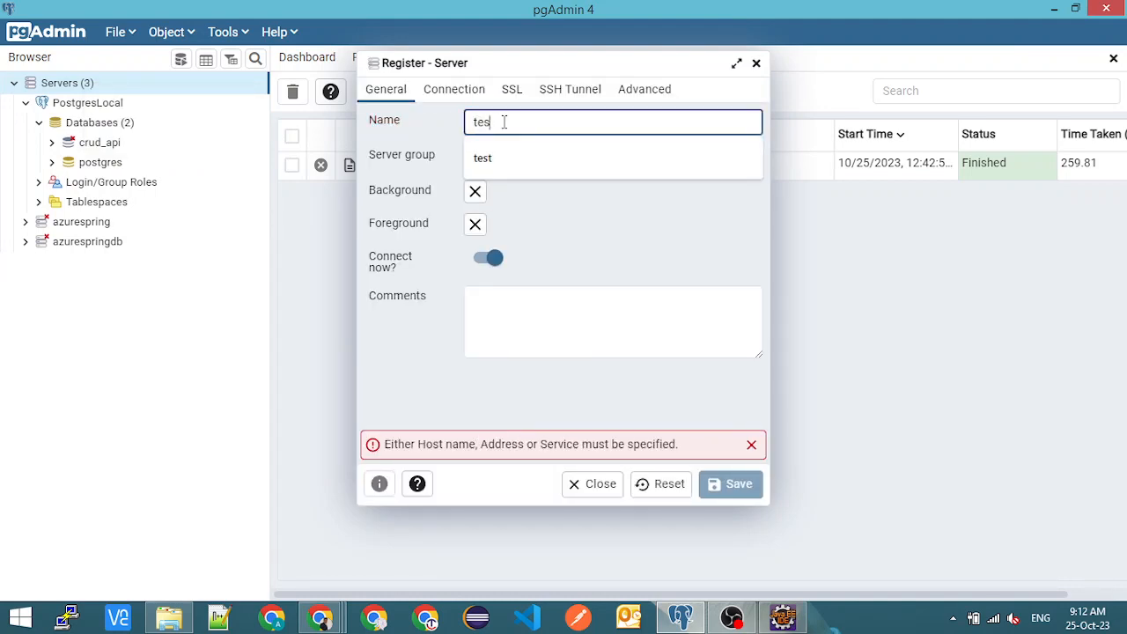
{"action": "key", "text": "BackSpace"}
{"action": "key", "text": "BackSpace"}
{"action": "key", "text": "BackSpace"}
{"action": "key", "text": "BackSpace"}
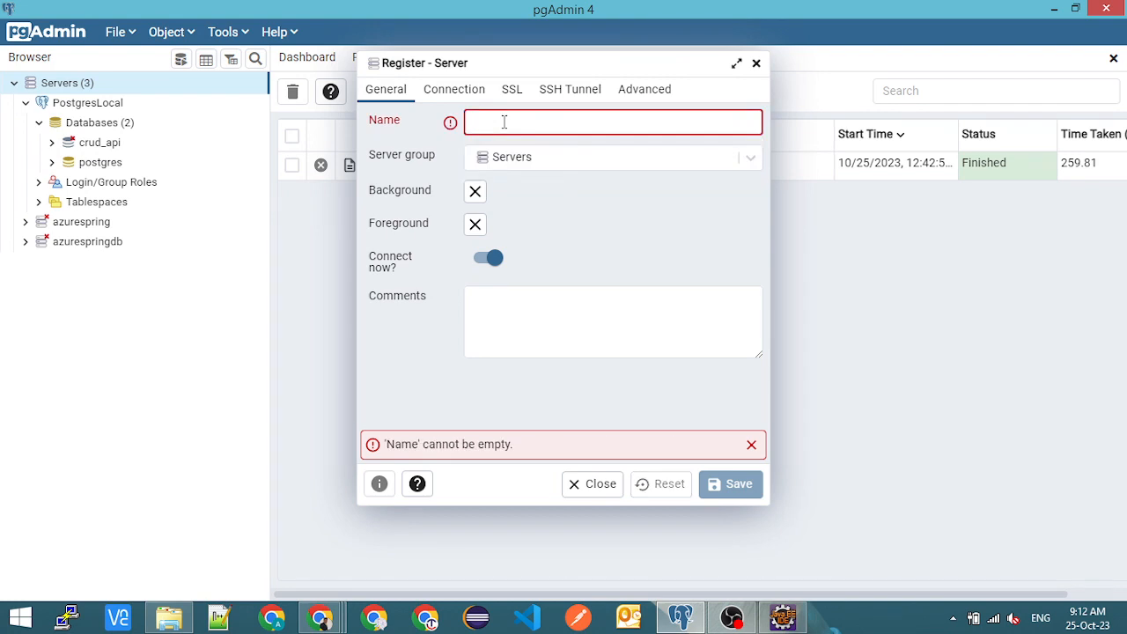
{"action": "type", "text": "Azure"}
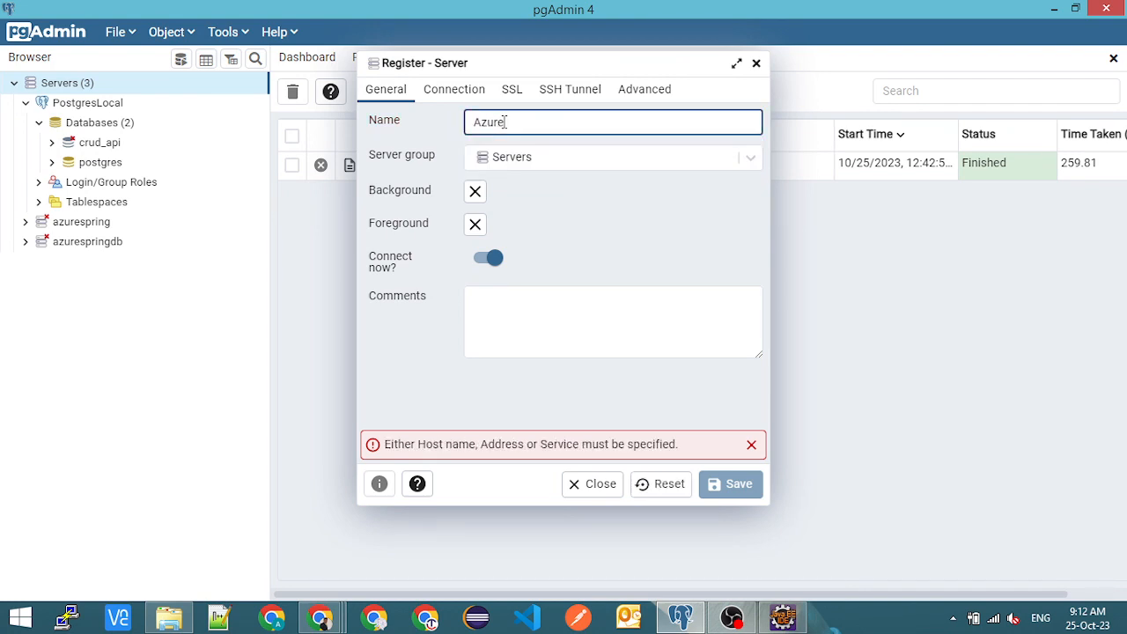
- Copy the azurespring server name from its Azure portal overview and enter azurespring.postgres.database.azure.com as the new server's host name in pgAdmin
{"action": "left_click", "coordinate": [453, 95]}
{"action": "left_click", "coordinate": [496, 123]}
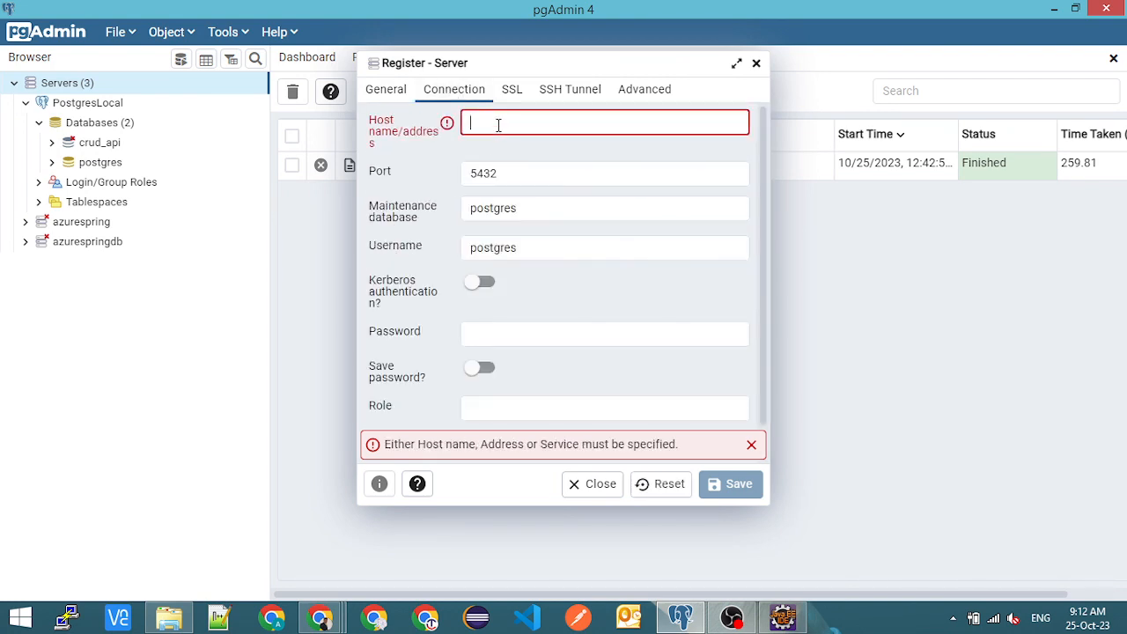
{"action": "mouse_move", "coordinate": [327, 620]}
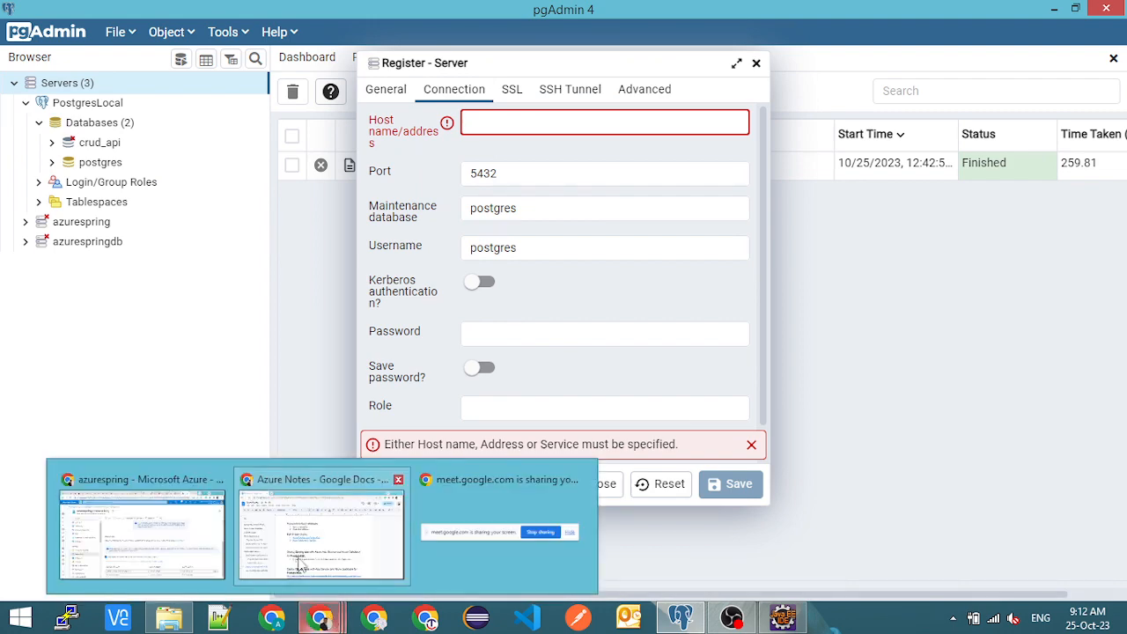
{"action": "left_click", "coordinate": [141, 537]}
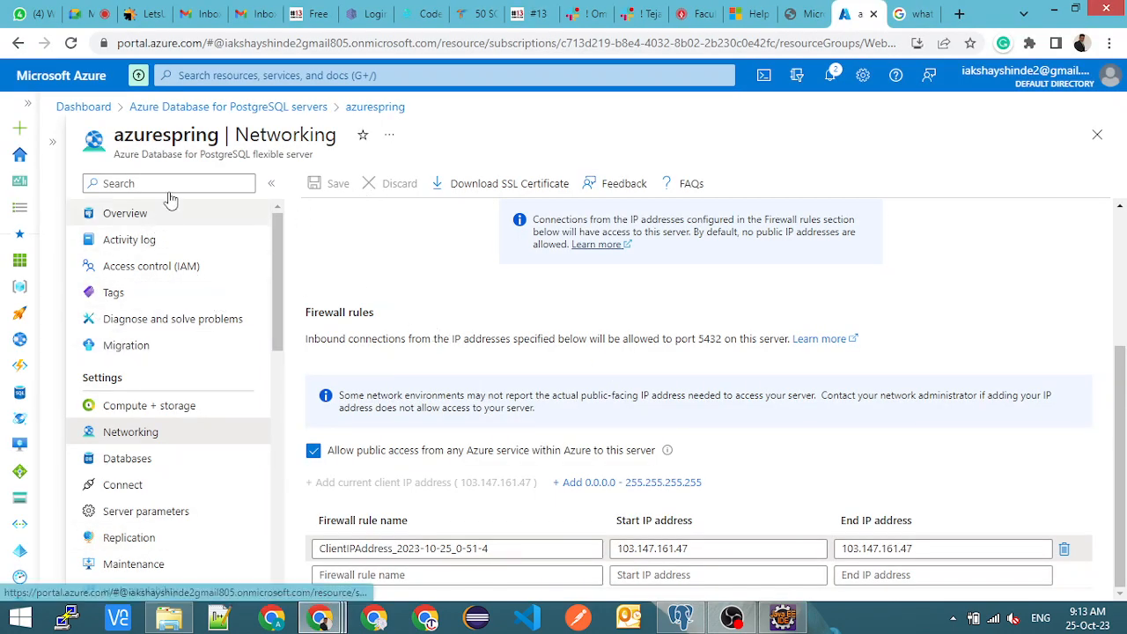
{"action": "left_click", "coordinate": [131, 224]}
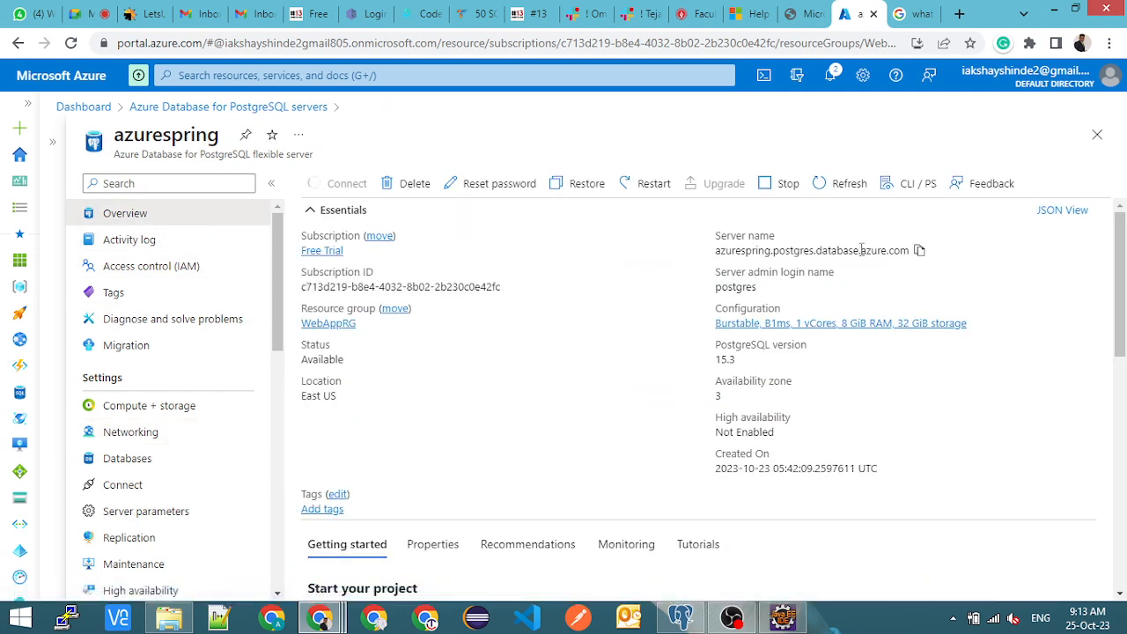
{"action": "left_click", "coordinate": [918, 251]}
{"action": "key", "text": "alt+Tab"}
{"action": "key", "text": "ctrl+v"}
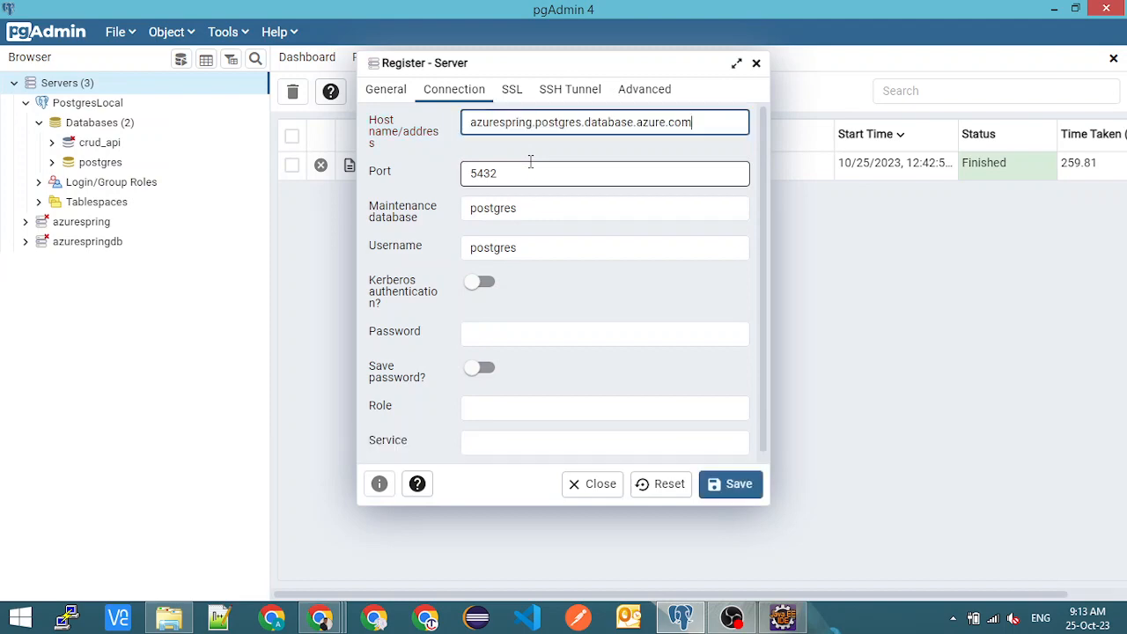
- Check the postgres username against the server admin login name in the Azure portal and enter the account password for the new server
{"action": "double_click", "coordinate": [526, 206]}
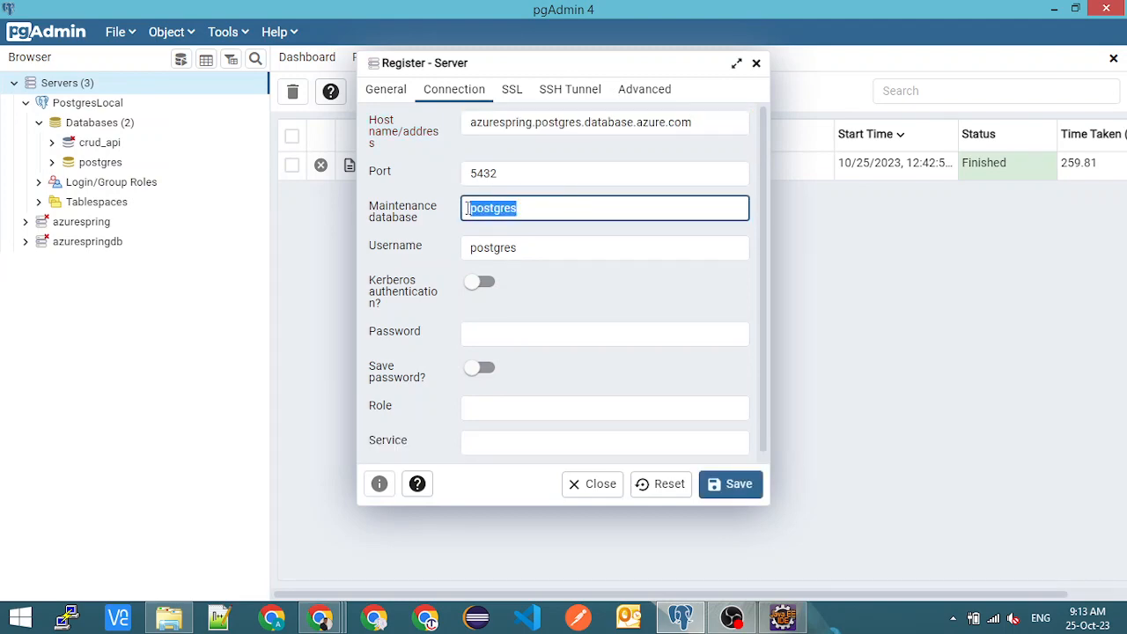
{"action": "double_click", "coordinate": [539, 247]}
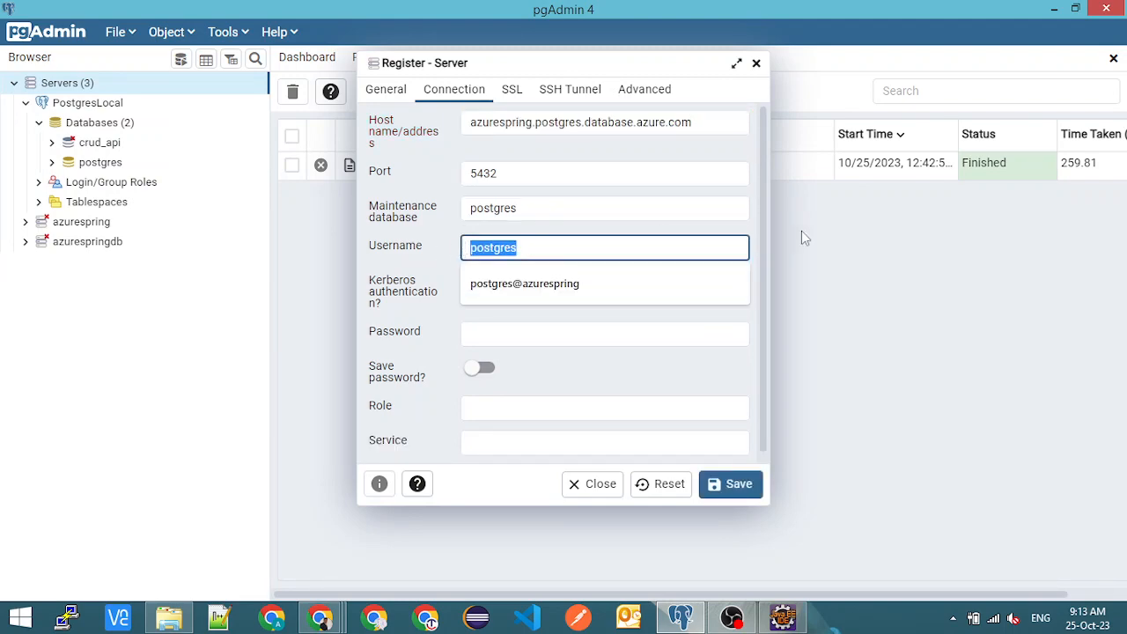
{"action": "key", "text": "alt+Tab"}
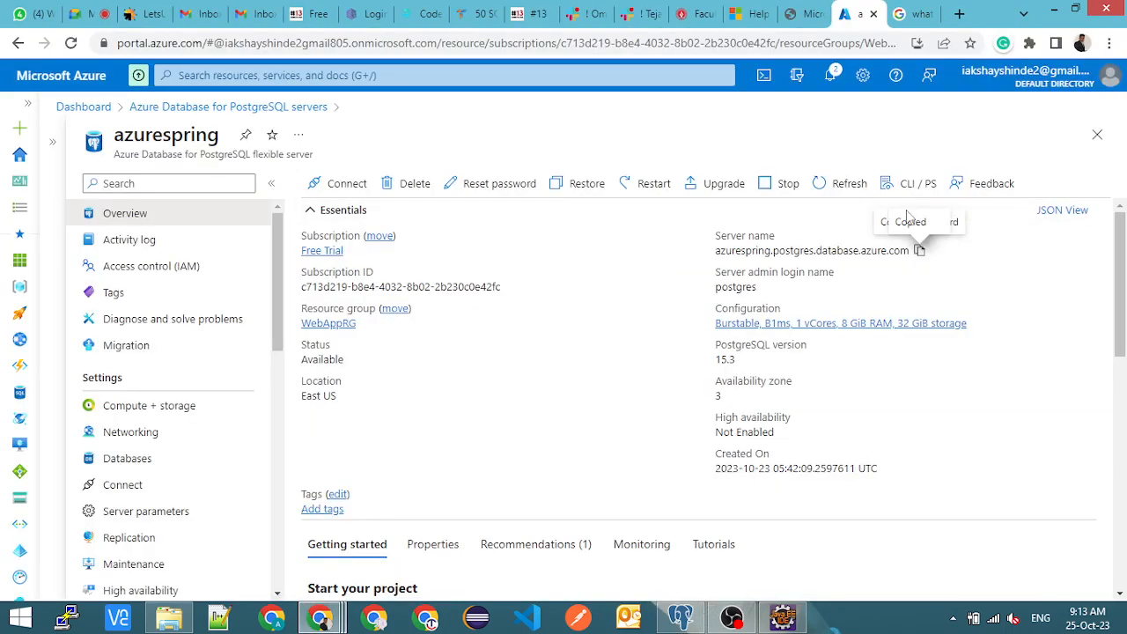
{"action": "double_click", "coordinate": [735, 286]}
{"action": "key", "text": "alt+Tab"}
{"action": "left_click", "coordinate": [490, 333]}
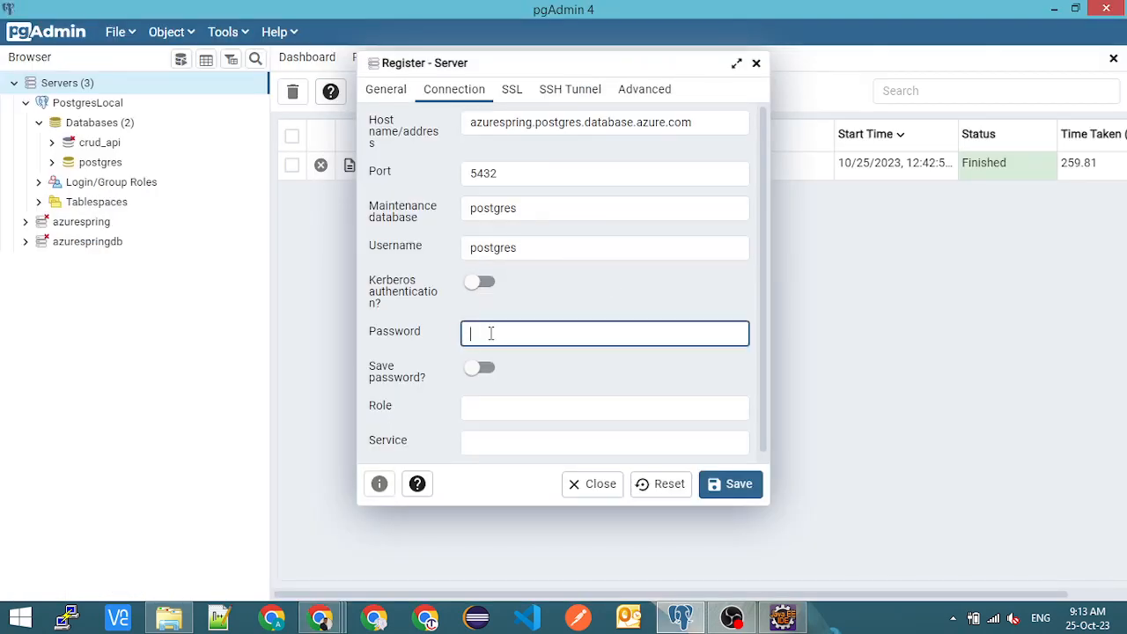
{"action": "type", "text": "••"}
- Check the new server's SSL modes, SSH tunnel options and advanced settings
{"action": "left_click", "coordinate": [511, 91]}
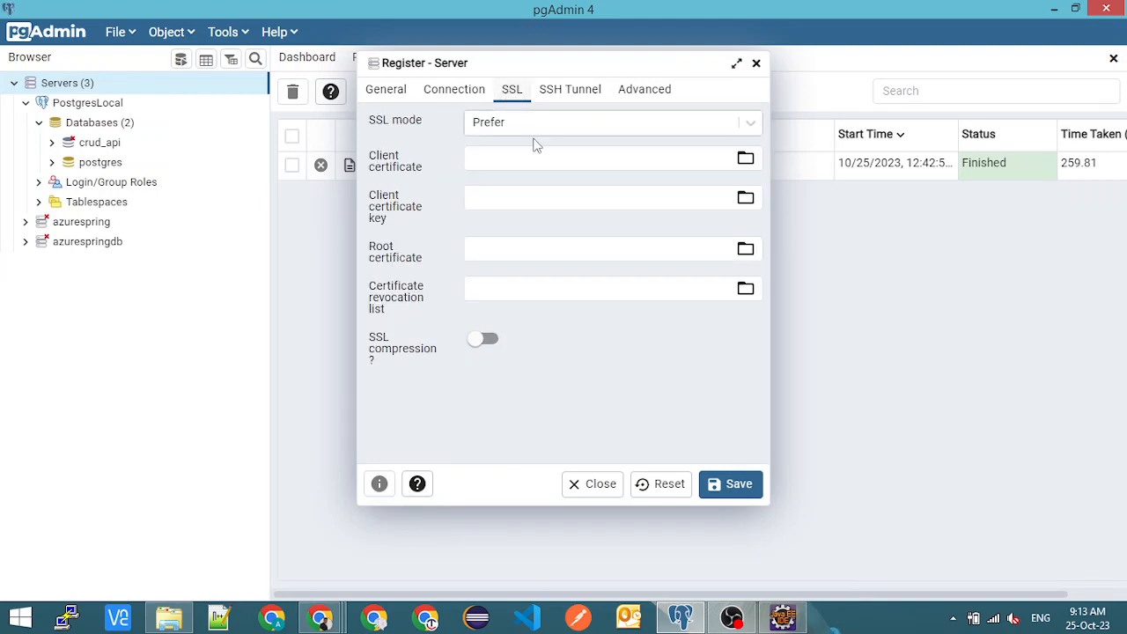
{"action": "left_click", "coordinate": [523, 129]}
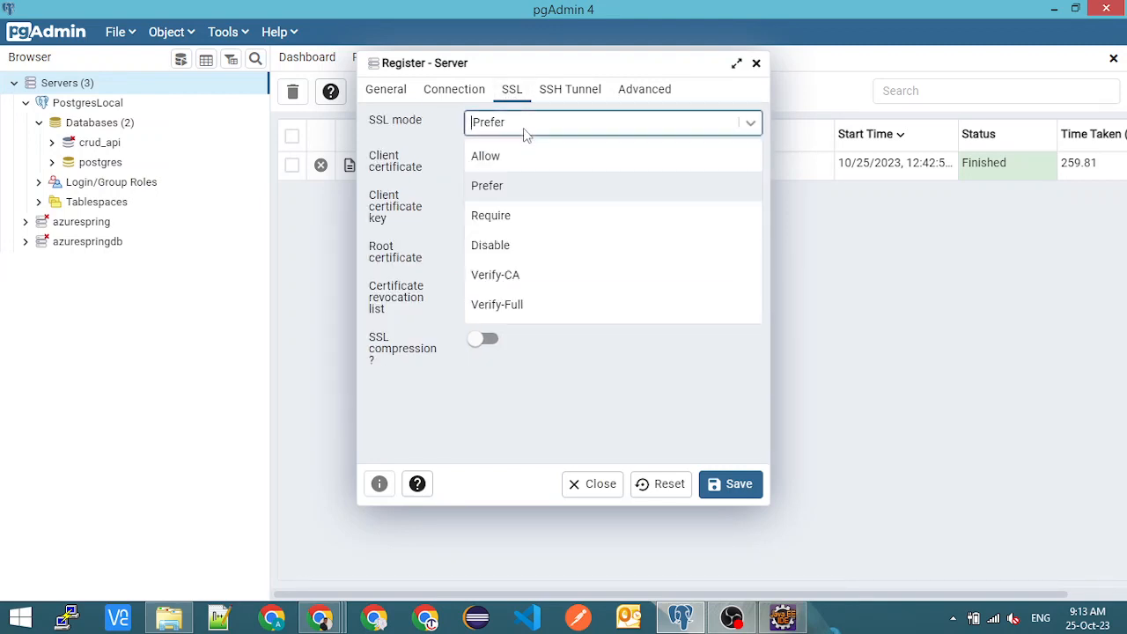
{"action": "left_click", "coordinate": [450, 120]}
{"action": "left_click", "coordinate": [560, 93]}
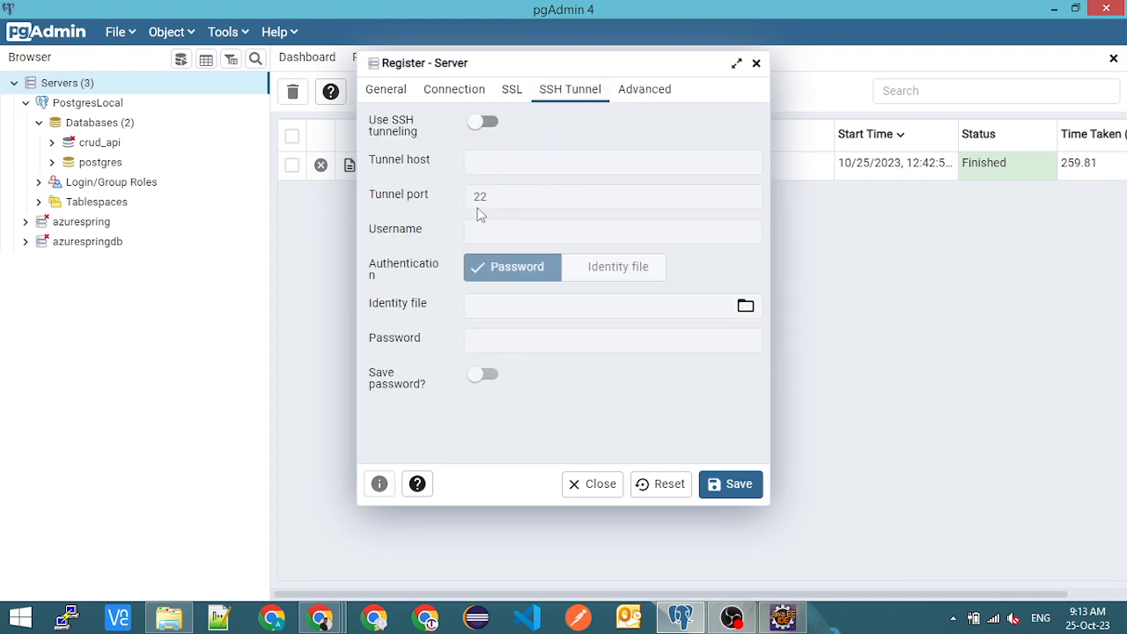
{"action": "left_click", "coordinate": [647, 90]}
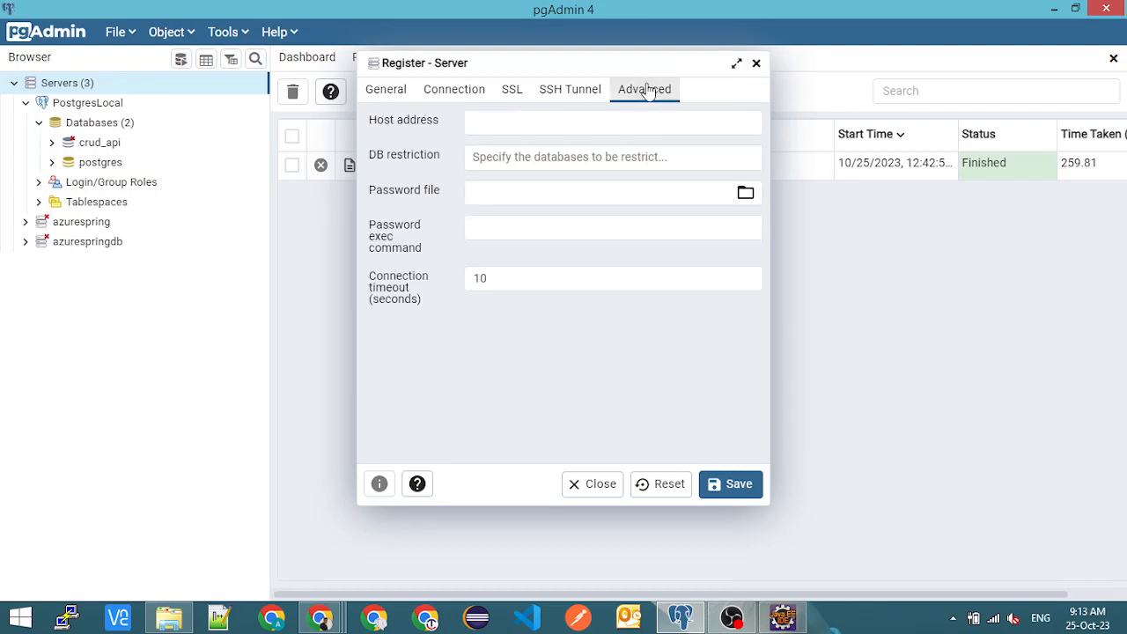
- Recheck the new server's general name and its connection details
{"action": "left_click", "coordinate": [388, 91]}
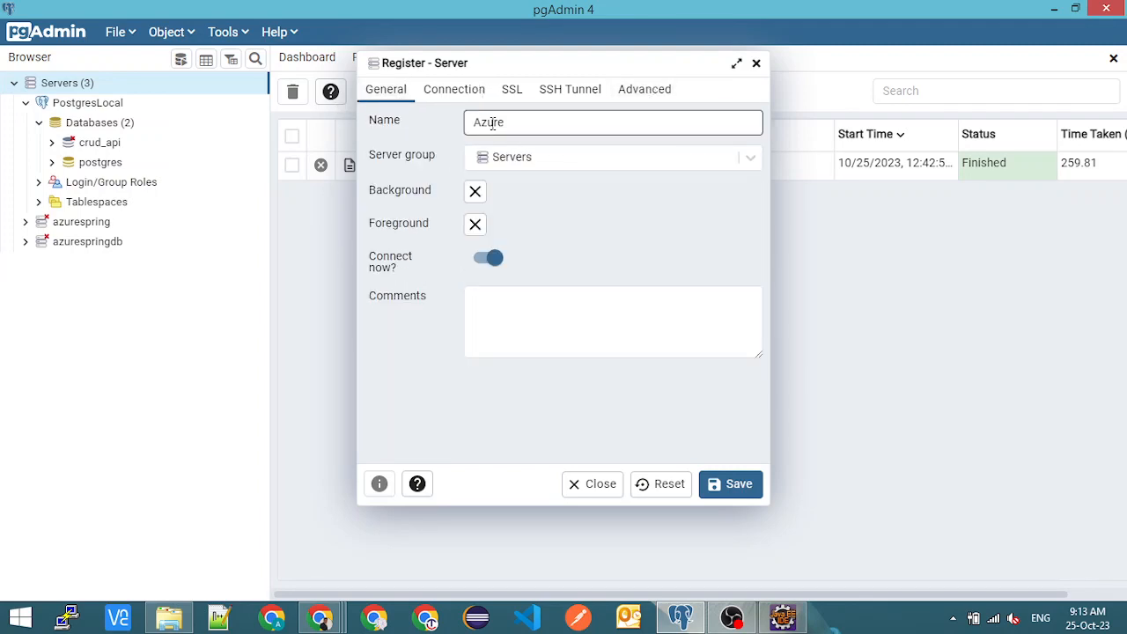
{"action": "left_click", "coordinate": [492, 123]}
{"action": "double_click", "coordinate": [492, 123]}
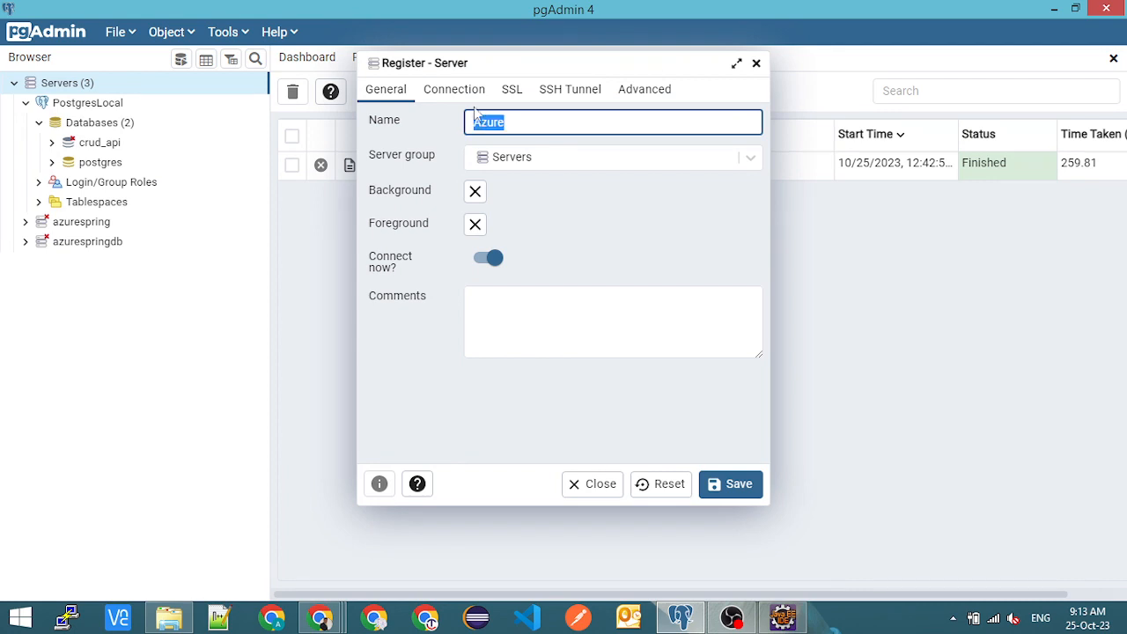
{"action": "left_click", "coordinate": [466, 99]}
{"action": "left_click", "coordinate": [465, 95]}
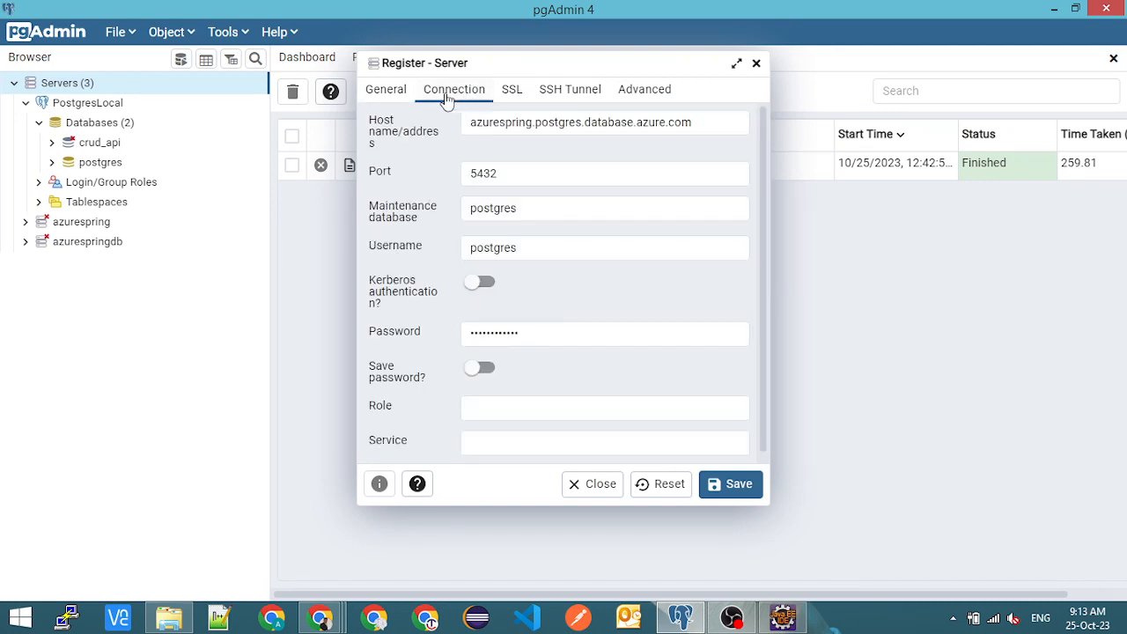
{"action": "left_click", "coordinate": [396, 99]}
{"action": "double_click", "coordinate": [499, 127]}
{"action": "left_click", "coordinate": [510, 124]}
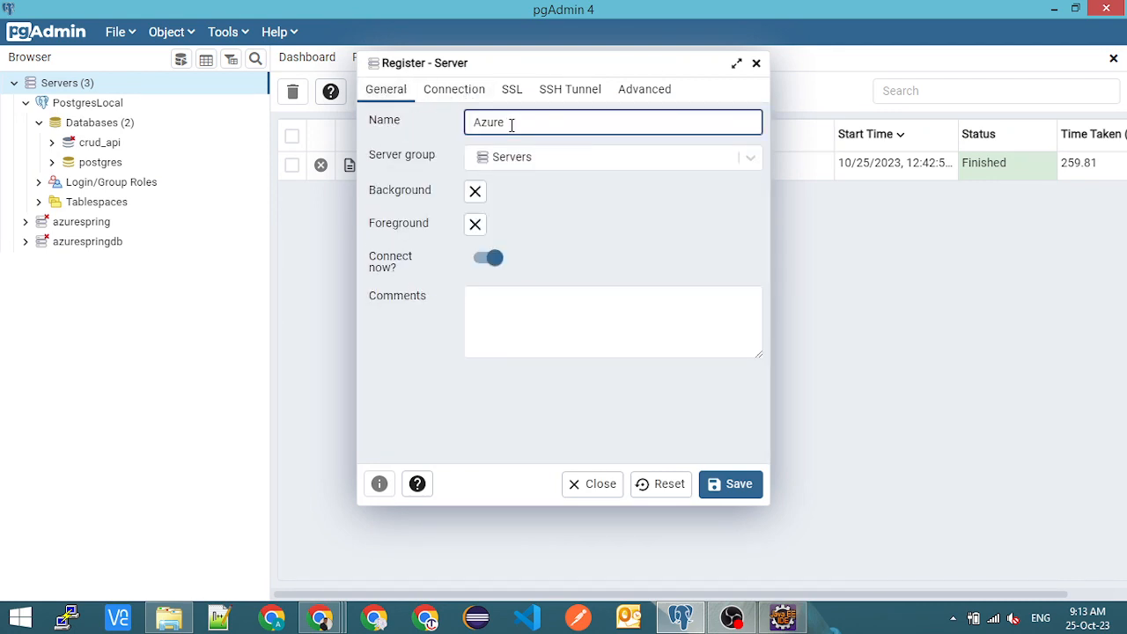
- Name the new server AzureTest in its general settings
{"action": "type", "text": "test"}
{"action": "key", "text": "Home"}
{"action": "key", "text": "Delete"}
{"action": "type", "text": "a"}
{"action": "key", "text": "BackSpace"}
{"action": "type", "text": "A"}
{"action": "key", "text": "Delete"}
{"action": "type", "text": "T"}
- Recheck the new server's host name, maintenance database, username and password, and save the registration
{"action": "left_click", "coordinate": [468, 87]}
{"action": "double_click", "coordinate": [528, 123]}
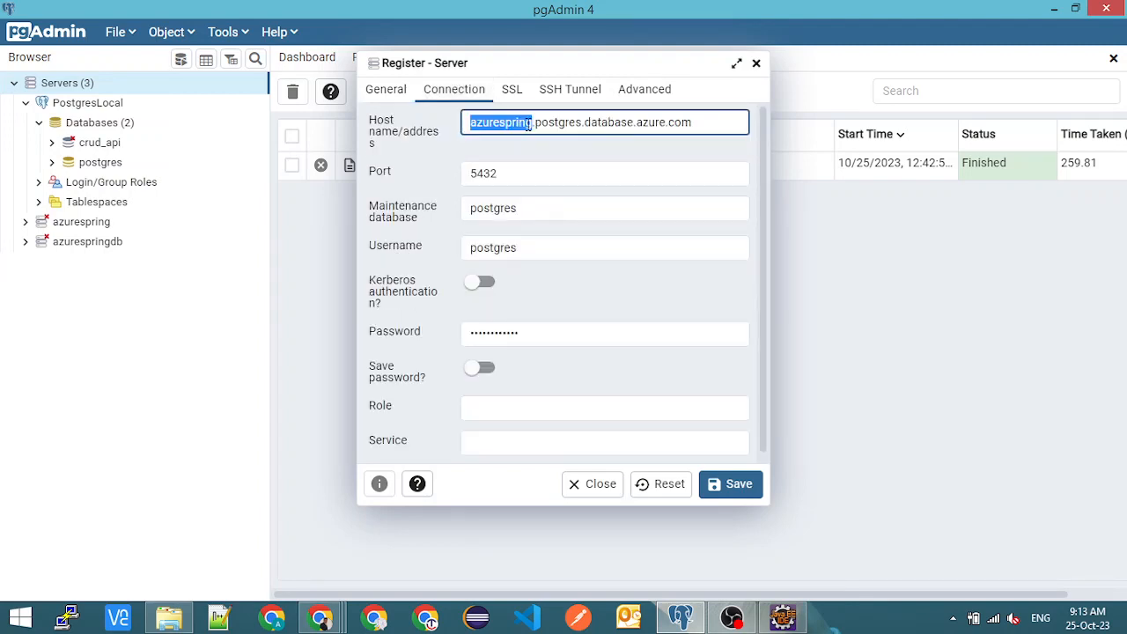
{"action": "left_click", "coordinate": [537, 208]}
{"action": "double_click", "coordinate": [537, 208]}
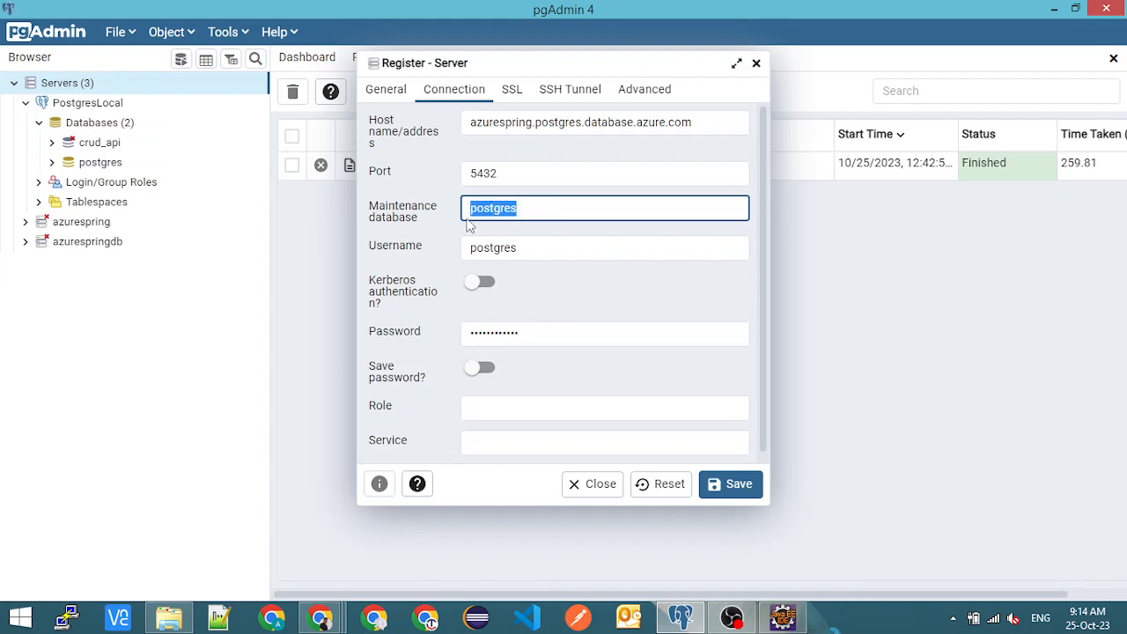
{"action": "double_click", "coordinate": [518, 247]}
{"action": "left_click", "coordinate": [514, 125]}
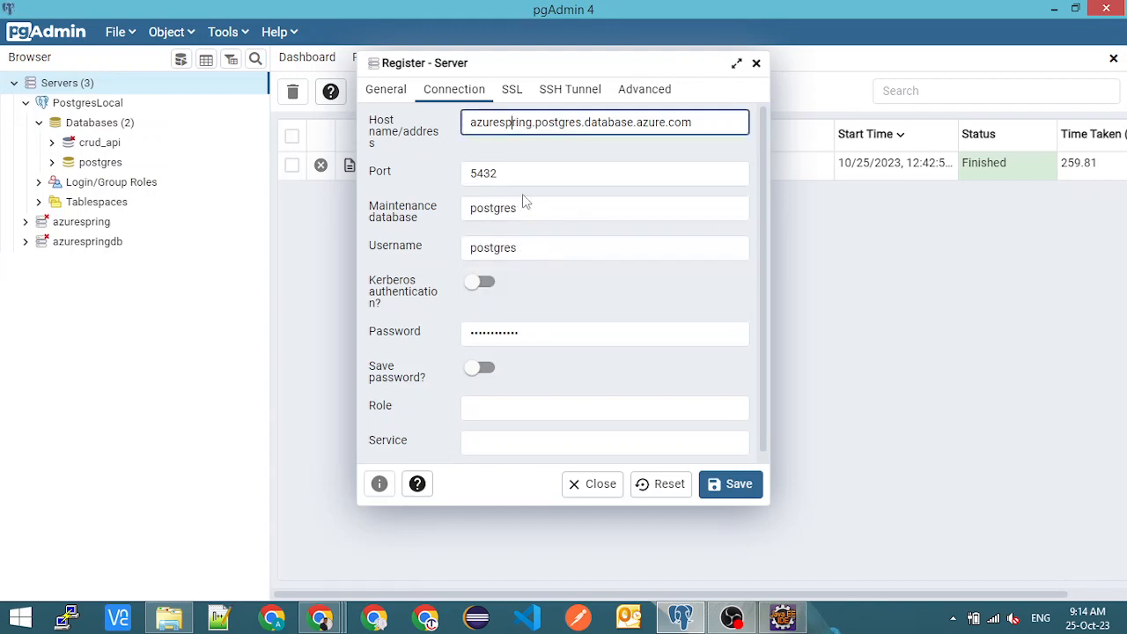
{"action": "left_click", "coordinate": [536, 247]}
{"action": "left_click", "coordinate": [525, 338]}
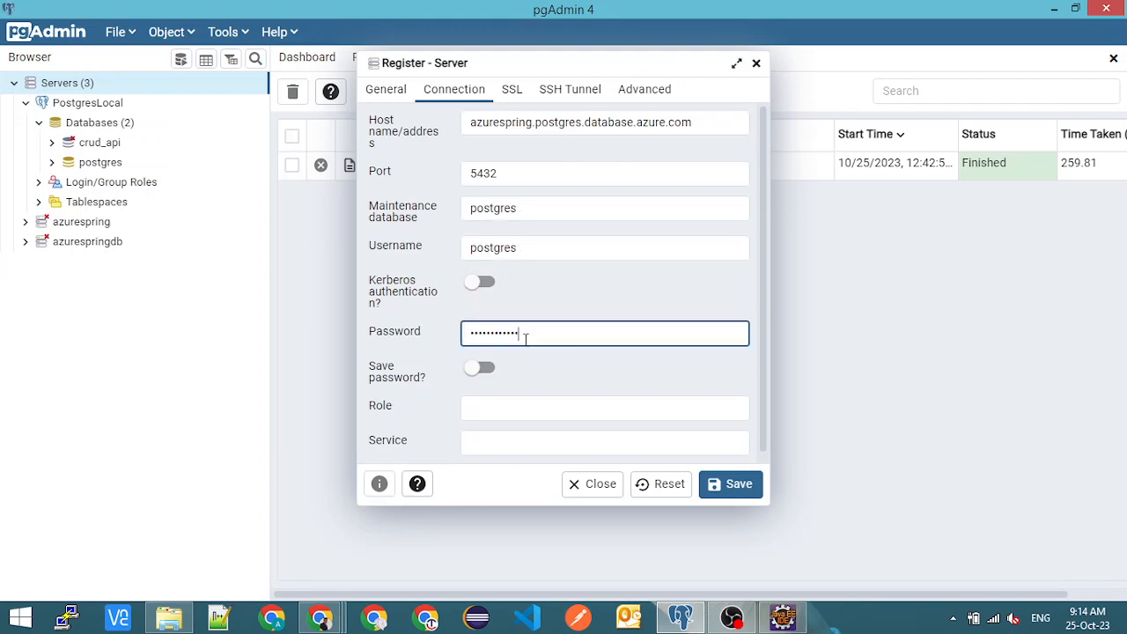
{"action": "left_click", "coordinate": [720, 485]}
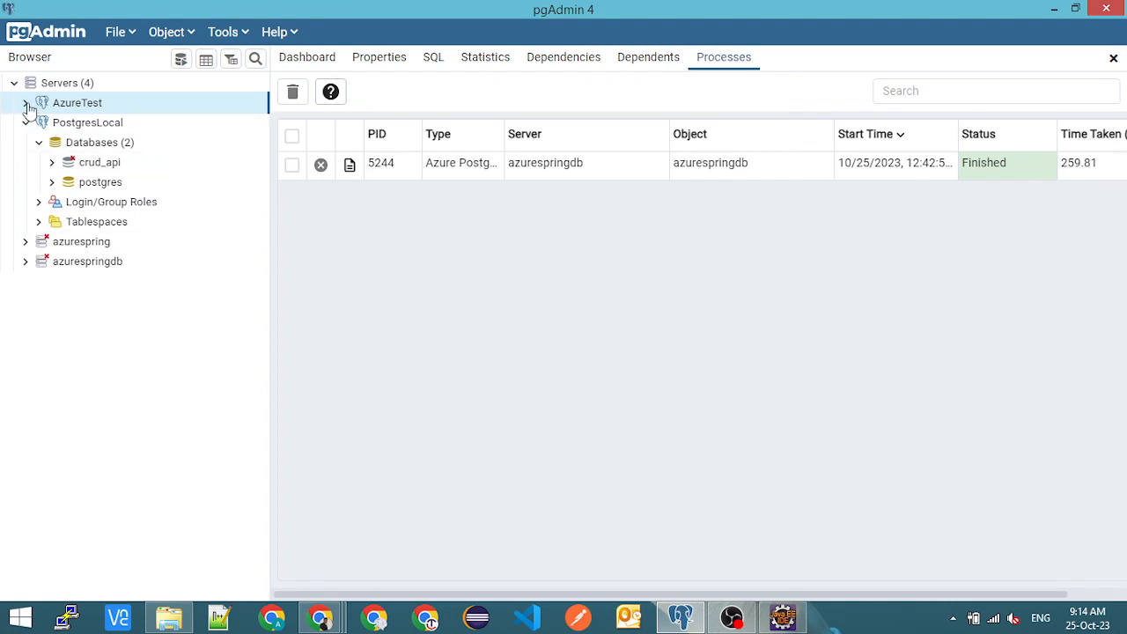
- Expand the AzureTest server and its databases, glancing at the server's Azure portal overview
{"action": "key", "text": "alt+Tab"}
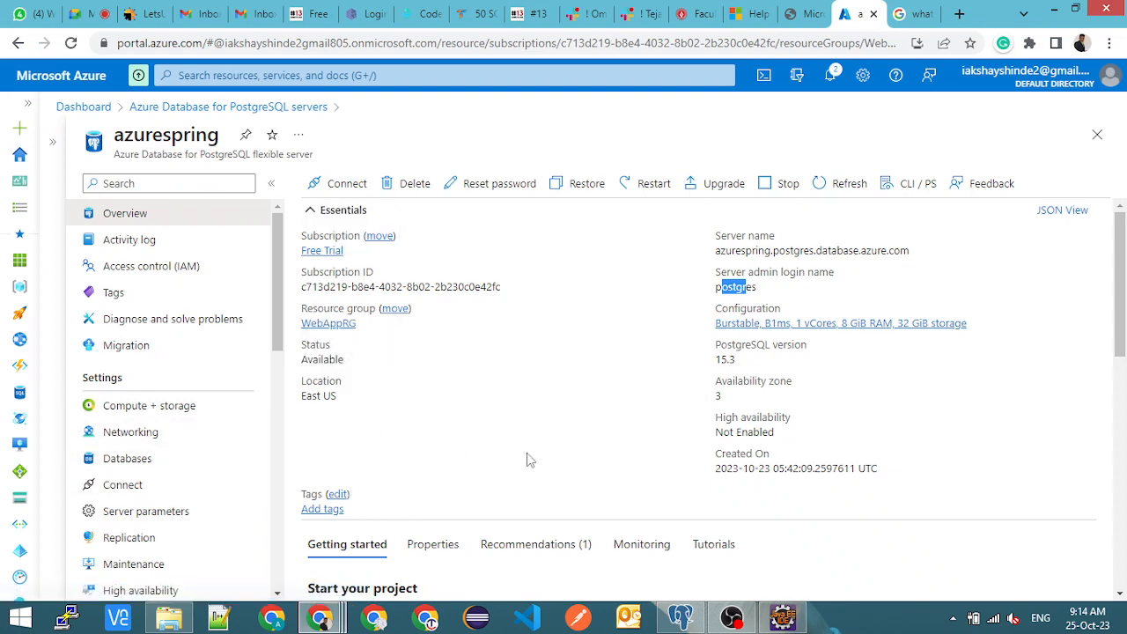
{"action": "key", "text": "alt+Tab"}
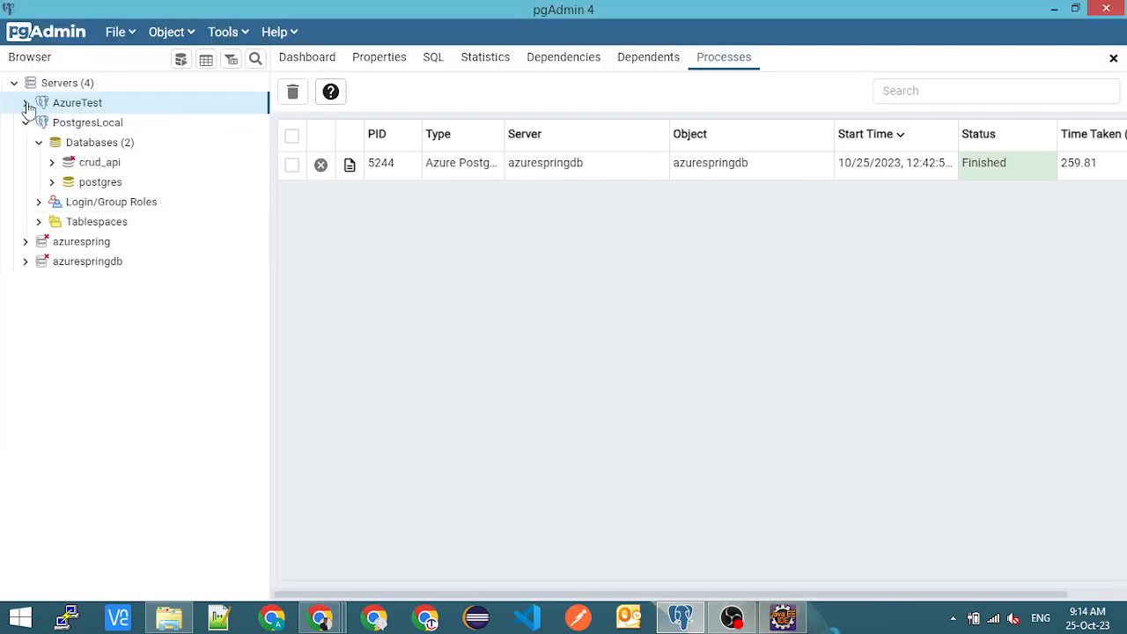
{"action": "left_click", "coordinate": [27, 103]}
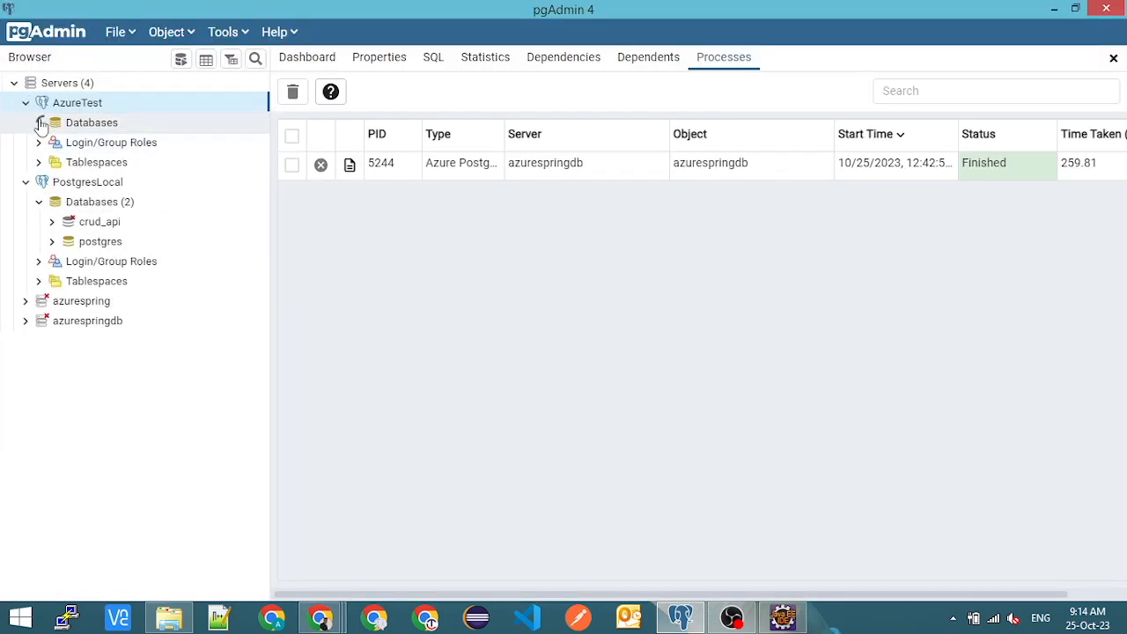
{"action": "left_click", "coordinate": [39, 123]}
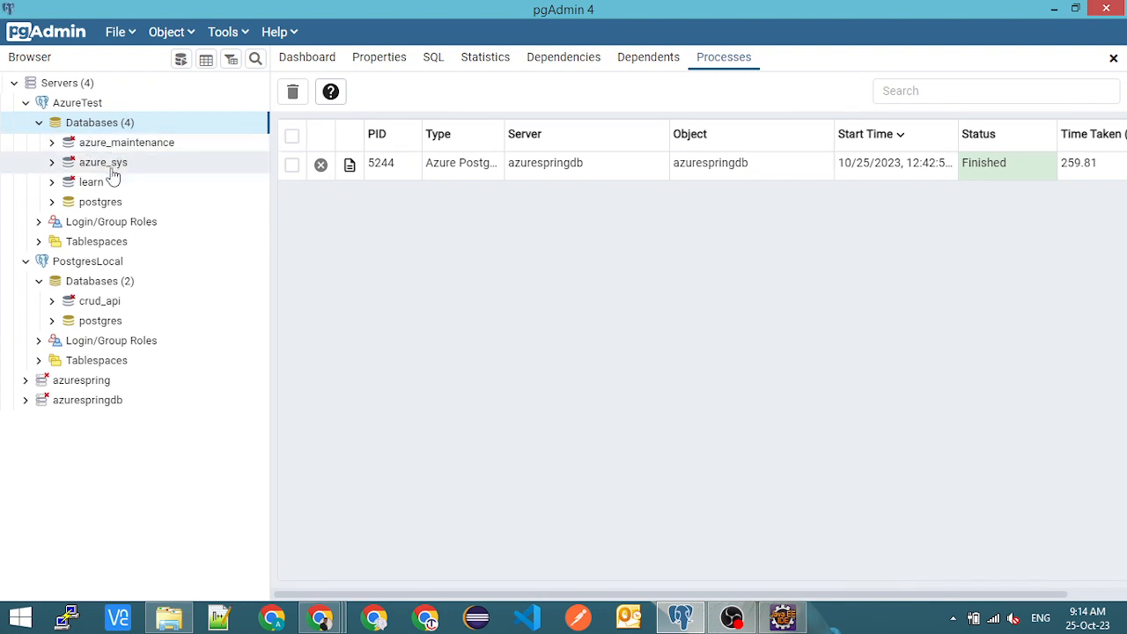
{"action": "left_click", "coordinate": [105, 205]}
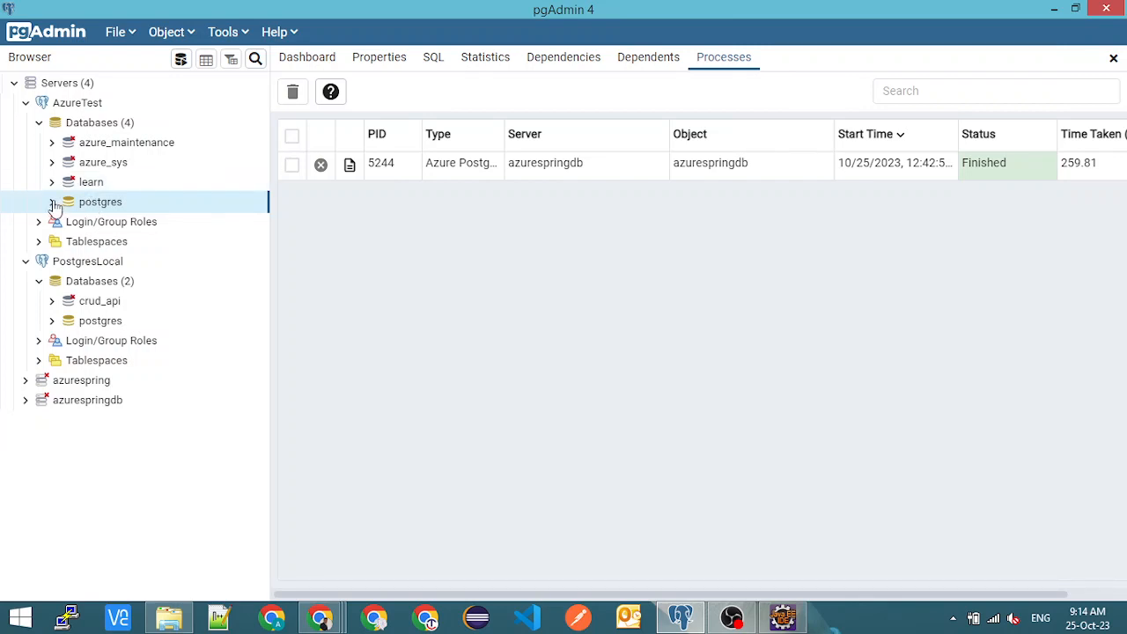
{"action": "left_click", "coordinate": [99, 123]}
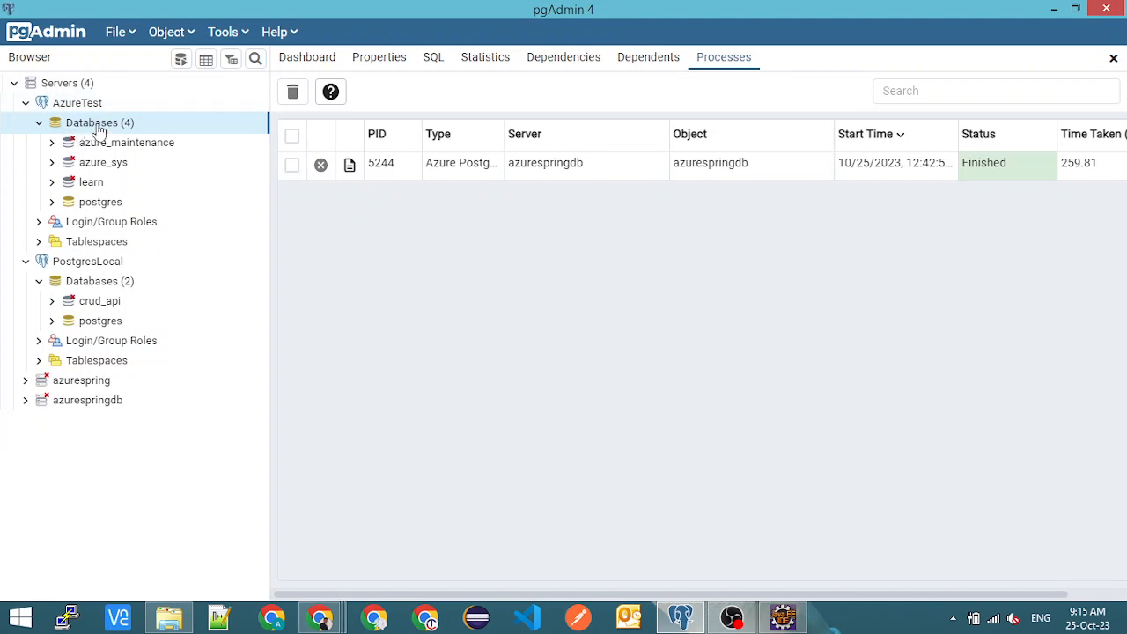
- Review the AzureTest server's connection properties against the server name in the Azure portal, and close them unchanged
{"action": "right_click", "coordinate": [121, 104]}
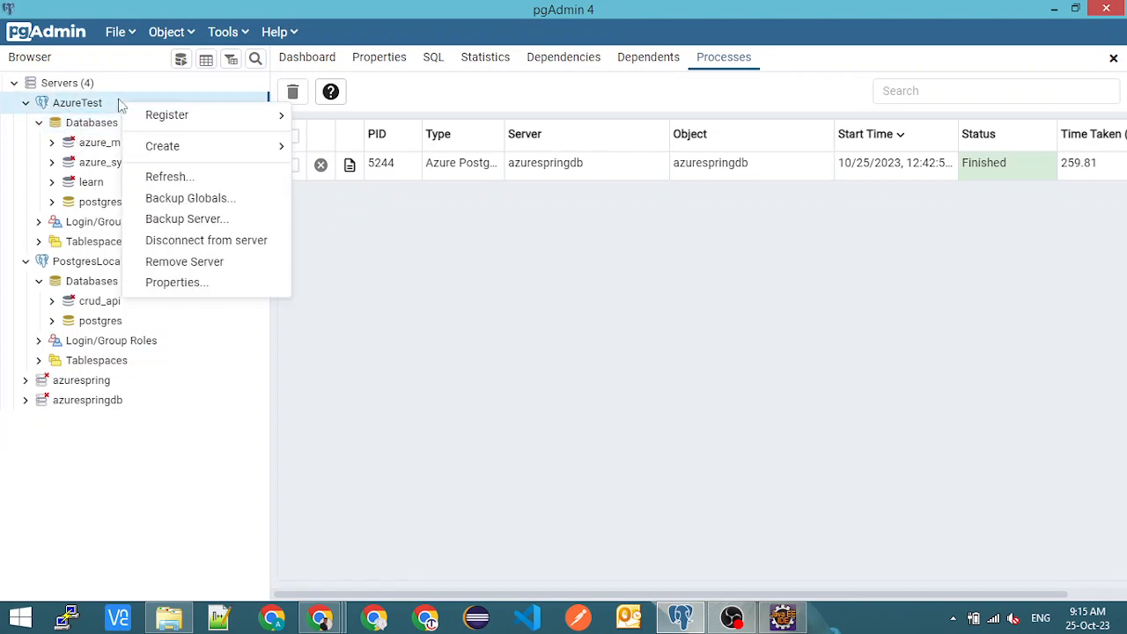
{"action": "left_click", "coordinate": [181, 283]}
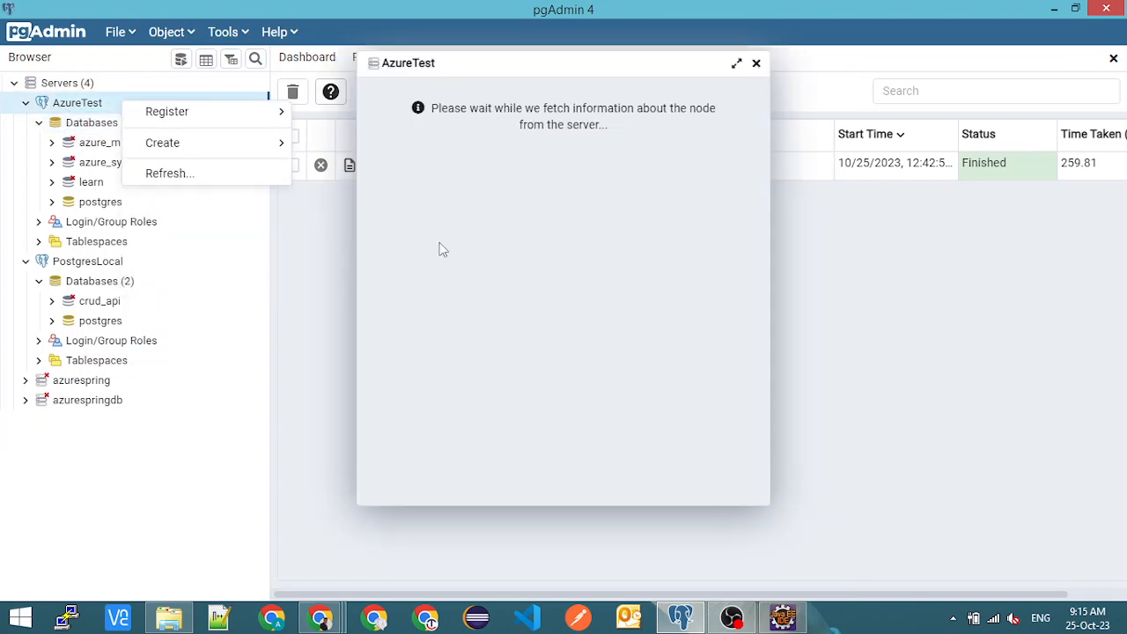
{"action": "left_click", "coordinate": [447, 92]}
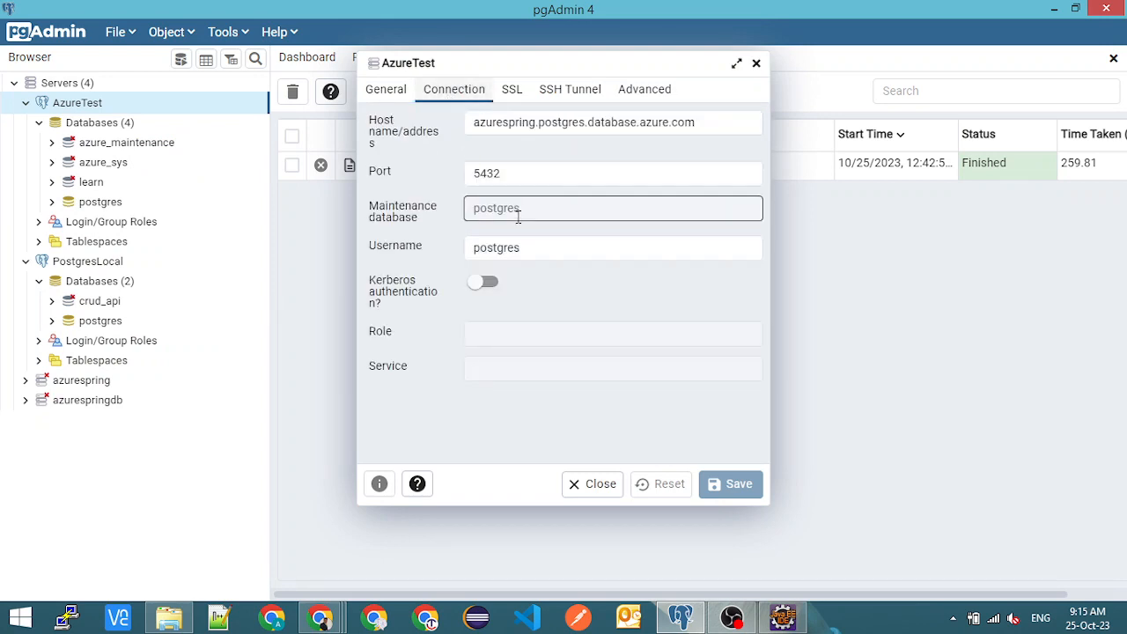
{"action": "left_click_drag", "start_coordinate": [544, 122], "coordinate": [687, 127]}
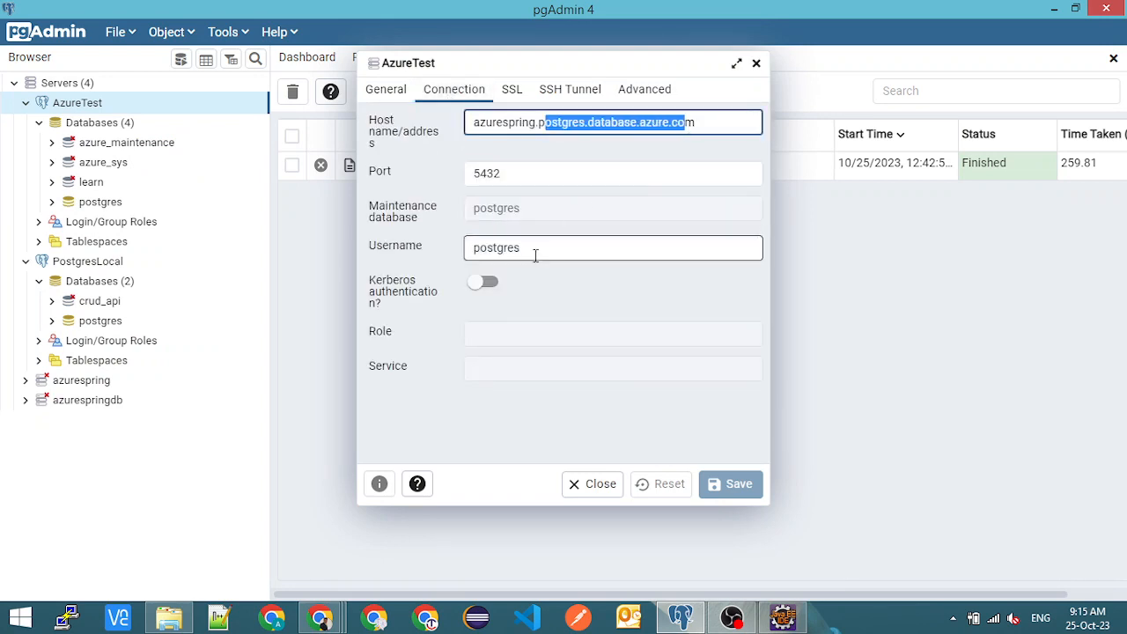
{"action": "left_click_drag", "start_coordinate": [534, 251], "coordinate": [436, 259]}
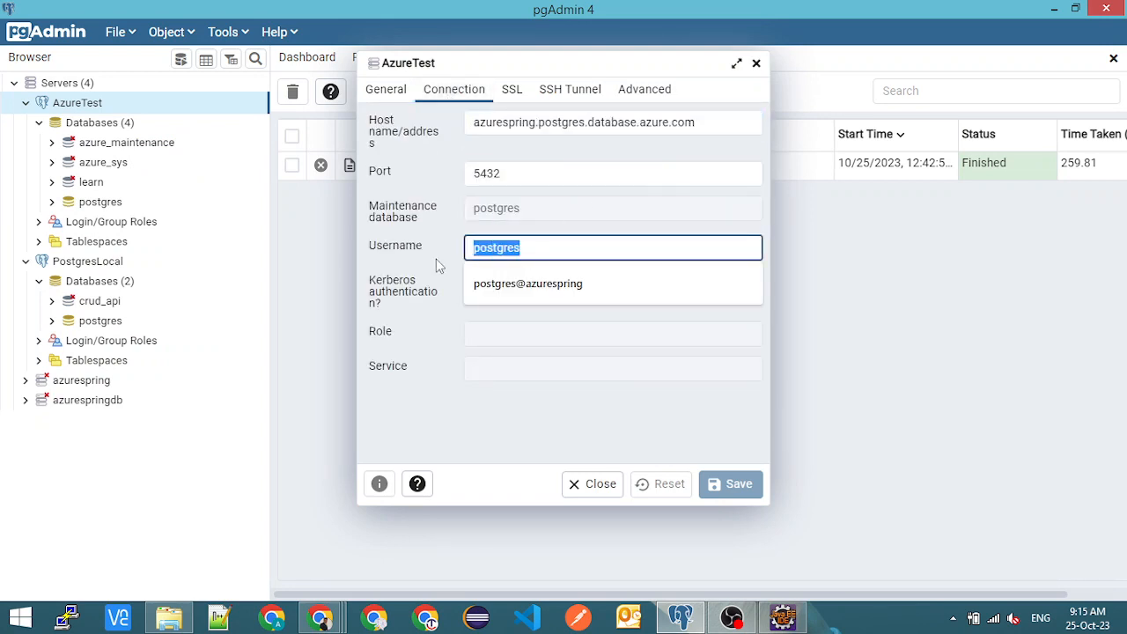
{"action": "double_click", "coordinate": [596, 123]}
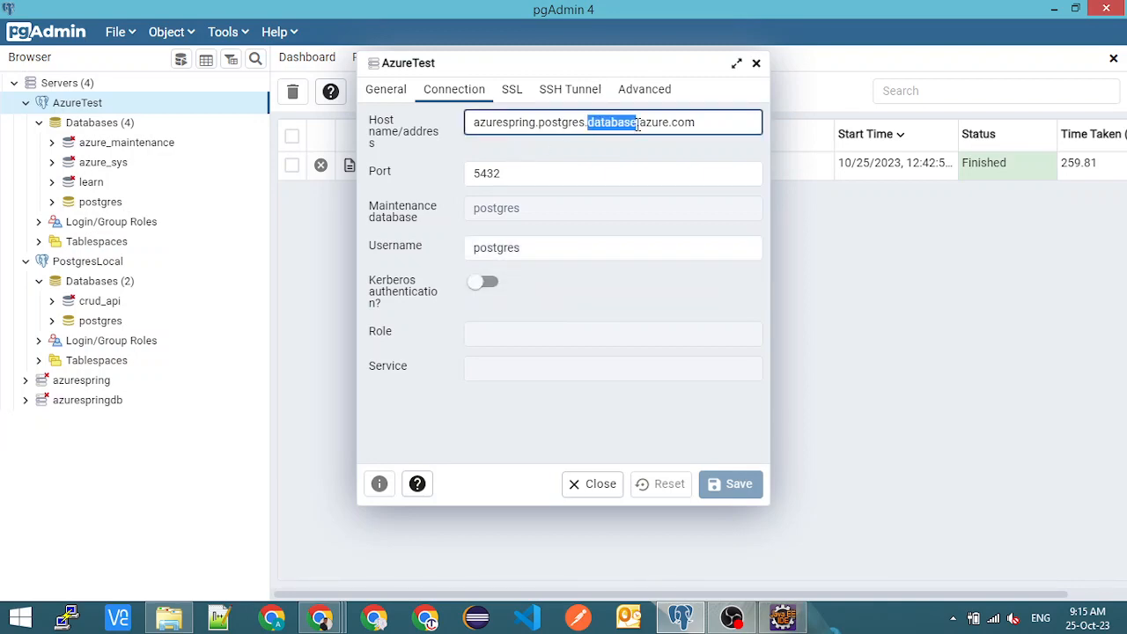
{"action": "left_click", "coordinate": [693, 121]}
{"action": "left_click", "coordinate": [630, 167]}
{"action": "key", "text": "alt+Tab"}
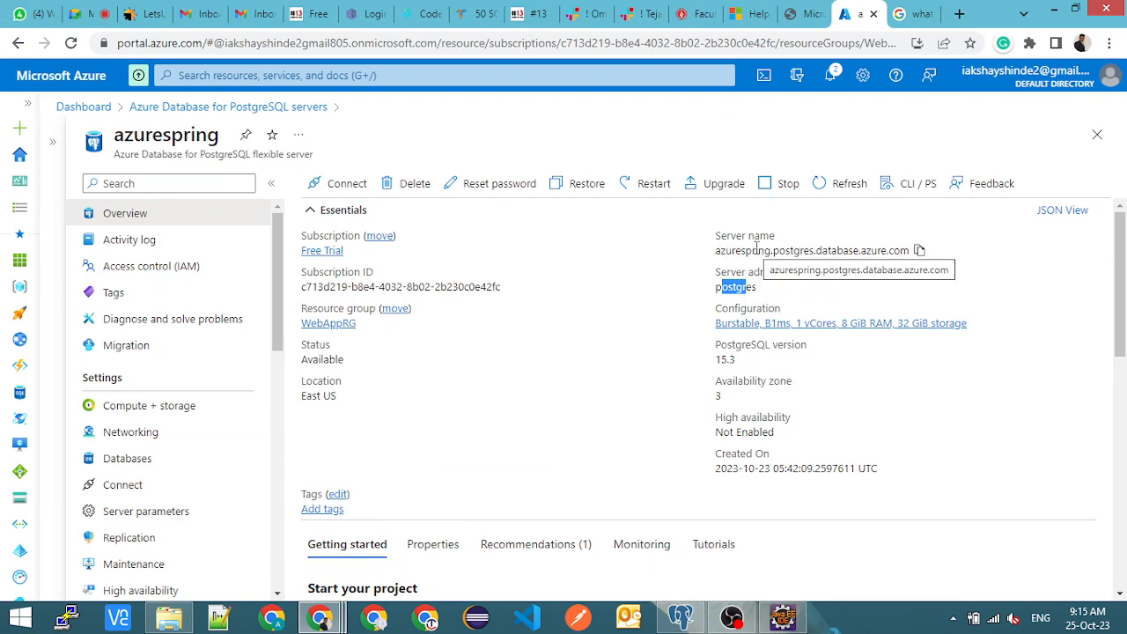
{"action": "key", "text": "alt+Tab"}
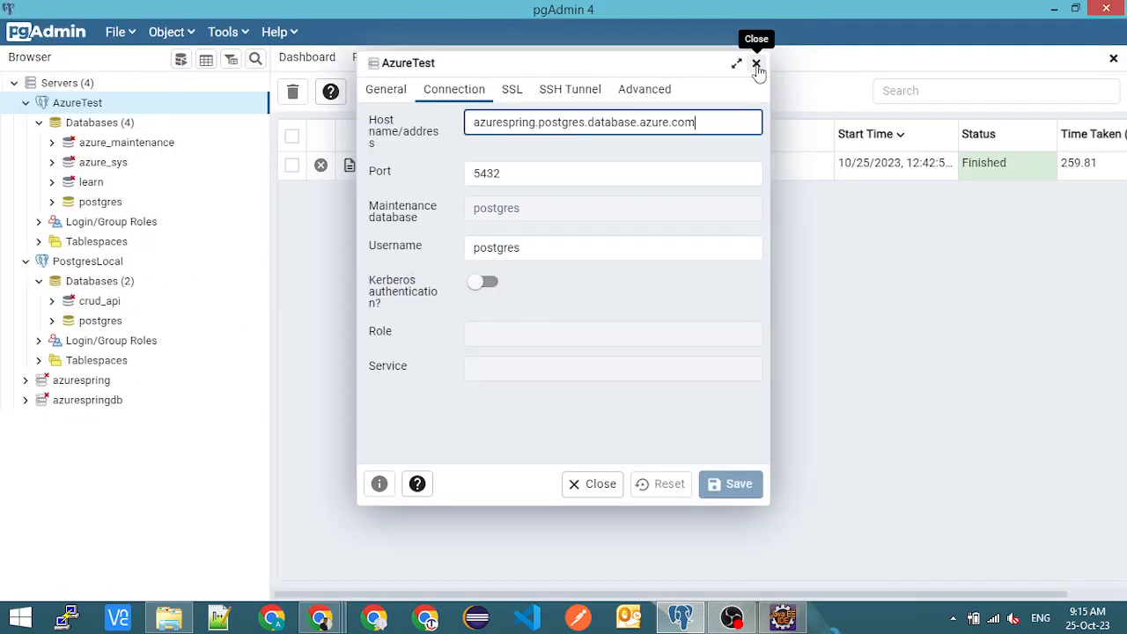
{"action": "left_click", "coordinate": [755, 63]}
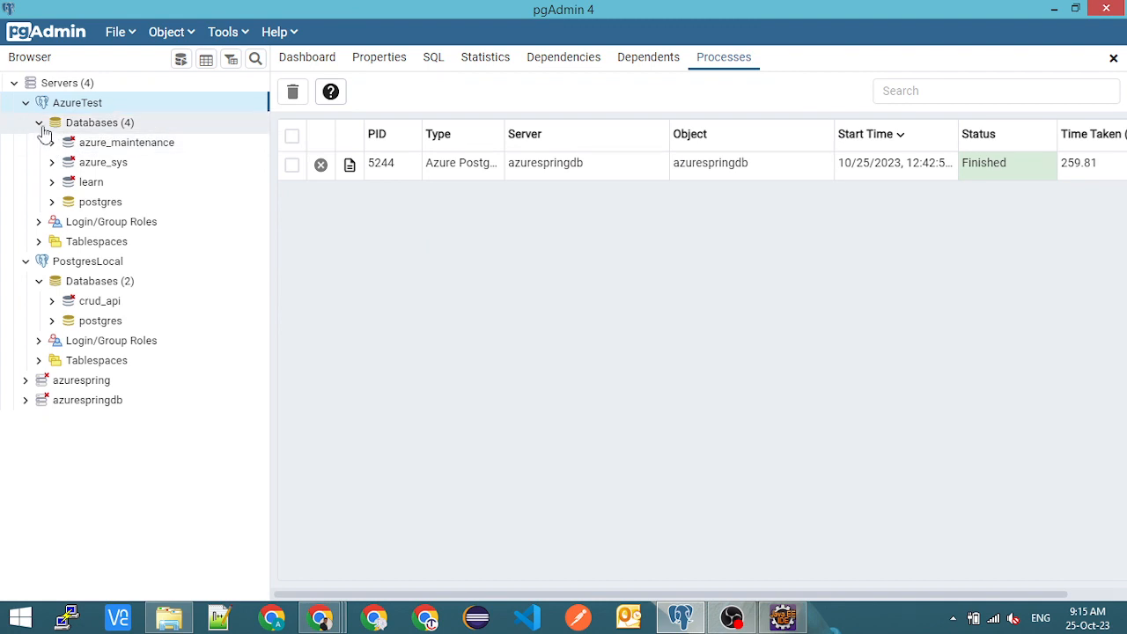
- Connect to the learn database on AzureTest and expand its public schema down to the students table
{"action": "left_click", "coordinate": [89, 187]}
{"action": "right_click", "coordinate": [89, 188]}
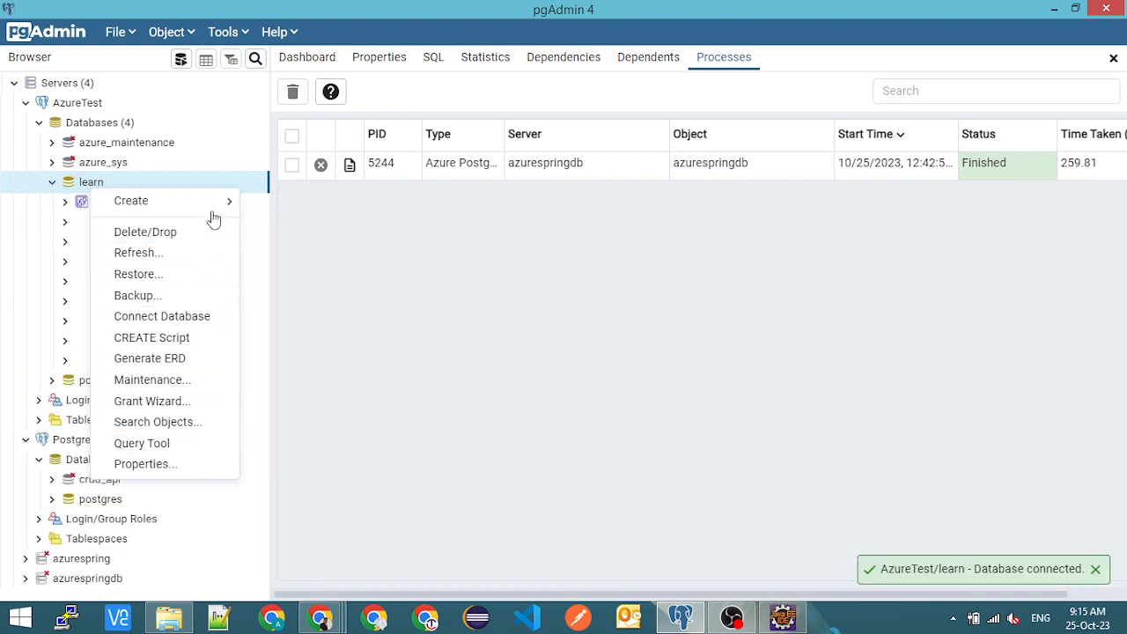
{"action": "left_click", "coordinate": [47, 206]}
{"action": "left_click", "coordinate": [65, 340]}
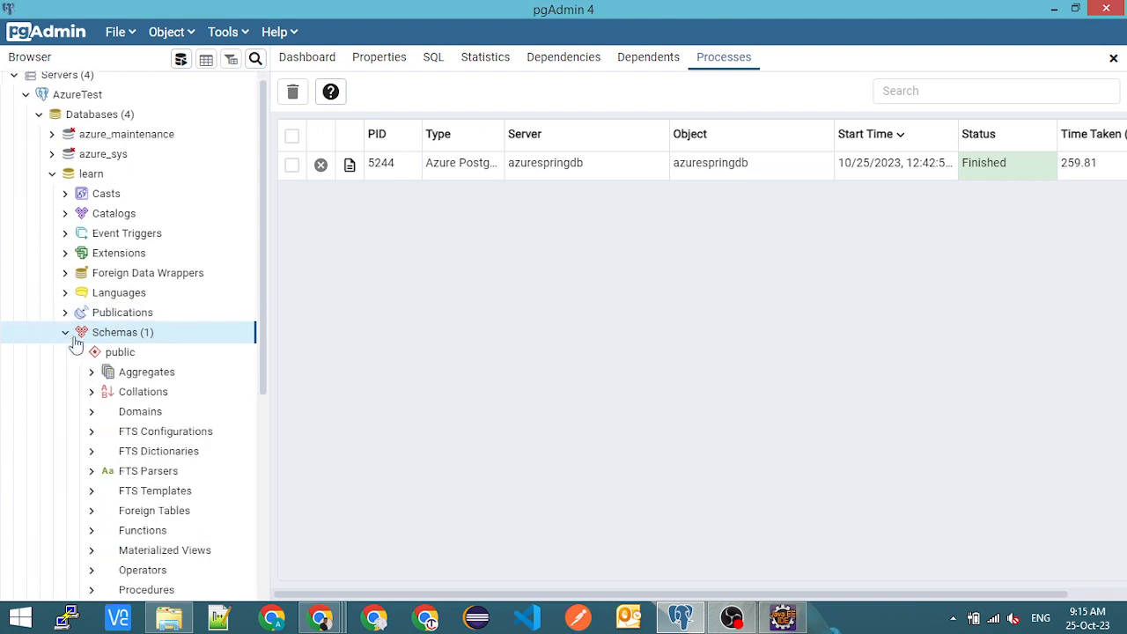
{"action": "scroll", "coordinate": [92, 374], "scroll_direction": "down", "scroll_amount": 3}
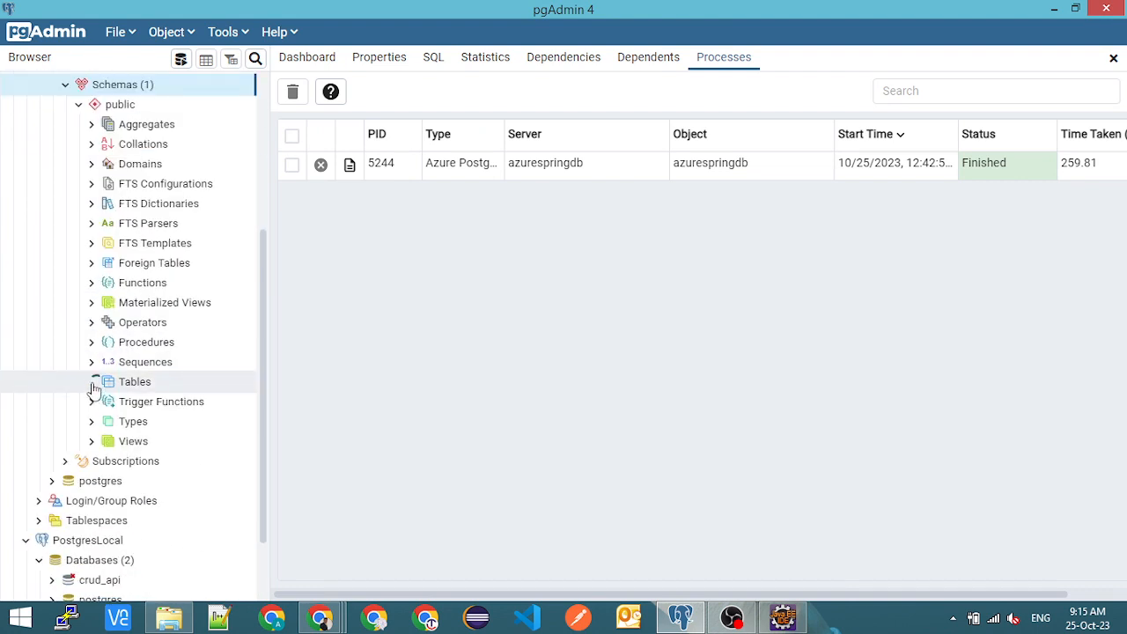
{"action": "left_click", "coordinate": [91, 381]}
{"action": "left_click", "coordinate": [105, 401]}
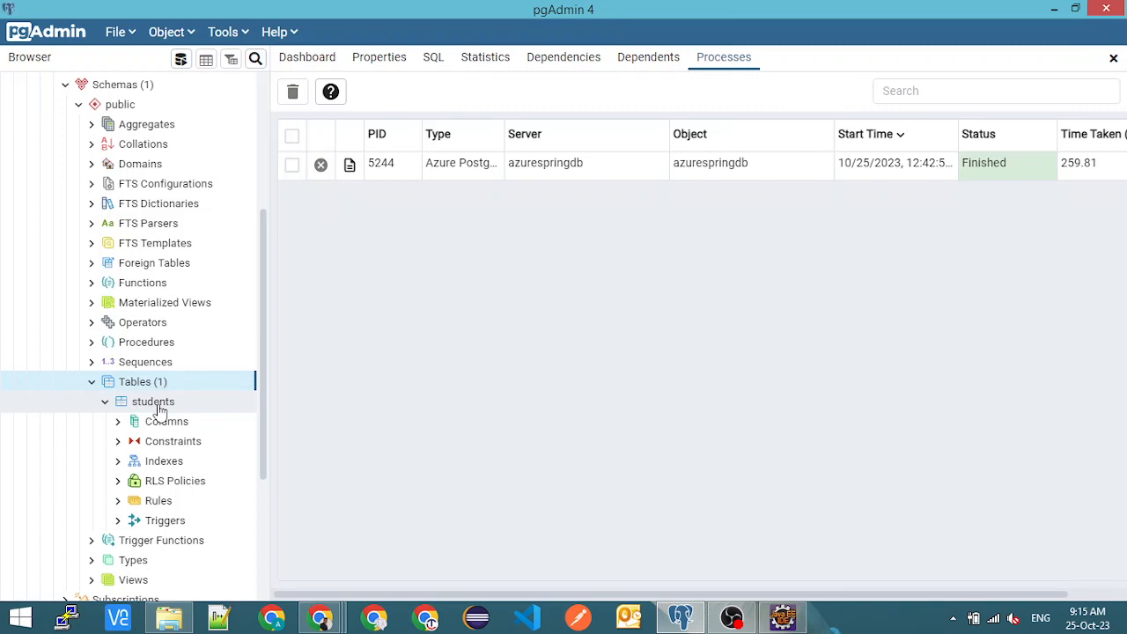
- View all rows of the students table in the learn database
{"action": "right_click", "coordinate": [159, 410]}
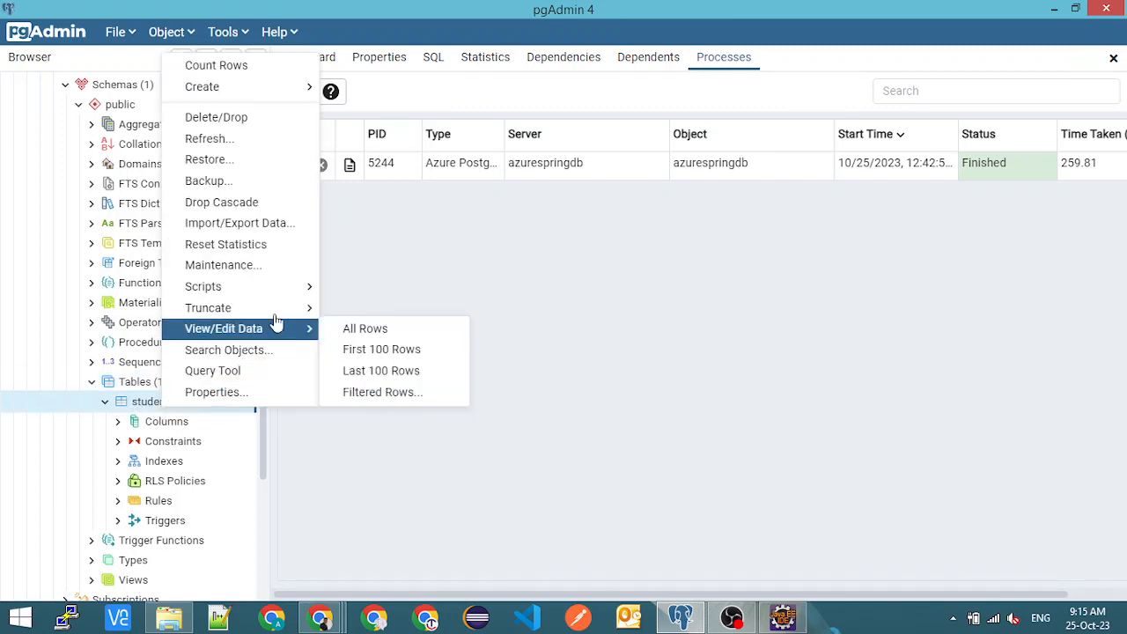
{"action": "mouse_move", "coordinate": [276, 293]}
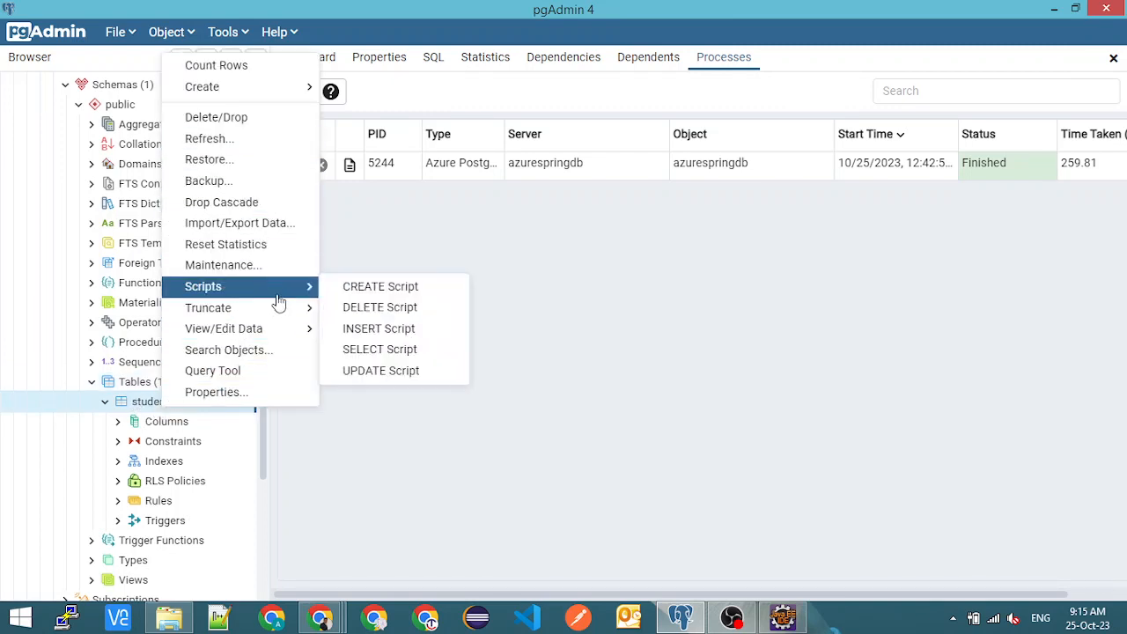
{"action": "mouse_move", "coordinate": [259, 330]}
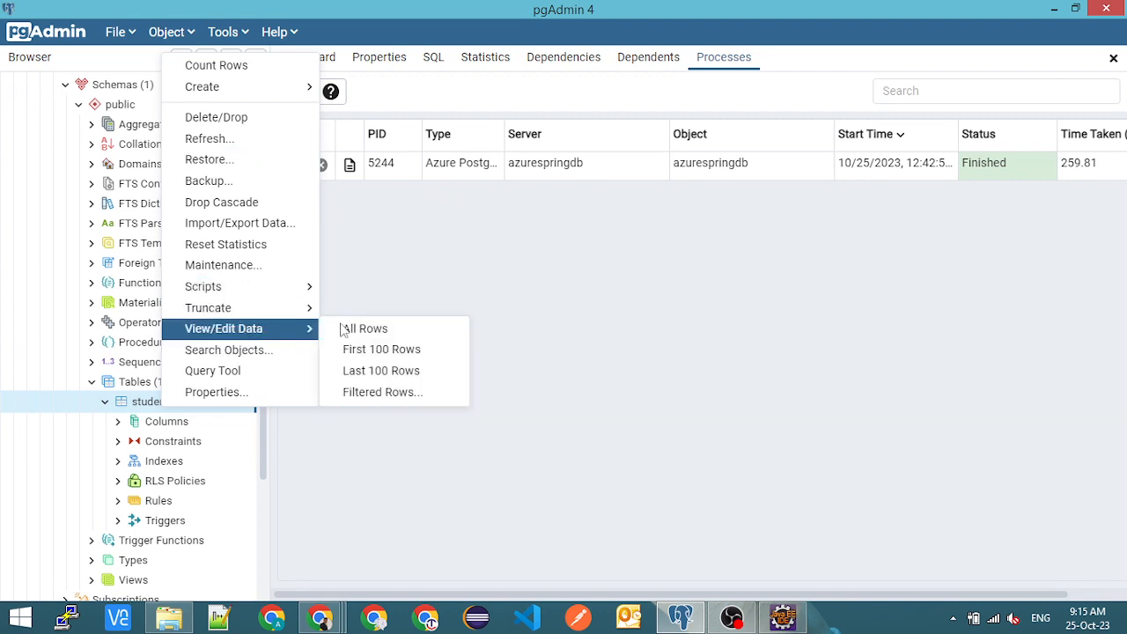
{"action": "left_click", "coordinate": [373, 331]}
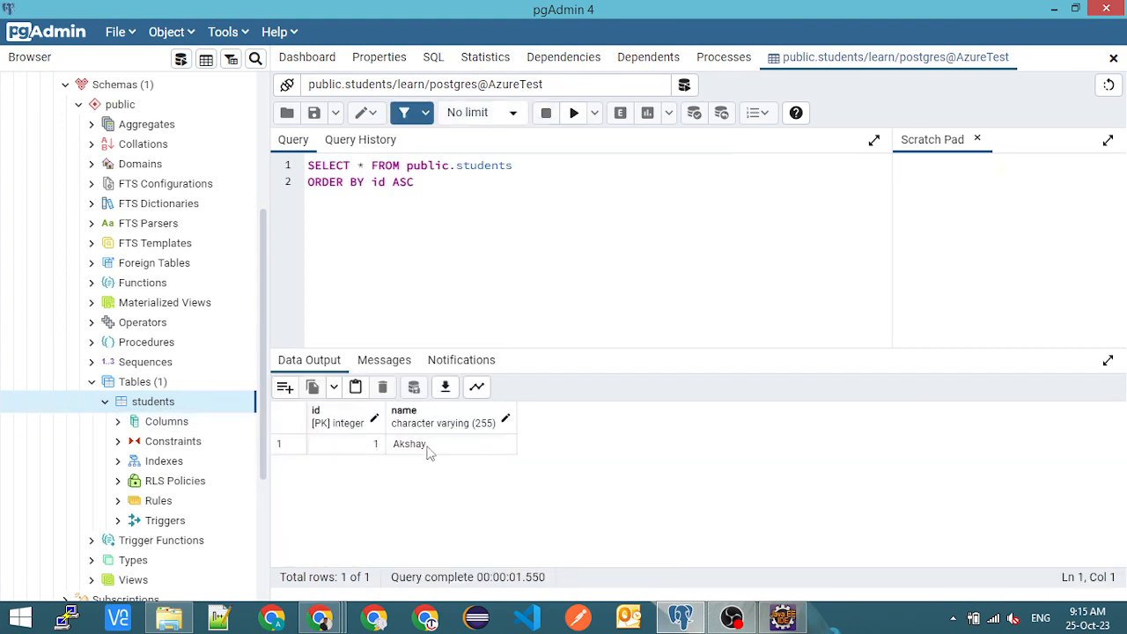
{"action": "left_click", "coordinate": [196, 404]}
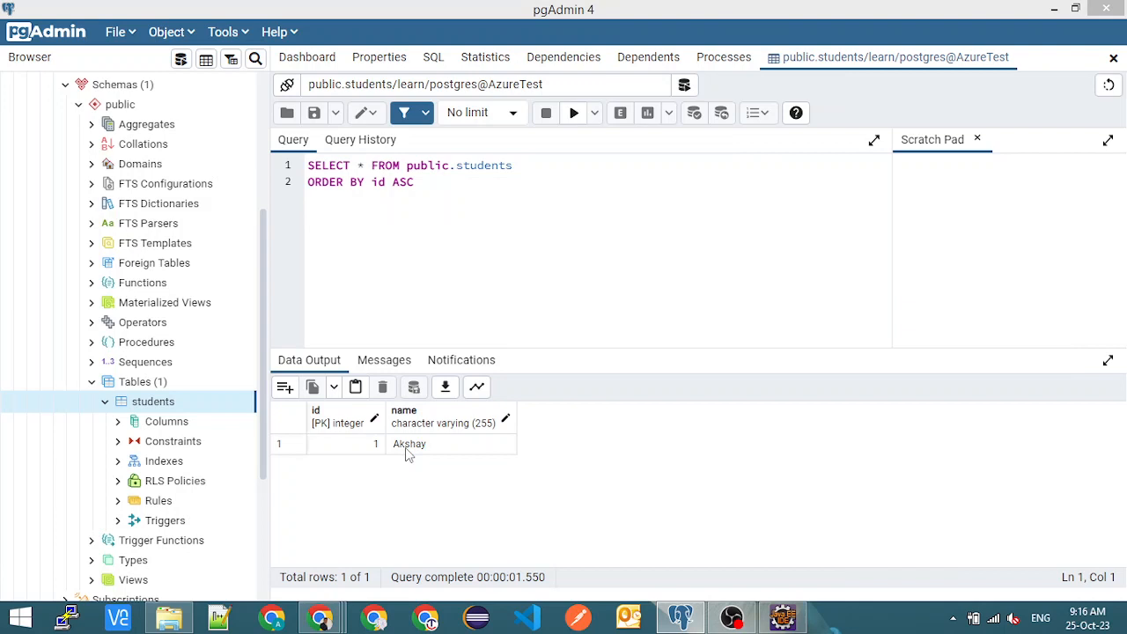
- Collapse the students table, the Tables group and the Schemas group of the learn database
{"action": "left_click", "coordinate": [105, 402]}
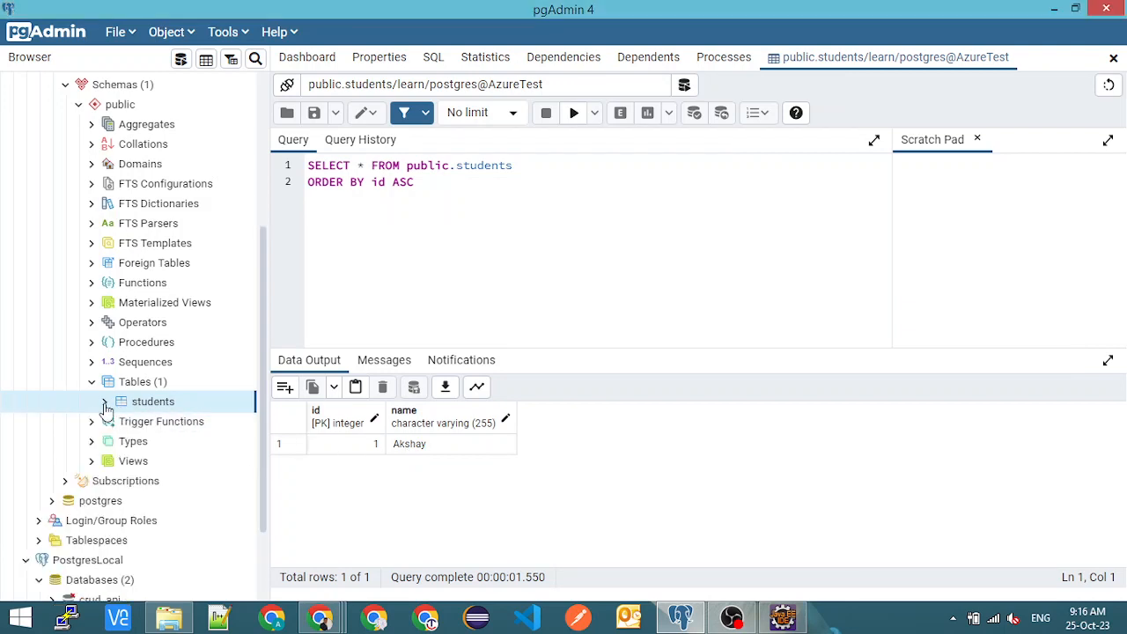
{"action": "left_click", "coordinate": [550, 240]}
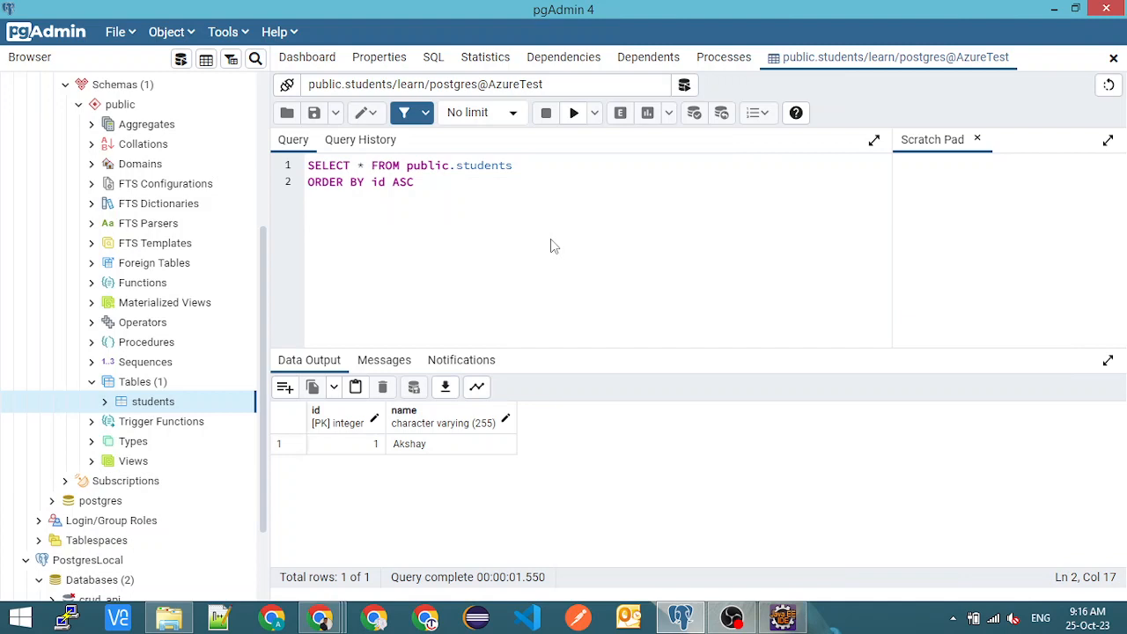
{"action": "left_click", "coordinate": [91, 381]}
{"action": "scroll", "coordinate": [145, 390], "scroll_direction": "up", "scroll_amount": 2}
{"action": "scroll", "coordinate": [145, 390], "scroll_direction": "up", "scroll_amount": 2}
{"action": "left_click", "coordinate": [64, 339]}
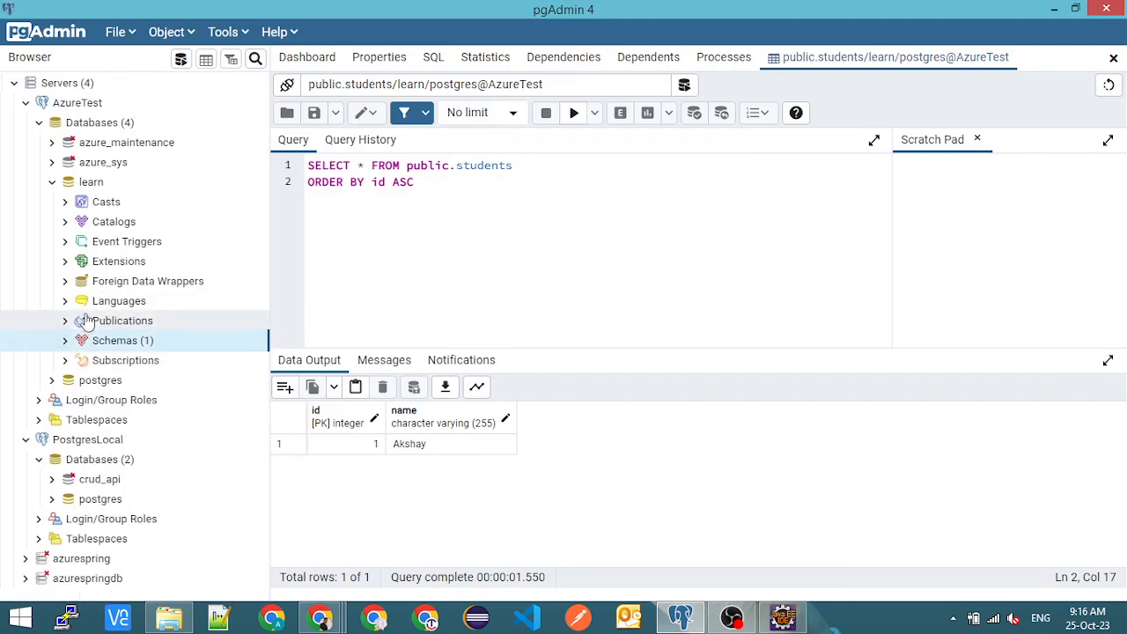
- Start a cloud instance deployment under the Servers group with Azure PostgreSQL as provider, and proceed to the Azure tenant ID credentials
{"action": "right_click", "coordinate": [82, 83]}
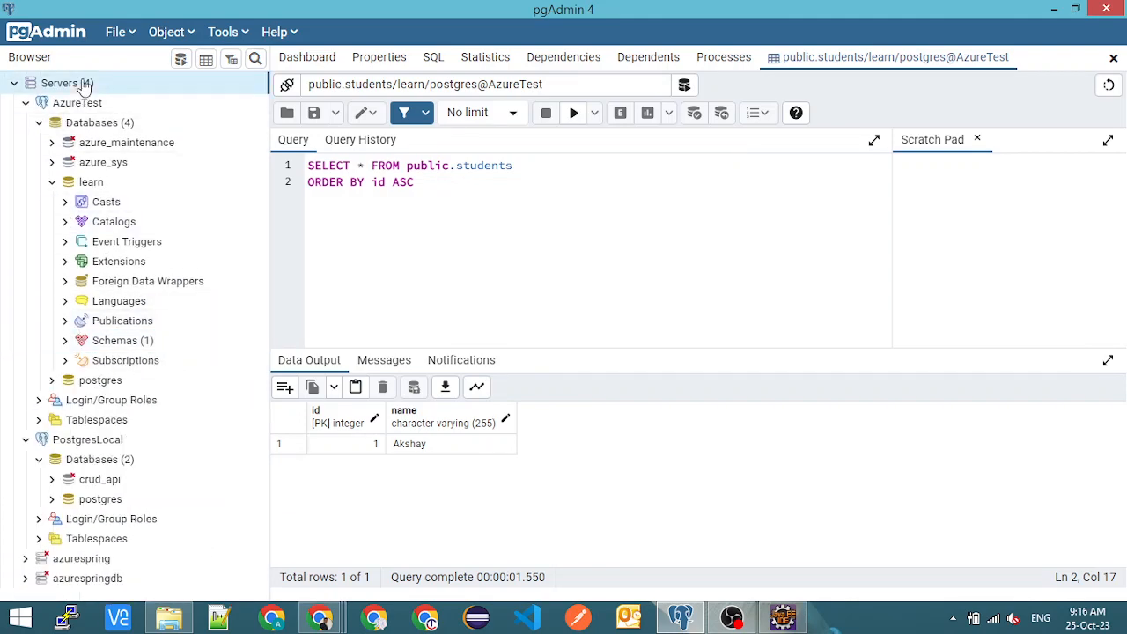
{"action": "mouse_move", "coordinate": [182, 93]}
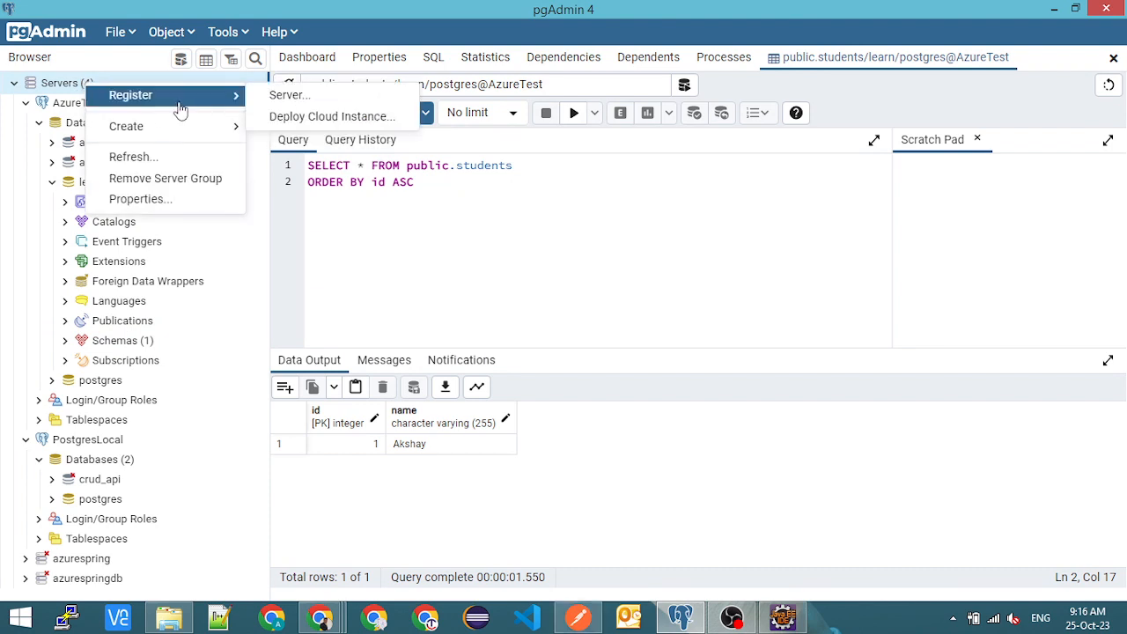
{"action": "left_click", "coordinate": [313, 121]}
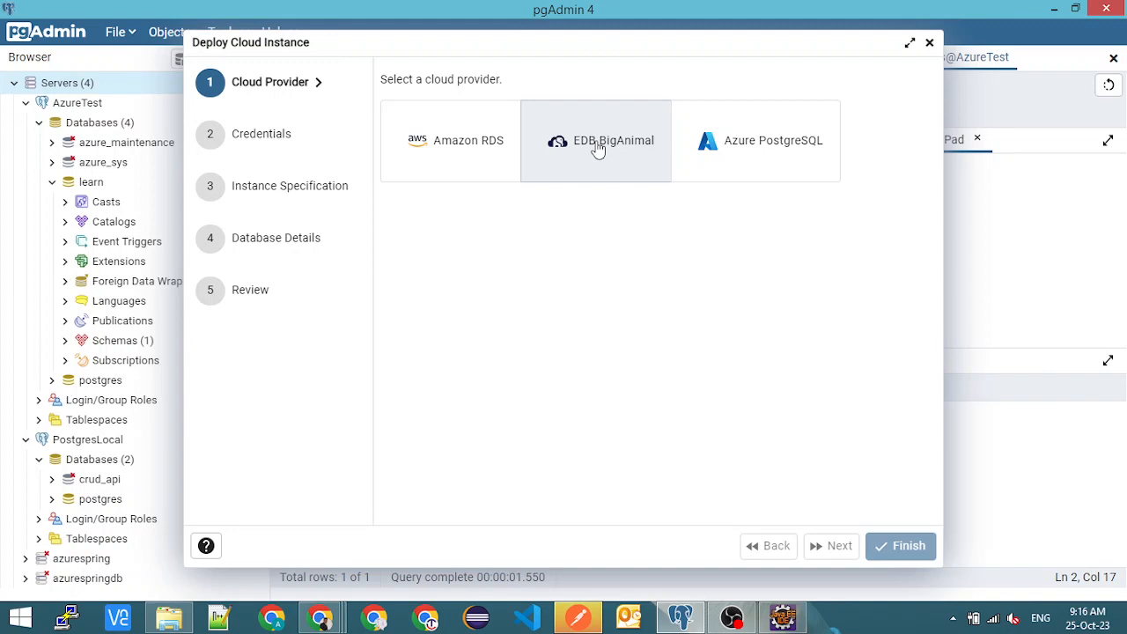
{"action": "left_click", "coordinate": [783, 151]}
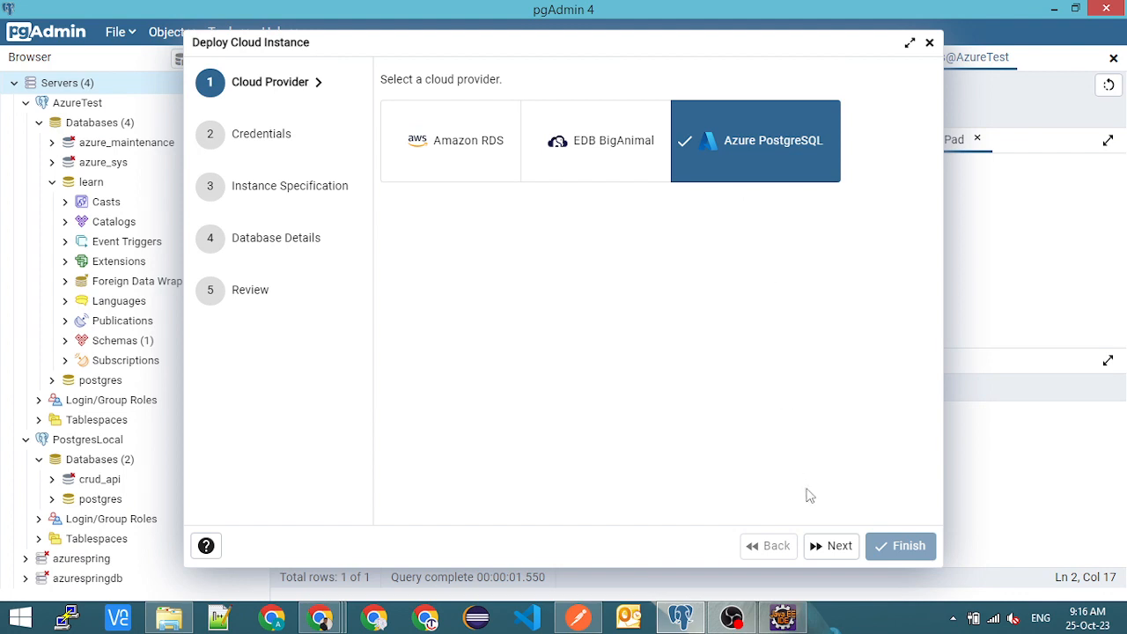
{"action": "left_click", "coordinate": [823, 547]}
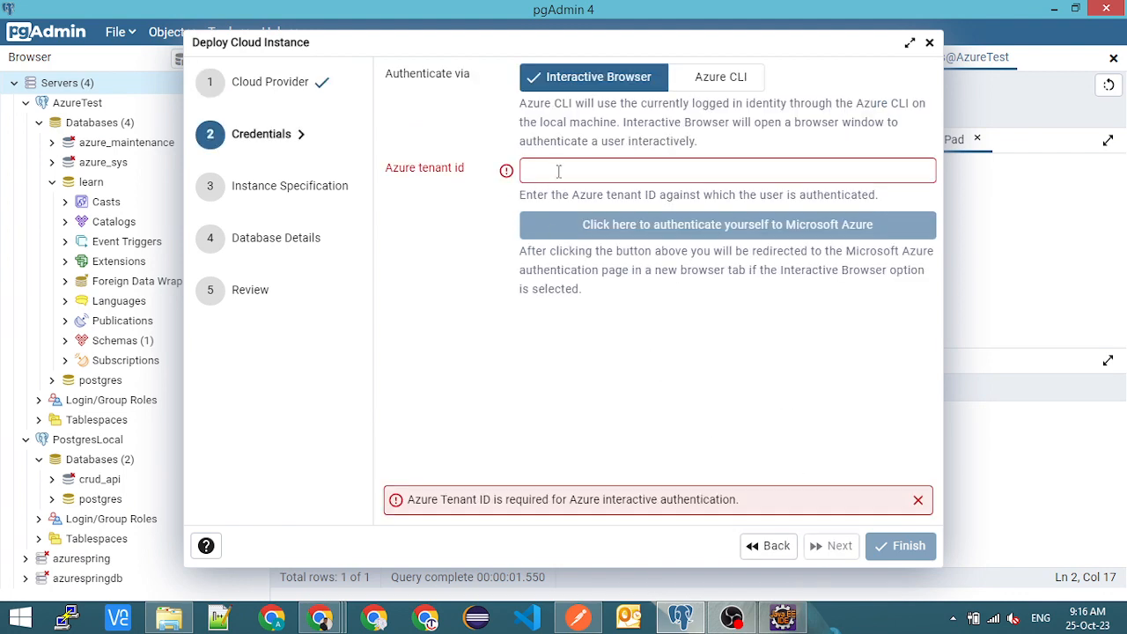
{"action": "left_click", "coordinate": [558, 171]}
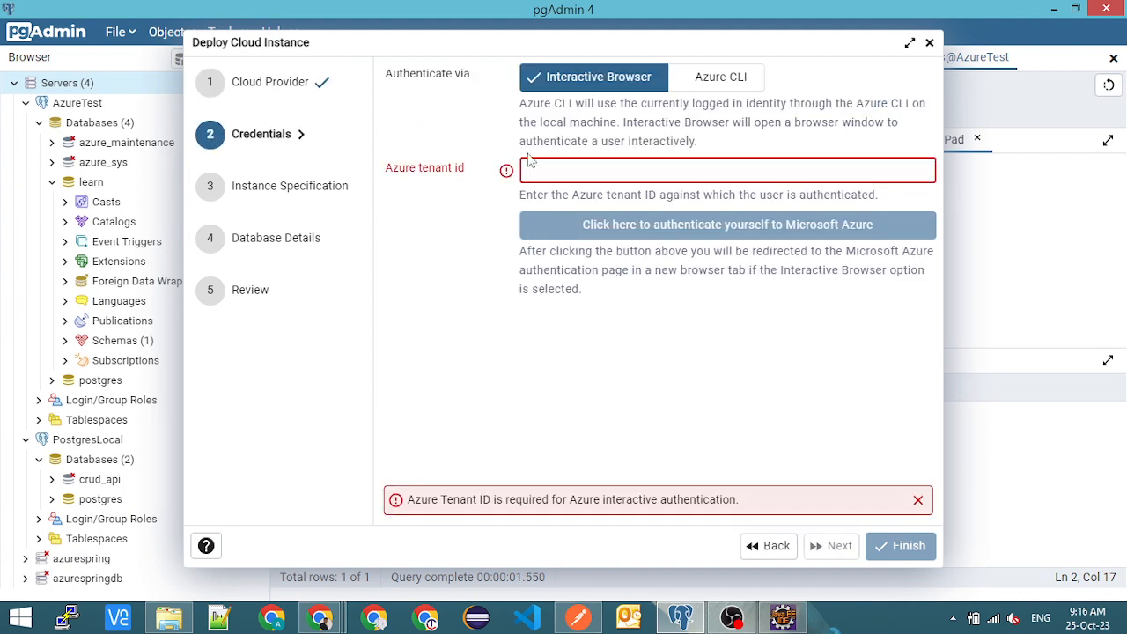
- Switch to the Azure portal and search for "ten" to find the tenant properties
{"action": "mouse_move", "coordinate": [321, 616]}
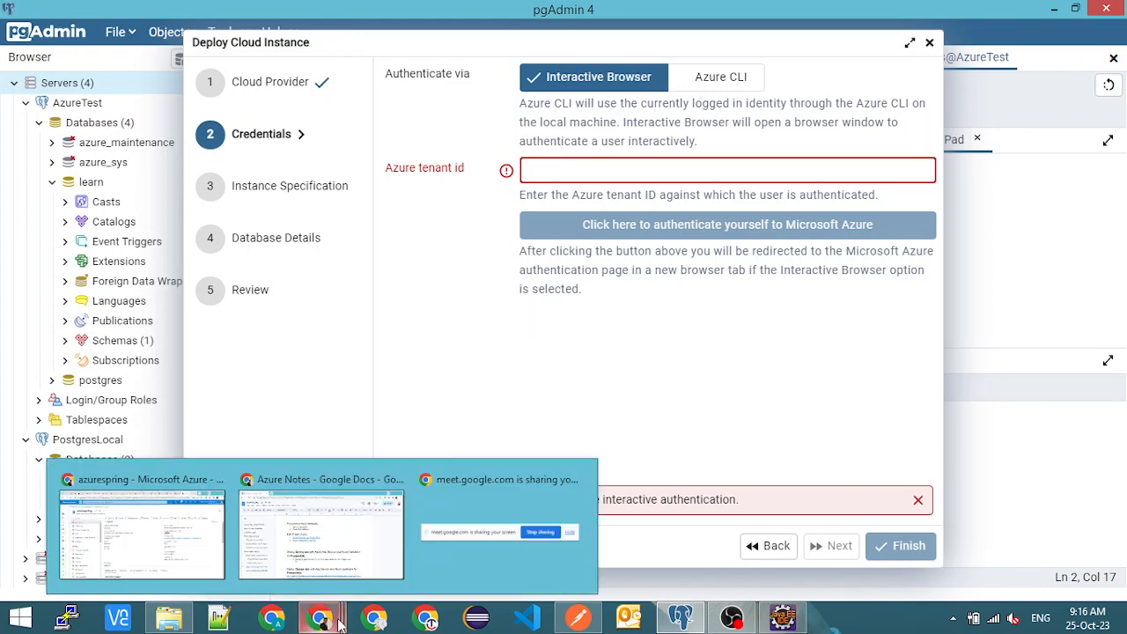
{"action": "left_click", "coordinate": [141, 536]}
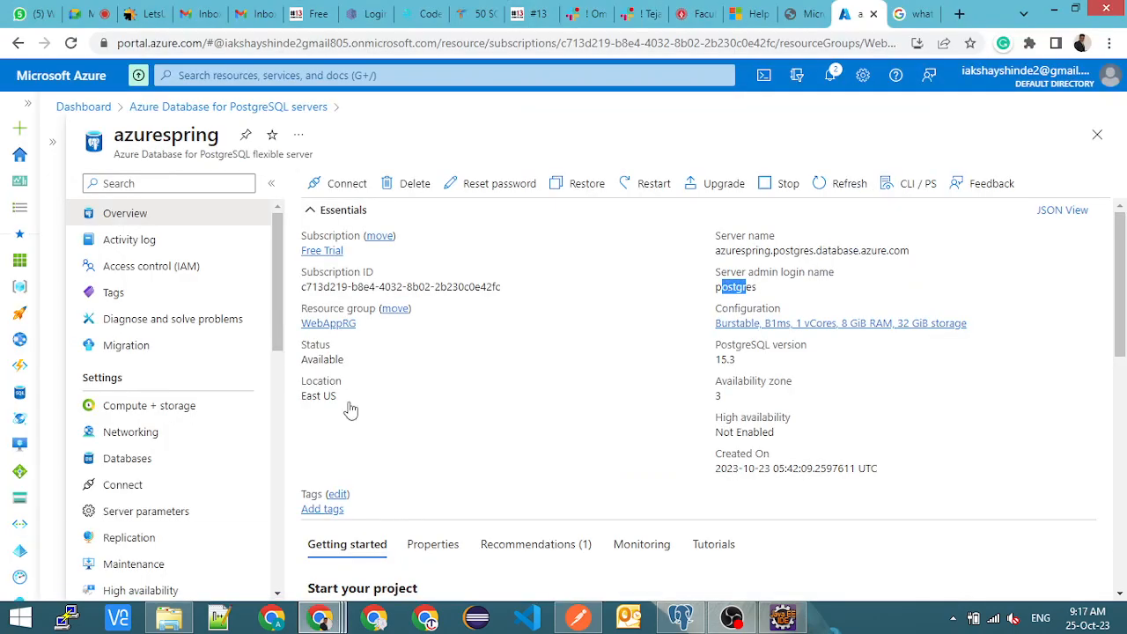
{"action": "left_click", "coordinate": [327, 75]}
{"action": "type", "text": "ten"}
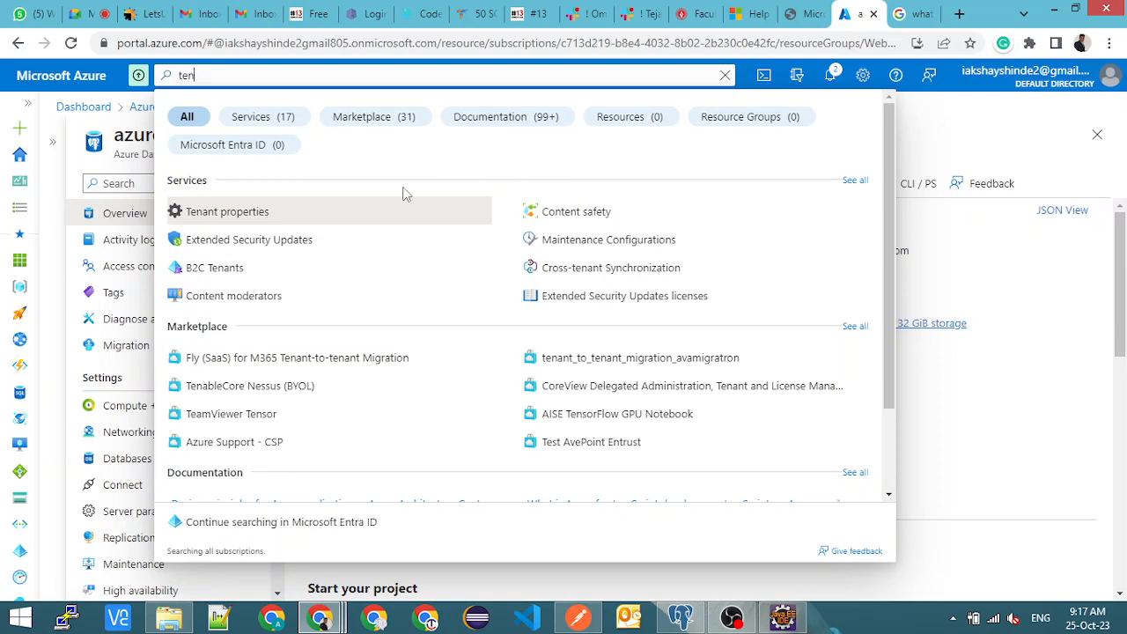
- Switch to File Explorer and open DB1.JPG from Documents > Azure screenshots > Create and connect Postgres DB
{"action": "key", "text": "alt+Tab"}
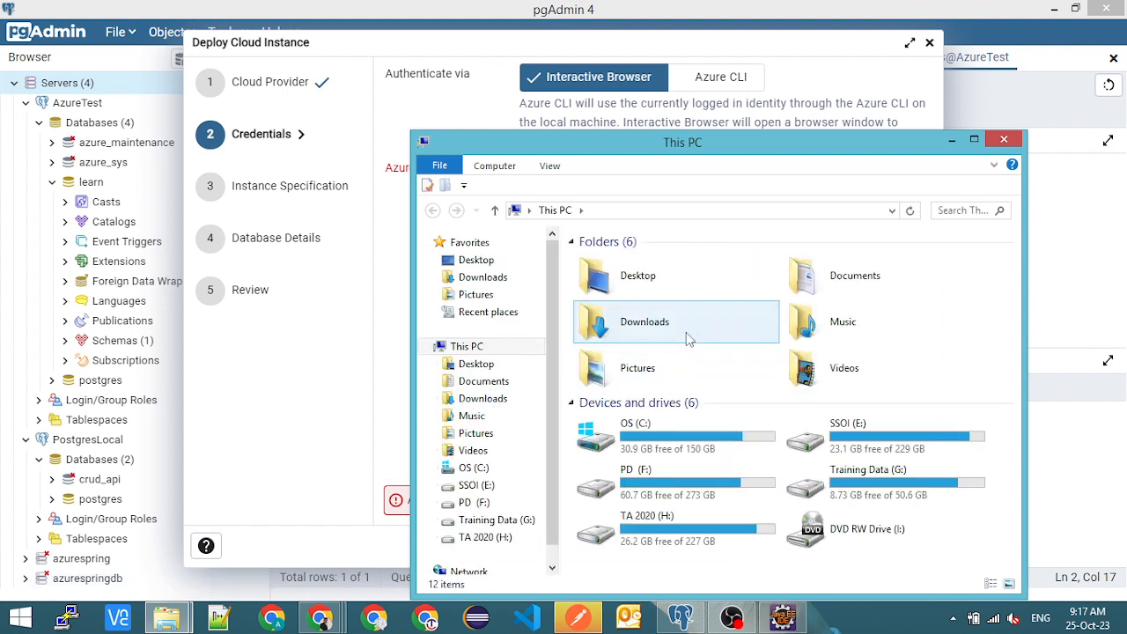
{"action": "double_click", "coordinate": [885, 280]}
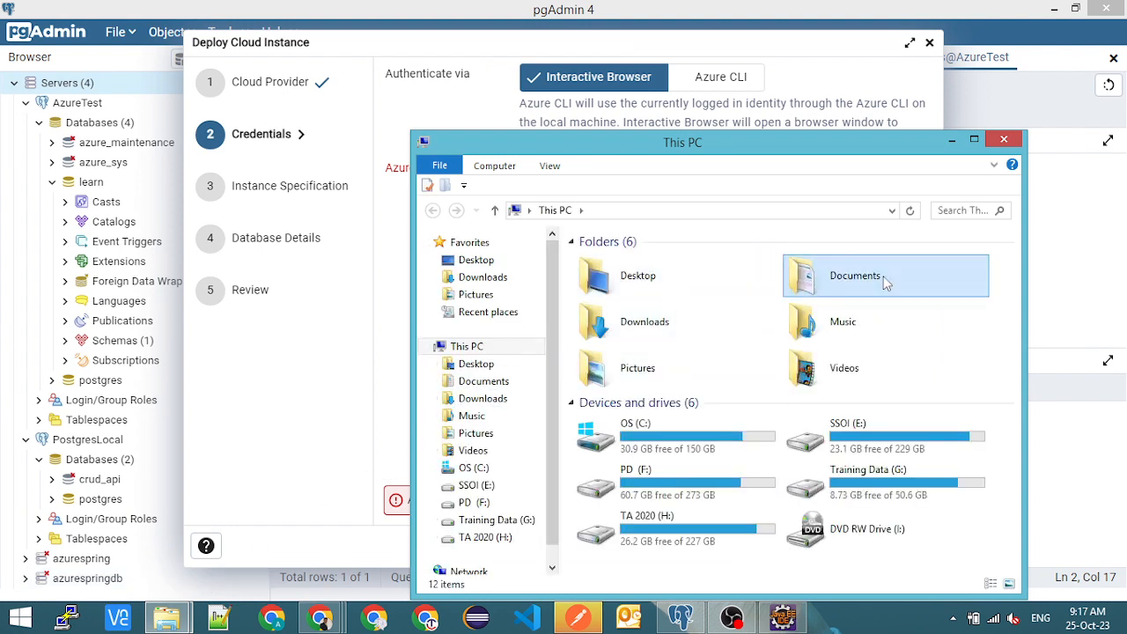
{"action": "double_click", "coordinate": [630, 347]}
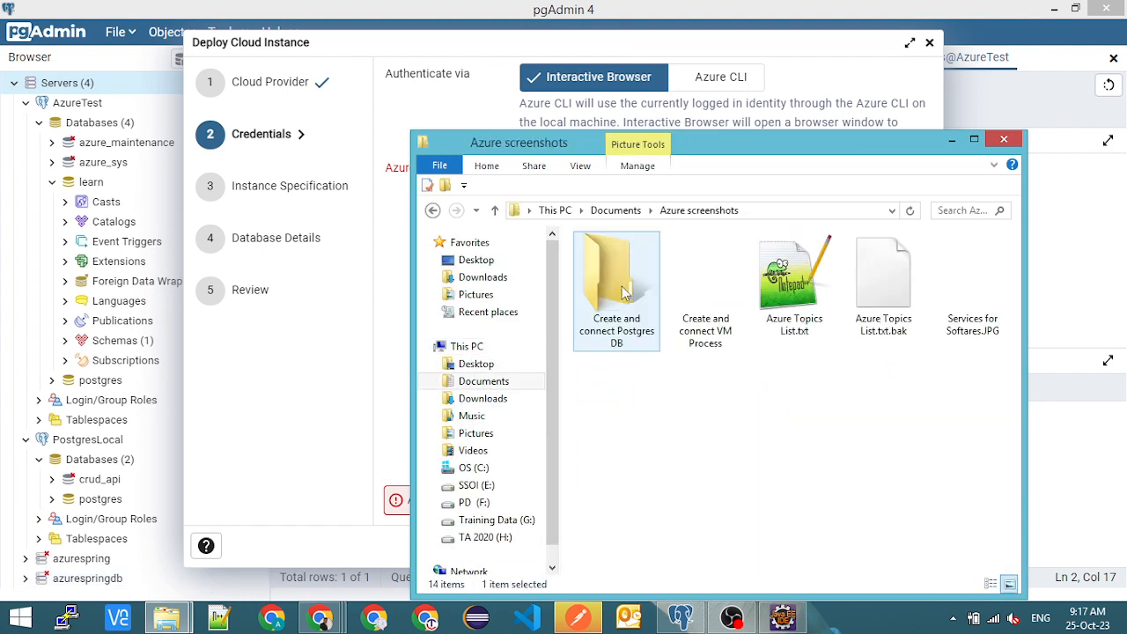
{"action": "double_click", "coordinate": [605, 294]}
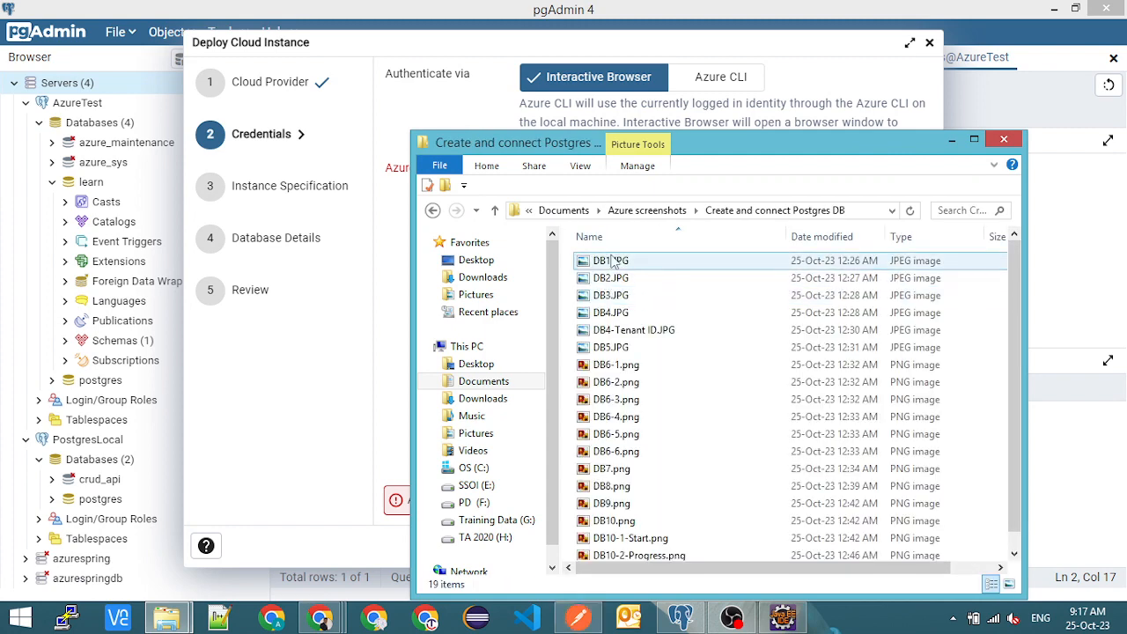
{"action": "left_click", "coordinate": [614, 262]}
{"action": "double_click", "coordinate": [614, 261]}
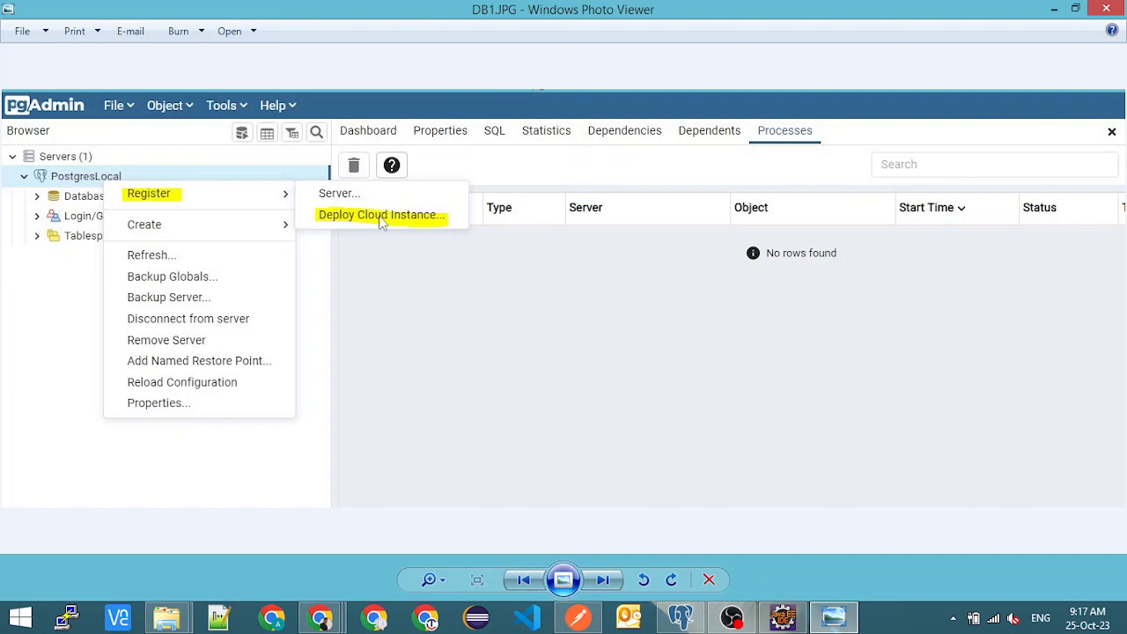
- Examine the screenshots from DB2 through DB5 covering the cloud provider choice, the tenant ID and the Azure authentication
{"action": "key", "text": "Right"}
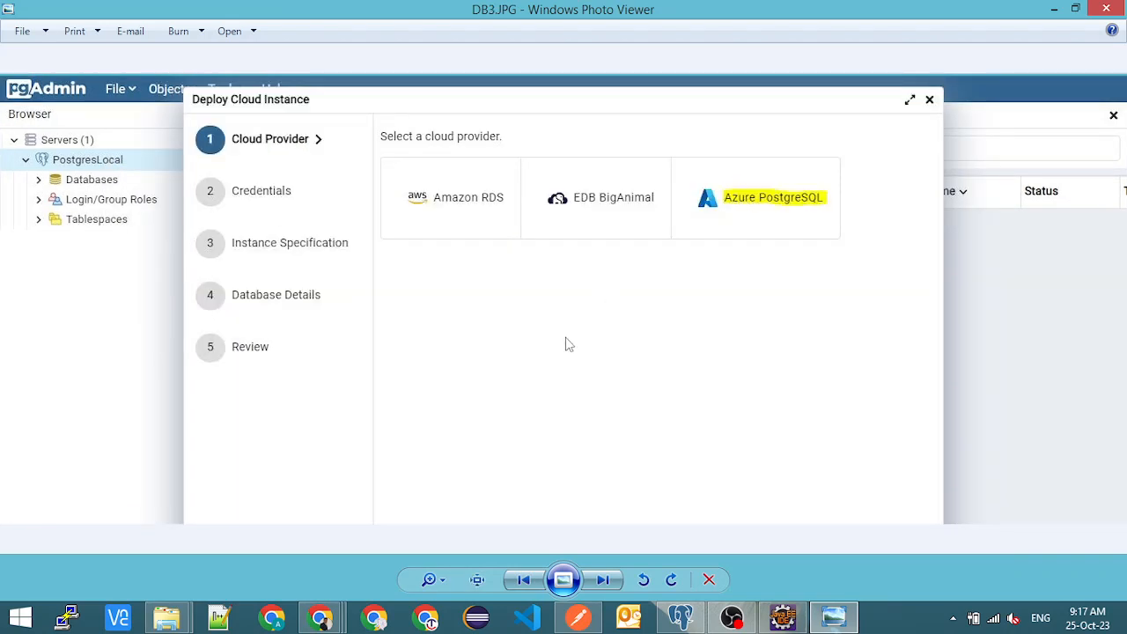
{"action": "key", "text": "Right"}
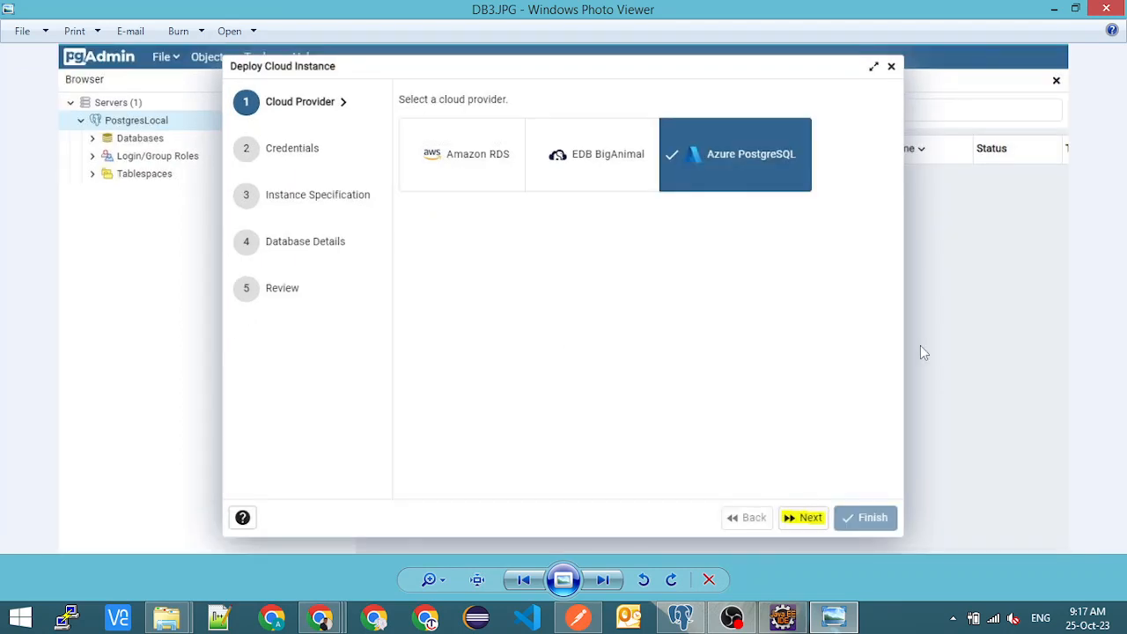
{"action": "key", "text": "Right"}
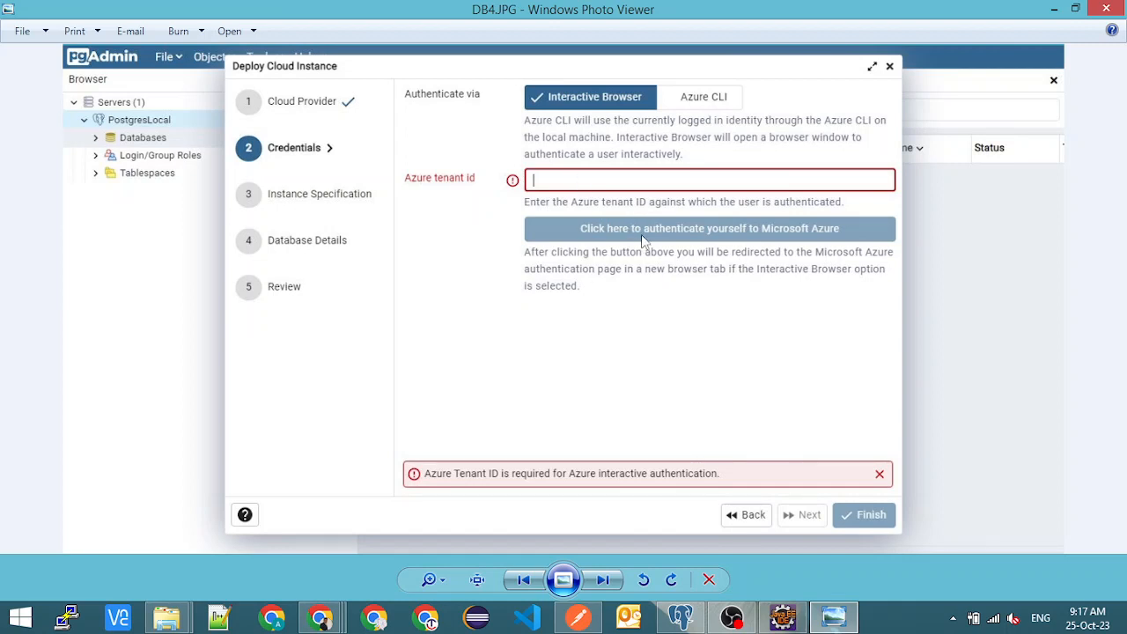
{"action": "key", "text": "Right"}
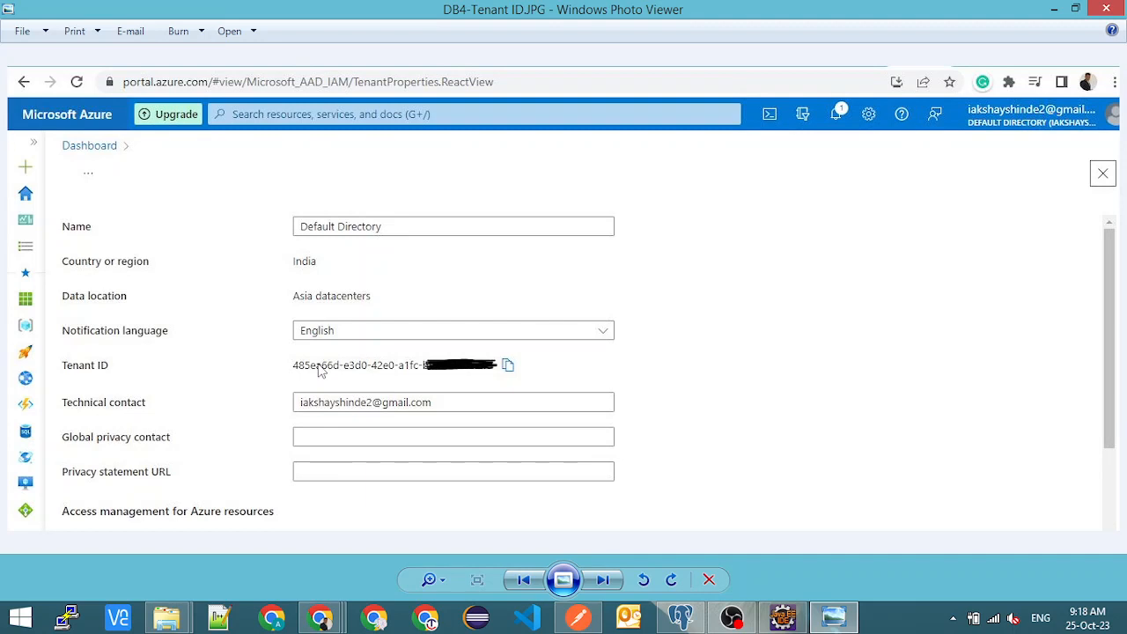
{"action": "key", "text": "Right"}
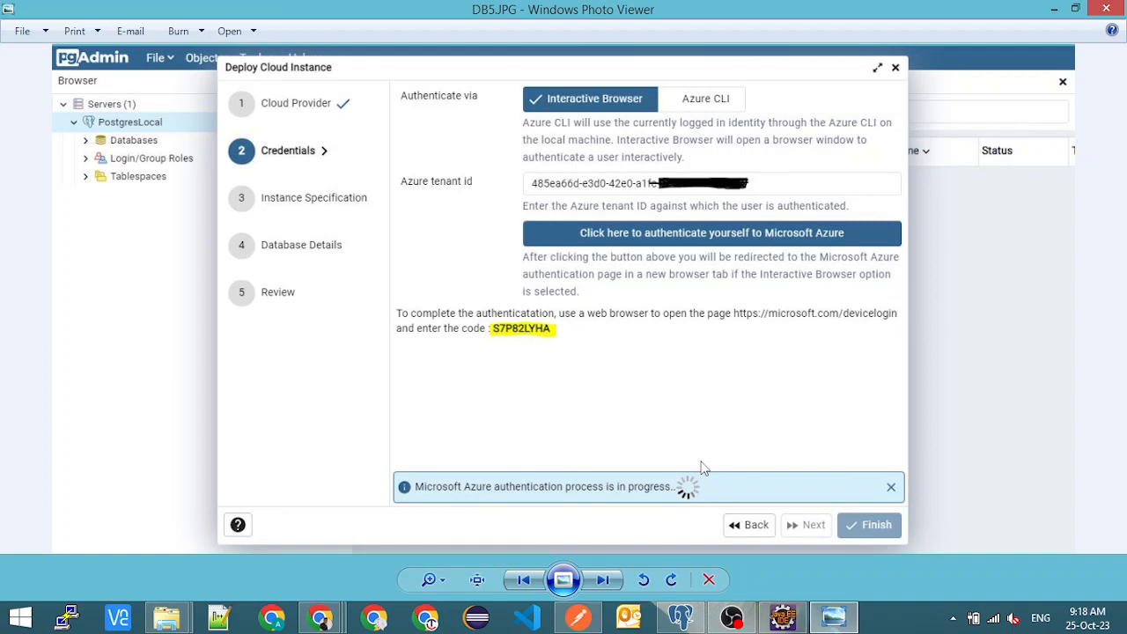
- Examine the Microsoft sign-in screenshots DB6-1 through DB6-6, from the device code entry to the Azure CLI confirmation
{"action": "key", "text": "Right"}
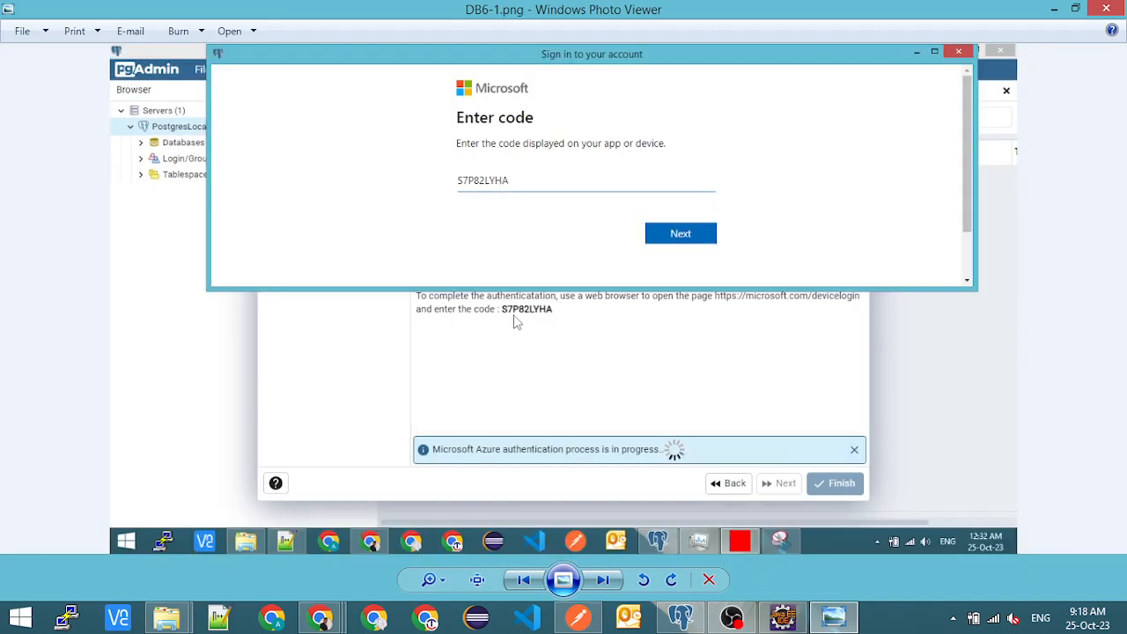
{"action": "key", "text": "Right"}
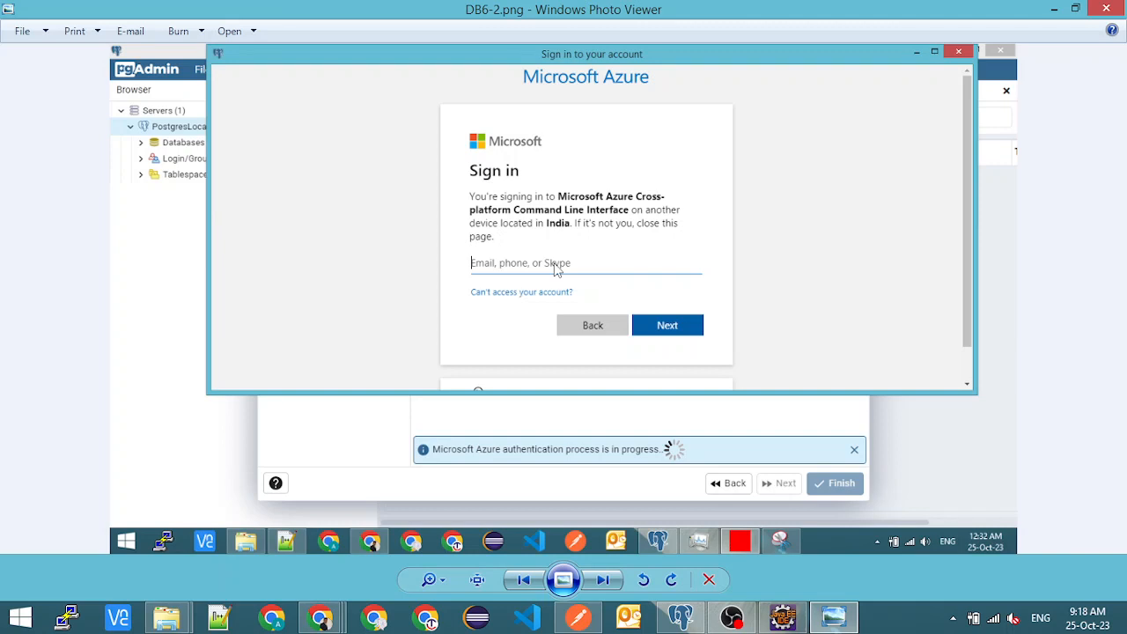
{"action": "key", "text": "Right"}
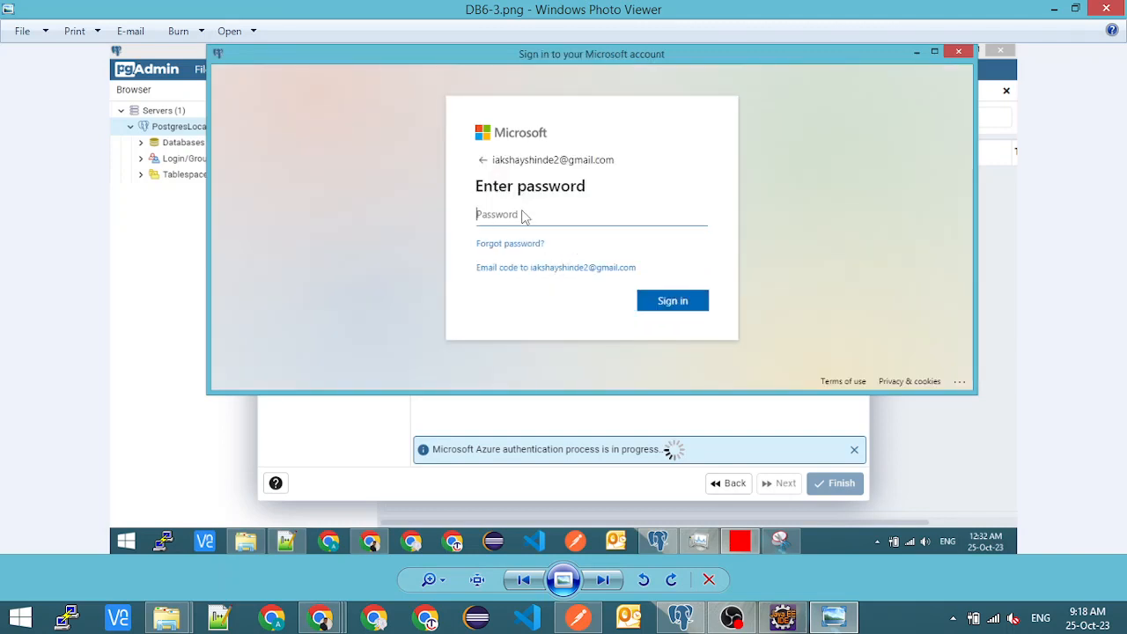
{"action": "key", "text": "Right"}
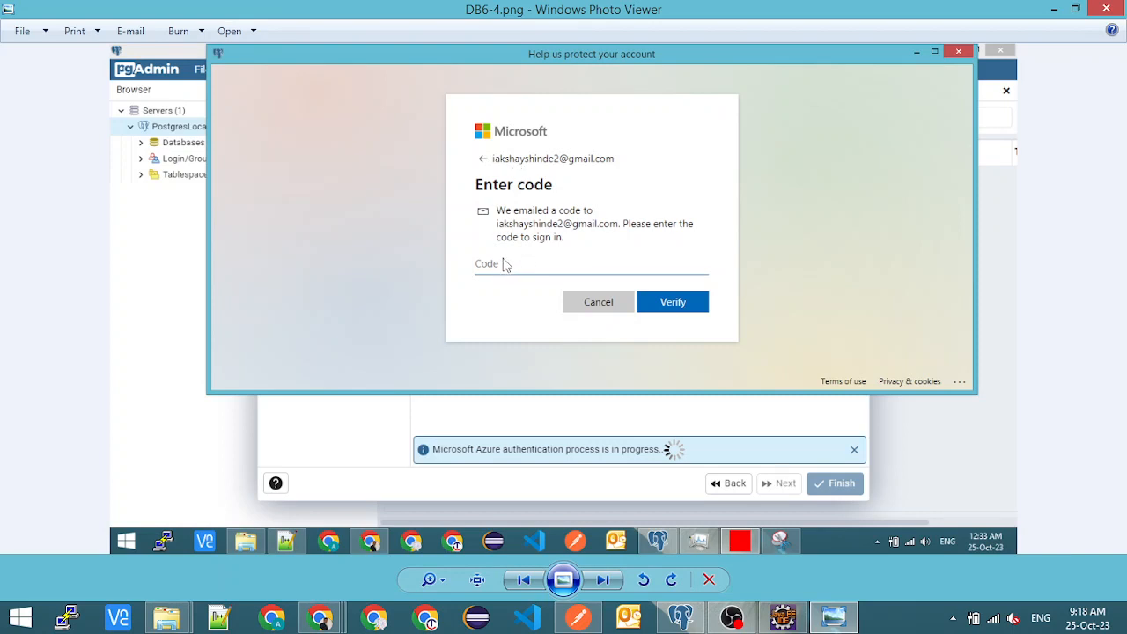
{"action": "key", "text": "Right"}
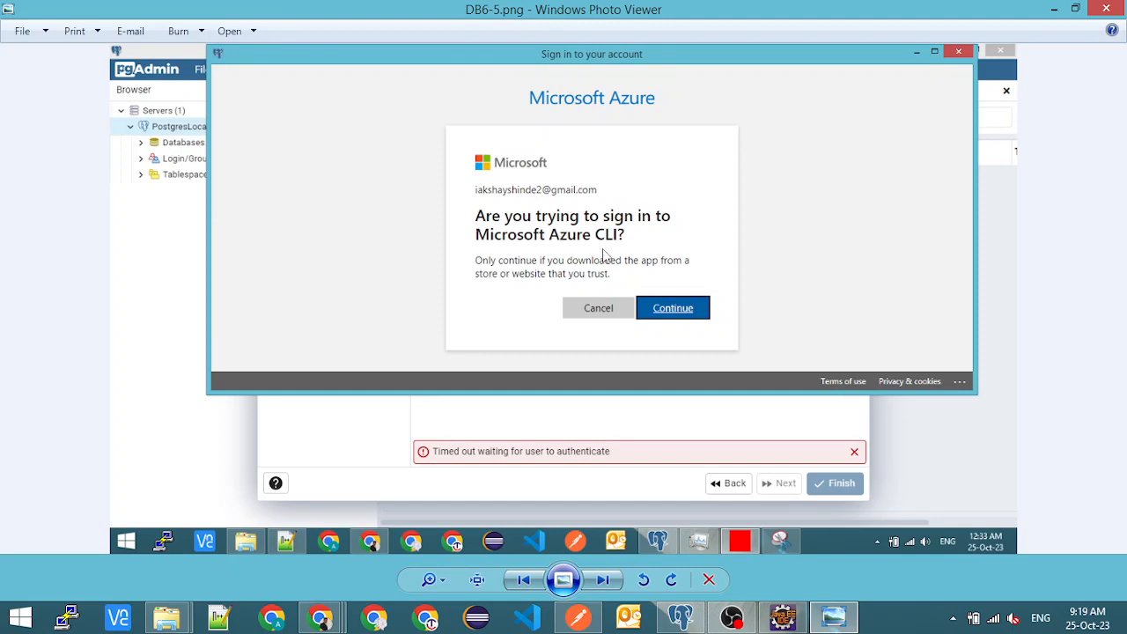
{"action": "key", "text": "Right"}
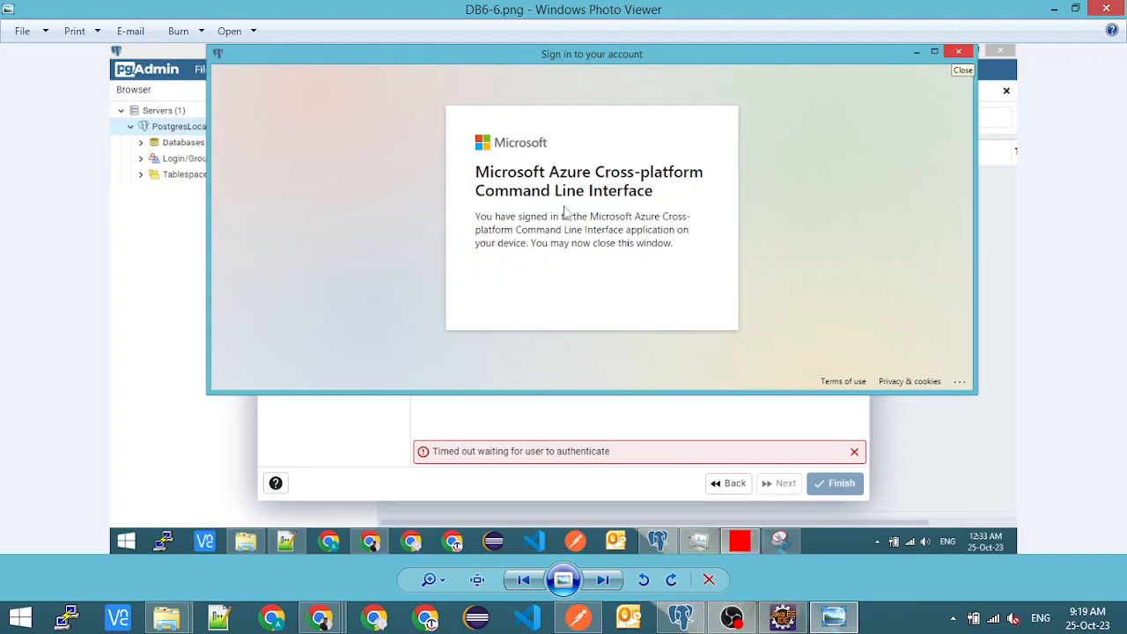
- Examine screenshots DB7 through DB10 covering completed authentication, instance specification, database details and the deployment review
{"action": "key", "text": "Right"}
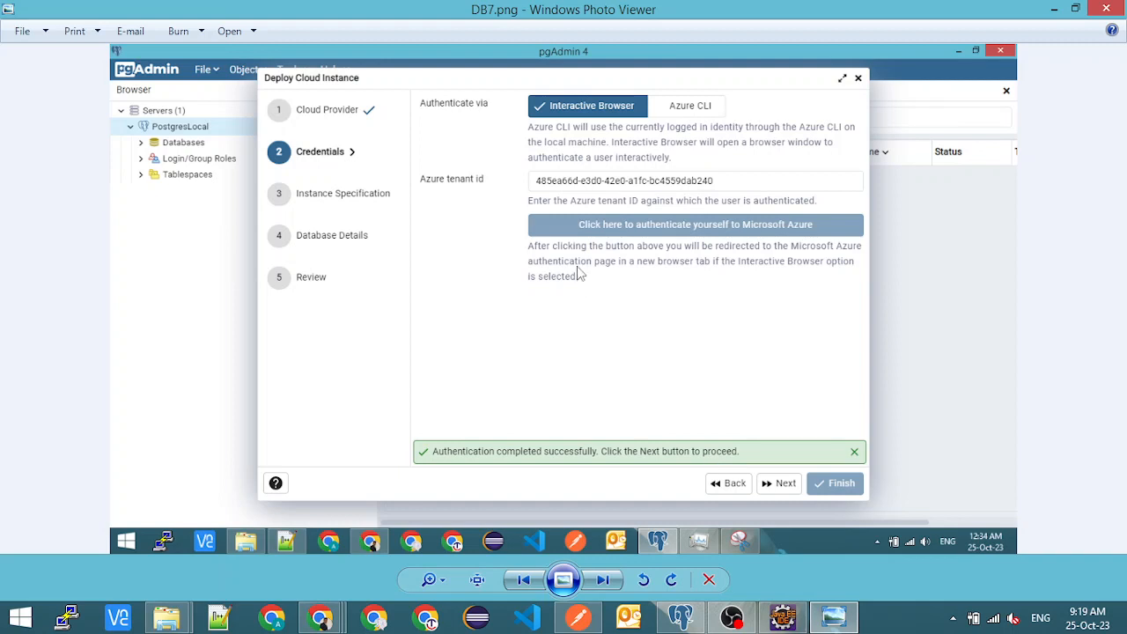
{"action": "key", "text": "Right"}
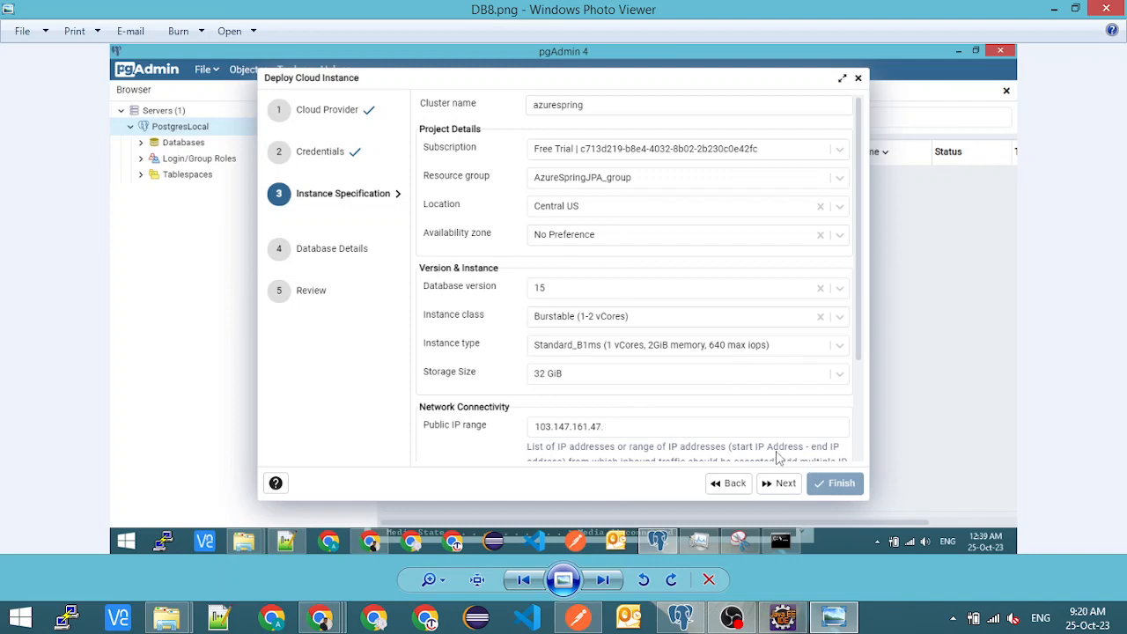
{"action": "key", "text": "Right"}
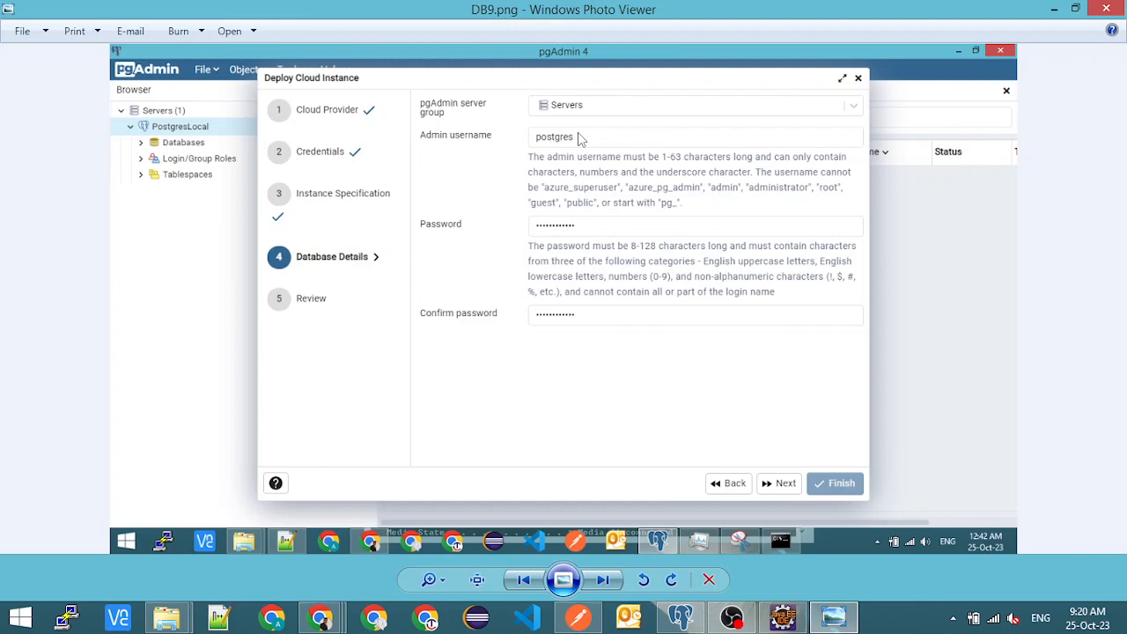
{"action": "key", "text": "Right"}
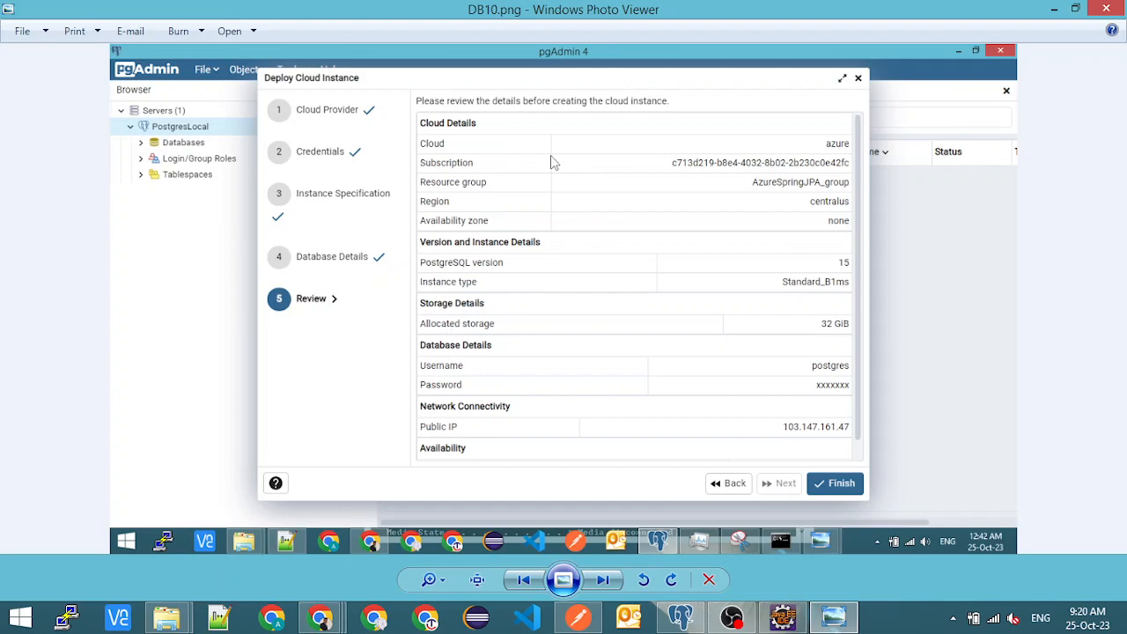
- Dismiss the open search in the Azure portal to view the azurespring overview, and return to the DB10 screenshot
{"action": "mouse_move", "coordinate": [320, 619]}
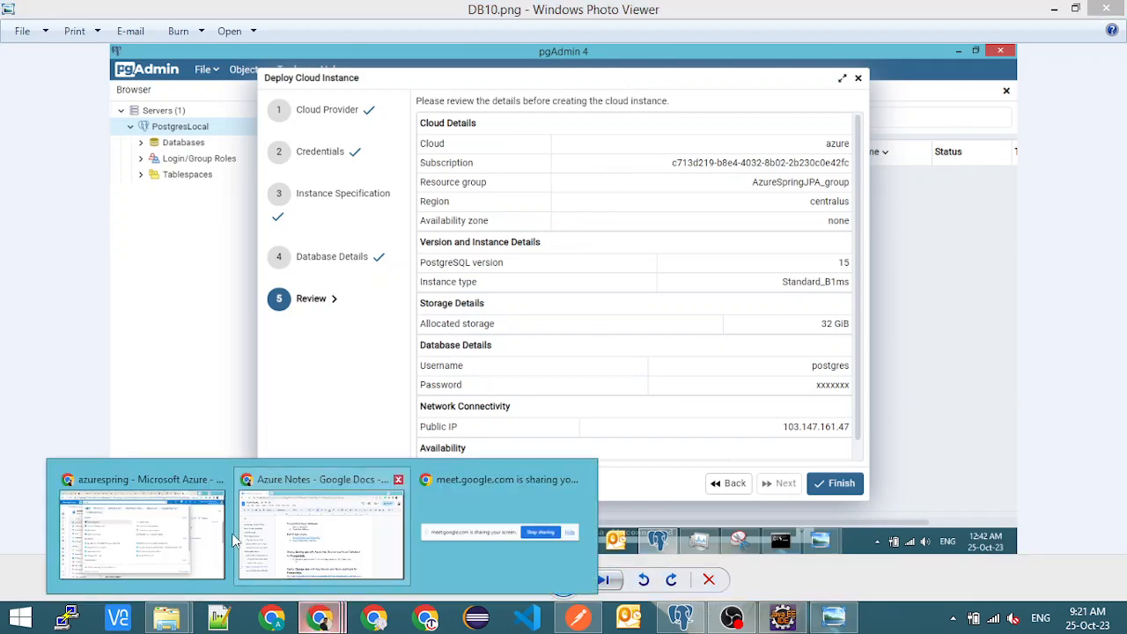
{"action": "left_click", "coordinate": [167, 537]}
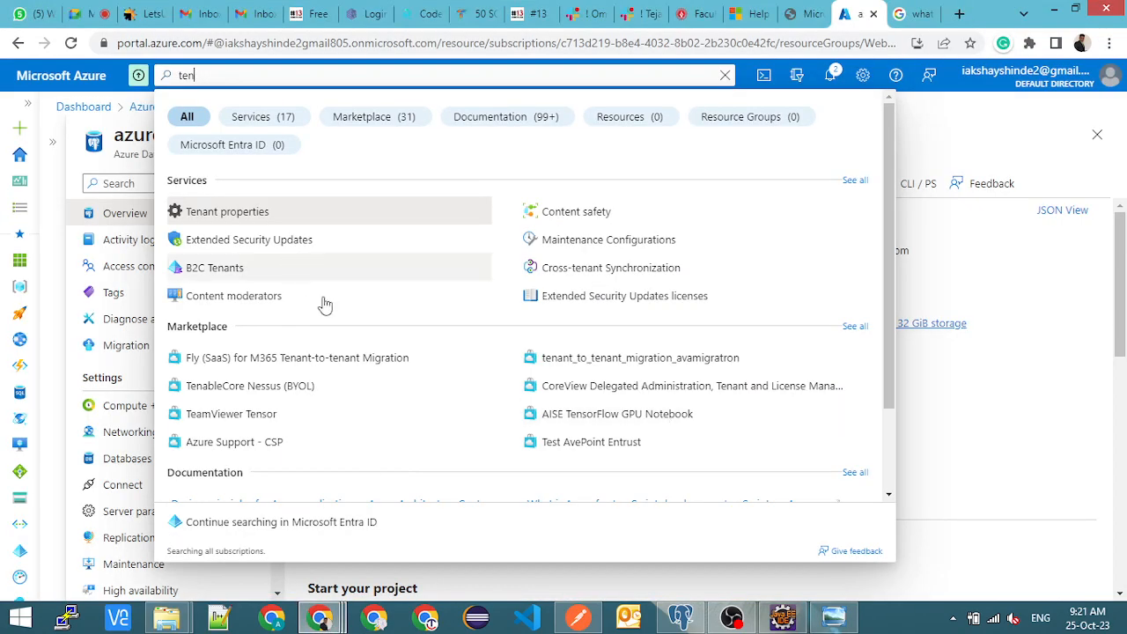
{"action": "left_click", "coordinate": [1007, 244]}
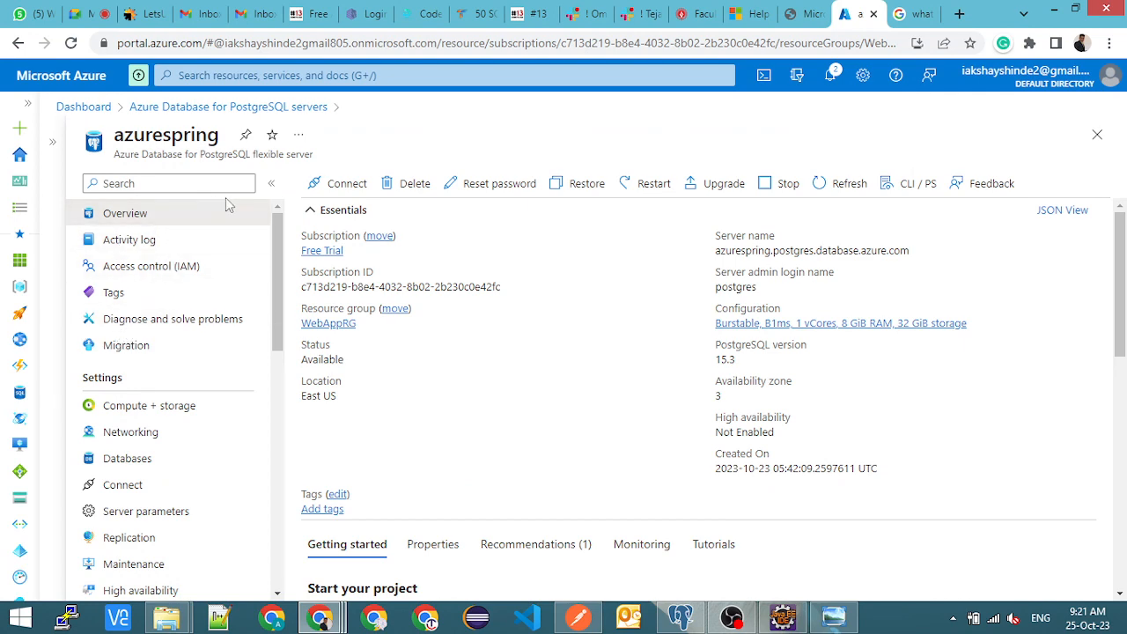
{"action": "key", "text": "alt+Tab"}
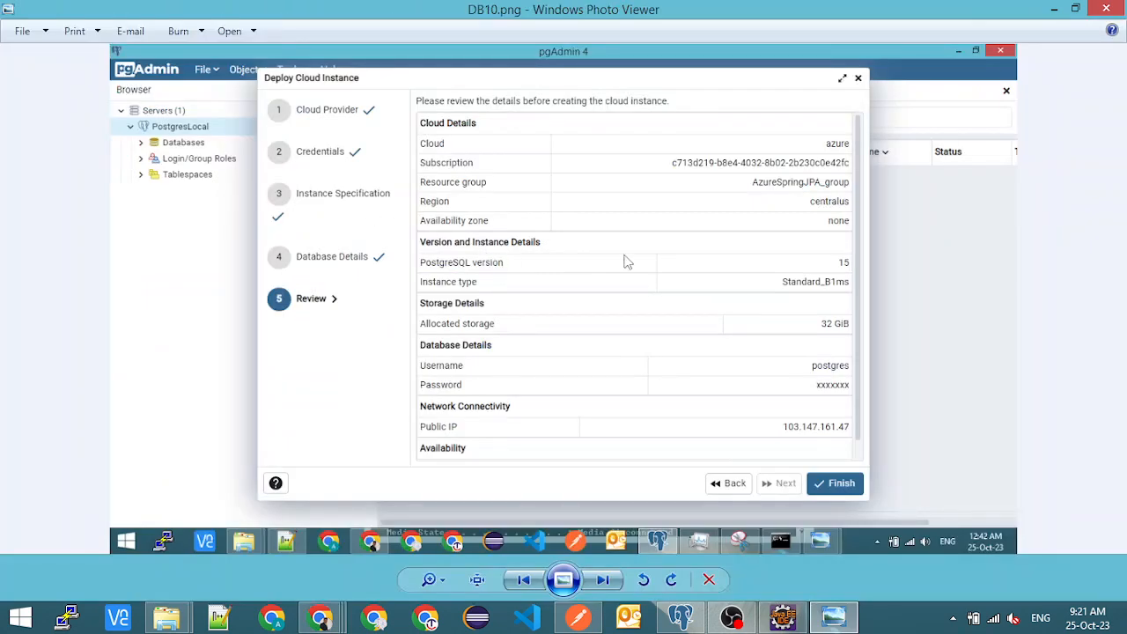
- Examine the DB10-1-Start and DB10-2-Progress screenshots for the start and progress of the azurespringdb deployment
{"action": "key", "text": "Right"}
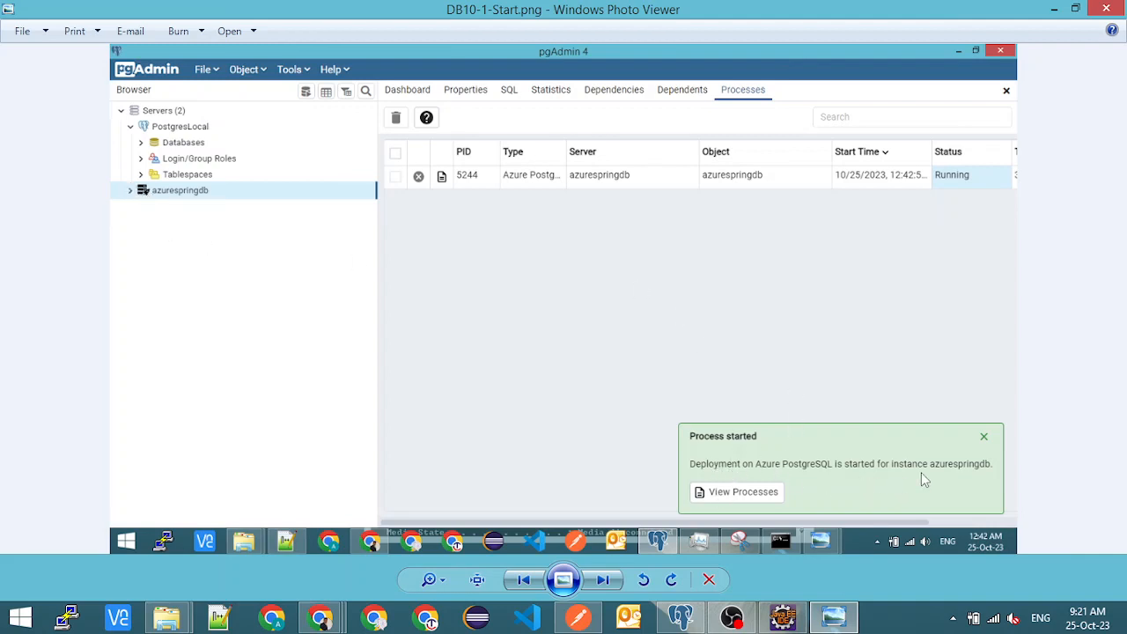
{"action": "key", "text": "Right"}
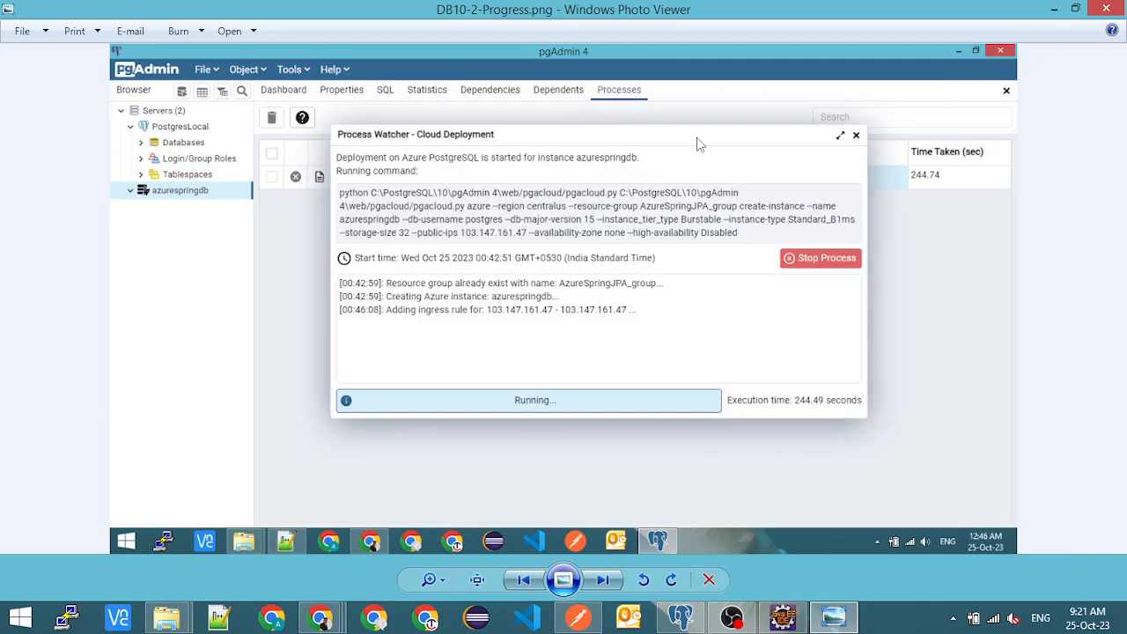
- Examine the azurespringdb deployment screenshots from DB10-1-Start through DB10-2-Progress to DB10-3-Confirmation
{"action": "key", "text": "Left"}
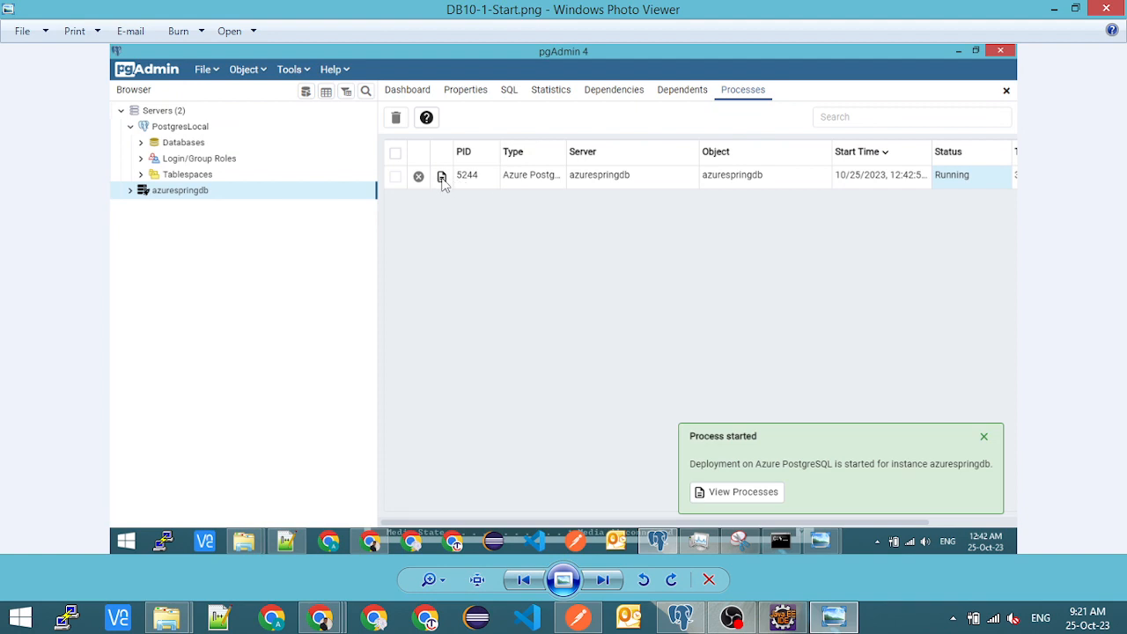
{"action": "key", "text": "Right"}
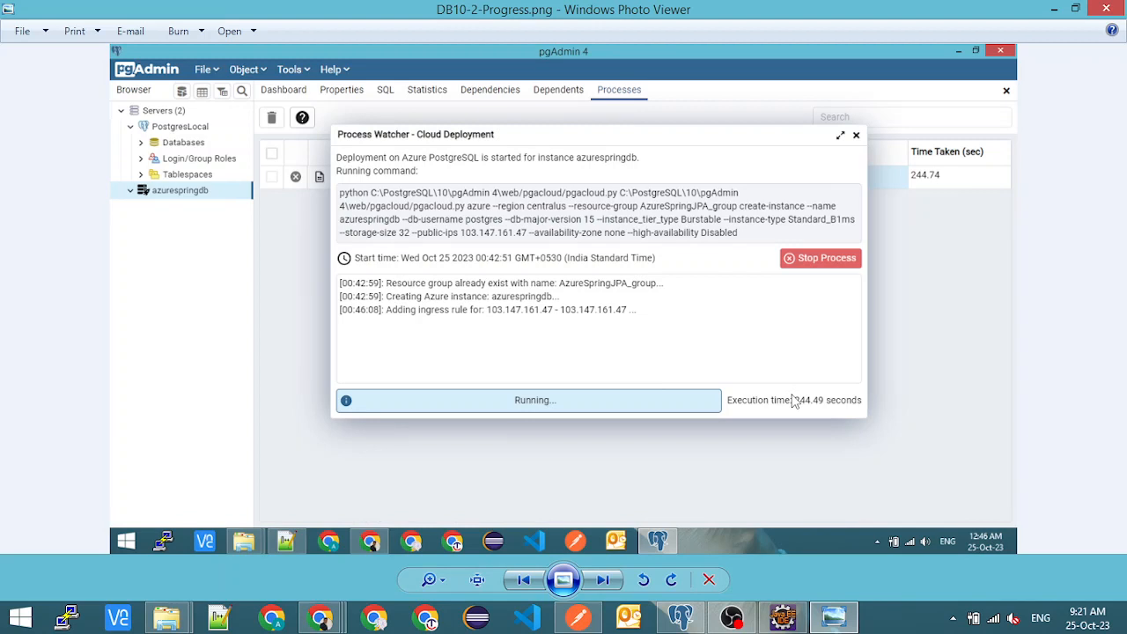
{"action": "key", "text": "Right"}
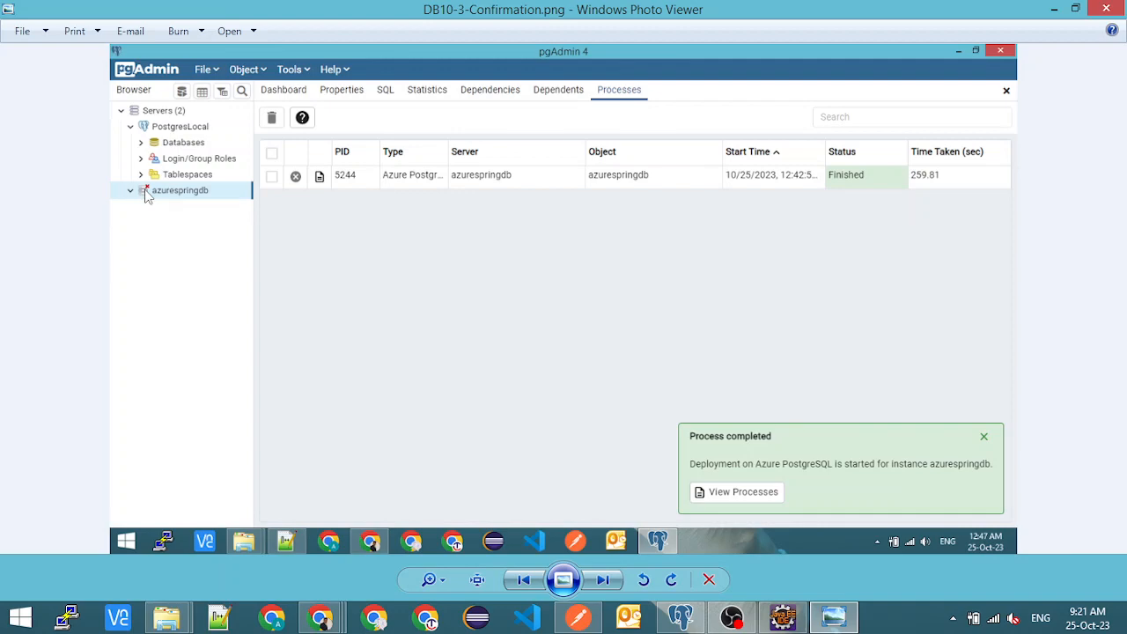
{"action": "key", "text": "Right"}
{"action": "key", "text": "Left"}
- Switch to pgAdmin, close the Deploy Cloud Instance dialog and connect to the azurespringdb server to view its databases
{"action": "left_click", "coordinate": [679, 616]}
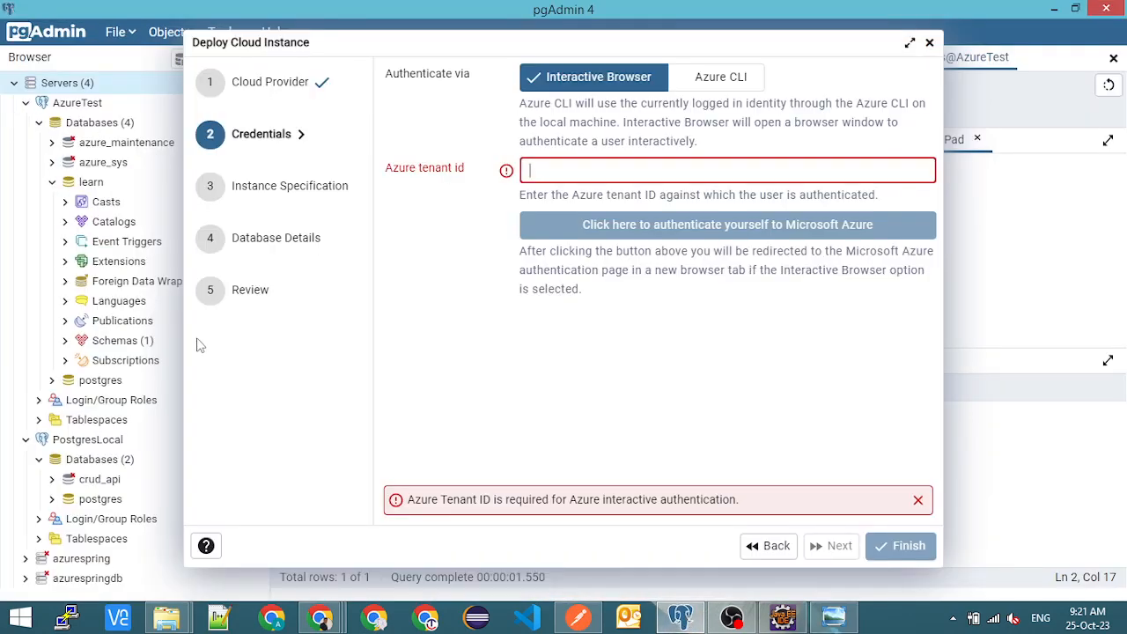
{"action": "left_click", "coordinate": [927, 42]}
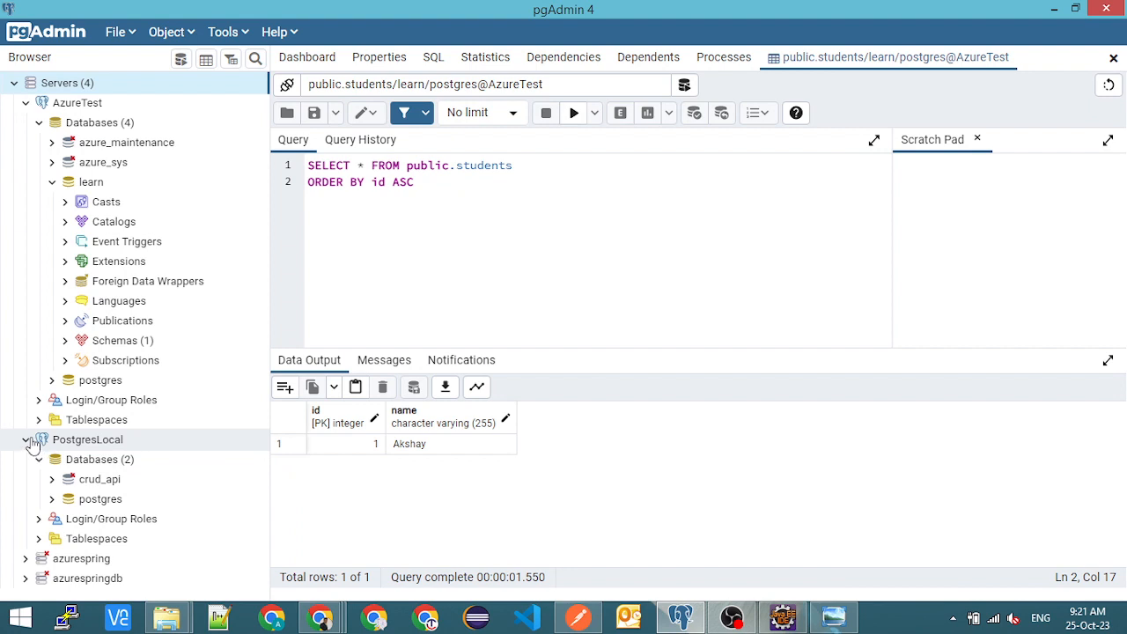
{"action": "left_click", "coordinate": [25, 579]}
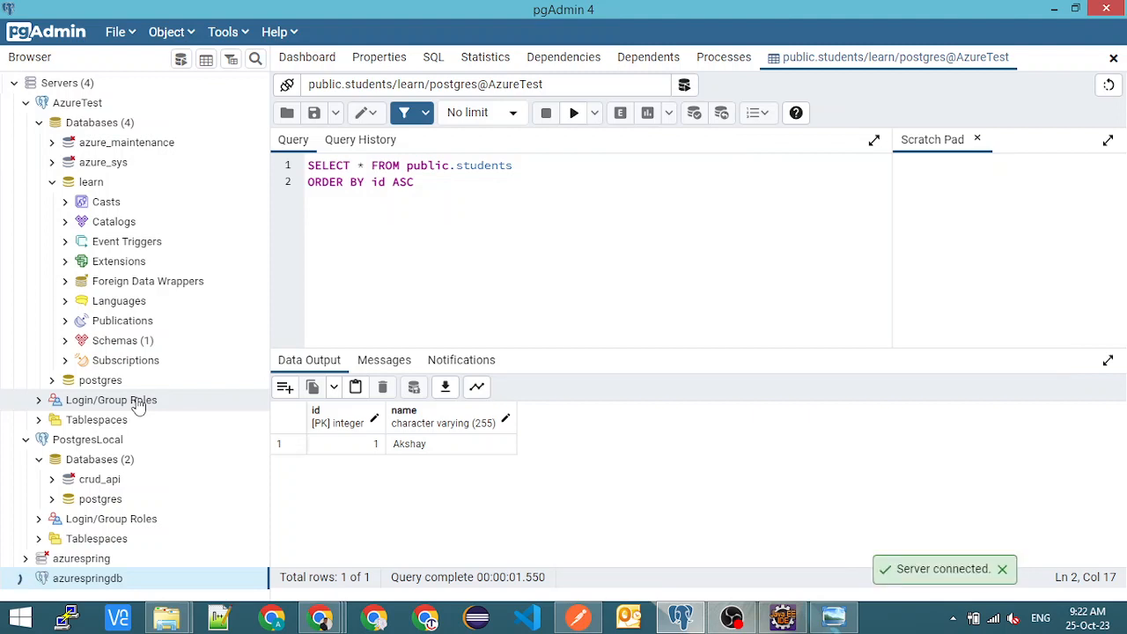
{"action": "scroll", "coordinate": [138, 406], "scroll_direction": "down", "scroll_amount": 2}
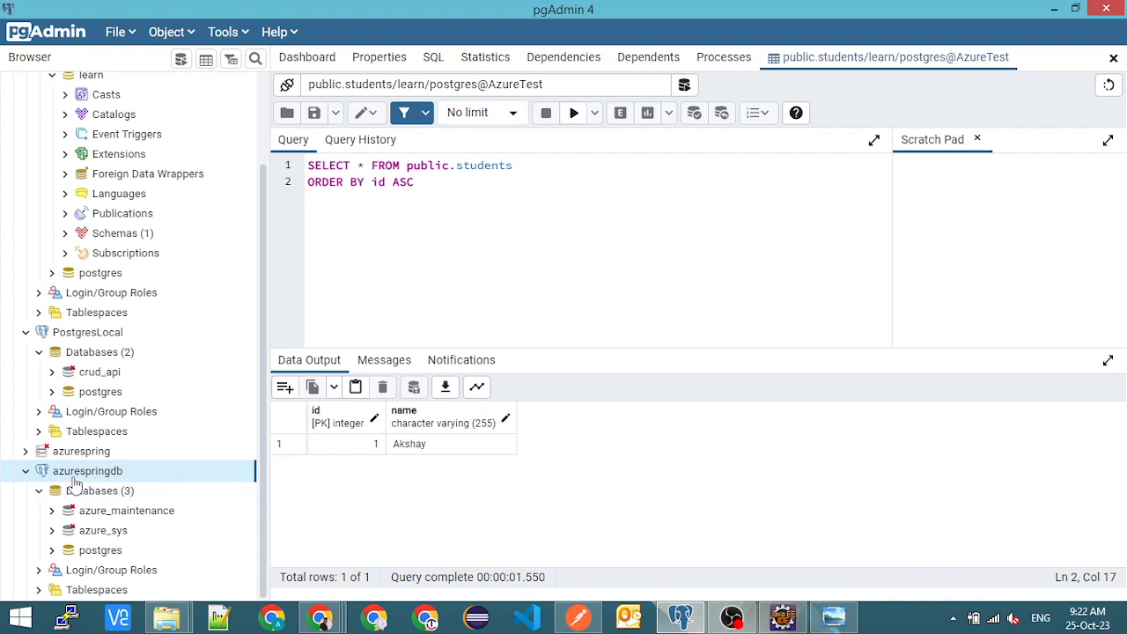
- Collapse the database lists of azurespringdb and AzureTest, and close the public.students query
{"action": "left_click", "coordinate": [38, 497]}
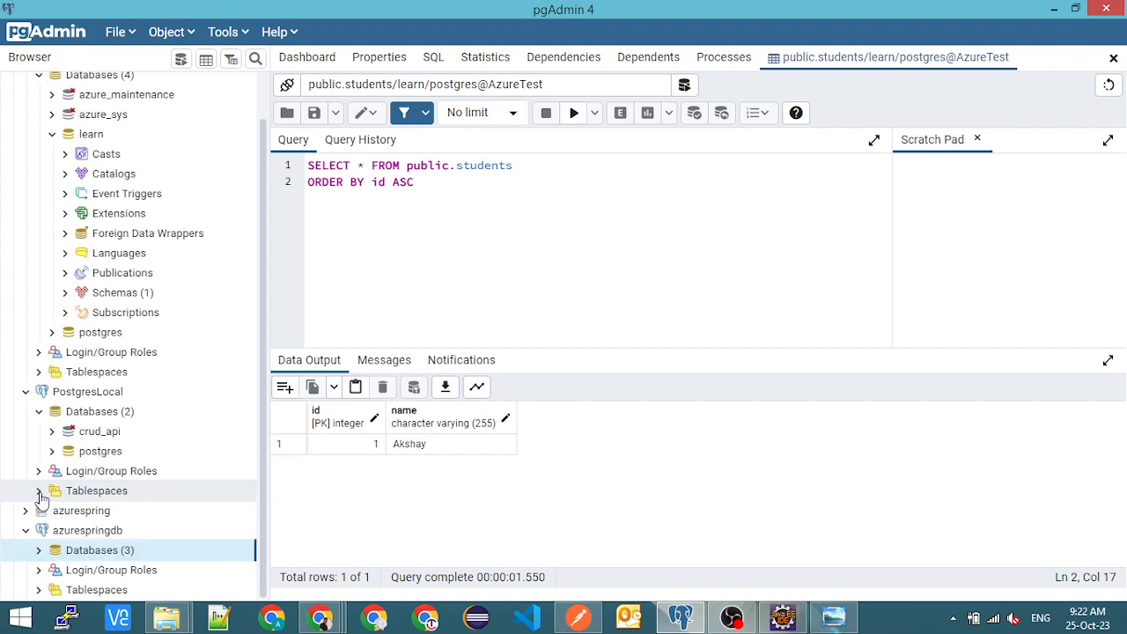
{"action": "scroll", "coordinate": [106, 427], "scroll_direction": "up", "scroll_amount": 1}
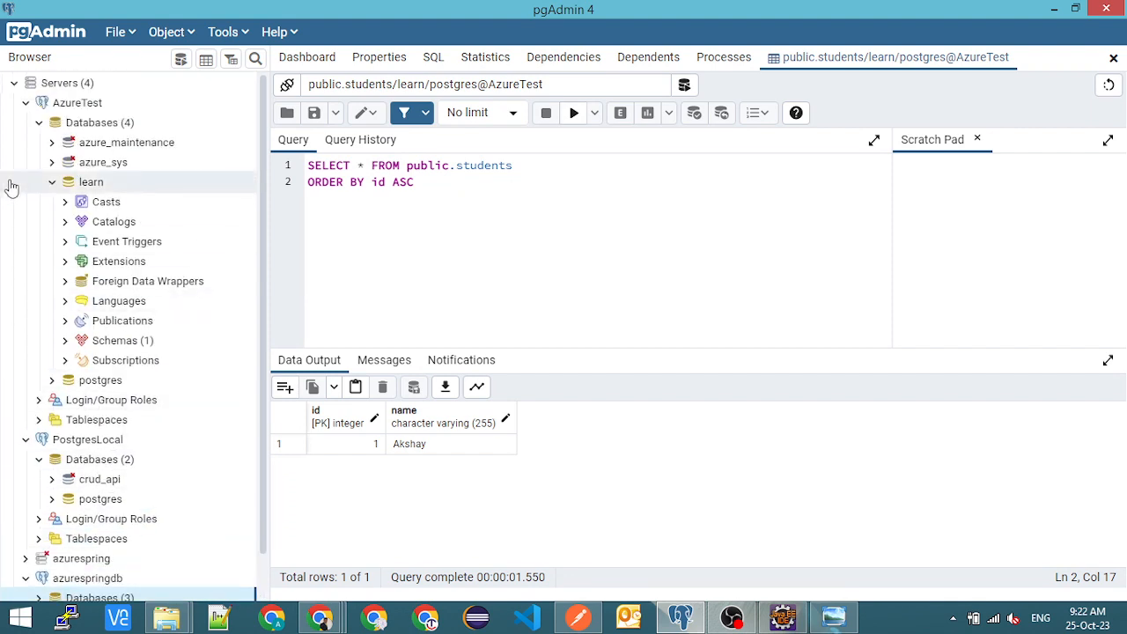
{"action": "left_click", "coordinate": [39, 124]}
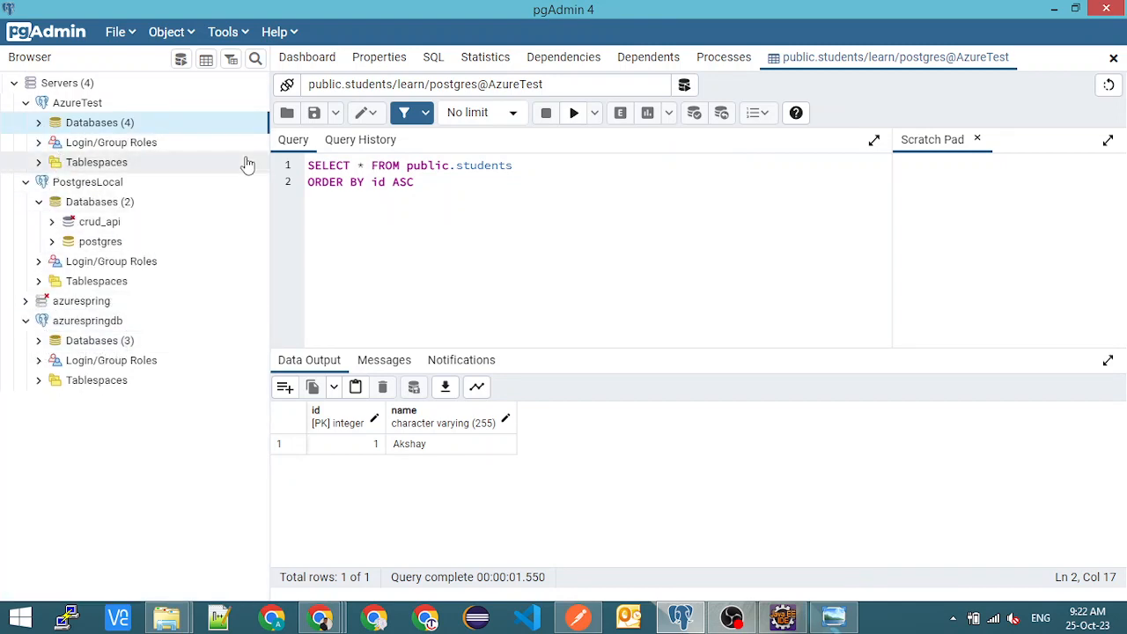
{"action": "left_click", "coordinate": [1113, 60]}
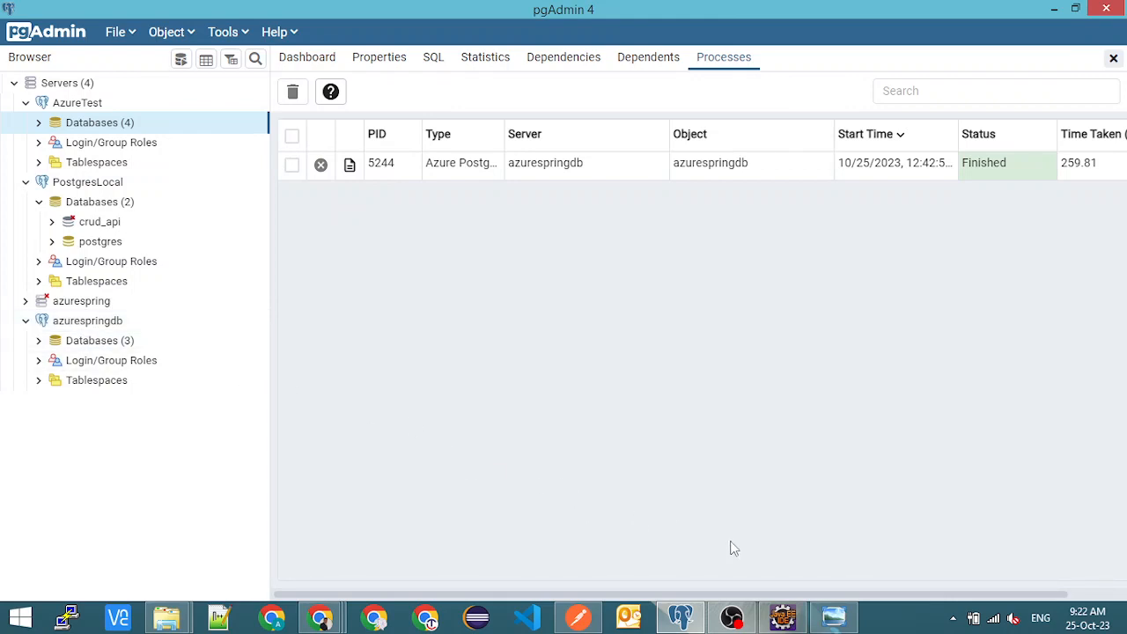
- Switch to Eclipse and examine the commented-out local datasource URL, username and password in application.properties
{"action": "left_click", "coordinate": [762, 546]}
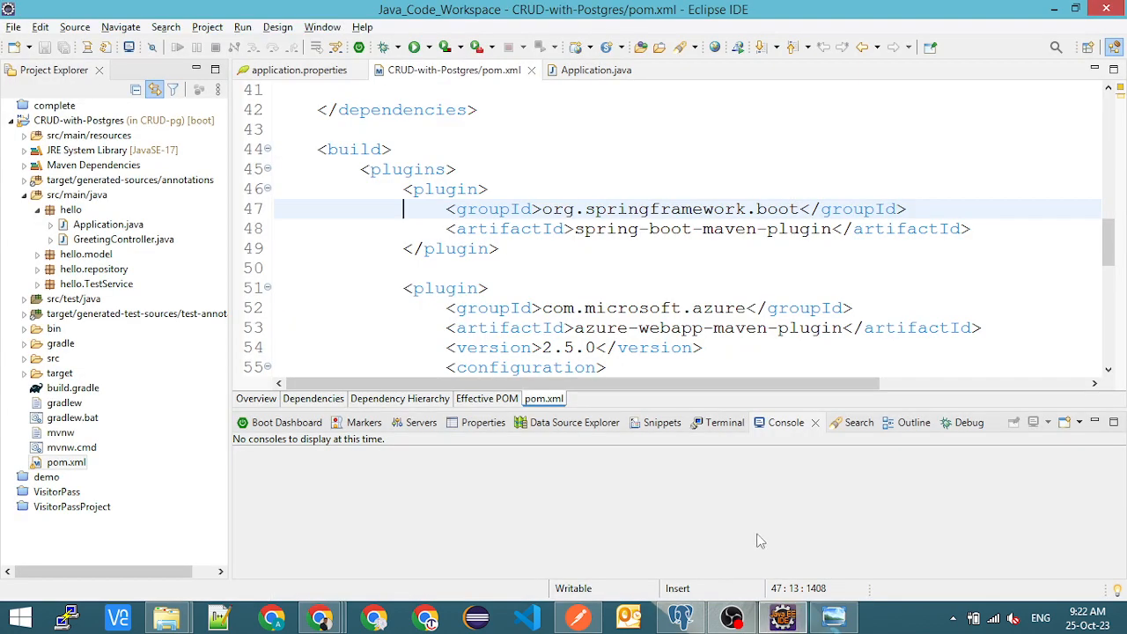
{"action": "left_click", "coordinate": [304, 71]}
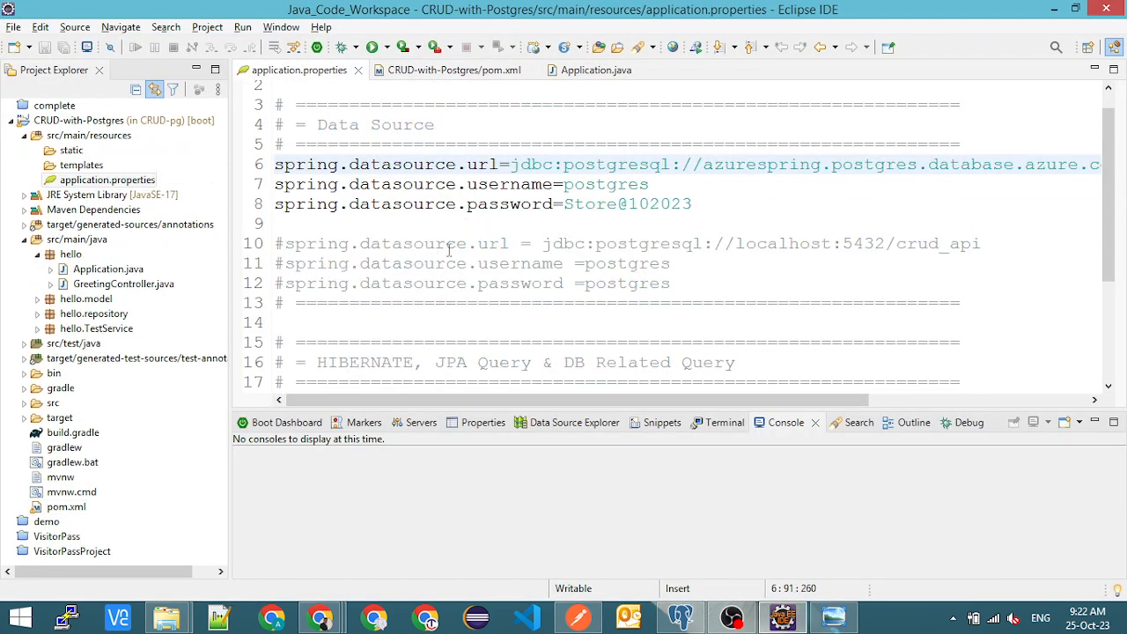
{"action": "left_click_drag", "start_coordinate": [679, 284], "coordinate": [265, 247]}
{"action": "double_click", "coordinate": [426, 245]}
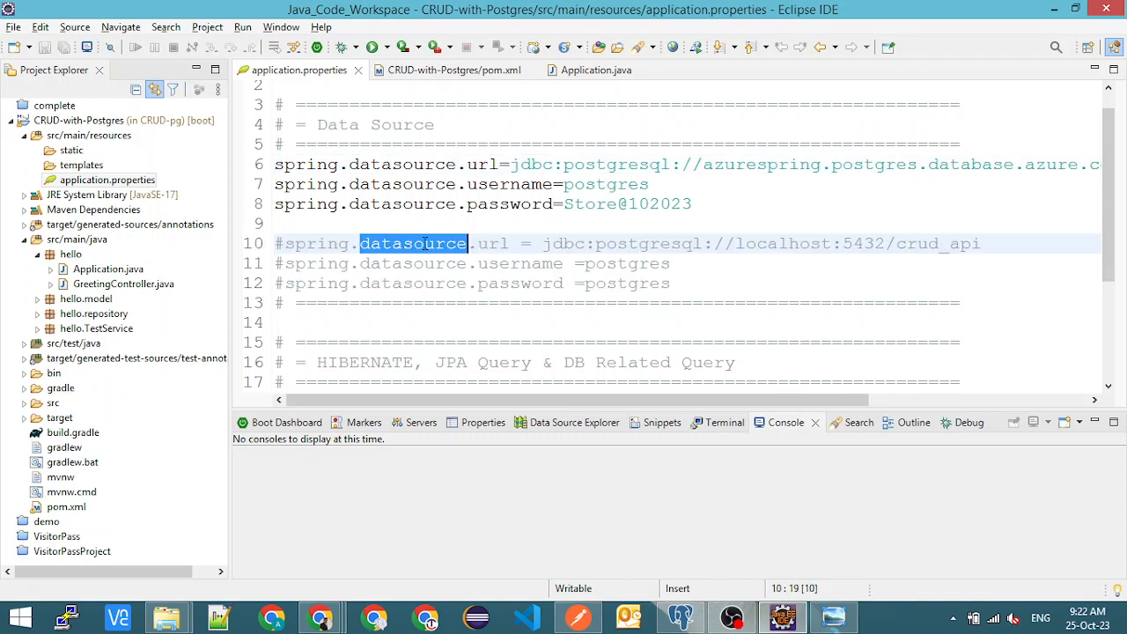
{"action": "left_click_drag", "start_coordinate": [548, 247], "coordinate": [982, 245]}
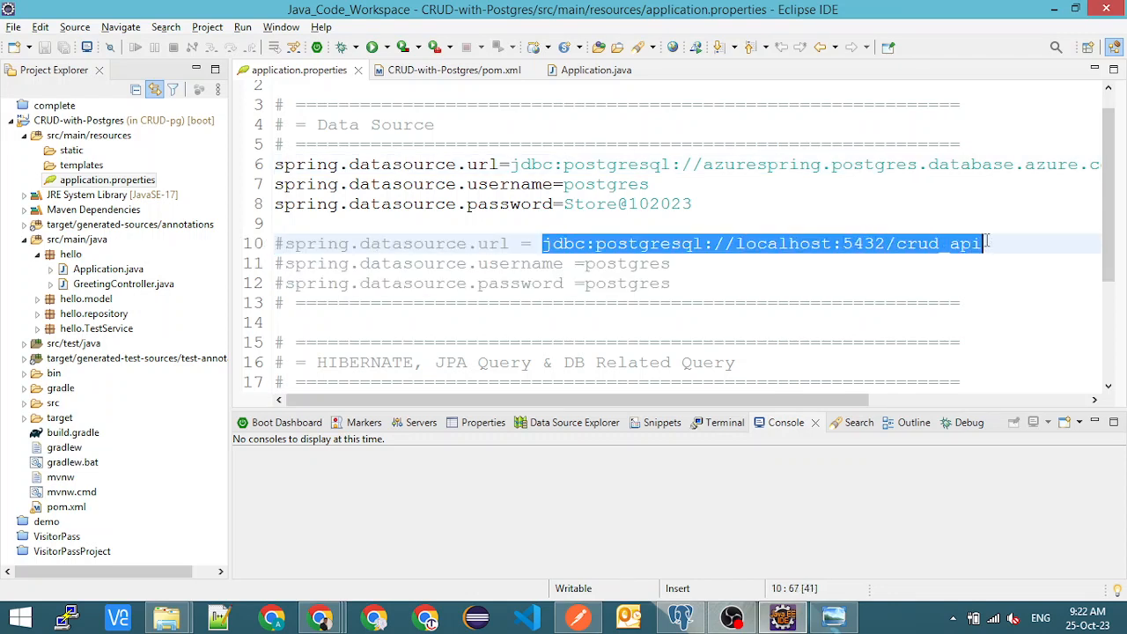
{"action": "left_click_drag", "start_coordinate": [588, 266], "coordinate": [705, 284]}
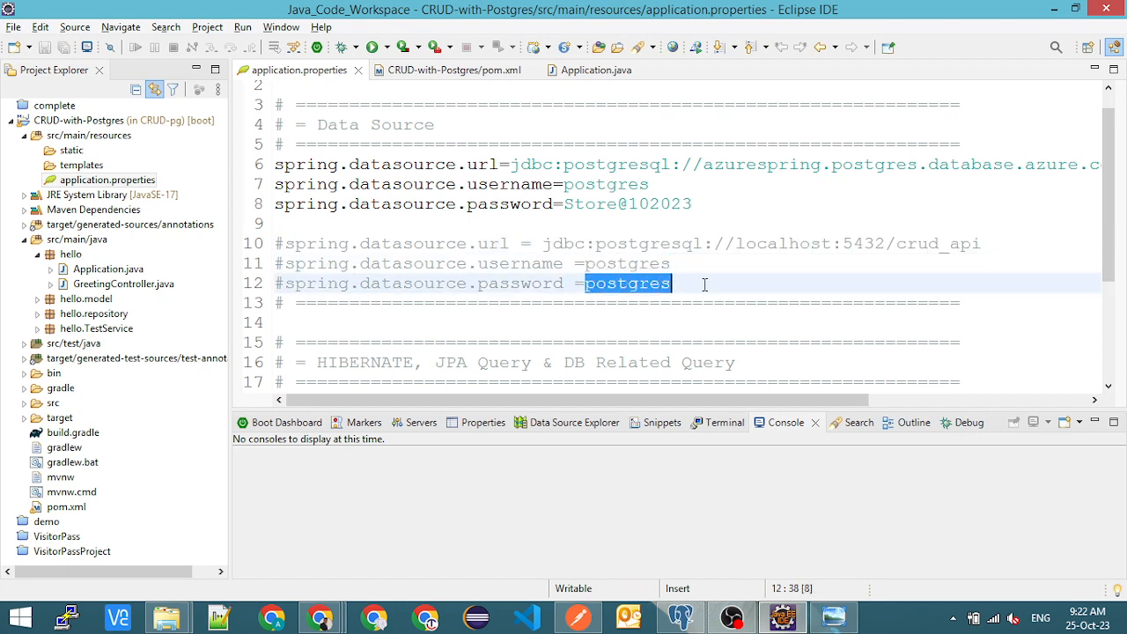
{"action": "double_click", "coordinate": [646, 264]}
{"action": "left_click", "coordinate": [649, 283]}
{"action": "left_click_drag", "start_coordinate": [896, 244], "coordinate": [982, 245]}
- Connect to the crud_api database under PostgresLocal in pgAdmin, and return to application.properties in Eclipse
{"action": "key", "text": "alt+Tab"}
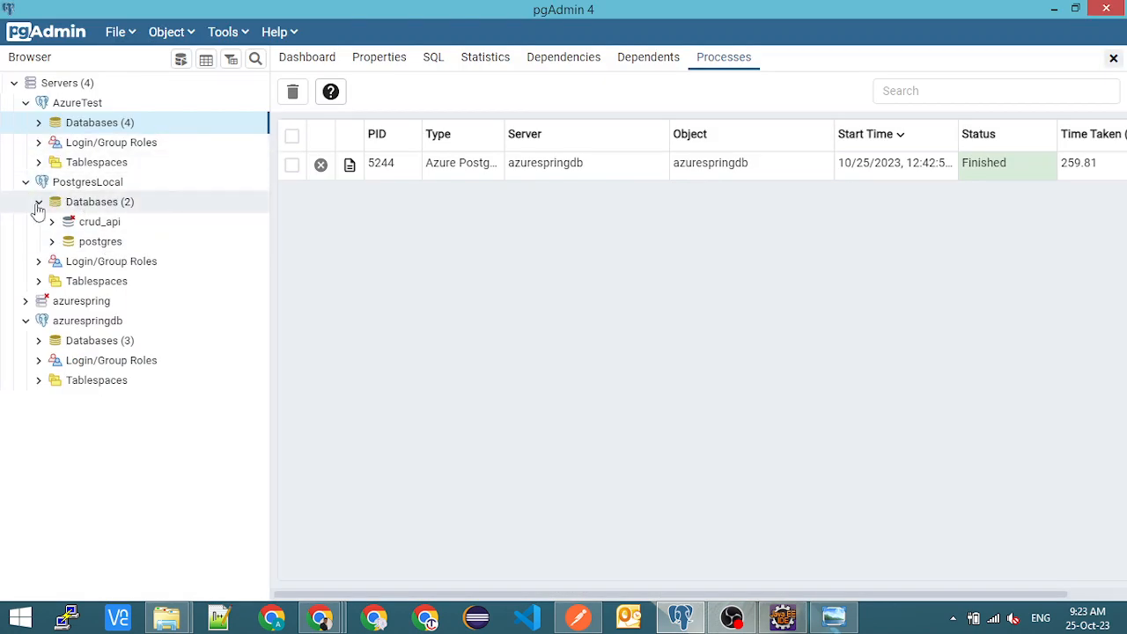
{"action": "left_click", "coordinate": [52, 221]}
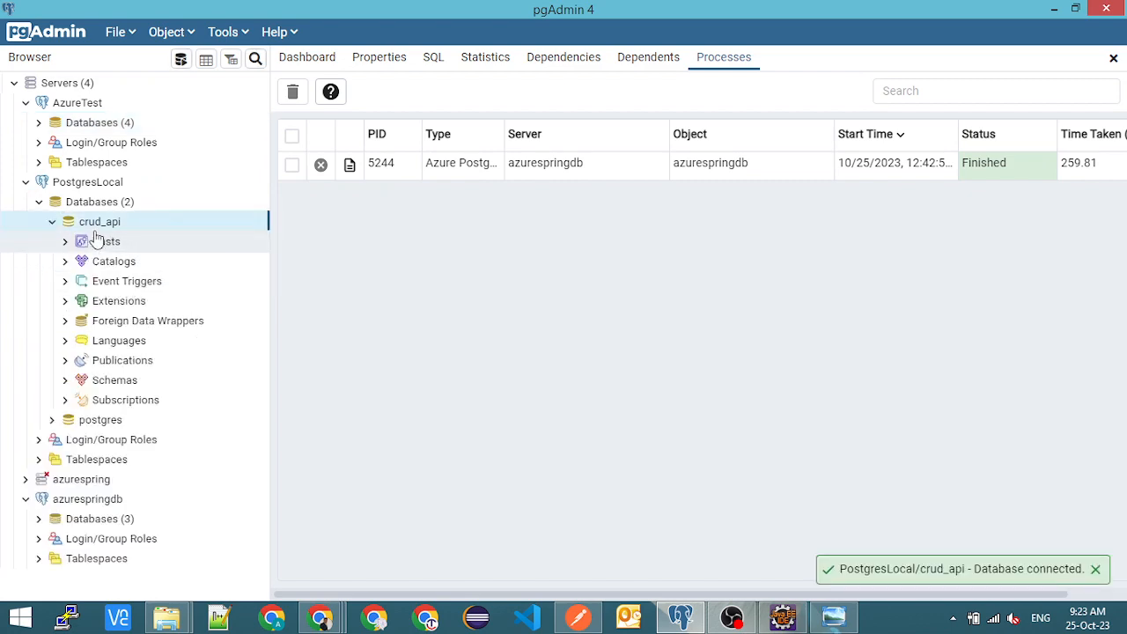
{"action": "key", "text": "alt+Tab"}
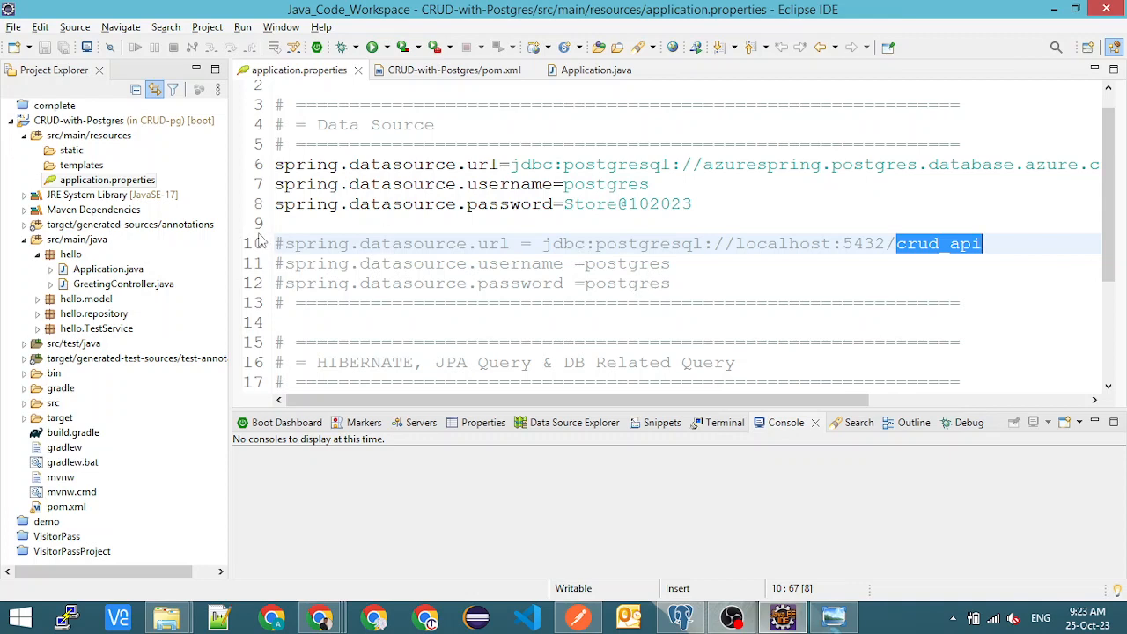
- Compare the commented-out localhost datasource URL with the azurespring host in the active datasource URL
{"action": "double_click", "coordinate": [306, 247]}
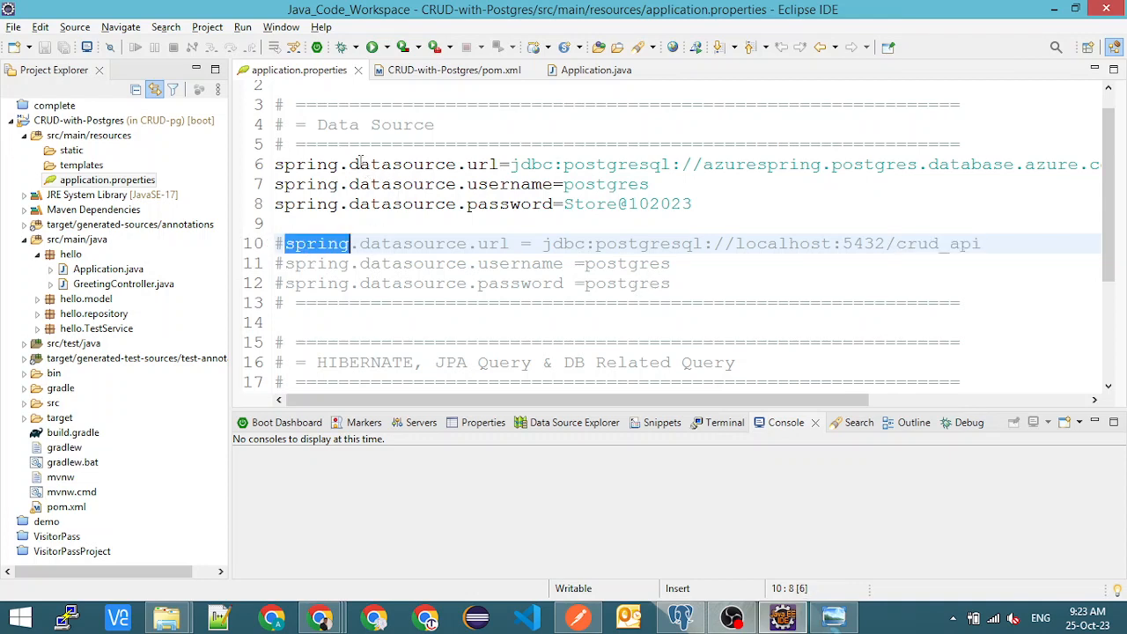
{"action": "double_click", "coordinate": [476, 161]}
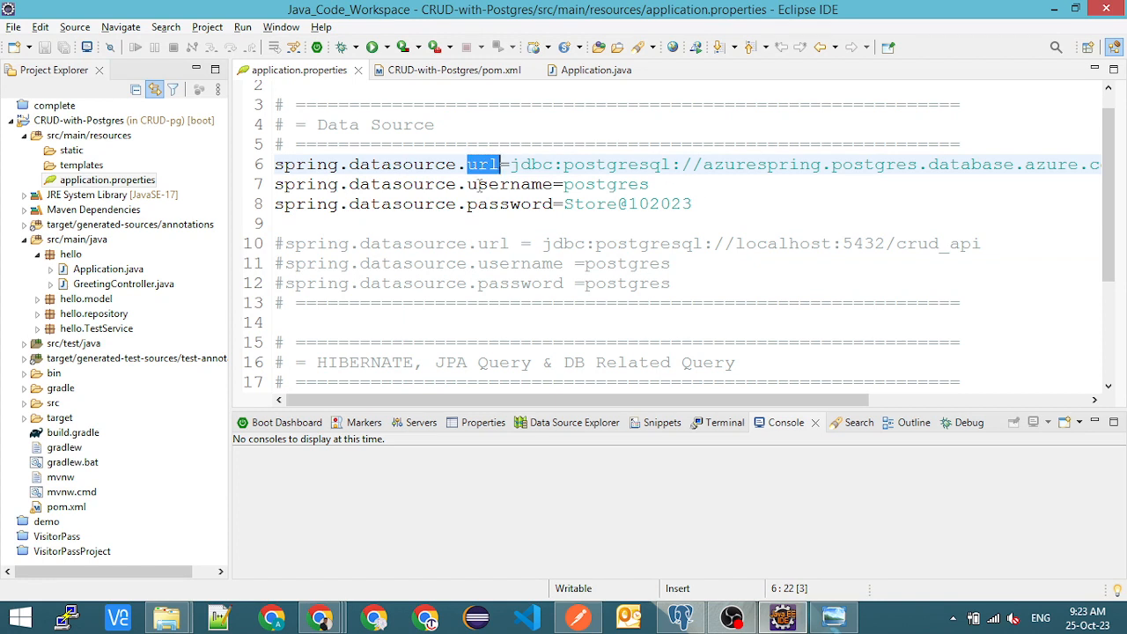
{"action": "left_click_drag", "start_coordinate": [543, 245], "coordinate": [980, 244]}
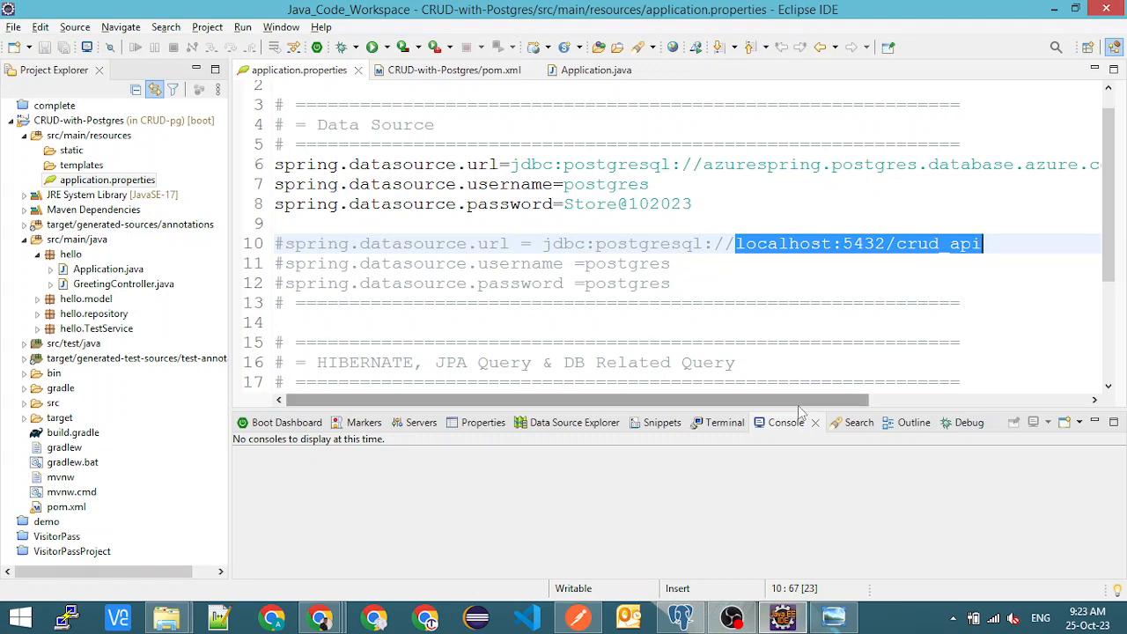
{"action": "left_click_drag", "start_coordinate": [799, 402], "coordinate": [963, 401]}
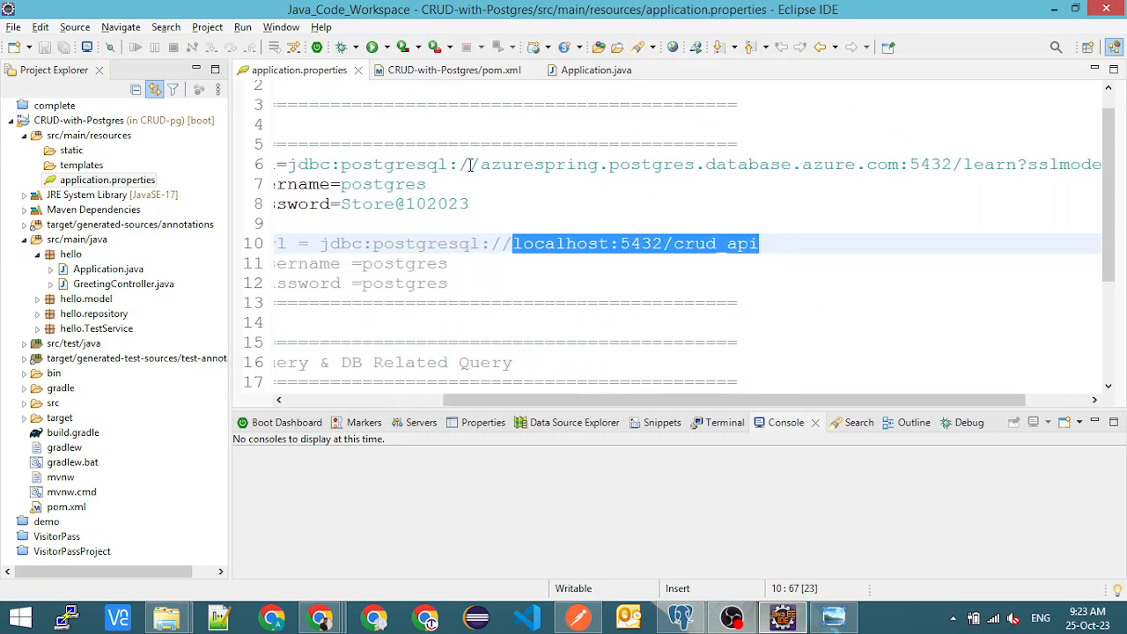
{"action": "left_click_drag", "start_coordinate": [483, 165], "coordinate": [623, 164]}
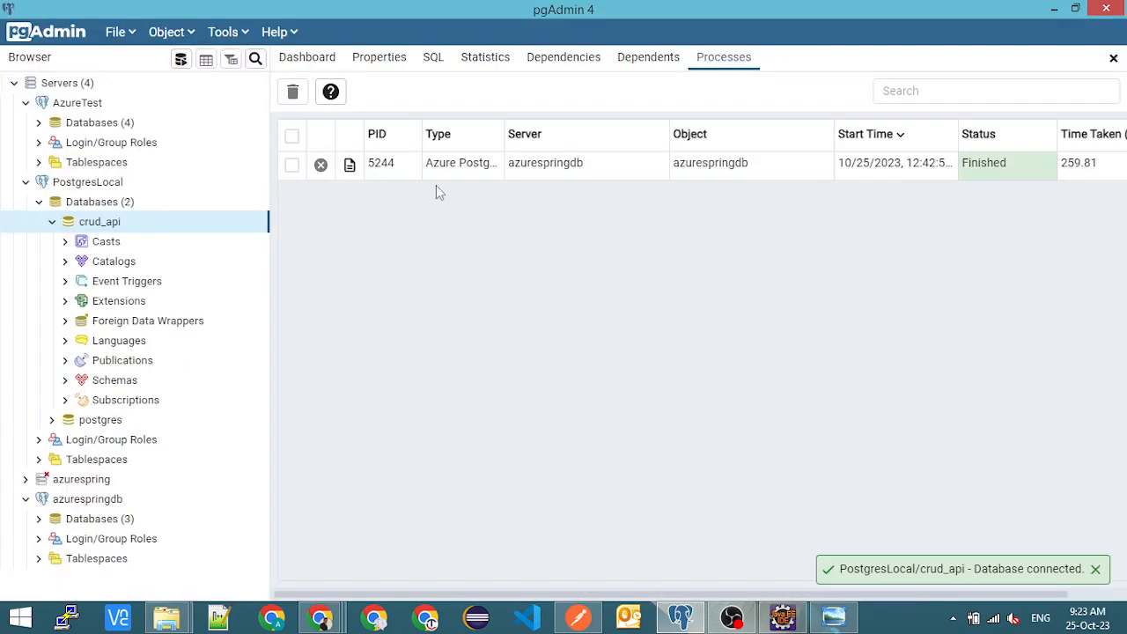
- Check the azurespring server name on its Azure portal overview, and return to application.properties in Eclipse
{"action": "key", "text": "alt+Tab"}
{"action": "key", "text": "alt+Tab"}
{"action": "key", "text": "alt+Tab"}
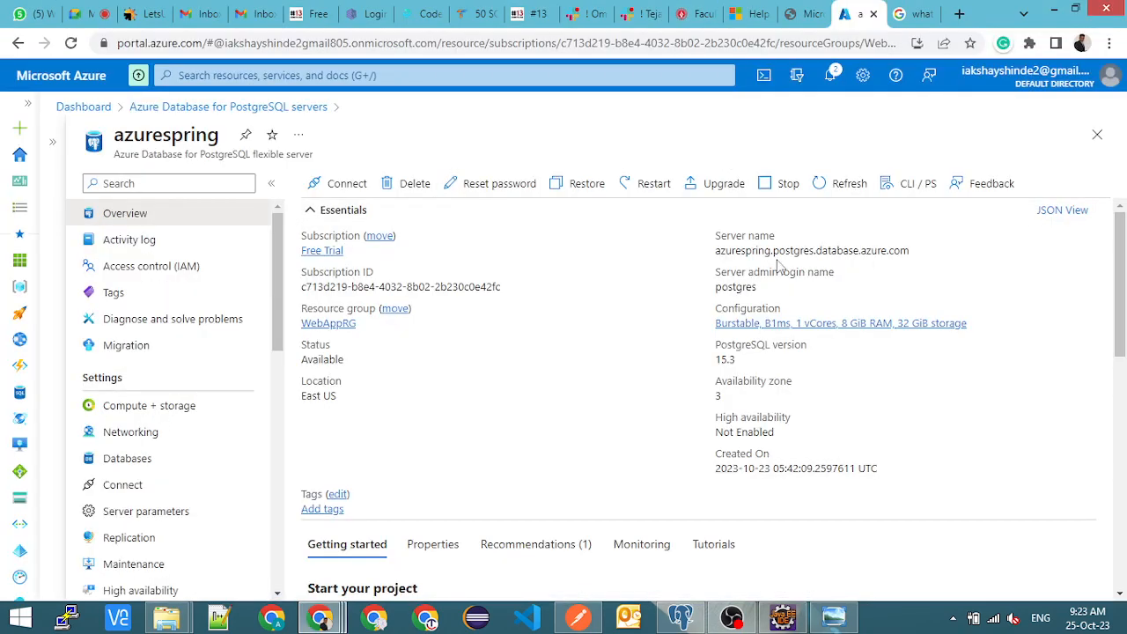
{"action": "mouse_move", "coordinate": [742, 254]}
{"action": "key", "text": "alt+Tab"}
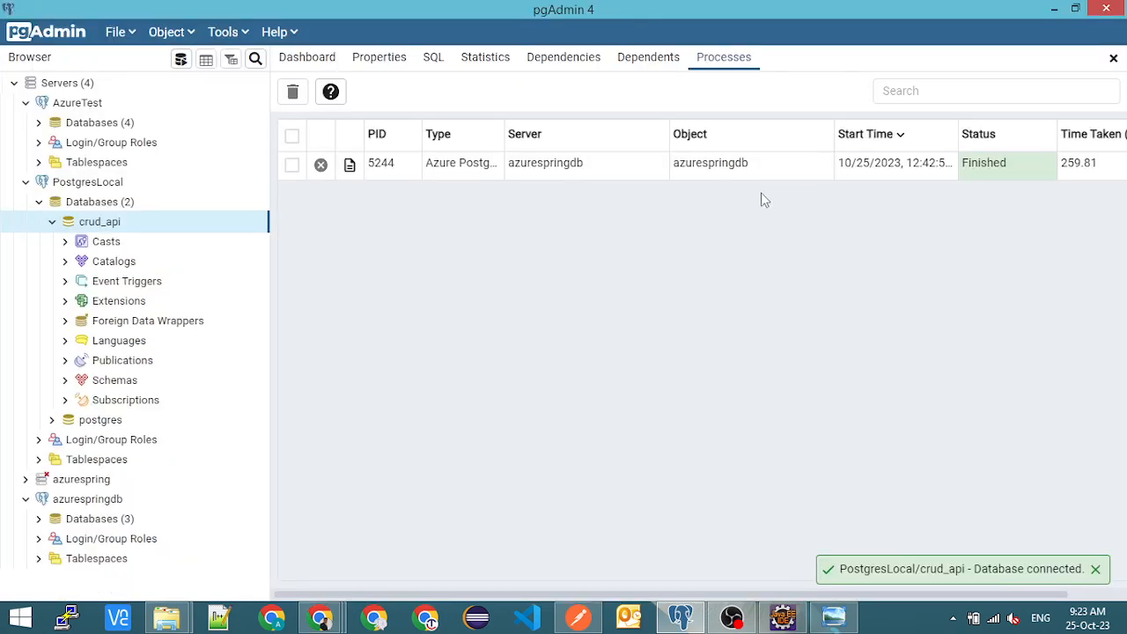
{"action": "key", "text": "alt+Tab"}
{"action": "key", "text": "alt+Tab"}
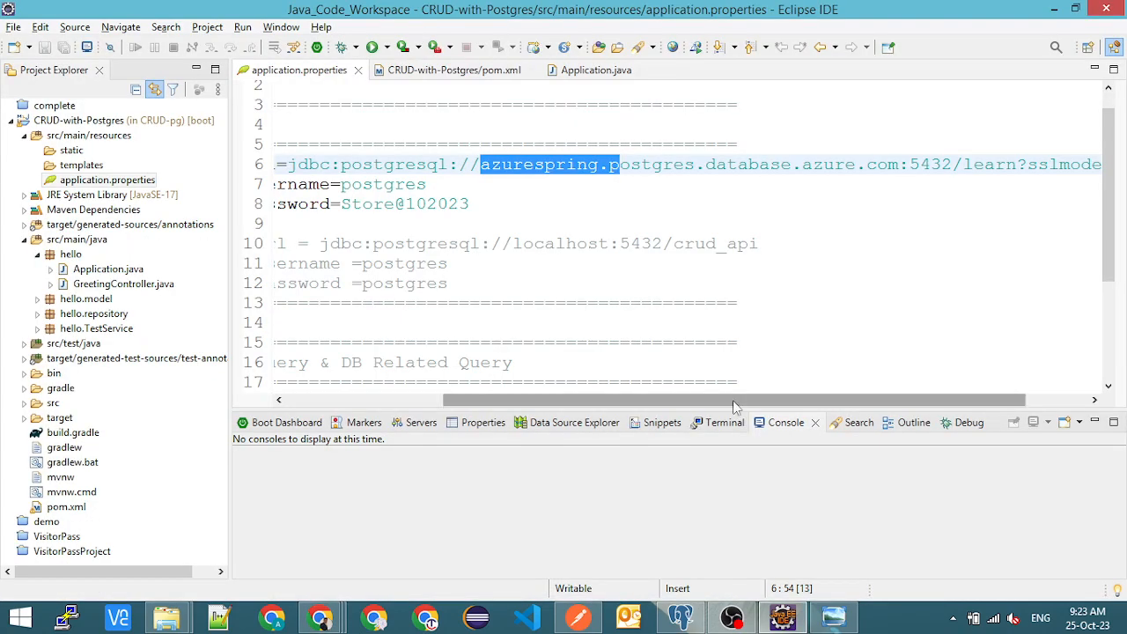
- Highlight port 5432 in the Azure datasource URL and close the DB10-3-Confirmation screenshot
{"action": "scroll", "coordinate": [718, 400], "scroll_direction": "right", "scroll_amount": 3}
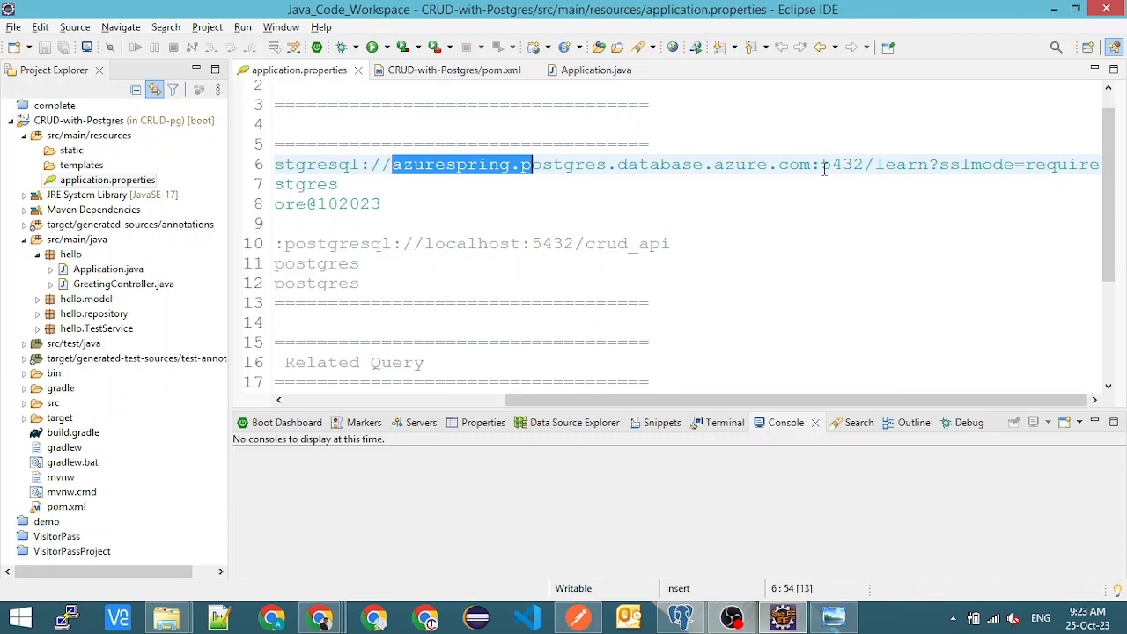
{"action": "left_click_drag", "start_coordinate": [821, 165], "coordinate": [865, 164]}
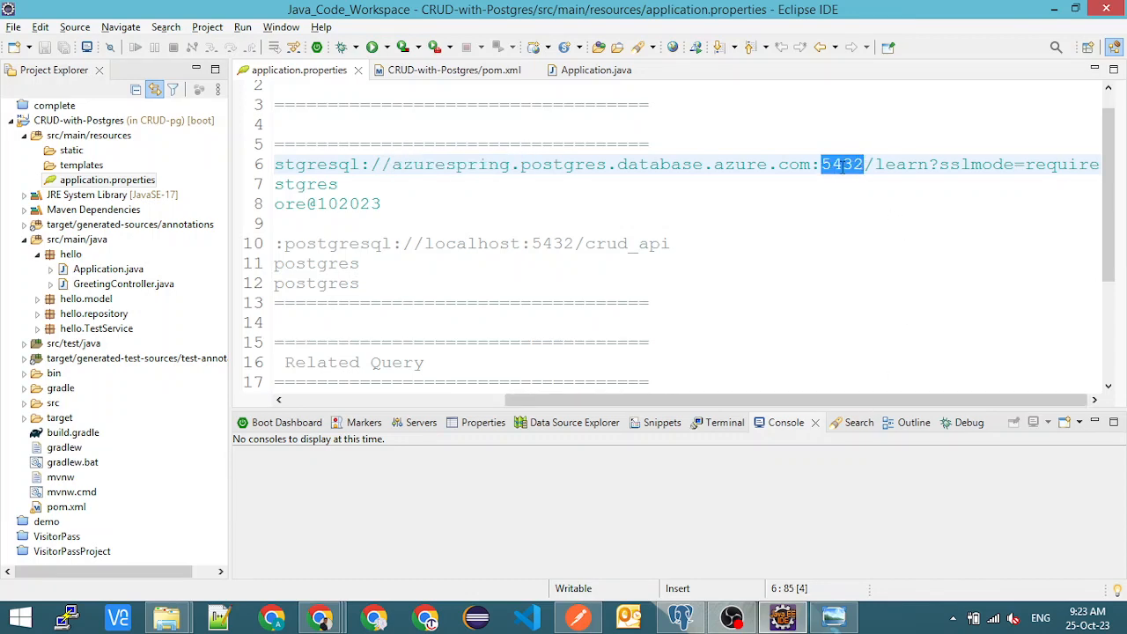
{"action": "left_click", "coordinate": [833, 617]}
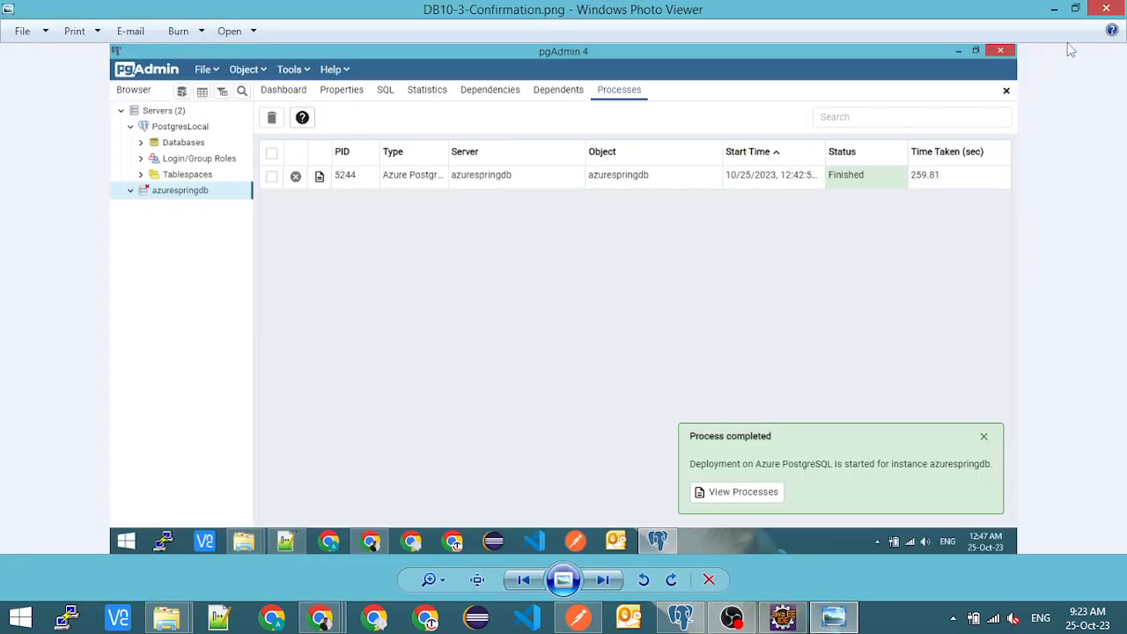
{"action": "left_click", "coordinate": [1105, 7]}
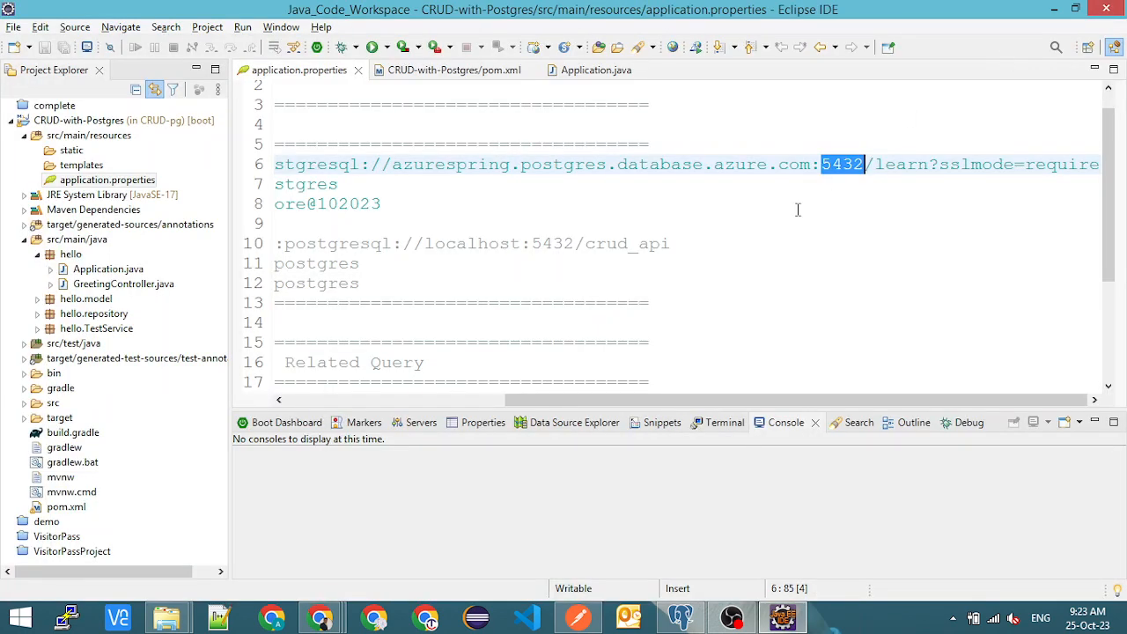
- Highlight the database name learn in the active Azure datasource URL, and switch to pgAdmin
{"action": "double_click", "coordinate": [892, 165]}
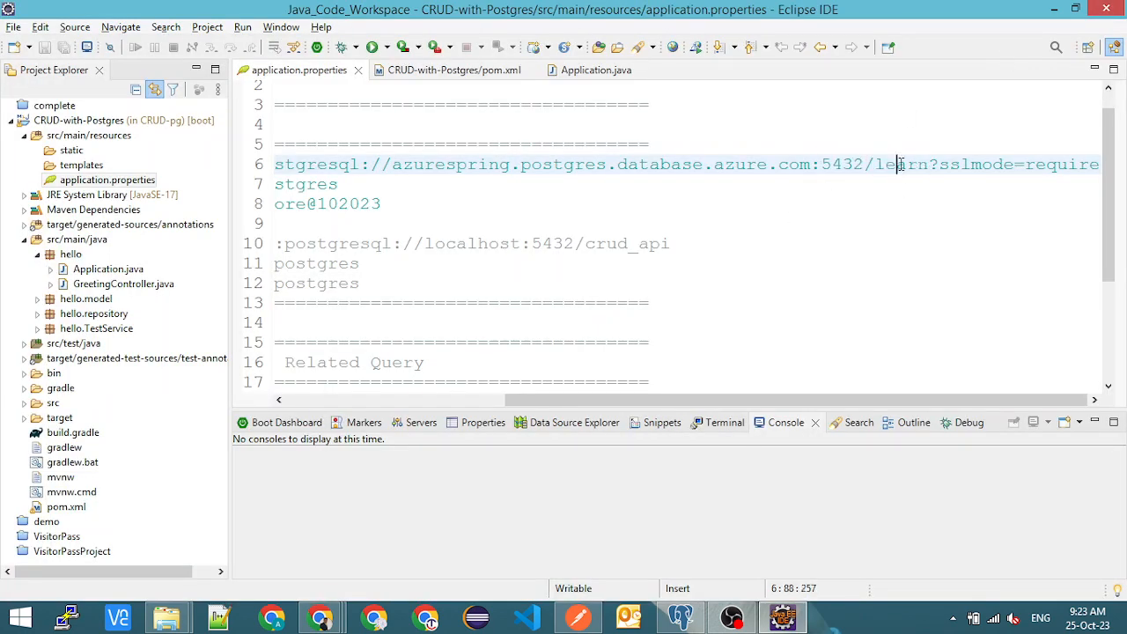
{"action": "double_click", "coordinate": [900, 164]}
{"action": "key", "text": "alt+Tab"}
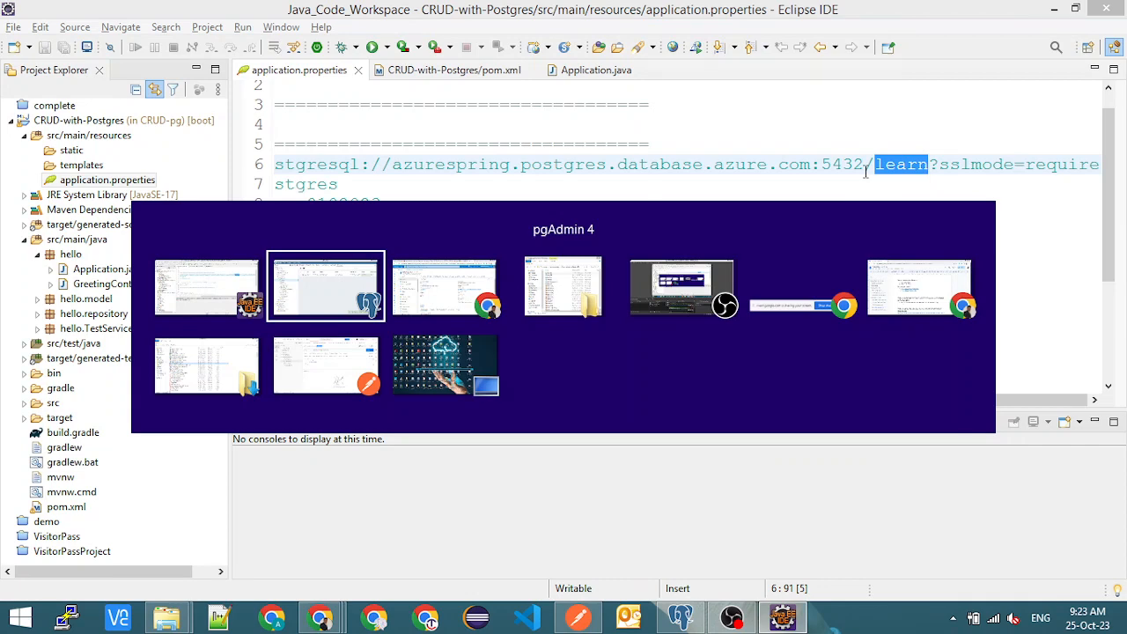
{"action": "key", "text": "alt+Tab"}
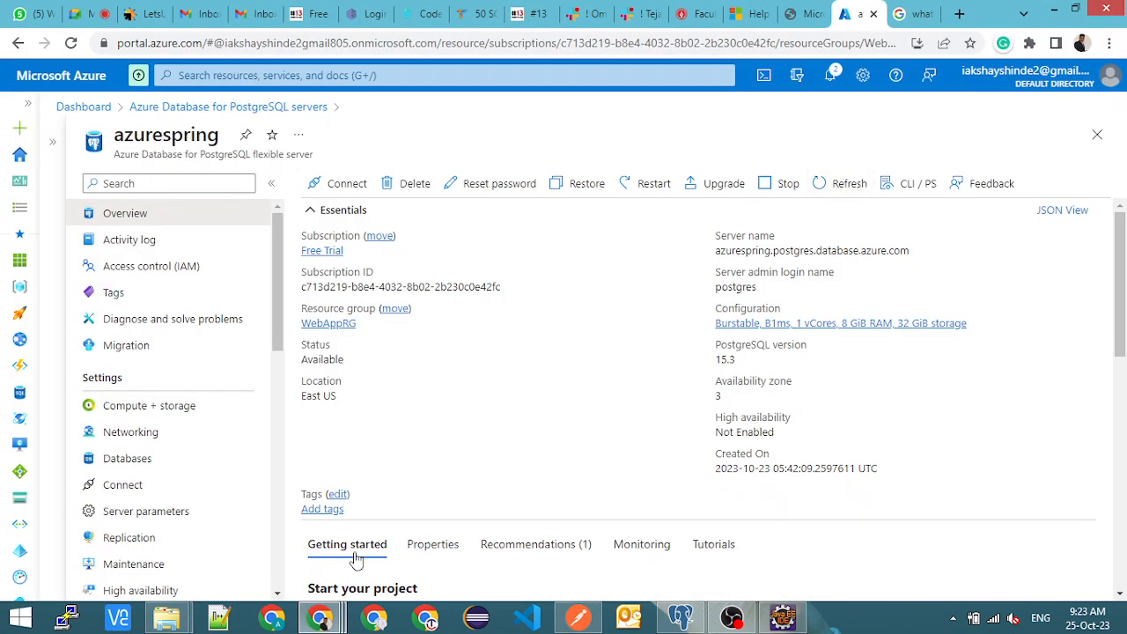
{"action": "left_click", "coordinate": [680, 616]}
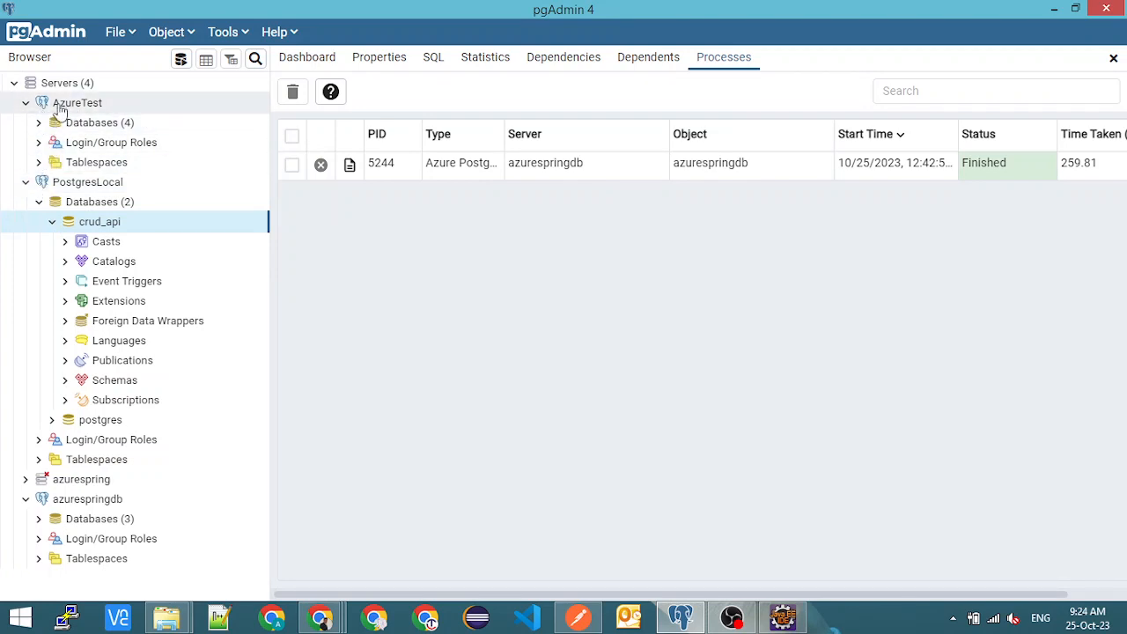
- Locate the learn database under the AzureTest server with PostgresLocal collapsed, and return to application.properties in Eclipse
{"action": "left_click", "coordinate": [26, 181]}
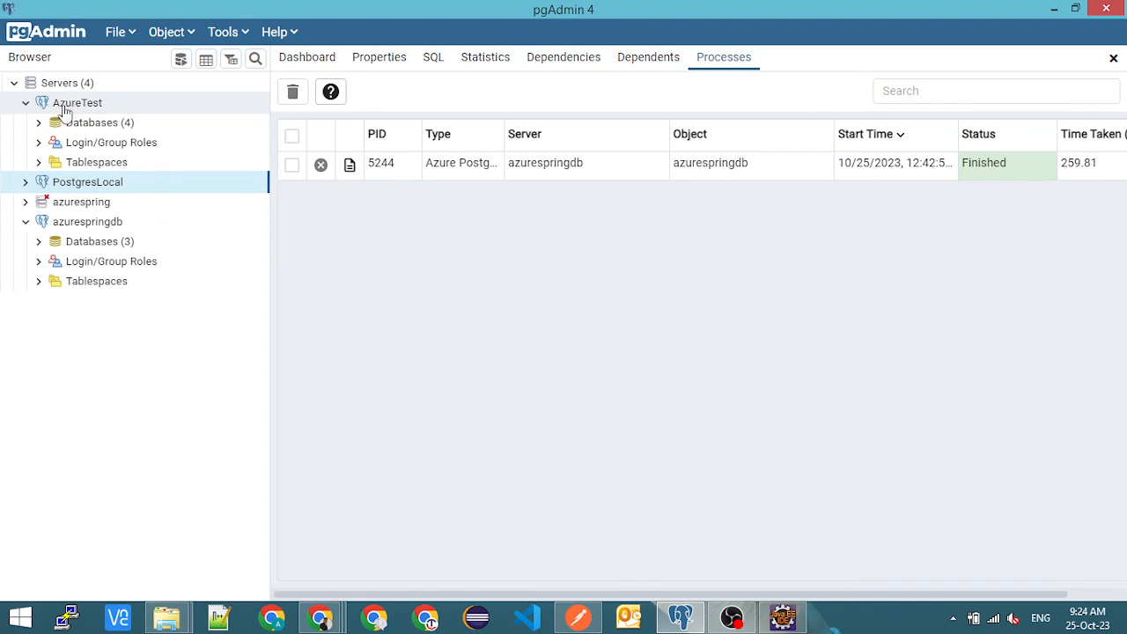
{"action": "left_click", "coordinate": [38, 123]}
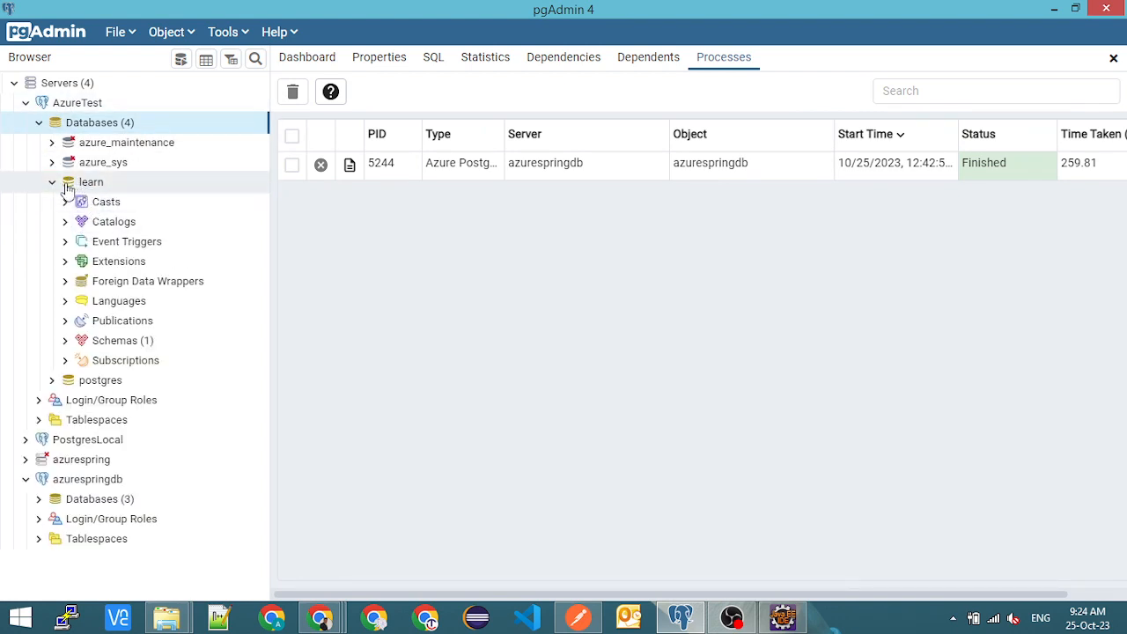
{"action": "left_click", "coordinate": [52, 182]}
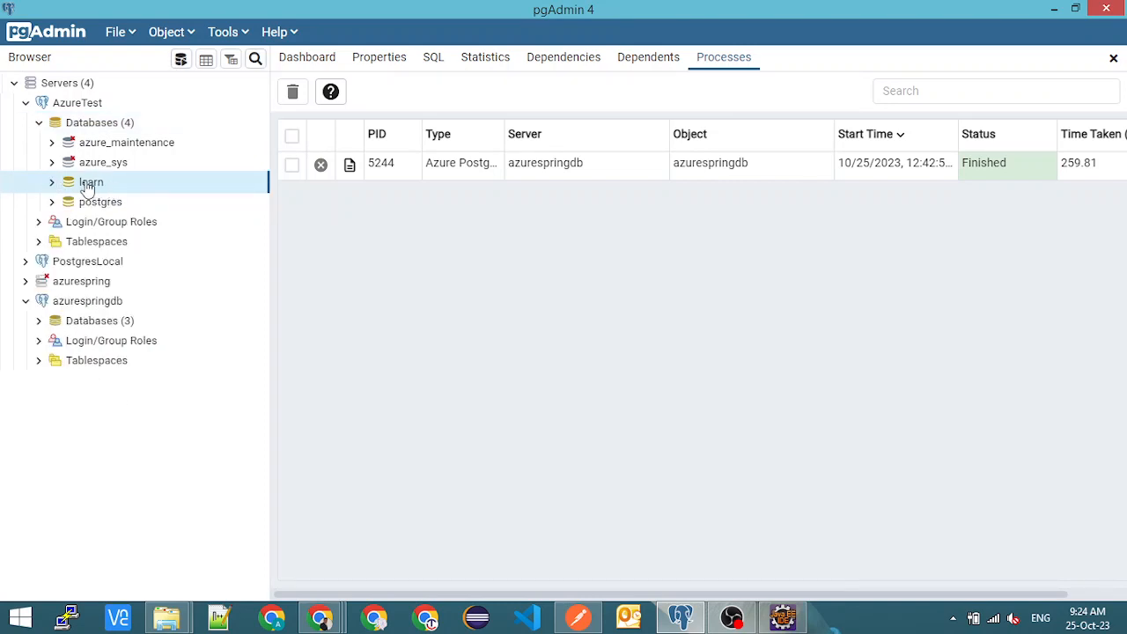
{"action": "key", "text": "alt+Tab"}
{"action": "key", "text": "alt+Tab"}
{"action": "key", "text": "Tab"}
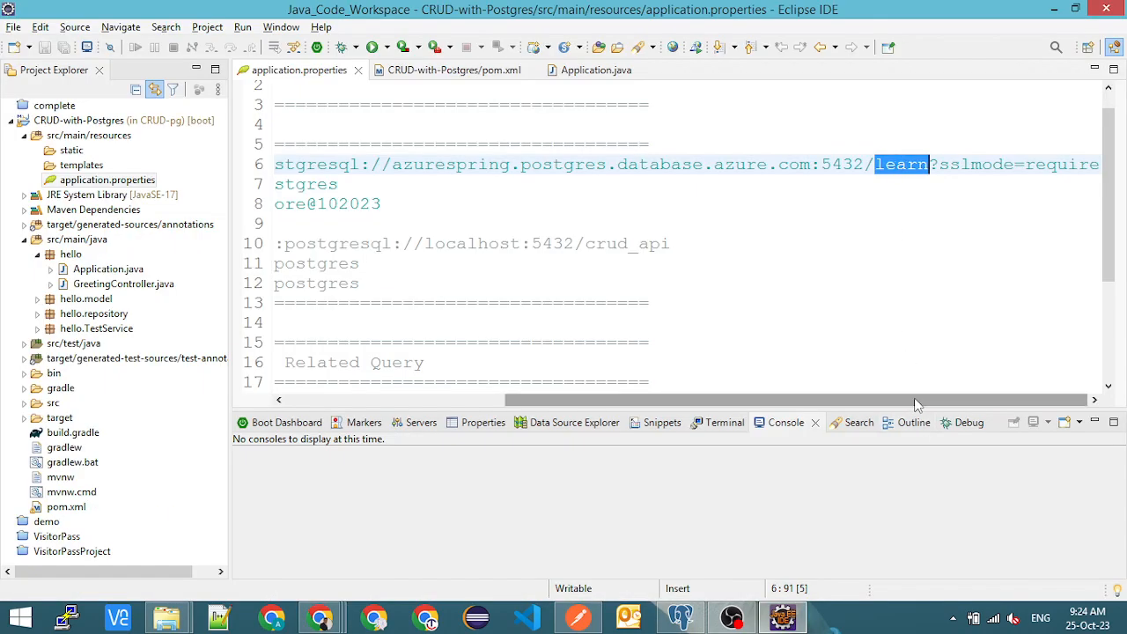
- Highlight the sslmode=require parameter at the end of the Azure datasource URL
{"action": "left_click_drag", "start_coordinate": [939, 167], "coordinate": [1102, 160]}
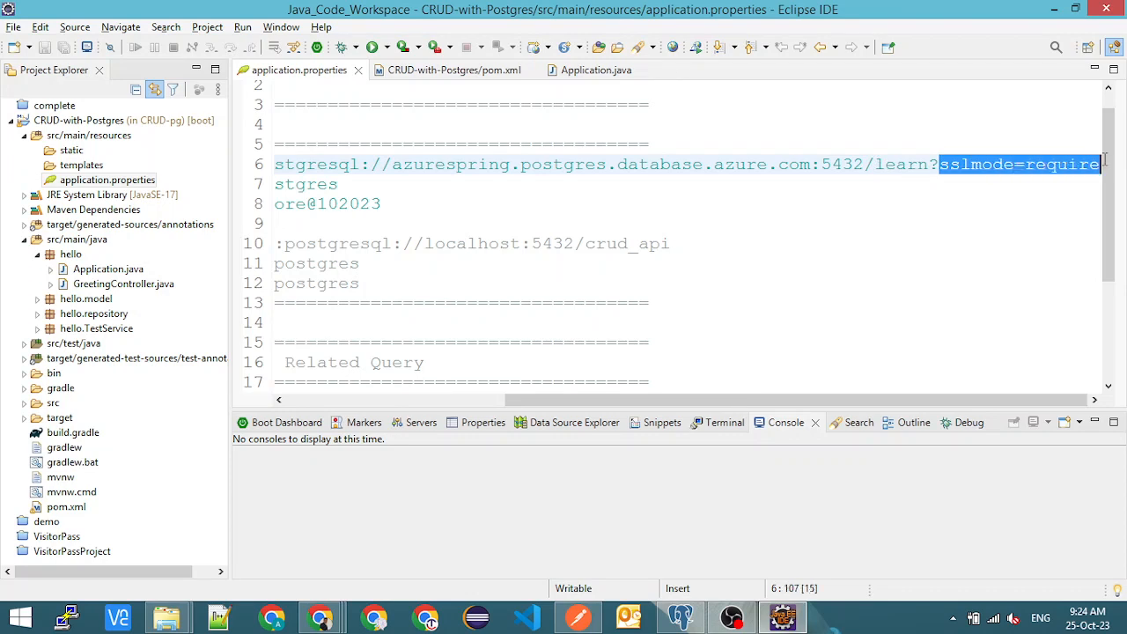
{"action": "double_click", "coordinate": [959, 164]}
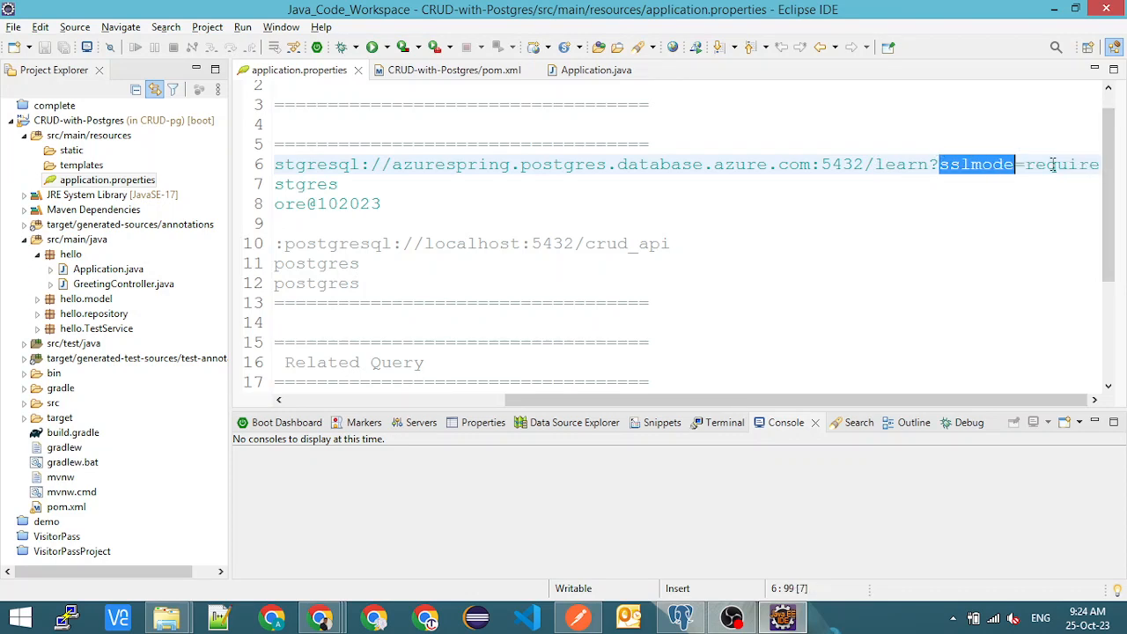
{"action": "double_click", "coordinate": [1056, 164]}
{"action": "double_click", "coordinate": [968, 164]}
- Review the datasource credentials and the Hibernate and JPA settings in application.properties
{"action": "left_click_drag", "start_coordinate": [916, 394], "coordinate": [695, 396]}
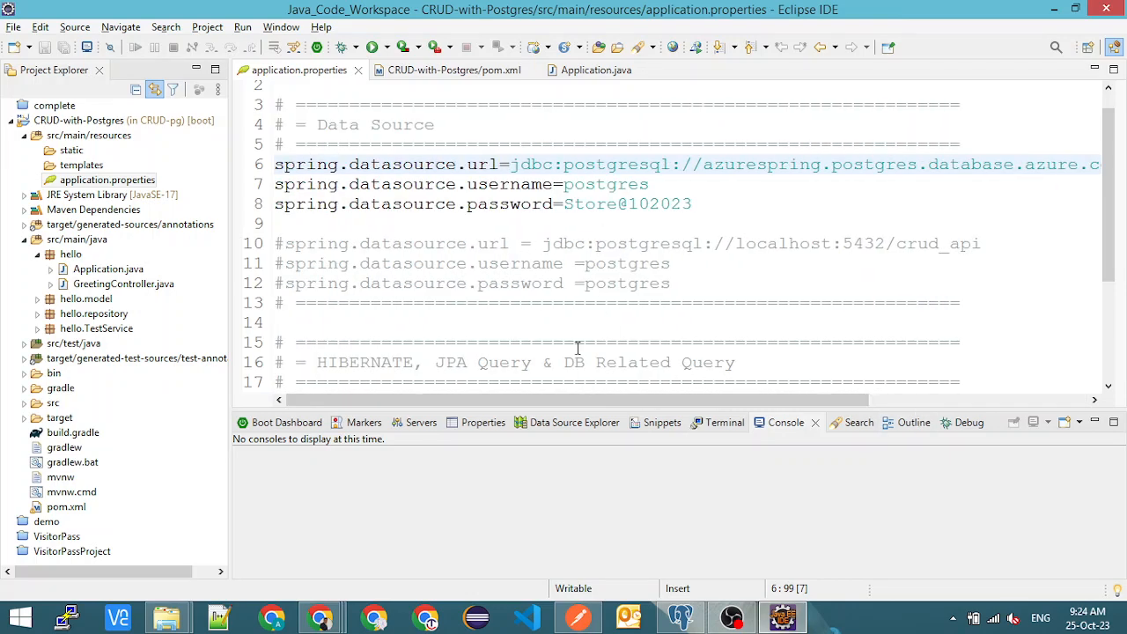
{"action": "scroll", "coordinate": [709, 272], "scroll_direction": "up", "scroll_amount": 1}
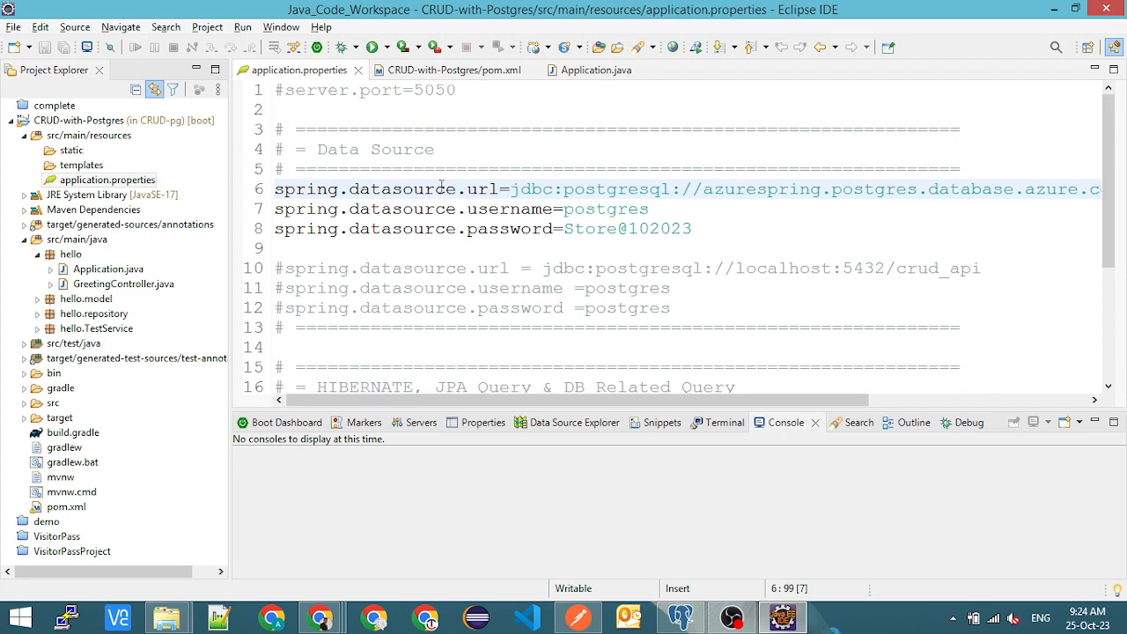
{"action": "key", "text": "alt+Tab"}
{"action": "scroll", "coordinate": [483, 297], "scroll_direction": "down", "scroll_amount": 3}
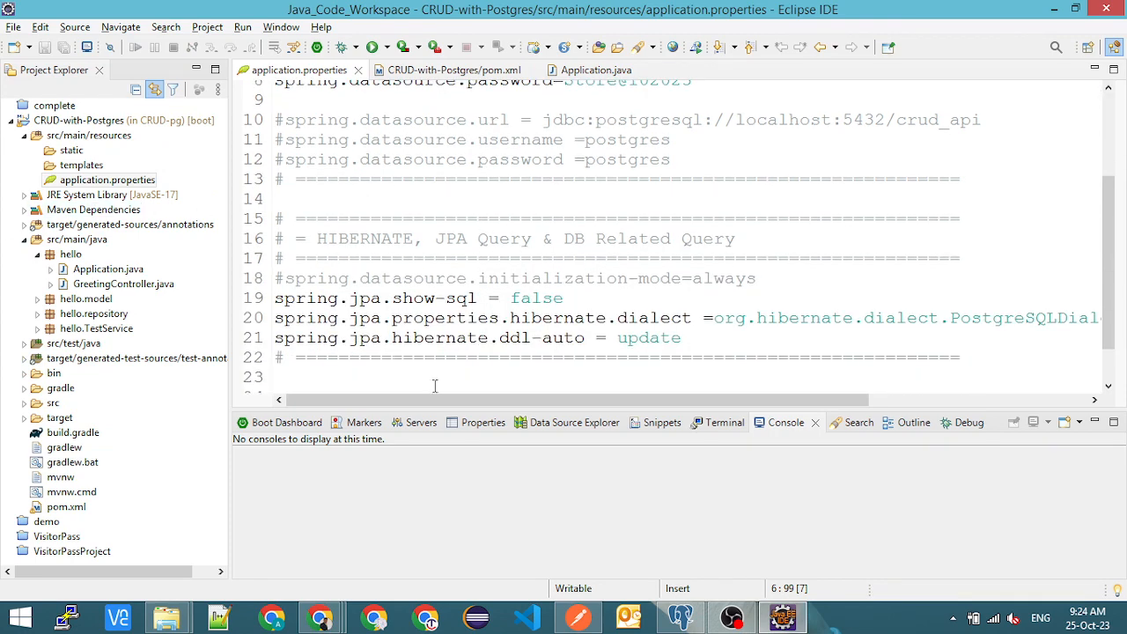
- Enlarge the lower pane and start the local CRUD-with-Postgres application from the Boot Dashboard
{"action": "left_click_drag", "start_coordinate": [458, 410], "coordinate": [462, 349]}
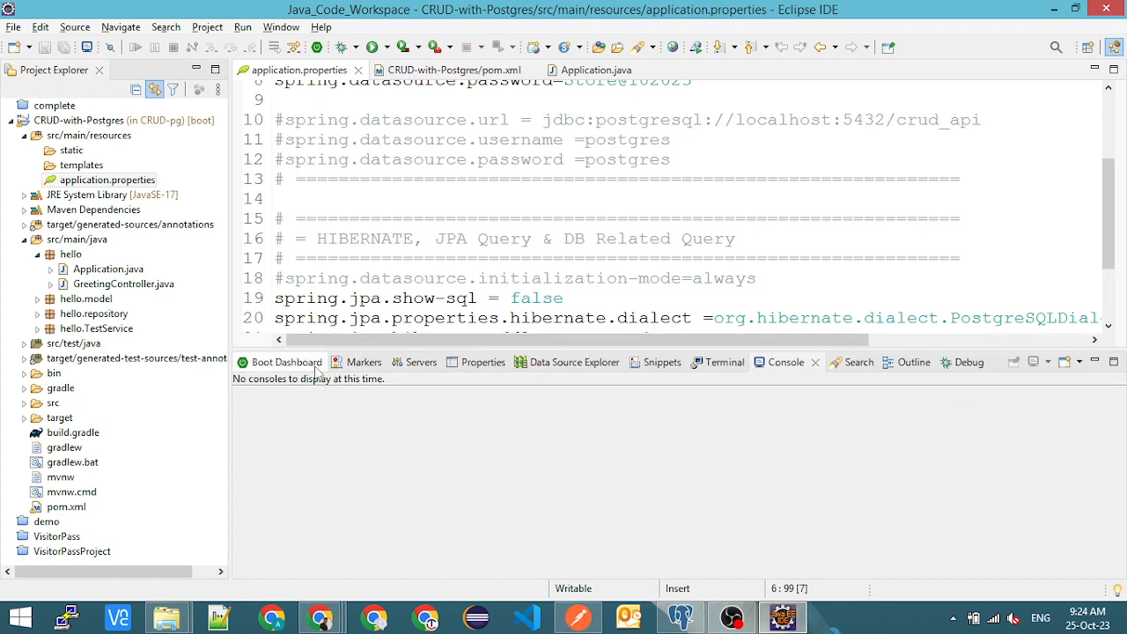
{"action": "left_click", "coordinate": [300, 363]}
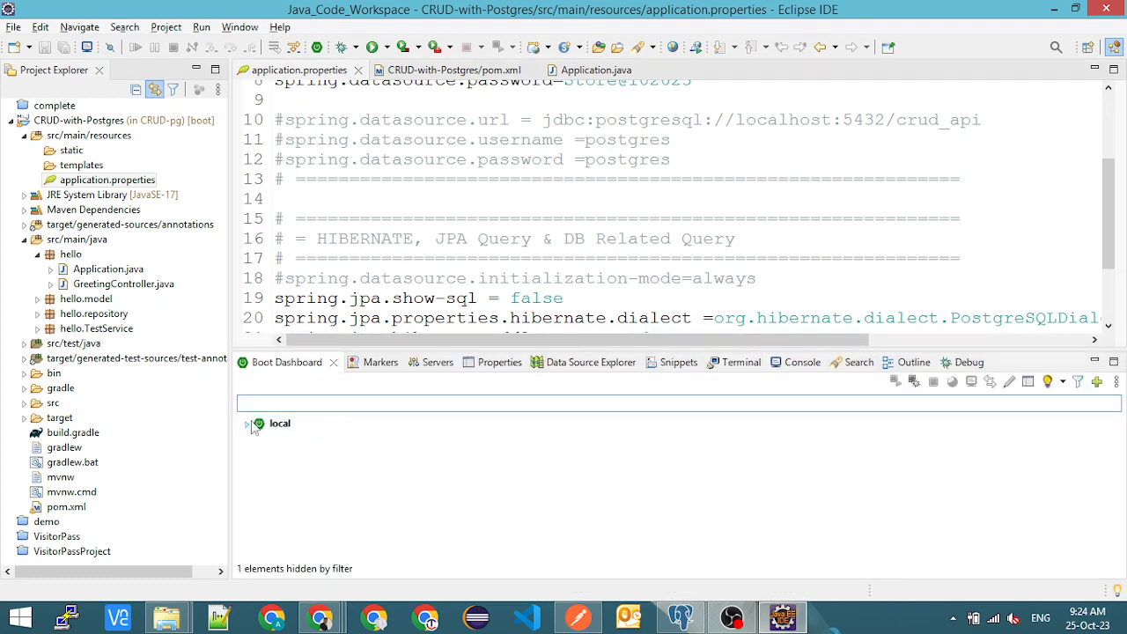
{"action": "left_click", "coordinate": [247, 424]}
{"action": "left_click", "coordinate": [316, 438]}
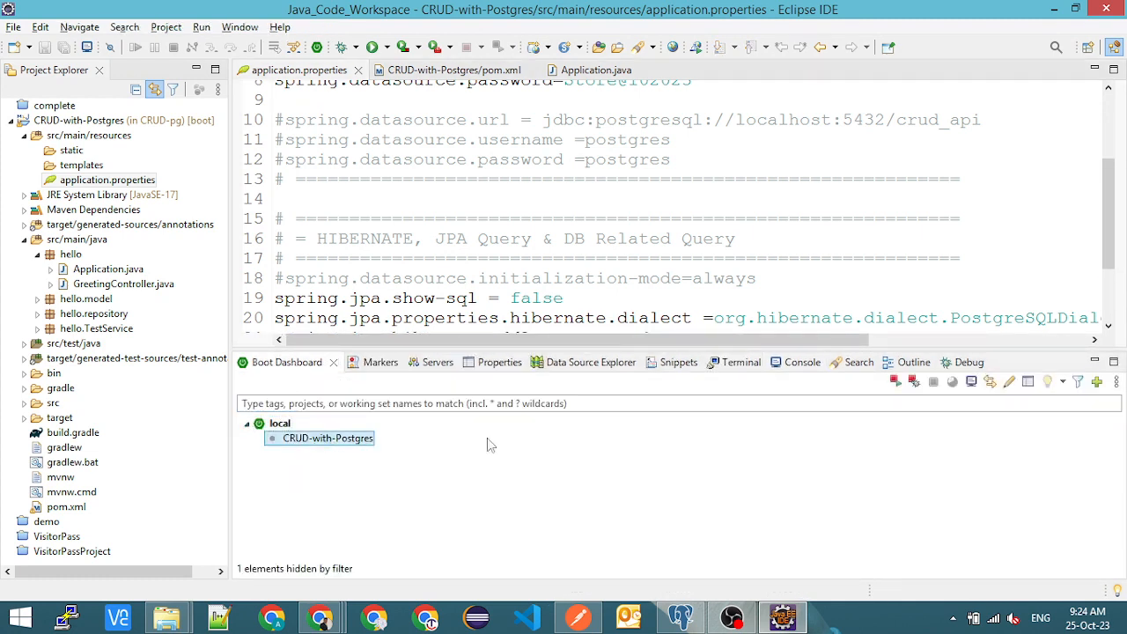
{"action": "left_click", "coordinate": [913, 382]}
{"action": "left_click", "coordinate": [754, 241]}
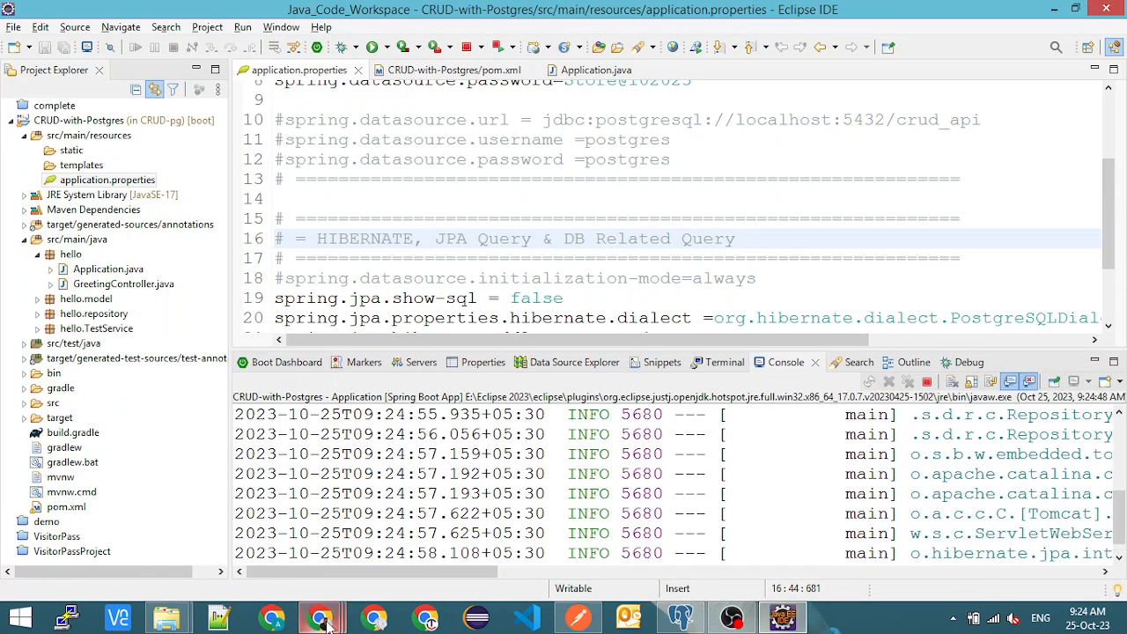
- Switch to the Chrome window with Azure Notes and open localhost:8080 in a new tab
{"action": "mouse_move", "coordinate": [319, 616]}
{"action": "left_click", "coordinate": [321, 529]}
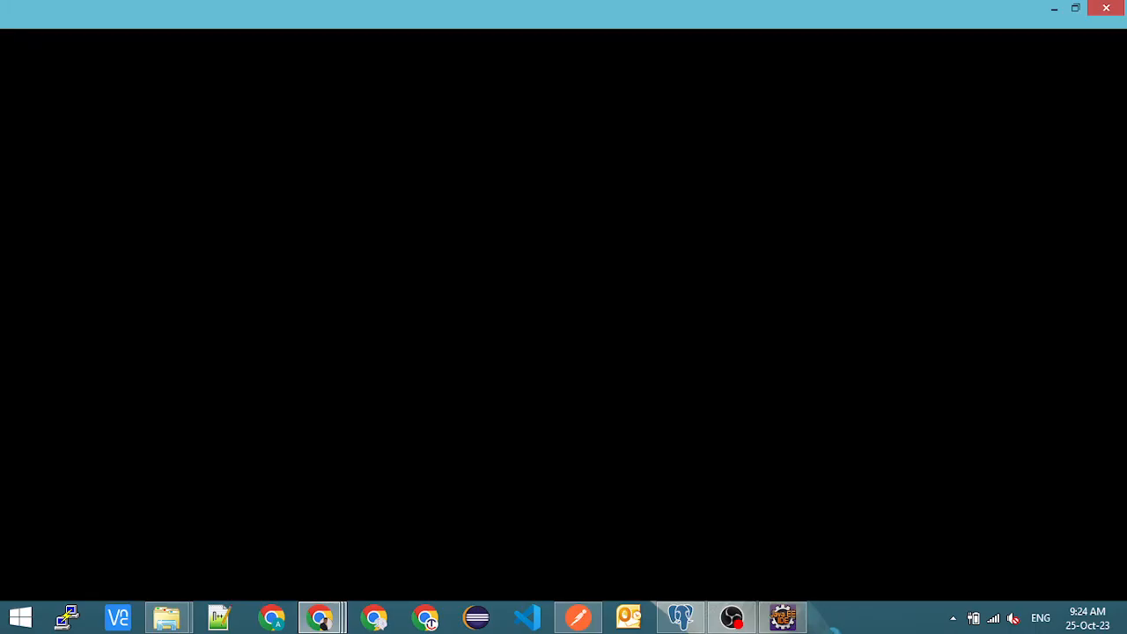
{"action": "left_click", "coordinate": [226, 14]}
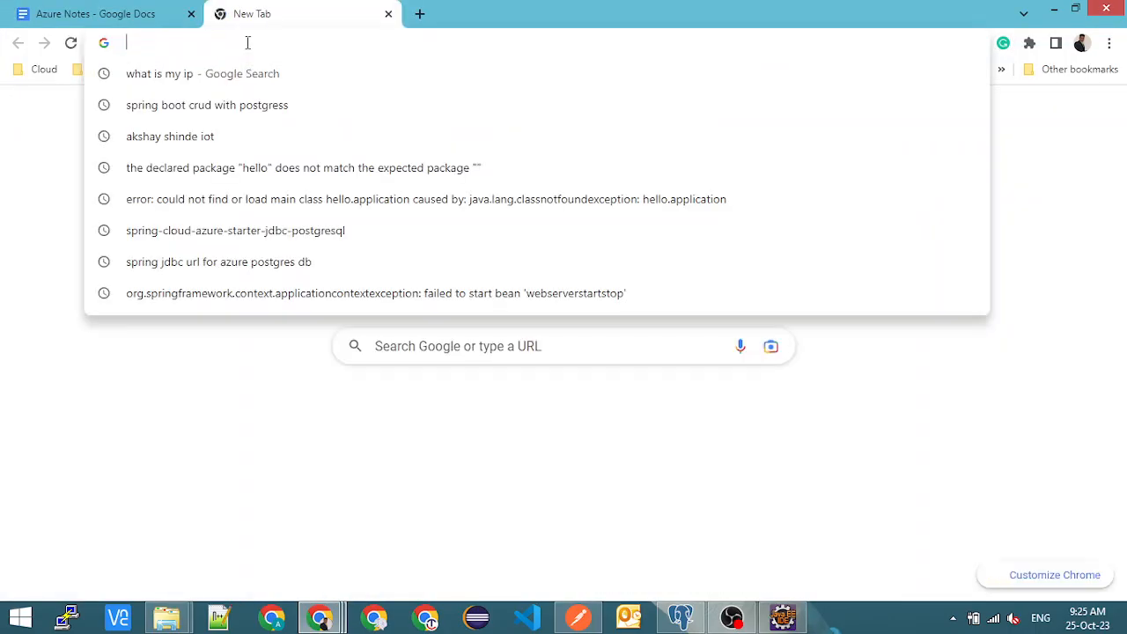
{"action": "type", "text": "lo"}
{"action": "key", "text": "Return"}
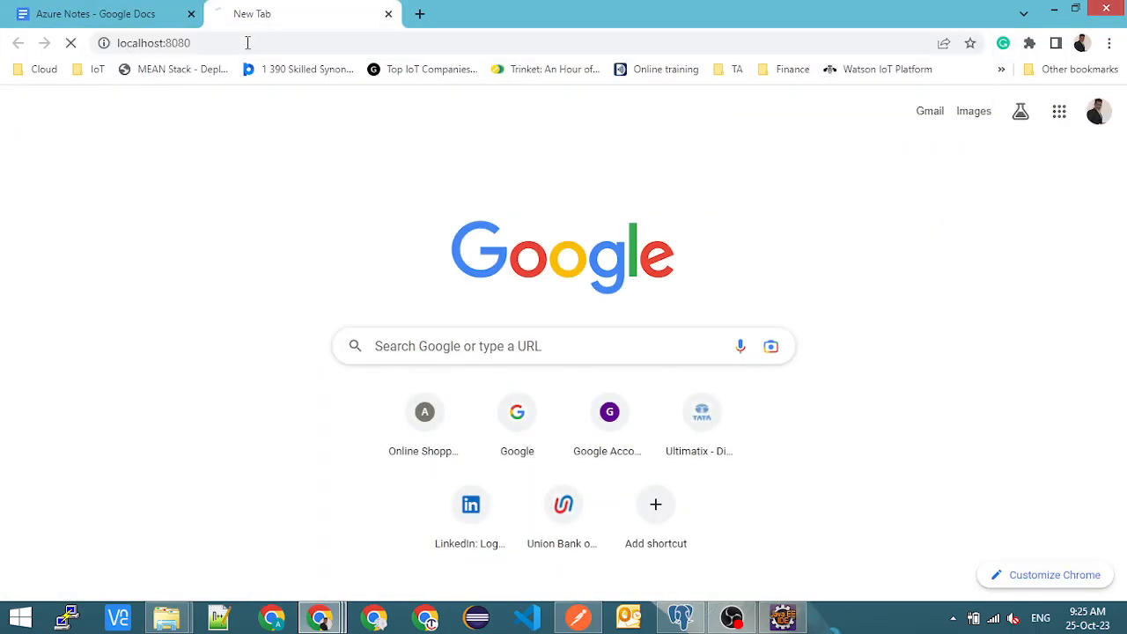
- Check the application's startup log in Eclipse, and reload localhost:8080 in Chrome
{"action": "key", "text": "alt+Tab"}
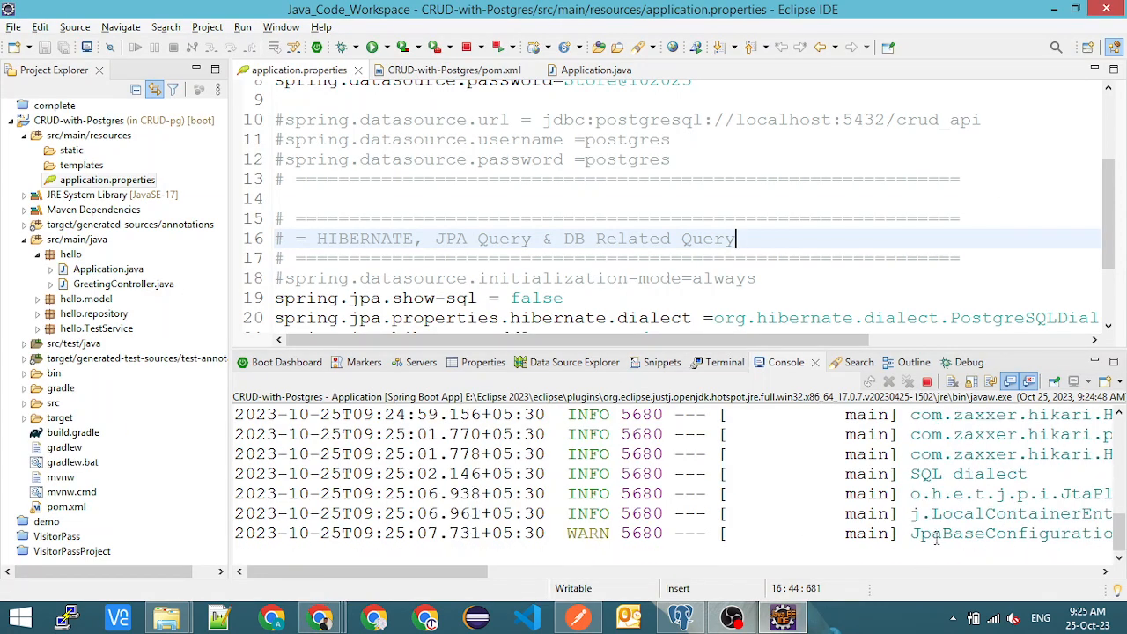
{"action": "key", "text": "alt+Tab"}
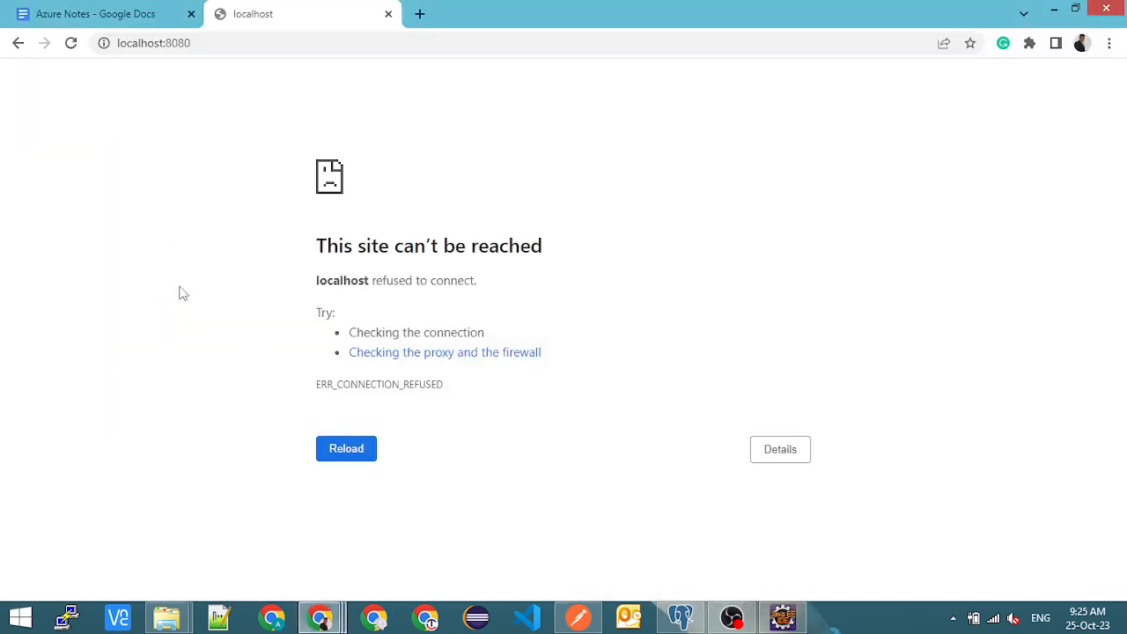
{"action": "left_click", "coordinate": [221, 42]}
{"action": "key", "text": "Return"}
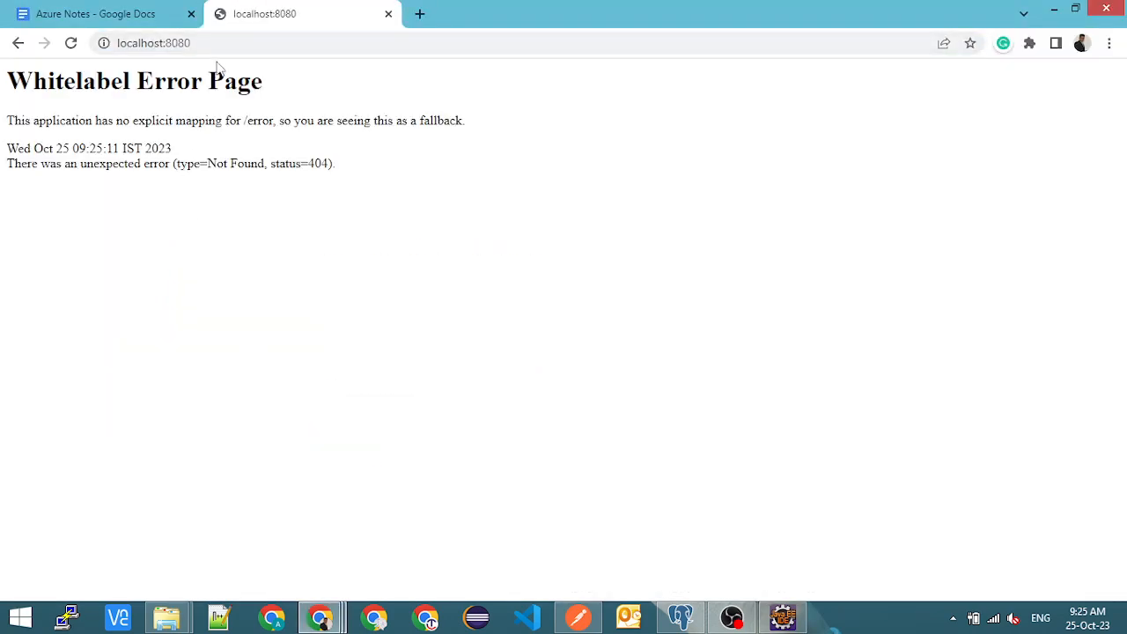
- Open the application's store endpoint at localhost:8080/store/
{"action": "left_click", "coordinate": [229, 43]}
{"action": "left_click", "coordinate": [238, 41]}
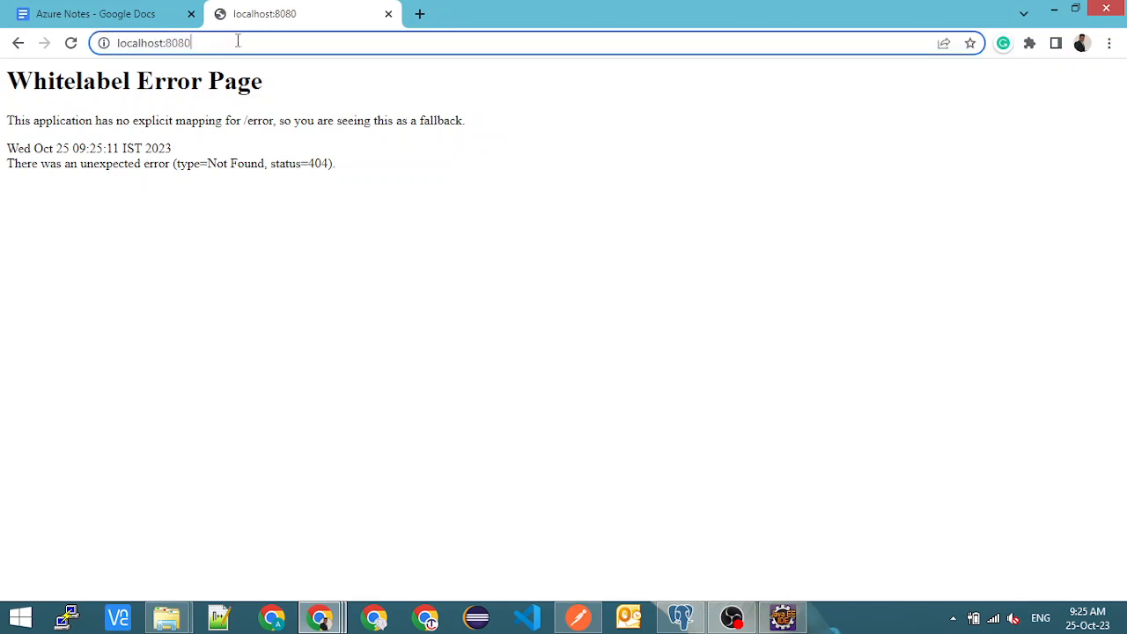
{"action": "type", "text": "/store"}
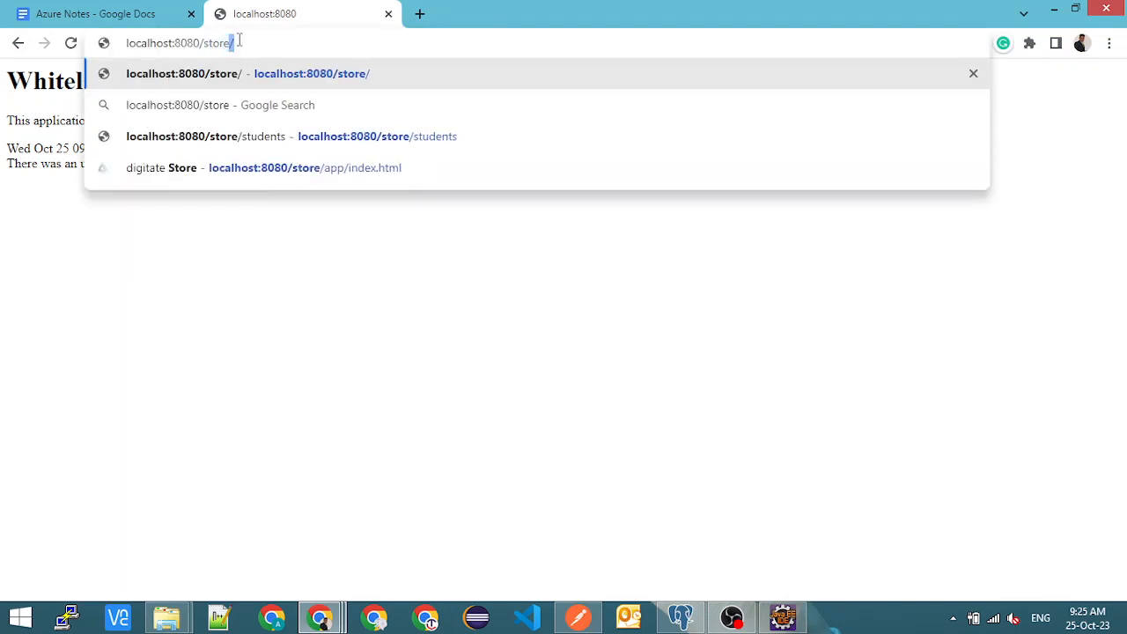
{"action": "key", "text": "Return"}
- Open the student list endpoint at localhost:8080/store/students
{"action": "left_click", "coordinate": [241, 42]}
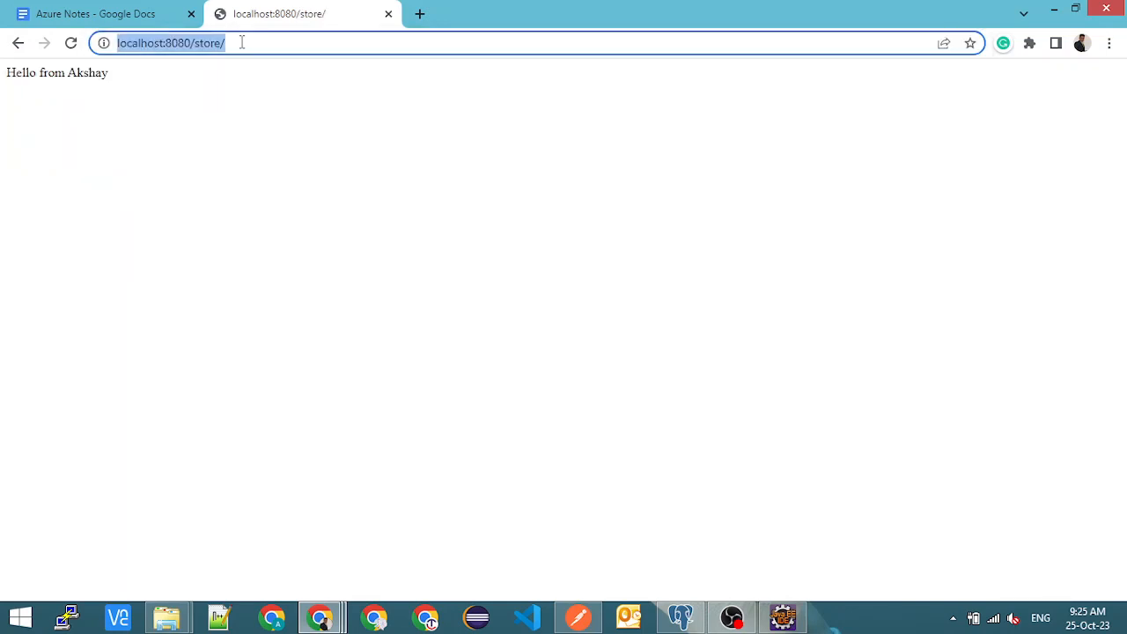
{"action": "left_click", "coordinate": [241, 43]}
{"action": "type", "text": "st"}
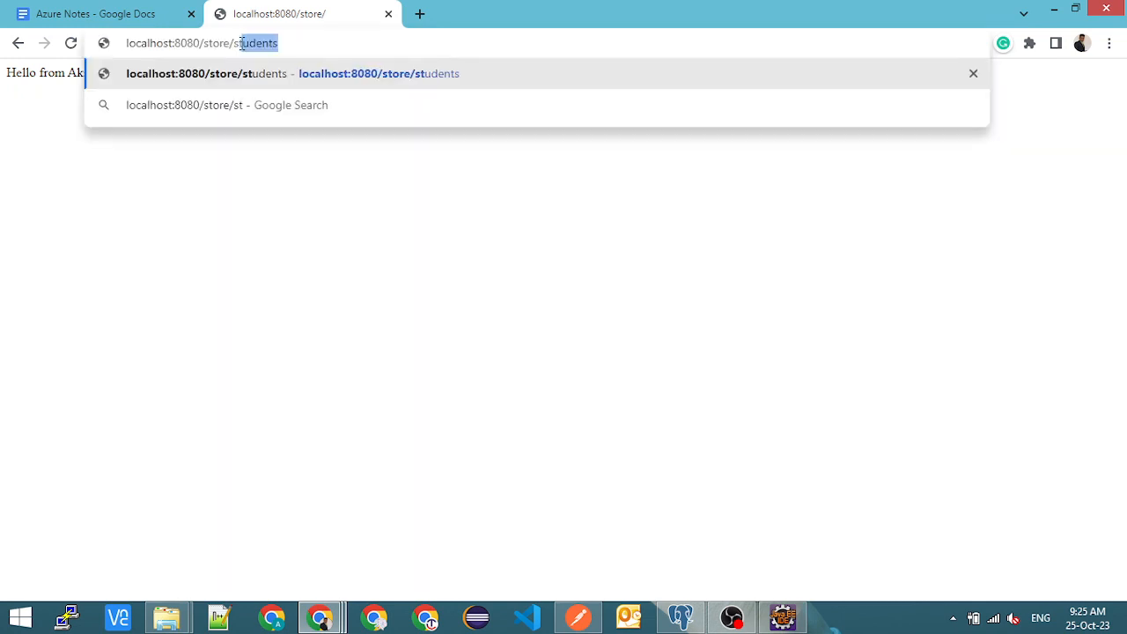
{"action": "type", "text": "udents"}
{"action": "key", "text": "Return"}
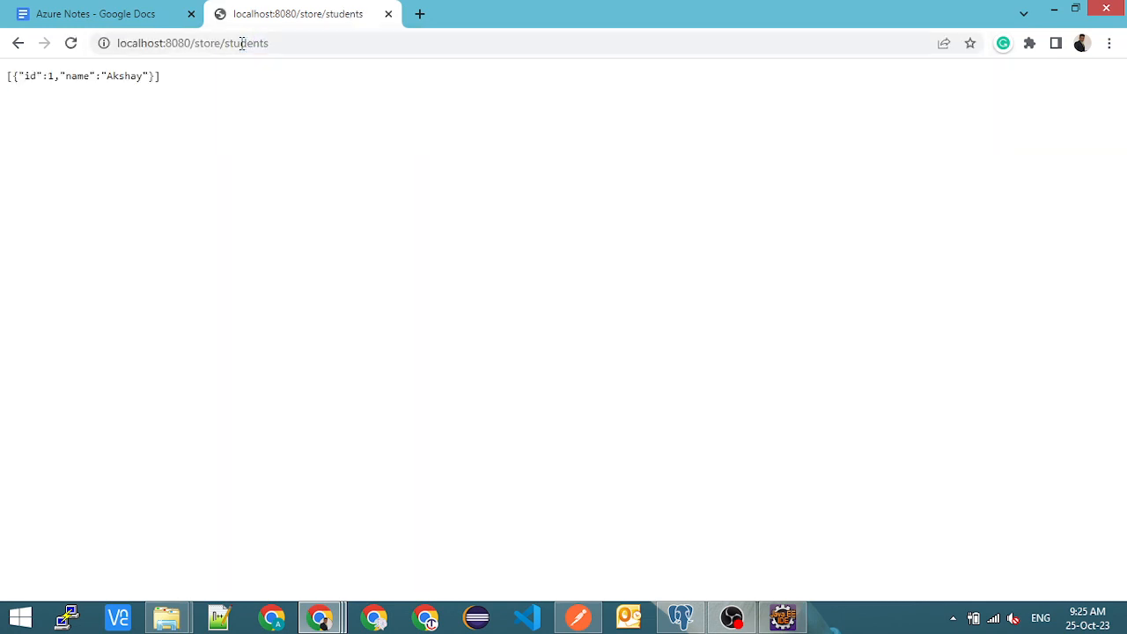
- Highlight the student record in the JSON response of the students endpoint
{"action": "left_click_drag", "start_coordinate": [107, 76], "coordinate": [162, 77]}
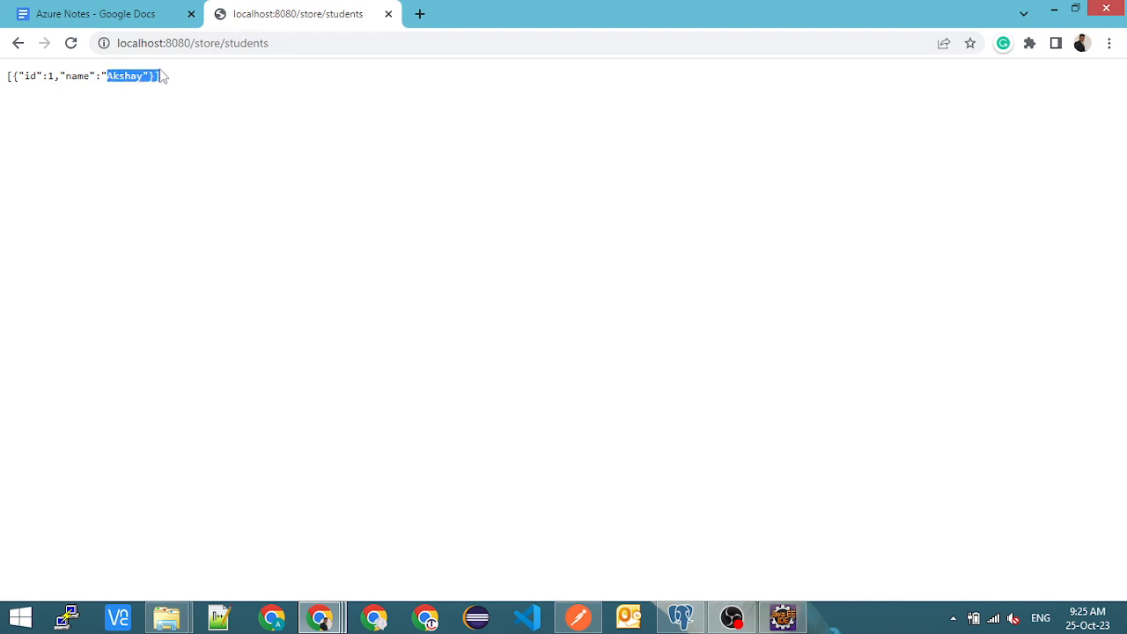
{"action": "key", "text": "alt+Tab"}
{"action": "key", "text": "alt+Tab"}
{"action": "left_click_drag", "start_coordinate": [174, 89], "coordinate": [15, 79]}
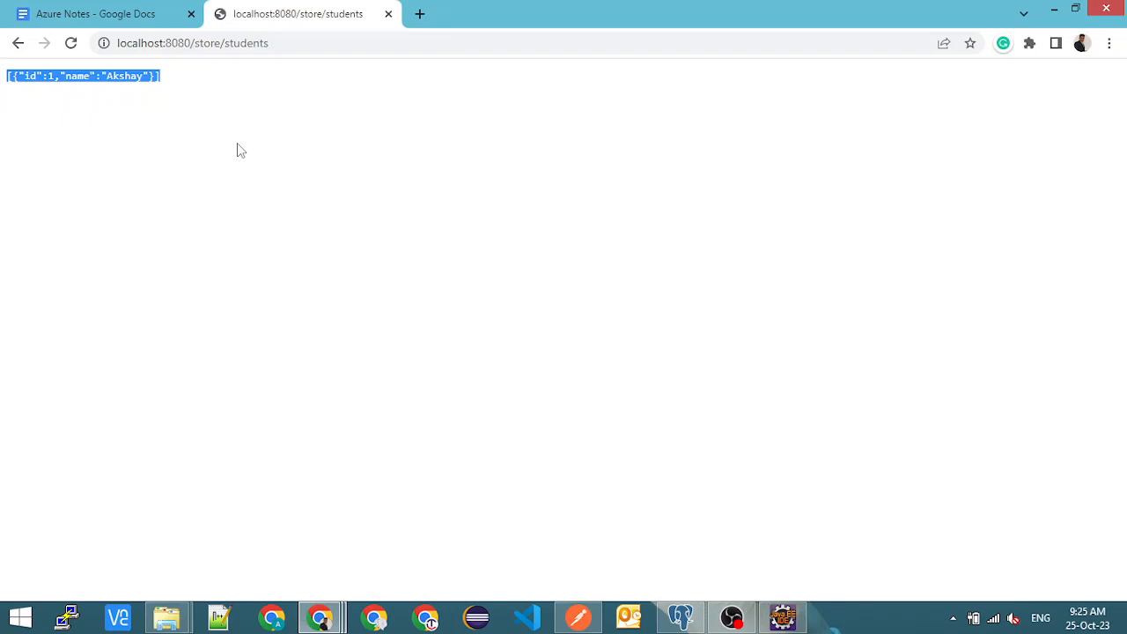
- Switch to pgAdmin and open a query editor on the AzureTest server's learn database
{"action": "key", "text": "alt+Tab"}
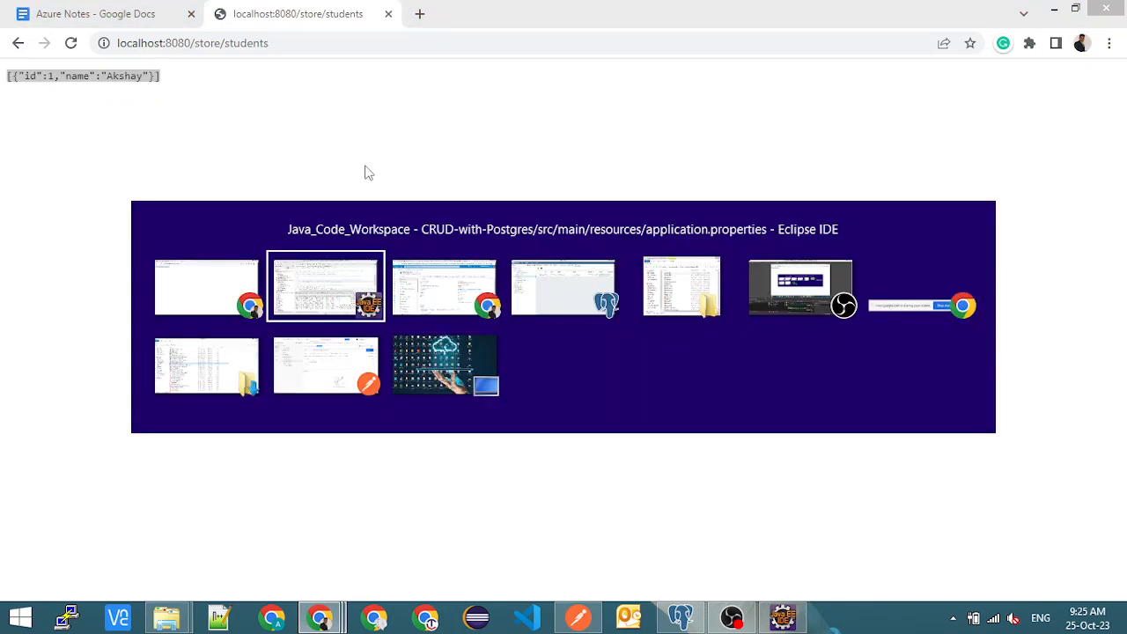
{"action": "key", "text": "alt+Tab"}
{"action": "key", "text": "alt+Tab"}
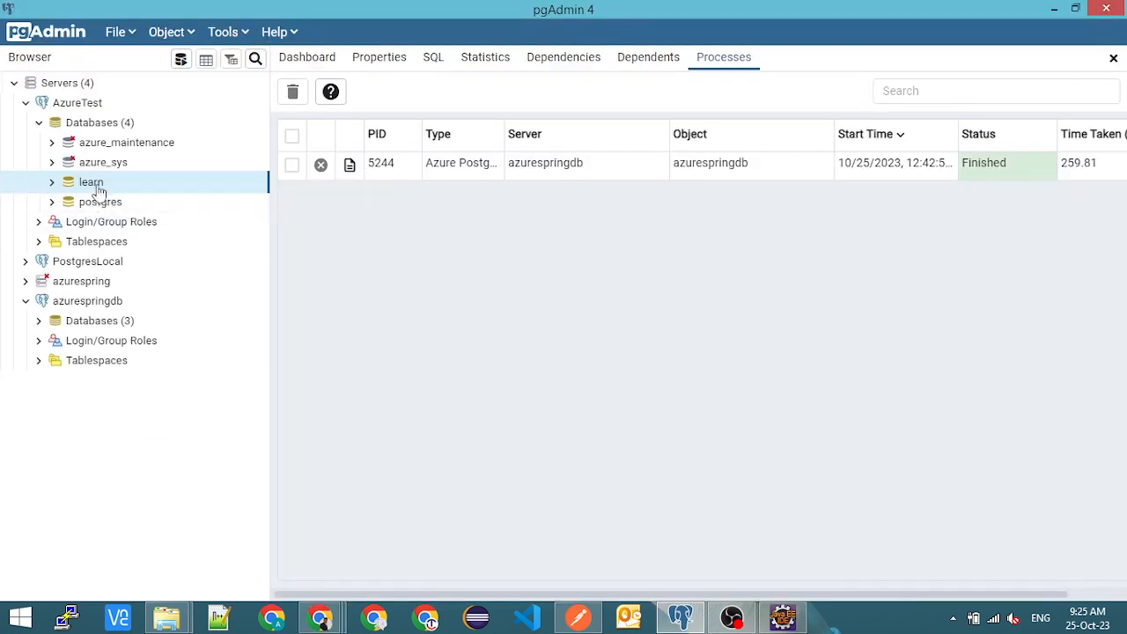
{"action": "right_click", "coordinate": [99, 190]}
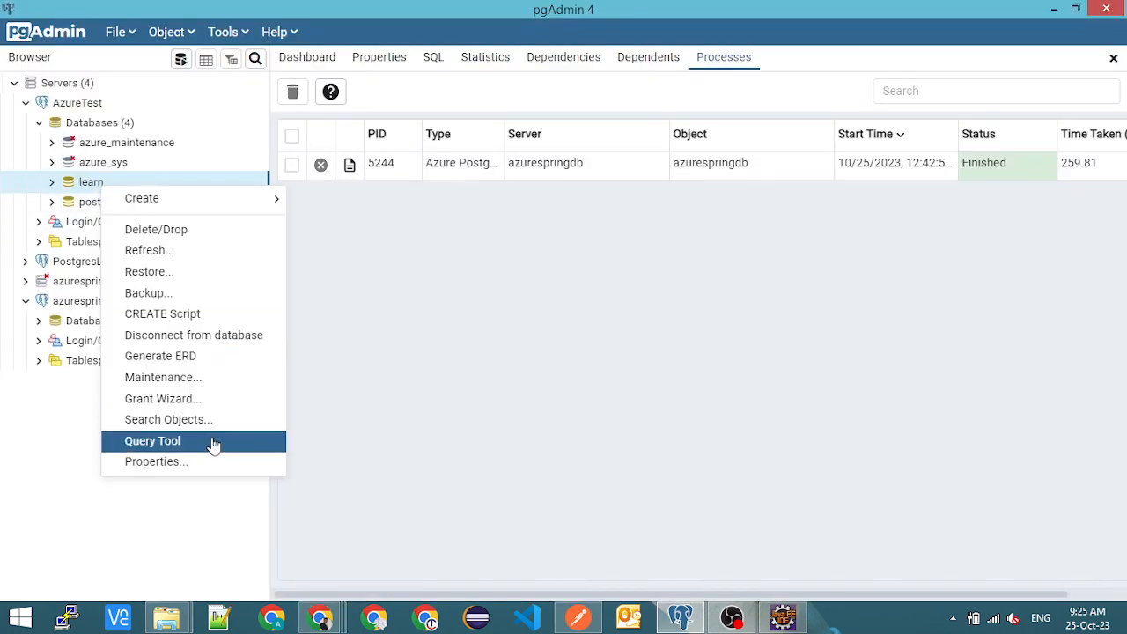
{"action": "key", "text": "Return"}
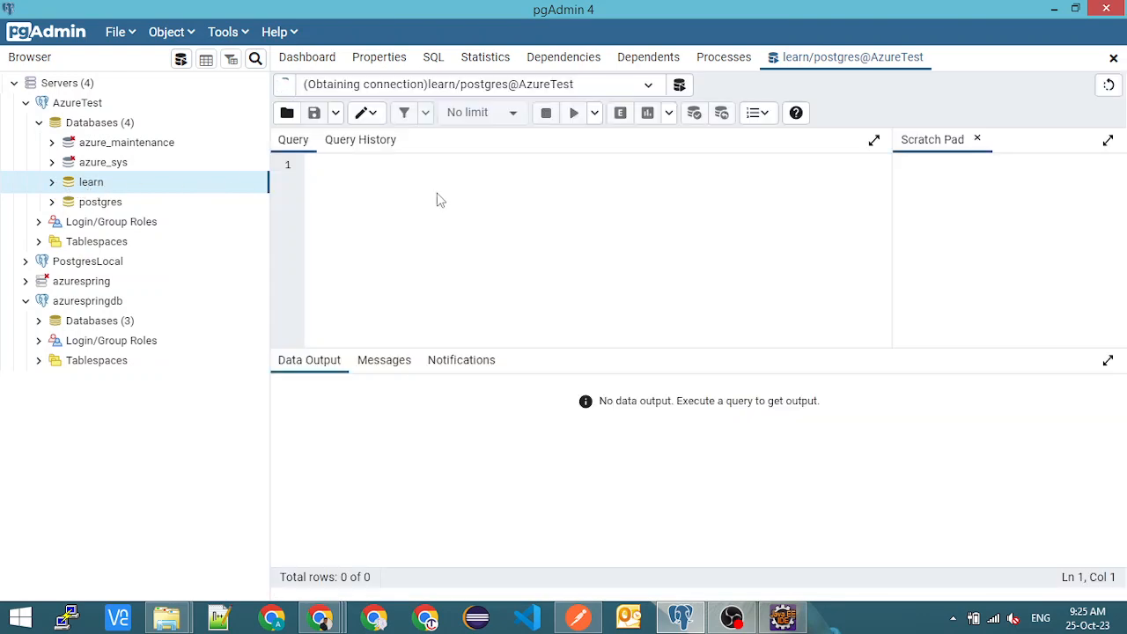
- Query all rows of the students table with select * from students, and return to the endpoint's response in Chrome
{"action": "type", "text": "select * from "}
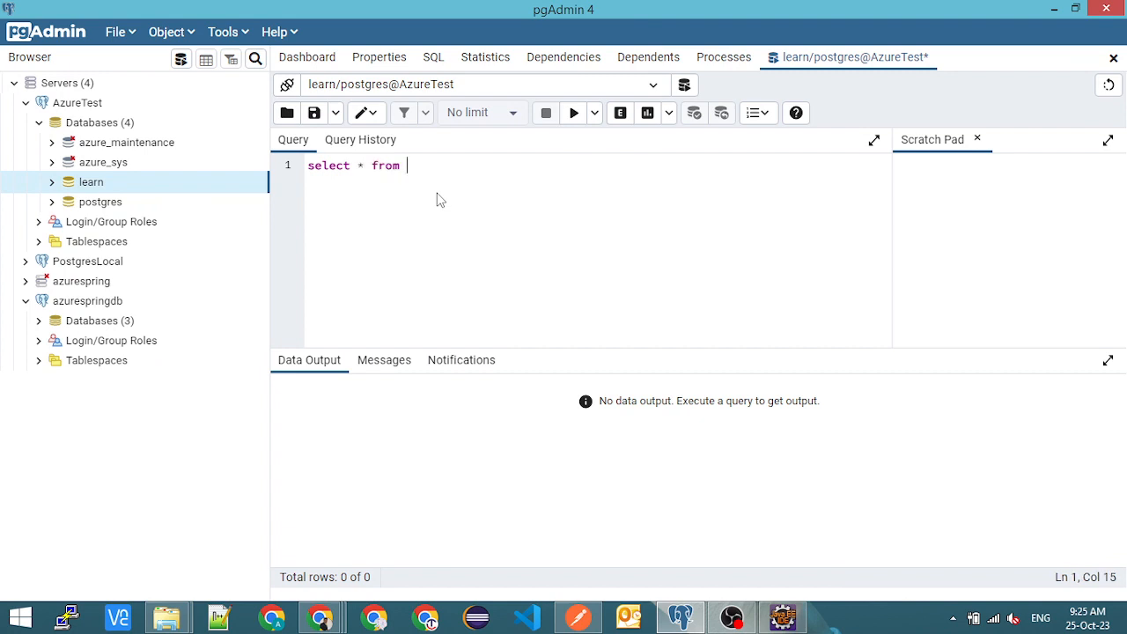
{"action": "type", "text": "students"}
{"action": "left_click", "coordinate": [573, 112]}
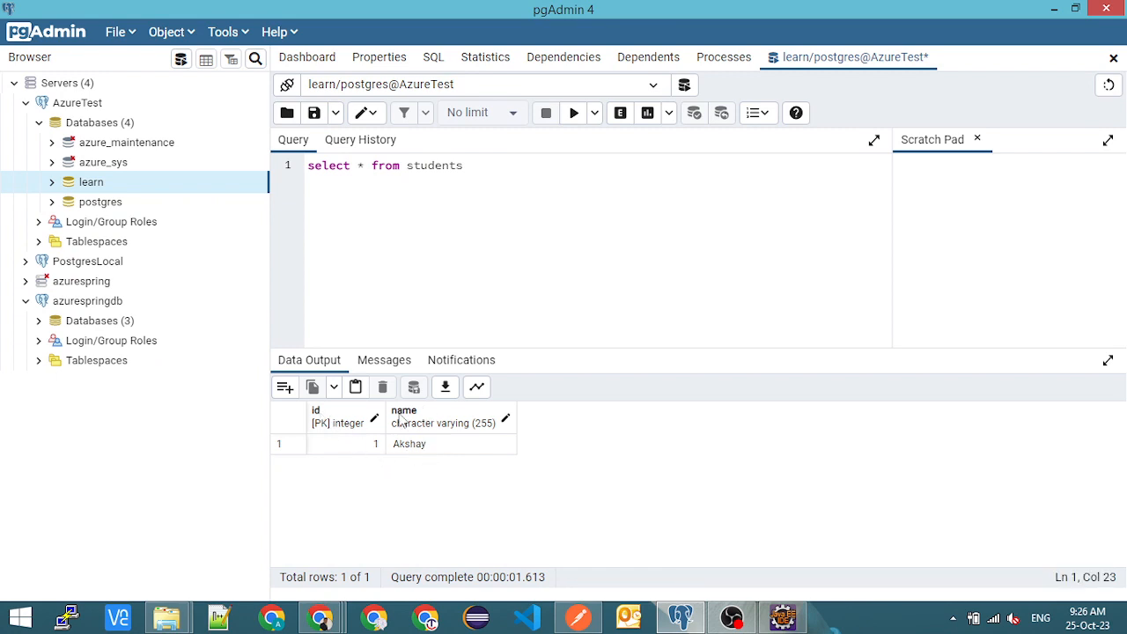
{"action": "key", "text": "alt+Tab"}
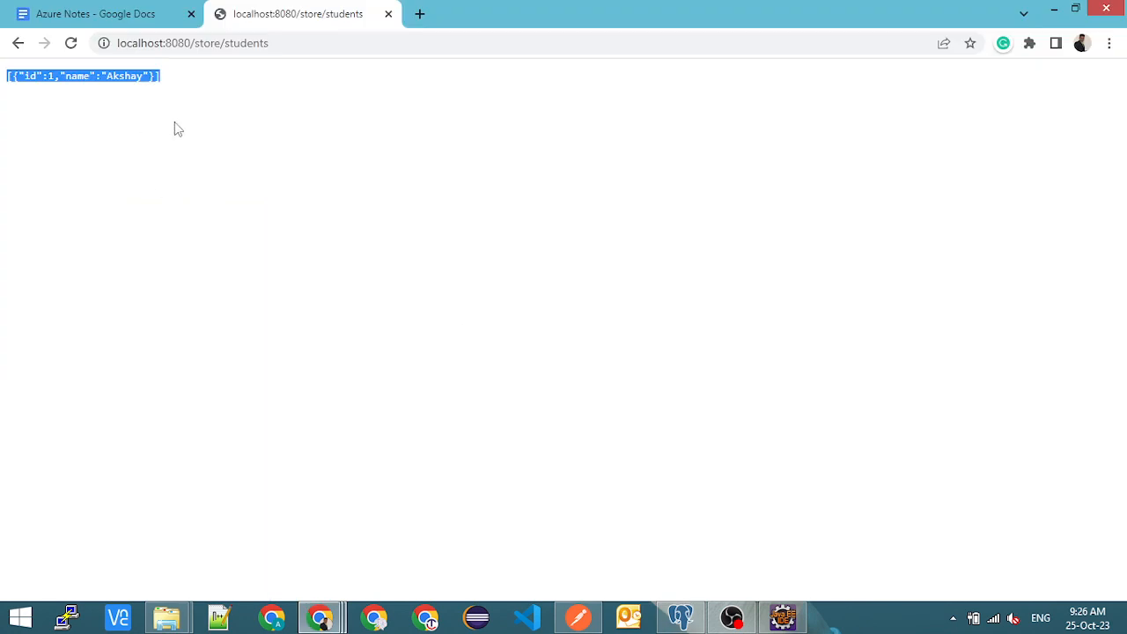
- Switch to Postman, open the Add Students request of the Azure App APIs collection, and inspect the host in its URL
{"action": "mouse_move", "coordinate": [578, 623]}
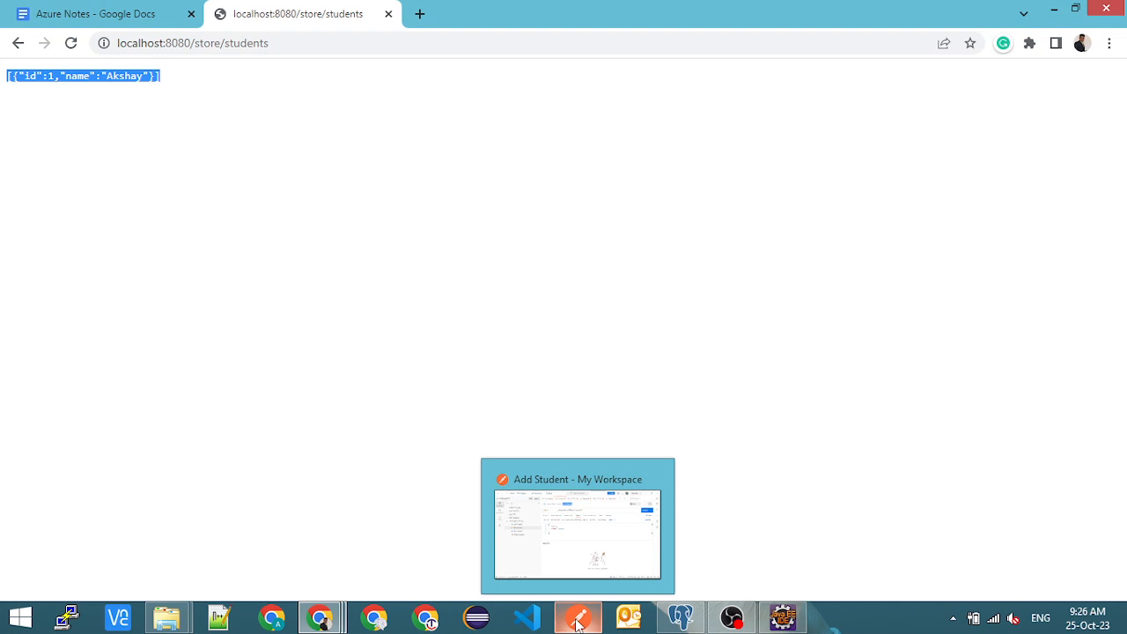
{"action": "left_click", "coordinate": [556, 529]}
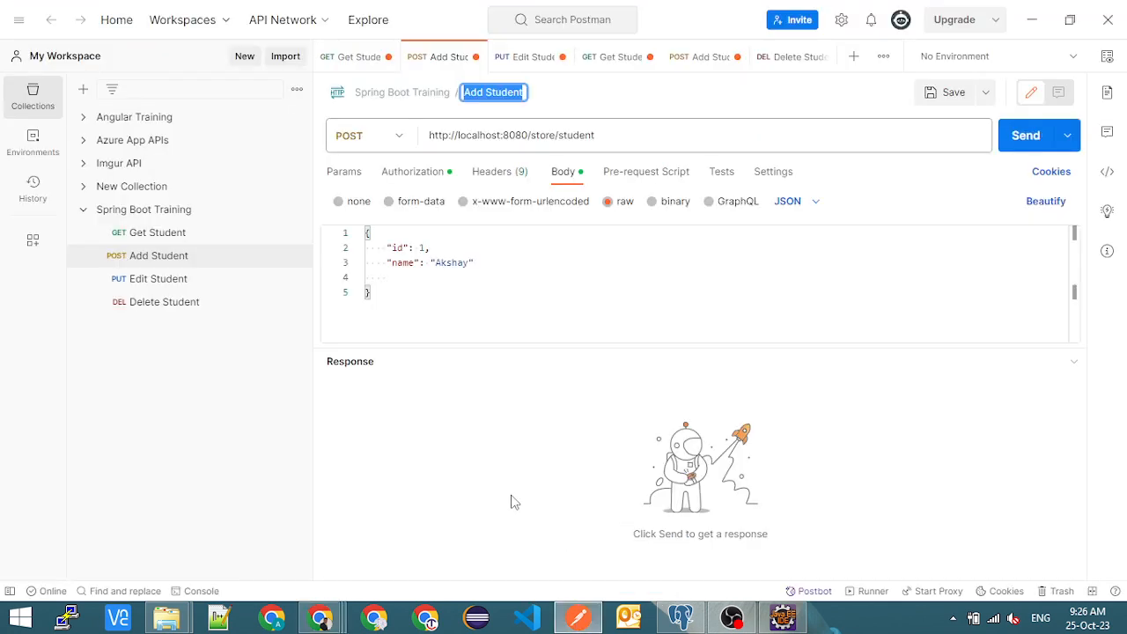
{"action": "left_click", "coordinate": [95, 142]}
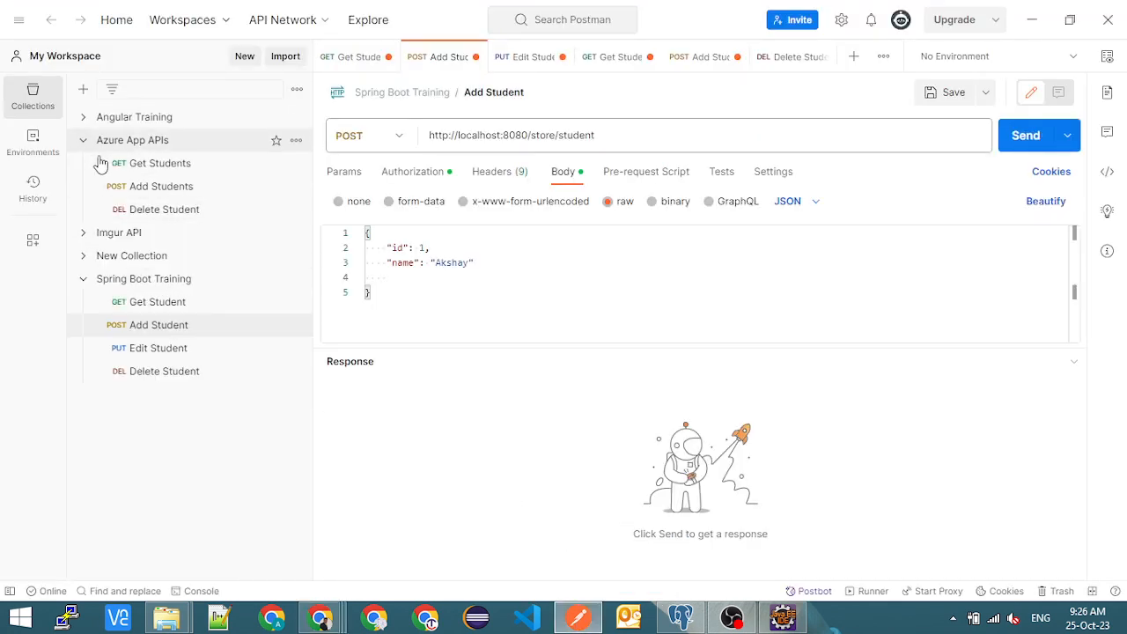
{"action": "left_click", "coordinate": [164, 186]}
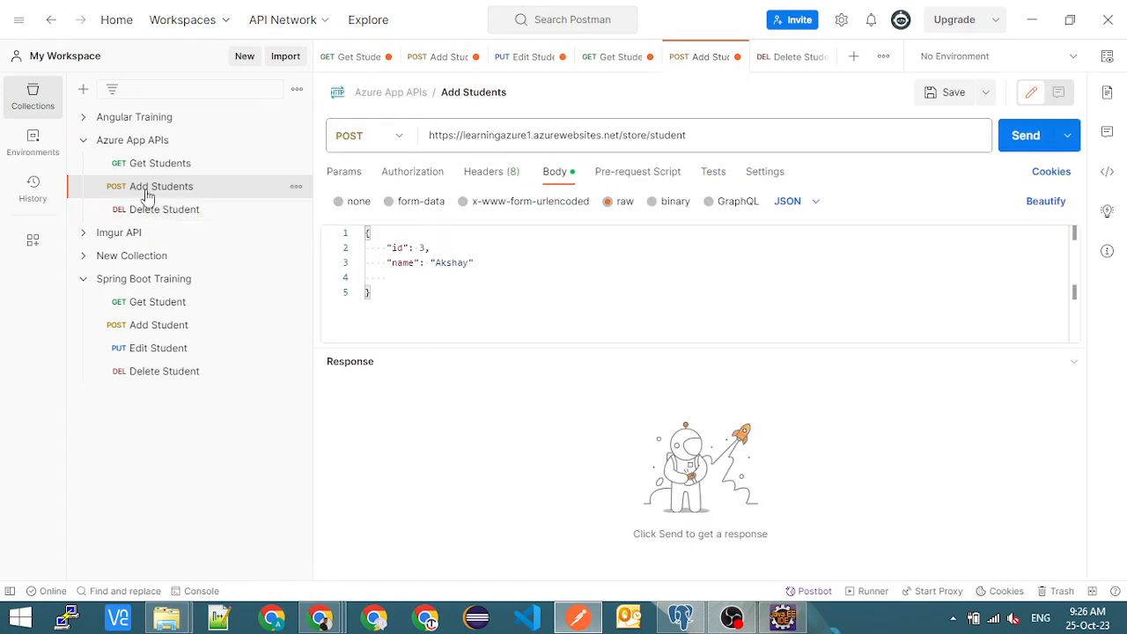
{"action": "double_click", "coordinate": [504, 134]}
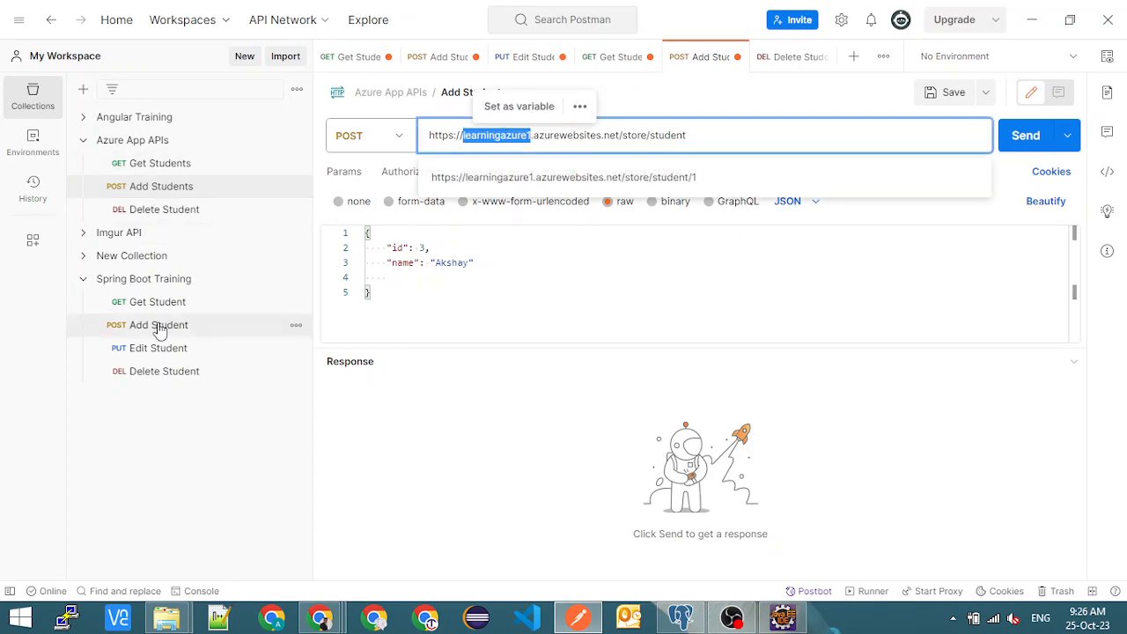
- Check the local endpoint address in Chrome, and open the Add Student request of the Spring Boot Training collection in Postman
{"action": "key", "text": "alt+Tab"}
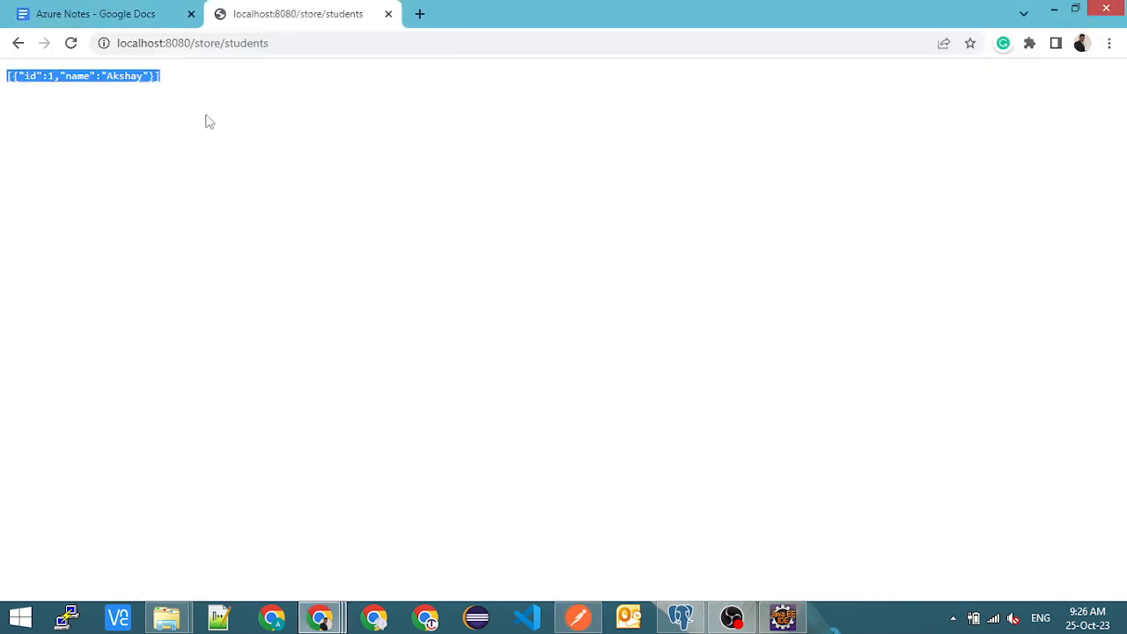
{"action": "double_click", "coordinate": [204, 43]}
{"action": "key", "text": "alt+Tab"}
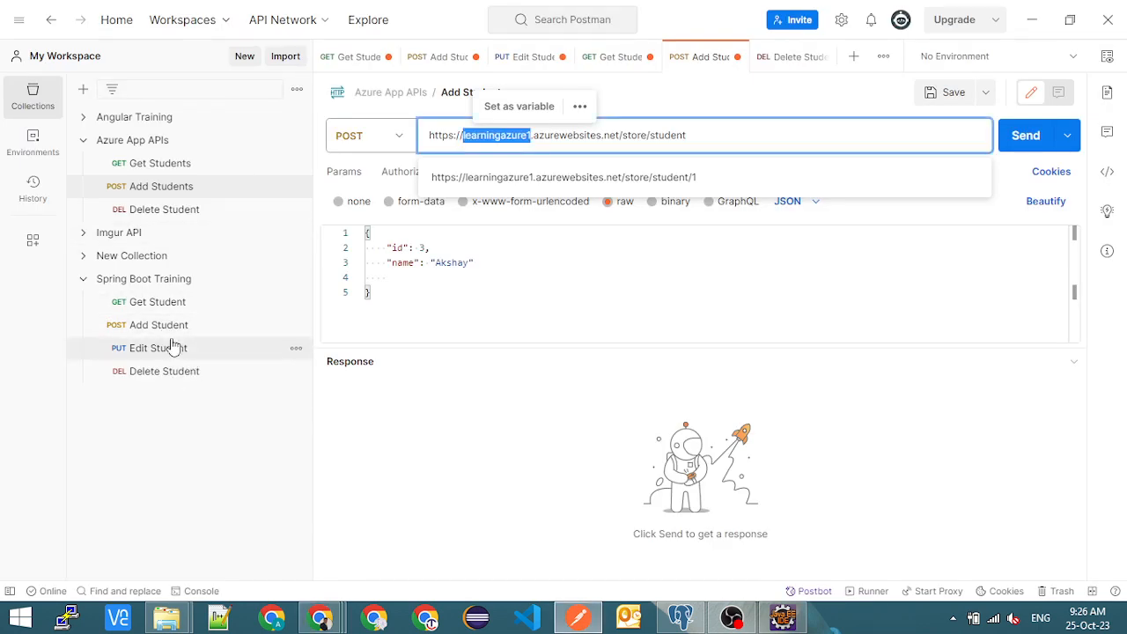
{"action": "left_click", "coordinate": [168, 326]}
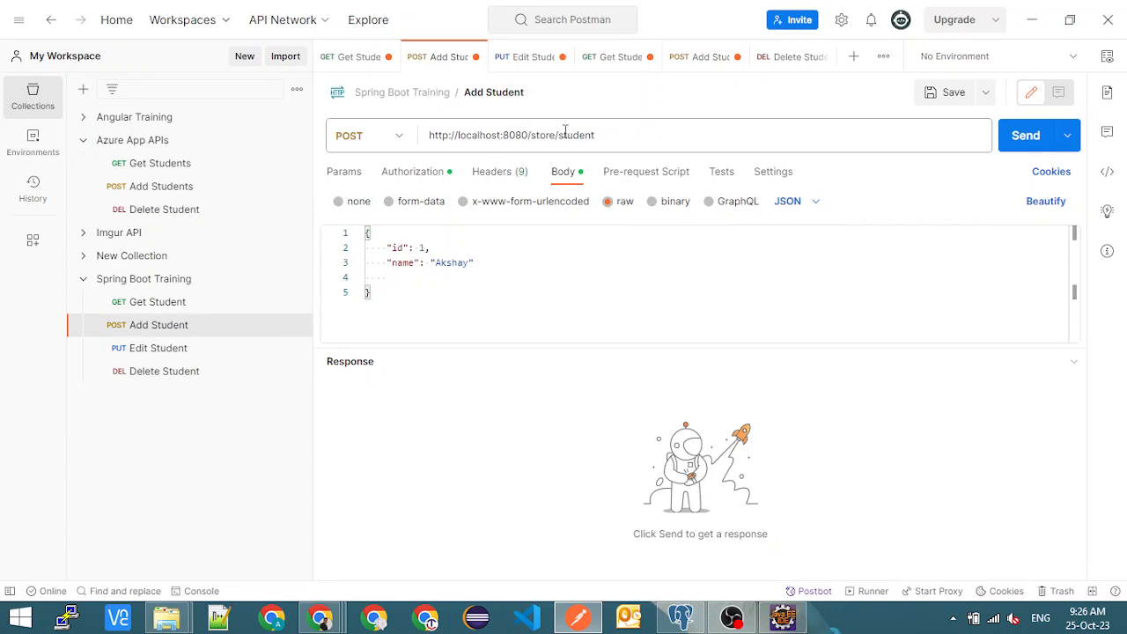
{"action": "left_click", "coordinate": [598, 134]}
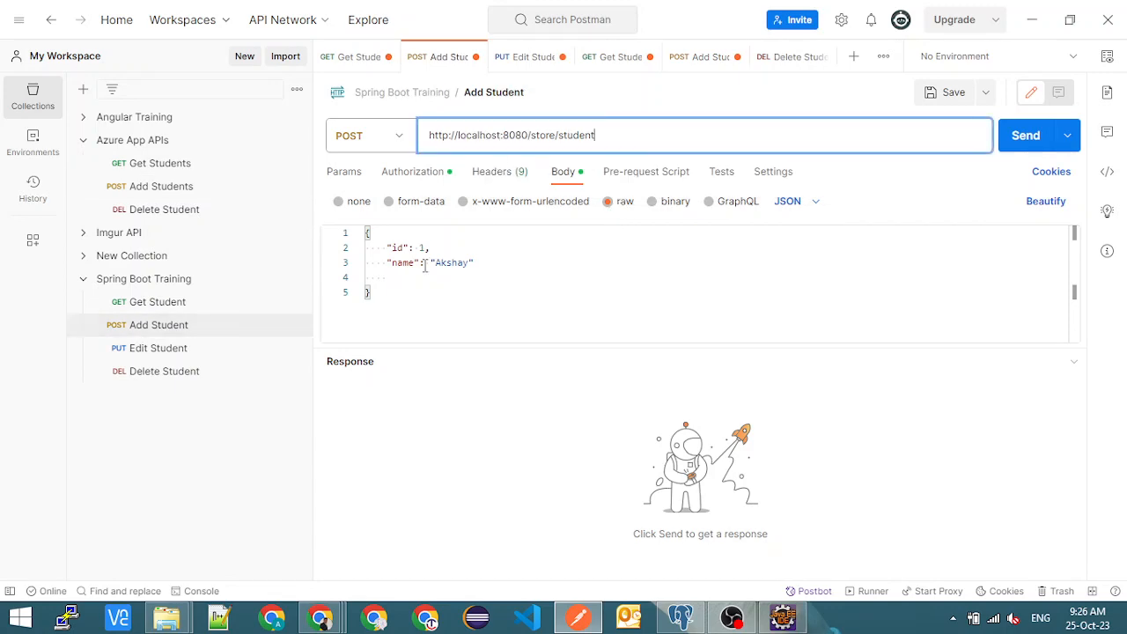
- Open GreetingController.java in Eclipse and examine its GET /students and POST /student mappings, enlarging the code editor
{"action": "key", "text": "alt+Tab"}
{"action": "key", "text": "alt+Tab"}
{"action": "key", "text": "alt+Tab"}
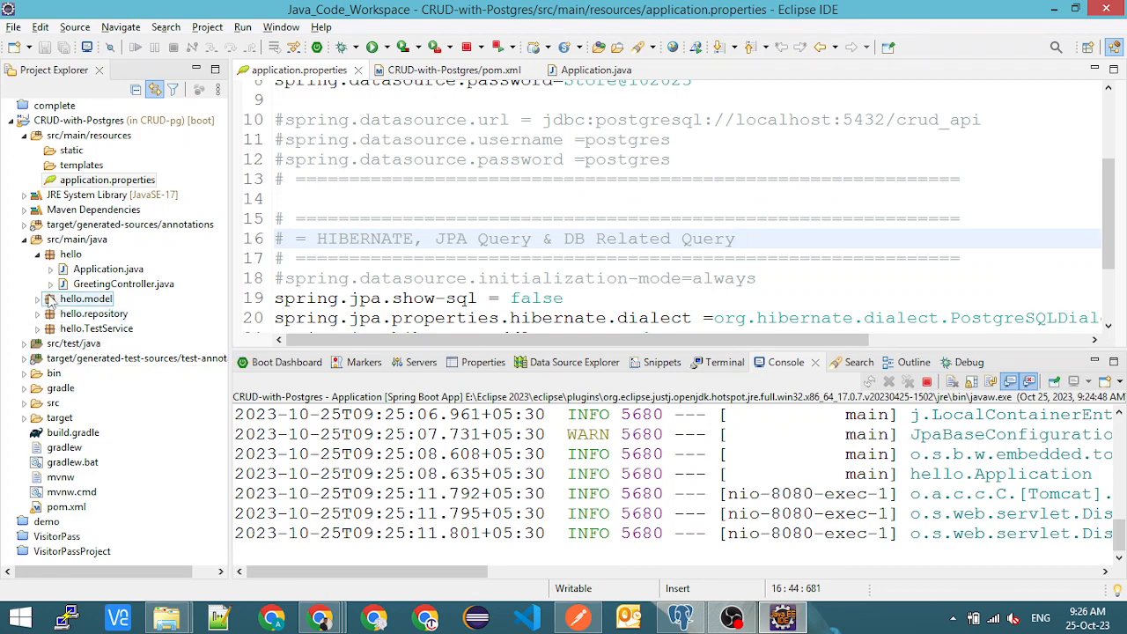
{"action": "double_click", "coordinate": [149, 283]}
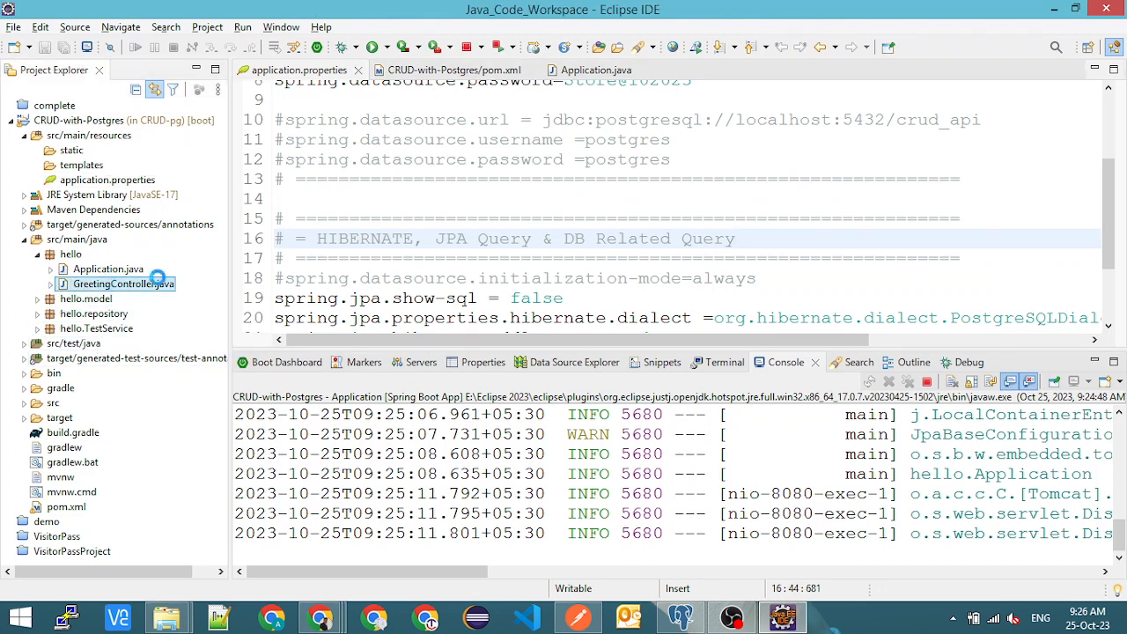
{"action": "scroll", "coordinate": [487, 245], "scroll_direction": "down", "scroll_amount": 4}
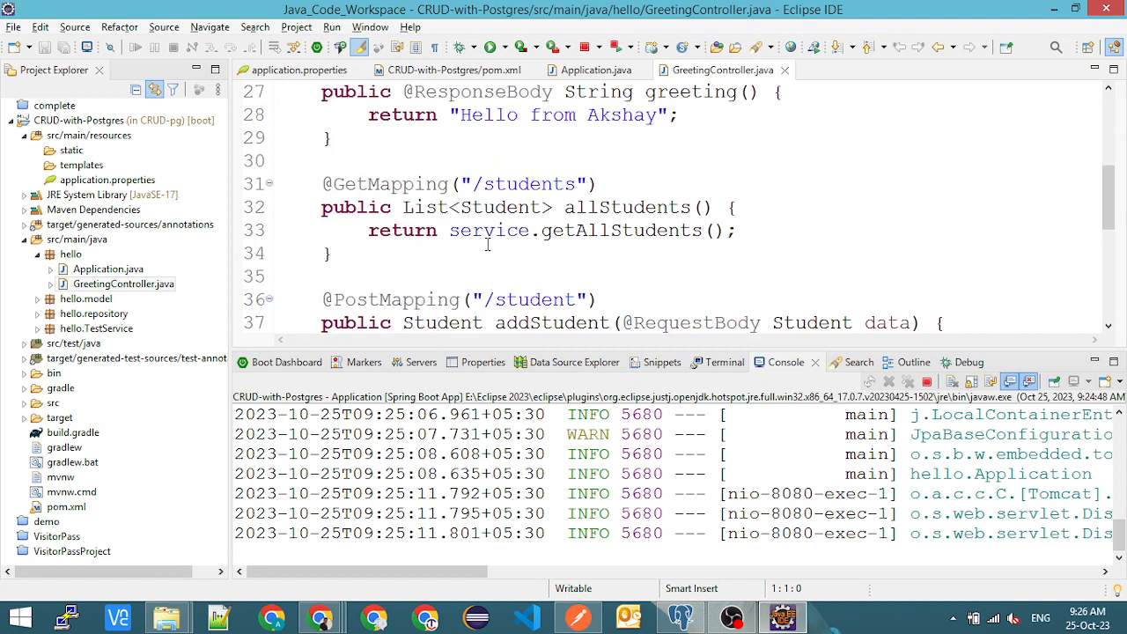
{"action": "double_click", "coordinate": [511, 183]}
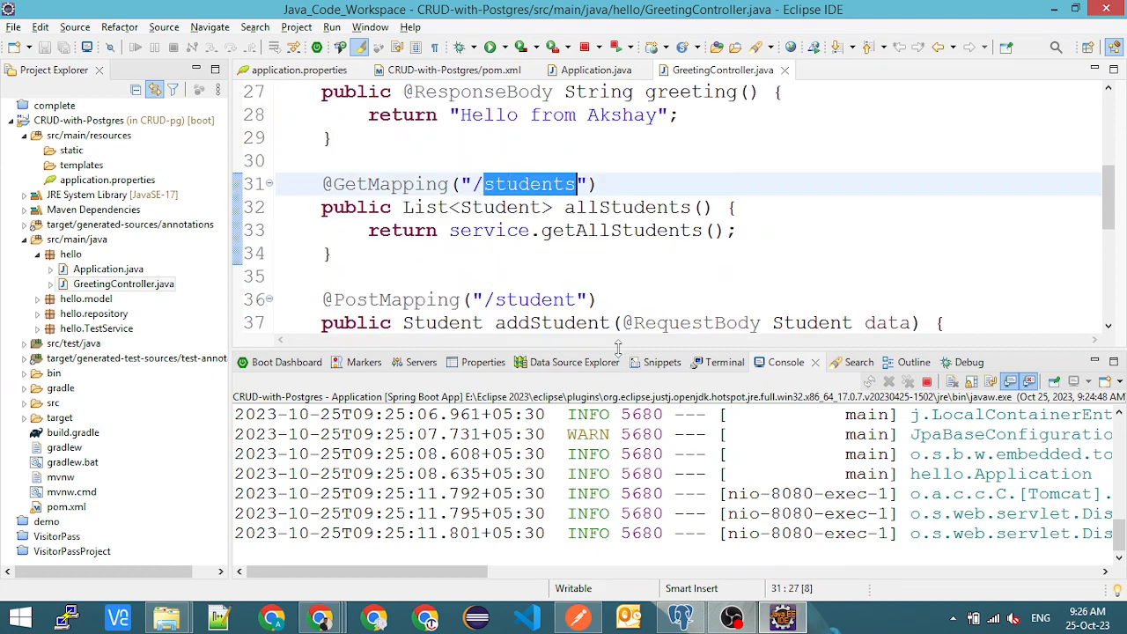
{"action": "left_click_drag", "start_coordinate": [619, 347], "coordinate": [618, 457]}
{"action": "double_click", "coordinate": [529, 300]}
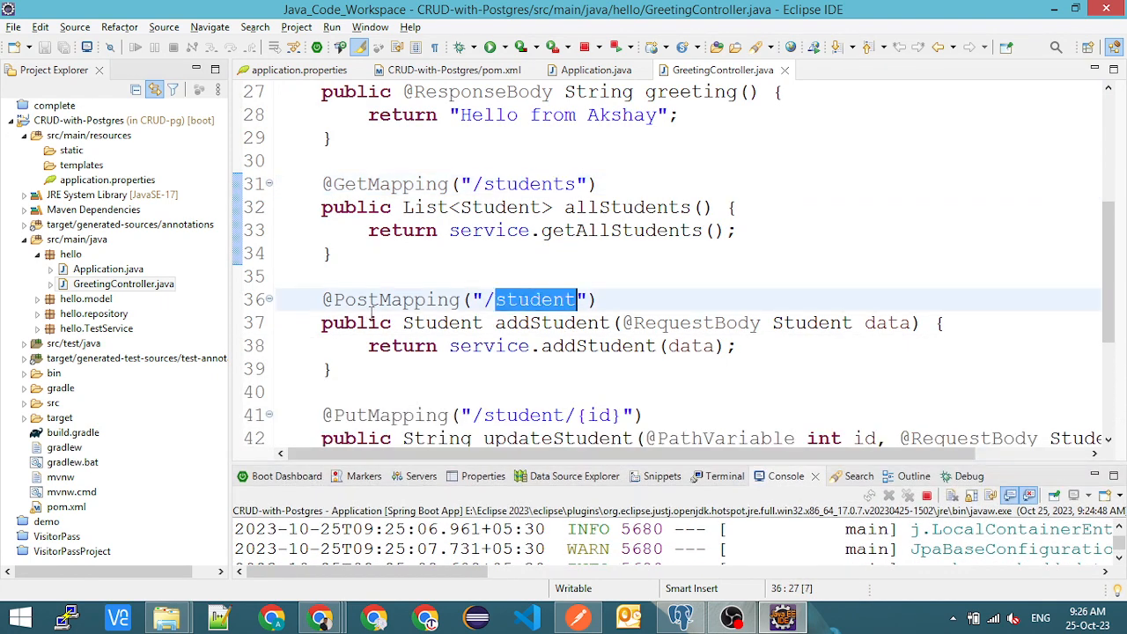
{"action": "left_click_drag", "start_coordinate": [519, 346], "coordinate": [682, 348]}
{"action": "scroll", "coordinate": [492, 332], "scroll_direction": "down", "scroll_amount": 2}
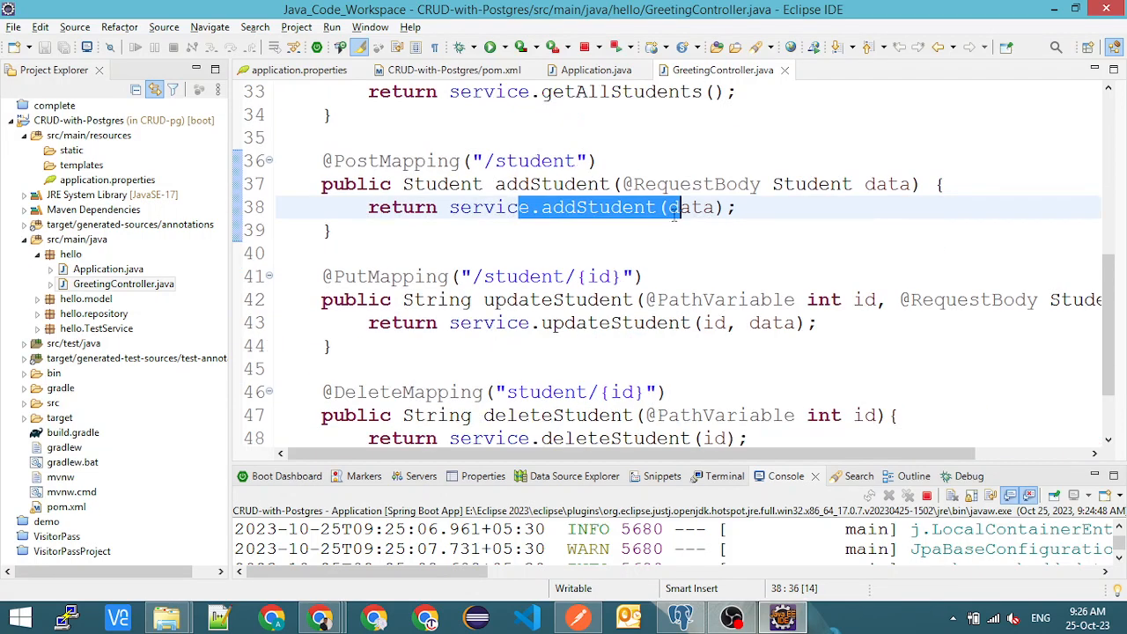
- Examine the controller's PUT and DELETE mappings for student/{id} and the id parameter they take
{"action": "double_click", "coordinate": [379, 276]}
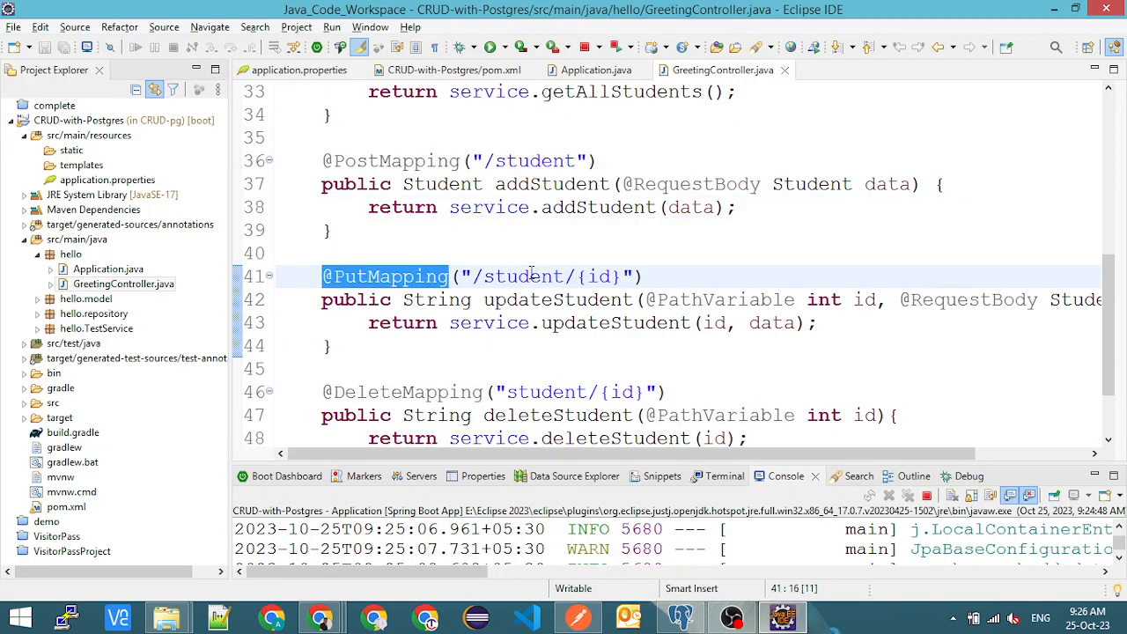
{"action": "left_click_drag", "start_coordinate": [529, 276], "coordinate": [566, 278]}
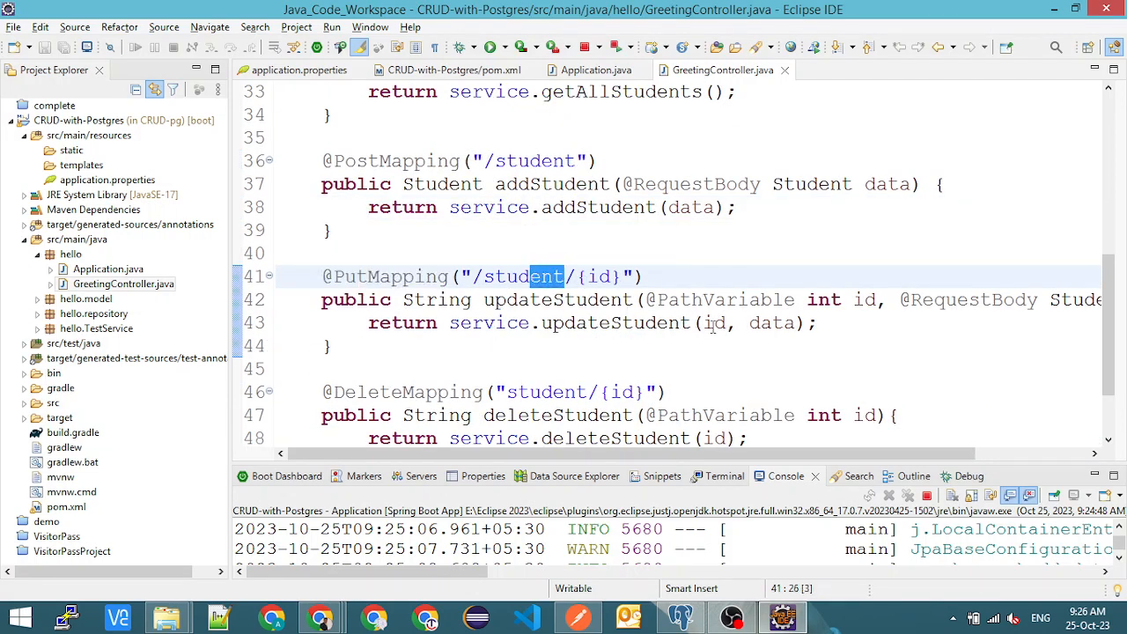
{"action": "left_click_drag", "start_coordinate": [864, 299], "coordinate": [898, 300]}
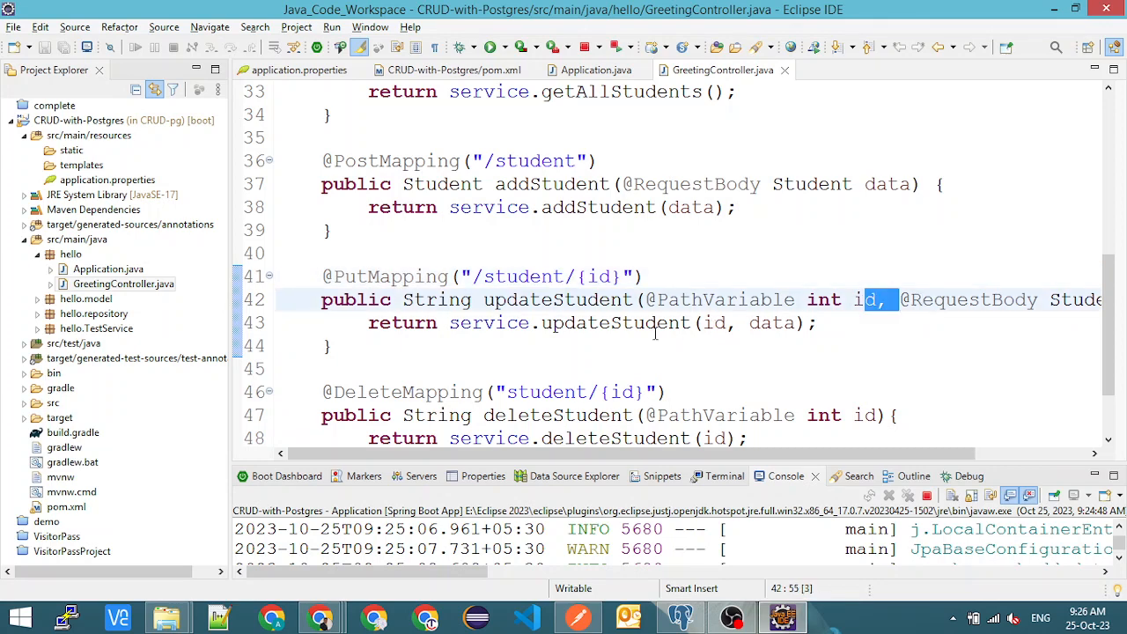
{"action": "scroll", "coordinate": [654, 333], "scroll_direction": "down", "scroll_amount": 2}
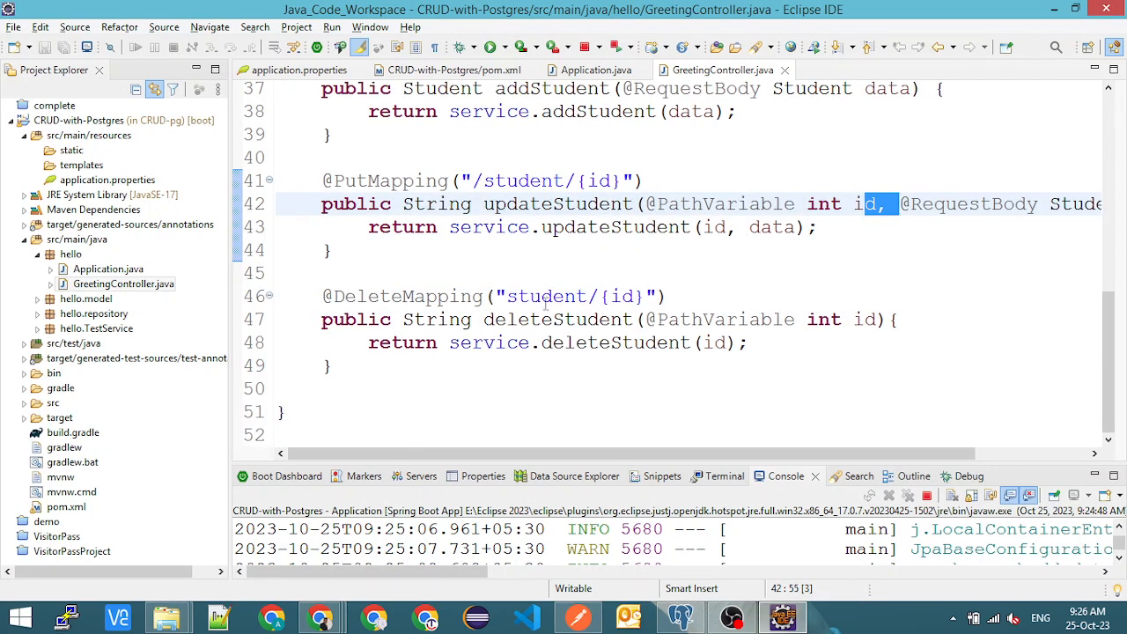
{"action": "left_click_drag", "start_coordinate": [609, 298], "coordinate": [633, 298]}
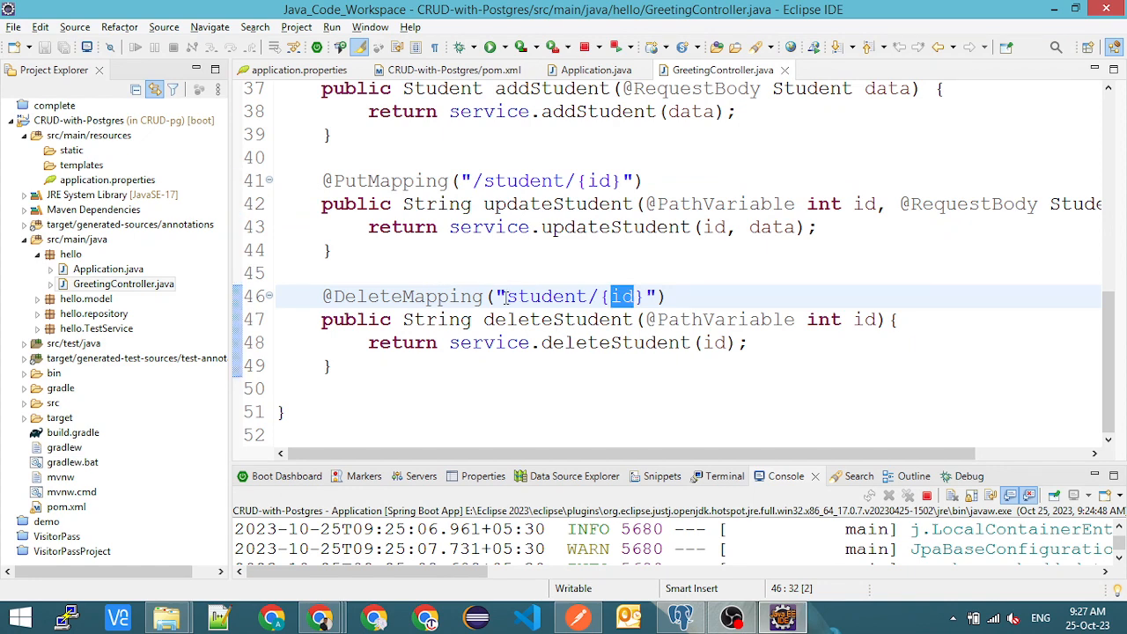
{"action": "scroll", "coordinate": [513, 271], "scroll_direction": "up", "scroll_amount": 1}
{"action": "scroll", "coordinate": [511, 270], "scroll_direction": "down", "scroll_amount": 1}
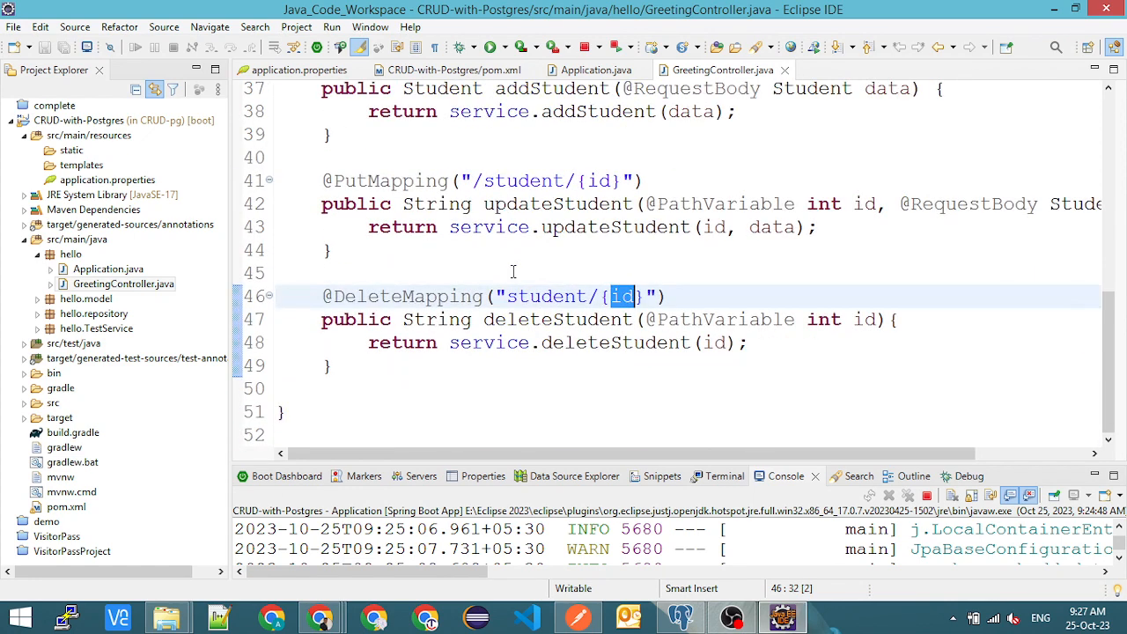
- Go to the deleteStudent implementation in TestService.java and examine its repo.deleteById call
{"action": "left_click", "coordinate": [619, 343]}
{"action": "key", "text": "ctrl"}
{"action": "left_click", "coordinate": [619, 343], "text": "ctrl"}
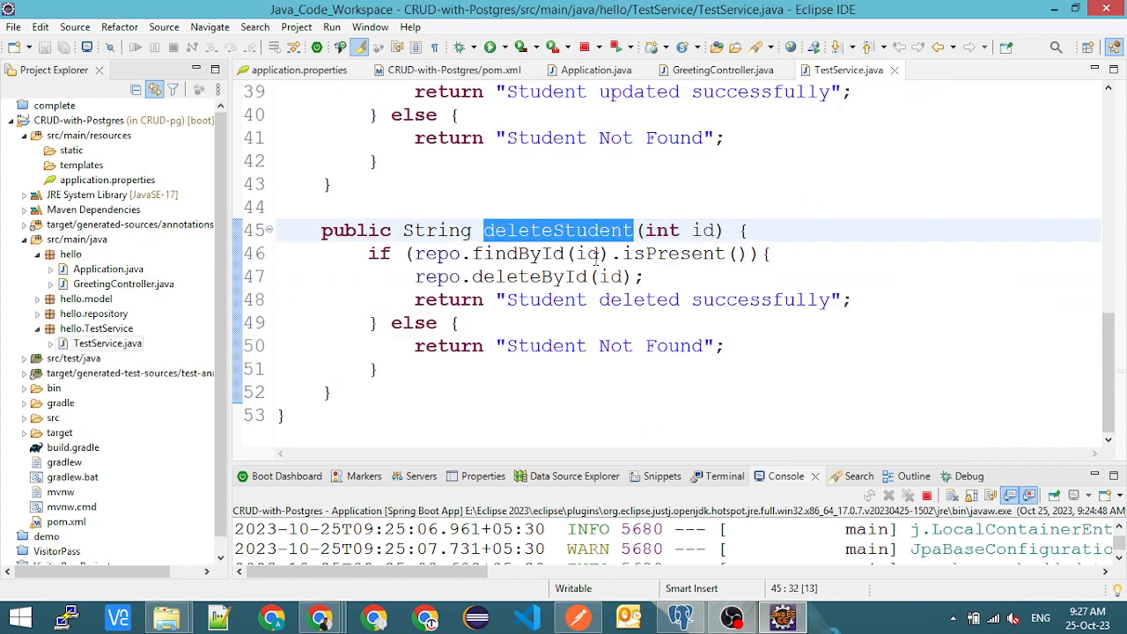
{"action": "left_click", "coordinate": [440, 277]}
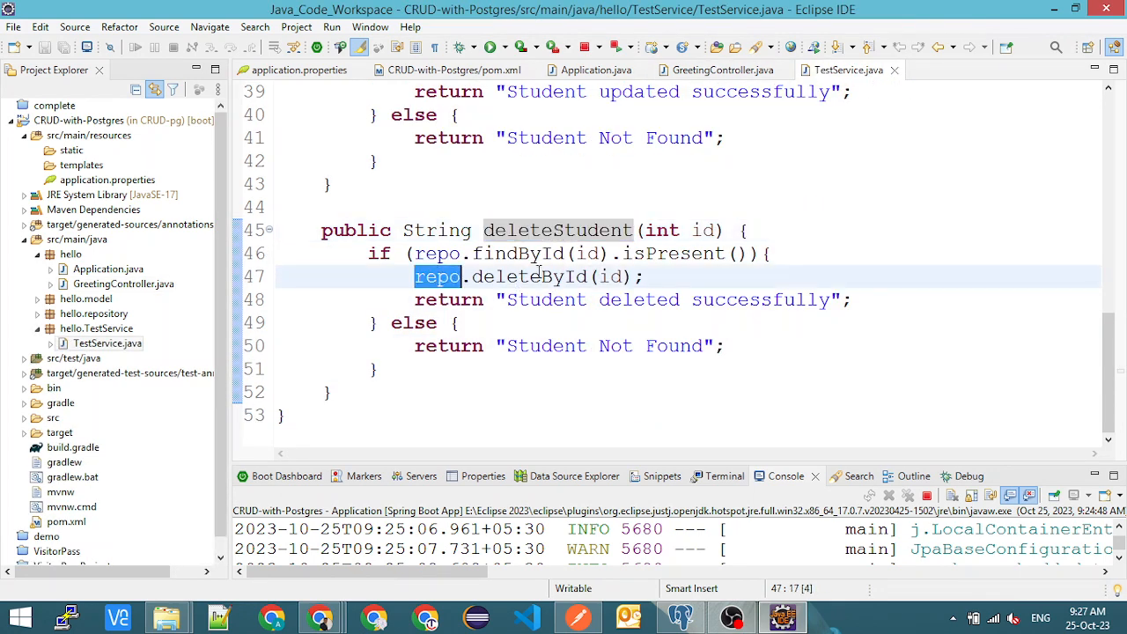
{"action": "double_click", "coordinate": [529, 276]}
{"action": "scroll", "coordinate": [533, 284], "scroll_direction": "up", "scroll_amount": 1}
{"action": "scroll", "coordinate": [532, 285], "scroll_direction": "down", "scroll_amount": 1}
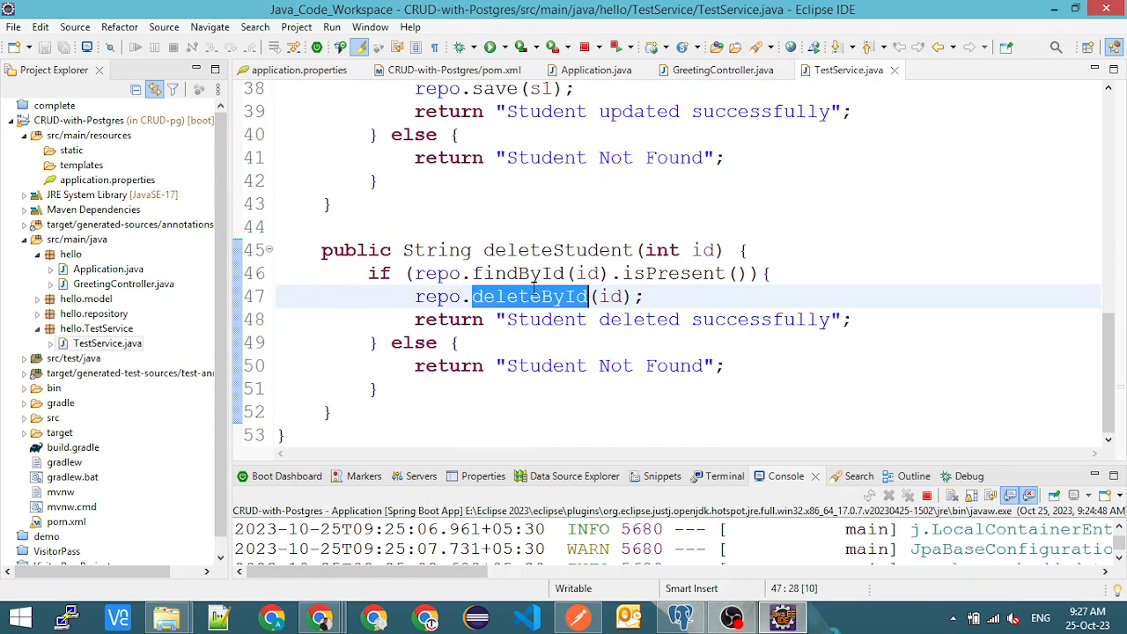
- Examine the service's updateStudent and addStudent methods and its students list, and return to the Add Student request in Postman
{"action": "scroll", "coordinate": [535, 293], "scroll_direction": "up", "scroll_amount": 4}
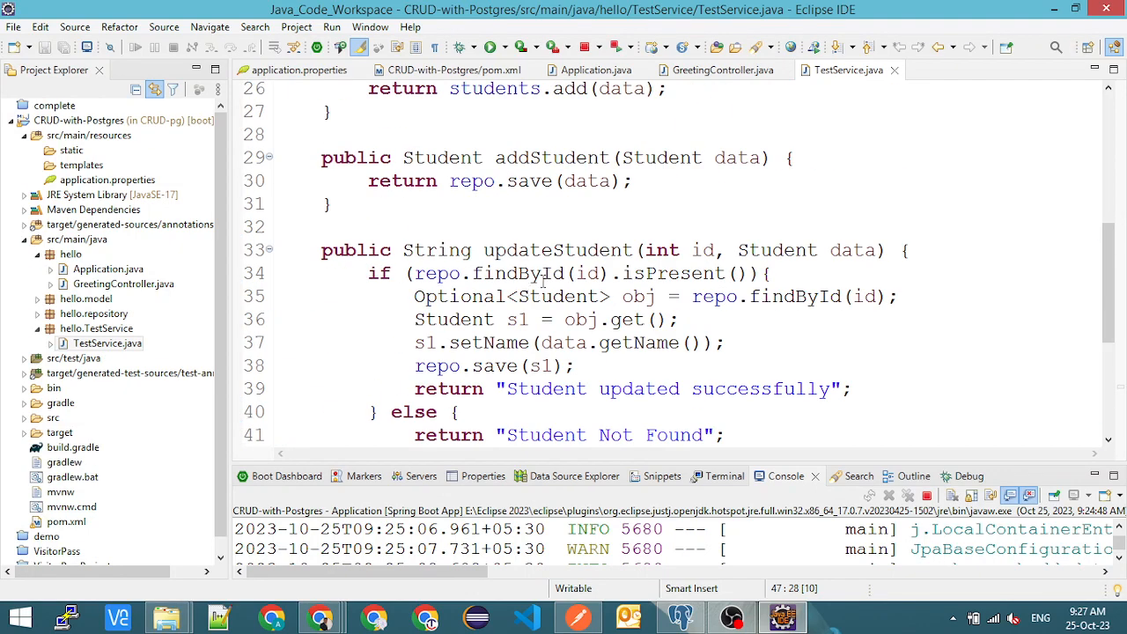
{"action": "double_click", "coordinate": [553, 273]}
{"action": "scroll", "coordinate": [553, 273], "scroll_direction": "up", "scroll_amount": 2}
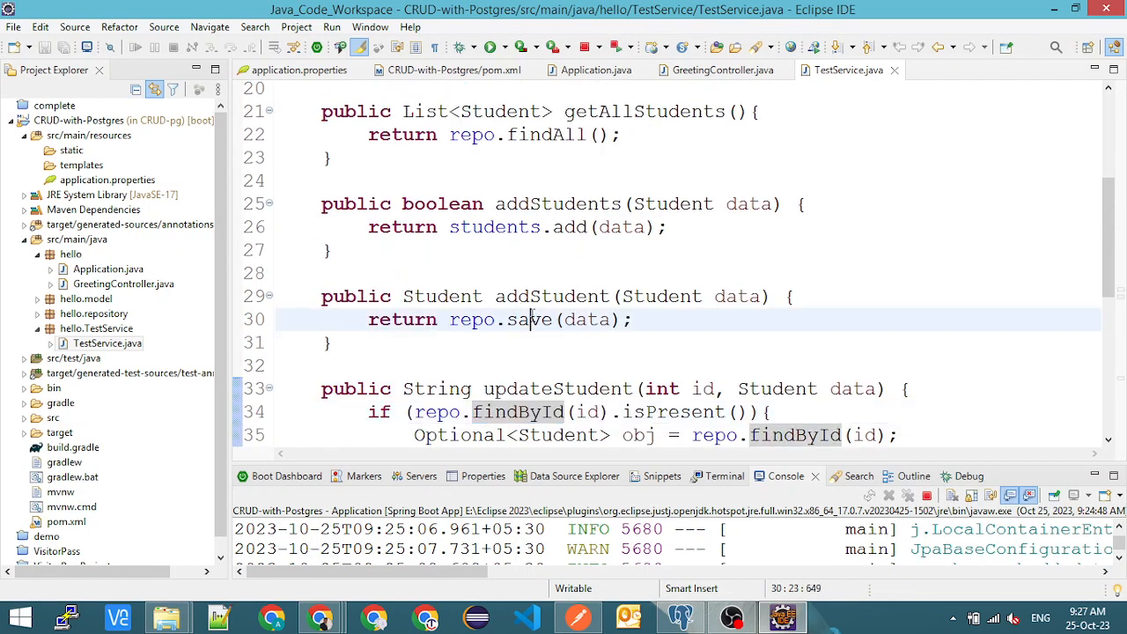
{"action": "double_click", "coordinate": [529, 320]}
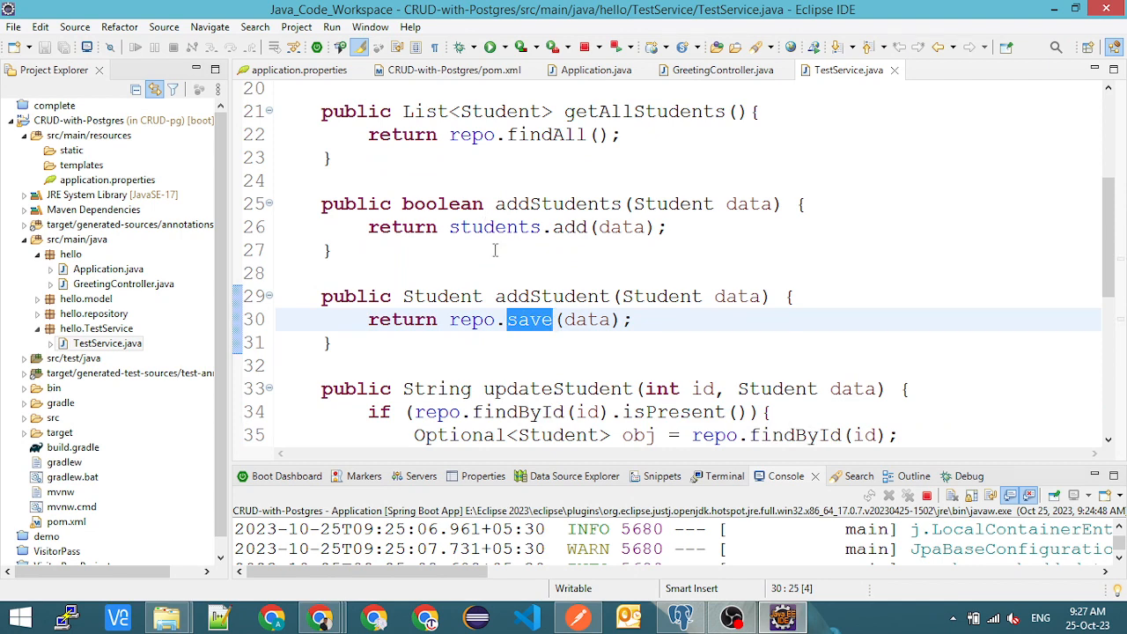
{"action": "scroll", "coordinate": [495, 251], "scroll_direction": "up", "scroll_amount": 3}
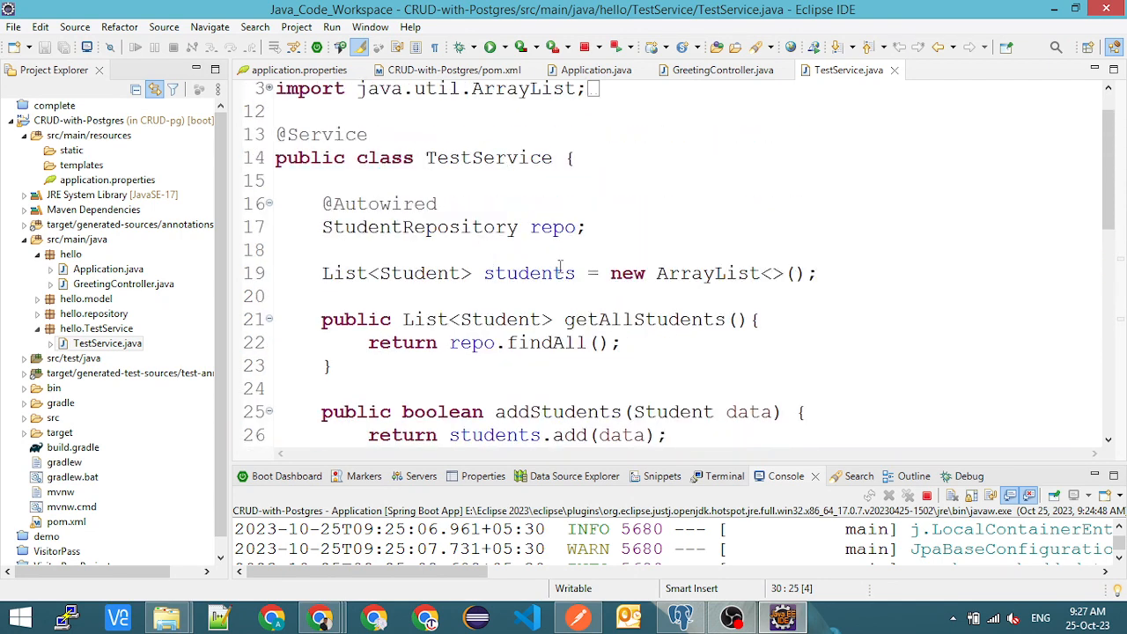
{"action": "double_click", "coordinate": [560, 271]}
{"action": "key", "text": "alt+Tab"}
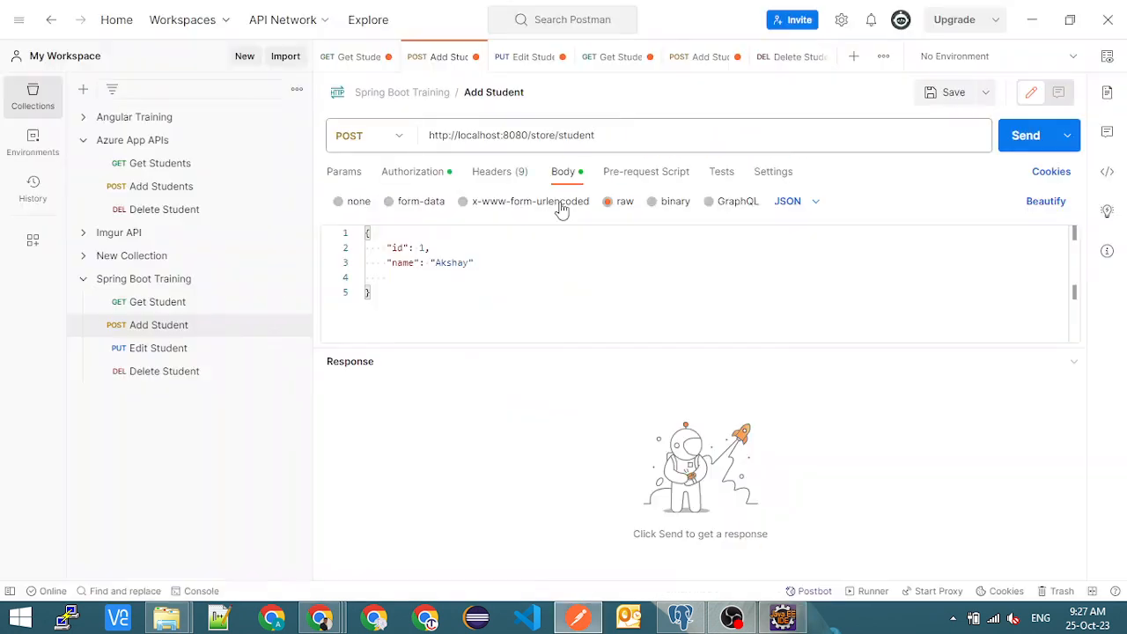
- Set the Add Student JSON body to id 2 with a second student's name and send the POST request
{"action": "left_click", "coordinate": [425, 247]}
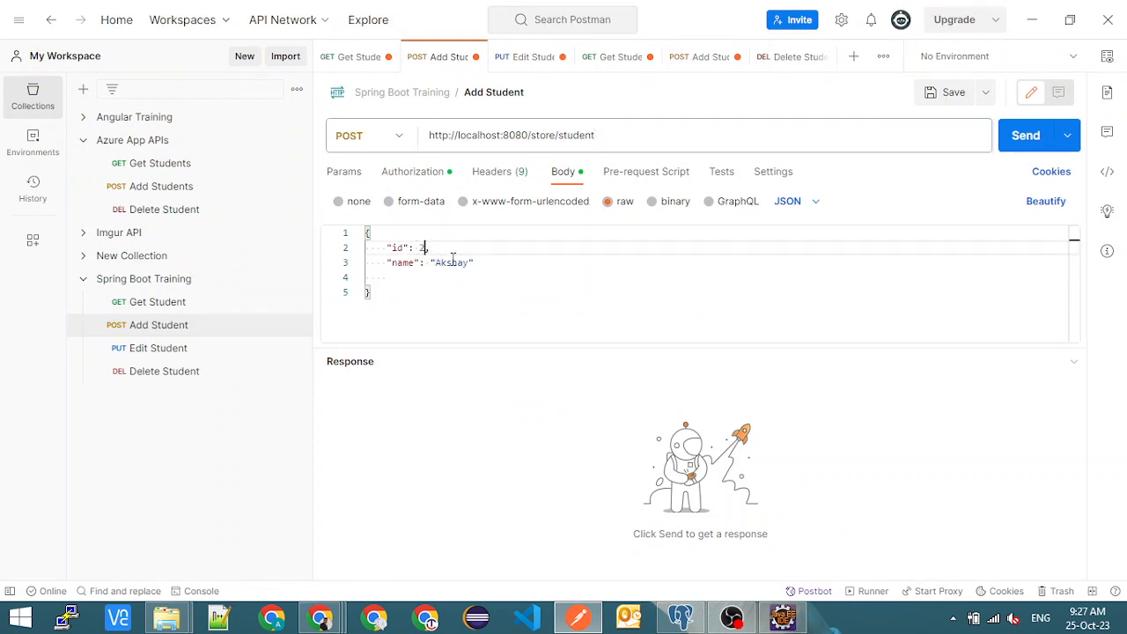
{"action": "double_click", "coordinate": [452, 261]}
{"action": "type", "text": "mahe"}
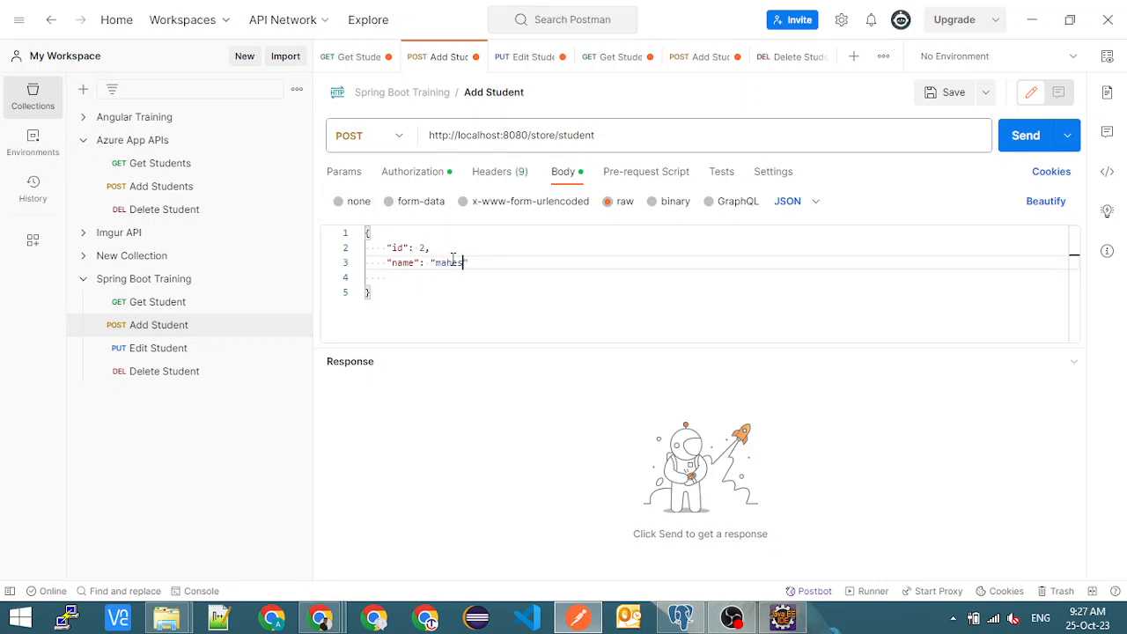
{"action": "key", "text": "BackSpace"}
{"action": "key", "text": "BackSpace"}
{"action": "key", "text": "BackSpace"}
{"action": "left_click", "coordinate": [543, 290]}
{"action": "left_click", "coordinate": [1019, 136]}
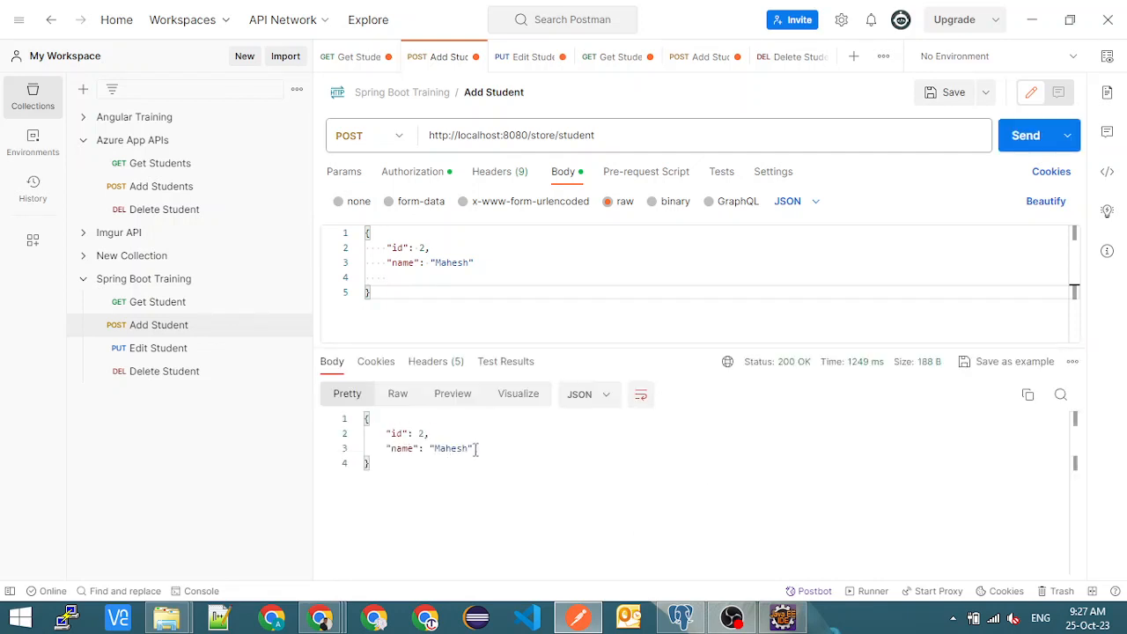
- Switch to Chrome, reload localhost:8080/store/students and examine the newly added student record
{"action": "key", "text": "ctrl+a"}
{"action": "key", "text": "alt+Tab"}
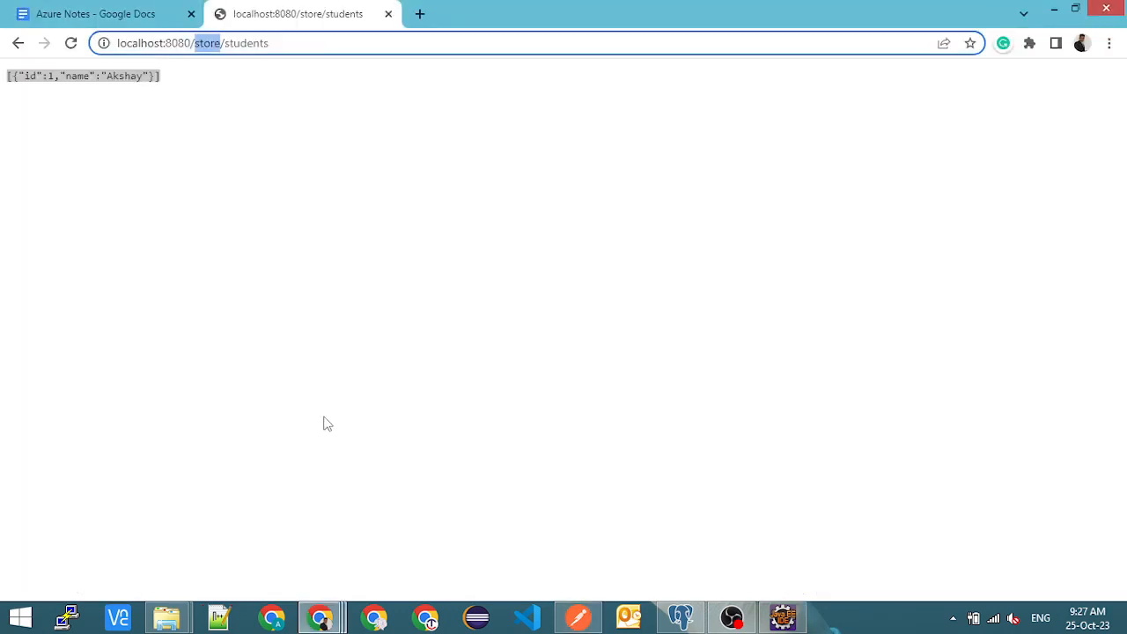
{"action": "left_click", "coordinate": [70, 42]}
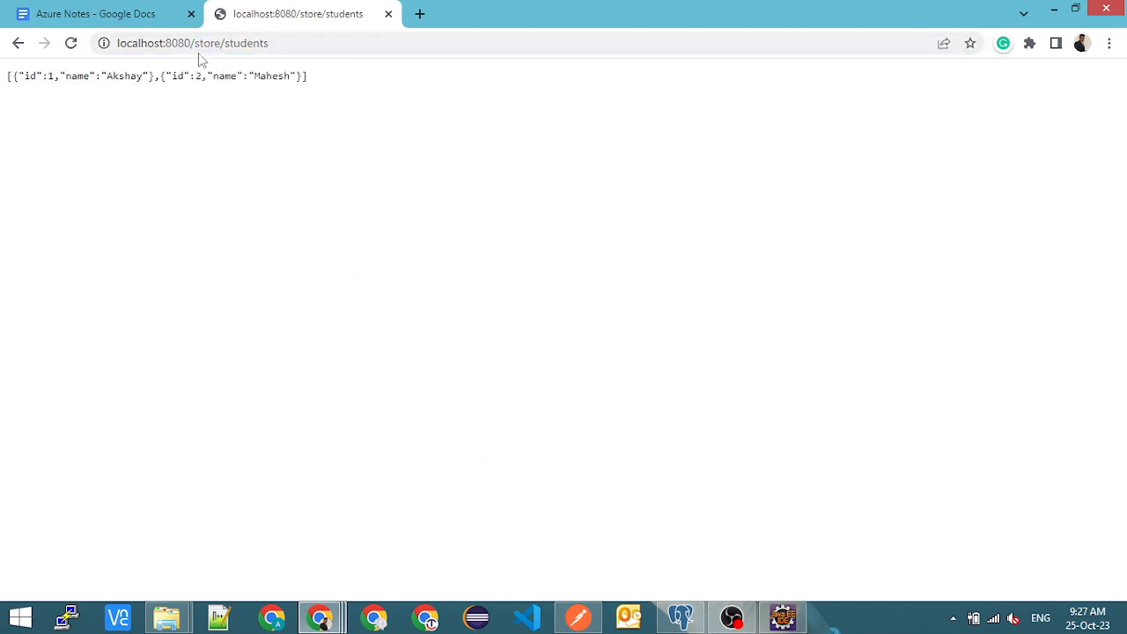
{"action": "left_click", "coordinate": [271, 44]}
{"action": "left_click", "coordinate": [280, 43]}
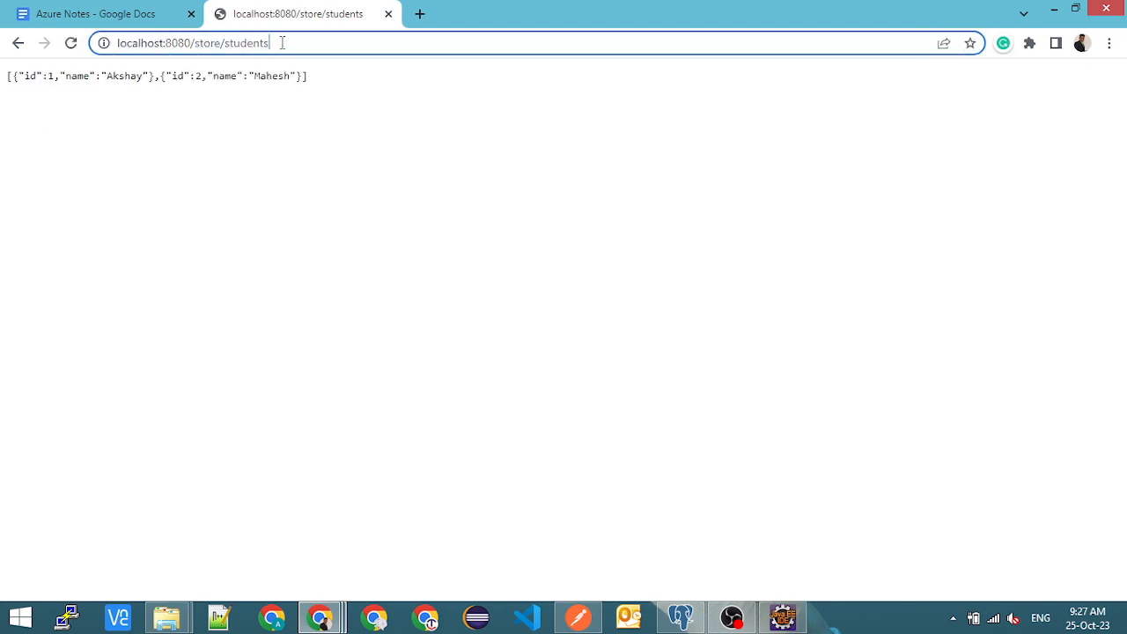
{"action": "left_click", "coordinate": [145, 78]}
{"action": "left_click_drag", "start_coordinate": [145, 77], "coordinate": [271, 78]}
- Switch to pgAdmin, end the students query with a semicolon and run select * from students; on the learn database
{"action": "key", "text": "alt+Tab"}
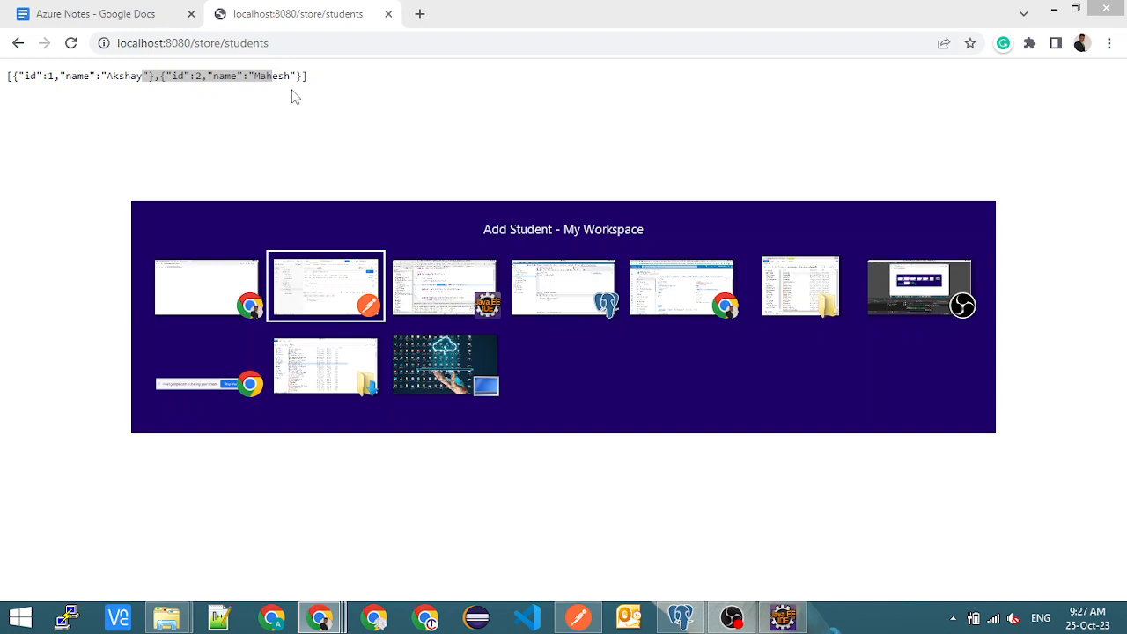
{"action": "key", "text": "alt+Tab"}
{"action": "key", "text": "alt+Tab"}
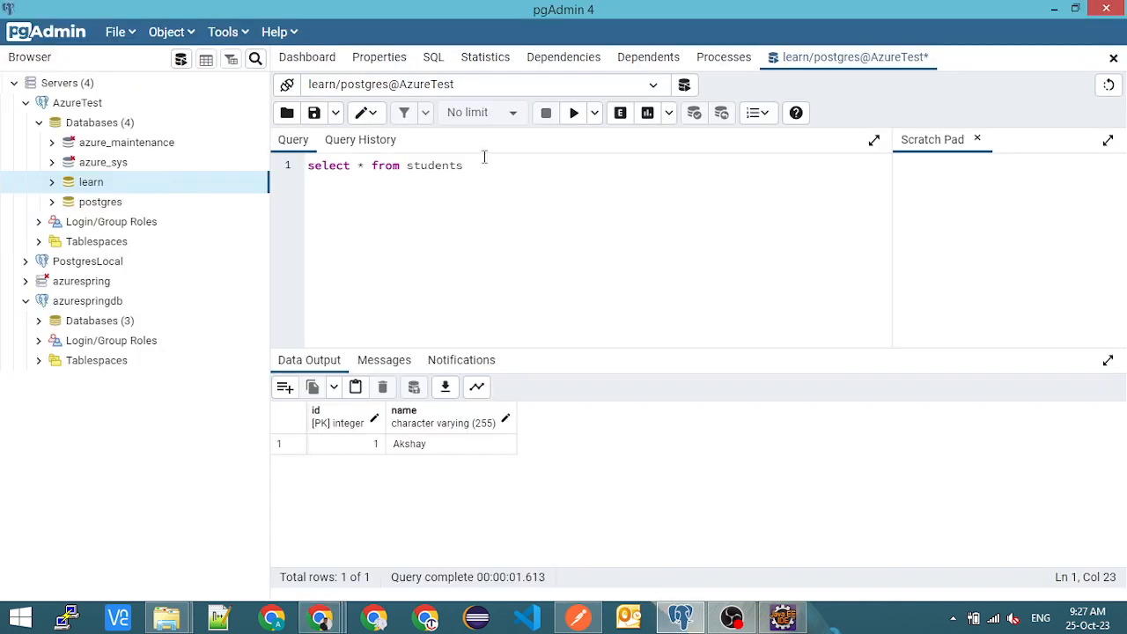
{"action": "type", "text": ";"}
{"action": "left_click", "coordinate": [573, 112]}
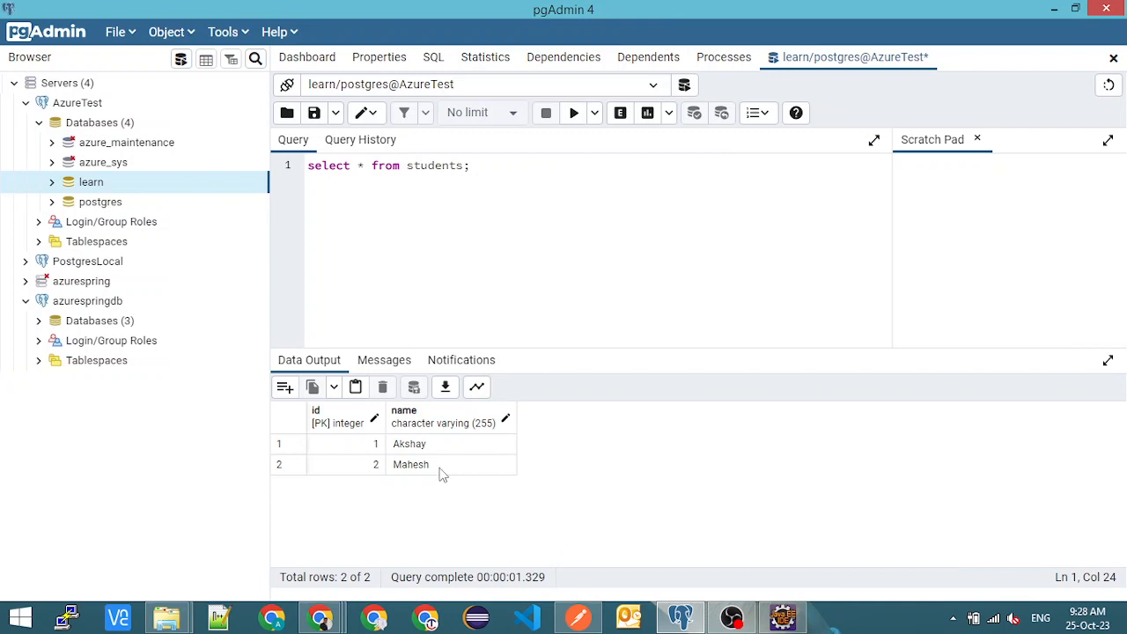
- Go back to Chrome to examine the localhost:8080/store/students address, and return to Postman
{"action": "key", "text": "alt+Tab"}
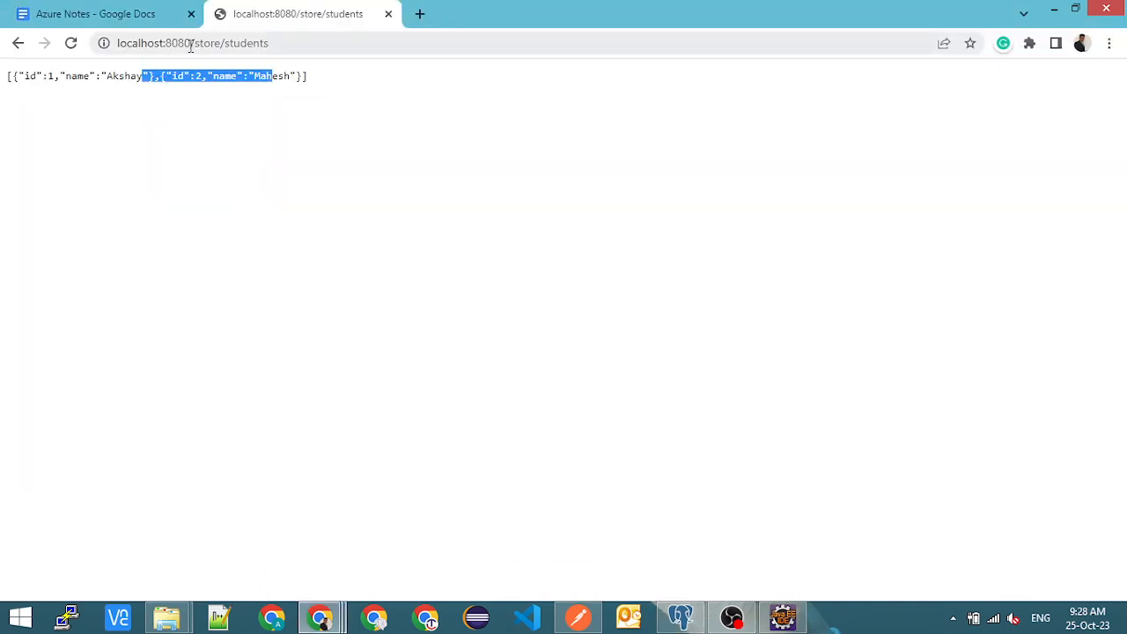
{"action": "left_click_drag", "start_coordinate": [190, 44], "coordinate": [116, 44]}
{"action": "left_click", "coordinate": [289, 39]}
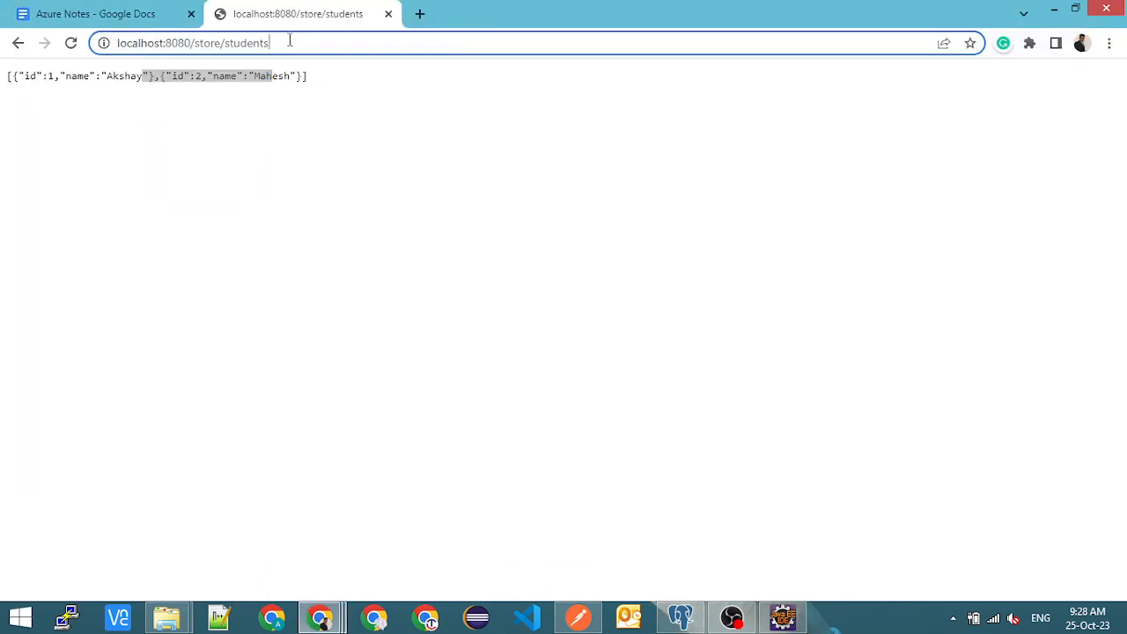
{"action": "key", "text": "alt+Tab"}
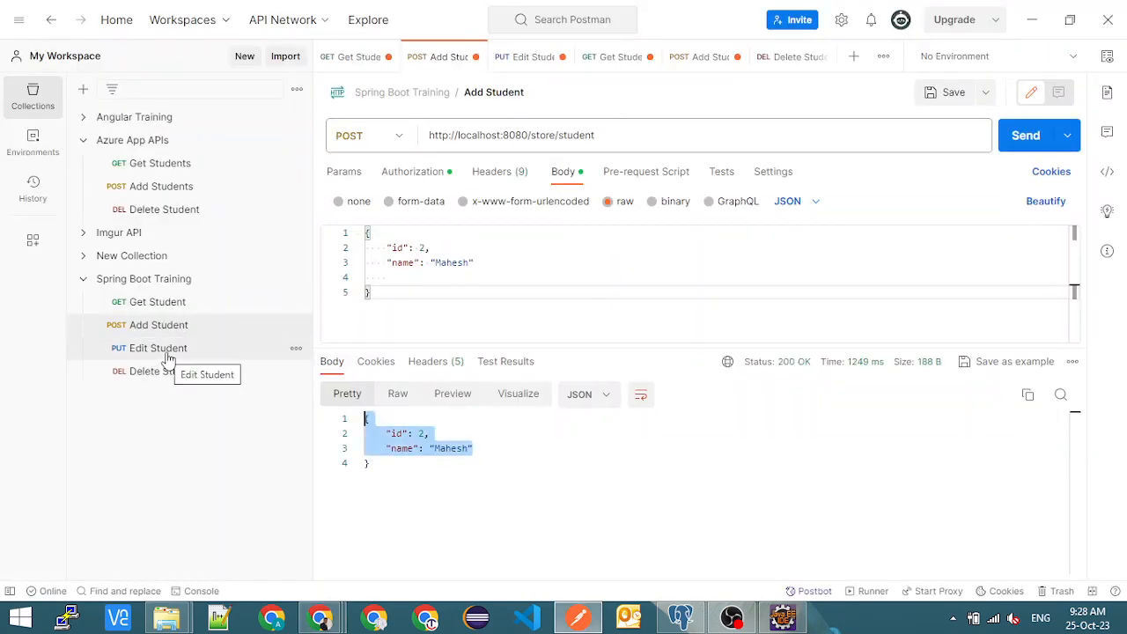
{"action": "left_click", "coordinate": [185, 374]}
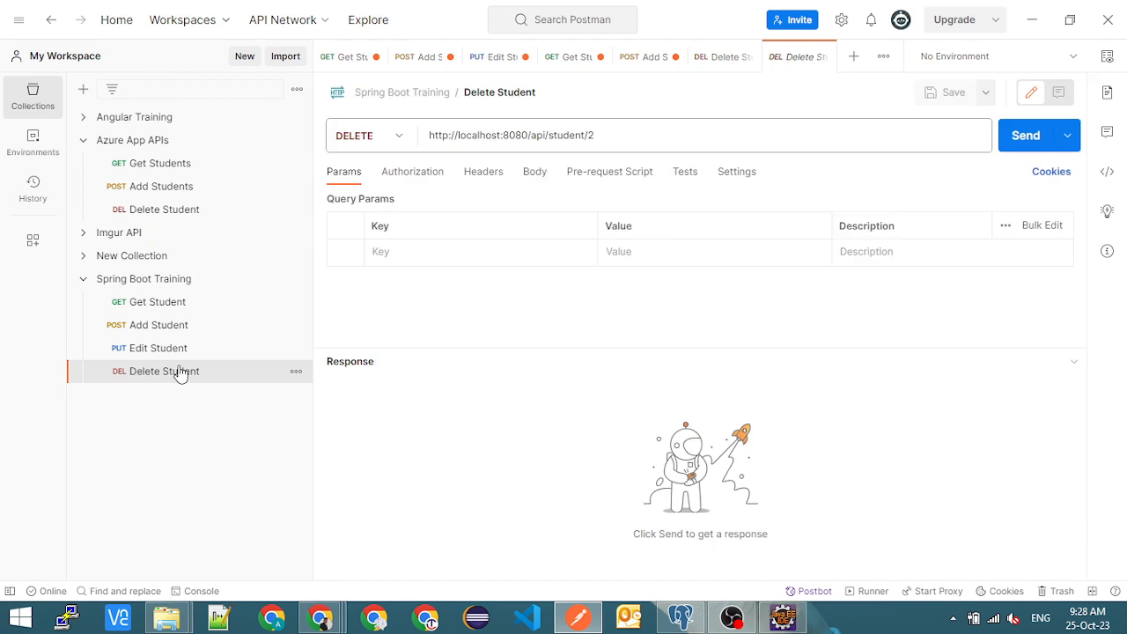
{"action": "left_click", "coordinate": [616, 135]}
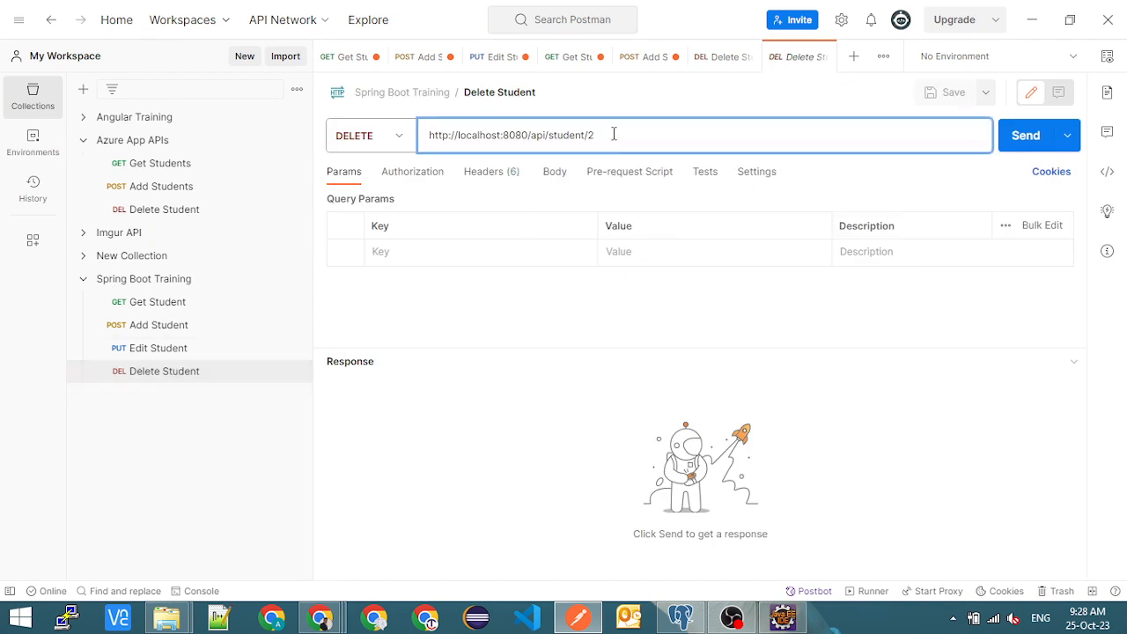
{"action": "double_click", "coordinate": [538, 136]}
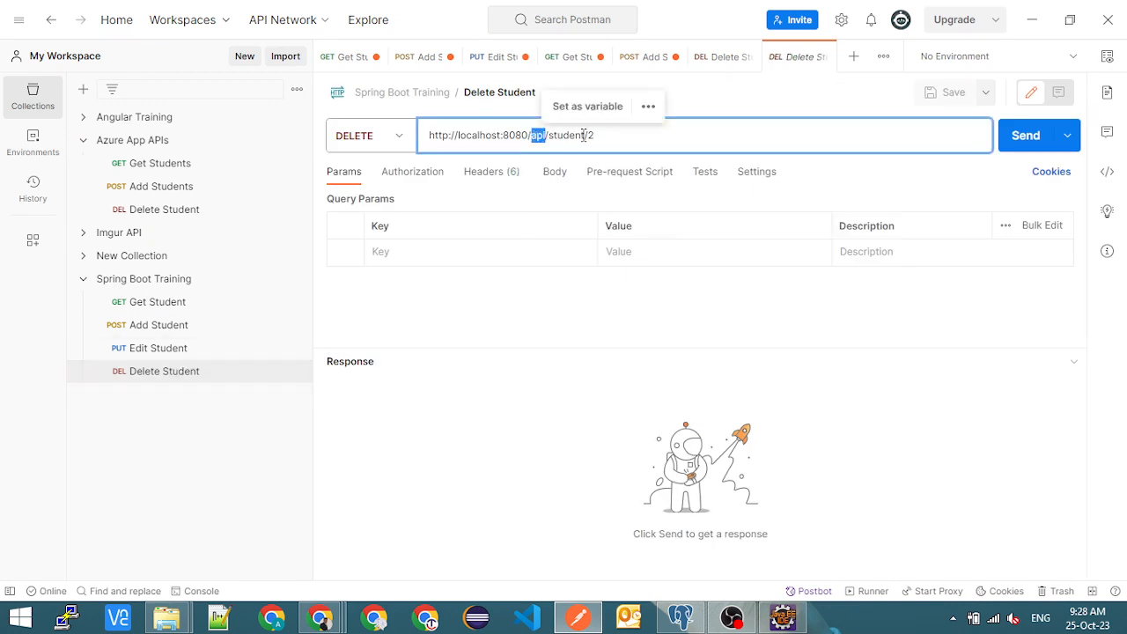
{"action": "left_click", "coordinate": [598, 135]}
{"action": "left_click_drag", "start_coordinate": [604, 135], "coordinate": [405, 140]}
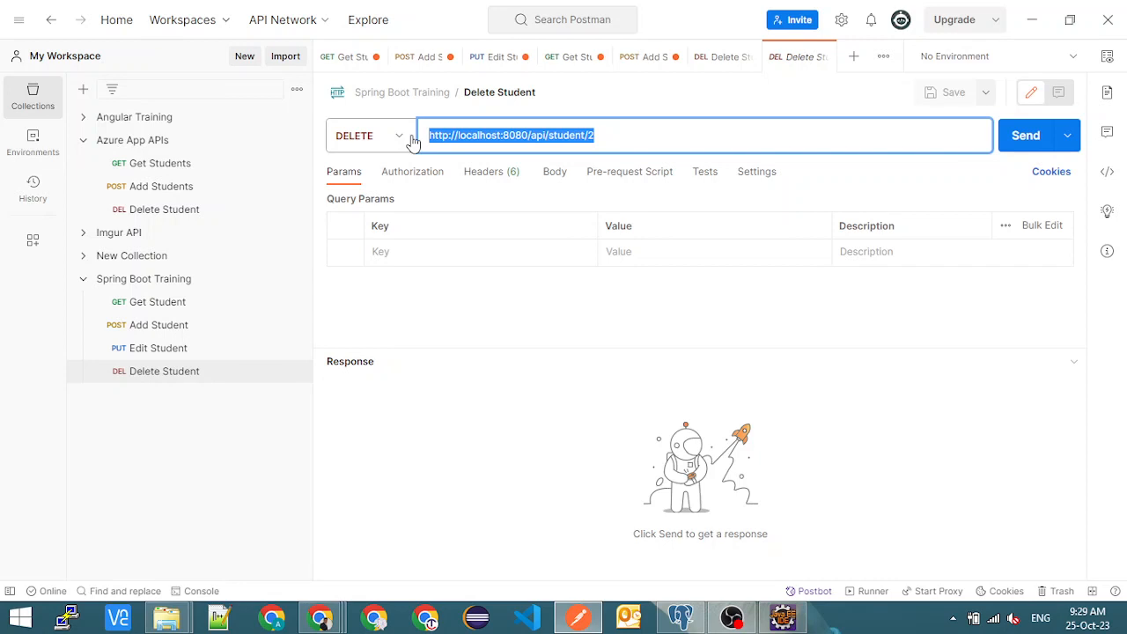
{"action": "left_click", "coordinate": [684, 132]}
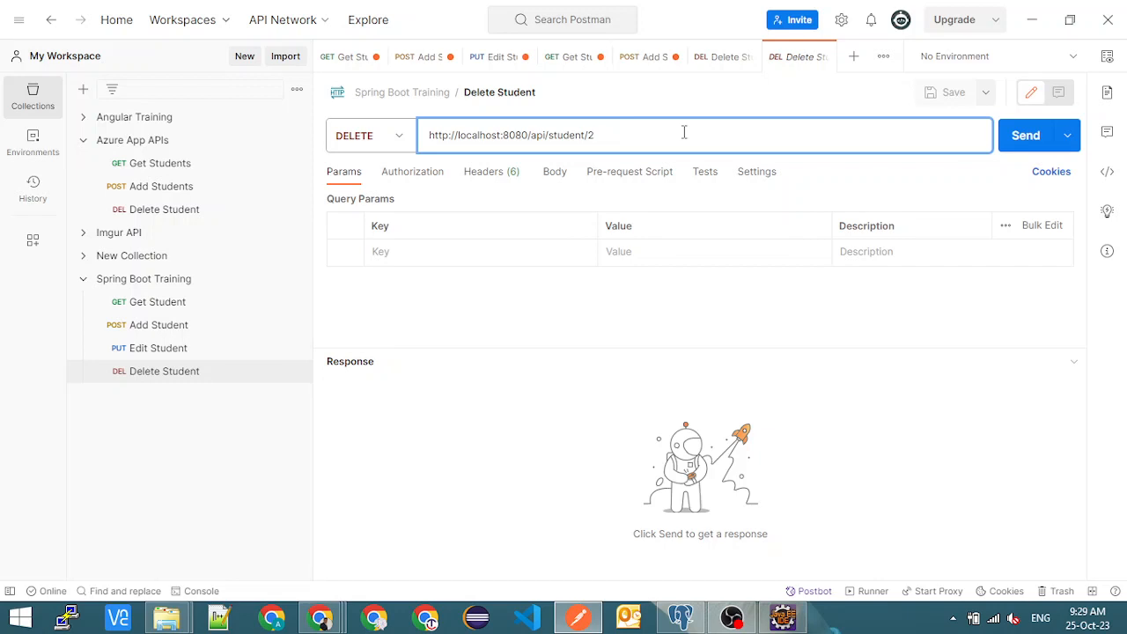
{"action": "double_click", "coordinate": [590, 135]}
{"action": "left_click", "coordinate": [1026, 138]}
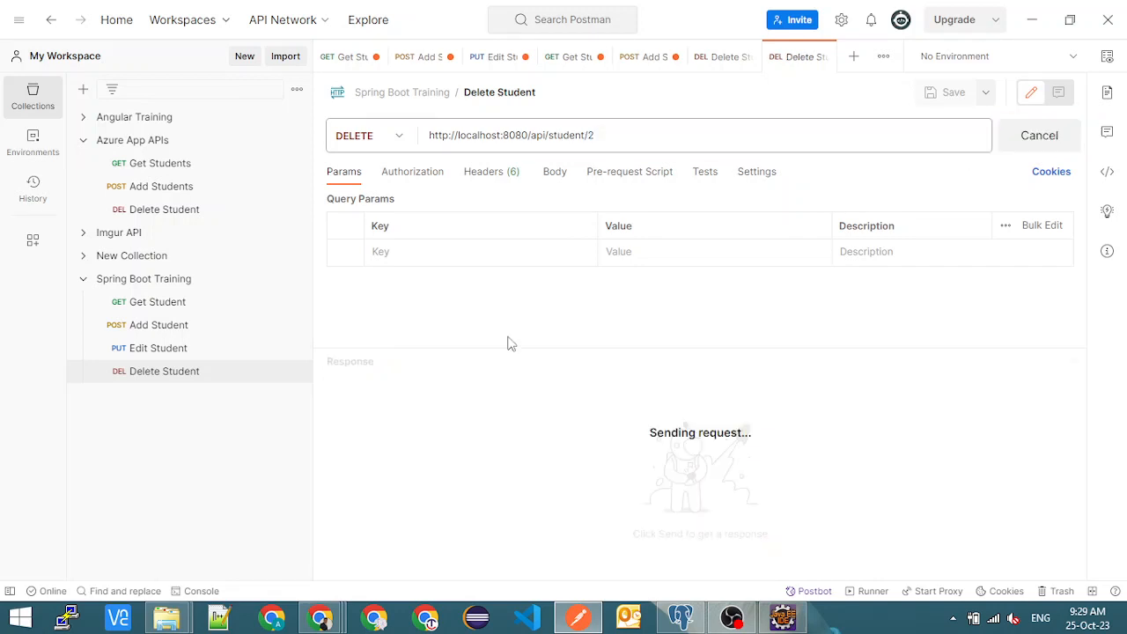
- Replace api with store in the Delete Student URL, send the request for student/2 and examine the response
{"action": "double_click", "coordinate": [603, 139]}
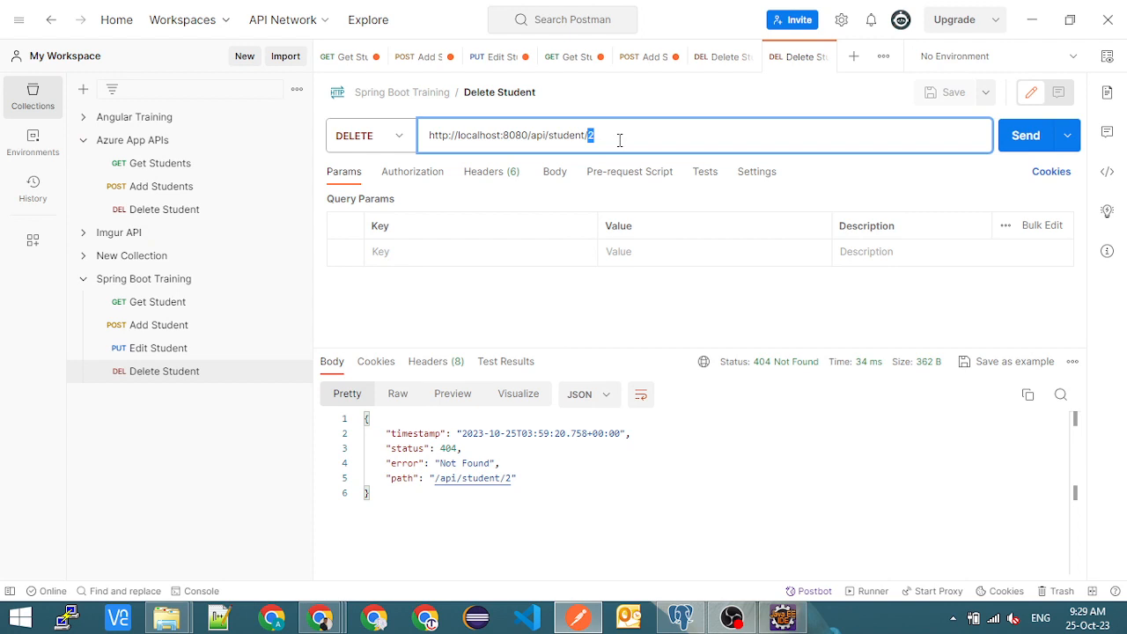
{"action": "left_click", "coordinate": [620, 140]}
{"action": "double_click", "coordinate": [590, 135]}
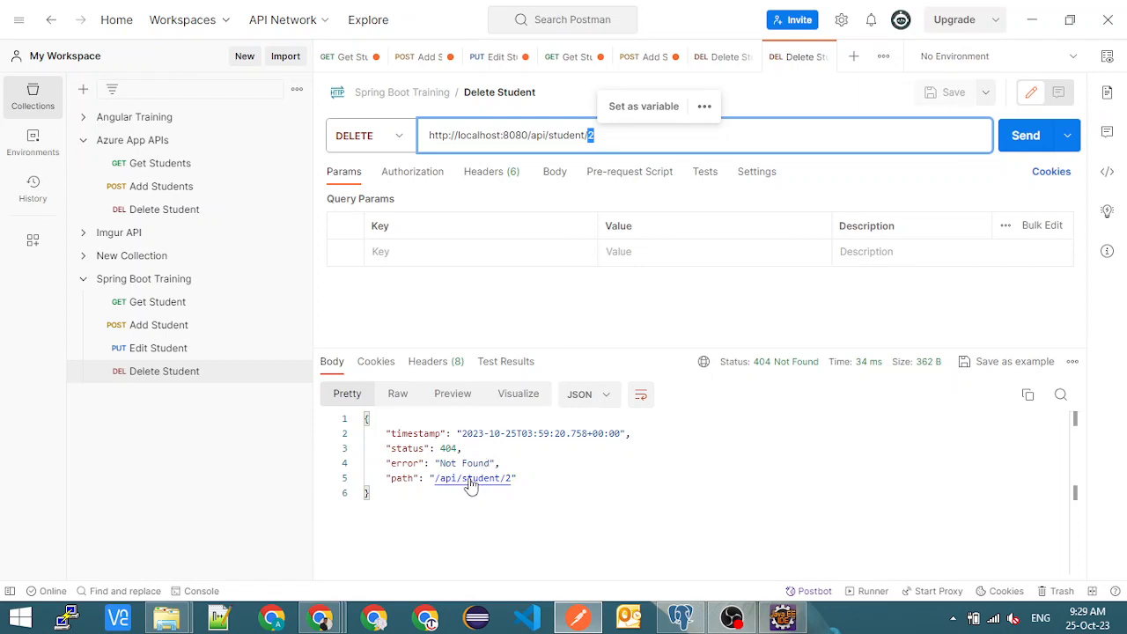
{"action": "double_click", "coordinate": [538, 135]}
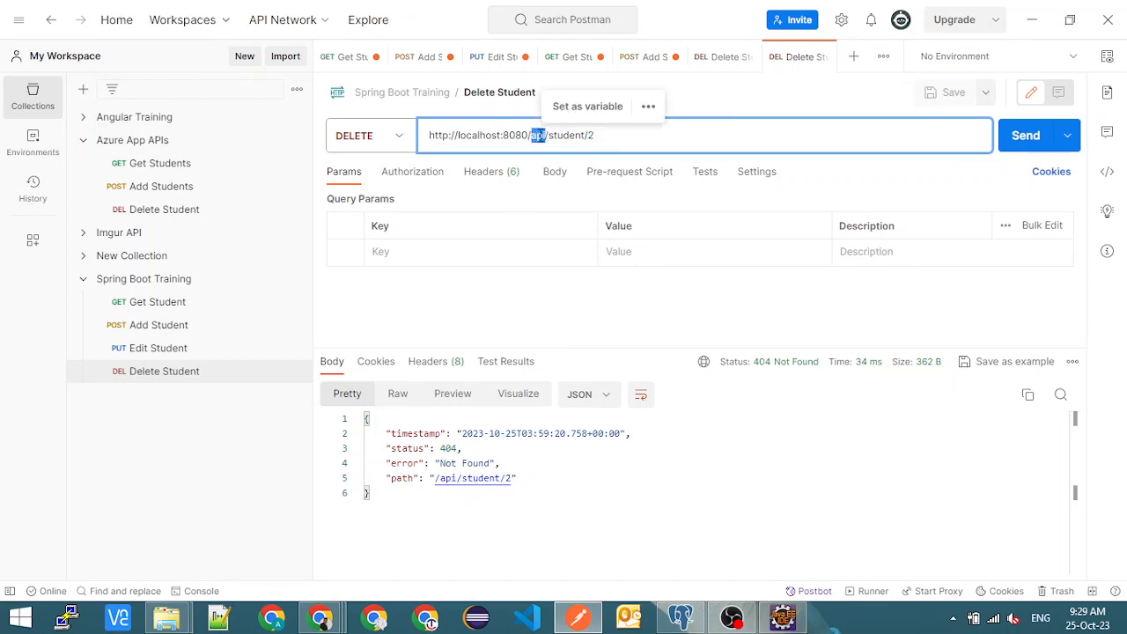
{"action": "type", "text": "store"}
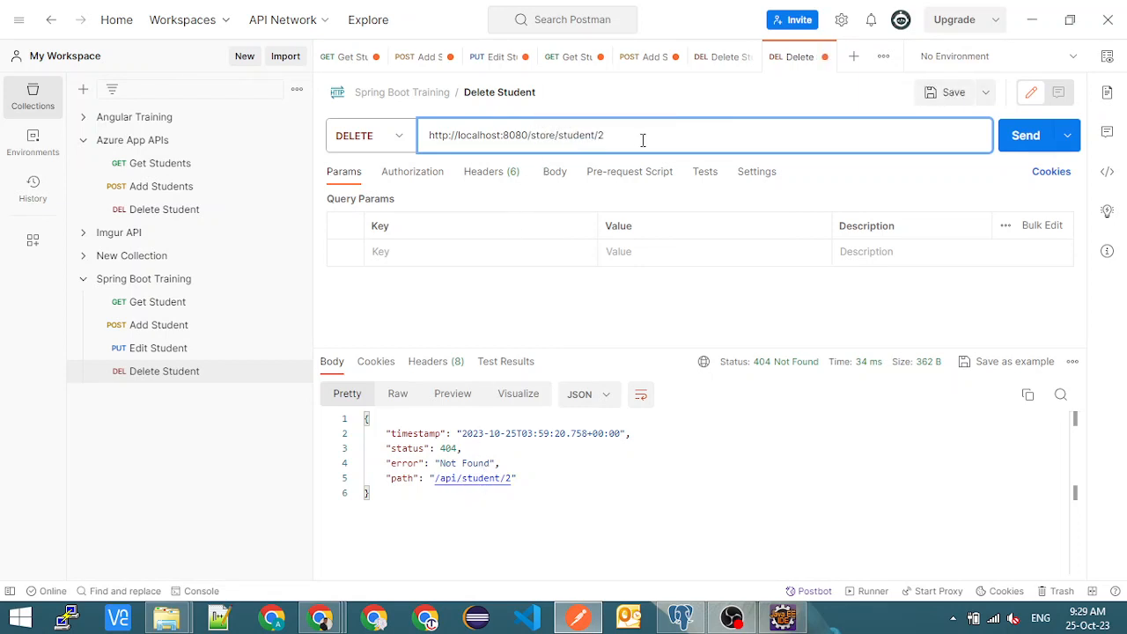
{"action": "double_click", "coordinate": [549, 132]}
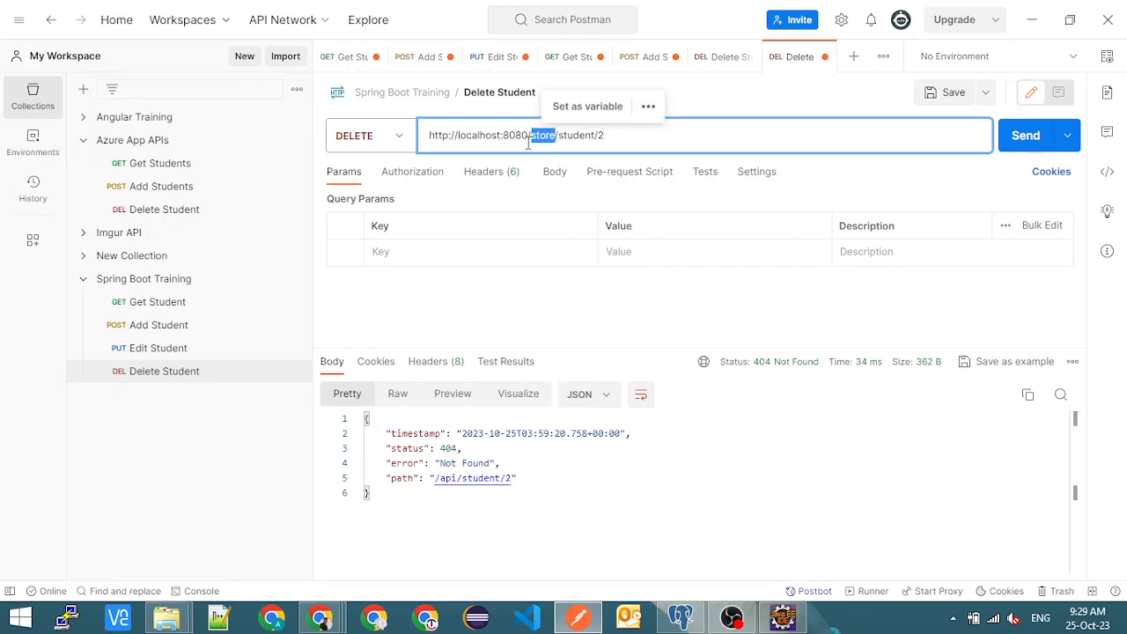
{"action": "left_click", "coordinate": [1006, 141]}
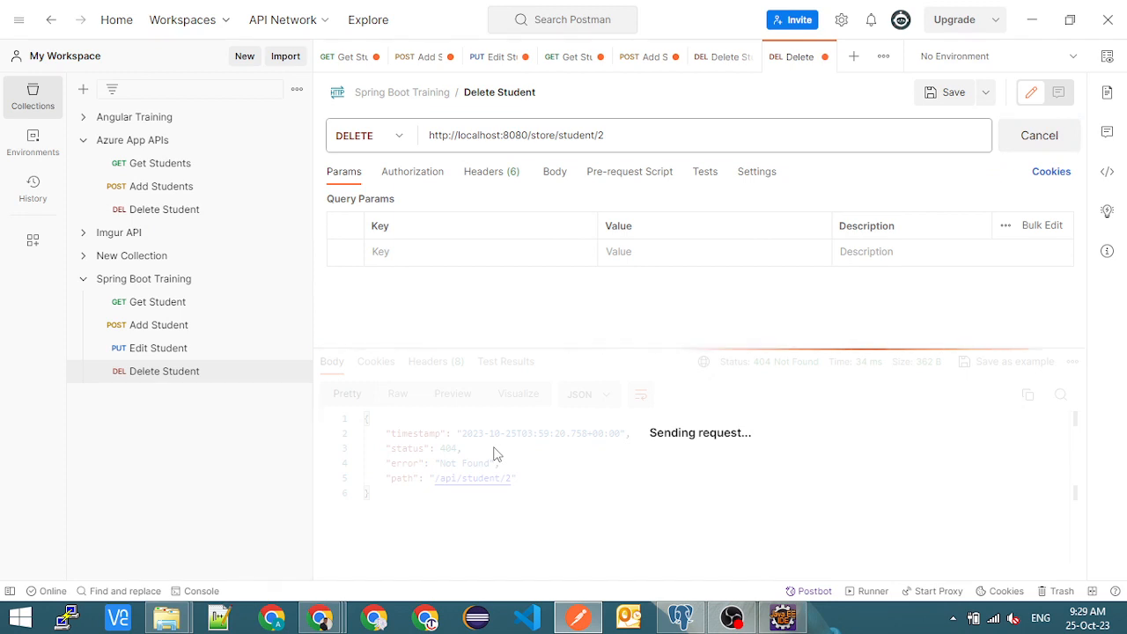
{"action": "left_click_drag", "start_coordinate": [434, 419], "coordinate": [528, 425]}
{"action": "left_click", "coordinate": [528, 425]}
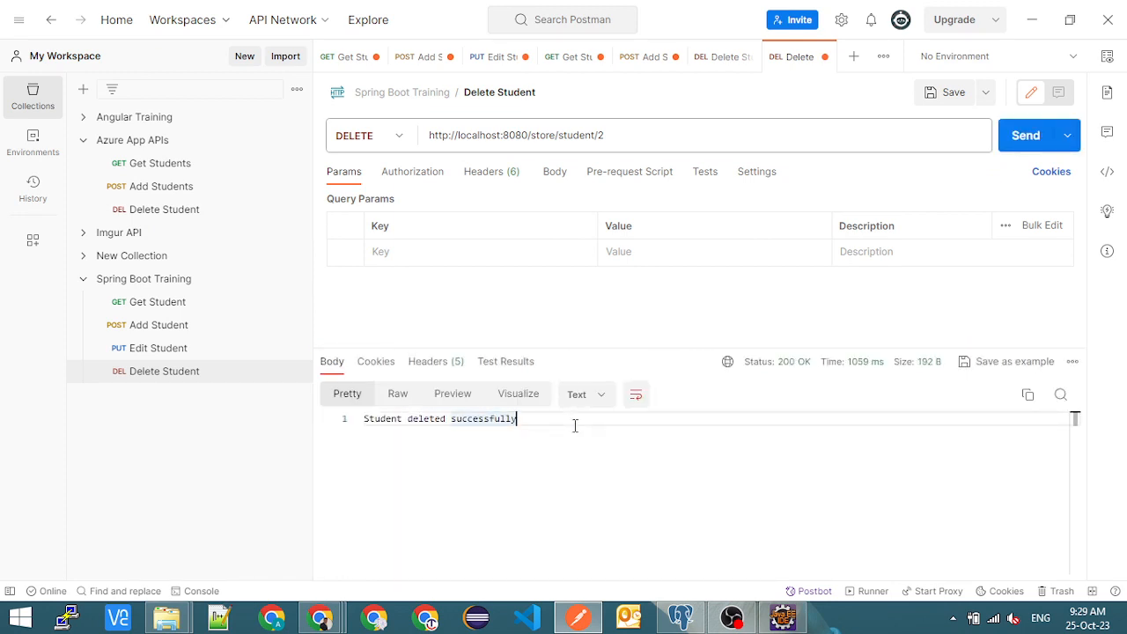
- Reload the students list in Chrome and rerun the students query in pgAdmin, collapsing AzureTest's databases
{"action": "key", "text": "alt+Tab"}
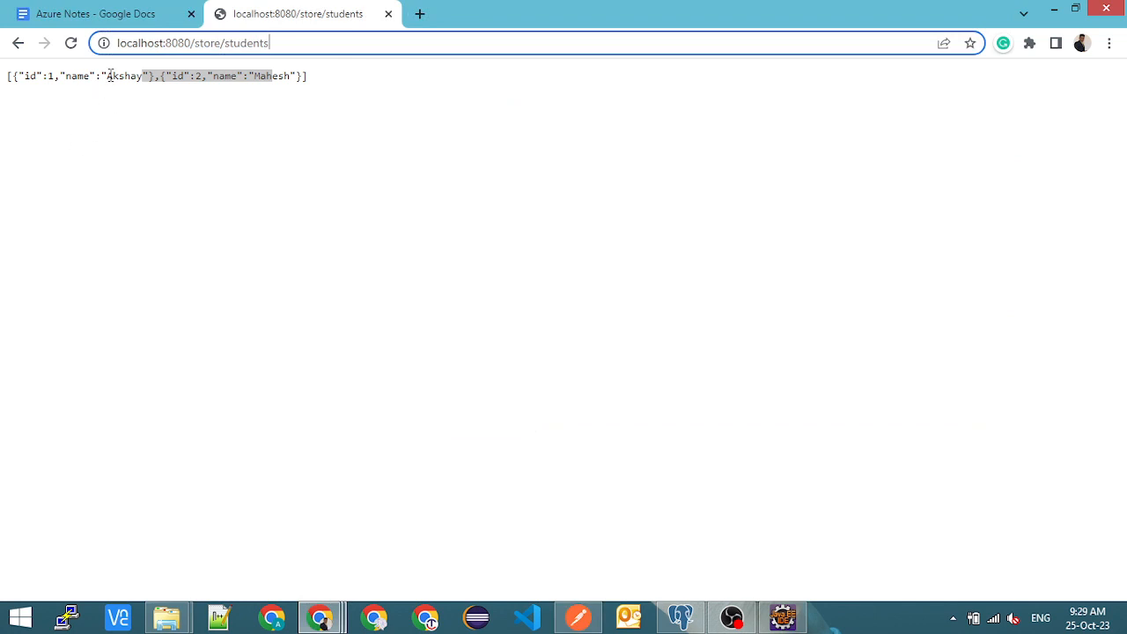
{"action": "left_click", "coordinate": [67, 44]}
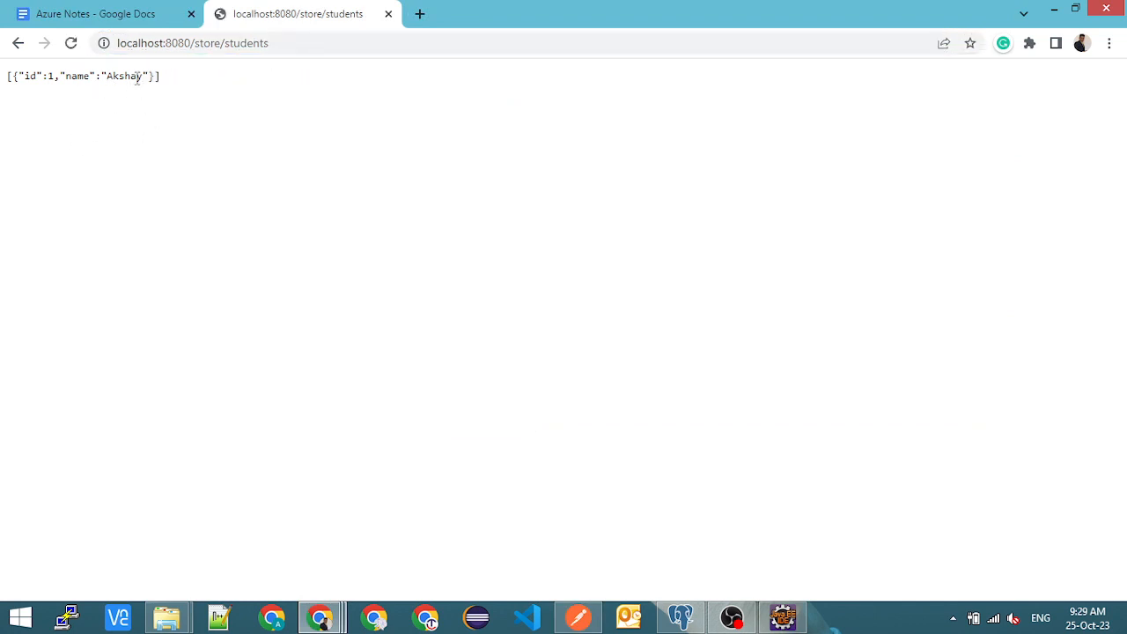
{"action": "key", "text": "alt+Tab"}
{"action": "key", "text": "alt+Tab"}
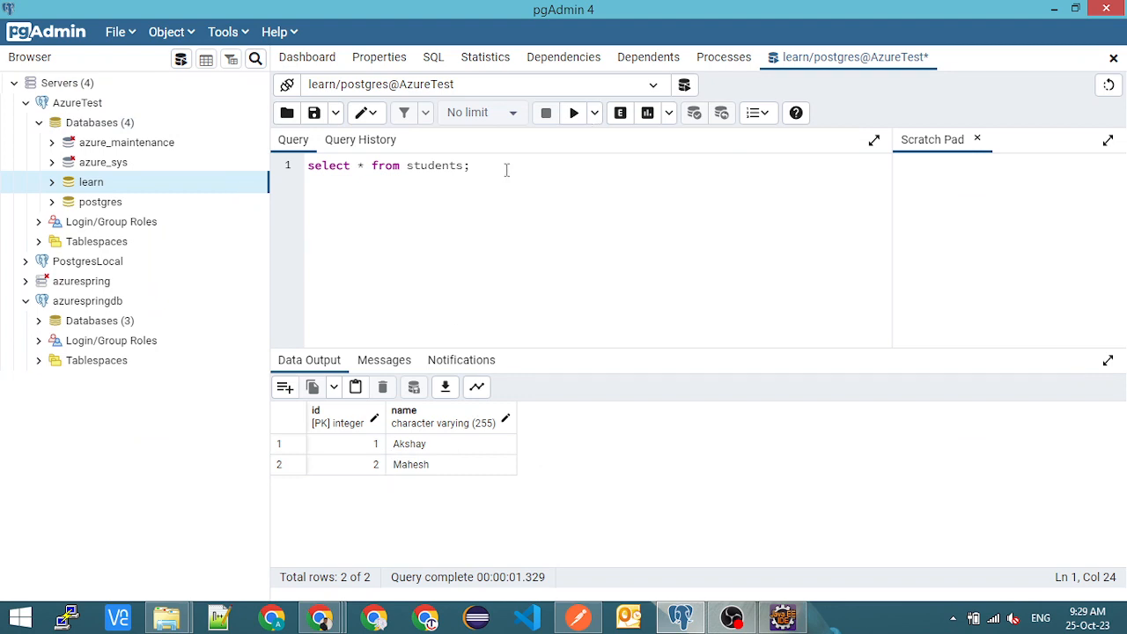
{"action": "left_click", "coordinate": [574, 114]}
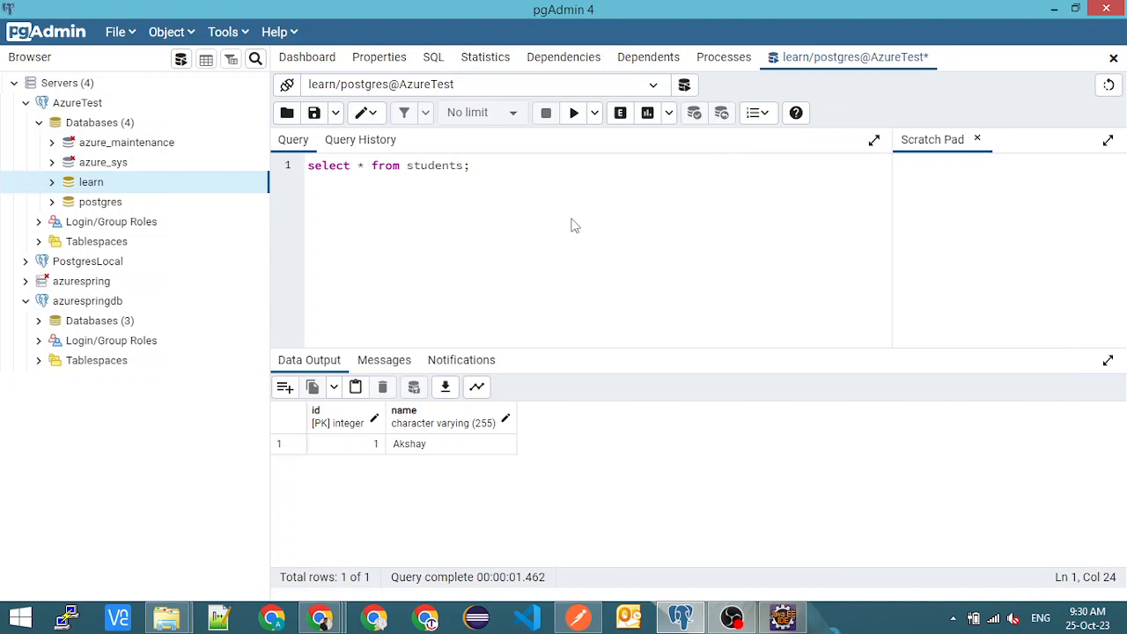
{"action": "left_click", "coordinate": [39, 124]}
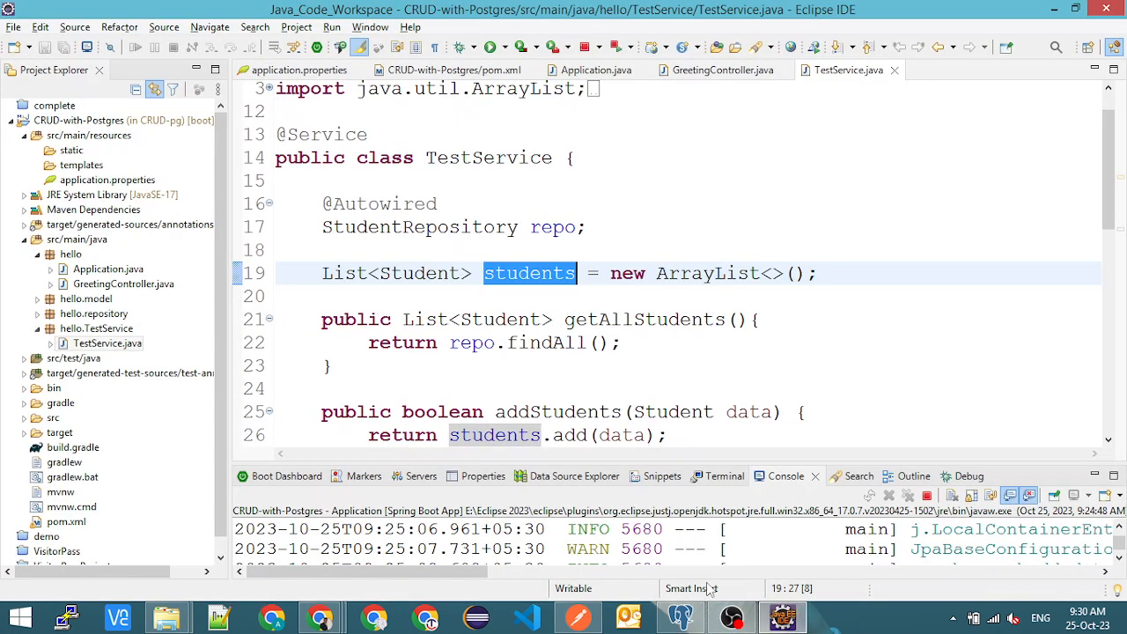
- Switch to Eclipse, show the Boot Dashboard for the local CRUD-with-Postgres app and enlarge its area
{"action": "left_click", "coordinate": [783, 616]}
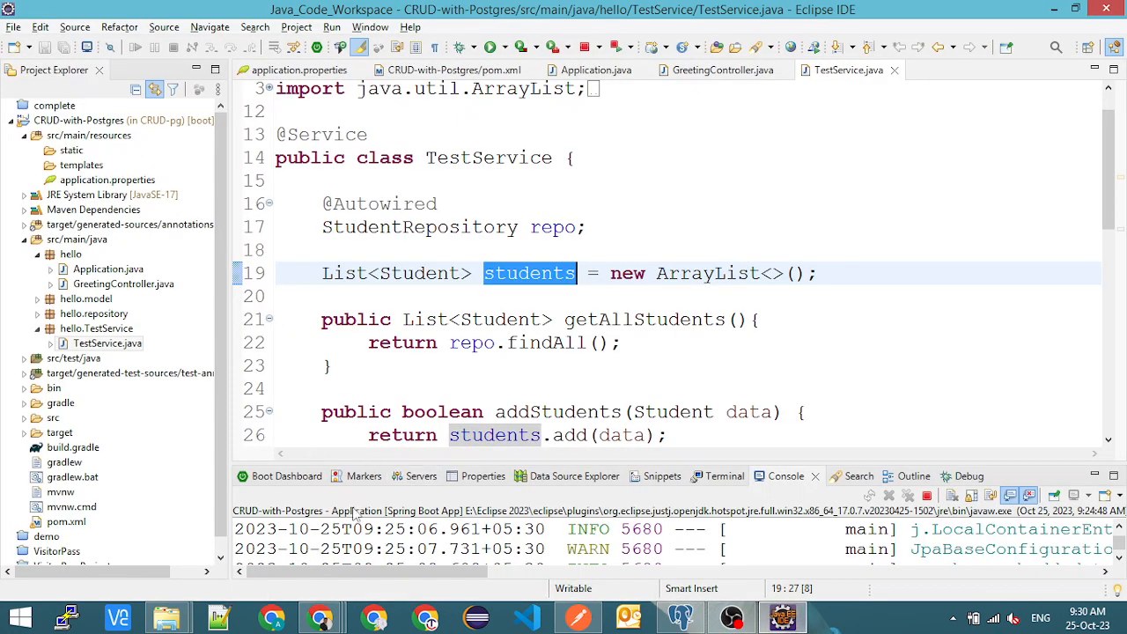
{"action": "left_click", "coordinate": [306, 481]}
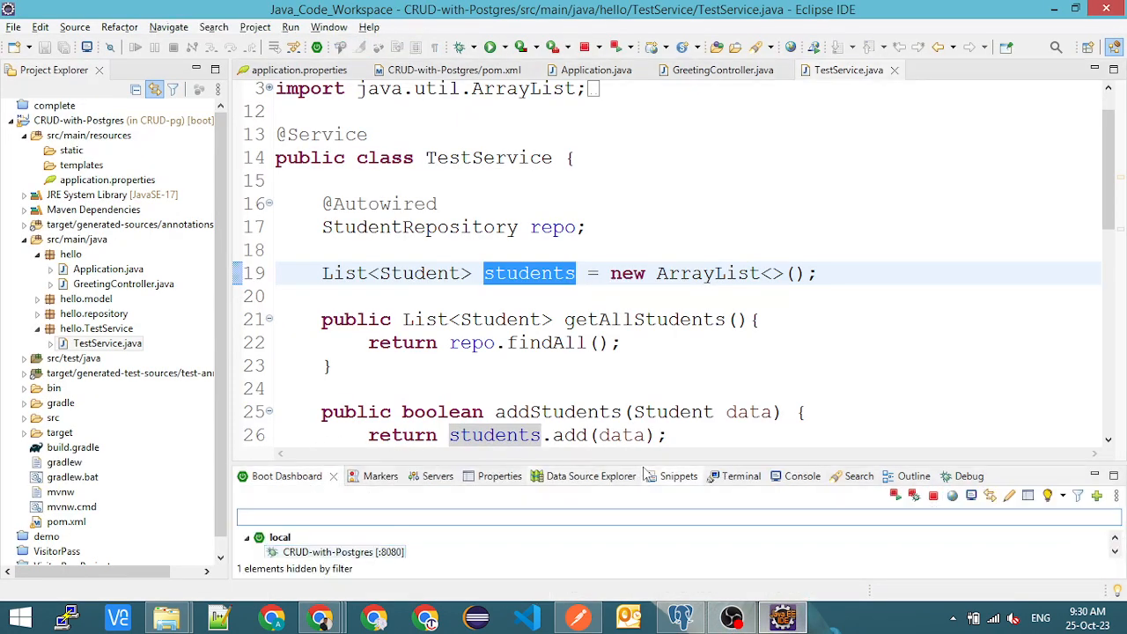
{"action": "left_click_drag", "start_coordinate": [641, 459], "coordinate": [642, 398]}
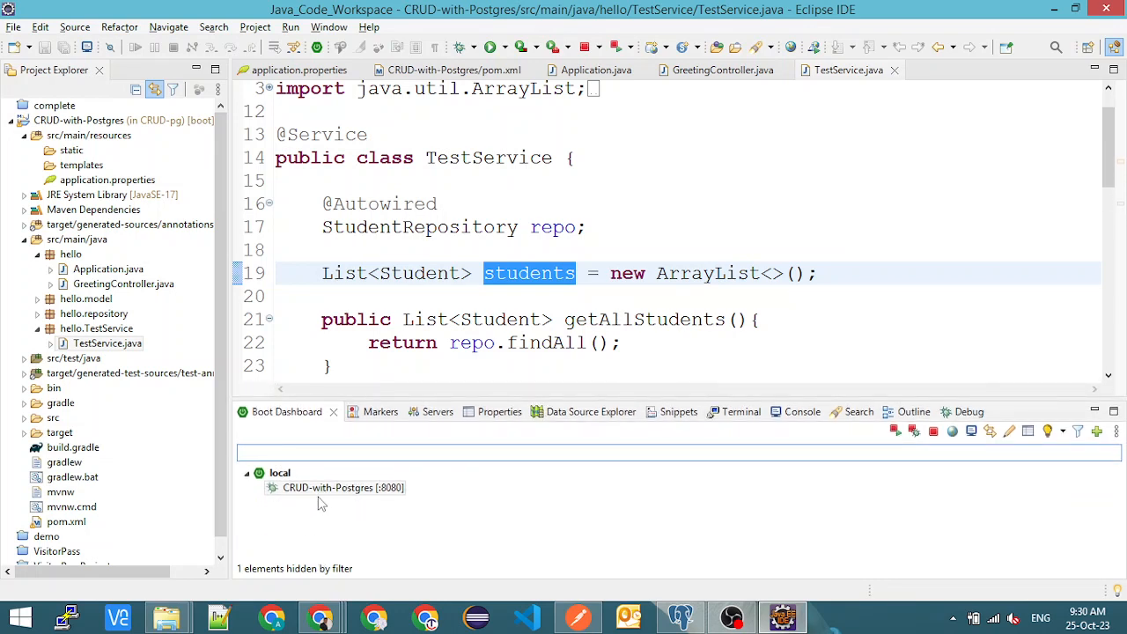
- Examine the Hibernate and JPA settings in application.properties and the build plugins in pom.xml
{"action": "left_click", "coordinate": [294, 70]}
{"action": "scroll", "coordinate": [483, 238], "scroll_direction": "down", "scroll_amount": 1}
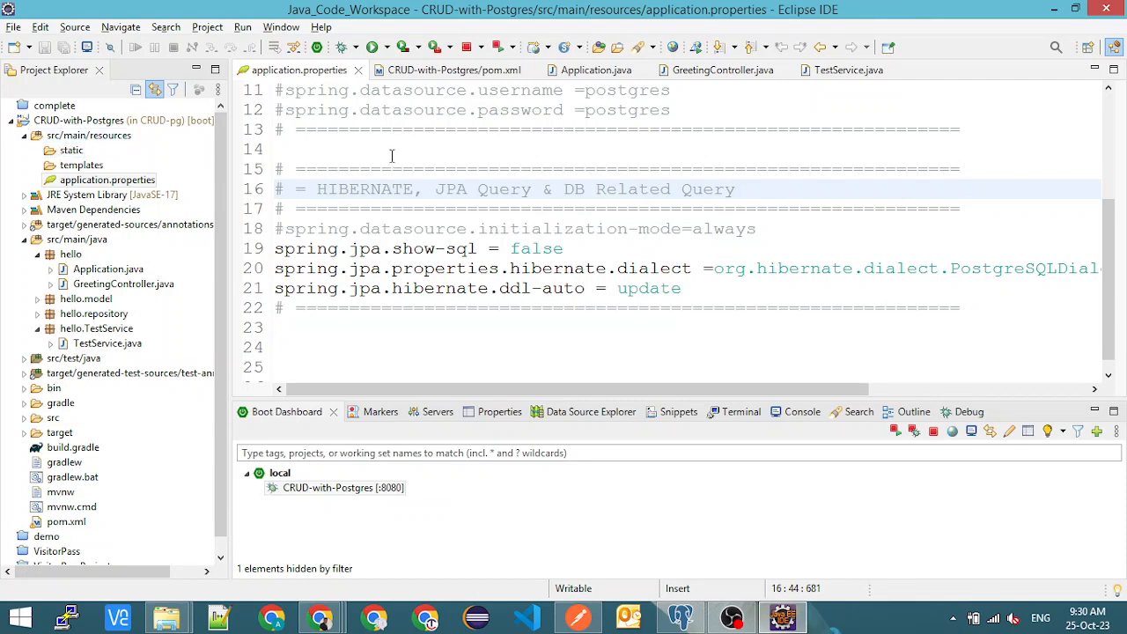
{"action": "left_click", "coordinate": [454, 69]}
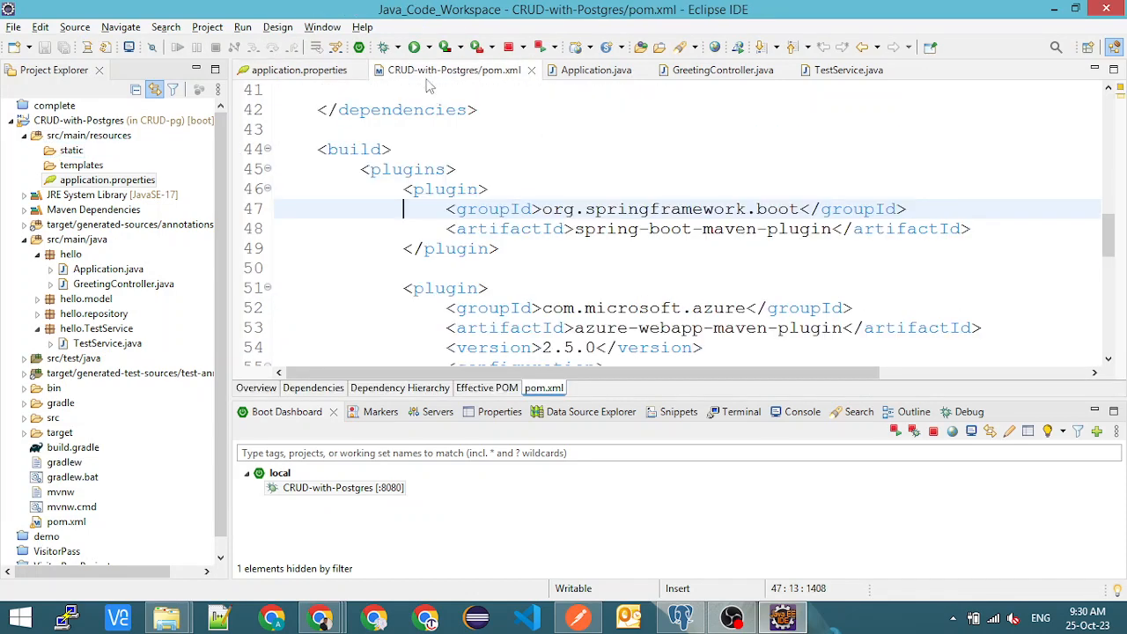
- Reveal pom.xml's CRUD-pg folder in File Explorer from the file's properties, leaving the properties window closed
{"action": "left_click", "coordinate": [539, 165]}
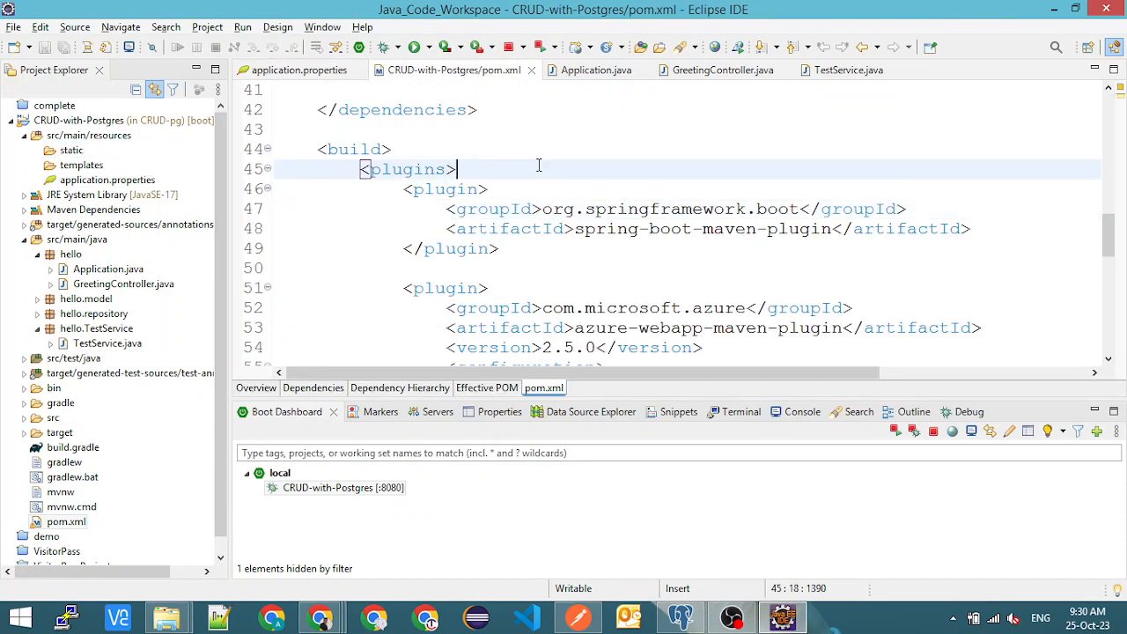
{"action": "key", "text": "alt+Return"}
{"action": "left_click", "coordinate": [724, 103]}
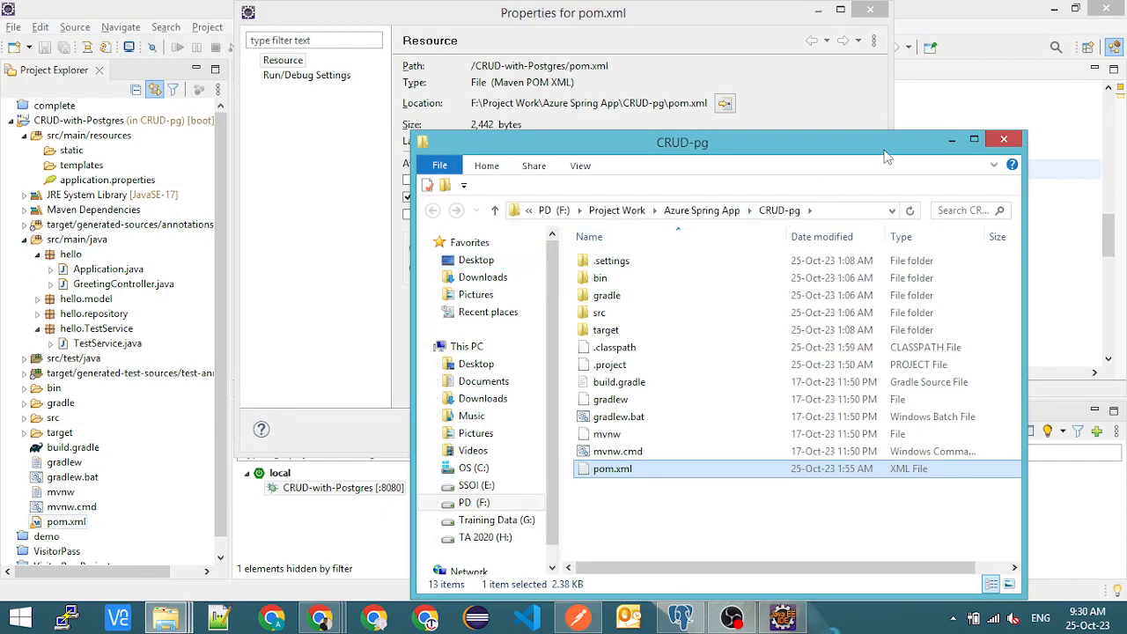
{"action": "left_click_drag", "start_coordinate": [883, 151], "coordinate": [681, 144]}
{"action": "left_click", "coordinate": [869, 11]}
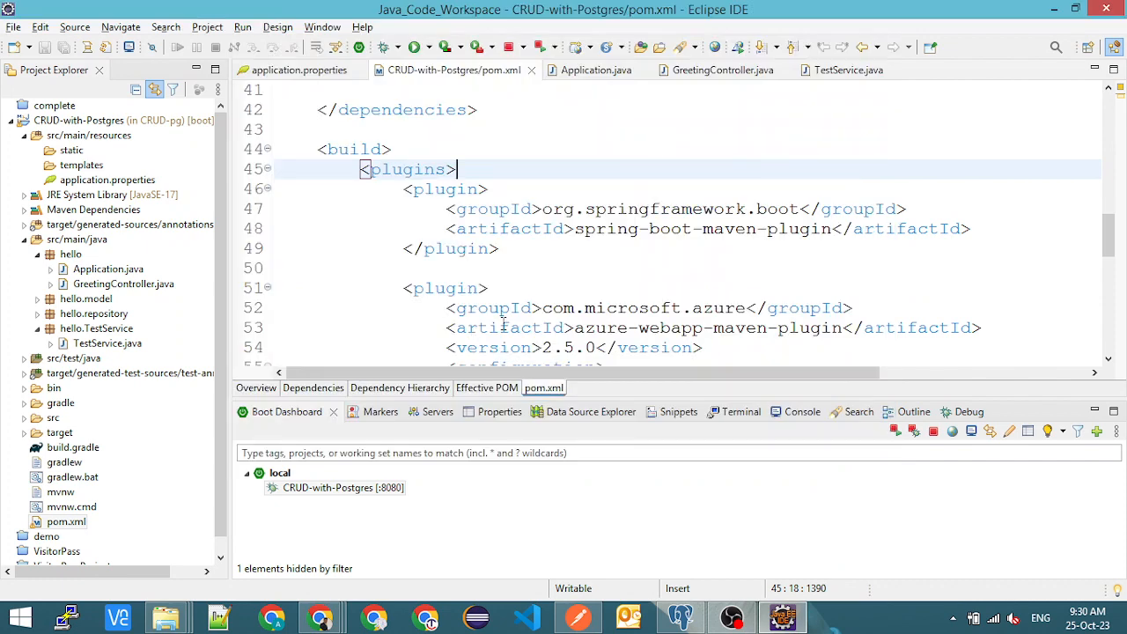
- Start a command prompt in the CRUD-pg folder with cmd and move the folder window aside
{"action": "key", "text": "alt+Tab"}
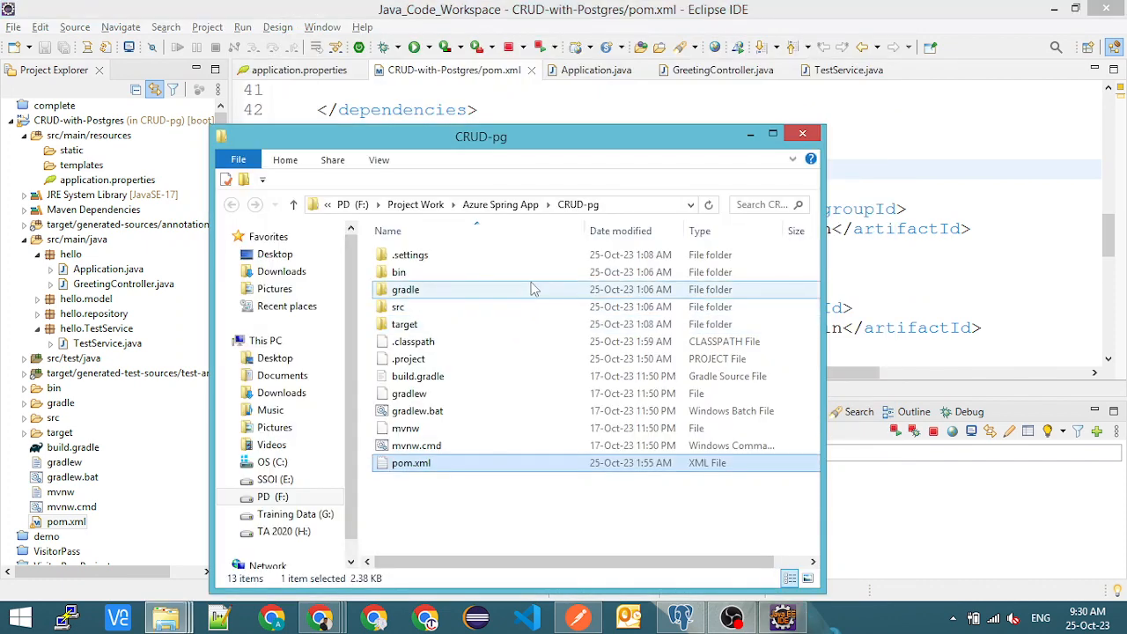
{"action": "left_click", "coordinate": [637, 207]}
{"action": "type", "text": "cmd"}
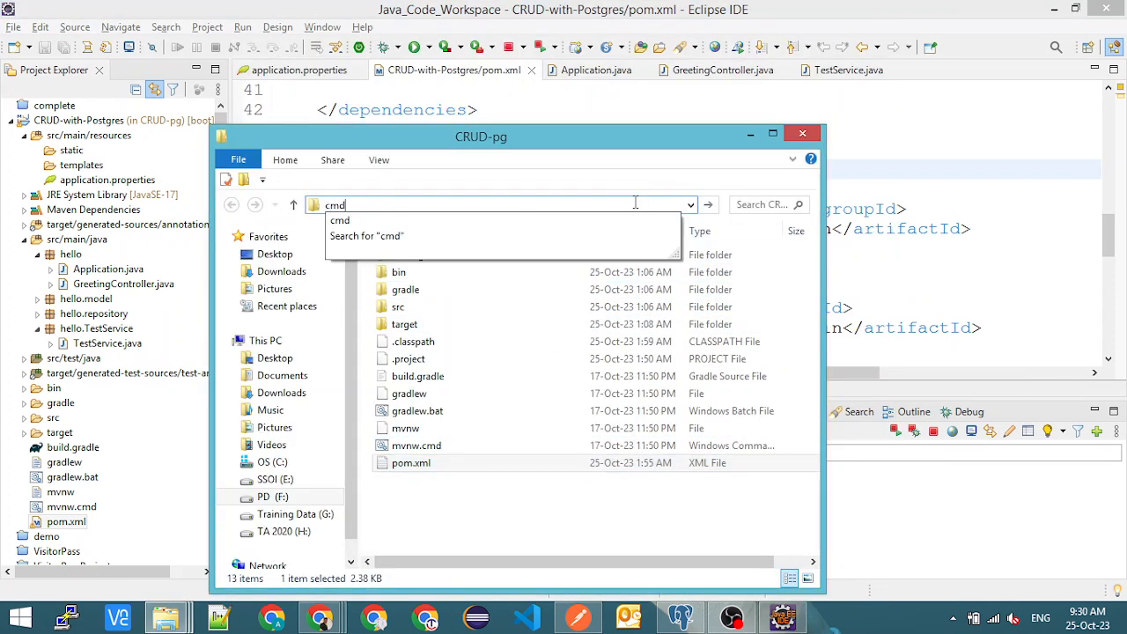
{"action": "key", "text": "Return"}
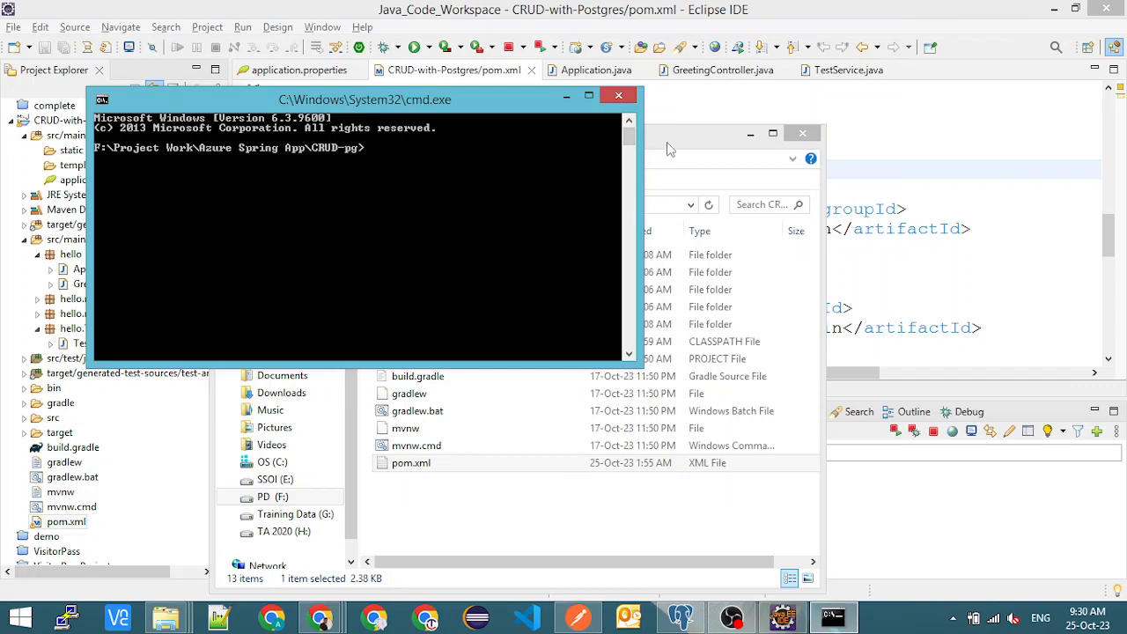
{"action": "left_click_drag", "start_coordinate": [666, 148], "coordinate": [799, 104]}
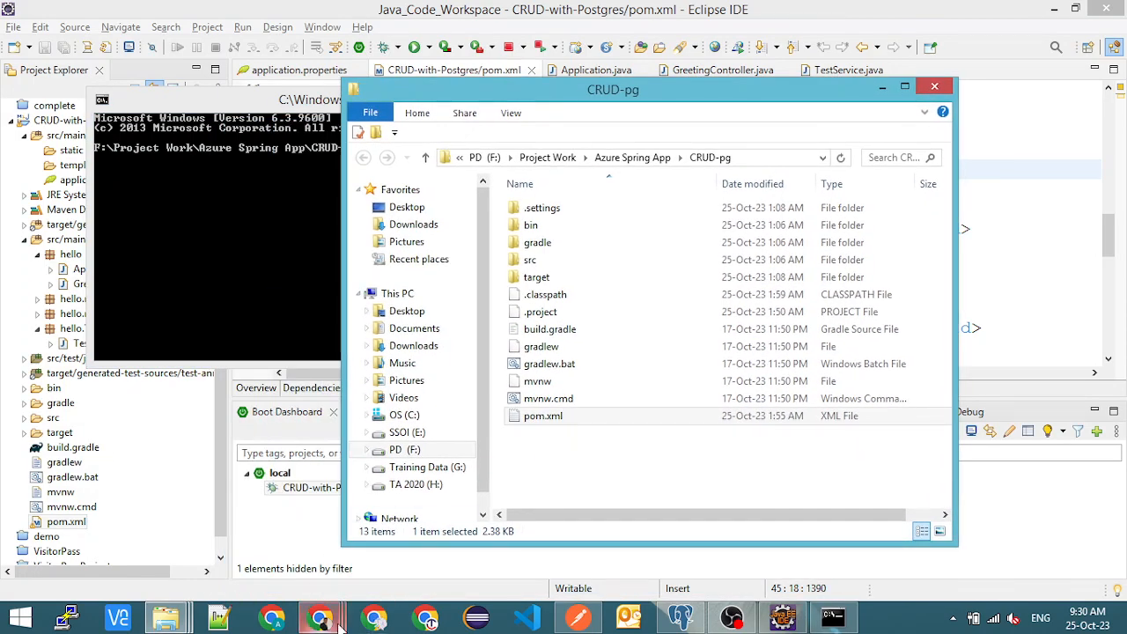
- Switch to the Azure Notes document in Chrome and look through it for the Spring app deployment instructions
{"action": "mouse_move", "coordinate": [338, 621]}
{"action": "left_click", "coordinate": [322, 536]}
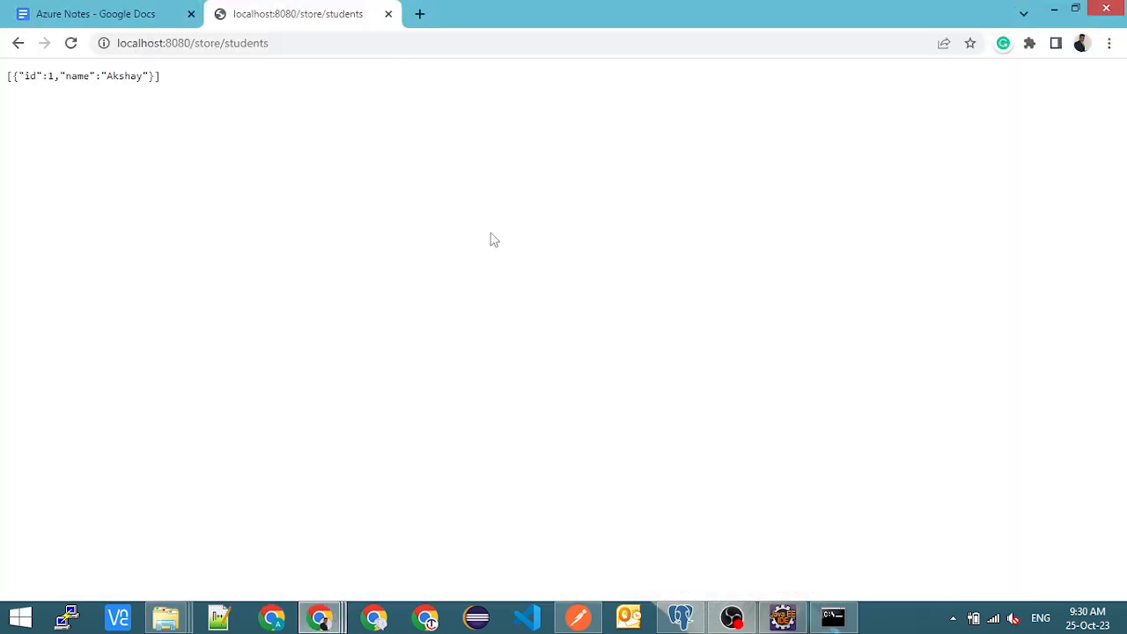
{"action": "left_click", "coordinate": [81, 11]}
{"action": "scroll", "coordinate": [489, 405], "scroll_direction": "up", "scroll_amount": 15}
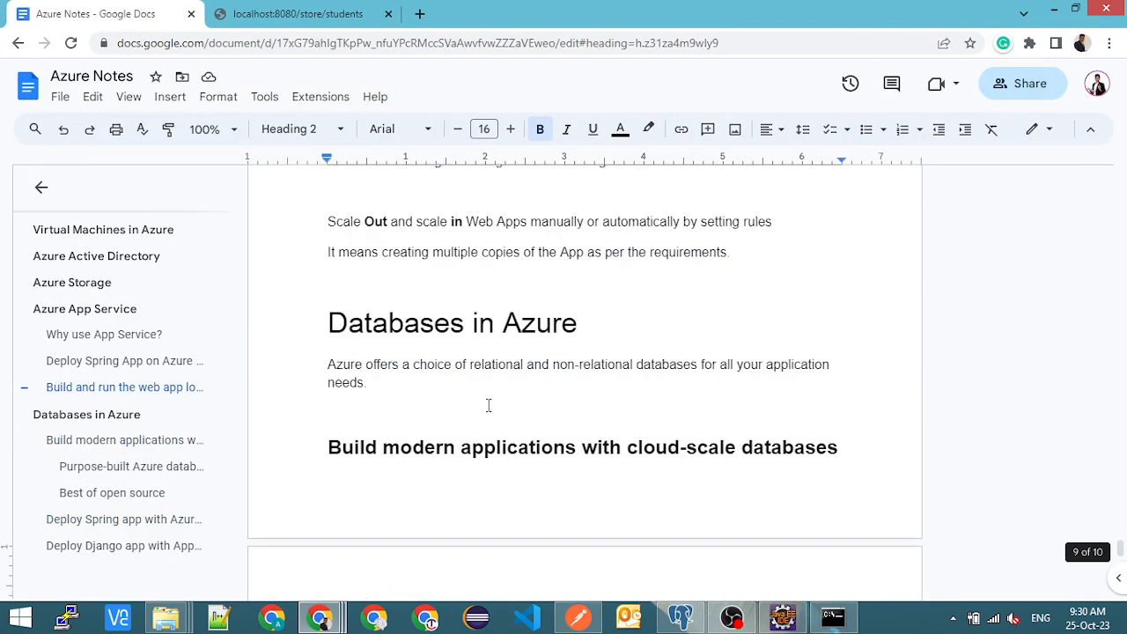
{"action": "scroll", "coordinate": [486, 405], "scroll_direction": "up", "scroll_amount": 5}
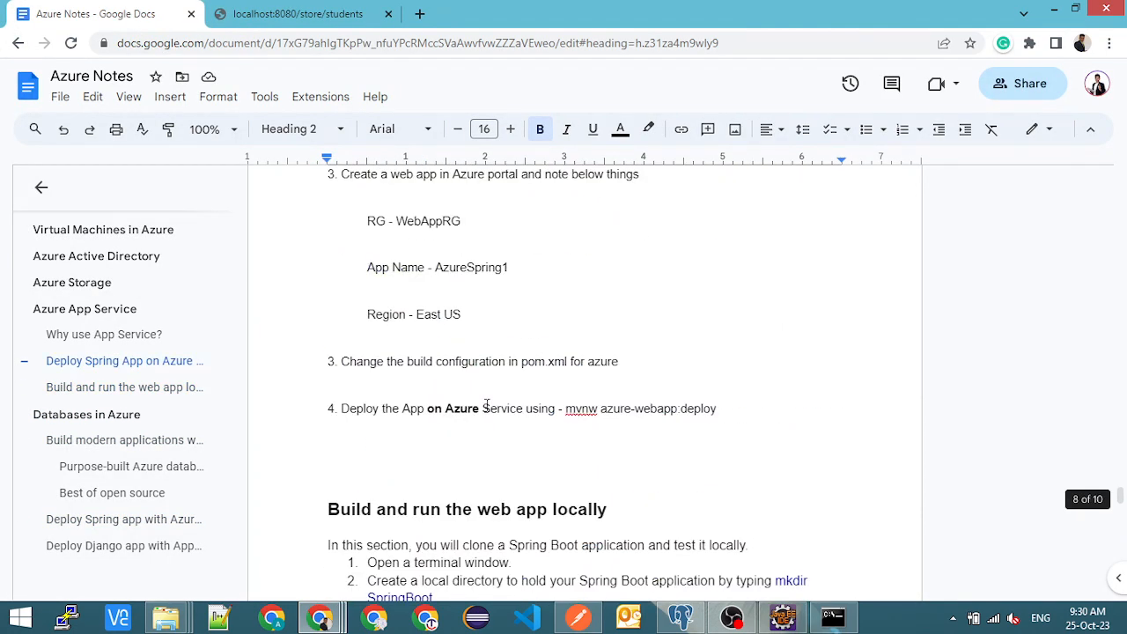
{"action": "scroll", "coordinate": [487, 405], "scroll_direction": "down", "scroll_amount": 4}
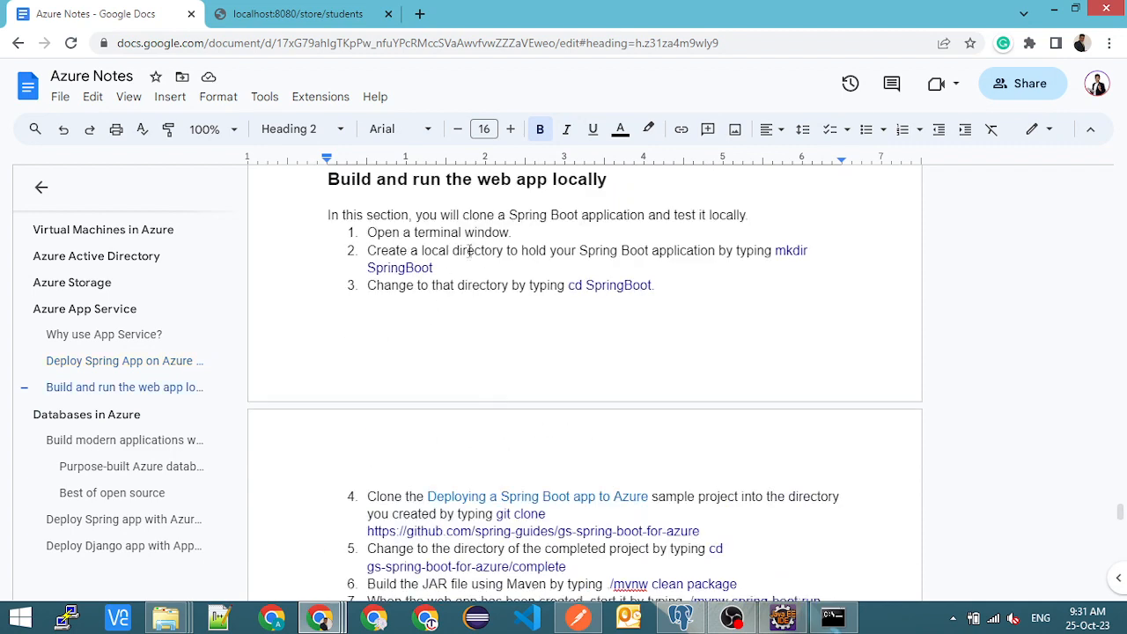
{"action": "scroll", "coordinate": [475, 375], "scroll_direction": "down", "scroll_amount": 3}
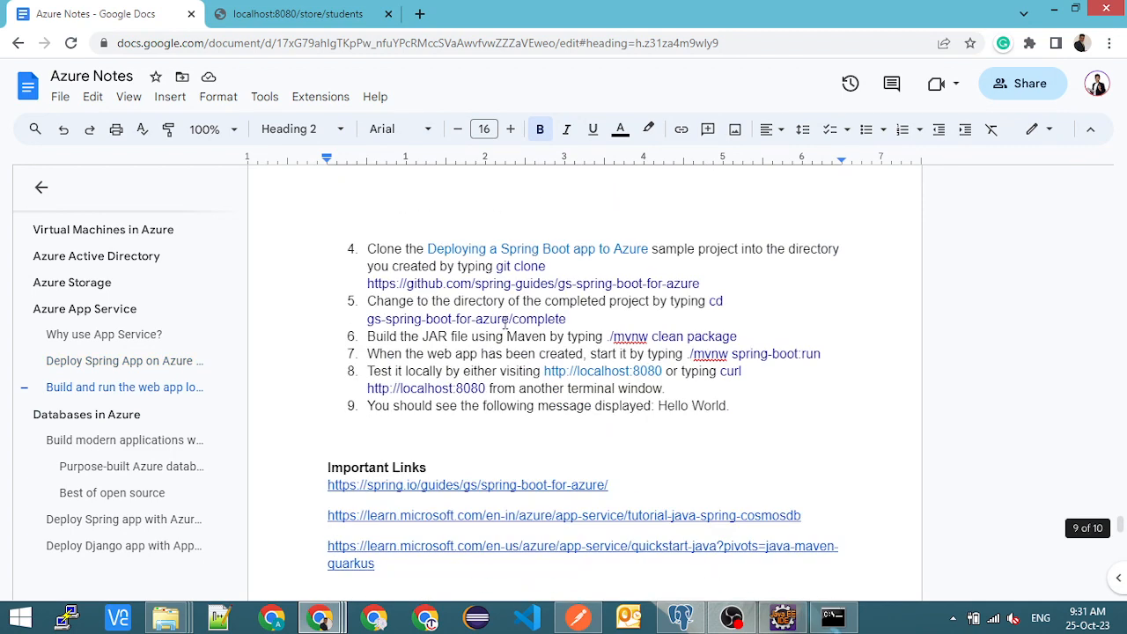
{"action": "scroll", "coordinate": [458, 420], "scroll_direction": "down", "scroll_amount": 2}
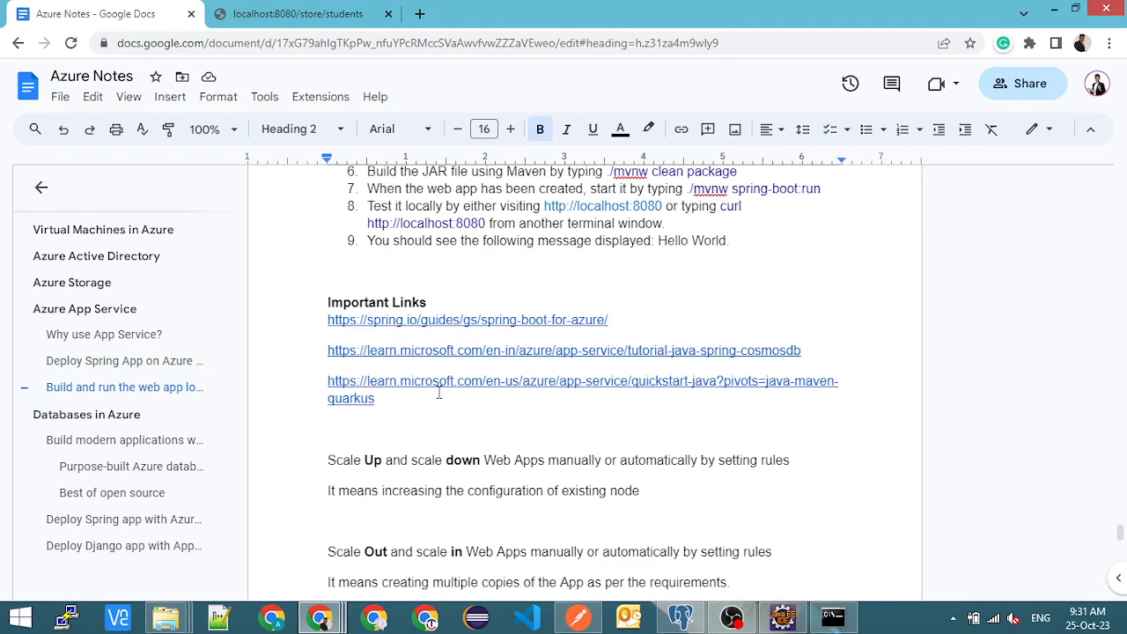
{"action": "scroll", "coordinate": [439, 387], "scroll_direction": "down", "scroll_amount": 2}
{"action": "scroll", "coordinate": [440, 392], "scroll_direction": "up", "scroll_amount": 1}
{"action": "scroll", "coordinate": [446, 379], "scroll_direction": "down", "scroll_amount": 2}
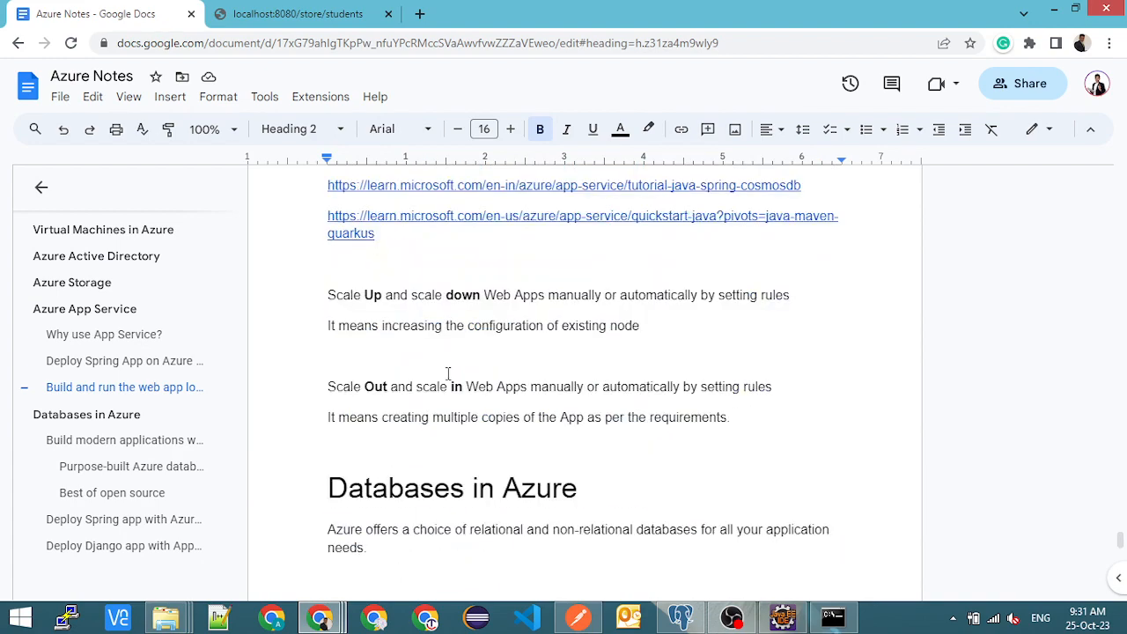
{"action": "scroll", "coordinate": [447, 373], "scroll_direction": "down", "scroll_amount": 2}
{"action": "scroll", "coordinate": [447, 373], "scroll_direction": "up", "scroll_amount": 8}
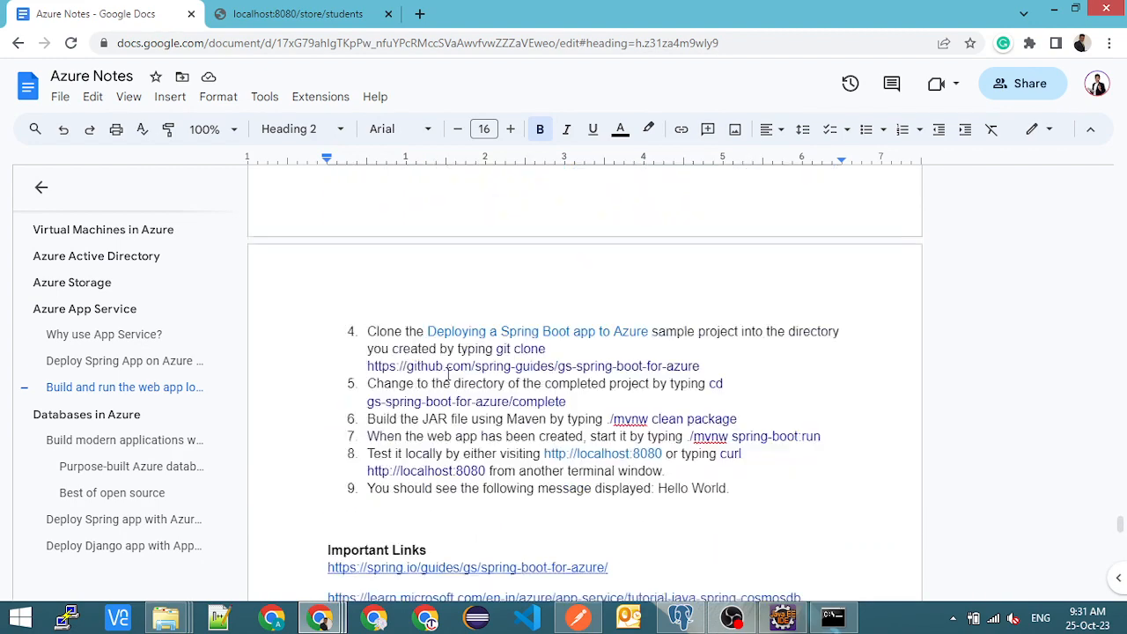
{"action": "scroll", "coordinate": [448, 373], "scroll_direction": "up", "scroll_amount": 2}
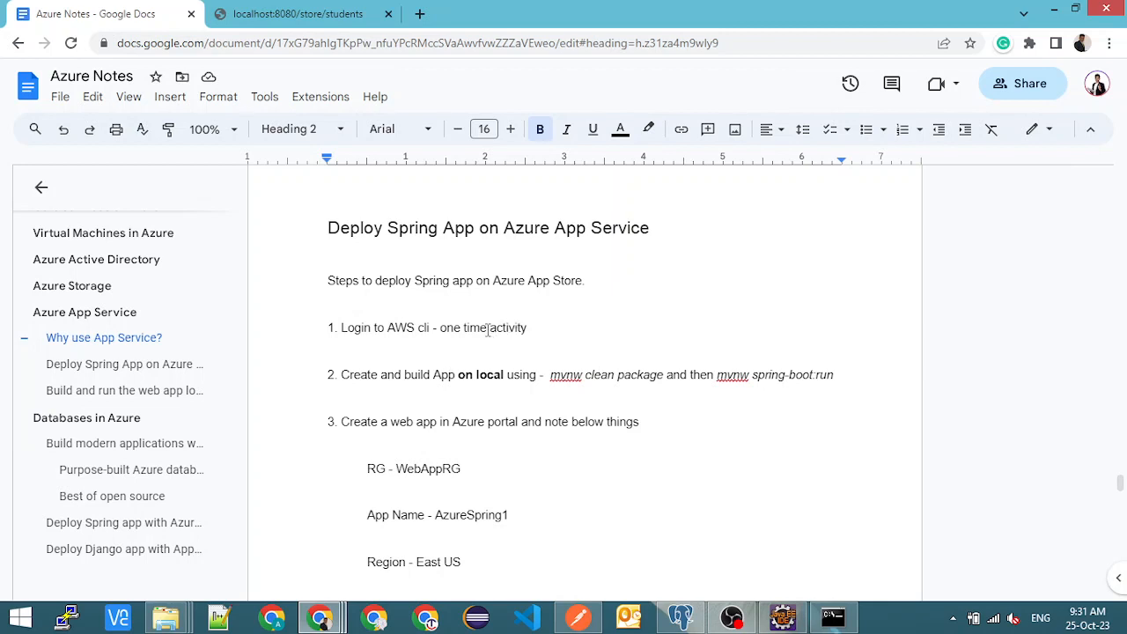
- Read the steps for deploying a Spring app on Azure App Service, highlighting the resource group and app name
{"action": "left_click_drag", "start_coordinate": [487, 331], "coordinate": [537, 332]}
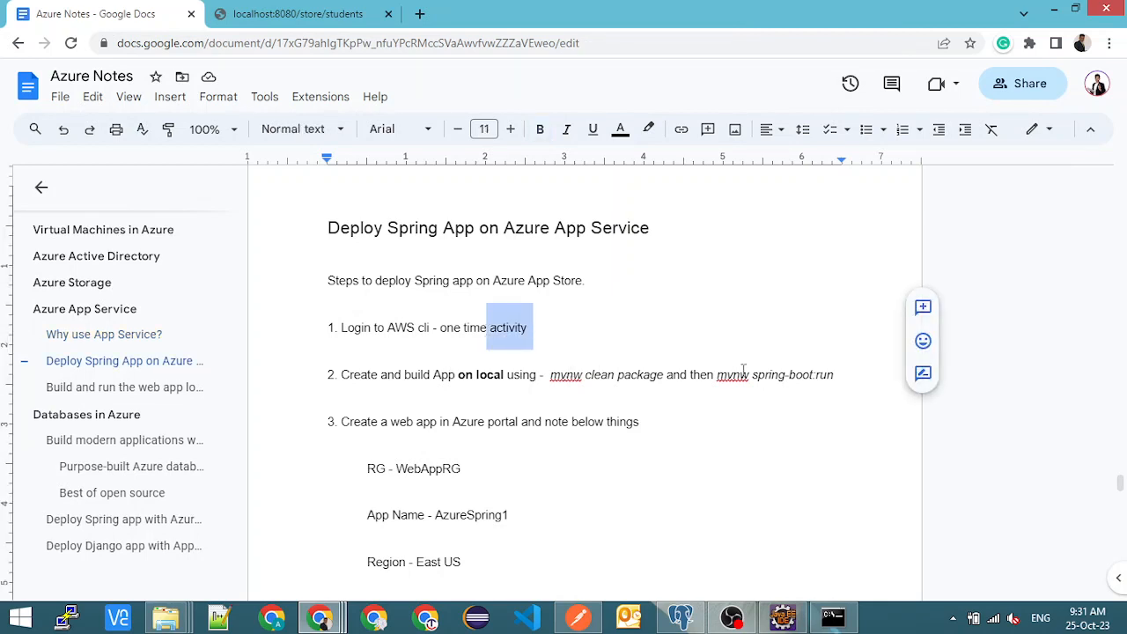
{"action": "left_click", "coordinate": [676, 374]}
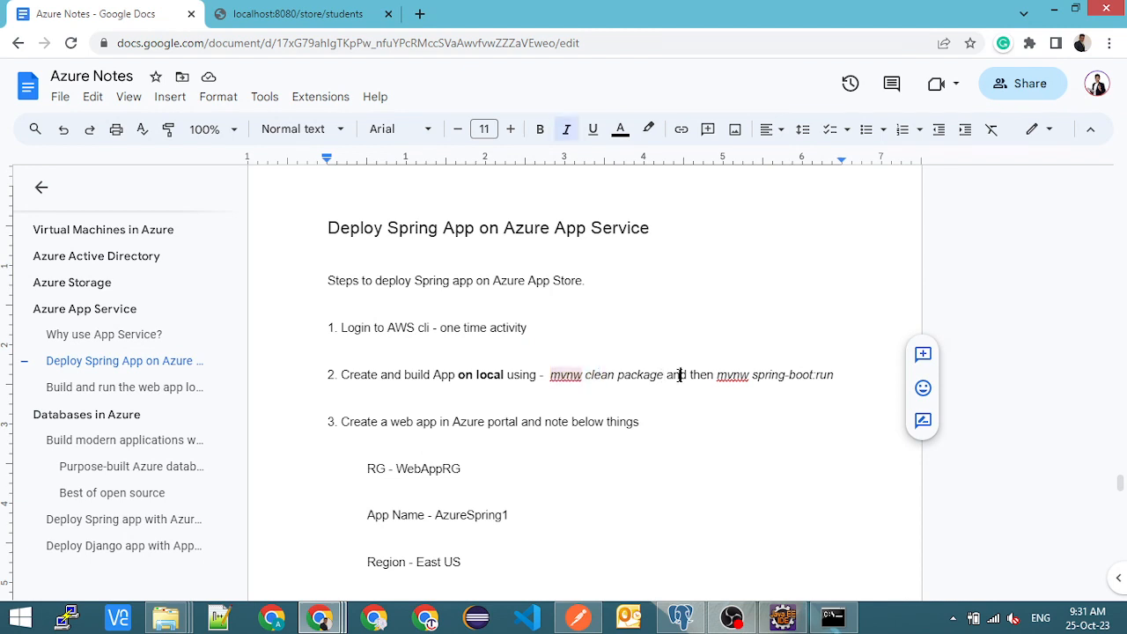
{"action": "scroll", "coordinate": [458, 405], "scroll_direction": "down", "scroll_amount": 1}
{"action": "left_click_drag", "start_coordinate": [398, 387], "coordinate": [467, 389]}
{"action": "left_click_drag", "start_coordinate": [451, 430], "coordinate": [516, 430]}
{"action": "left_click", "coordinate": [513, 430]}
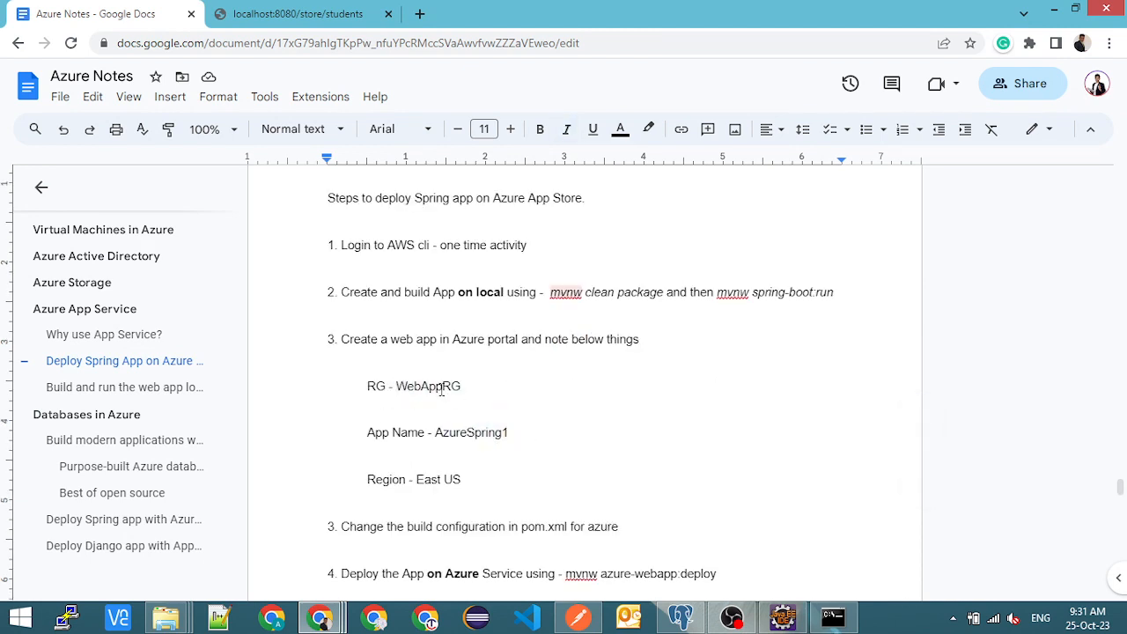
- Switch to the Chrome window with the Azure portal's azurespring PostgreSQL server
{"action": "key", "text": "alt+Tab"}
{"action": "key", "text": "alt+Tab"}
{"action": "key", "text": "Tab"}
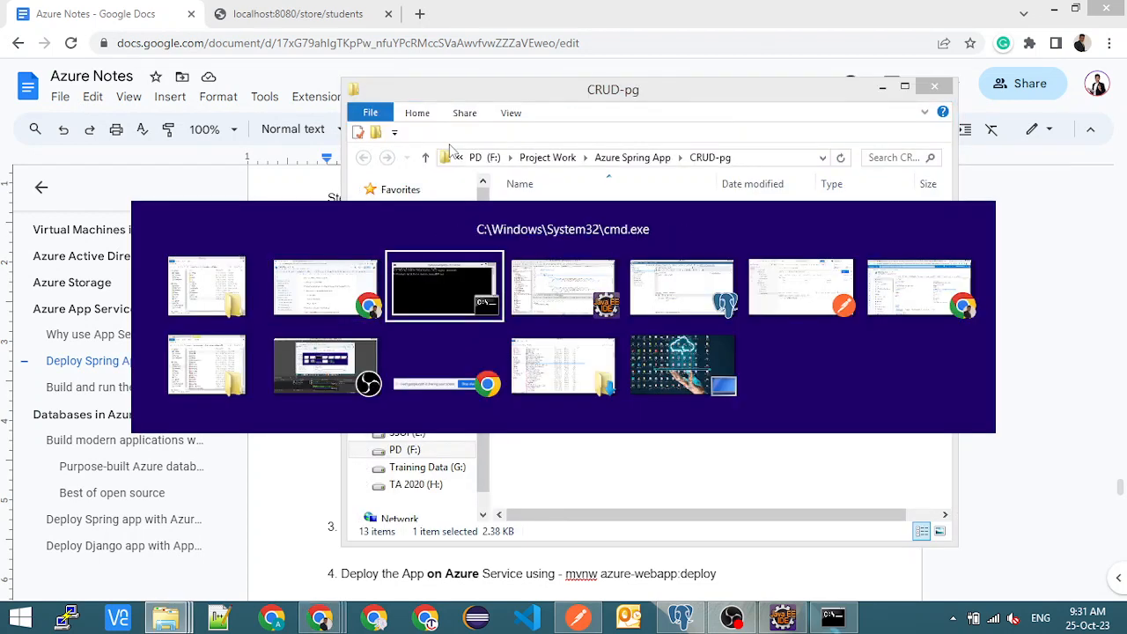
{"action": "key", "text": "alt+shift+Tab"}
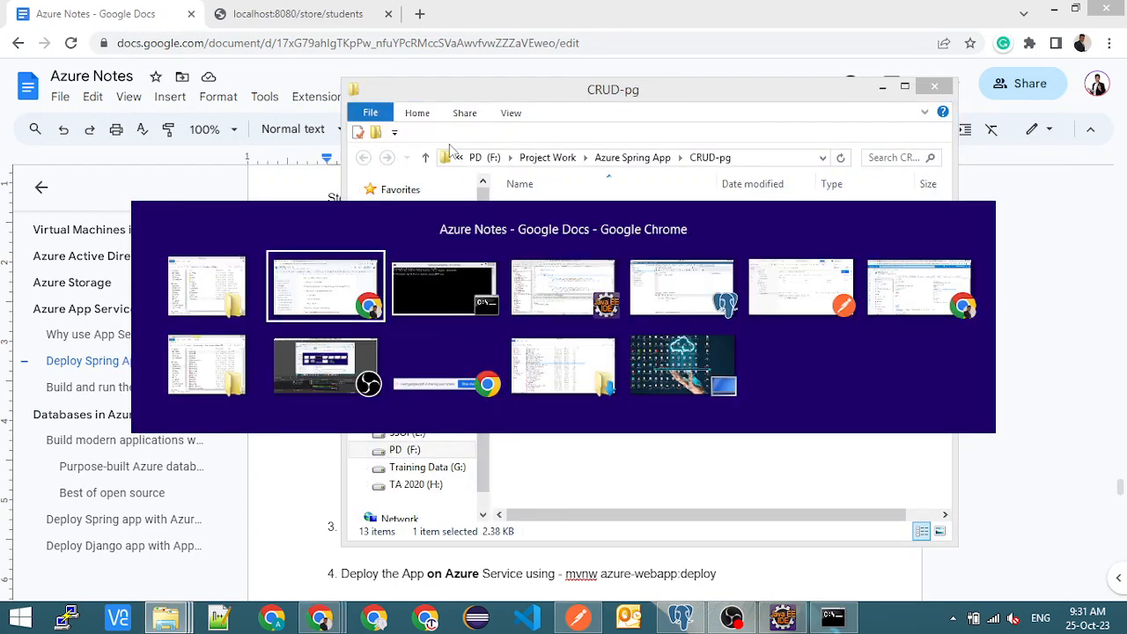
{"action": "key", "text": "alt+Tab"}
{"action": "key", "text": "Tab"}
{"action": "key", "text": "Tab"}
{"action": "key", "text": "Tab"}
{"action": "key", "text": "Tab"}
{"action": "key", "text": "Tab"}
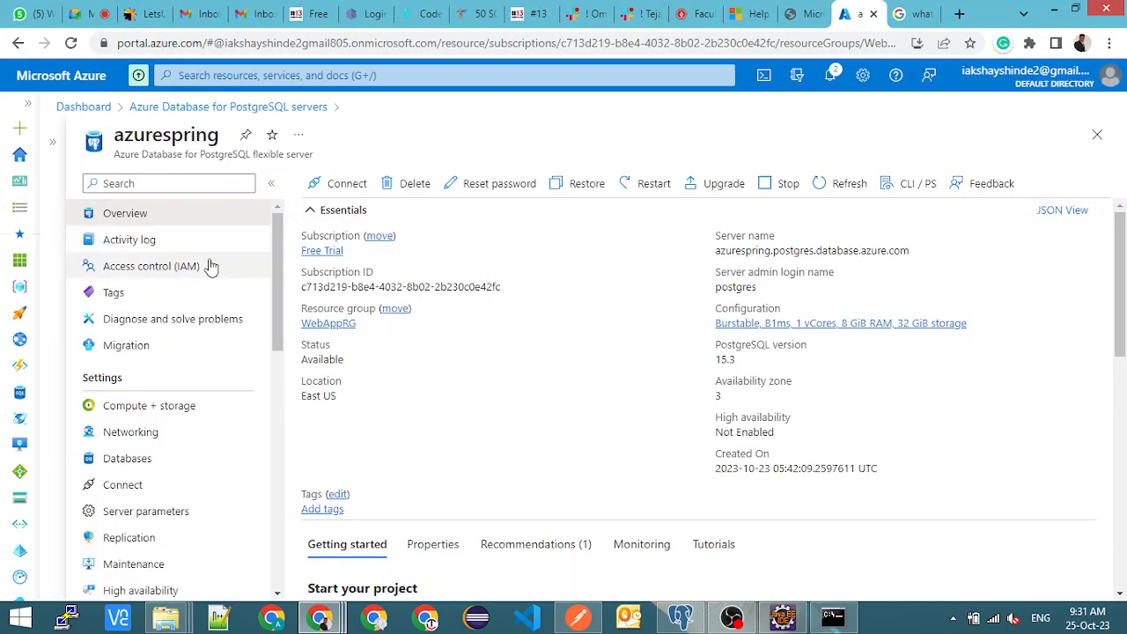
- Examine the azurespring server's activity log and settings list, highlighting the server name
{"action": "left_click", "coordinate": [158, 241]}
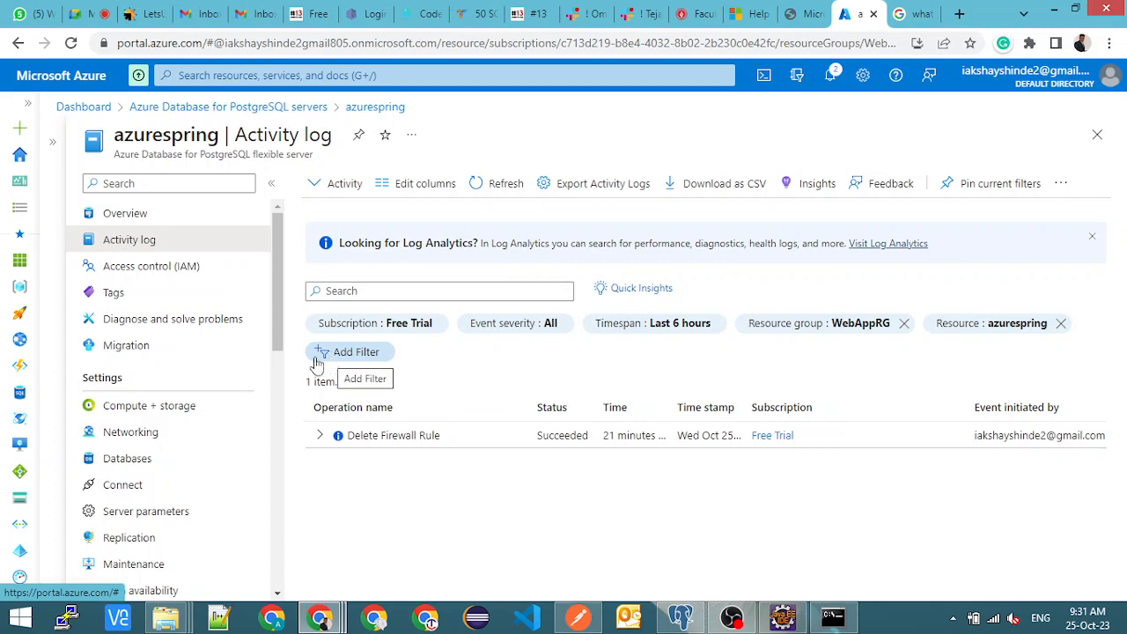
{"action": "scroll", "coordinate": [150, 483], "scroll_direction": "down", "scroll_amount": 1}
{"action": "scroll", "coordinate": [154, 482], "scroll_direction": "down", "scroll_amount": 1}
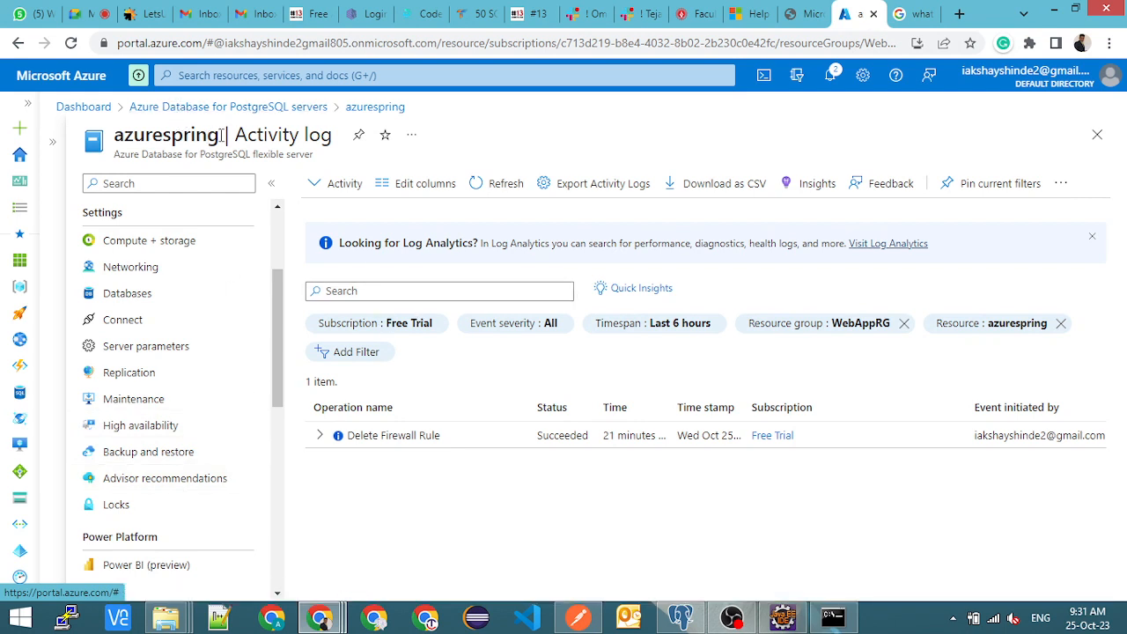
{"action": "left_click_drag", "start_coordinate": [221, 134], "coordinate": [116, 138]}
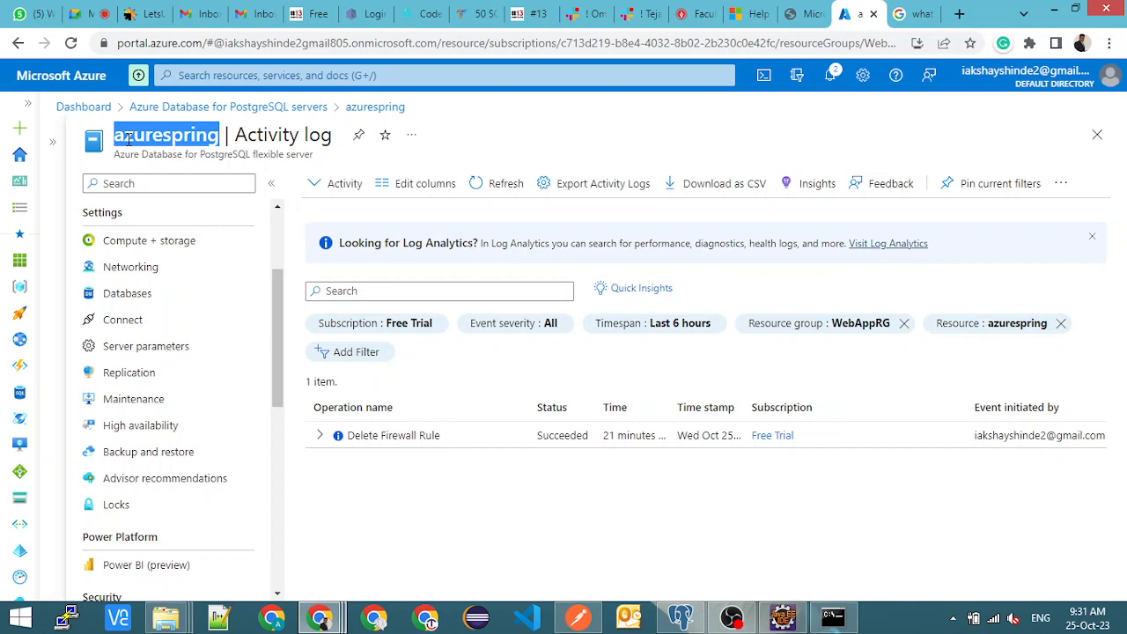
- Visit Log Analytics from the activity log, look over its welcome page and dismiss it
{"action": "left_click", "coordinate": [898, 249]}
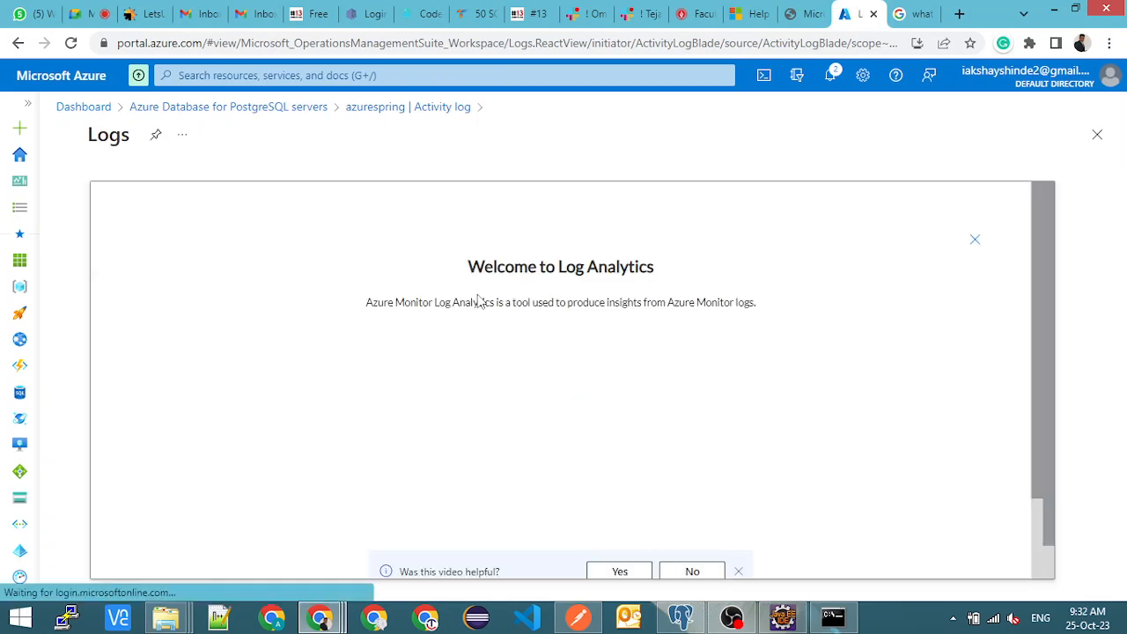
{"action": "scroll", "coordinate": [478, 302], "scroll_direction": "down", "scroll_amount": 1}
{"action": "scroll", "coordinate": [477, 316], "scroll_direction": "down", "scroll_amount": 1}
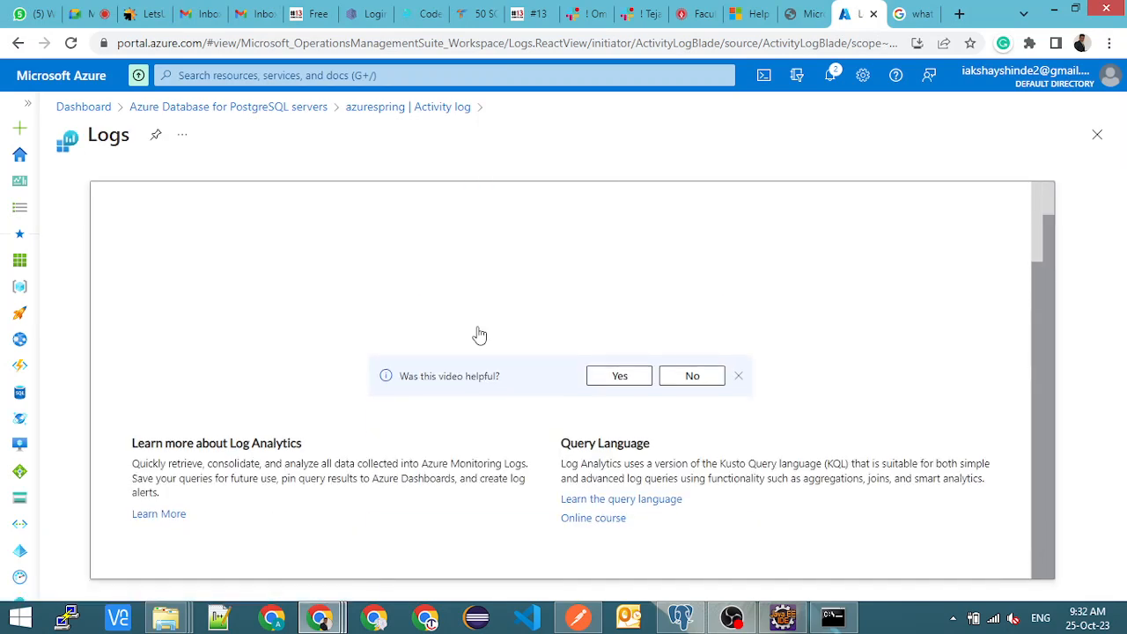
{"action": "scroll", "coordinate": [478, 332], "scroll_direction": "up", "scroll_amount": 2}
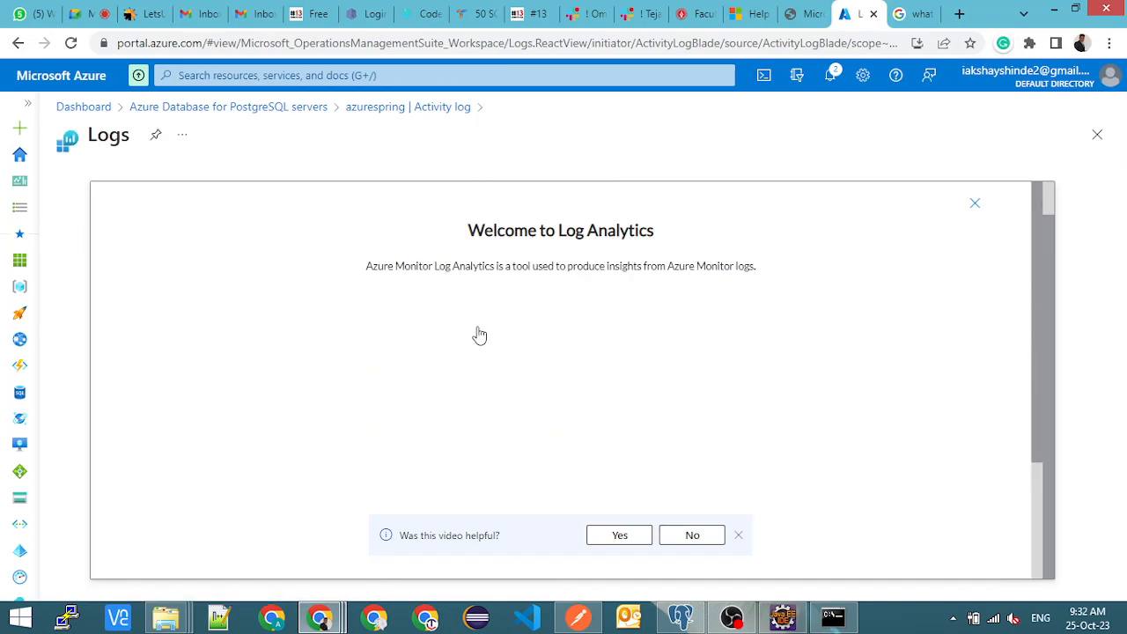
{"action": "left_click", "coordinate": [974, 203]}
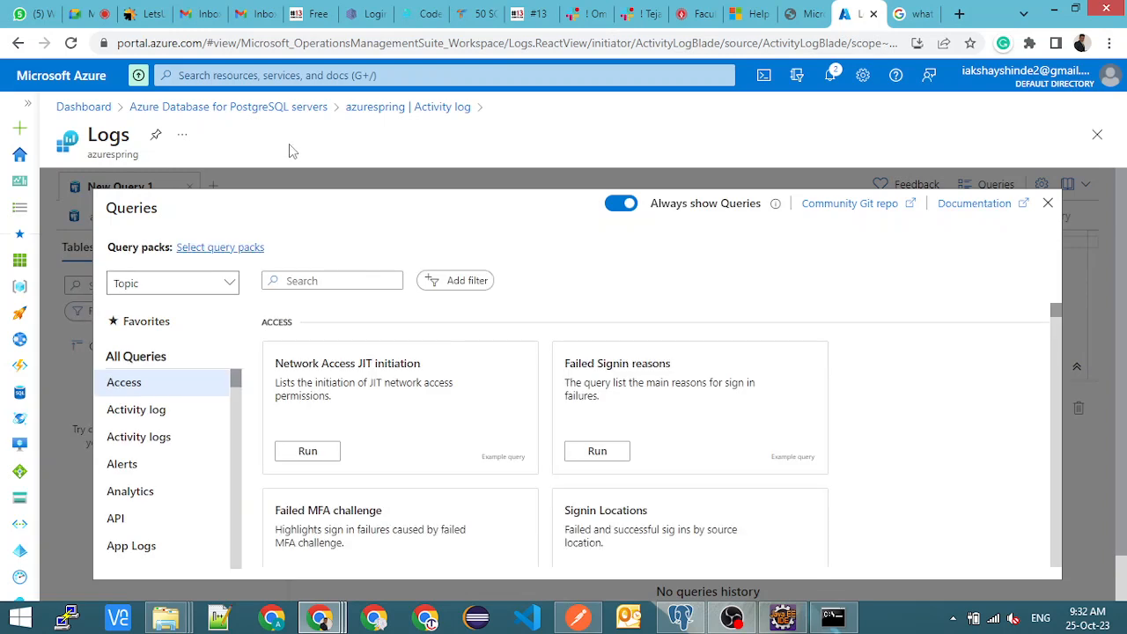
- Browse the example queries for Access, Activity log and Activity logs, and close the query list
{"action": "scroll", "coordinate": [481, 370], "scroll_direction": "down", "scroll_amount": 5}
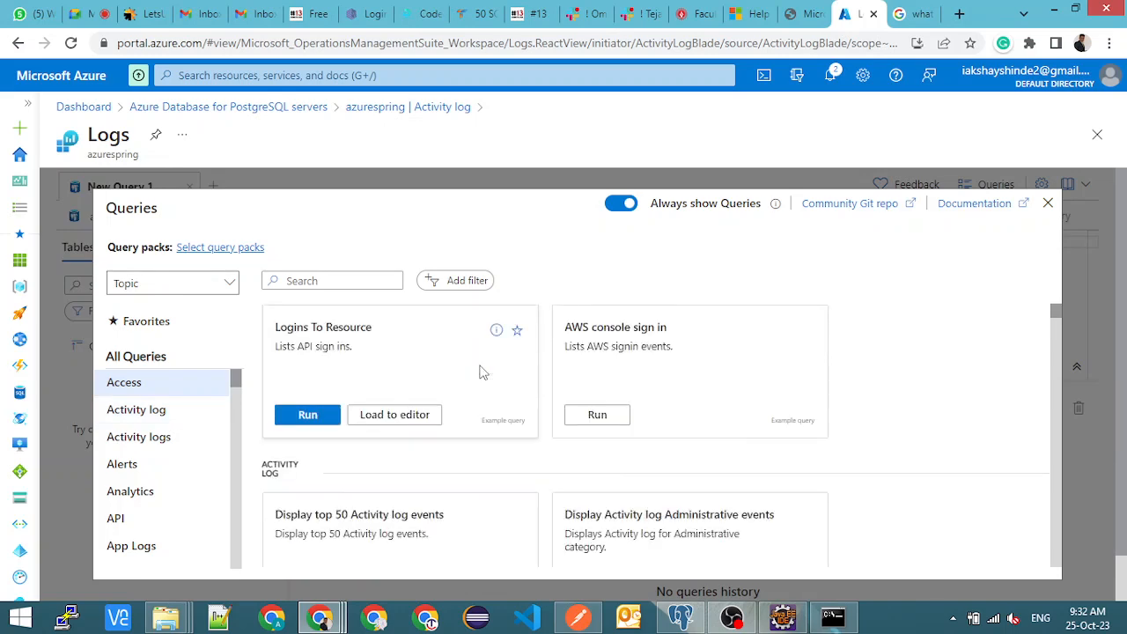
{"action": "left_click", "coordinate": [155, 417]}
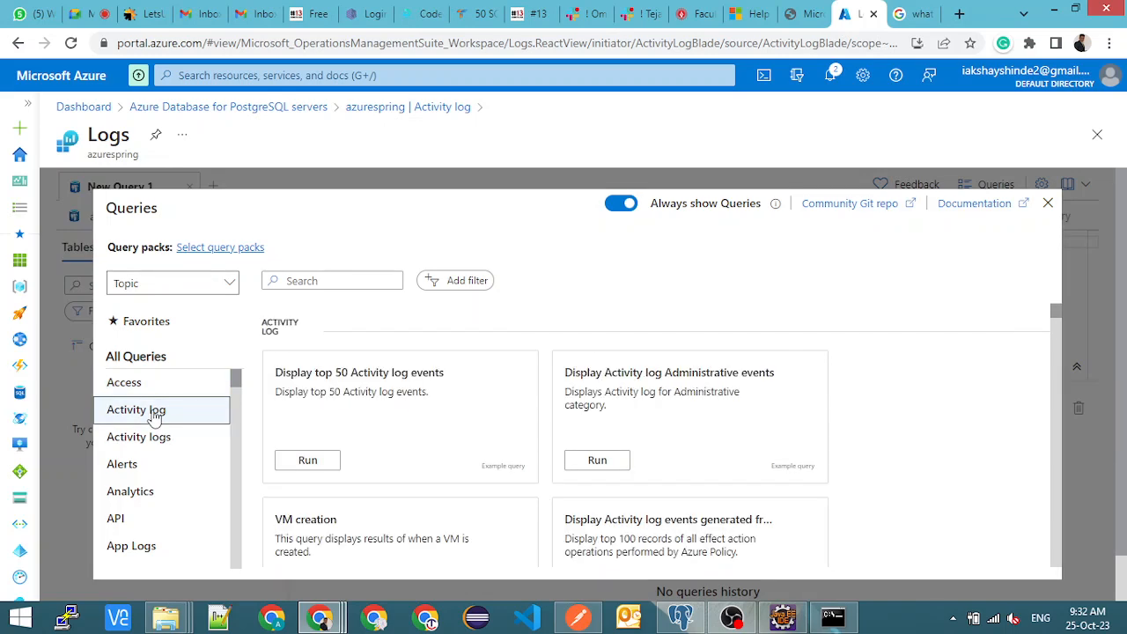
{"action": "left_click", "coordinate": [157, 440]}
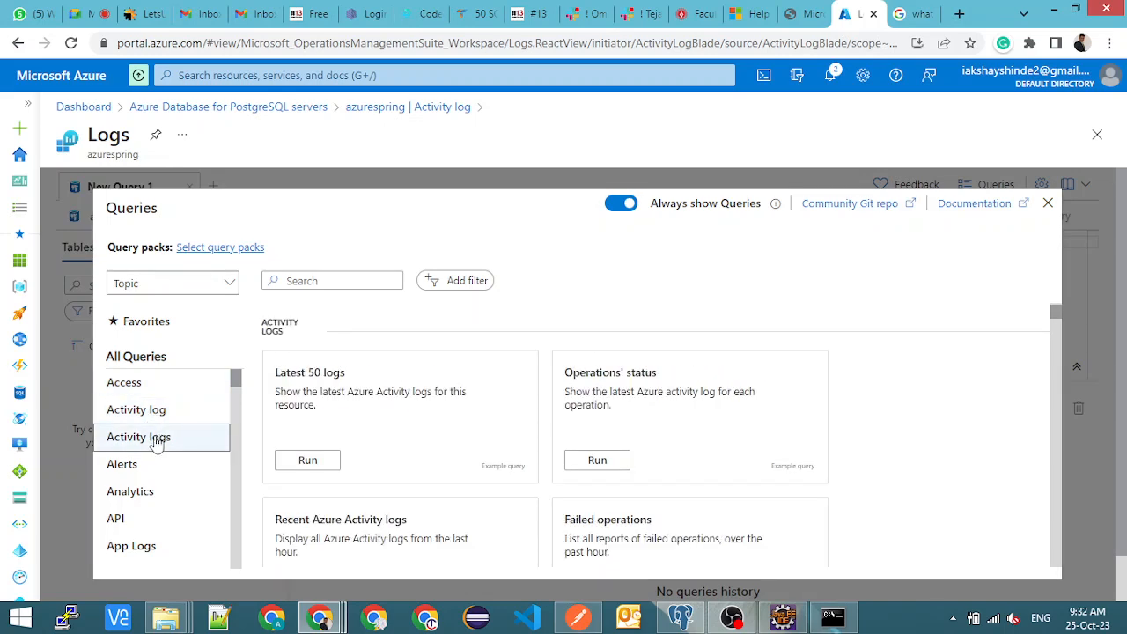
{"action": "scroll", "coordinate": [156, 440], "scroll_direction": "down", "scroll_amount": 3}
{"action": "scroll", "coordinate": [156, 440], "scroll_direction": "up", "scroll_amount": 3}
{"action": "left_click", "coordinate": [1048, 203]}
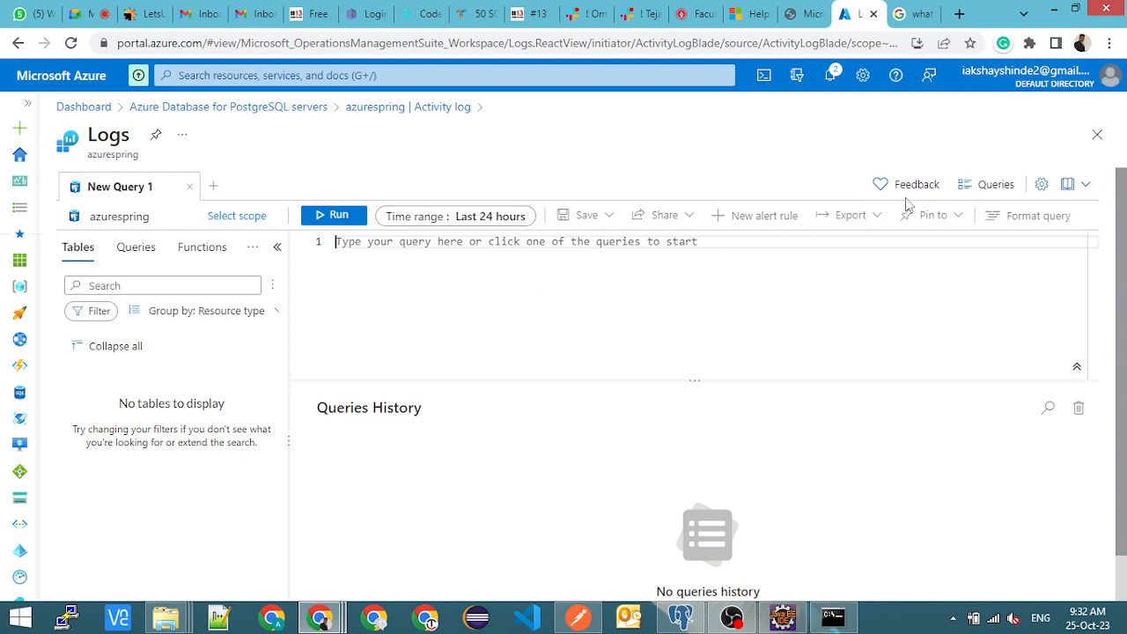
- Close the Logs page and return to the list of Azure Database for PostgreSQL servers
{"action": "left_click", "coordinate": [1096, 133]}
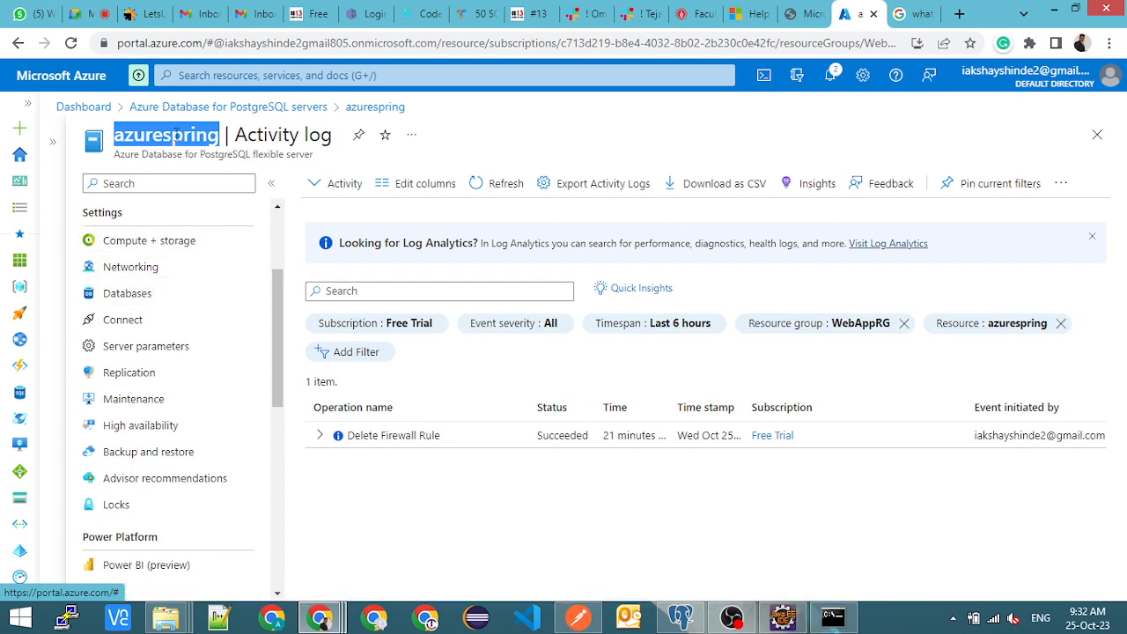
{"action": "left_click", "coordinate": [176, 134]}
{"action": "left_click", "coordinate": [244, 113]}
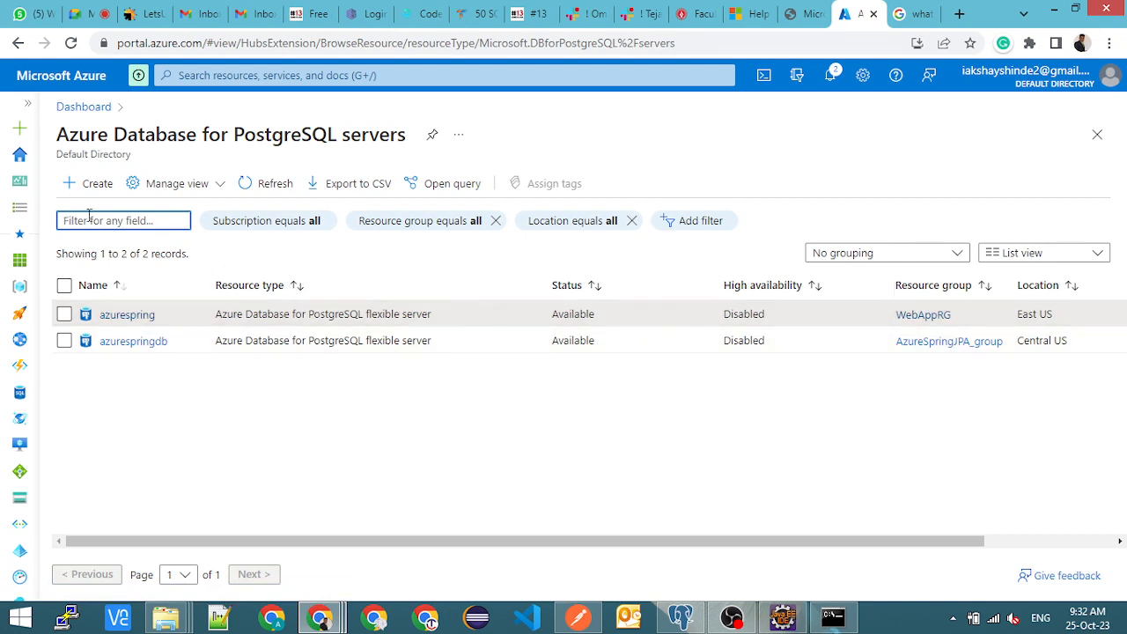
- View the App Services list in Azure, and review the azure-webapp-maven-plugin configuration in Eclipse's pom.xml, highlighting the resource group and pricing tier
{"action": "left_click", "coordinate": [20, 341]}
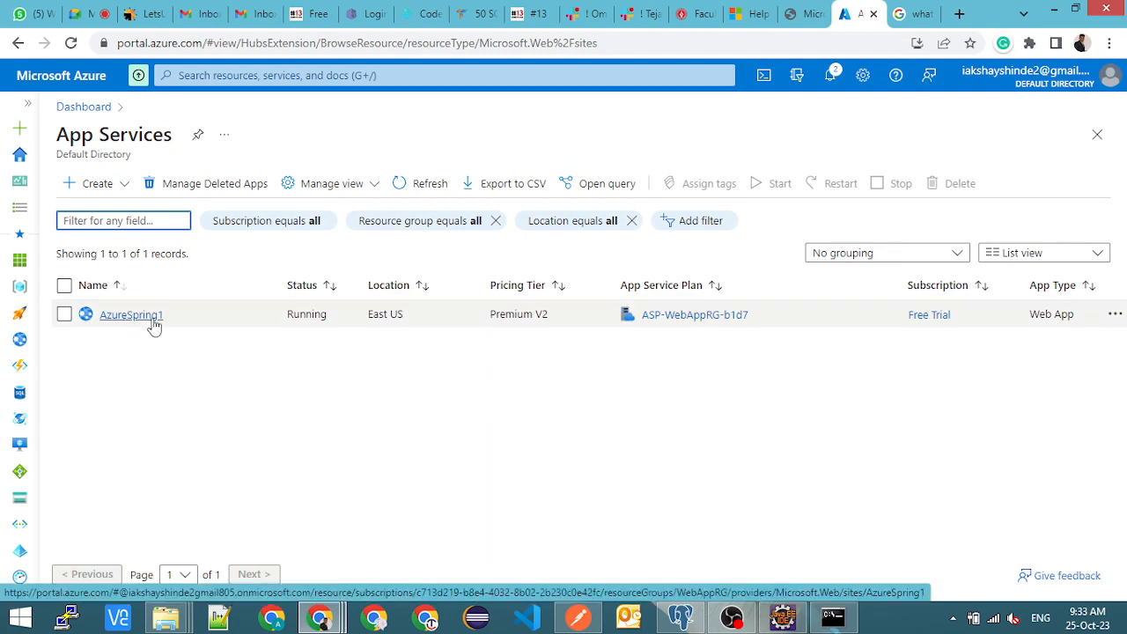
{"action": "left_click", "coordinate": [783, 617]}
{"action": "scroll", "coordinate": [549, 279], "scroll_direction": "down", "scroll_amount": 4}
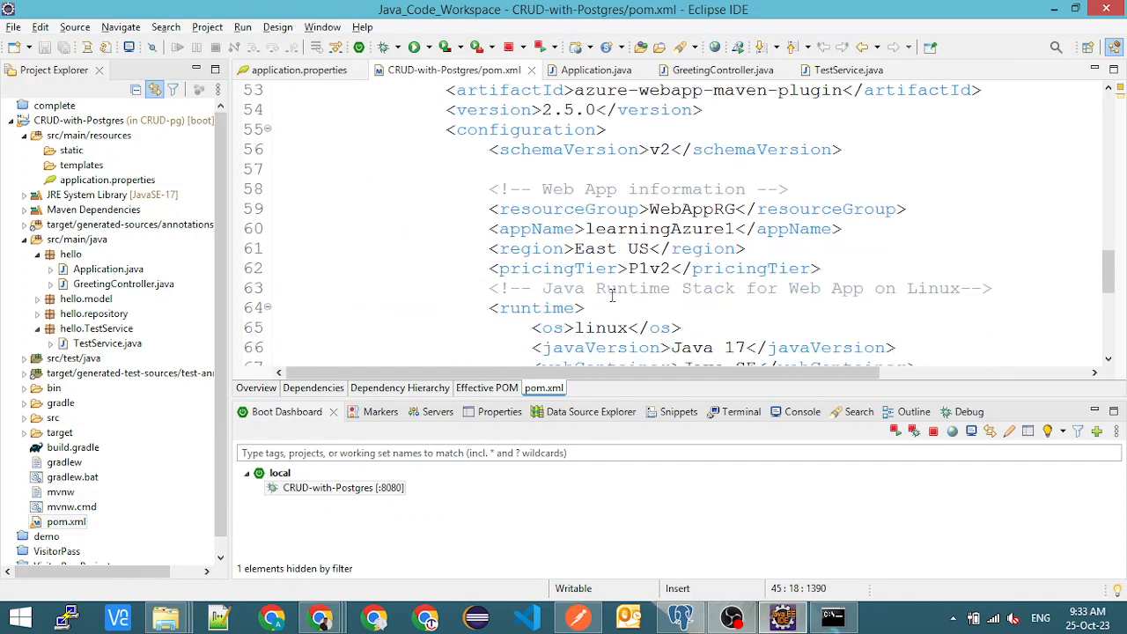
{"action": "double_click", "coordinate": [680, 228]}
{"action": "double_click", "coordinate": [681, 209]}
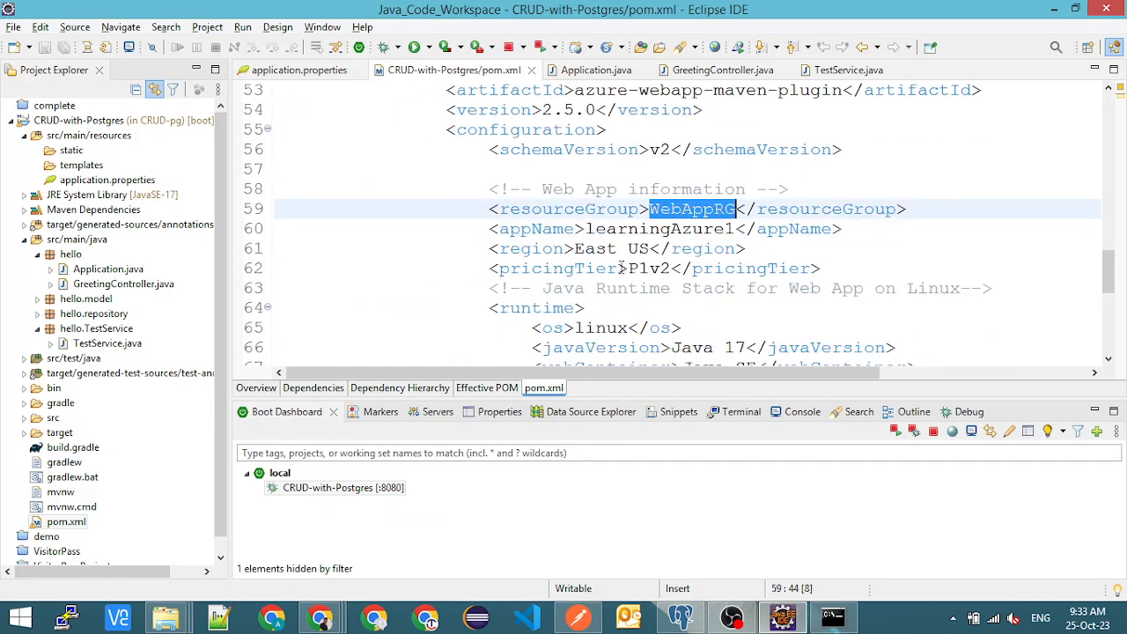
{"action": "double_click", "coordinate": [648, 268]}
{"action": "scroll", "coordinate": [651, 302], "scroll_direction": "down", "scroll_amount": 2}
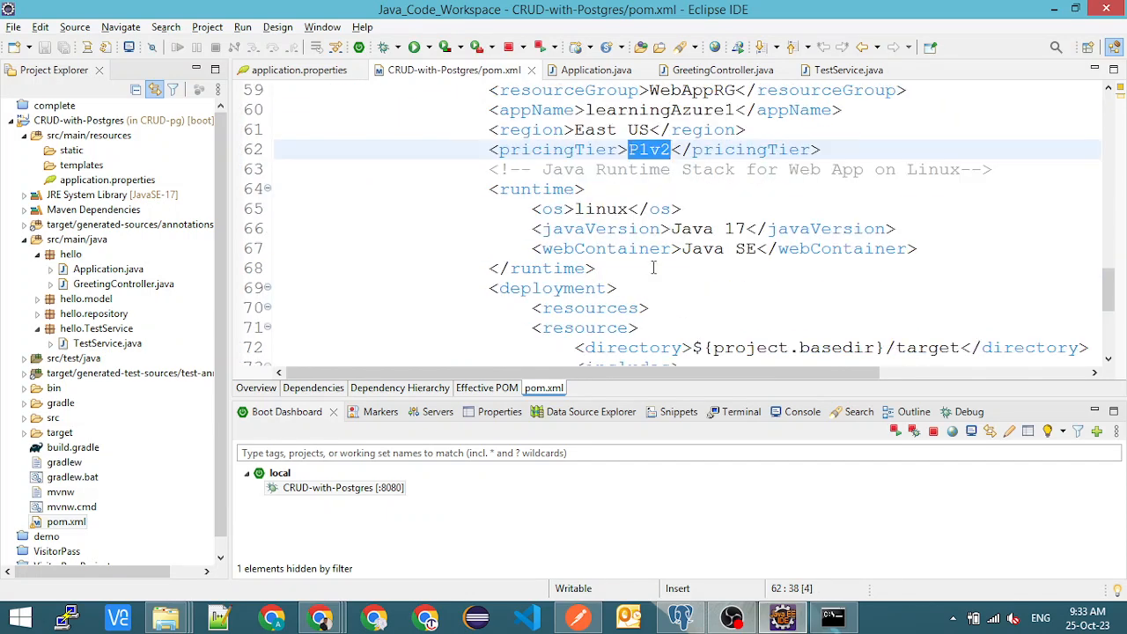
{"action": "scroll", "coordinate": [652, 267], "scroll_direction": "up", "scroll_amount": 3}
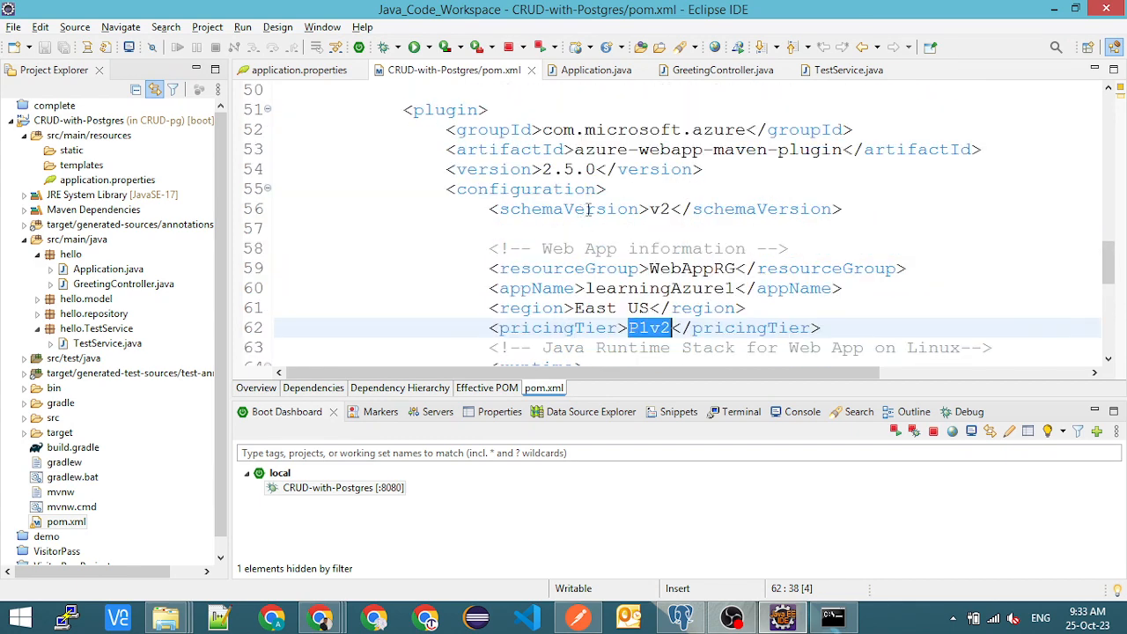
{"action": "scroll", "coordinate": [636, 263], "scroll_direction": "up", "scroll_amount": 2}
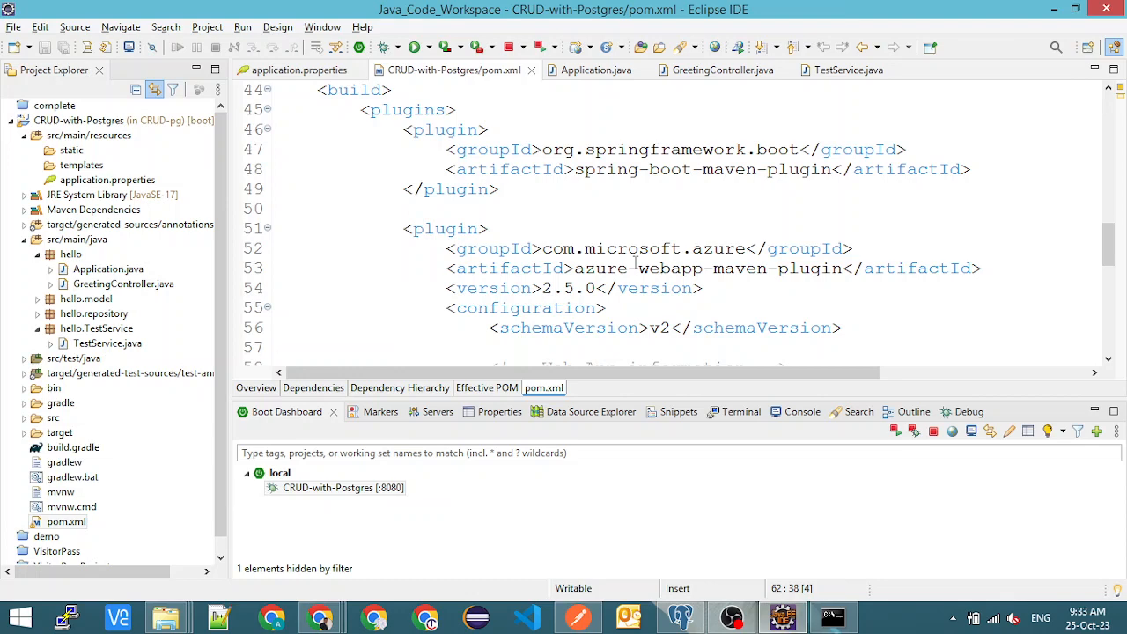
- Switch to the Azure Notes document in Chrome and pick up the local build command "mvnw clean package" from step 2
{"action": "key", "text": "alt+Tab"}
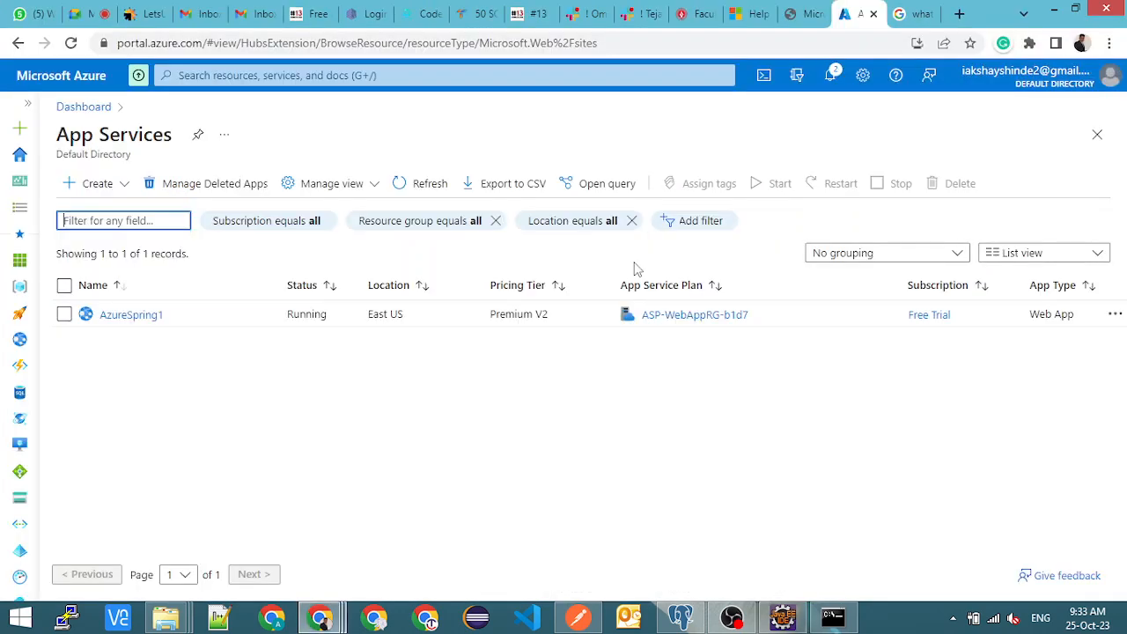
{"action": "left_click", "coordinate": [835, 619]}
{"action": "key", "text": "alt+Tab"}
{"action": "key", "text": "Tab"}
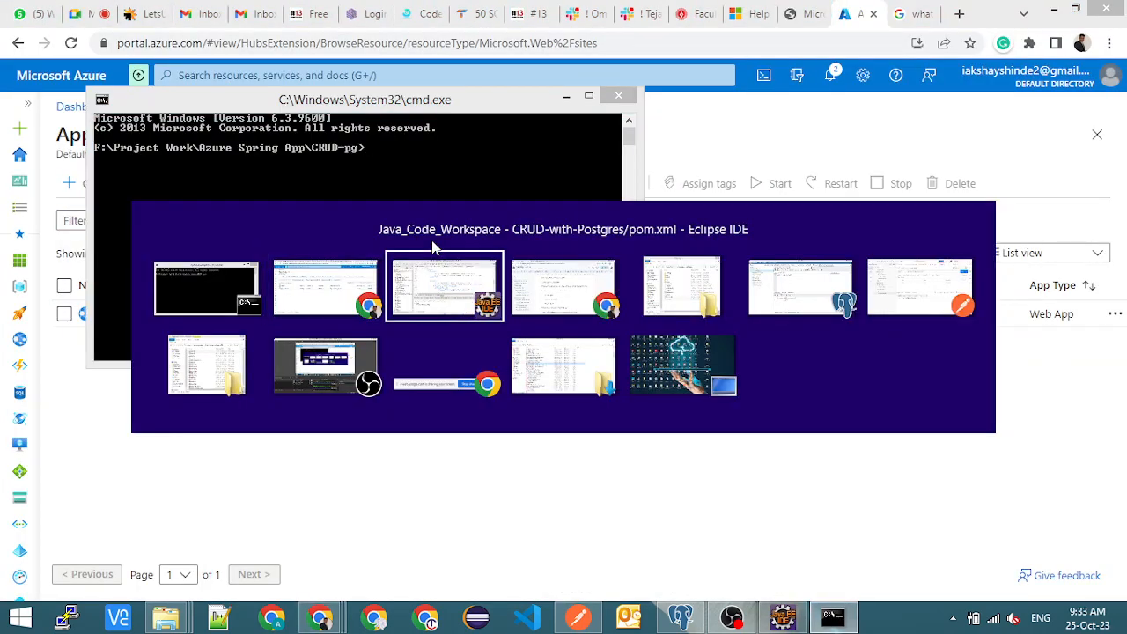
{"action": "key", "text": "Tab"}
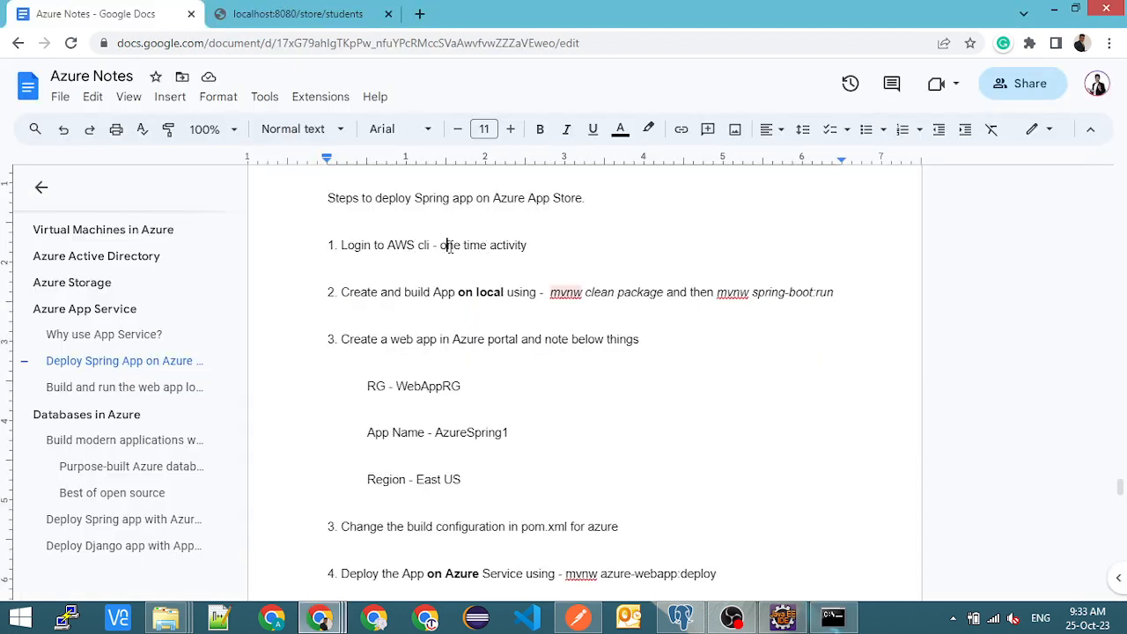
{"action": "left_click_drag", "start_coordinate": [448, 246], "coordinate": [525, 249]}
{"action": "left_click", "coordinate": [520, 251]}
{"action": "left_click", "coordinate": [550, 292]}
{"action": "left_click_drag", "start_coordinate": [552, 293], "coordinate": [664, 297]}
{"action": "key", "text": "ctrl+c"}
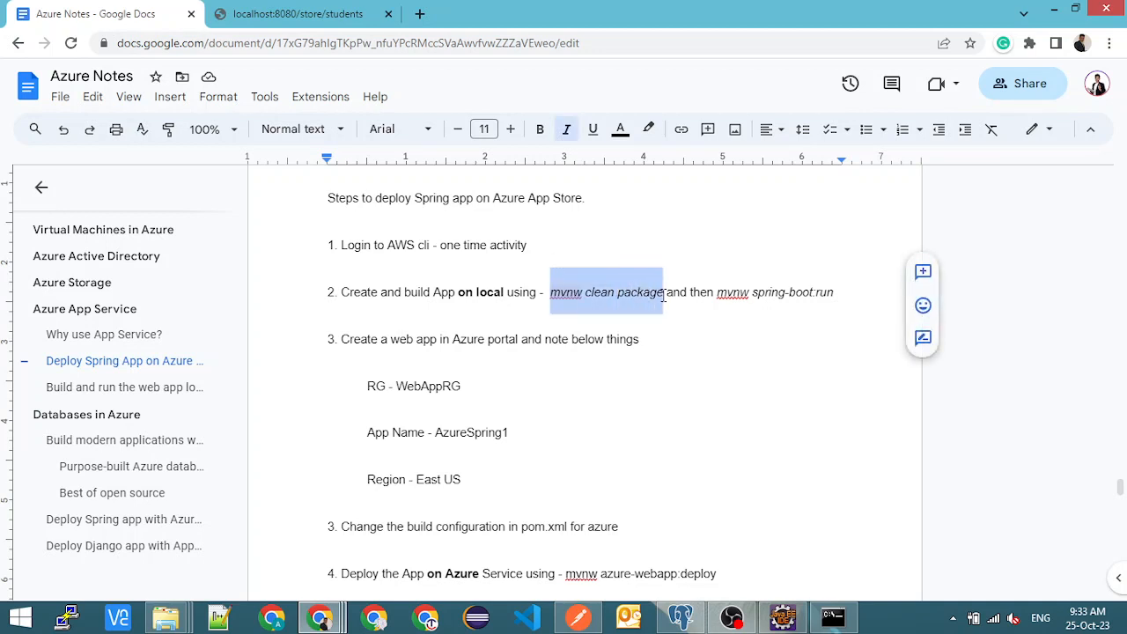
- Switch to the CRUD-pg folder in File Explorer and inspect the contents of its target and src folders
{"action": "key", "text": "alt+Tab"}
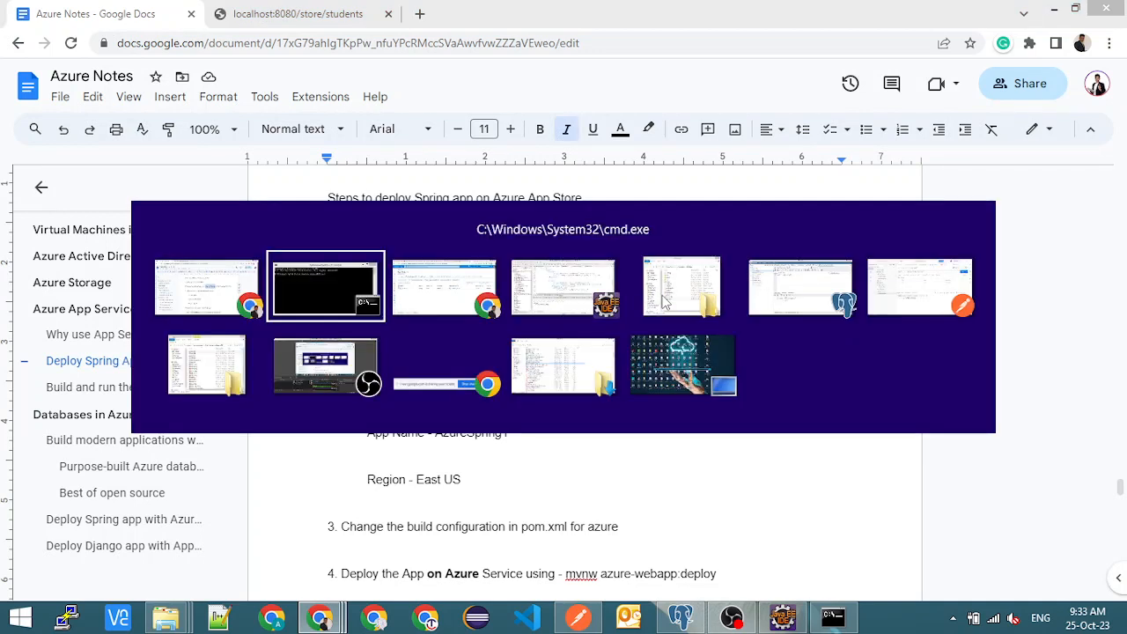
{"action": "key", "text": "alt+Tab"}
{"action": "key", "text": "alt+Tab"}
{"action": "key", "text": "alt+Tab"}
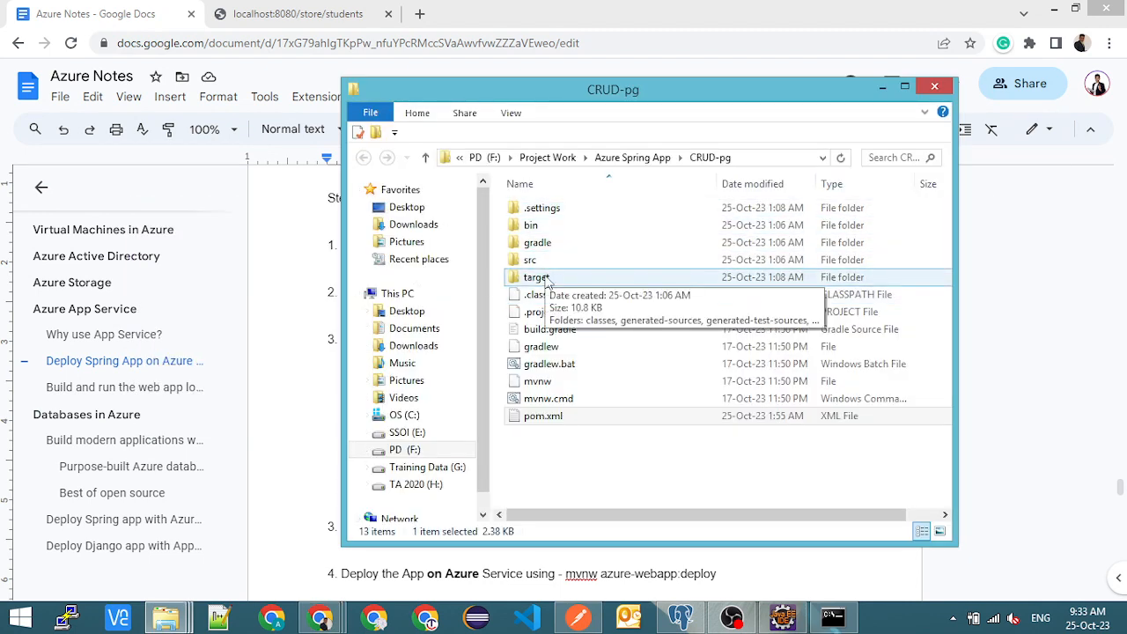
{"action": "double_click", "coordinate": [536, 277]}
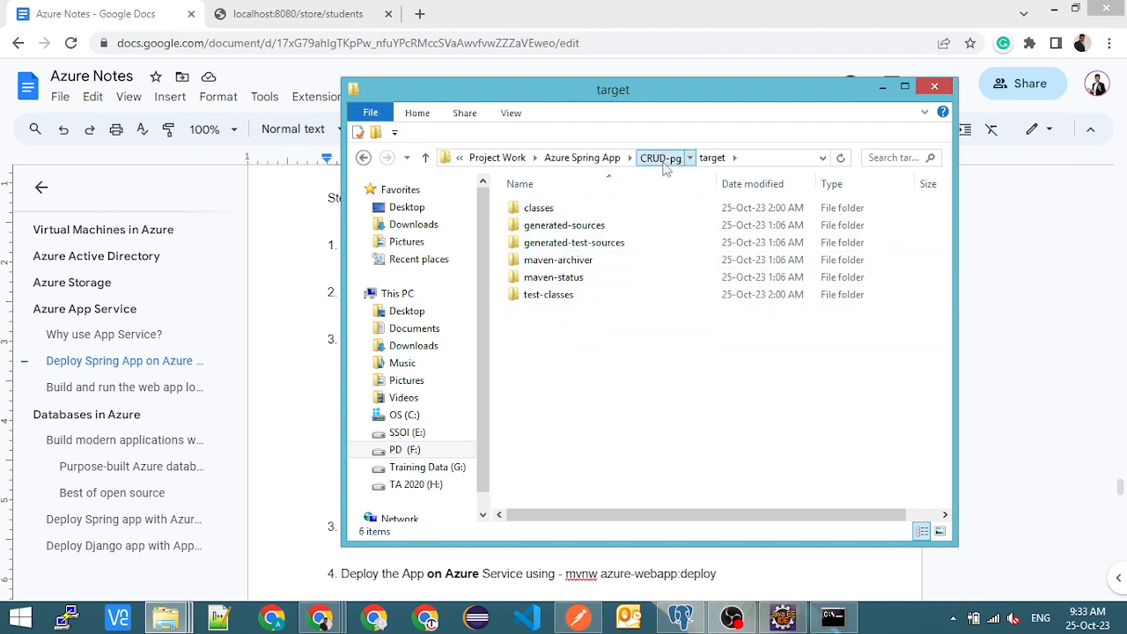
{"action": "left_click", "coordinate": [659, 158]}
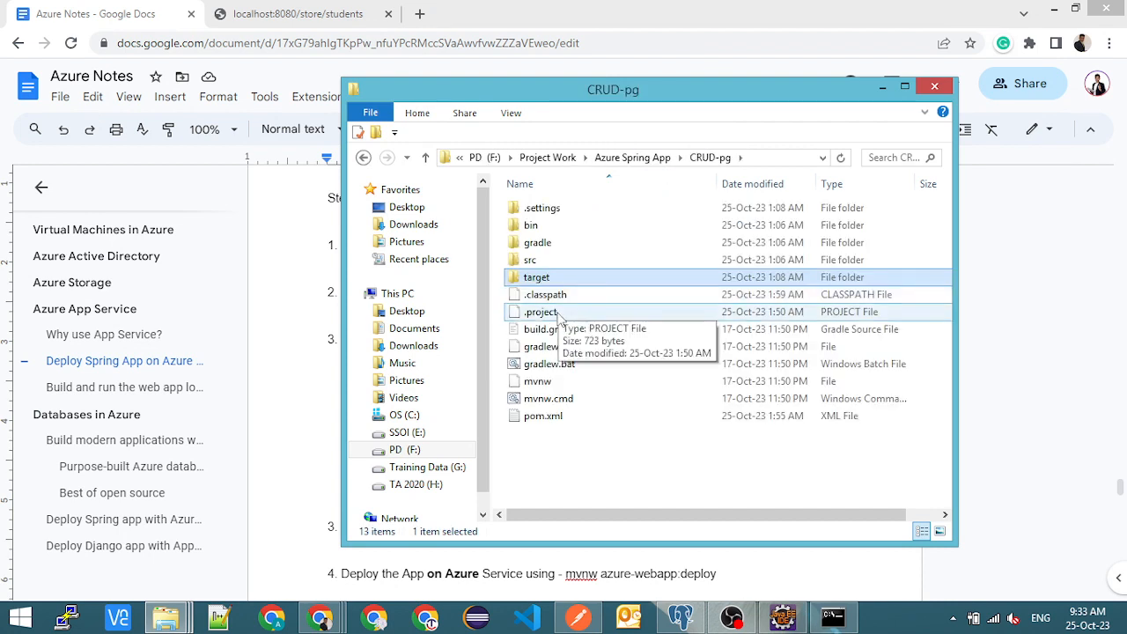
{"action": "double_click", "coordinate": [553, 263]}
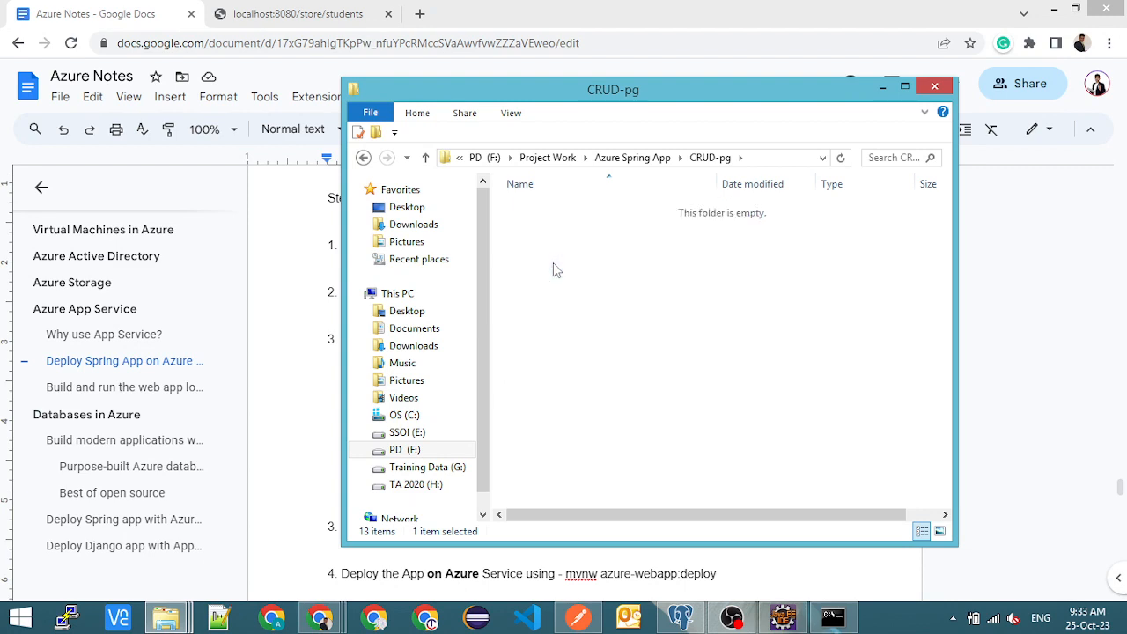
{"action": "left_click", "coordinate": [708, 157]}
- Try to build the app by running "mvnw clean package" in the Command Prompt at the CRUD-pg folder, and close the Command Prompt
{"action": "key", "text": "alt+Tab"}
{"action": "key", "text": "alt+Tab"}
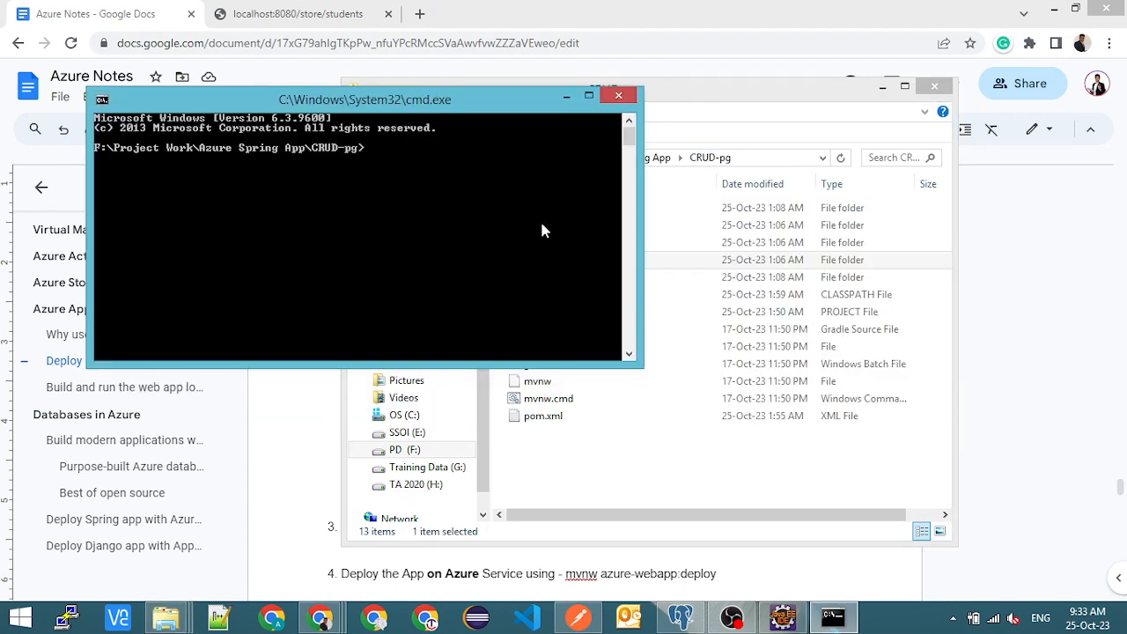
{"action": "right_click", "coordinate": [540, 225]}
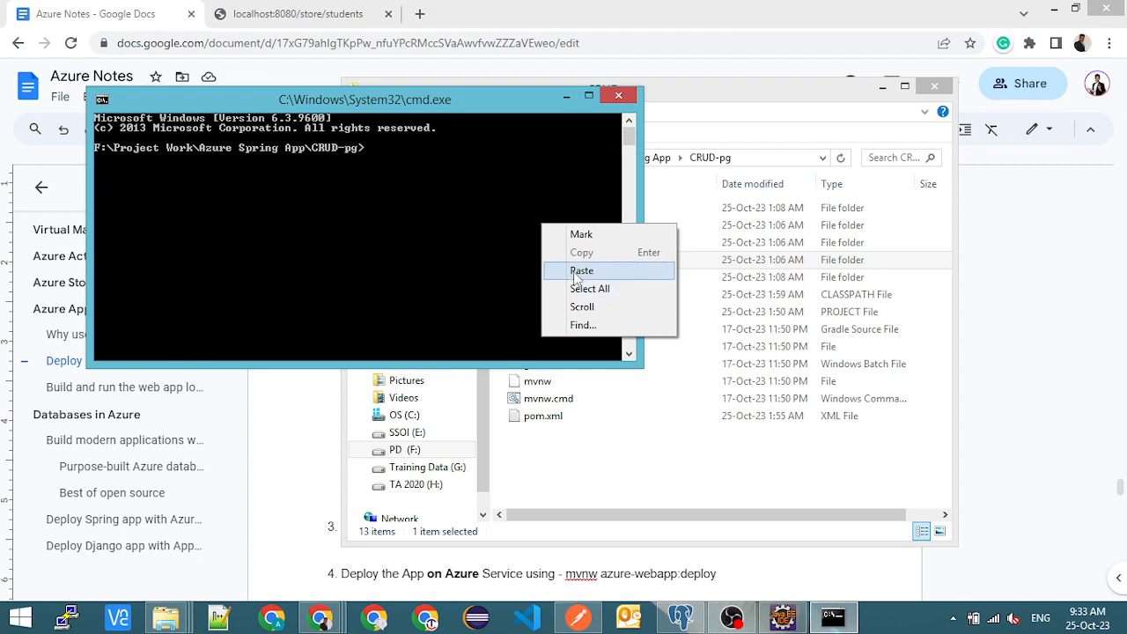
{"action": "left_click", "coordinate": [573, 271]}
{"action": "key", "text": "Return"}
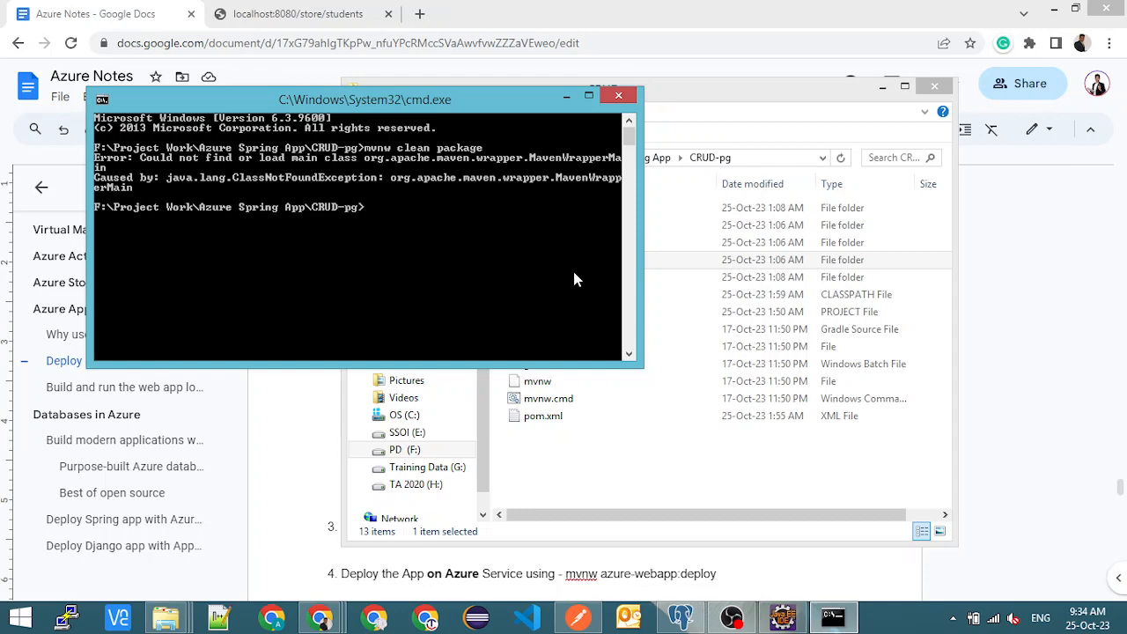
{"action": "left_click", "coordinate": [619, 96]}
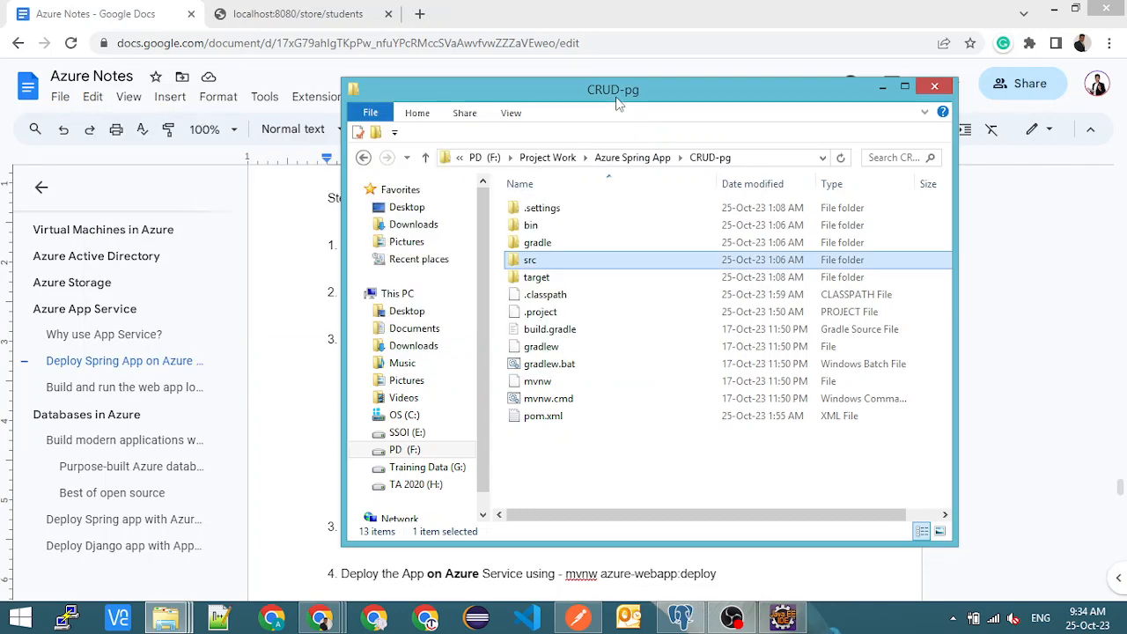
- Look inside gs-spring-boot-for-azure in the Azure Spring App folder, and copy the whole gs-spring-boot-for-azure folder
{"action": "left_click", "coordinate": [624, 158]}
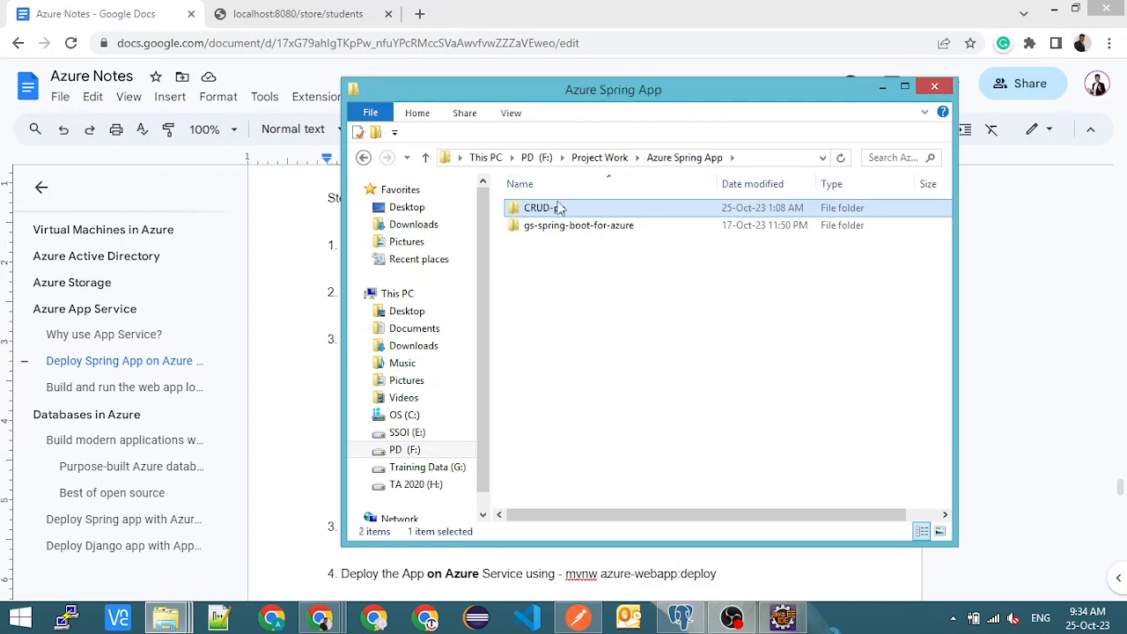
{"action": "double_click", "coordinate": [578, 228]}
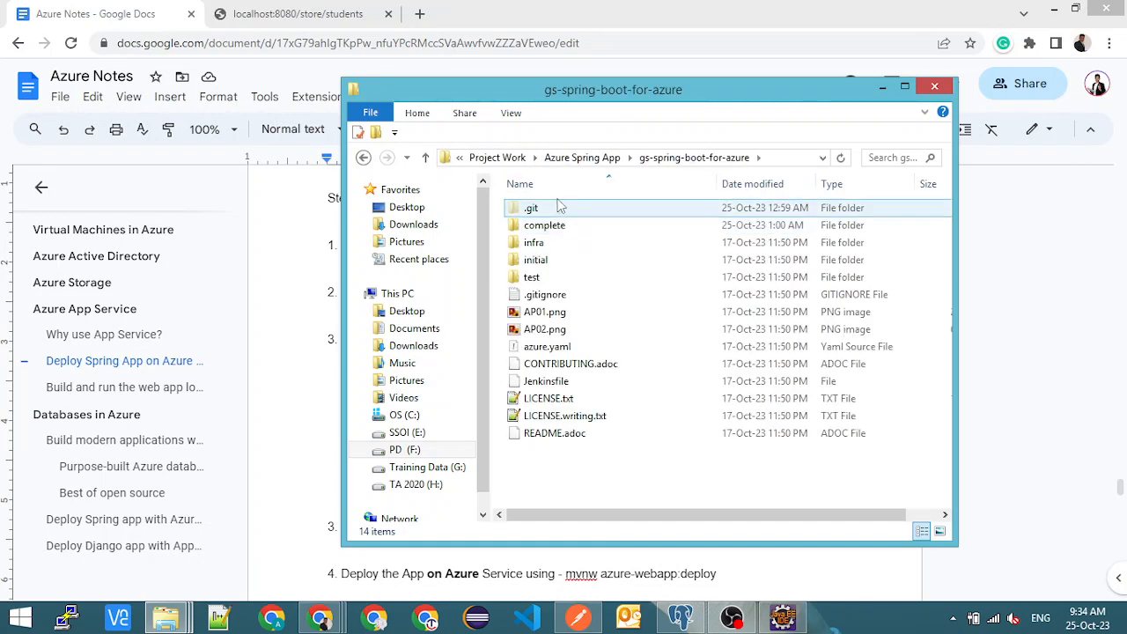
{"action": "left_click", "coordinate": [597, 157]}
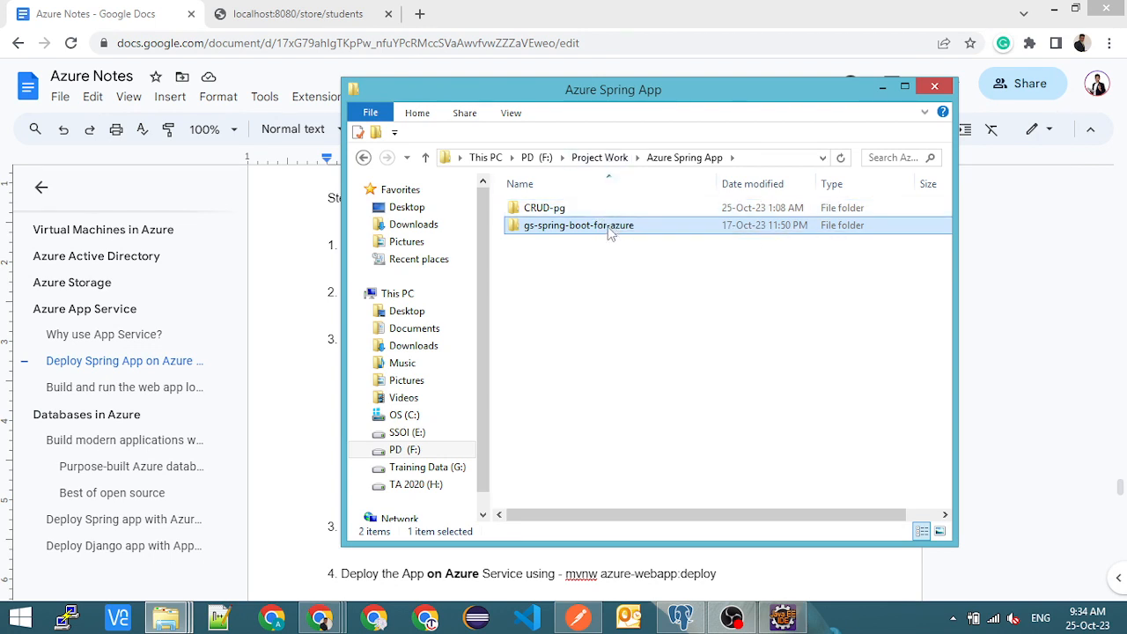
{"action": "right_click", "coordinate": [609, 230]}
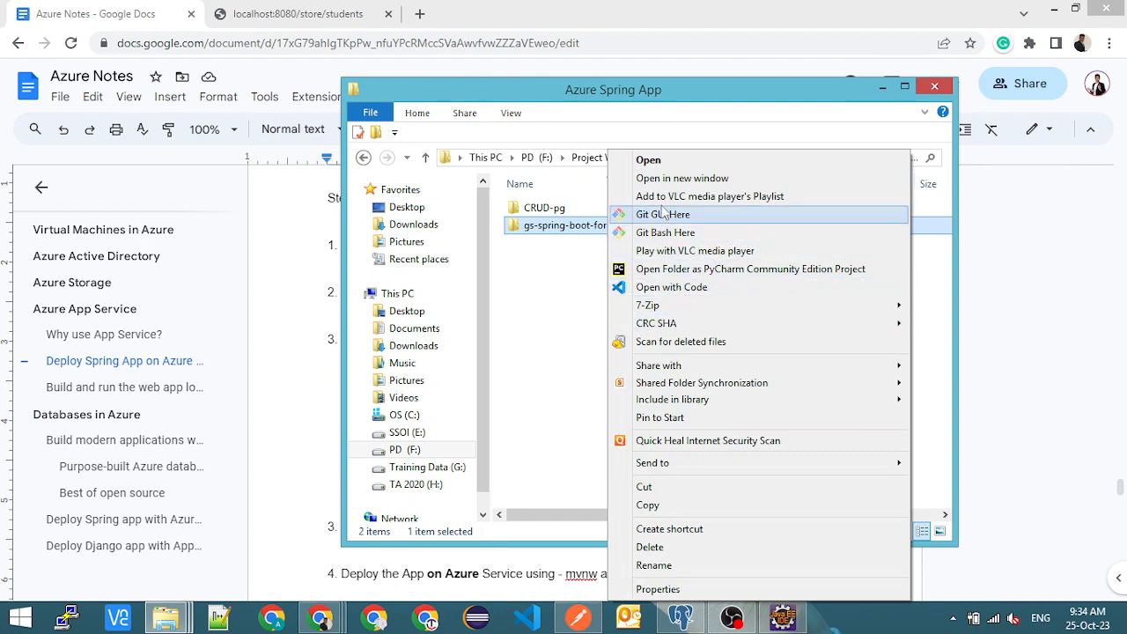
{"action": "left_click", "coordinate": [700, 507]}
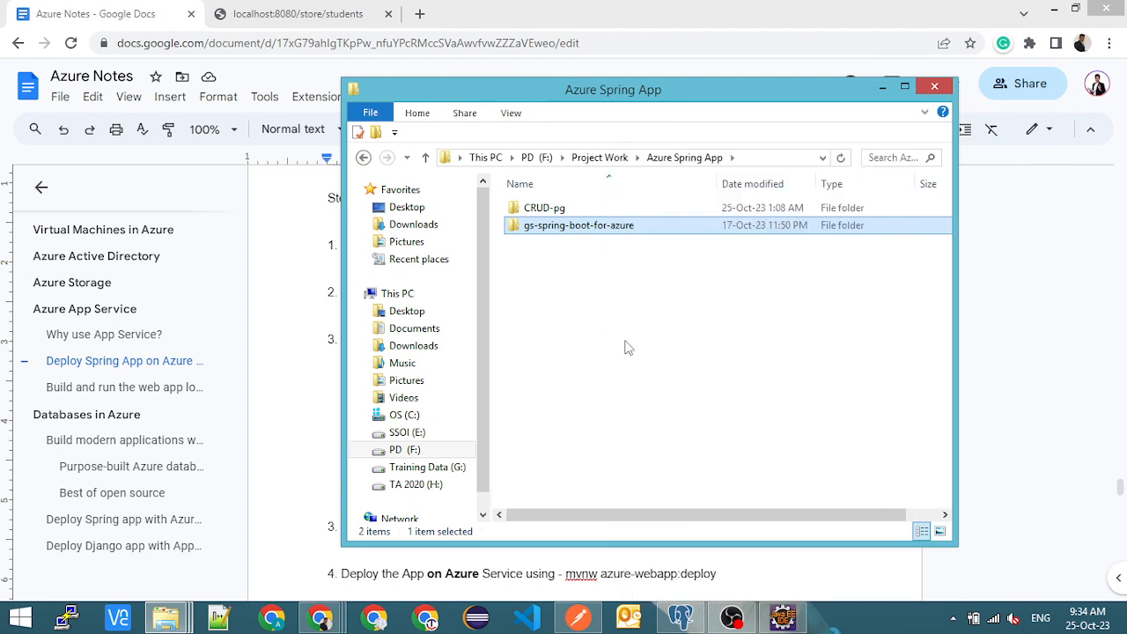
{"action": "left_click", "coordinate": [625, 346]}
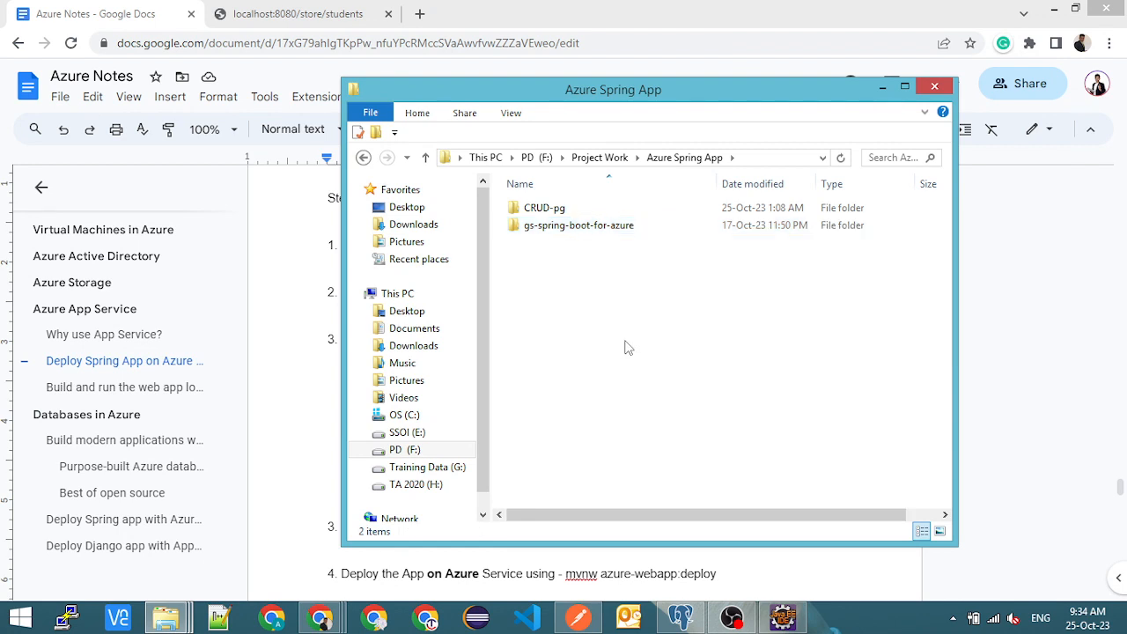
- Create a folder named "Azure CRUD1" in Azure Spring App and paste the copied gs-spring-boot-for-azure folder into it
{"action": "left_click", "coordinate": [599, 158]}
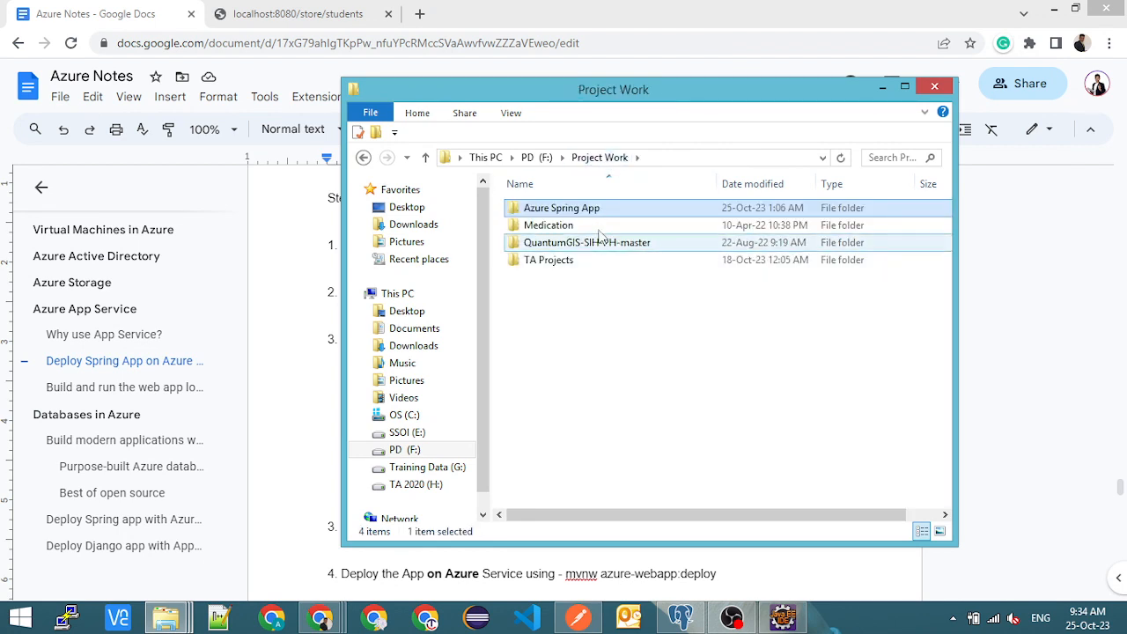
{"action": "double_click", "coordinate": [600, 209]}
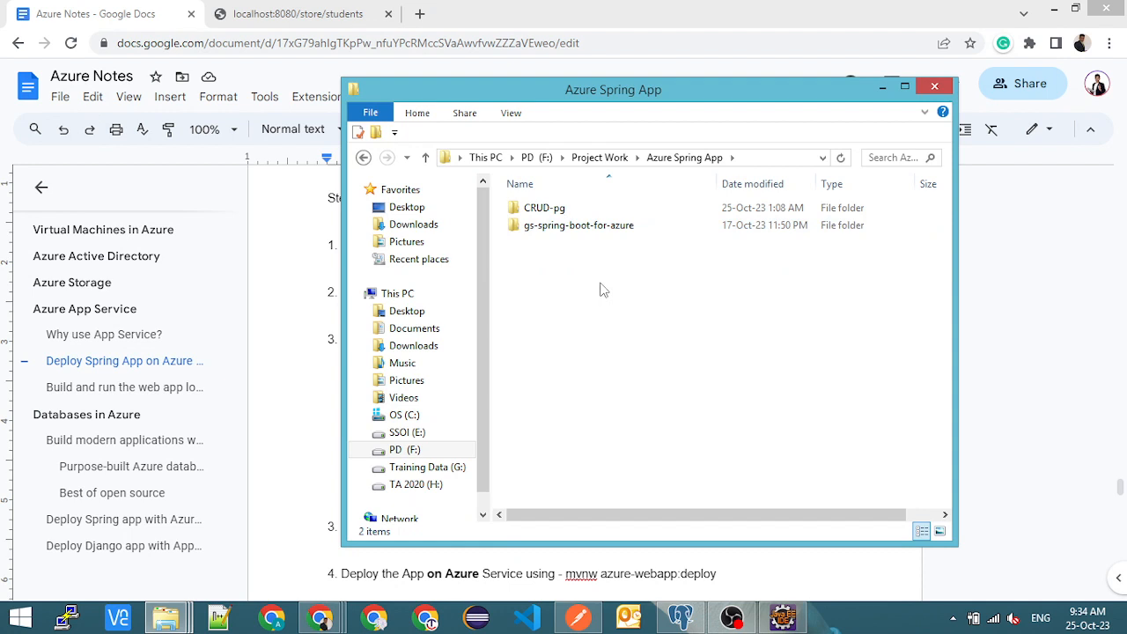
{"action": "key", "text": "ctrl+shift+n"}
{"action": "type", "text": "Azure "}
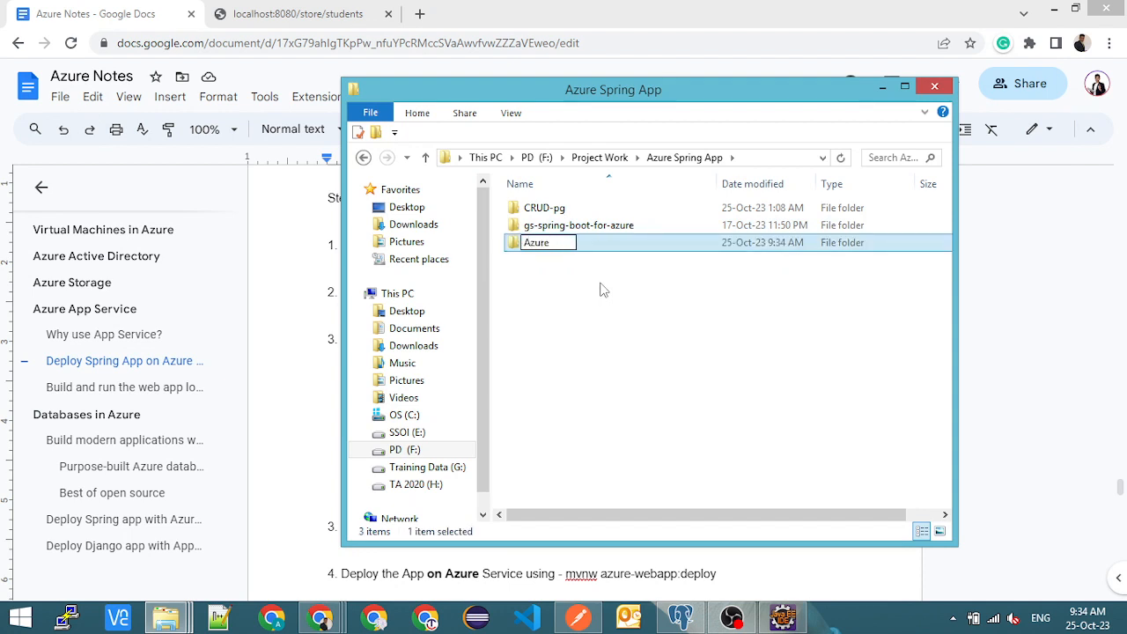
{"action": "type", "text": "CRUD Step"}
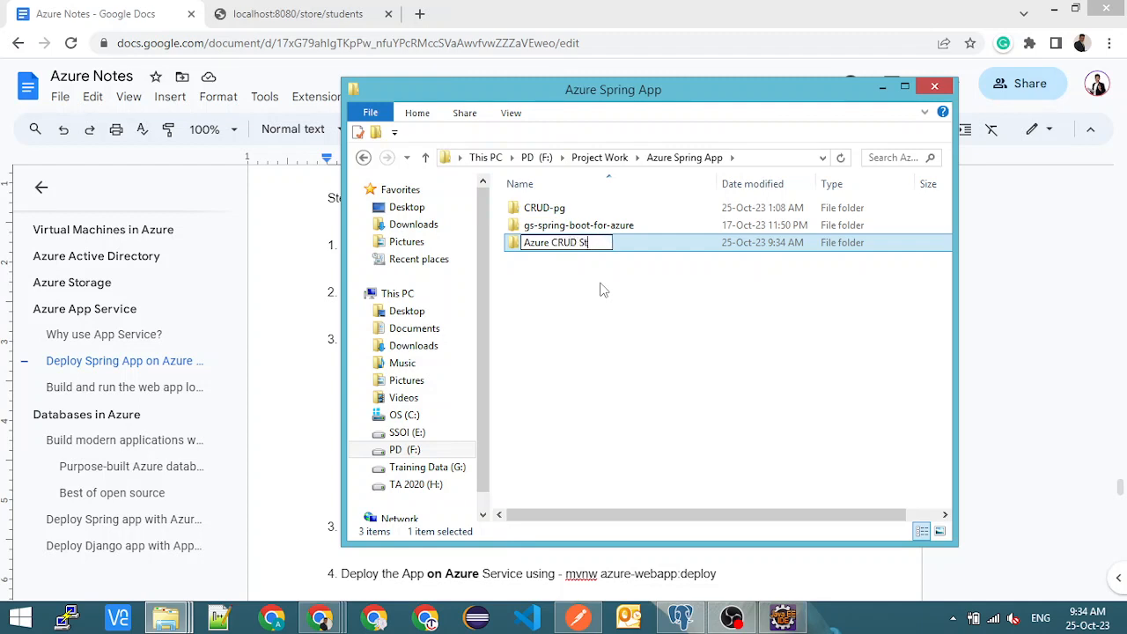
{"action": "key", "text": "BackSpace"}
{"action": "key", "text": "BackSpace"}
{"action": "key", "text": "BackSpace"}
{"action": "key", "text": "BackSpace"}
{"action": "key", "text": "BackSpace"}
{"action": "type", "text": "1"}
{"action": "key", "text": "Return"}
{"action": "key", "text": "Return"}
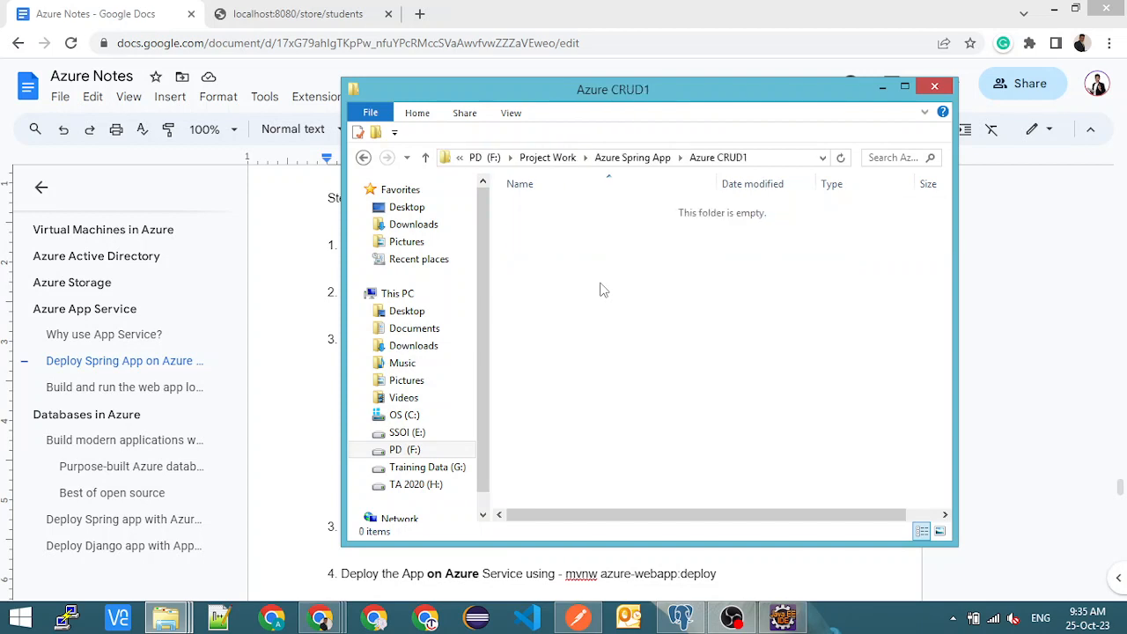
{"action": "key", "text": "ctrl+v"}
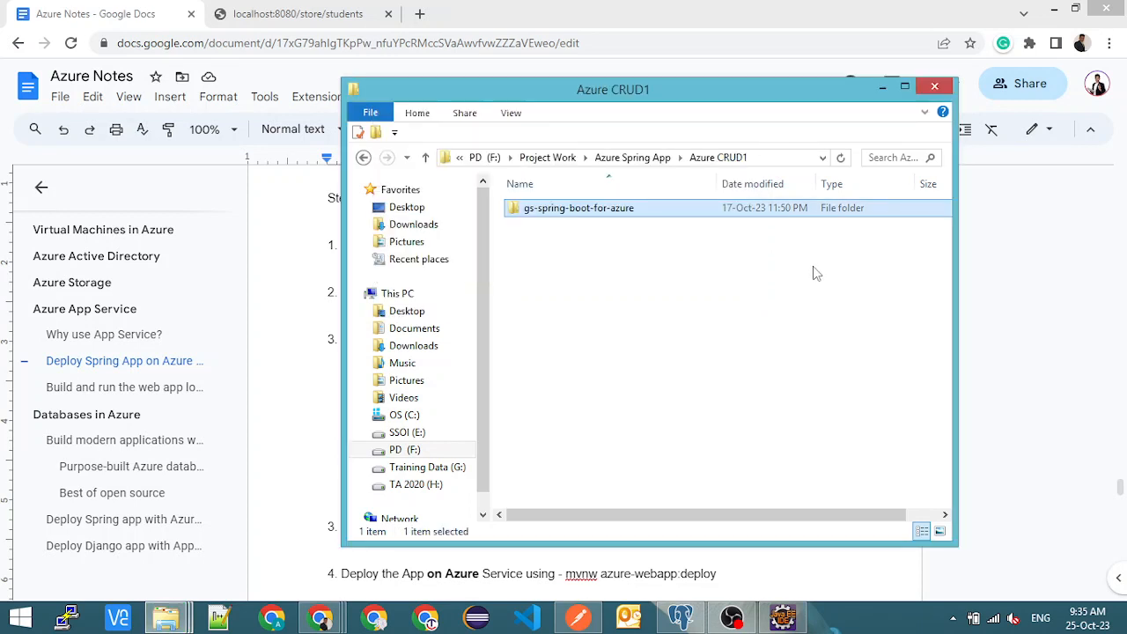
- Compare the contents of the CRUD-pg folder with those of the complete folder inside gs-spring-boot-for-azure
{"action": "left_click", "coordinate": [607, 160]}
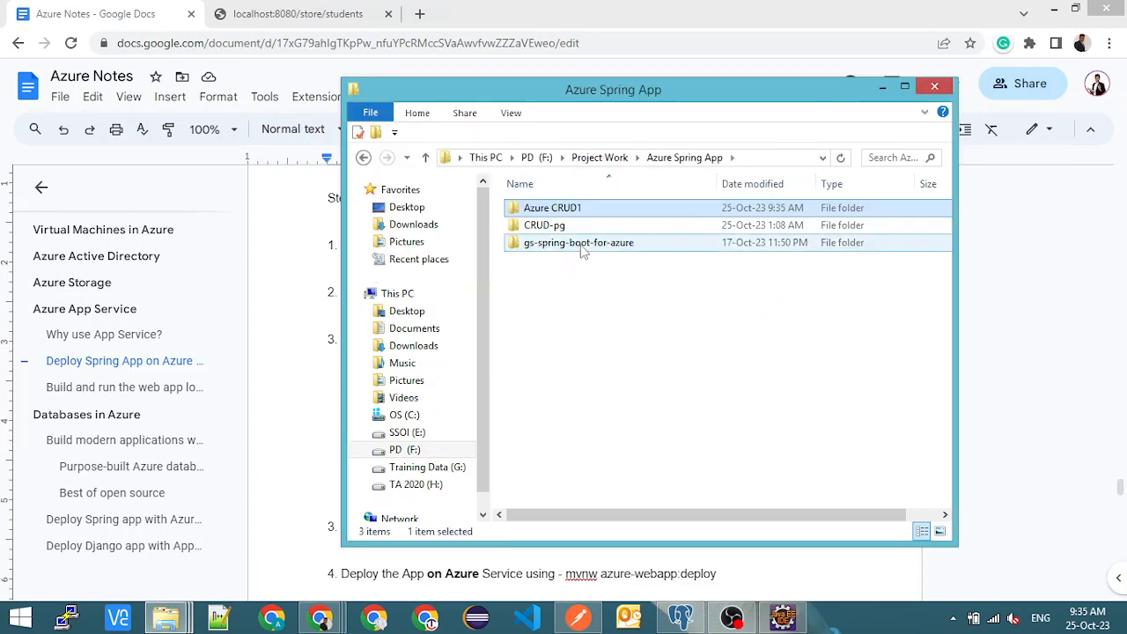
{"action": "mouse_move", "coordinate": [582, 252]}
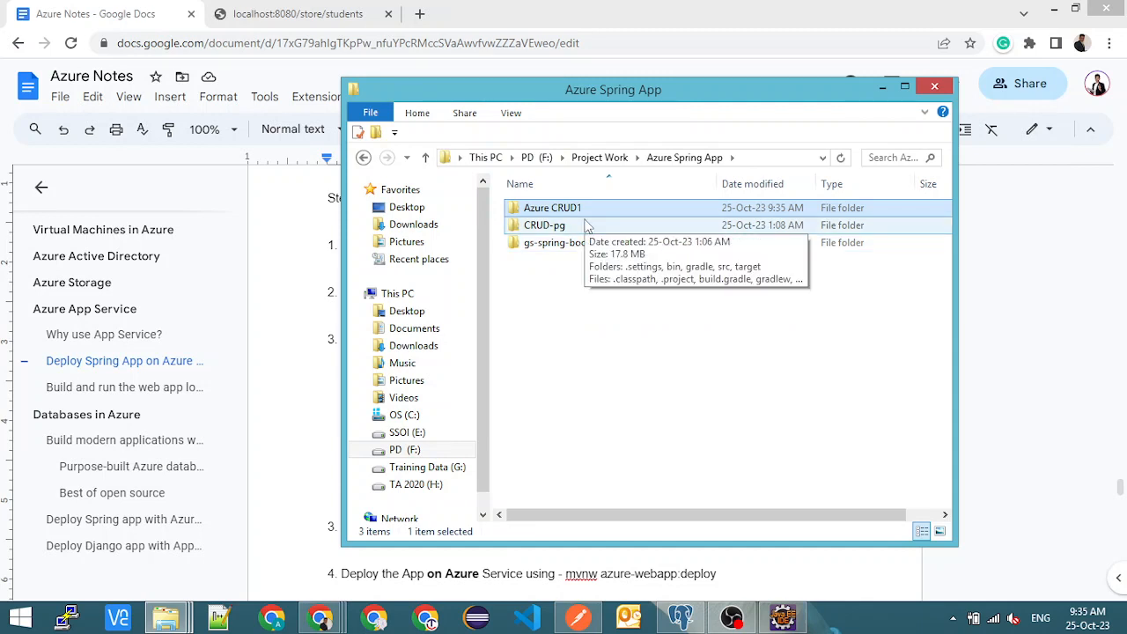
{"action": "double_click", "coordinate": [575, 227]}
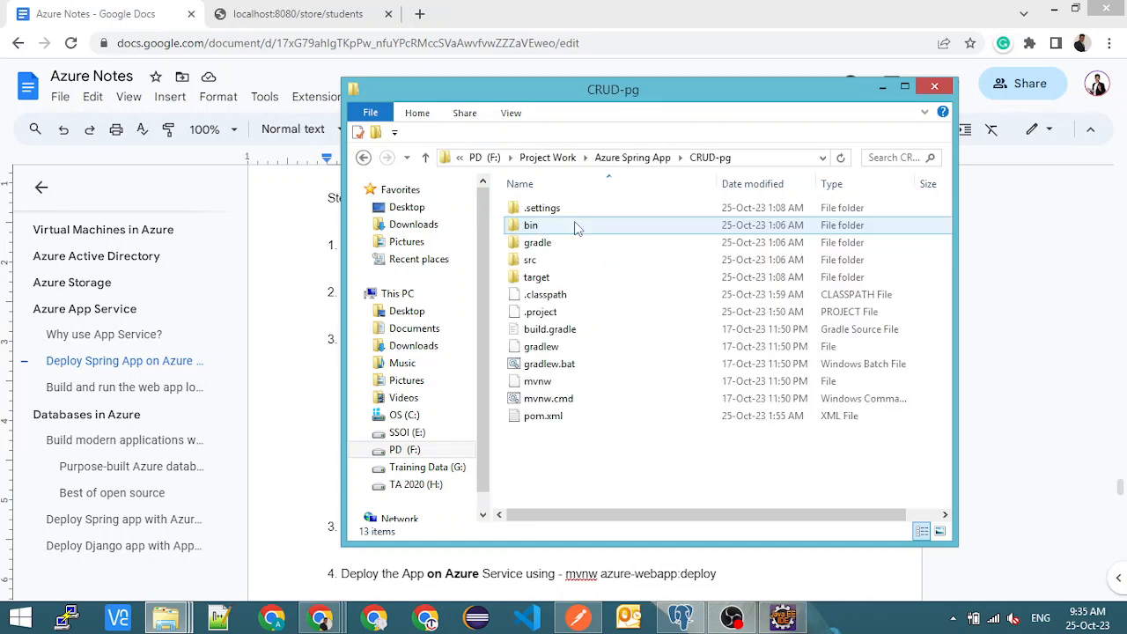
{"action": "key", "text": "ctrl+a"}
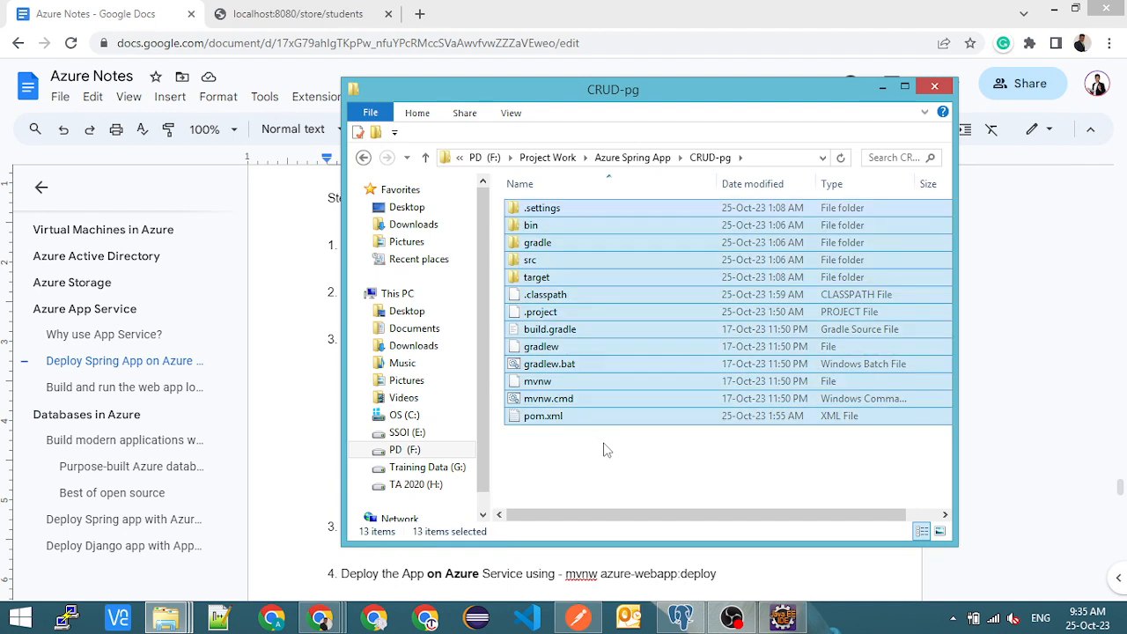
{"action": "left_click", "coordinate": [639, 158]}
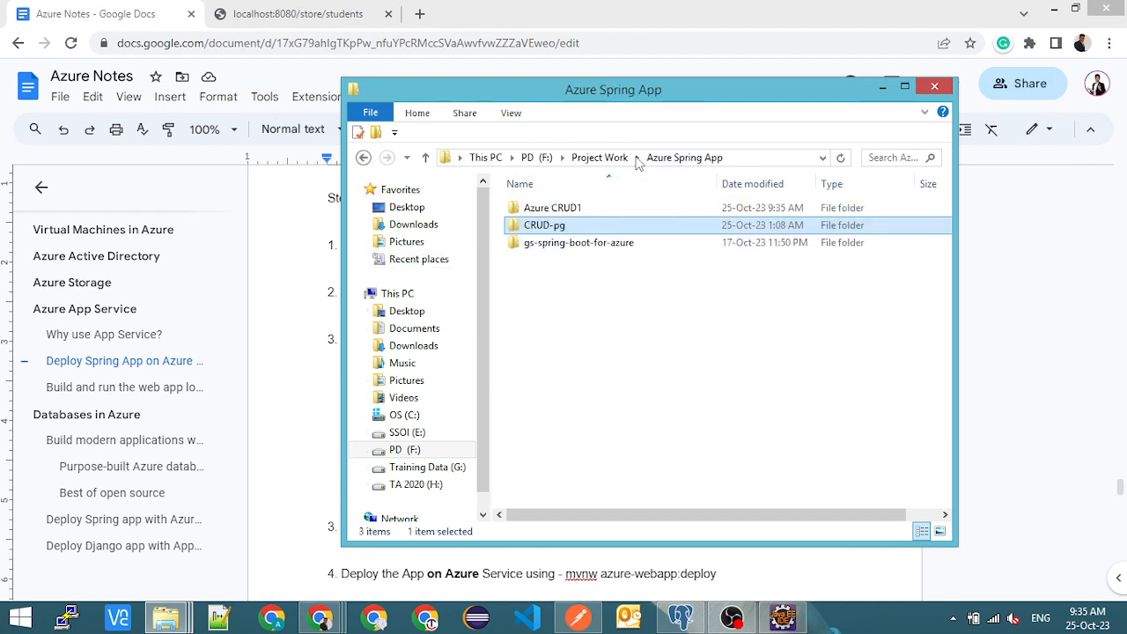
{"action": "double_click", "coordinate": [578, 242]}
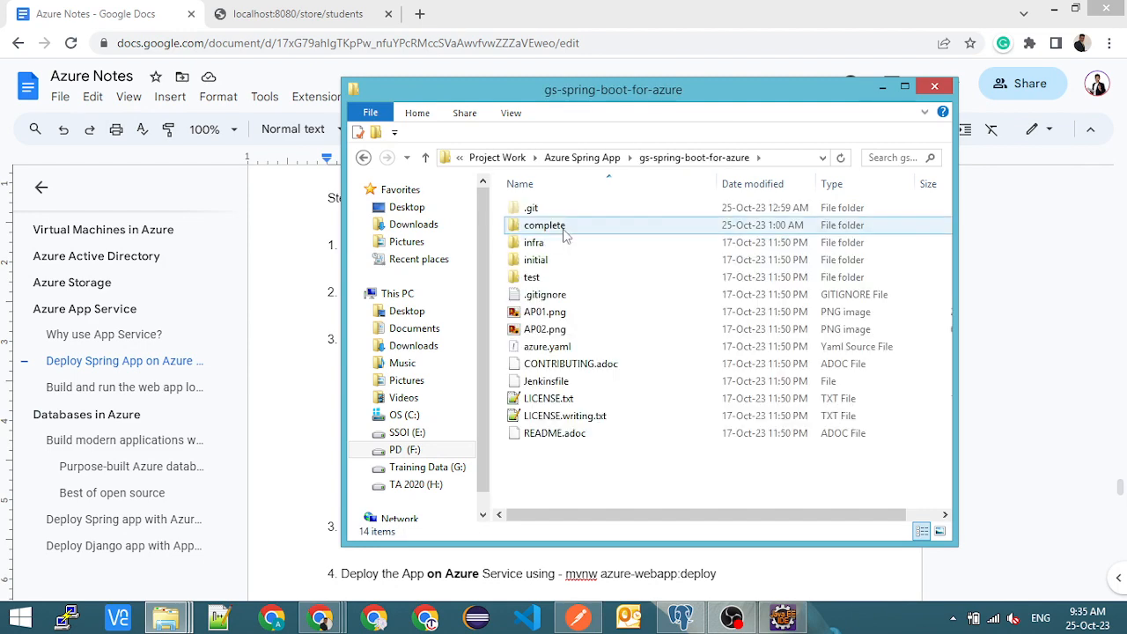
{"action": "double_click", "coordinate": [565, 226]}
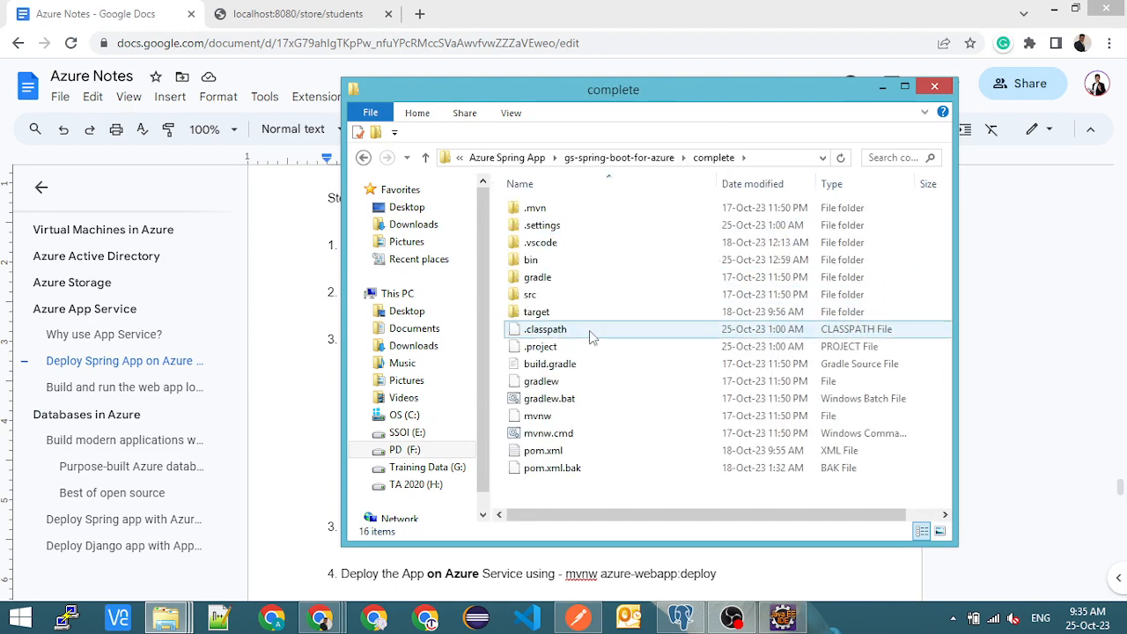
{"action": "left_click", "coordinate": [618, 314]}
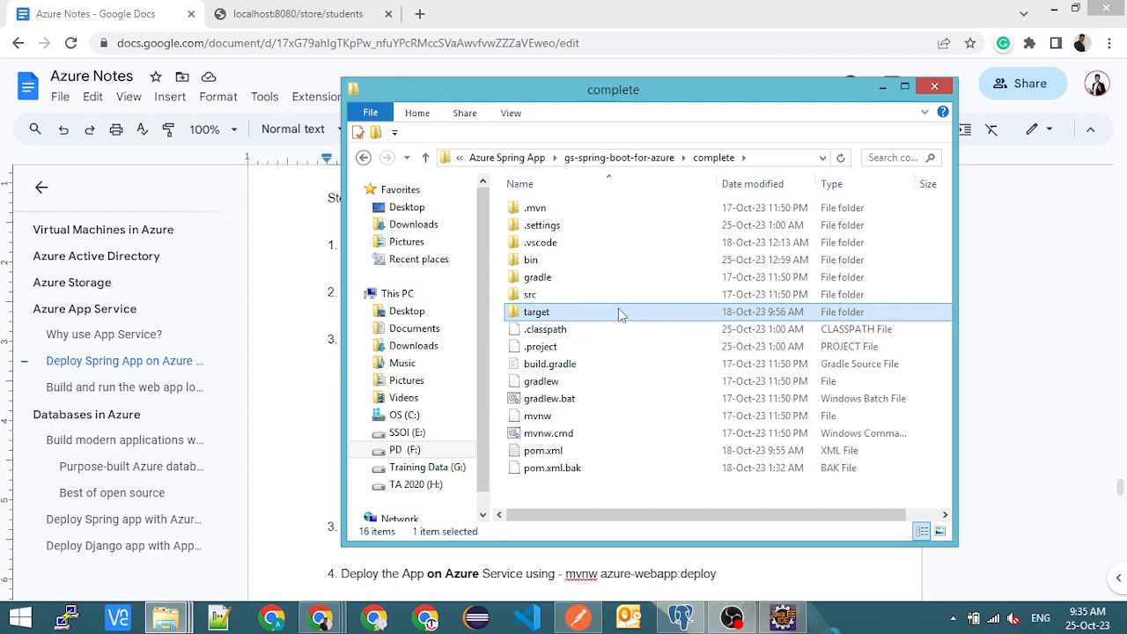
{"action": "left_click", "coordinate": [659, 162]}
{"action": "left_click", "coordinate": [581, 157]}
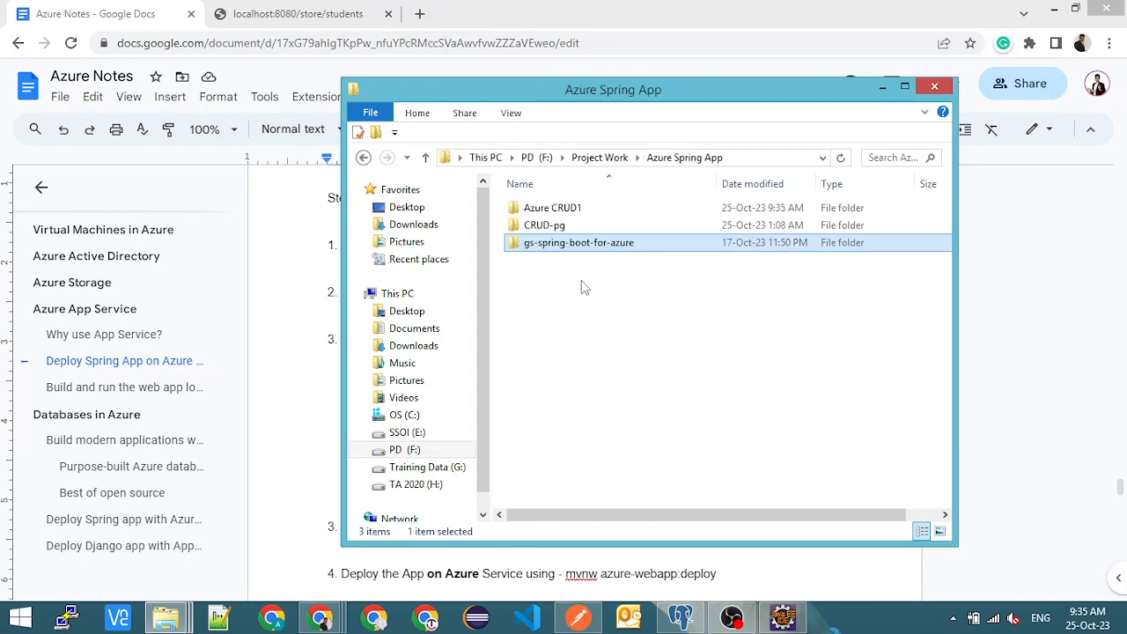
- Look inside the src folder of CRUD-pg and its main subfolder, and copy the main folder
{"action": "double_click", "coordinate": [566, 229]}
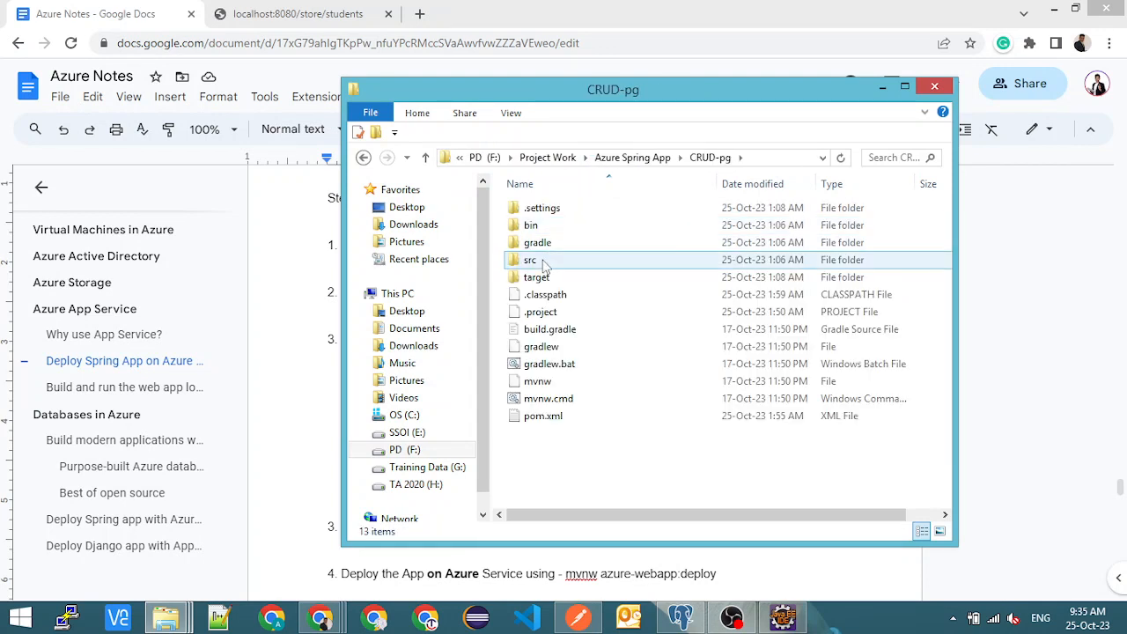
{"action": "double_click", "coordinate": [528, 257]}
{"action": "double_click", "coordinate": [562, 210]}
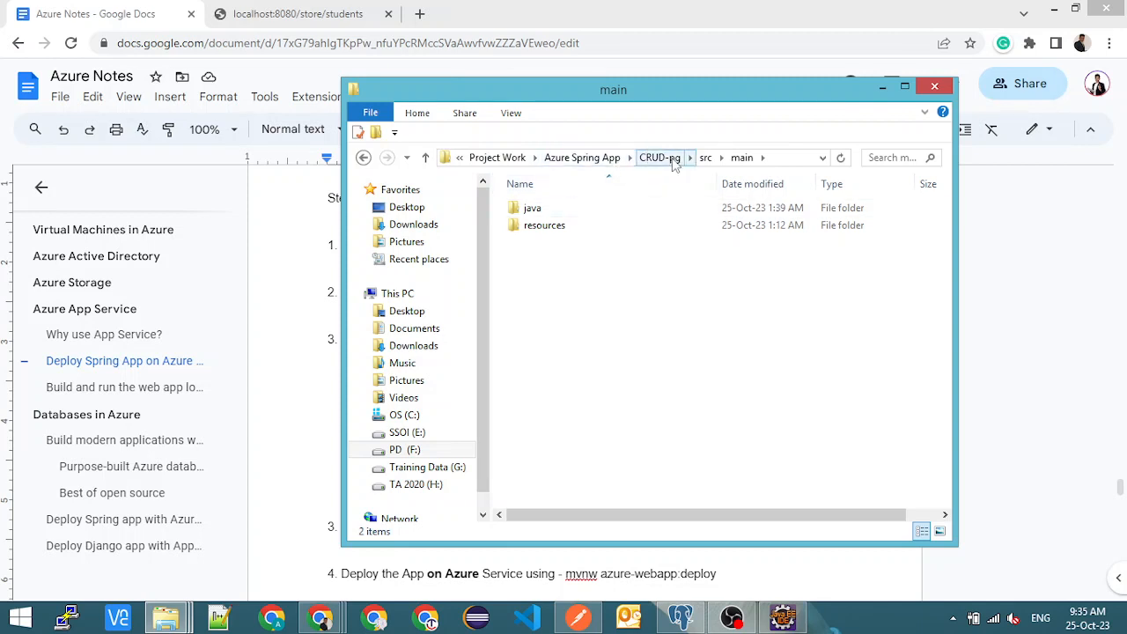
{"action": "left_click", "coordinate": [705, 158]}
{"action": "left_click", "coordinate": [555, 228]}
{"action": "left_click", "coordinate": [555, 213]}
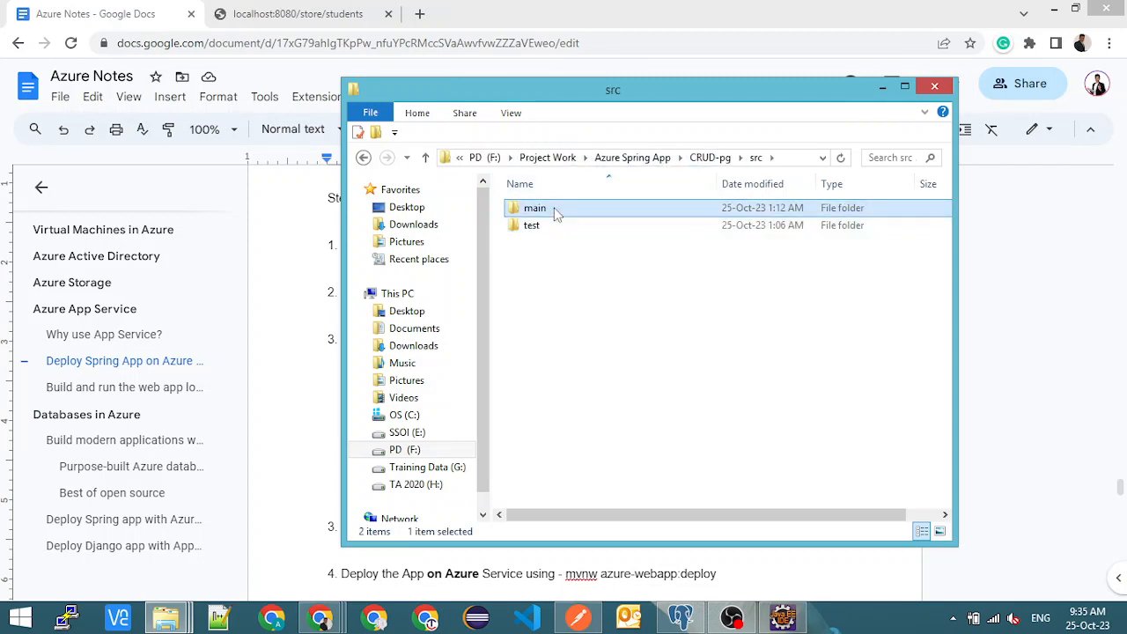
- Paste the copied main folder into gs-spring-boot-for-azure\complete\src, replacing the files with the same names
{"action": "left_click", "coordinate": [631, 158]}
{"action": "left_click", "coordinate": [578, 242]}
{"action": "double_click", "coordinate": [579, 242]}
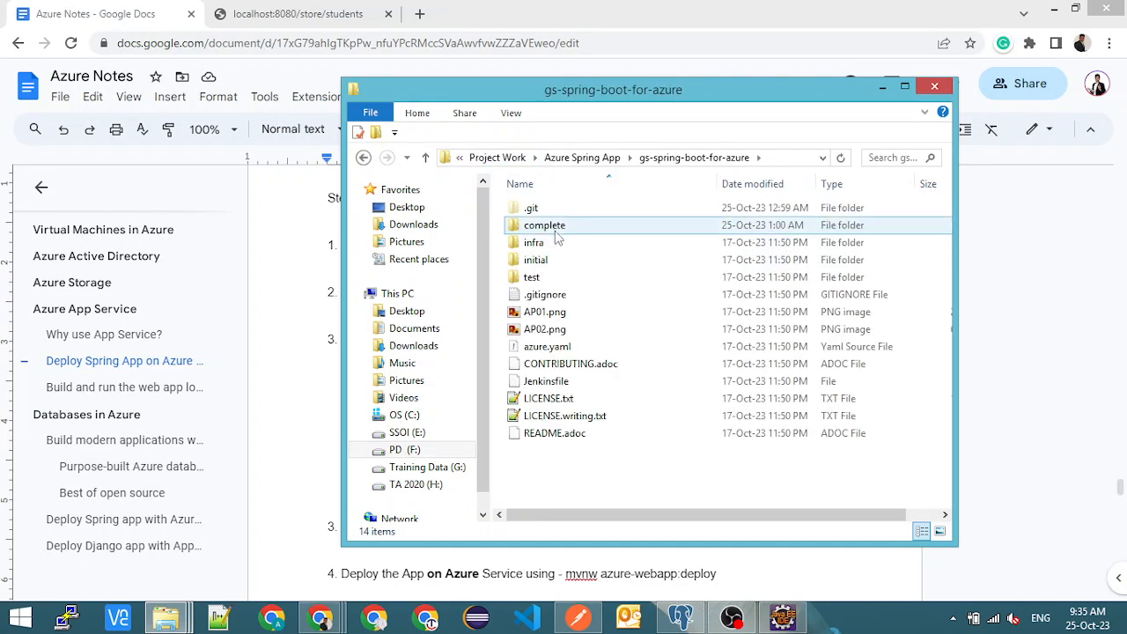
{"action": "left_click", "coordinate": [547, 264]}
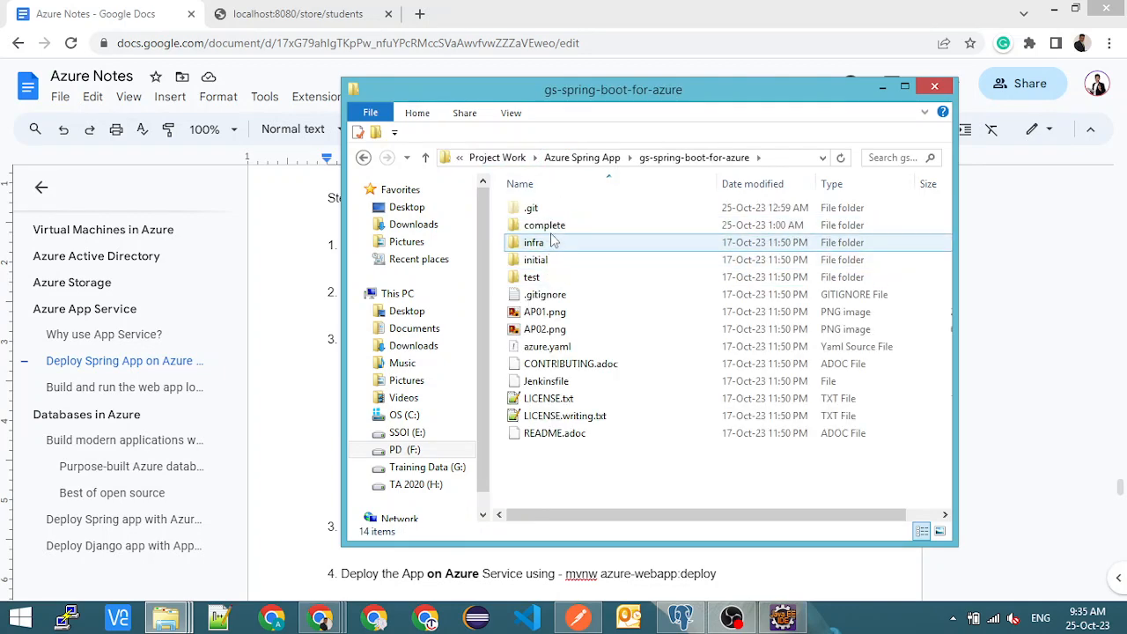
{"action": "left_click", "coordinate": [550, 226]}
{"action": "double_click", "coordinate": [550, 226]}
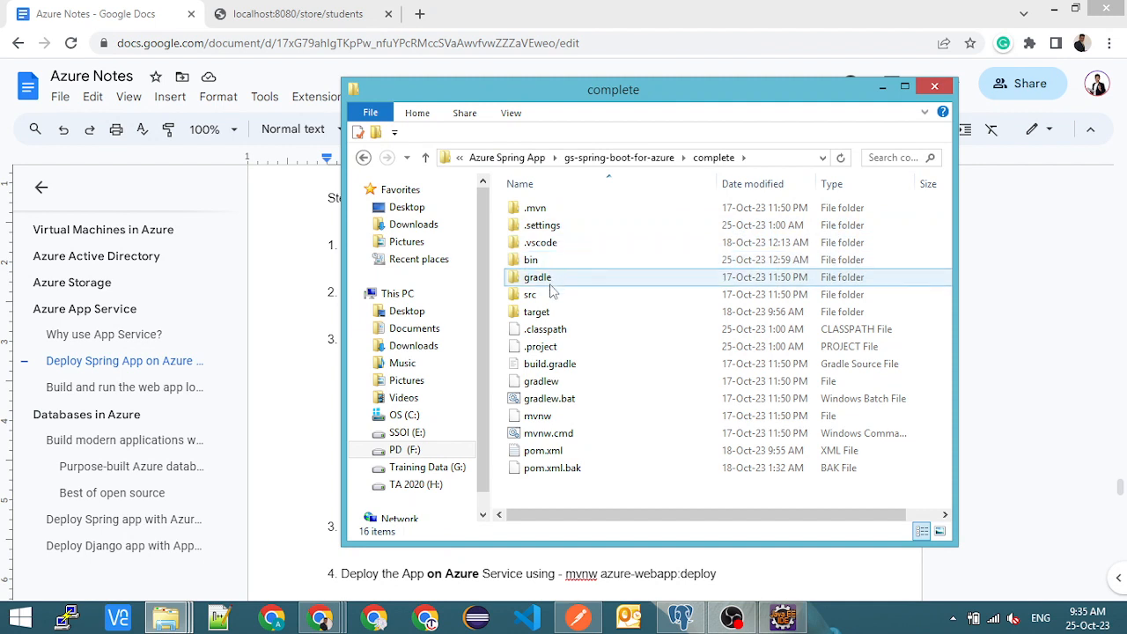
{"action": "double_click", "coordinate": [551, 295]}
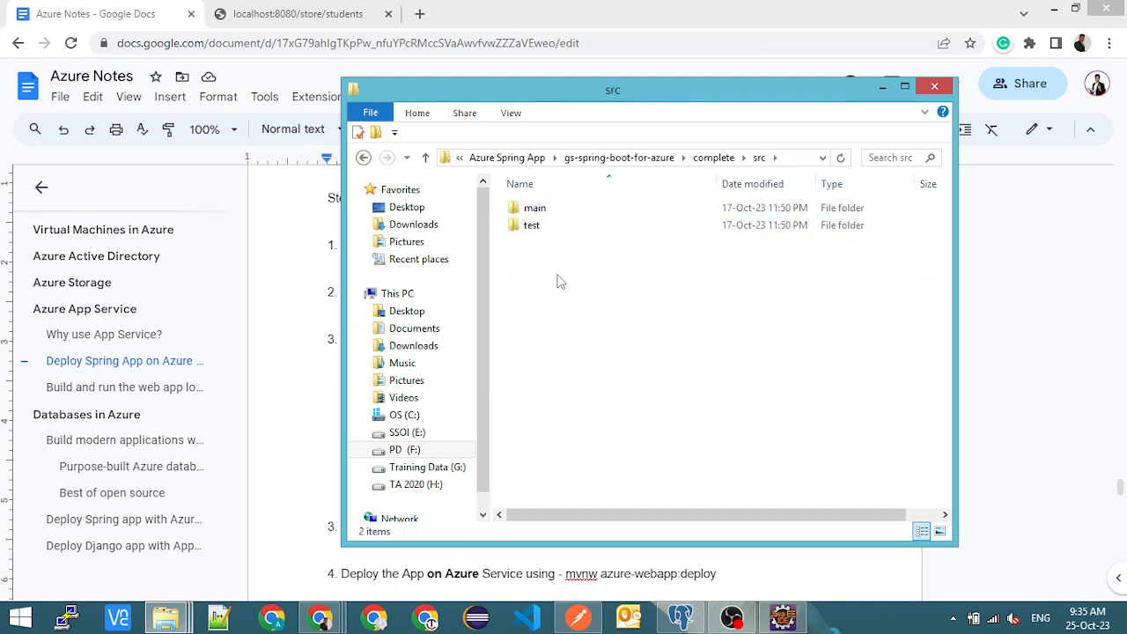
{"action": "key", "text": "ctrl+v"}
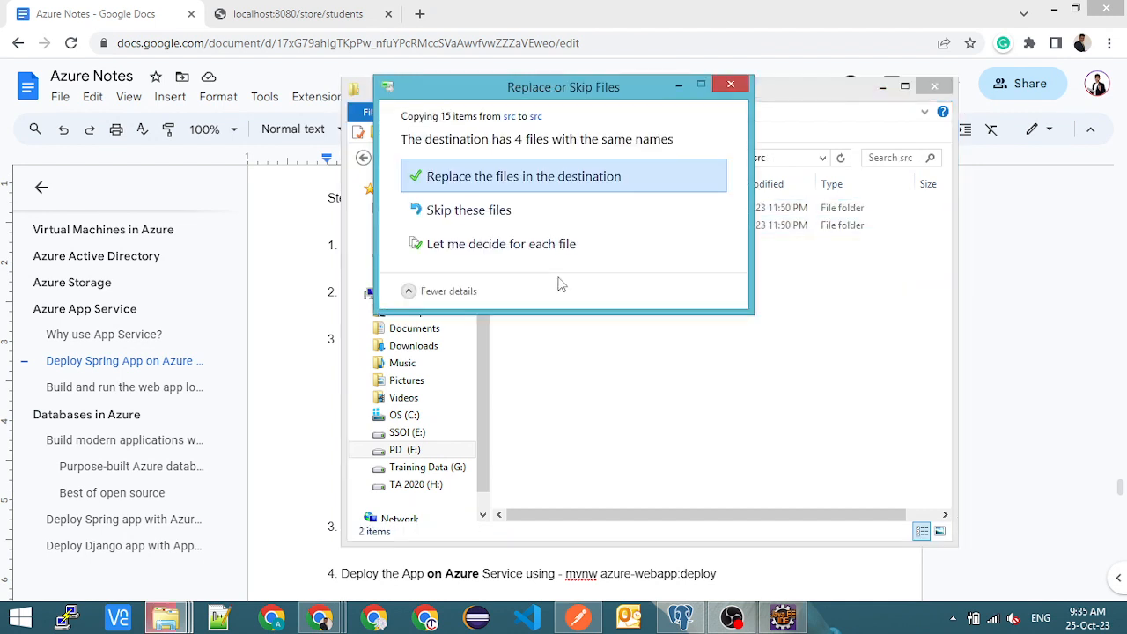
{"action": "left_click", "coordinate": [521, 189]}
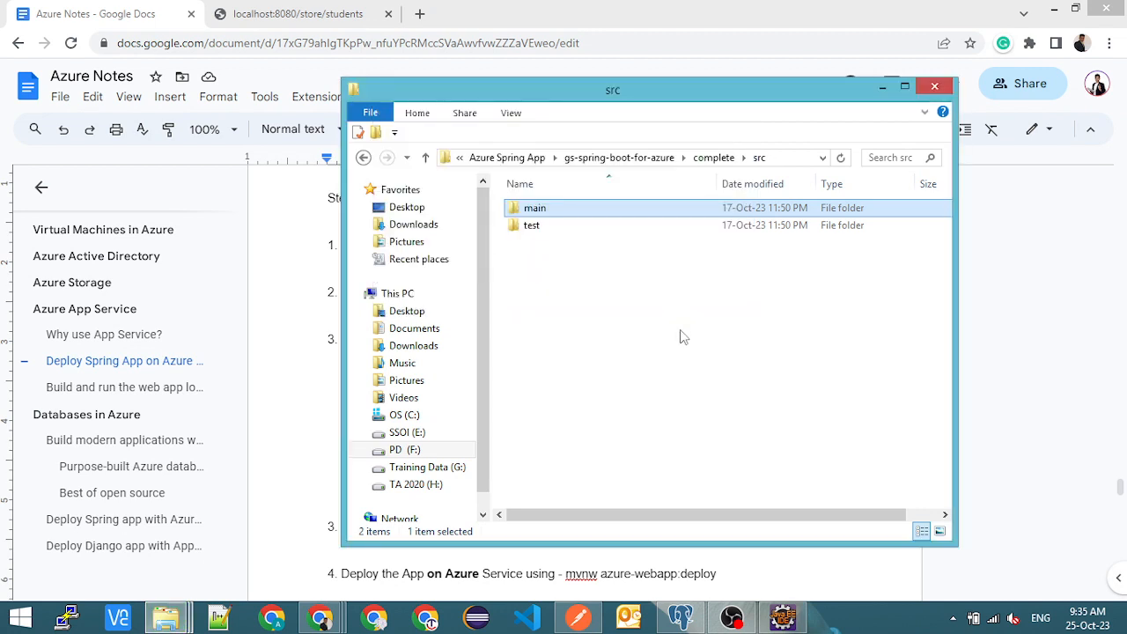
- Open a Command Prompt at the gs-spring-boot-for-azure\complete folder
{"action": "left_click", "coordinate": [713, 157]}
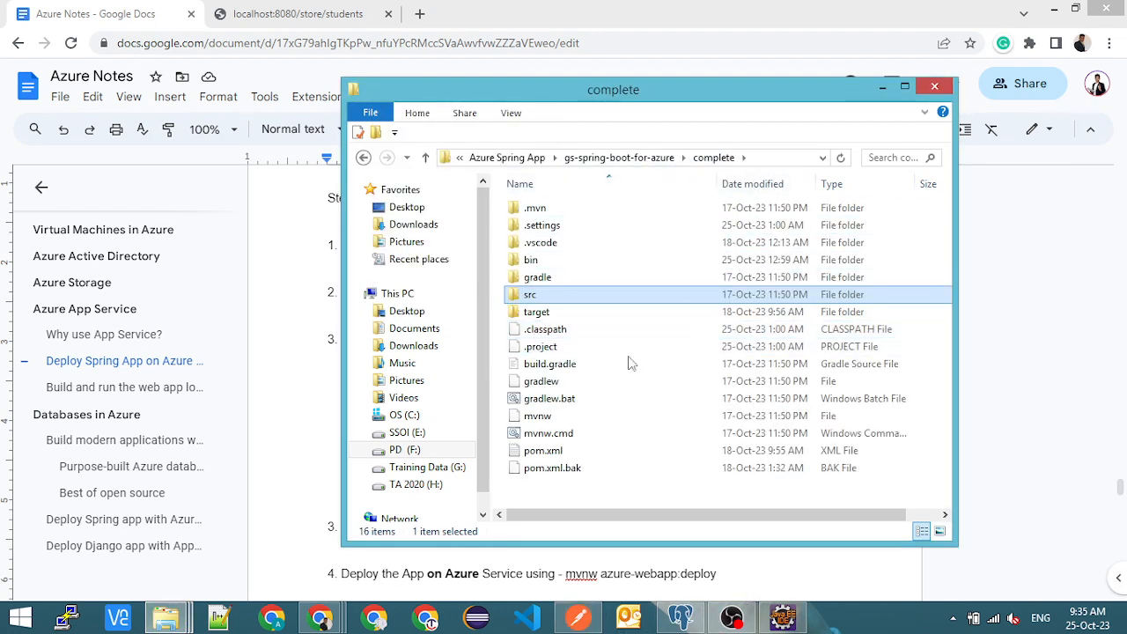
{"action": "left_click", "coordinate": [764, 159]}
{"action": "type", "text": "cmd"}
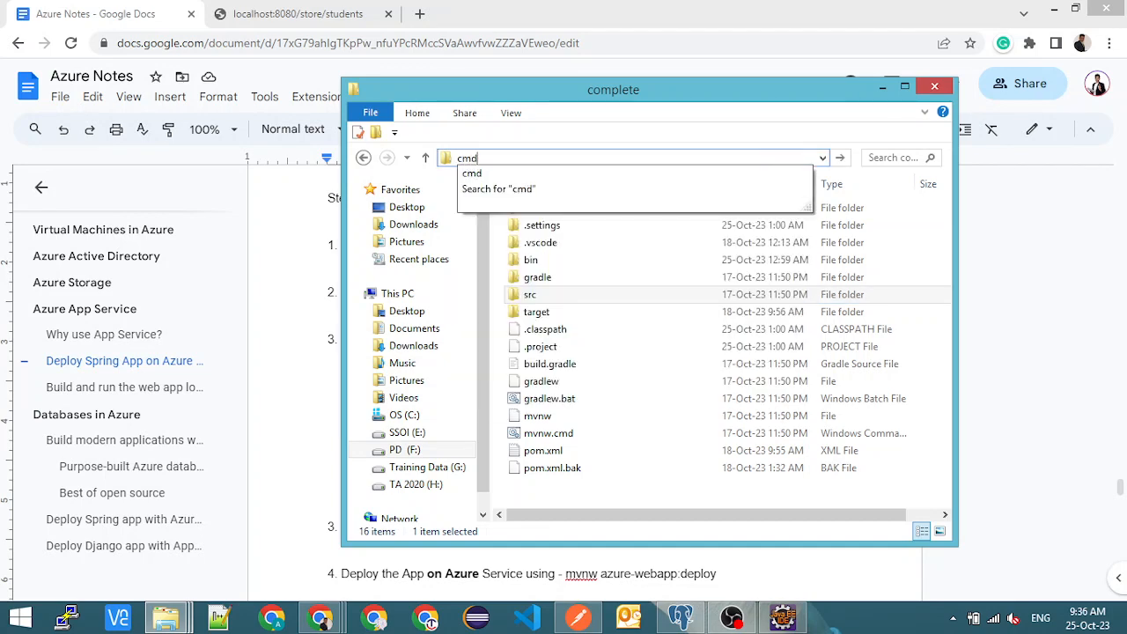
{"action": "key", "text": "Return"}
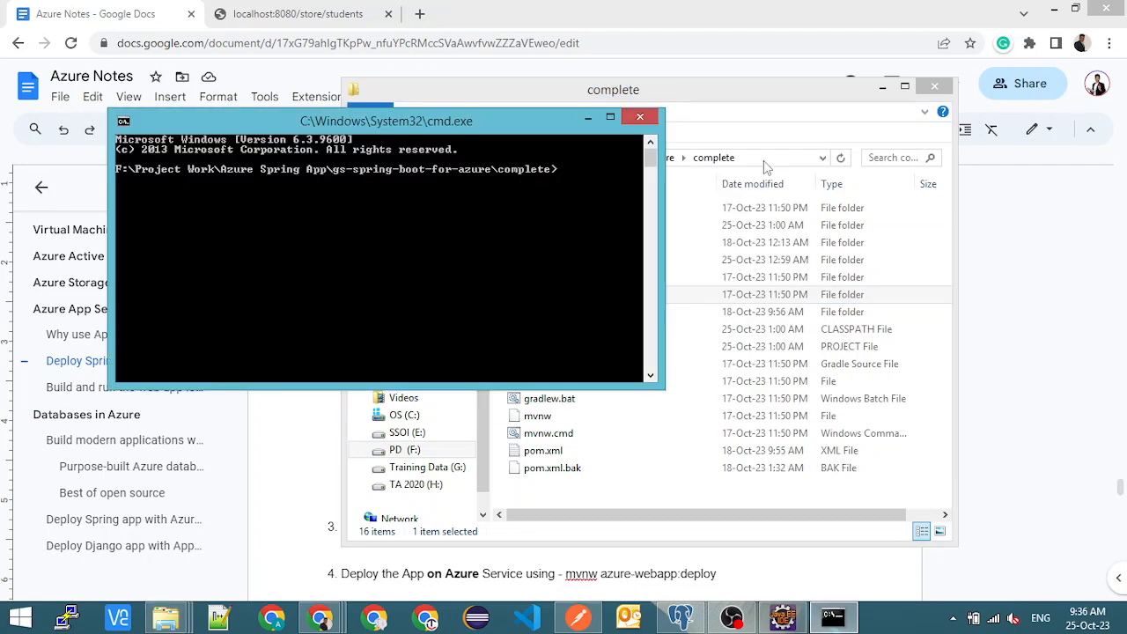
{"action": "left_click_drag", "start_coordinate": [553, 130], "coordinate": [564, 140]}
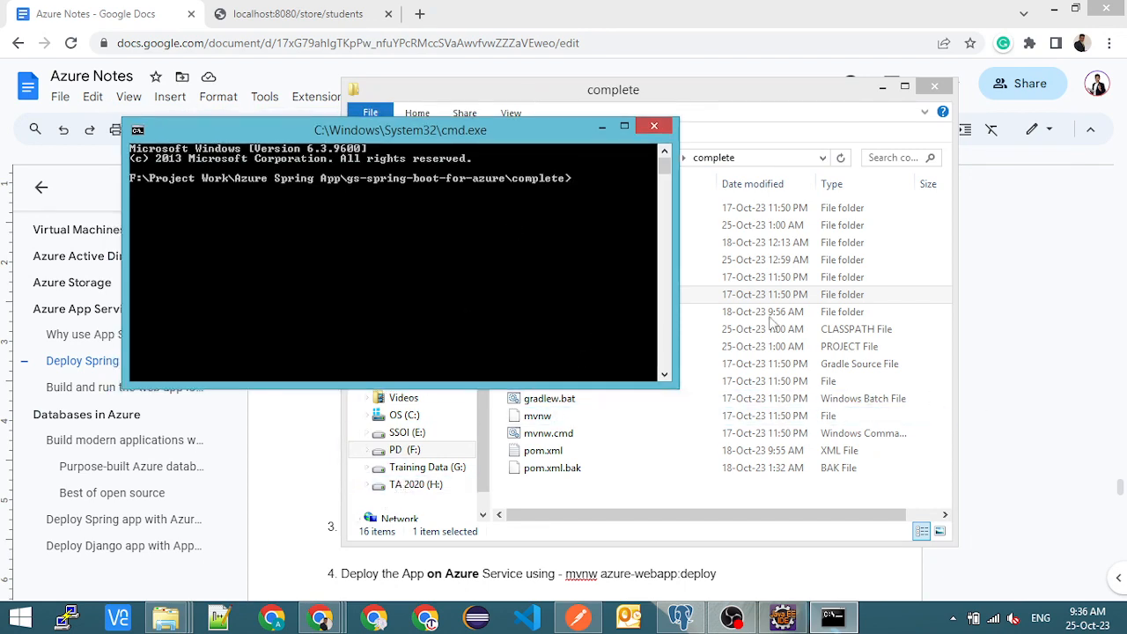
- Copy "mvnw clean package" from the Azure Notes document, run it in the Command Prompt, and check the build output
{"action": "left_click", "coordinate": [989, 319]}
{"action": "left_click_drag", "start_coordinate": [547, 295], "coordinate": [666, 292]}
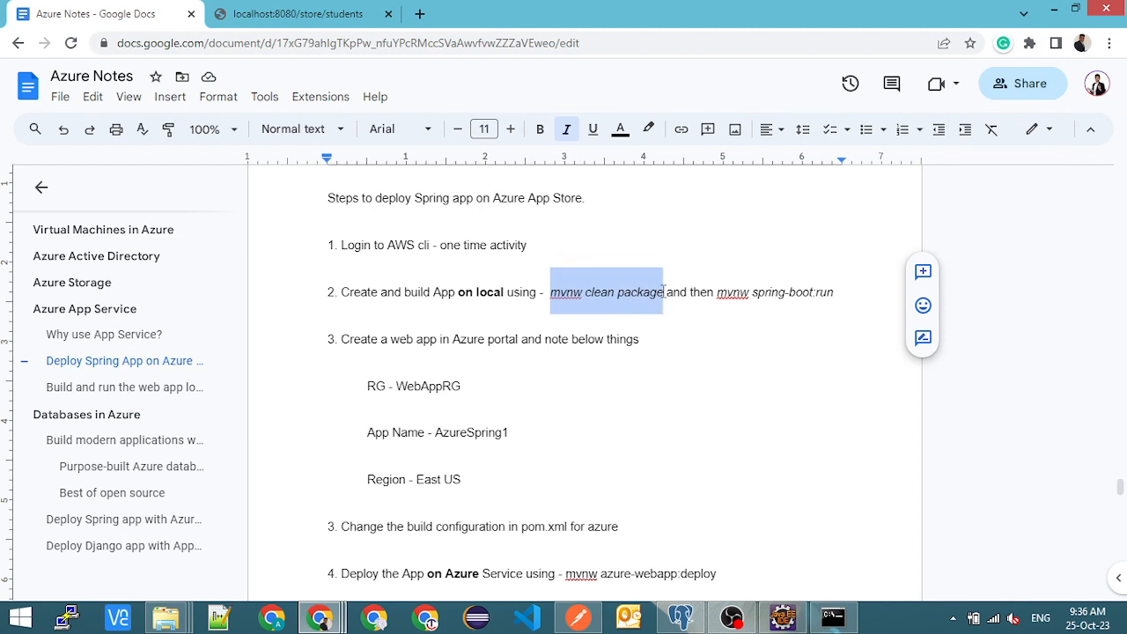
{"action": "key", "text": "ctrl+c"}
{"action": "key", "text": "alt+Tab"}
{"action": "right_click", "coordinate": [569, 280]}
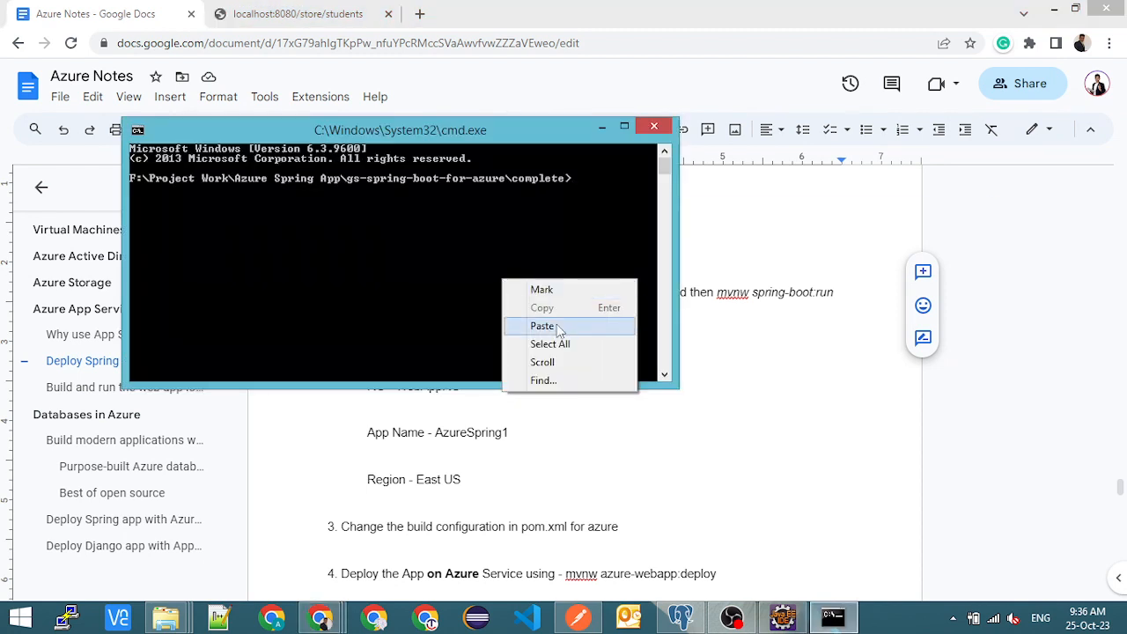
{"action": "left_click", "coordinate": [603, 324]}
{"action": "key", "text": "Return"}
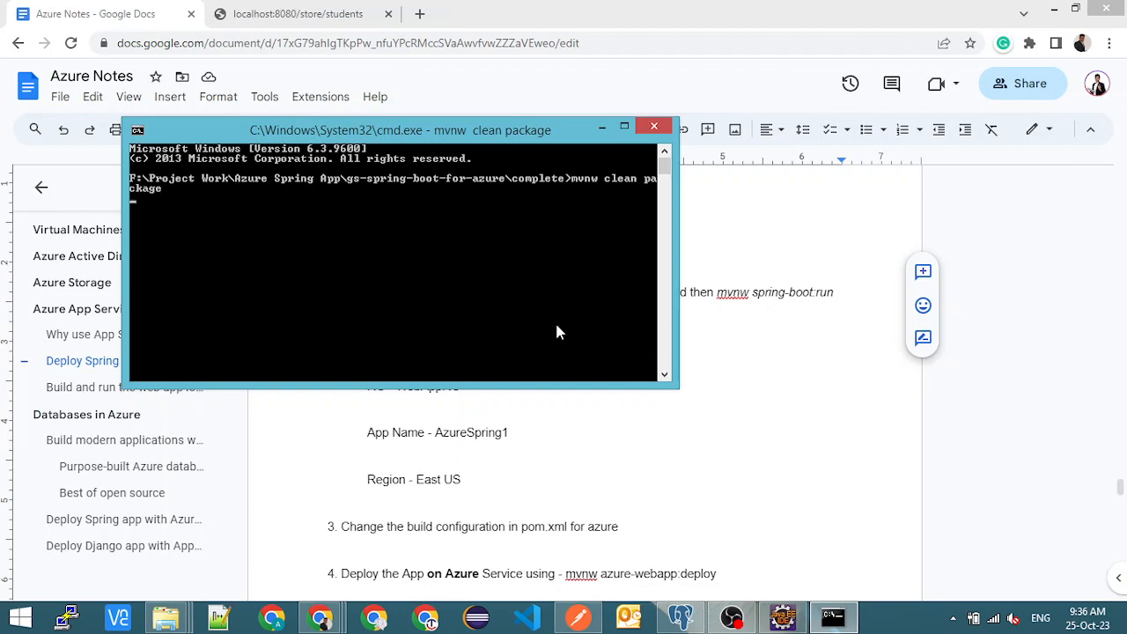
{"action": "key", "text": "alt+Tab"}
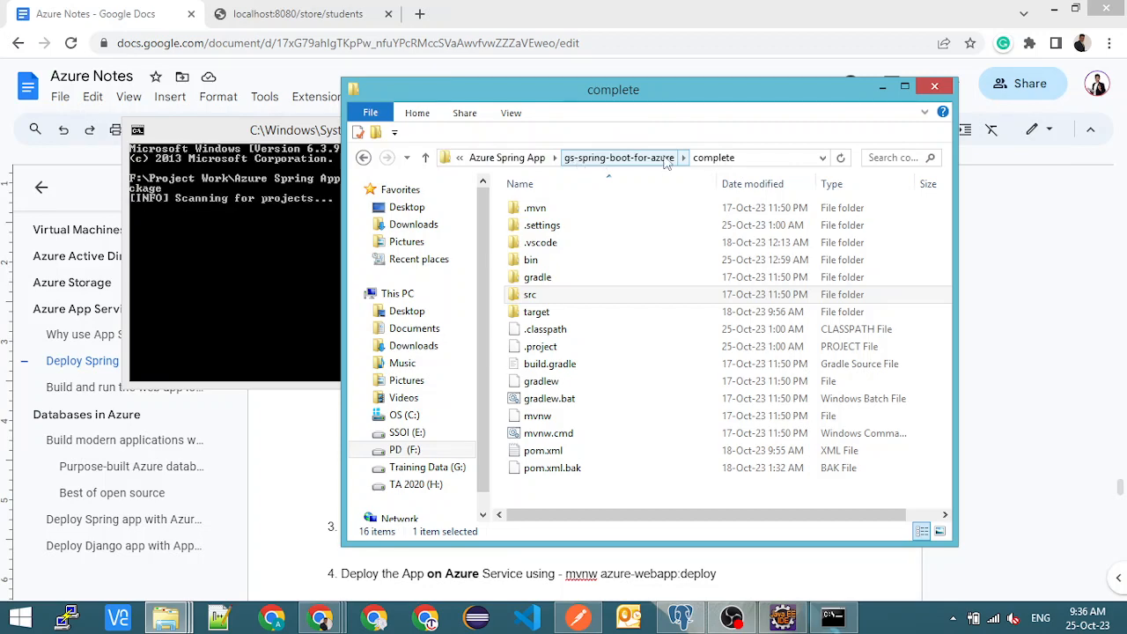
{"action": "left_click_drag", "start_coordinate": [603, 94], "coordinate": [839, 100]}
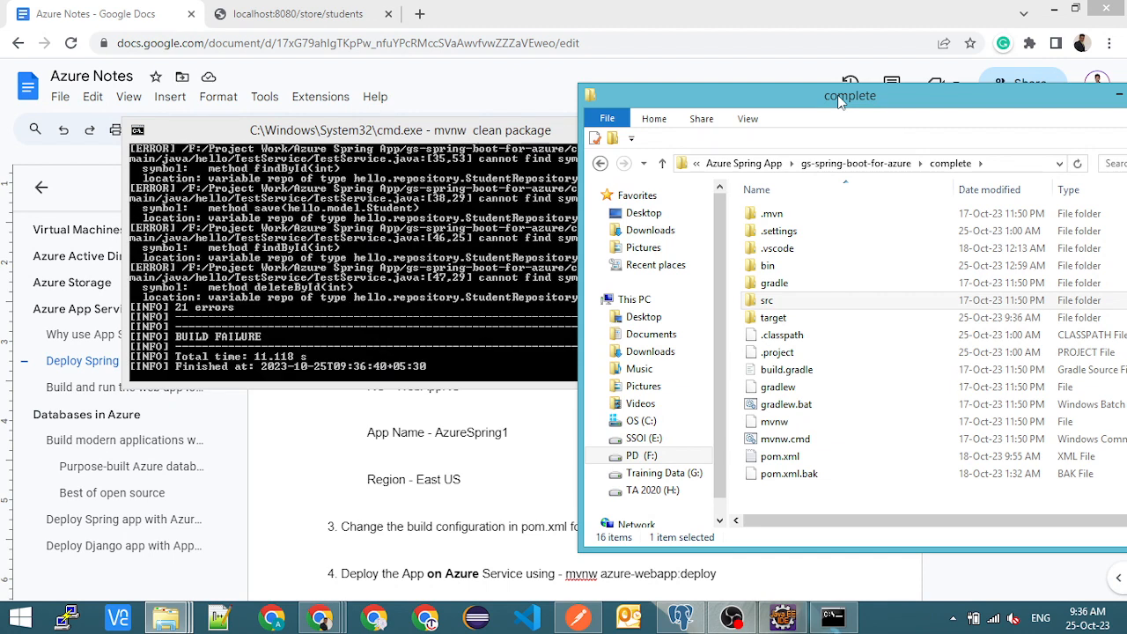
{"action": "left_click", "coordinate": [341, 280]}
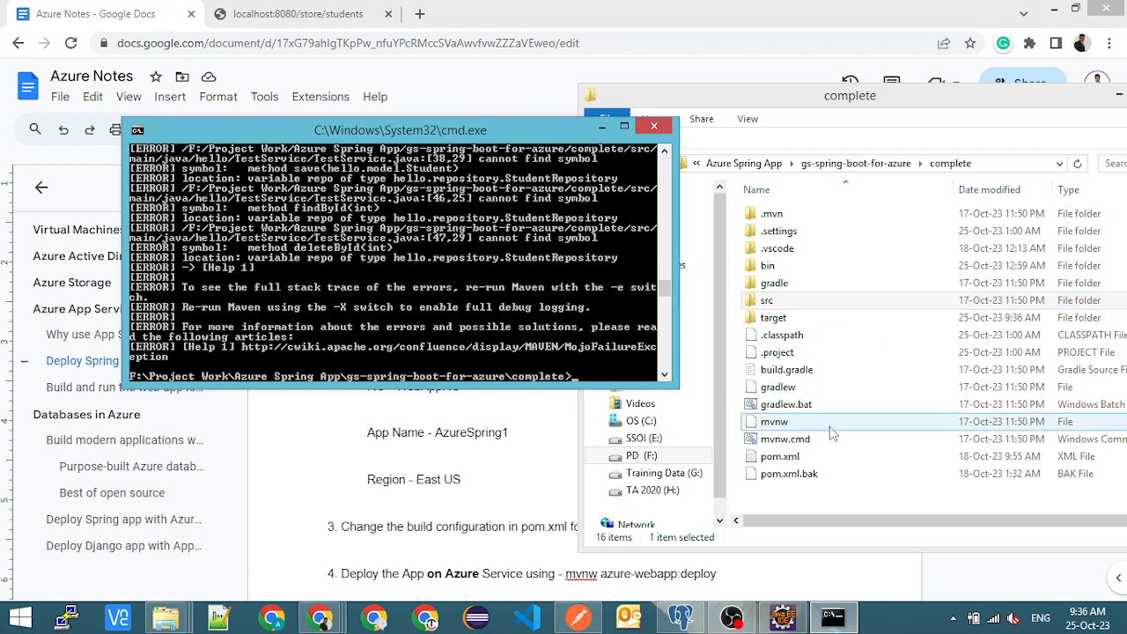
- Copy the pom.xml file from the CRUD-pg project folder
{"action": "left_click", "coordinate": [796, 458]}
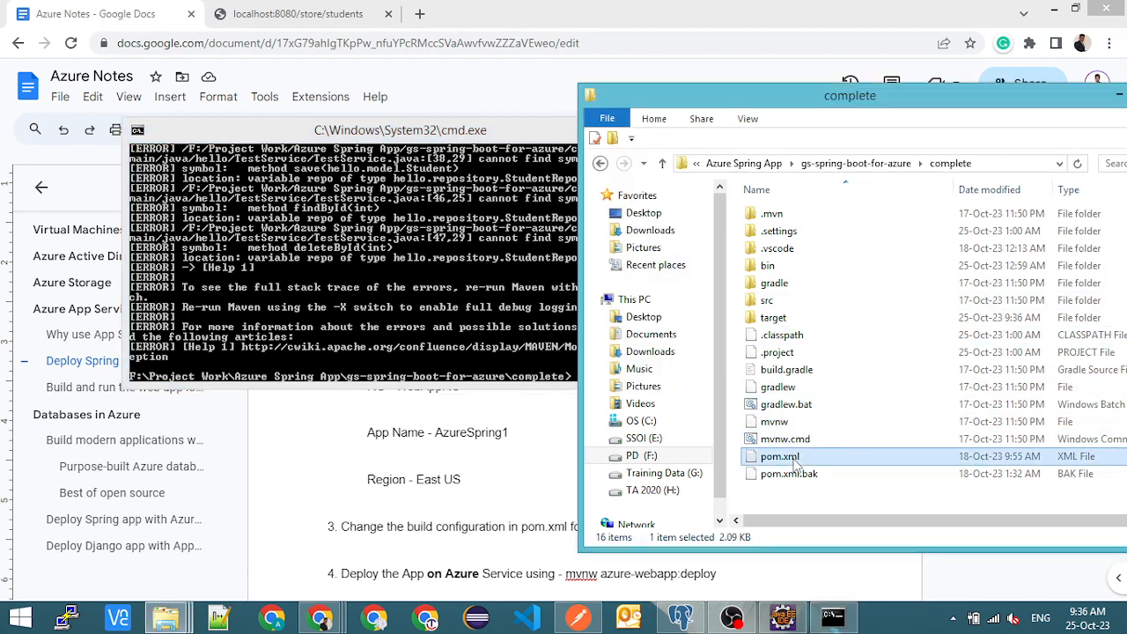
{"action": "left_click", "coordinate": [869, 165]}
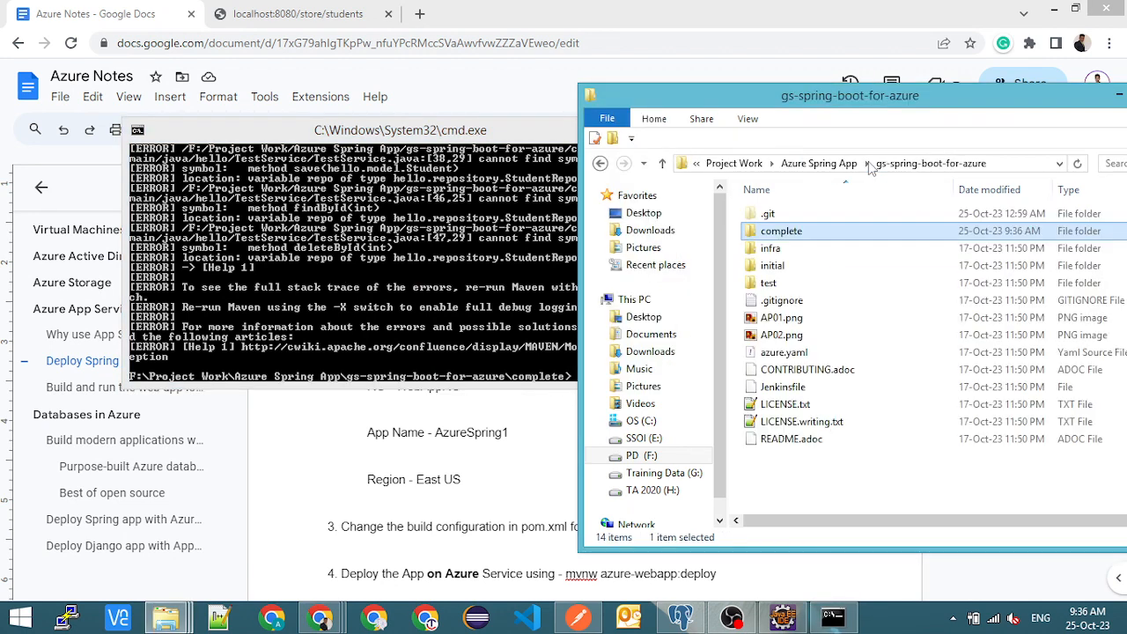
{"action": "left_click", "coordinate": [817, 168]}
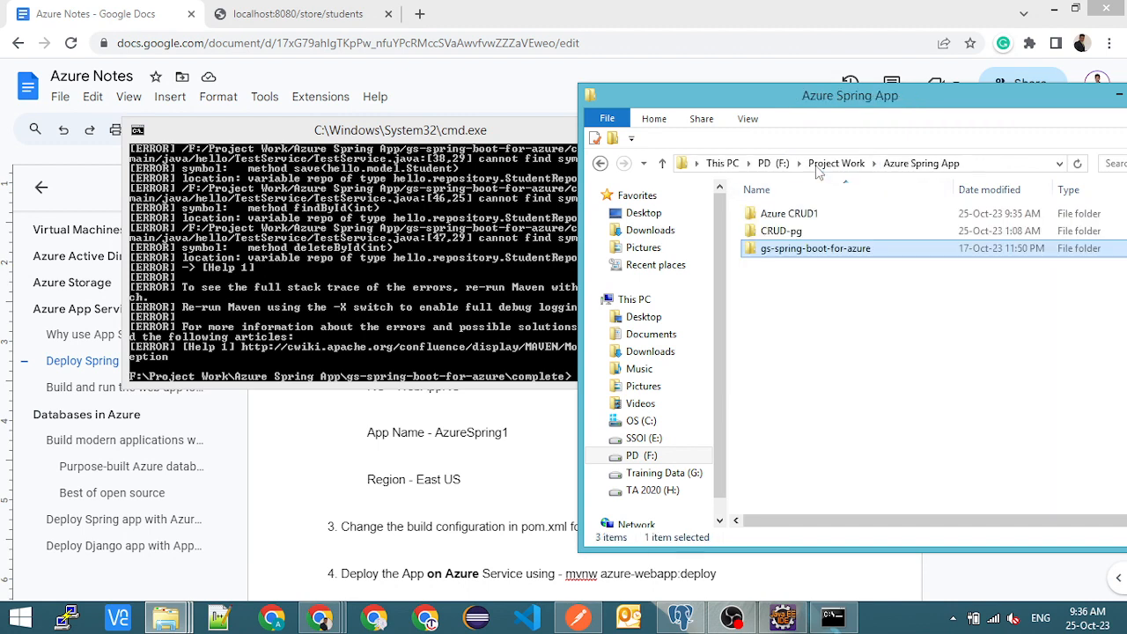
{"action": "double_click", "coordinate": [781, 230]}
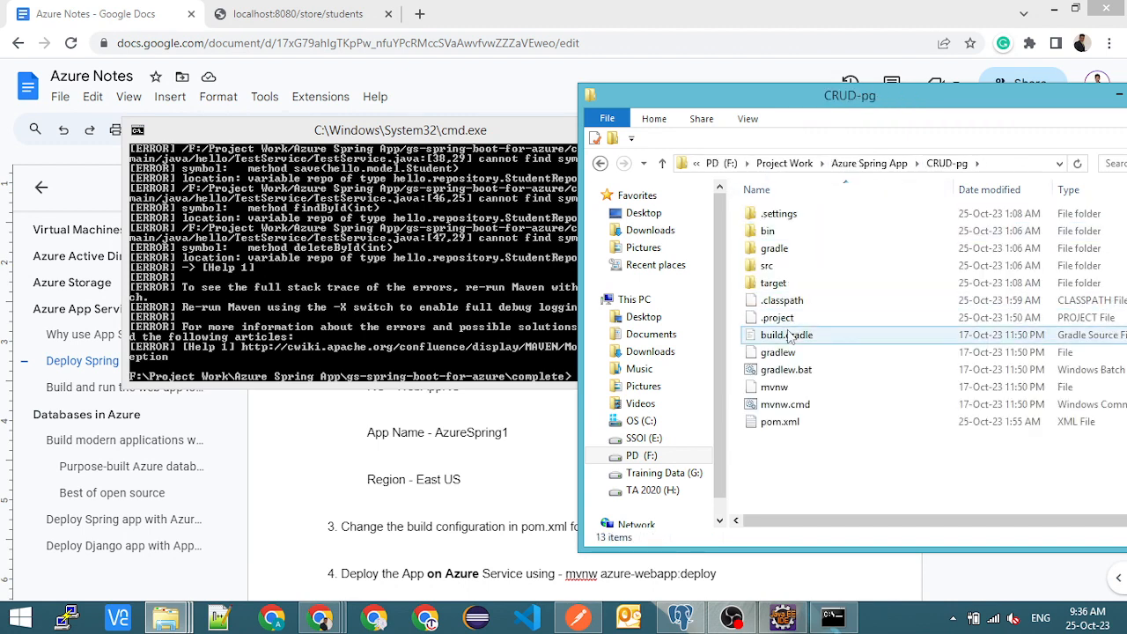
{"action": "left_click", "coordinate": [782, 426]}
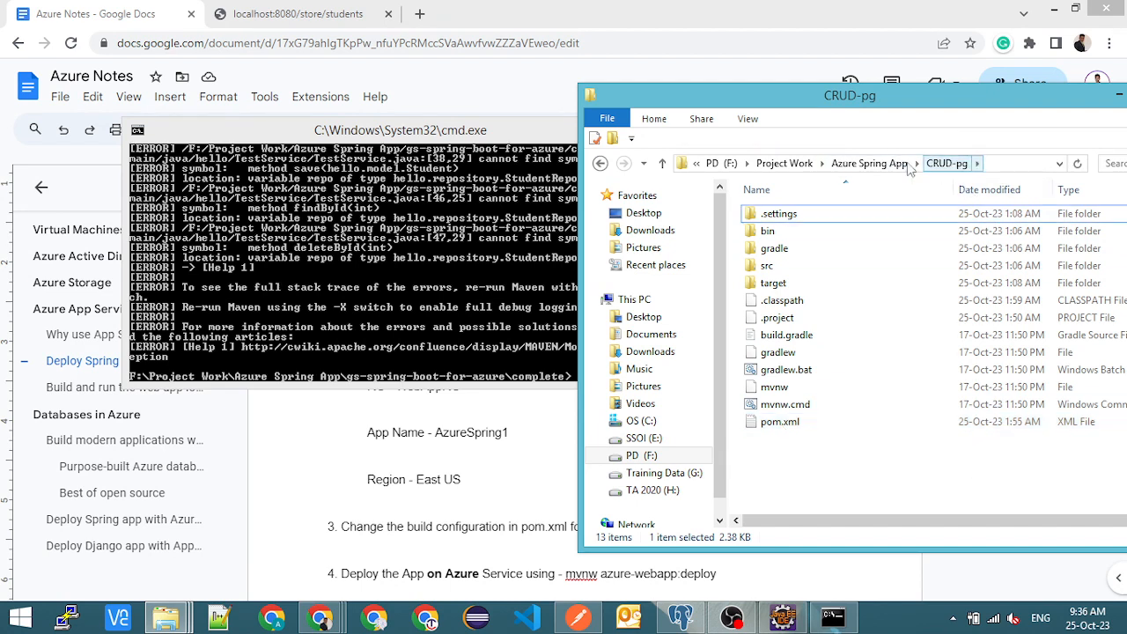
- Paste the copied pom.xml into gs-spring-boot-for-azure\complete, replacing the existing file
{"action": "left_click", "coordinate": [876, 164]}
{"action": "double_click", "coordinate": [806, 250]}
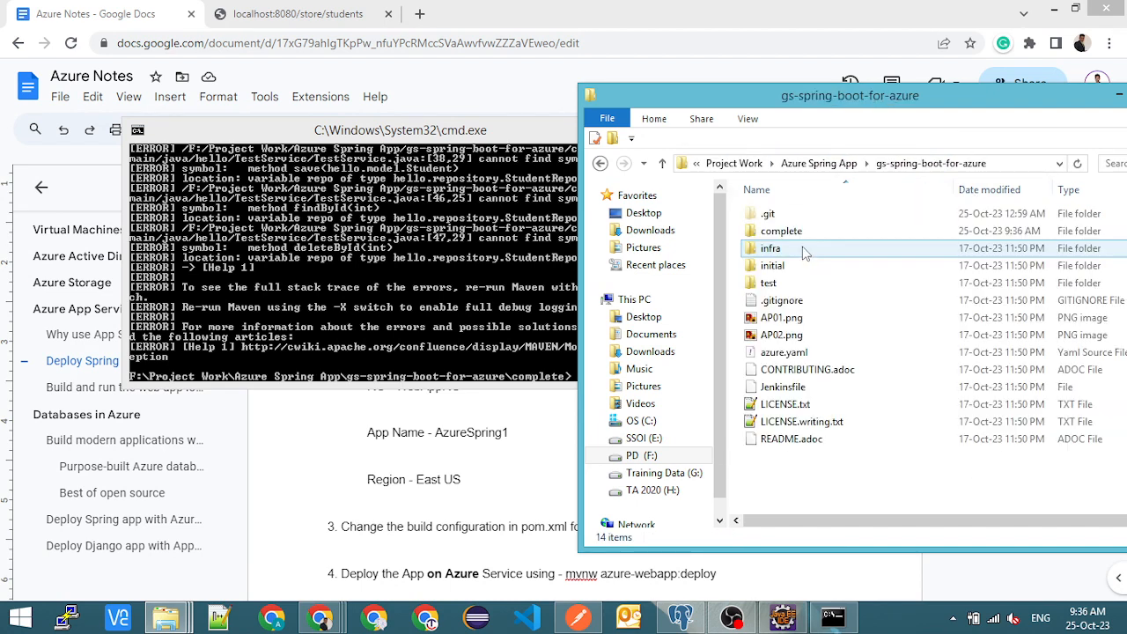
{"action": "double_click", "coordinate": [784, 230]}
{"action": "left_click", "coordinate": [815, 374]}
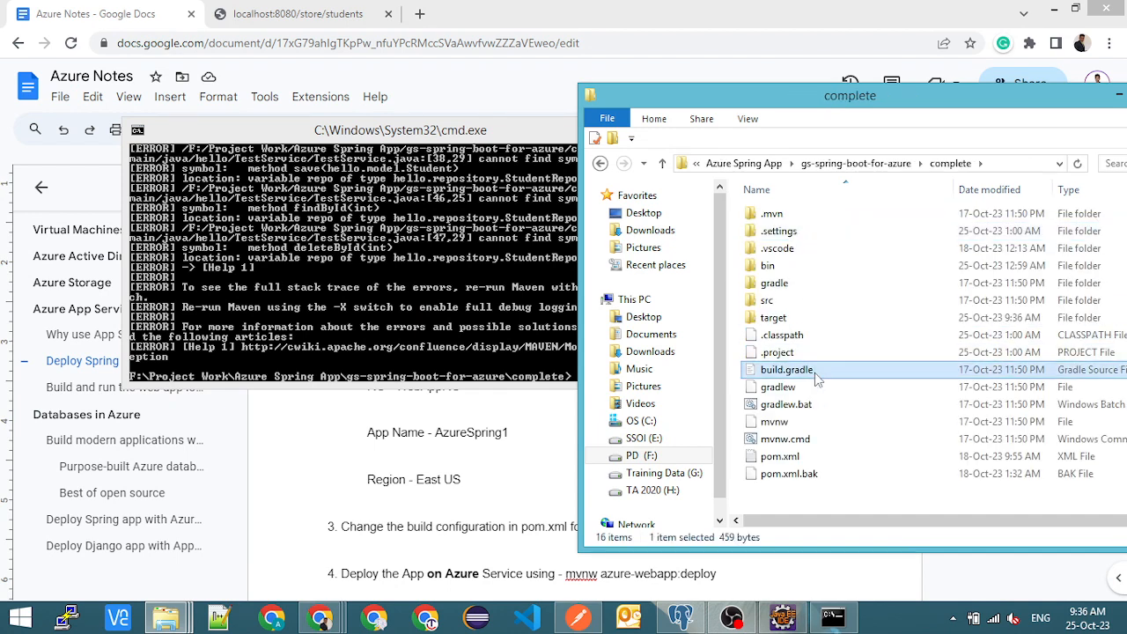
{"action": "key", "text": "ctrl+v"}
{"action": "left_click", "coordinate": [509, 178]}
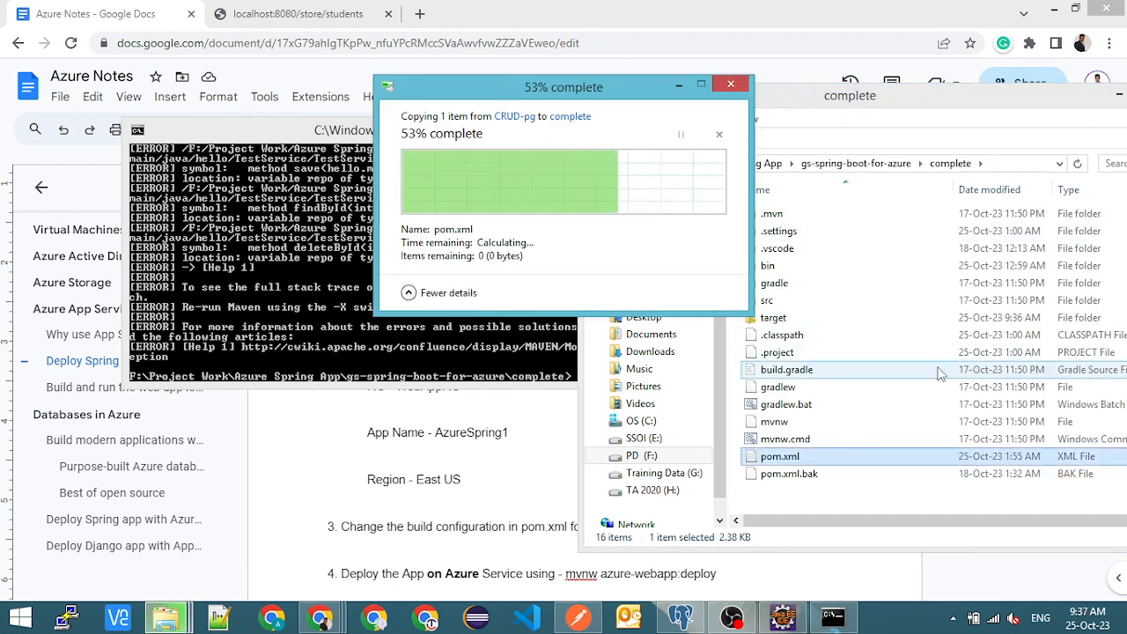
- Run "mvnw clean package" again in the Command Prompt at the complete folder
{"action": "left_click", "coordinate": [440, 271]}
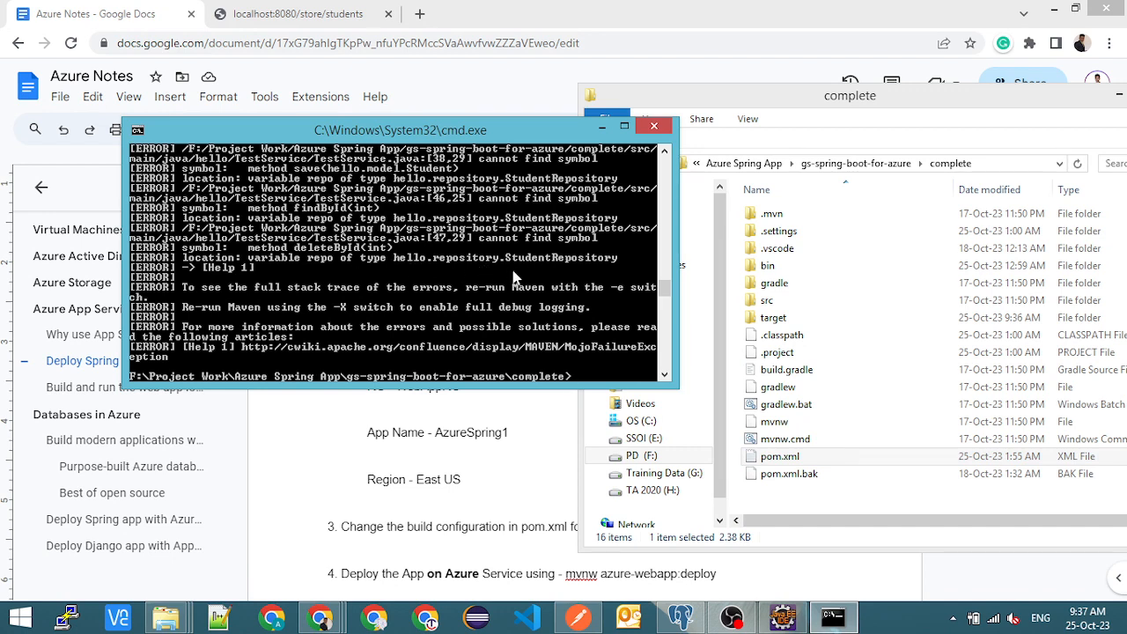
{"action": "key", "text": "Up"}
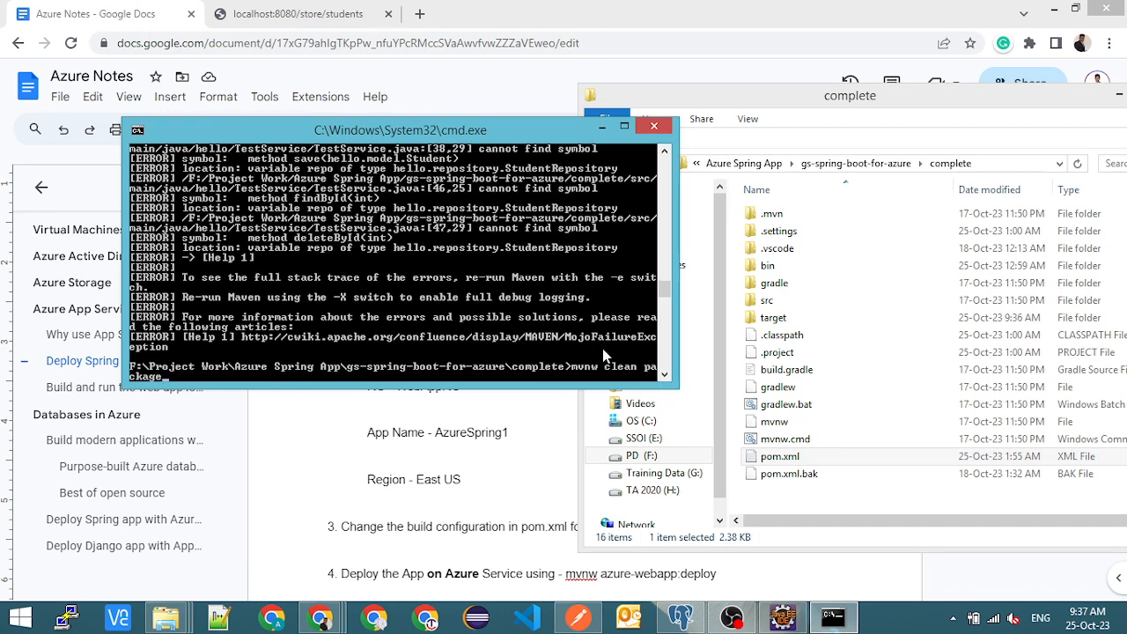
{"action": "key", "text": "Return"}
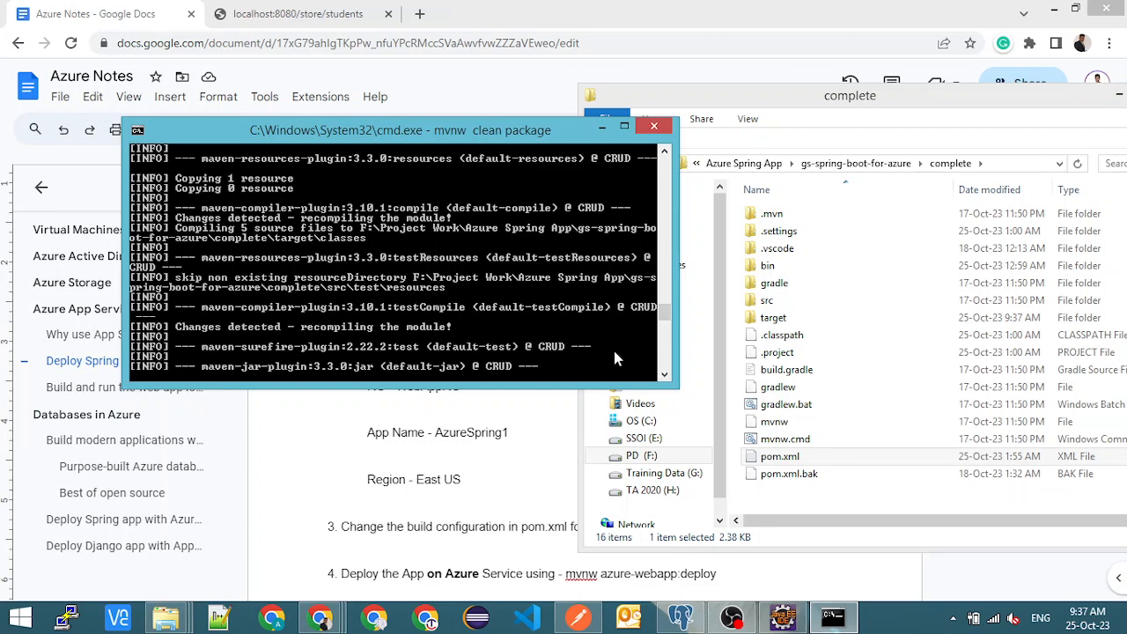
- Check the build output and the CRUD-DB-POC-1.0.jar file in the complete project's target folder
{"action": "left_click", "coordinate": [784, 301]}
{"action": "double_click", "coordinate": [784, 301]}
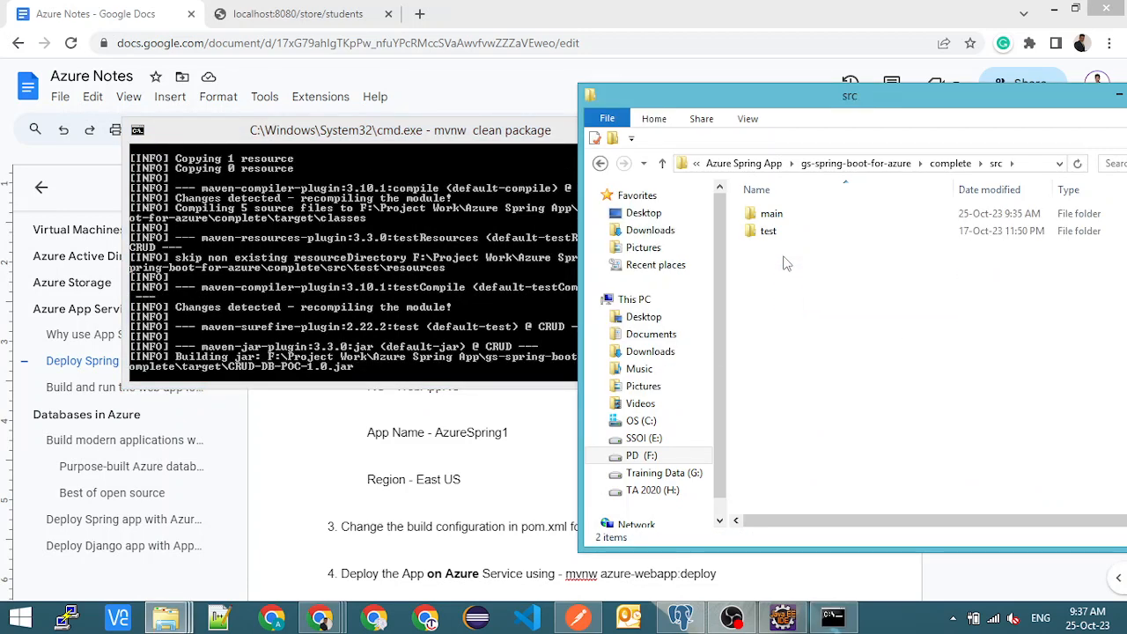
{"action": "left_click", "coordinate": [950, 162]}
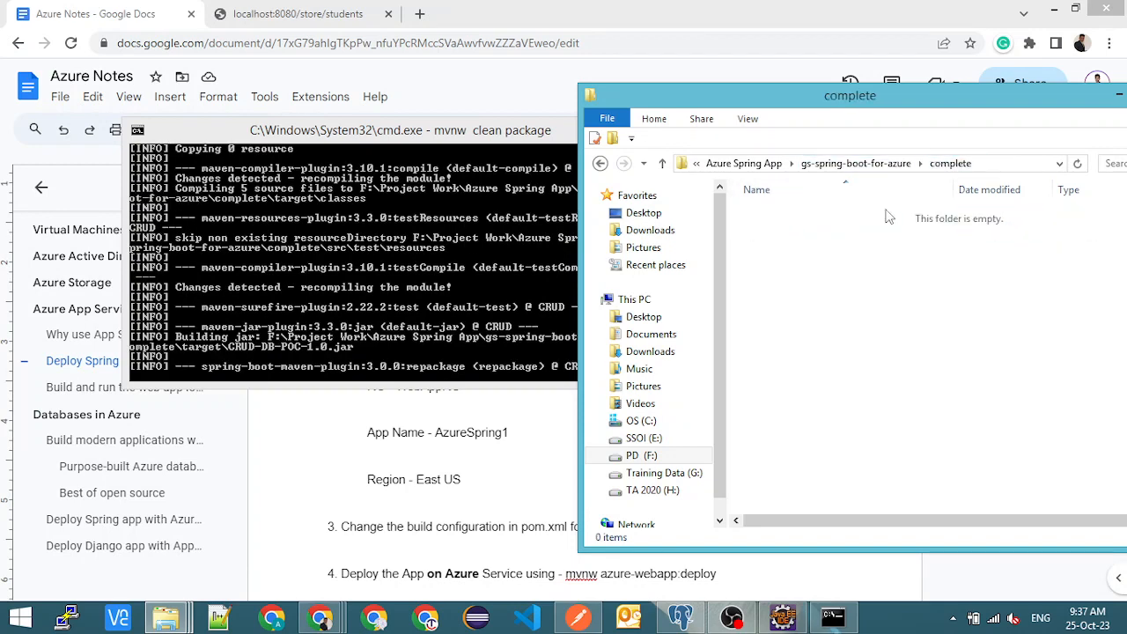
{"action": "double_click", "coordinate": [784, 319]}
{"action": "left_click", "coordinate": [819, 321]}
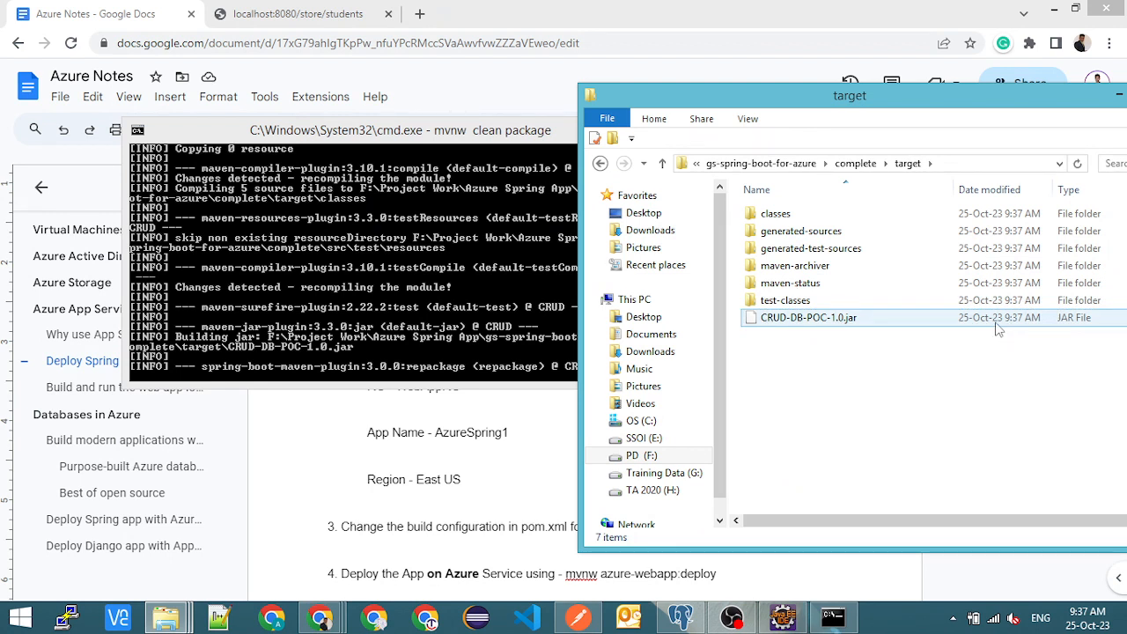
{"action": "left_click", "coordinate": [384, 317]}
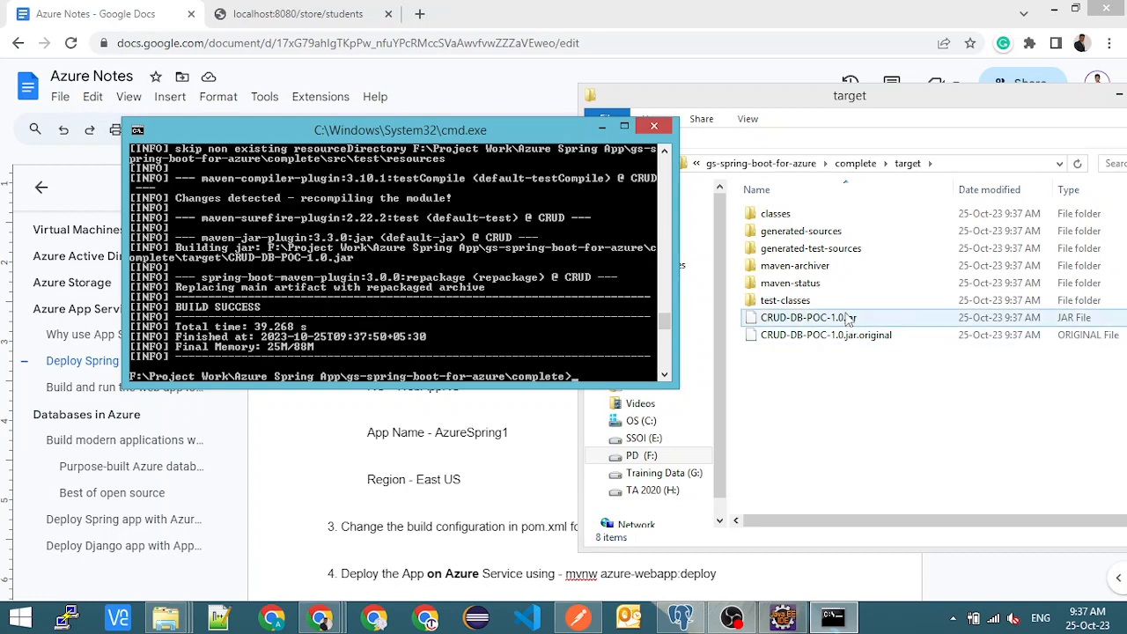
{"action": "left_click", "coordinate": [848, 319]}
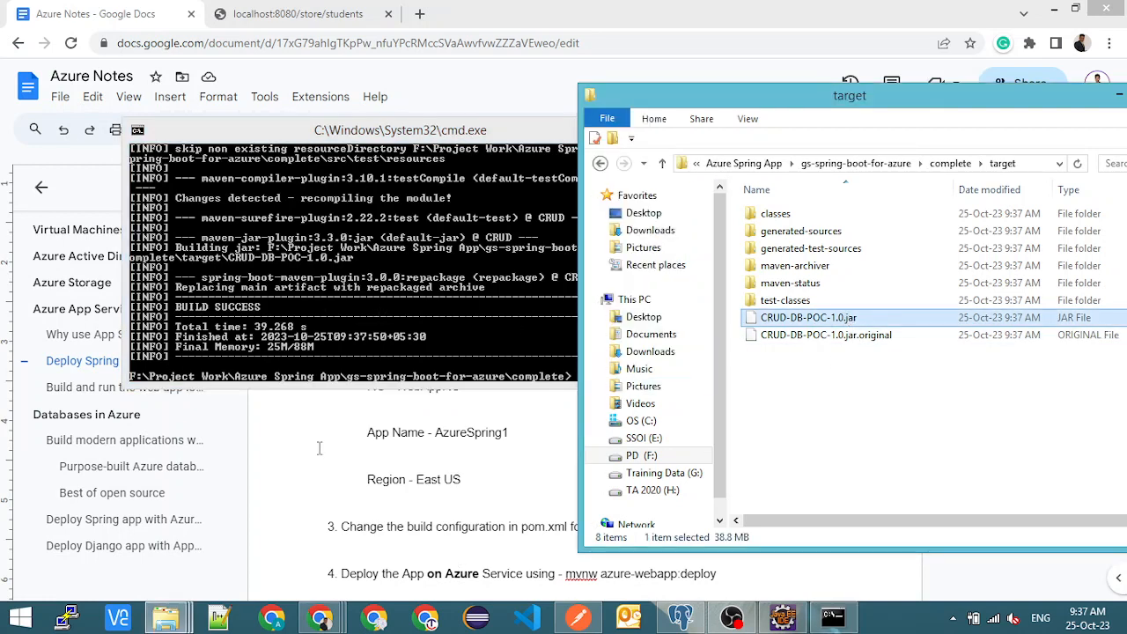
- Switch to Eclipse, select the local CRUD-with-Postgres app in the Boot Dashboard, and close Eclipse
{"action": "left_click", "coordinate": [322, 434]}
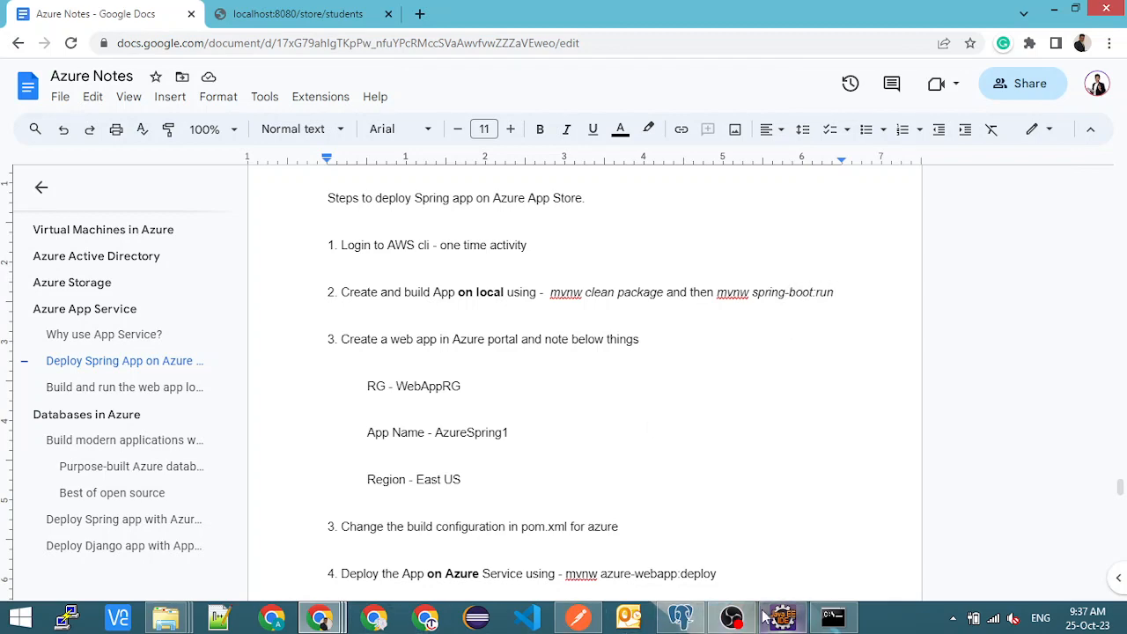
{"action": "mouse_move", "coordinate": [781, 617]}
{"action": "left_click", "coordinate": [754, 547]}
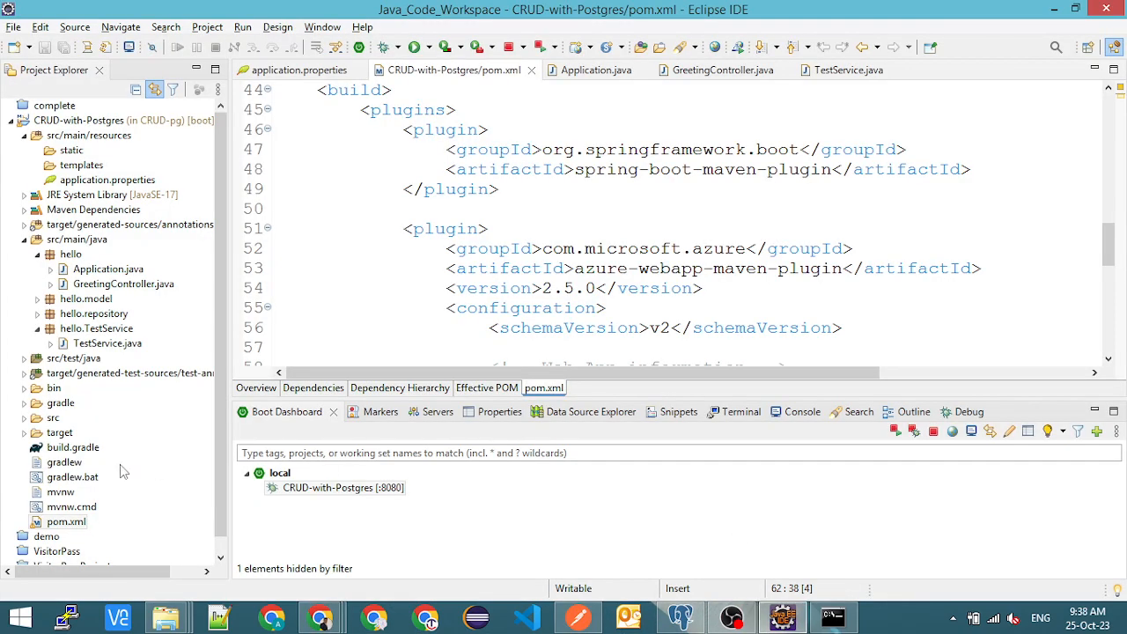
{"action": "left_click", "coordinate": [318, 489]}
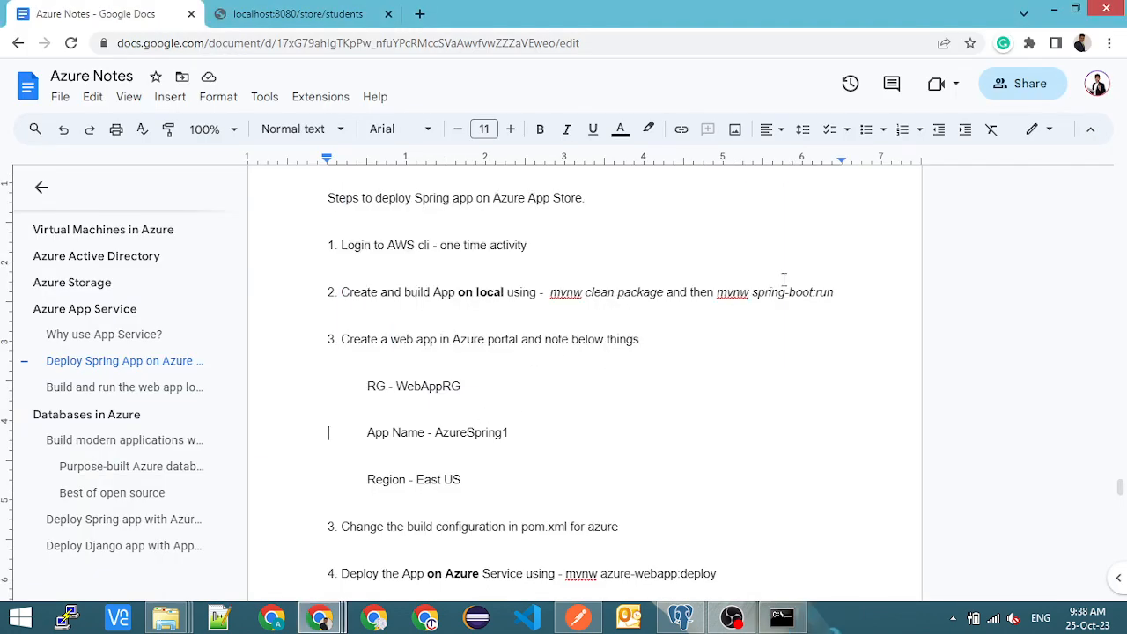
- Copy "mvnw spring-boot:run" from the Azure Notes document and run it in the Command Prompt at the complete folder
{"action": "left_click_drag", "start_coordinate": [718, 294], "coordinate": [843, 292]}
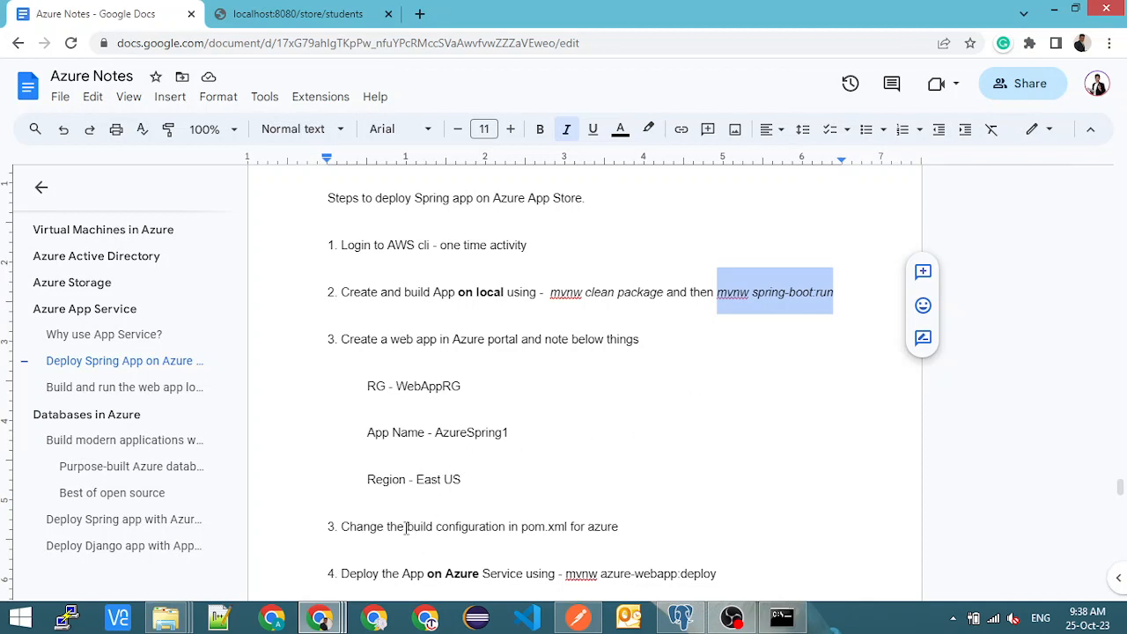
{"action": "left_click_drag", "start_coordinate": [407, 527], "coordinate": [625, 527]}
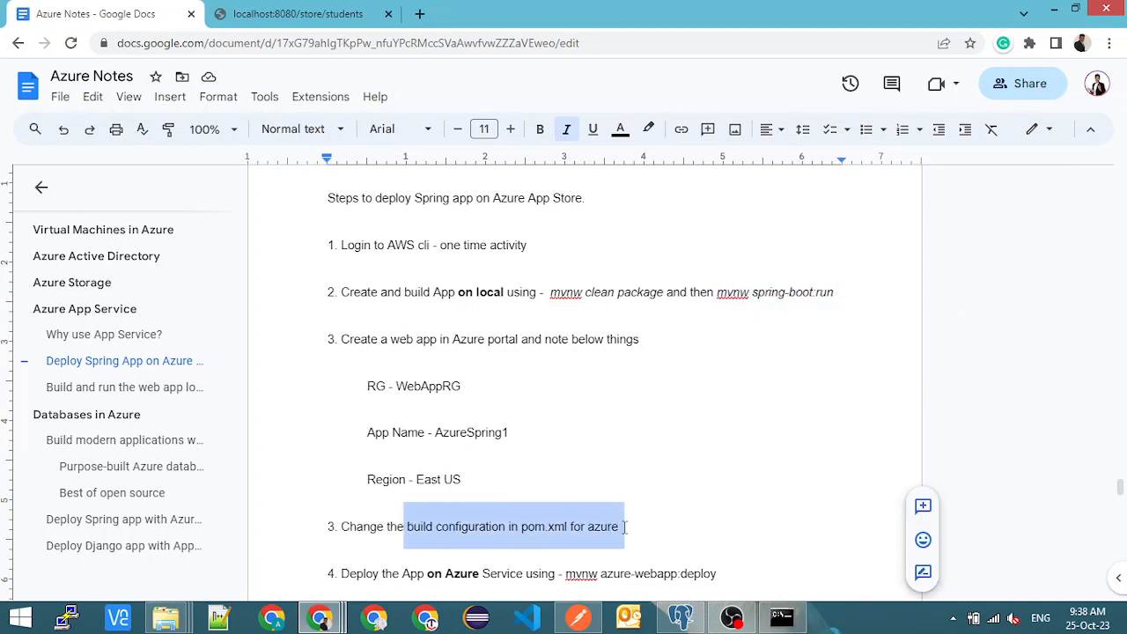
{"action": "left_click", "coordinate": [544, 465]}
{"action": "scroll", "coordinate": [544, 465], "scroll_direction": "down", "scroll_amount": 1}
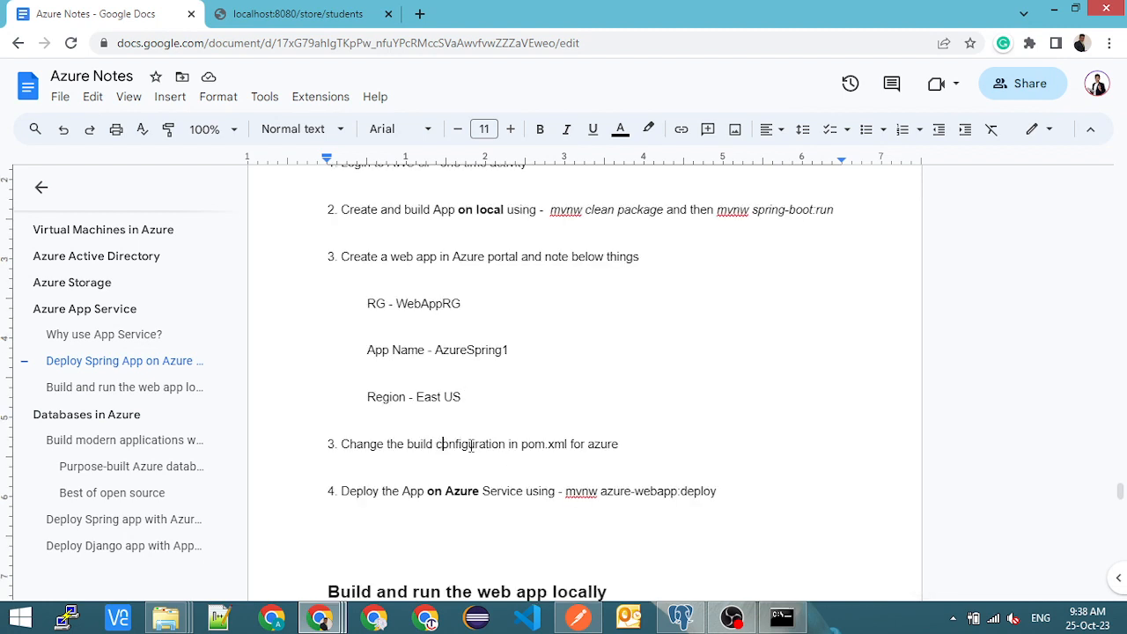
{"action": "left_click_drag", "start_coordinate": [440, 444], "coordinate": [616, 442]}
{"action": "left_click", "coordinate": [718, 209]}
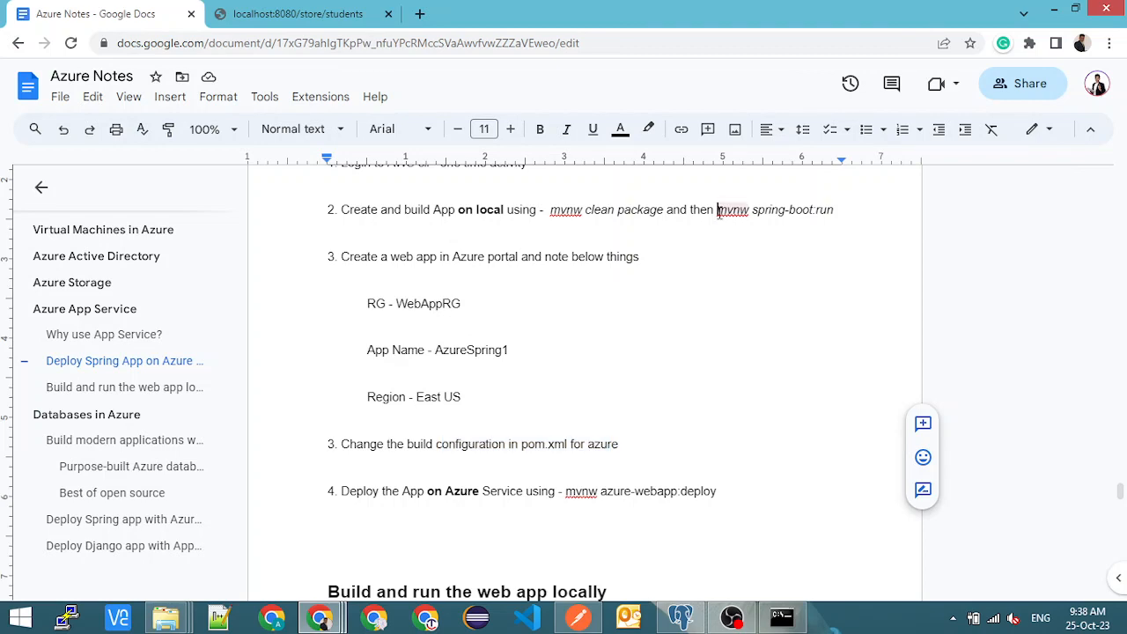
{"action": "left_click_drag", "start_coordinate": [718, 210], "coordinate": [833, 211]}
{"action": "key", "text": "ctrl+c"}
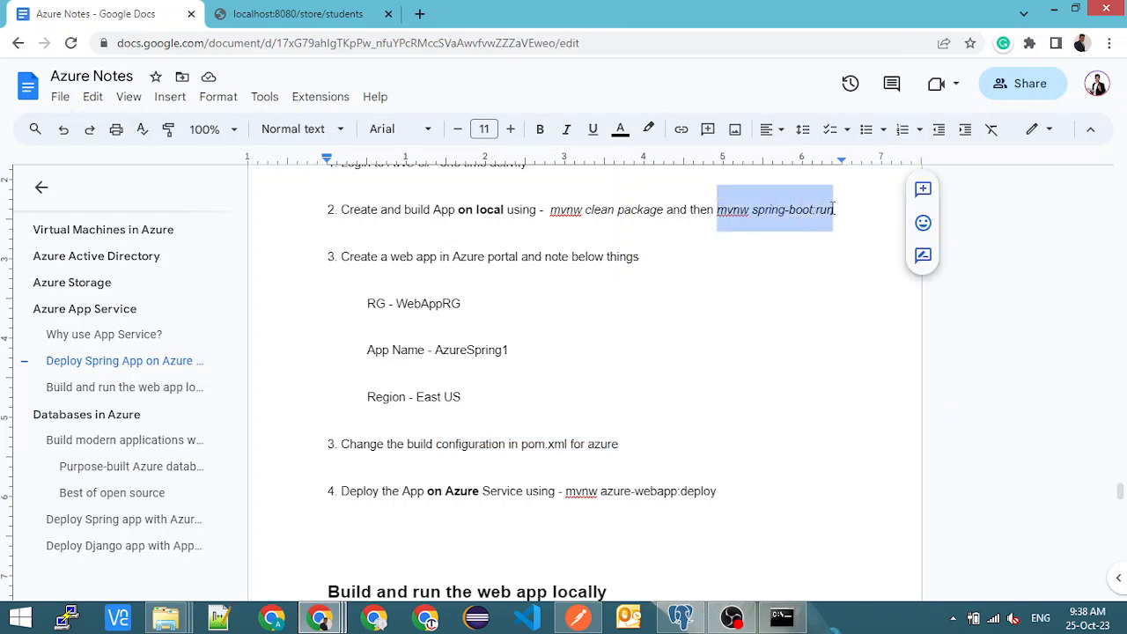
{"action": "left_click", "coordinate": [767, 613]}
{"action": "right_click", "coordinate": [542, 359]}
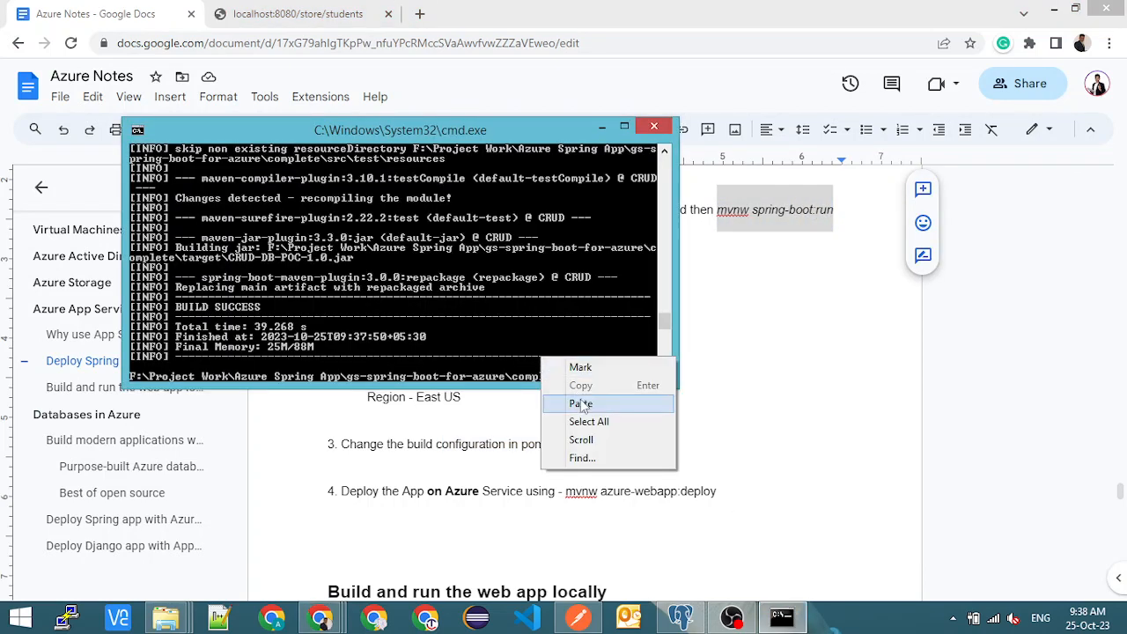
{"action": "left_click", "coordinate": [581, 404]}
{"action": "key", "text": "Return"}
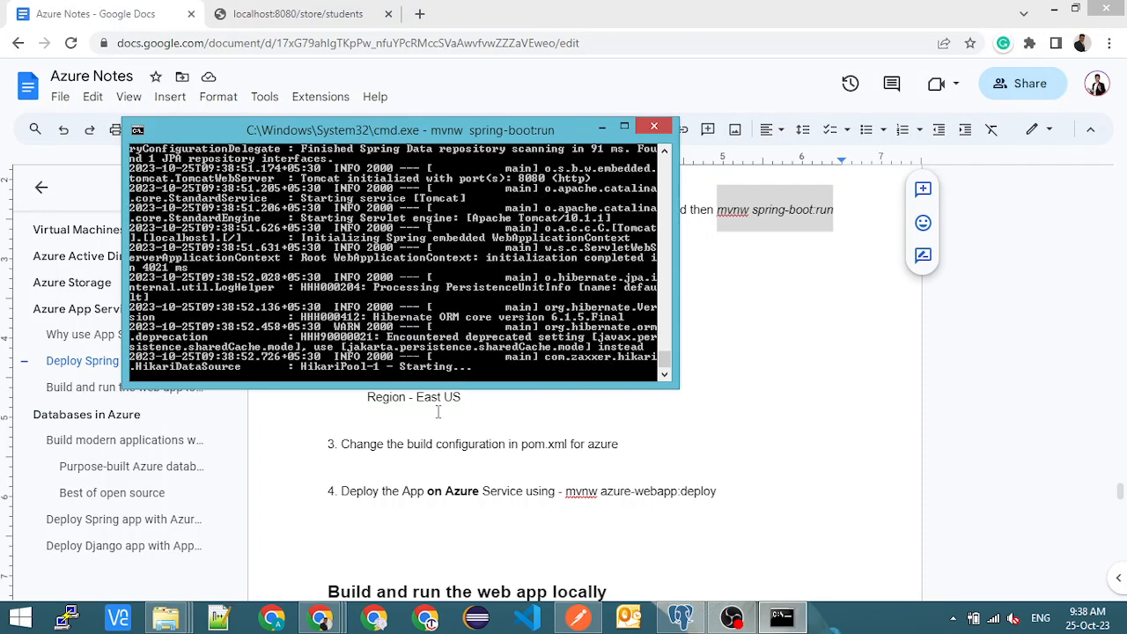
- Reload the localhost:8080/store/students page in the browser to test the locally running app
{"action": "left_click", "coordinate": [298, 17]}
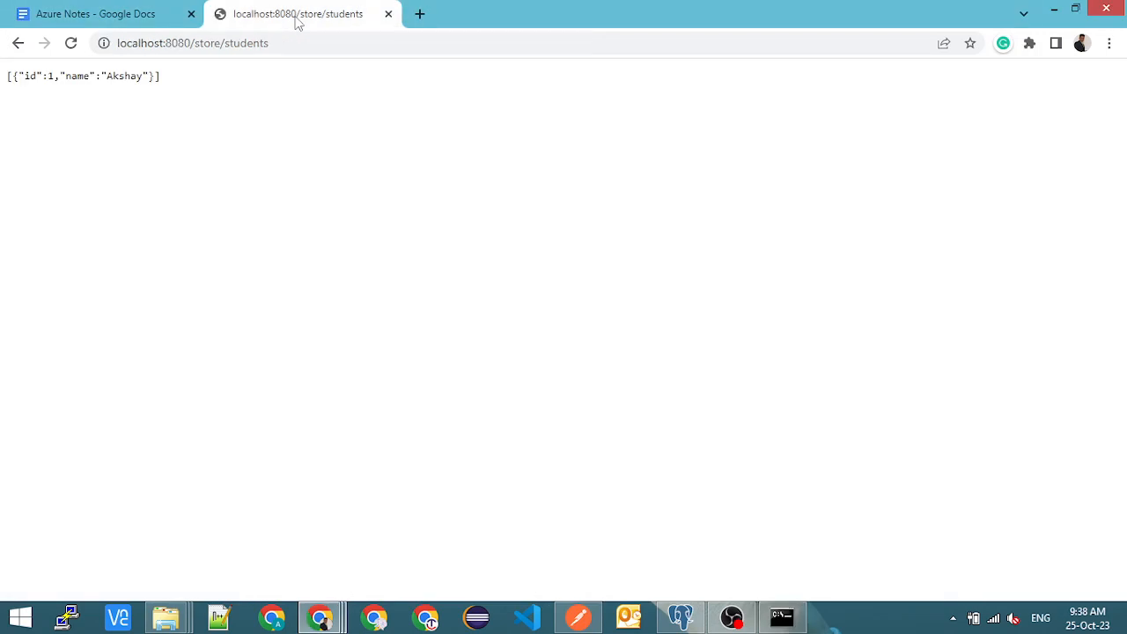
{"action": "left_click", "coordinate": [72, 44]}
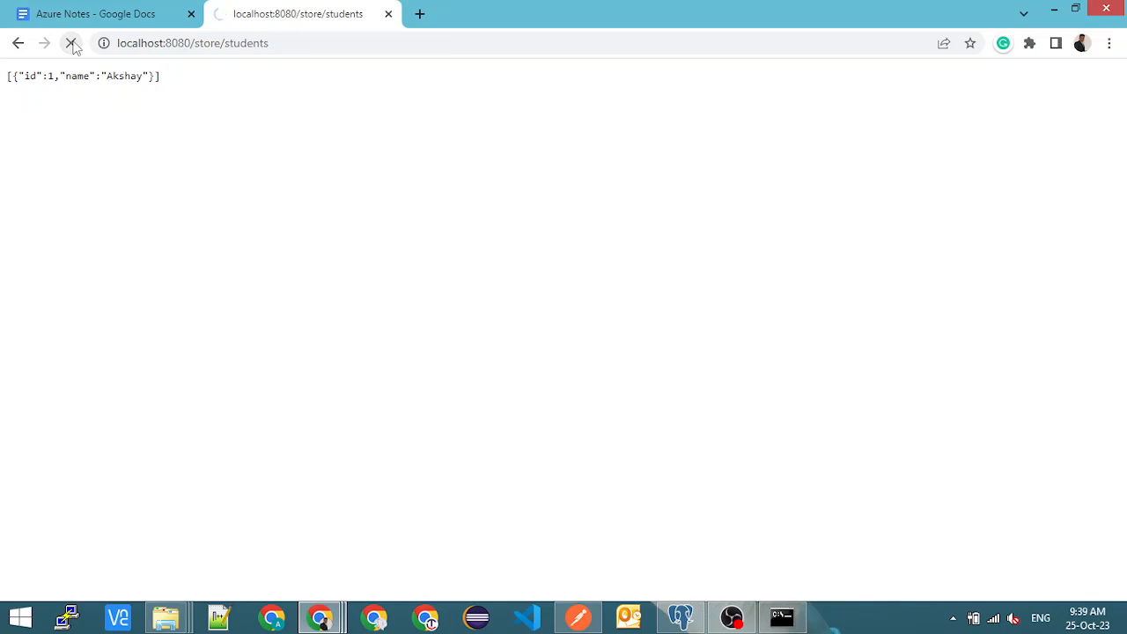
{"action": "left_click", "coordinate": [72, 44]}
- Test the app's base address by loading localhost:8080/store and localhost:8080/store/ with a trailing slash
{"action": "left_click", "coordinate": [226, 43]}
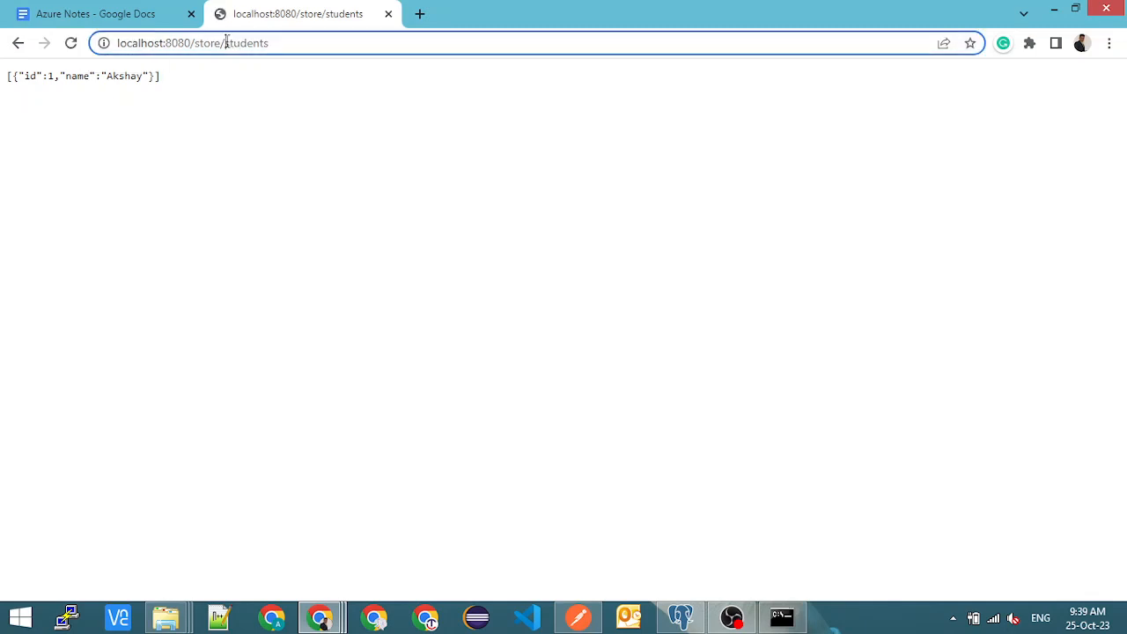
{"action": "left_click_drag", "start_coordinate": [226, 43], "coordinate": [304, 43]}
{"action": "key", "text": "BackSpace"}
{"action": "key", "text": "BackSpace"}
{"action": "key", "text": "Return"}
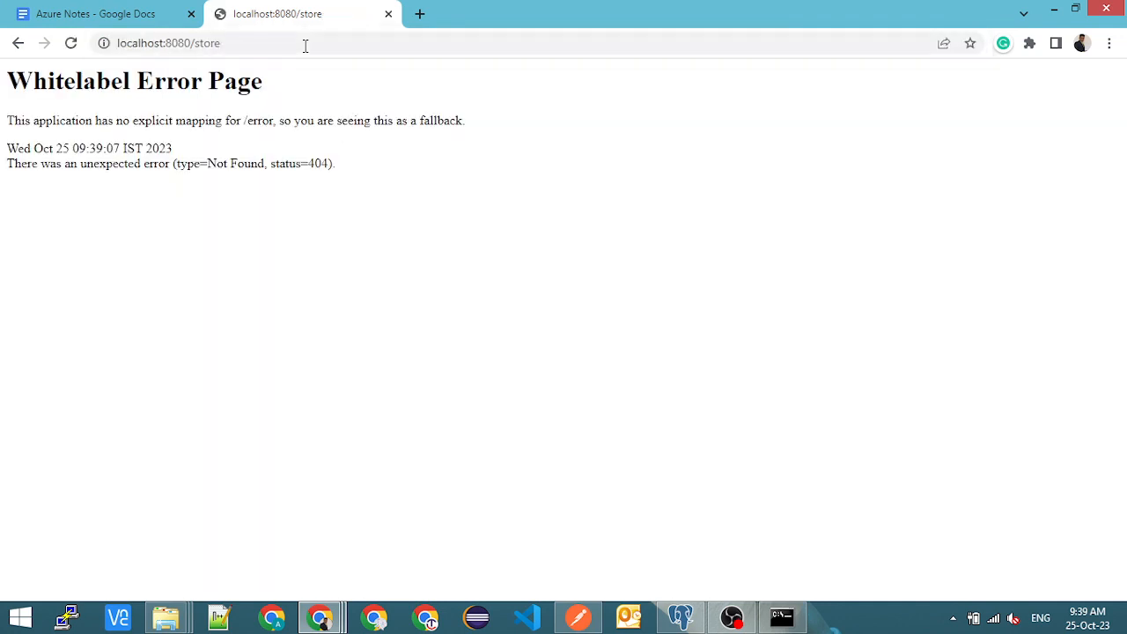
{"action": "left_click", "coordinate": [286, 44]}
{"action": "left_click", "coordinate": [286, 44]}
{"action": "type", "text": "/"}
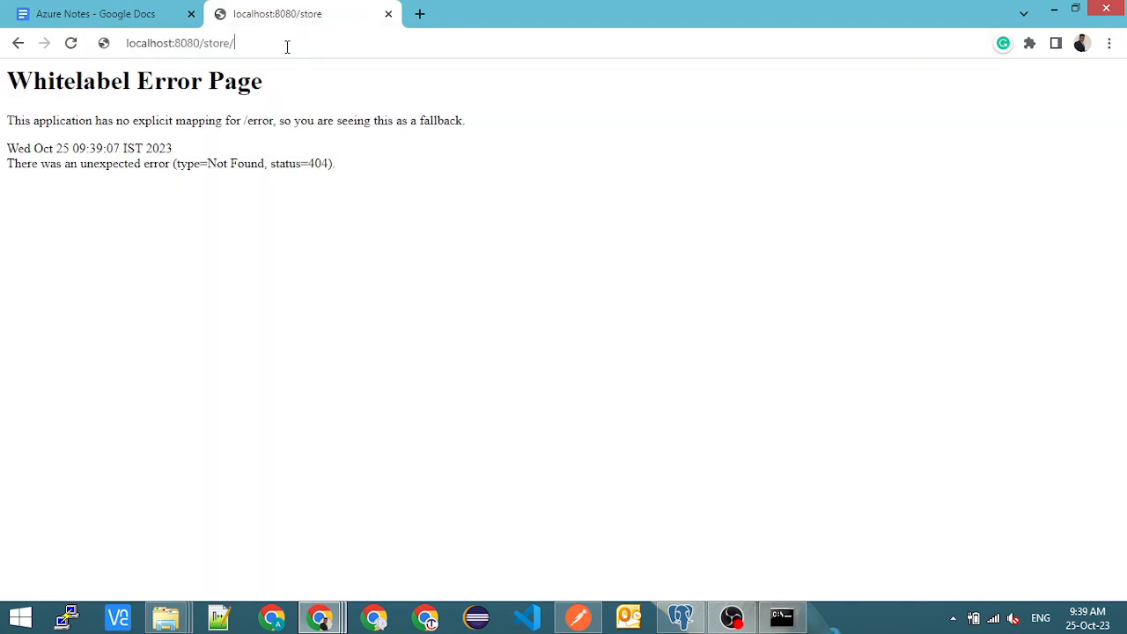
{"action": "key", "text": "Return"}
- Load localhost:8080/store/students to check the student list returned by the app
{"action": "left_click", "coordinate": [287, 44]}
{"action": "left_click", "coordinate": [291, 42]}
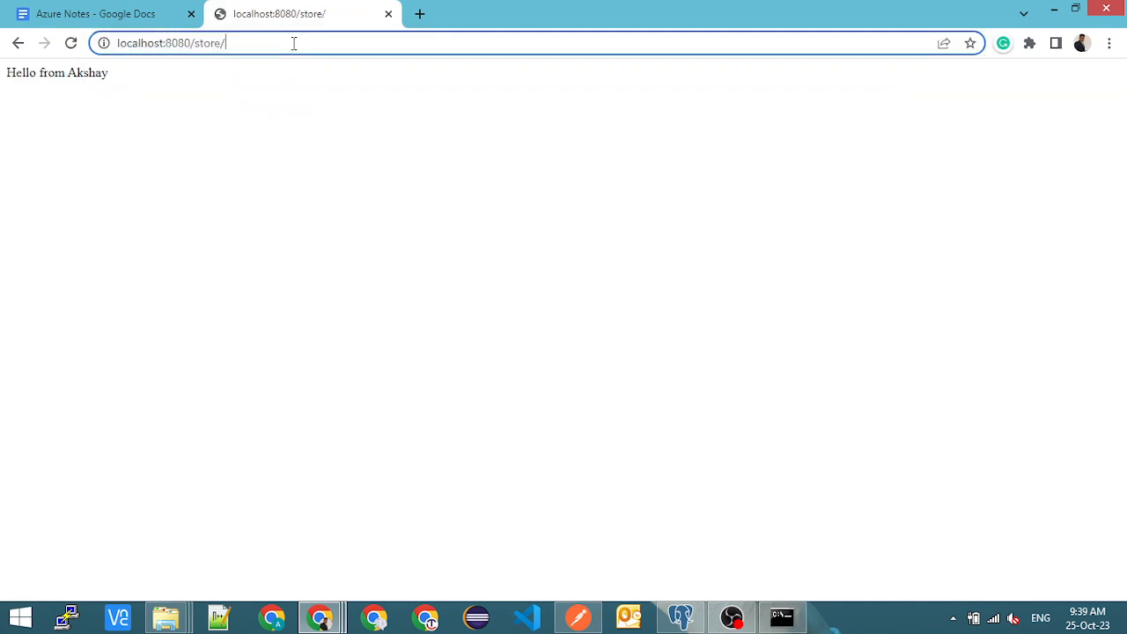
{"action": "type", "text": "stu"}
{"action": "key", "text": "Return"}
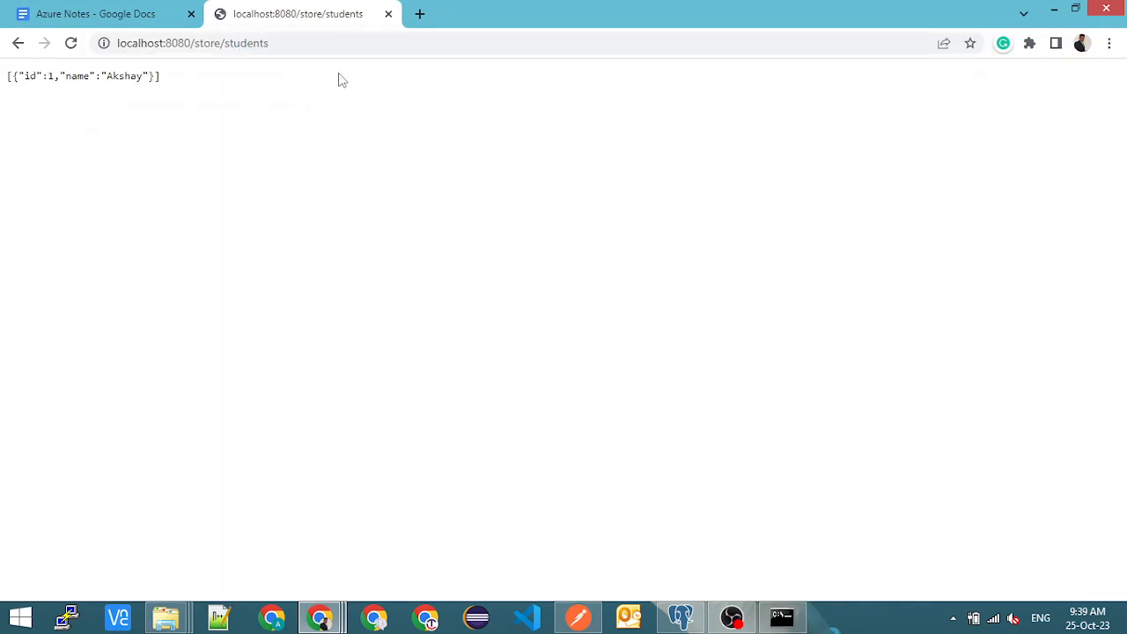
- In Postman's Spring Boot Training Add Student request, set the JSON body to id 3 and enter the new student's name
{"action": "left_click", "coordinate": [578, 616]}
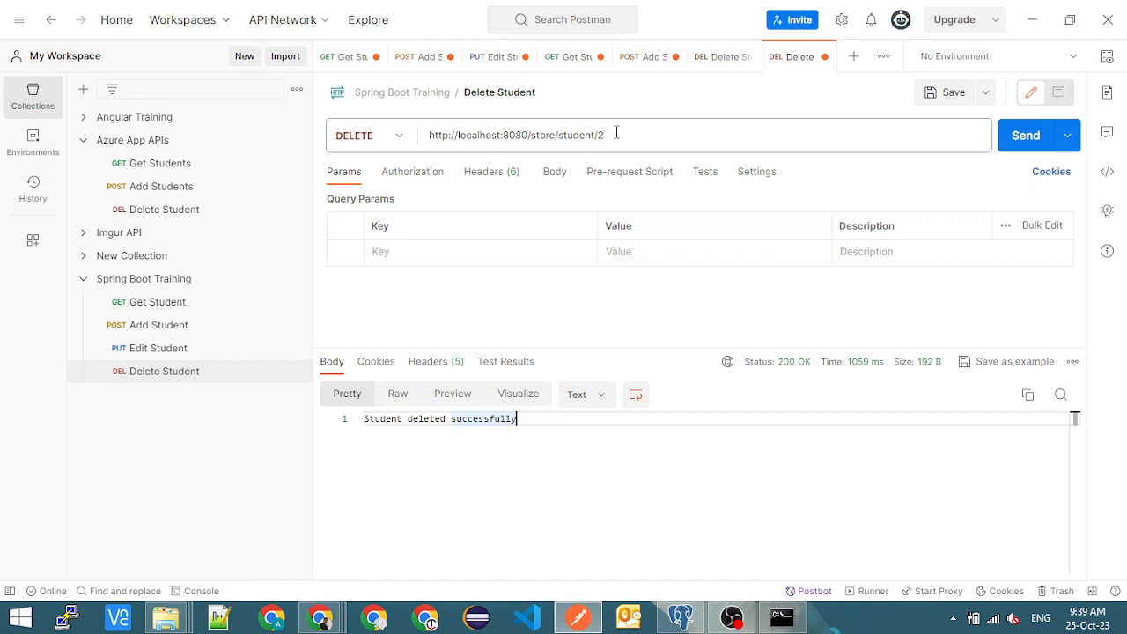
{"action": "left_click", "coordinate": [226, 329]}
{"action": "left_click", "coordinate": [474, 263]}
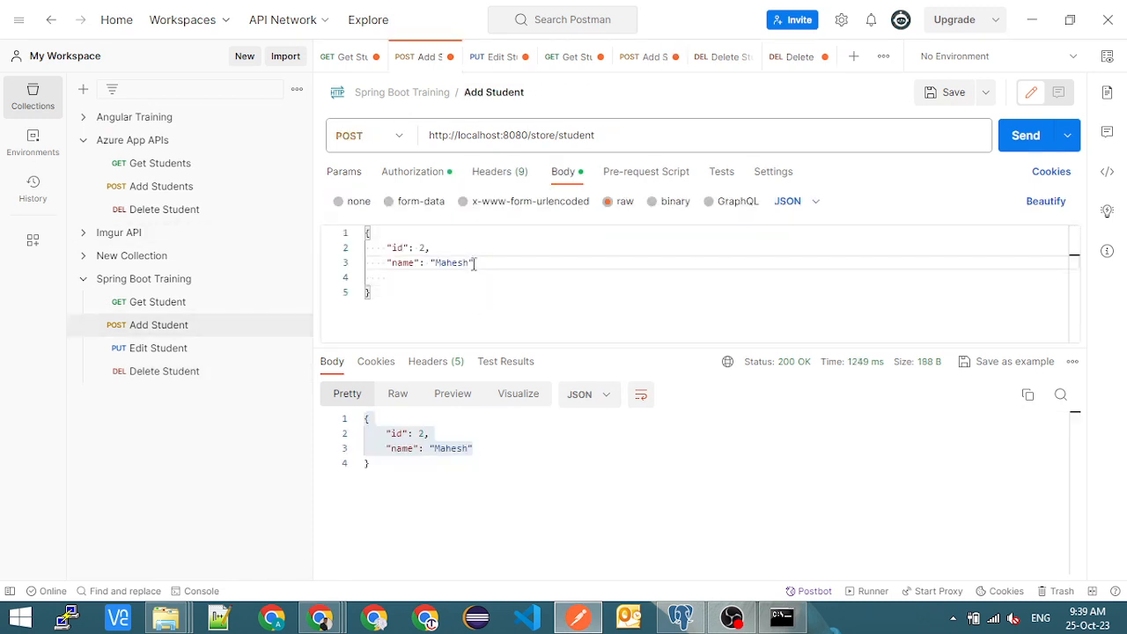
{"action": "left_click", "coordinate": [424, 248]}
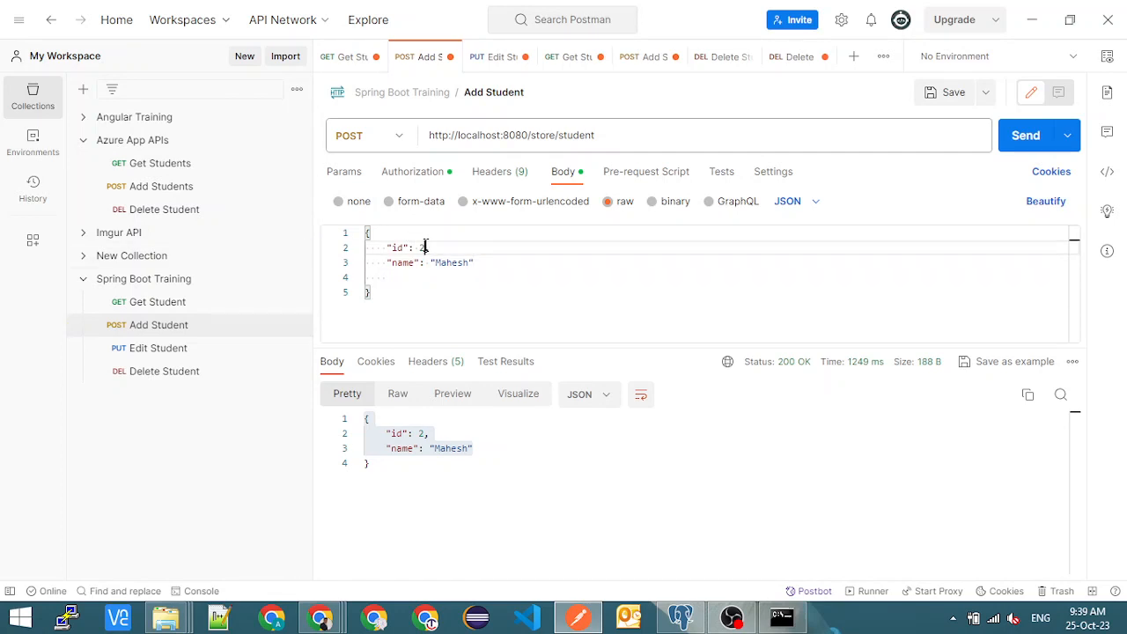
{"action": "key", "text": "BackSpace"}
{"action": "type", "text": "3"}
{"action": "double_click", "coordinate": [452, 261]}
{"action": "key", "text": "BackSpace"}
{"action": "type", "text": "Supr"}
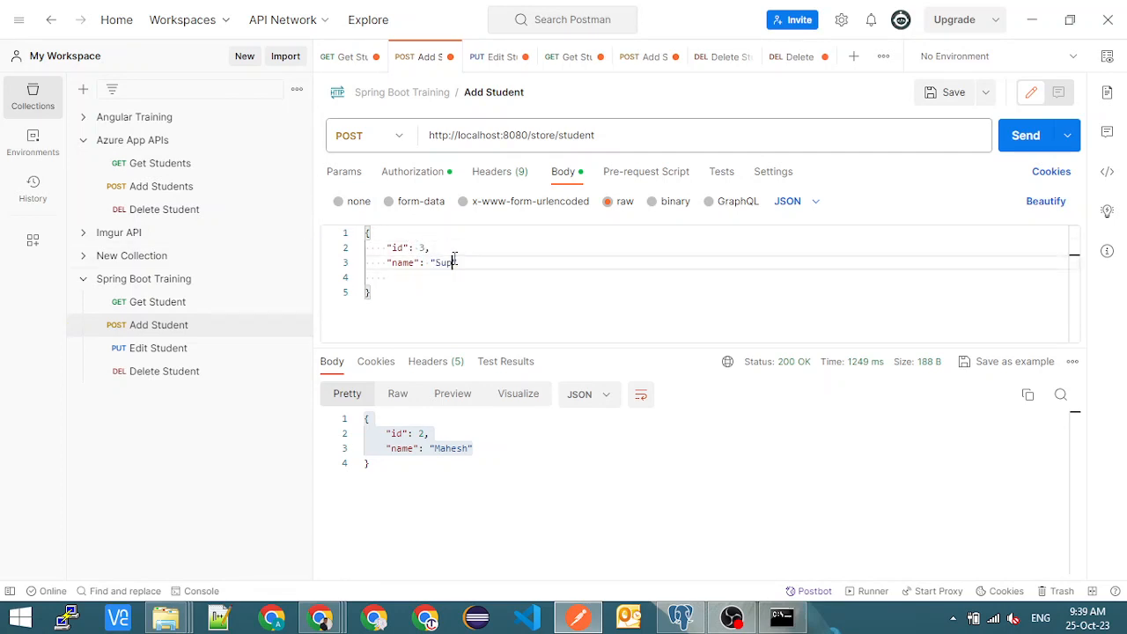
{"action": "type", "text": "iya"}
- Send the Add Student POST request to localhost:8080/store/student and check the id in the response
{"action": "double_click", "coordinate": [496, 134]}
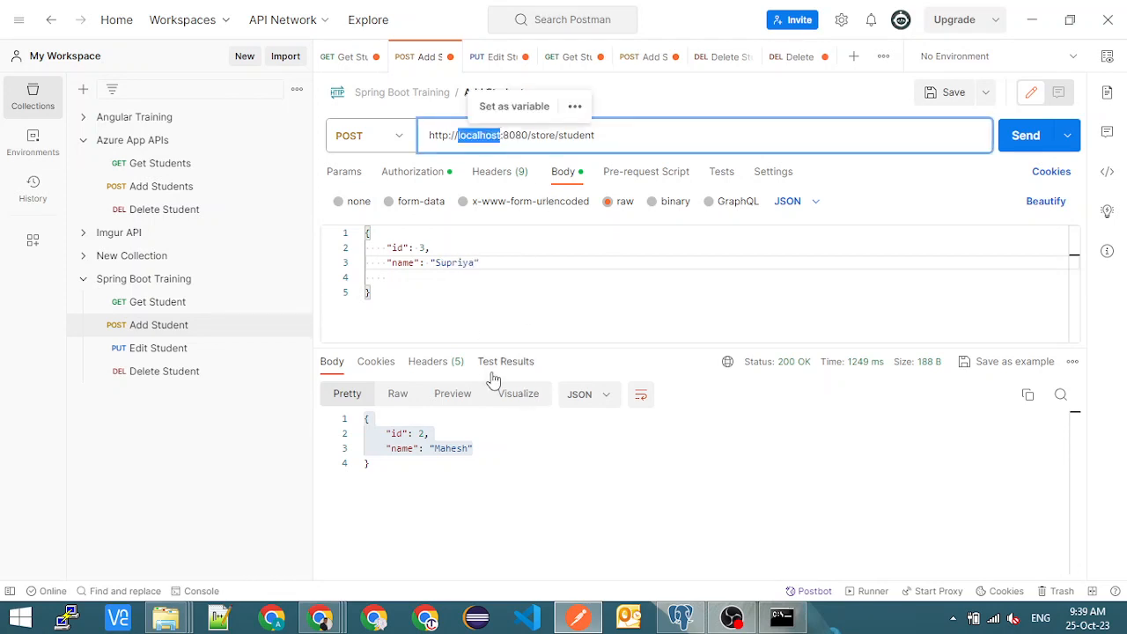
{"action": "left_click", "coordinate": [1030, 136]}
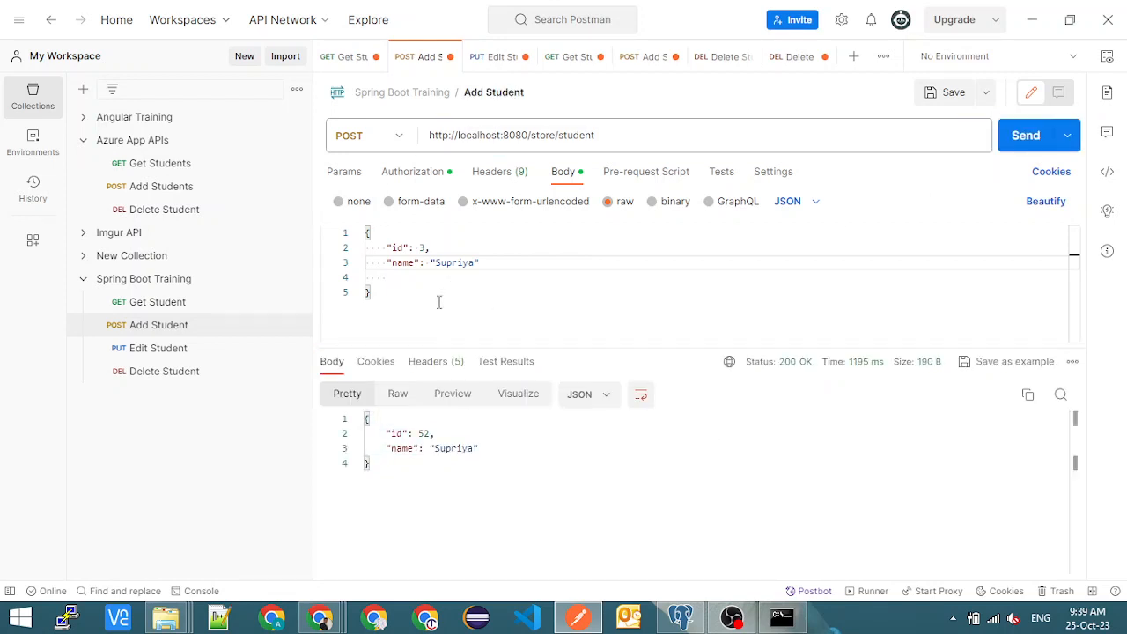
{"action": "left_click_drag", "start_coordinate": [419, 434], "coordinate": [431, 433]}
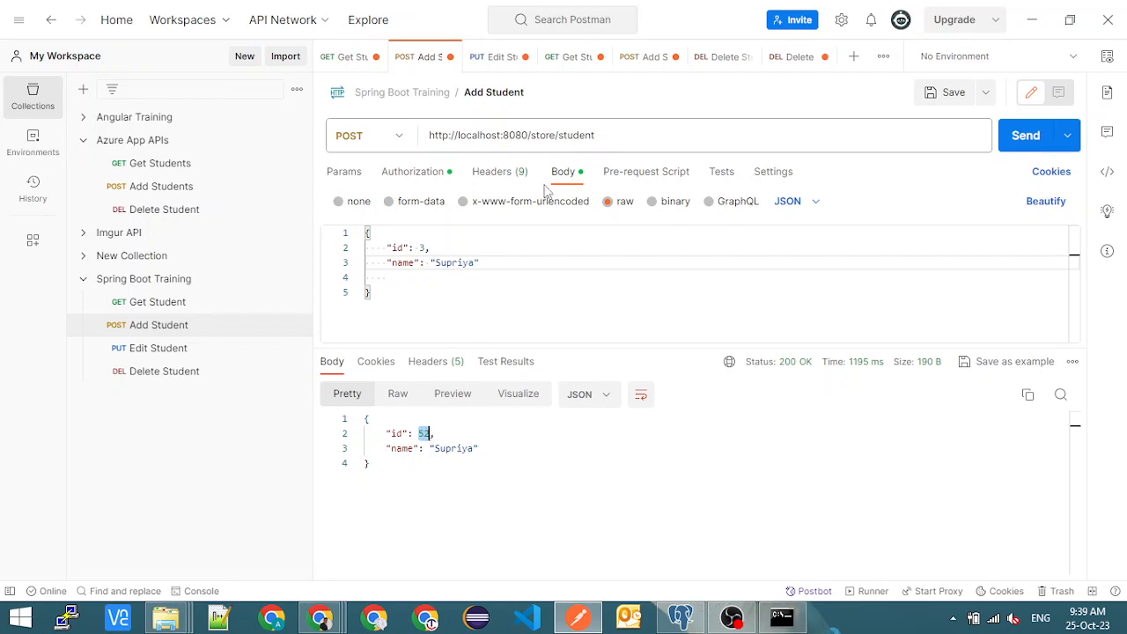
- Reload localhost:8080/store/students in the browser and compare the new student's id and name with the Postman request
{"action": "double_click", "coordinate": [493, 134]}
{"action": "key", "text": "alt+Tab"}
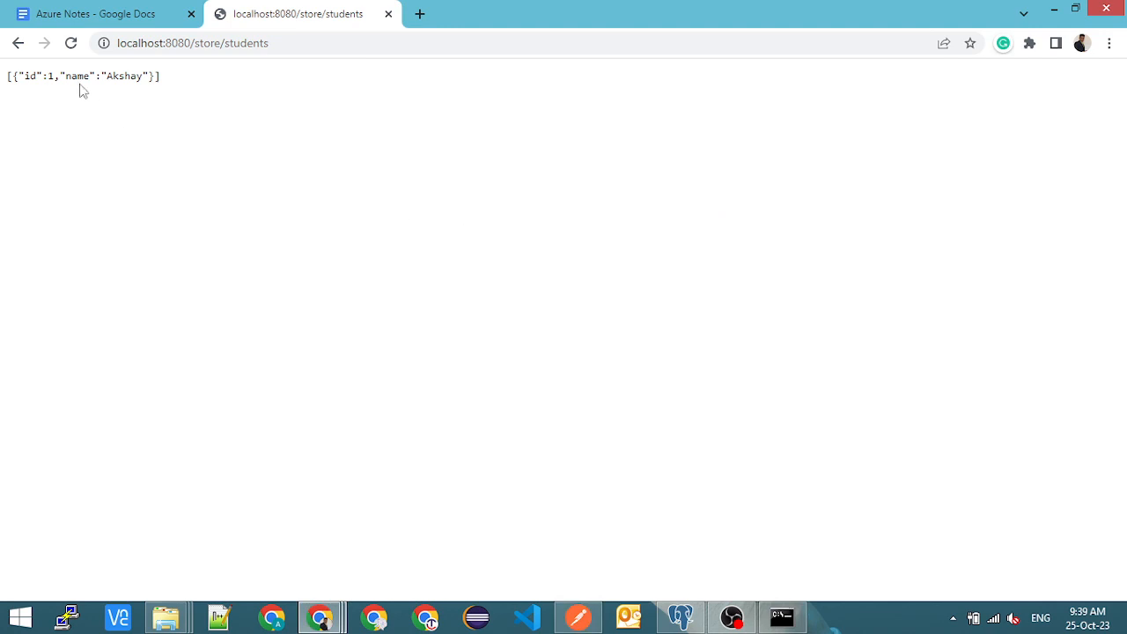
{"action": "left_click", "coordinate": [71, 43]}
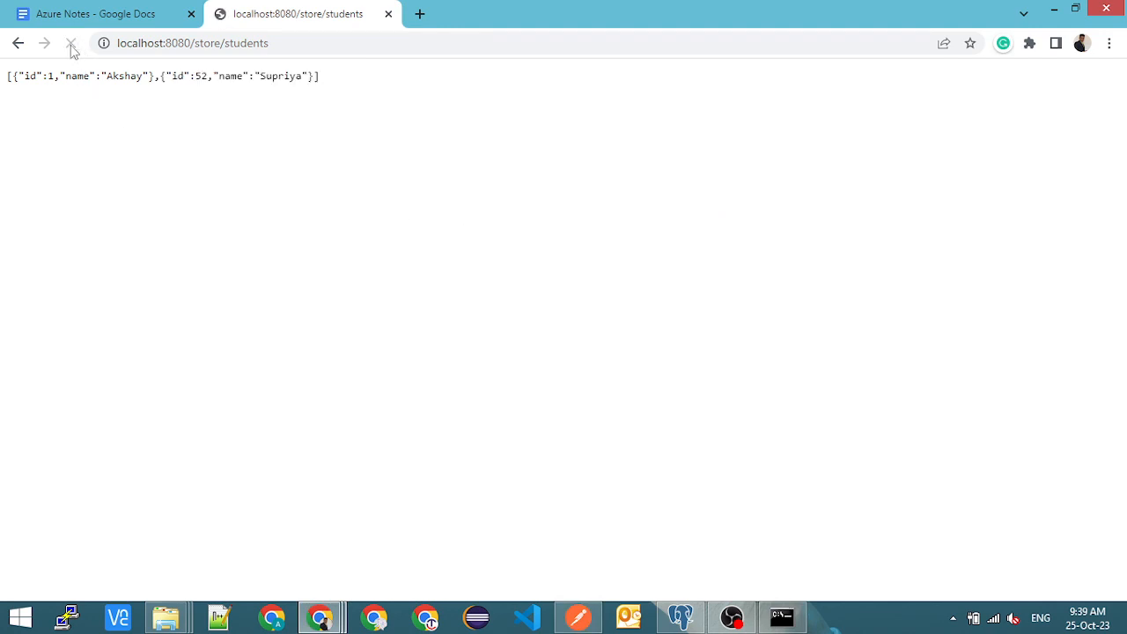
{"action": "double_click", "coordinate": [202, 76]}
{"action": "key", "text": "alt+Tab"}
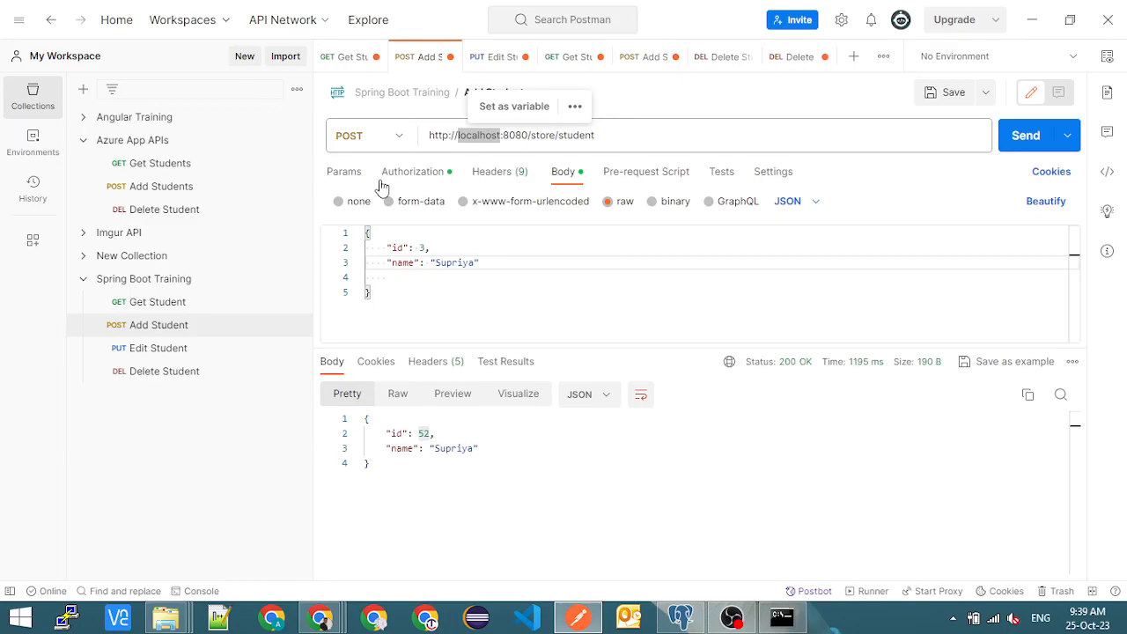
{"action": "left_click", "coordinate": [423, 249]}
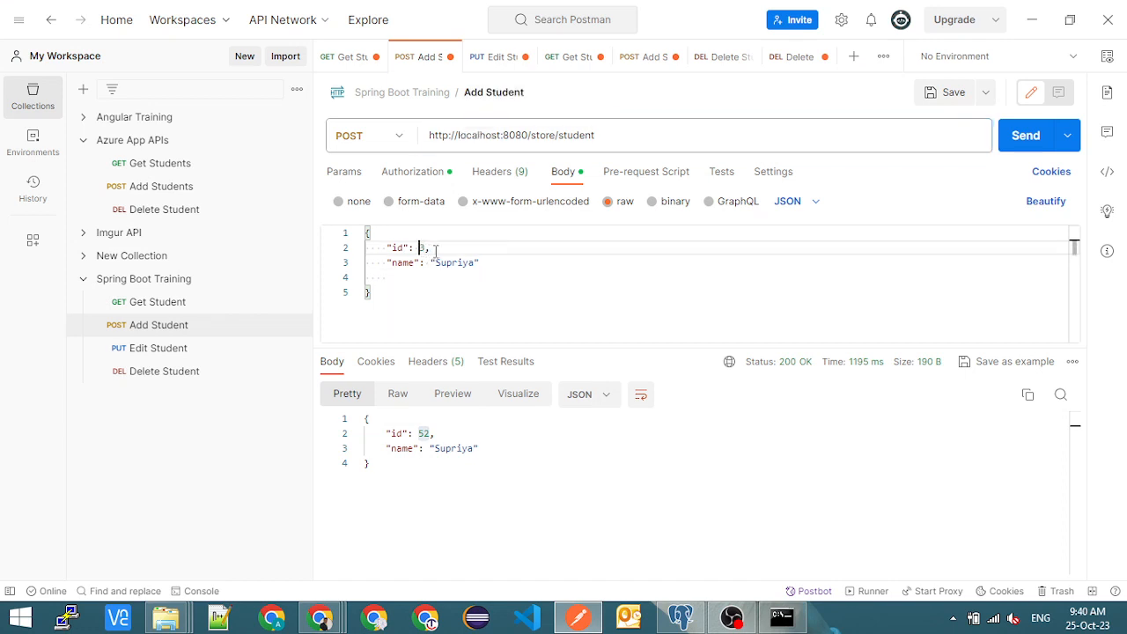
{"action": "key", "text": "alt+Tab"}
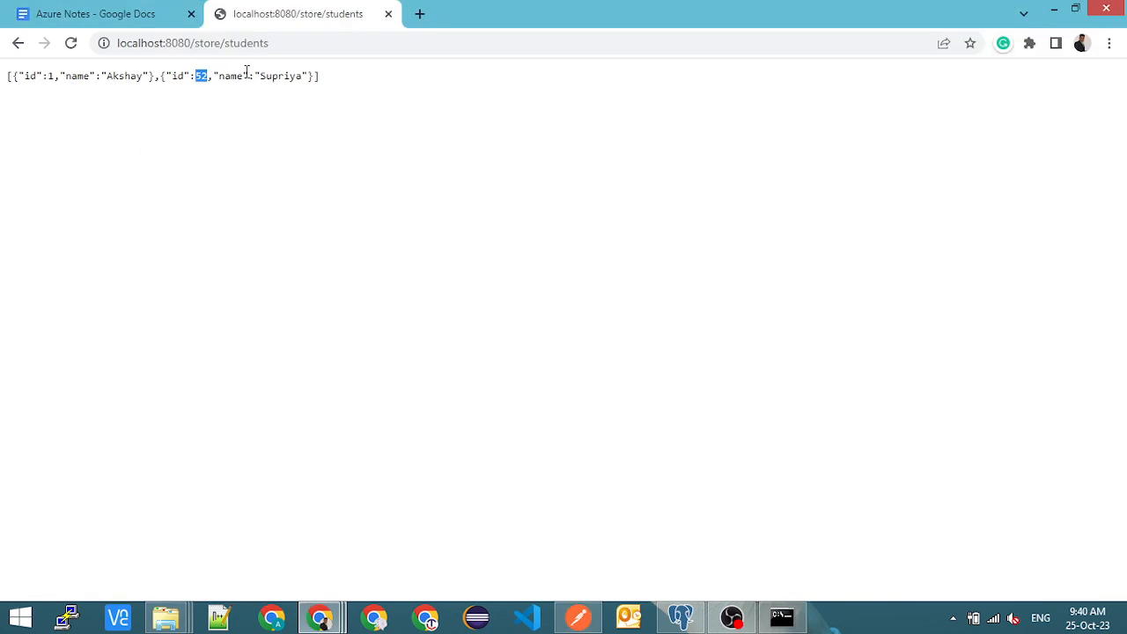
{"action": "double_click", "coordinate": [273, 76]}
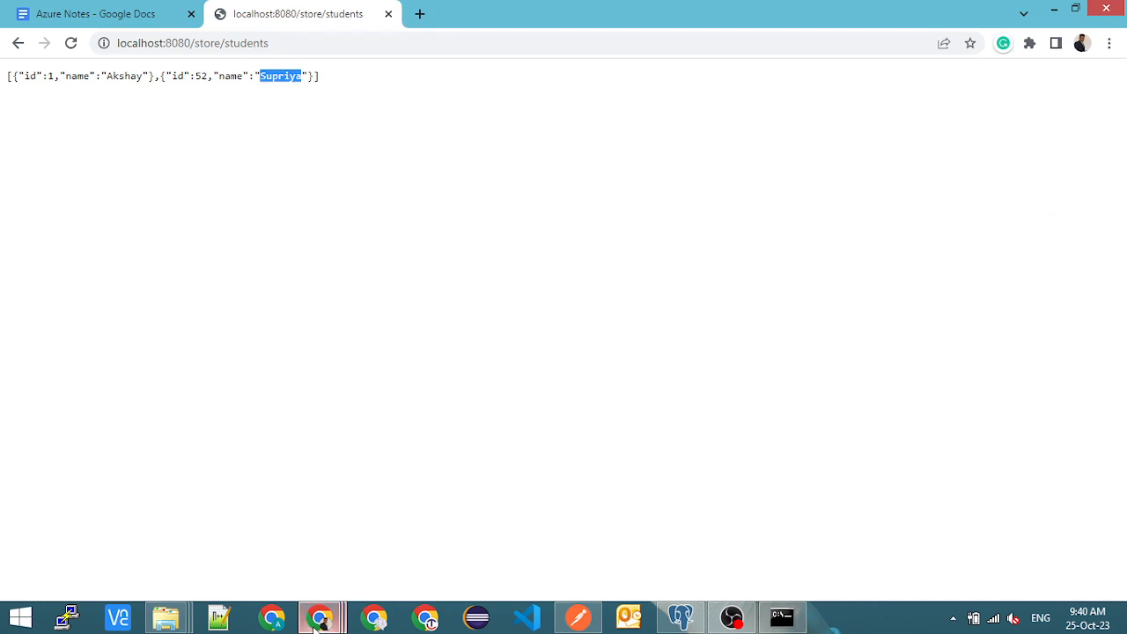
- Run "select * from students;" on the learn database in pgAdmin and compare the rows with the browser's student list
{"action": "mouse_move", "coordinate": [680, 618]}
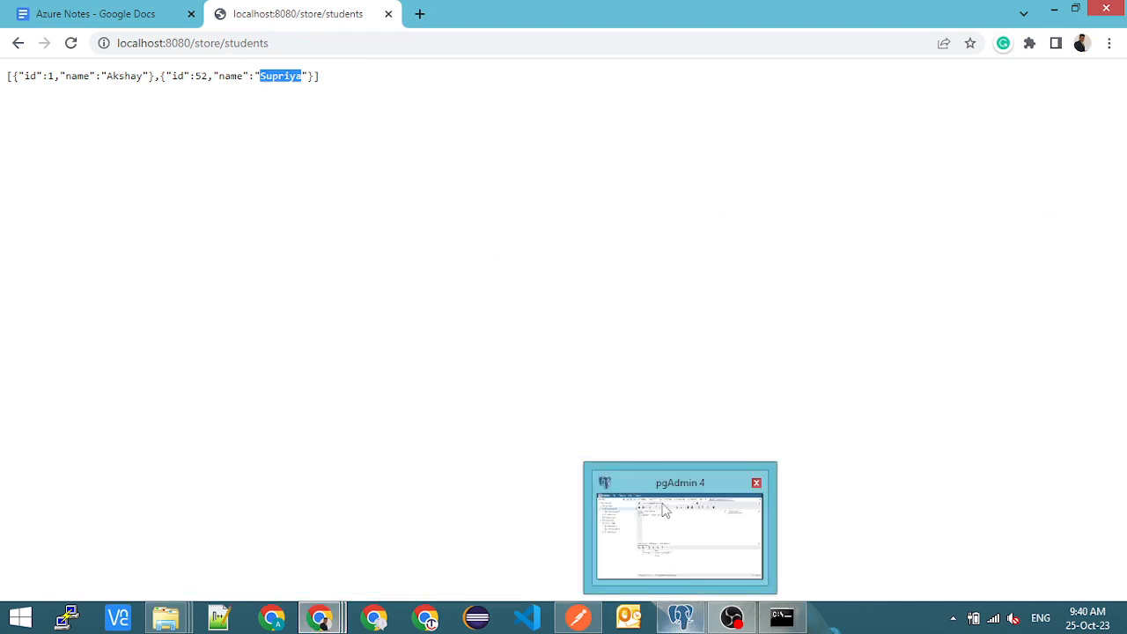
{"action": "left_click", "coordinate": [663, 510]}
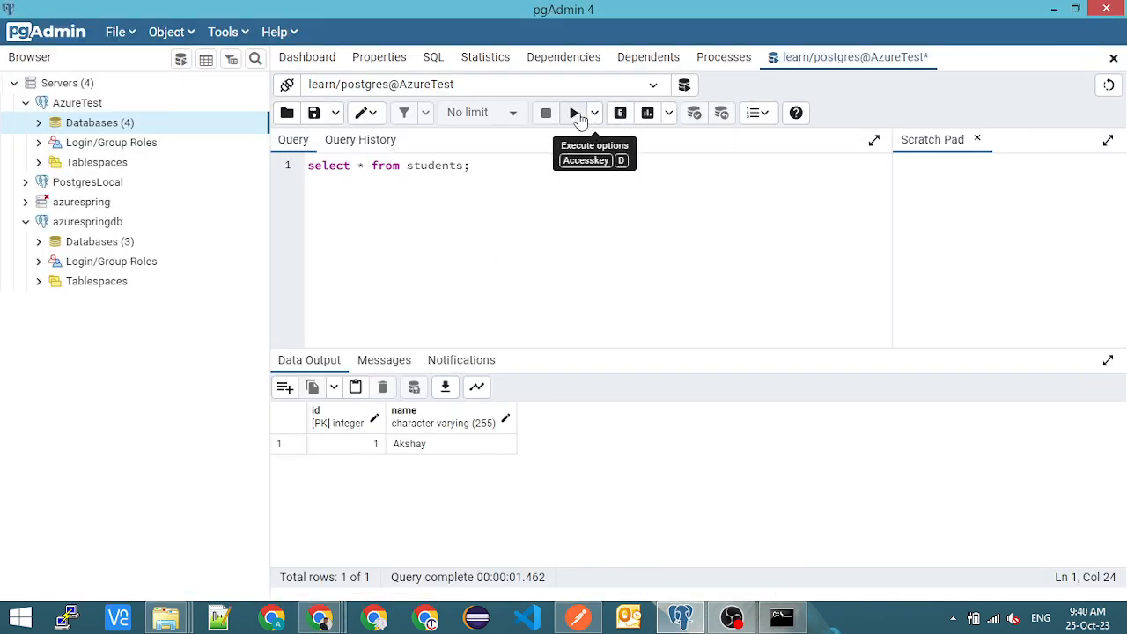
{"action": "left_click", "coordinate": [574, 113]}
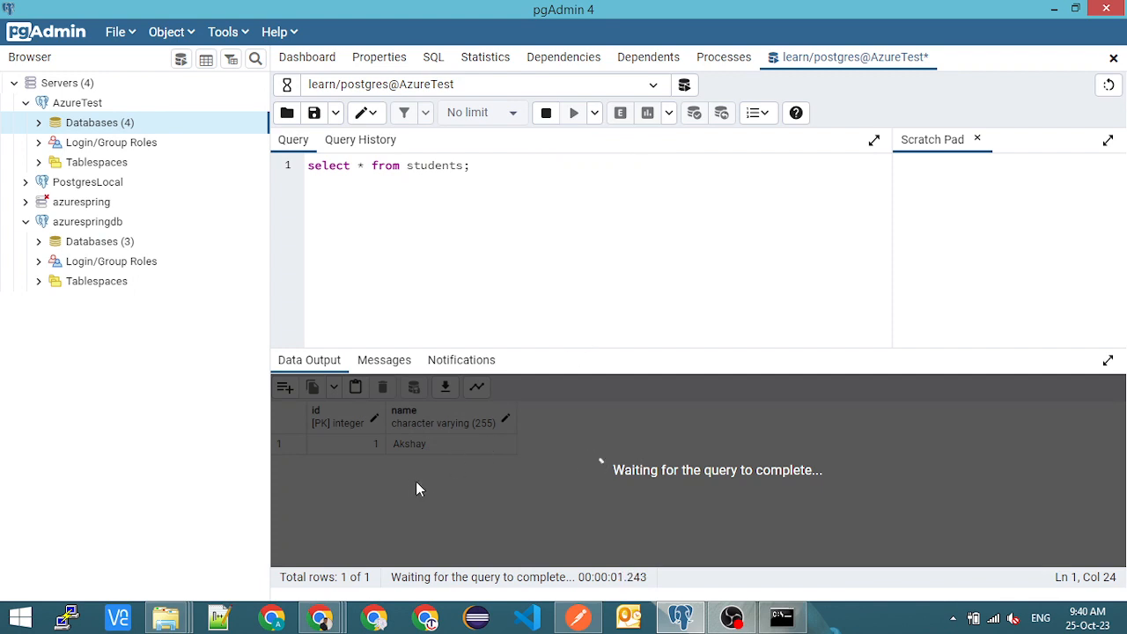
{"action": "left_click", "coordinate": [368, 467]}
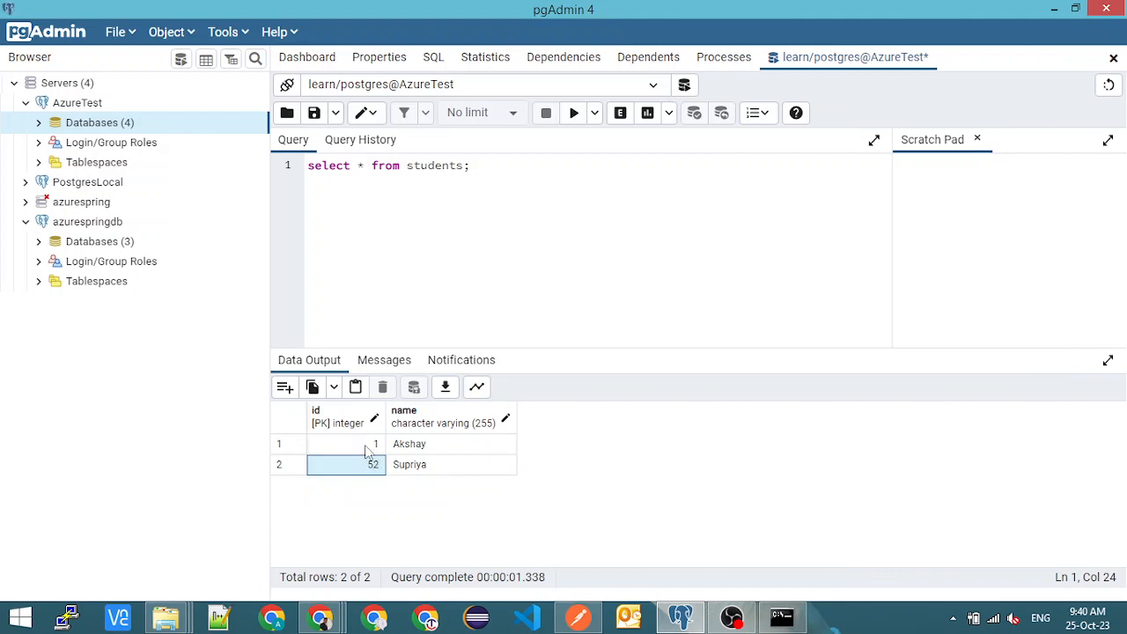
{"action": "key", "text": "alt+Tab"}
{"action": "key", "text": "alt+Tab"}
{"action": "key", "text": "alt+Tab"}
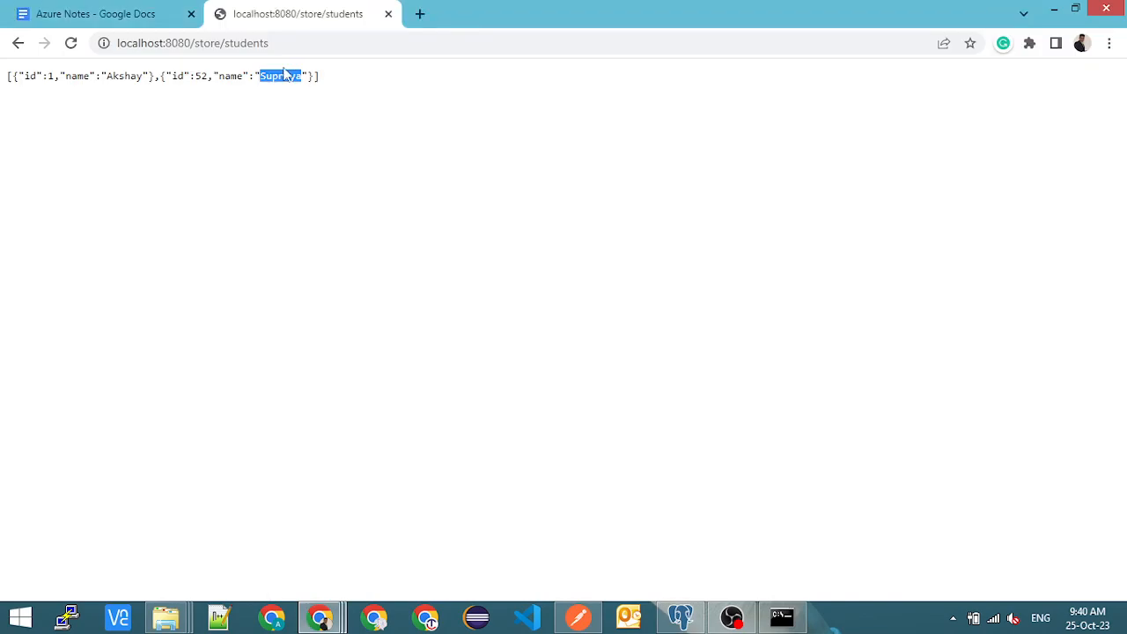
{"action": "triple_click", "coordinate": [260, 42]}
- Interrupt the running mvnw spring-boot:run process in the Command Prompt to stop the local app
{"action": "key", "text": "alt+Tab"}
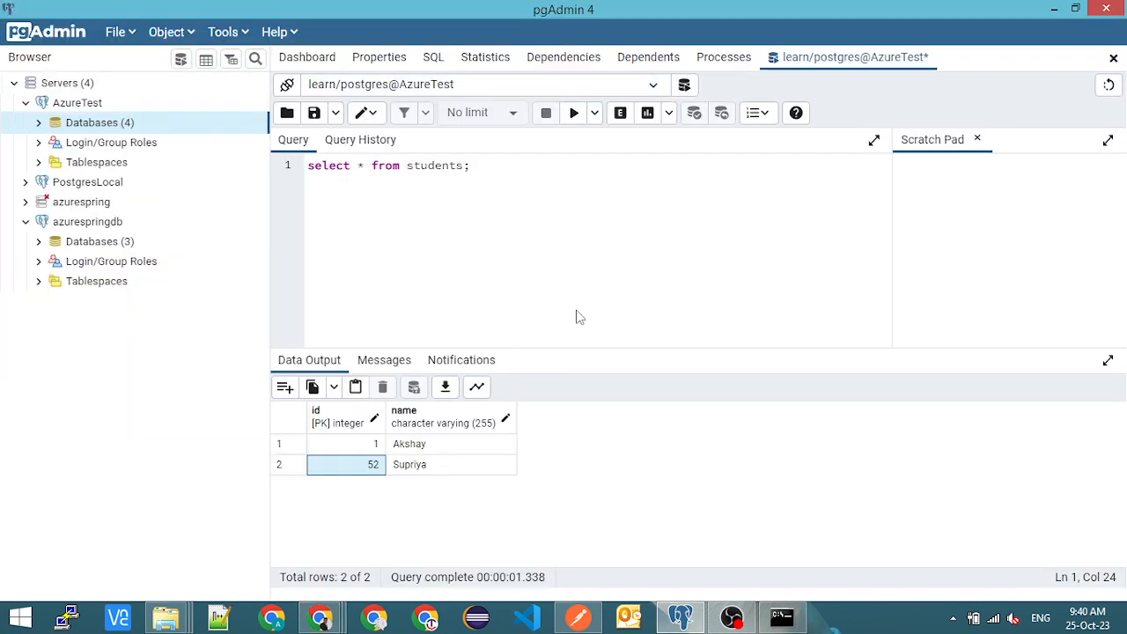
{"action": "key", "text": "alt+Tab"}
{"action": "left_click", "coordinate": [584, 317]}
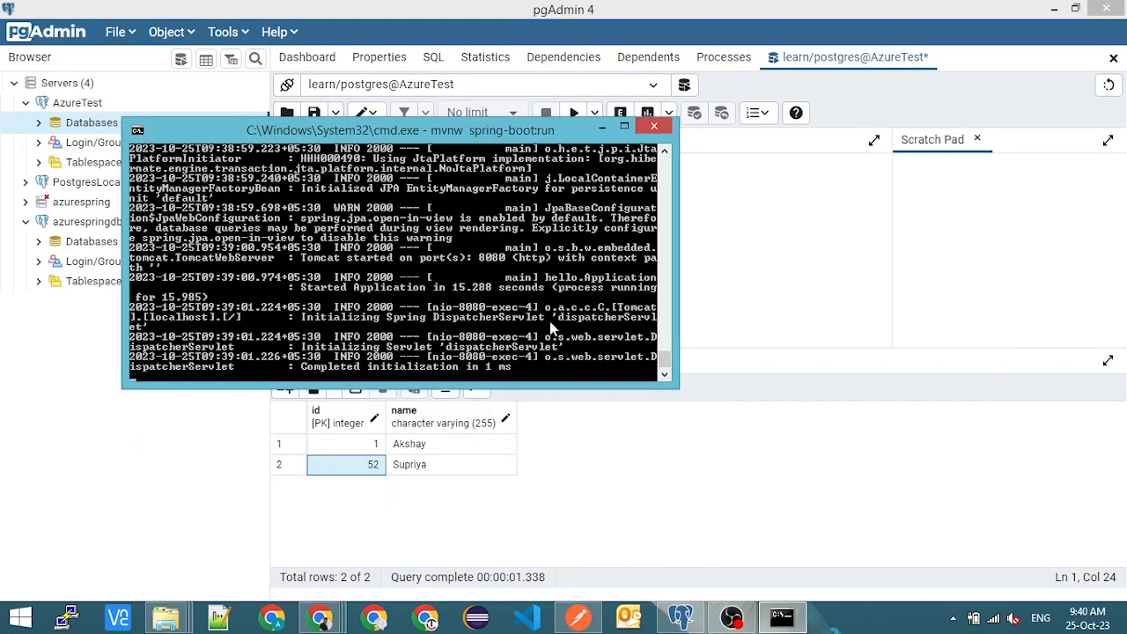
{"action": "key", "text": "ctrl+c"}
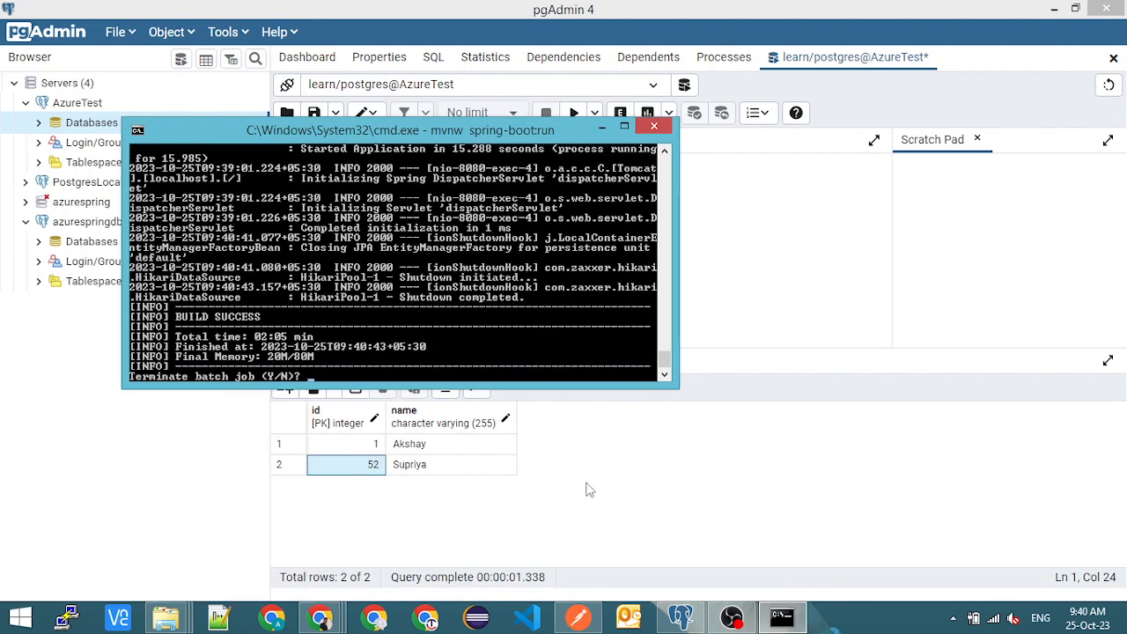
- Review the Azure Notes document's web app details, the pom.xml configuration step and the mvnw azure-webapp:deploy command
{"action": "mouse_move", "coordinate": [781, 616]}
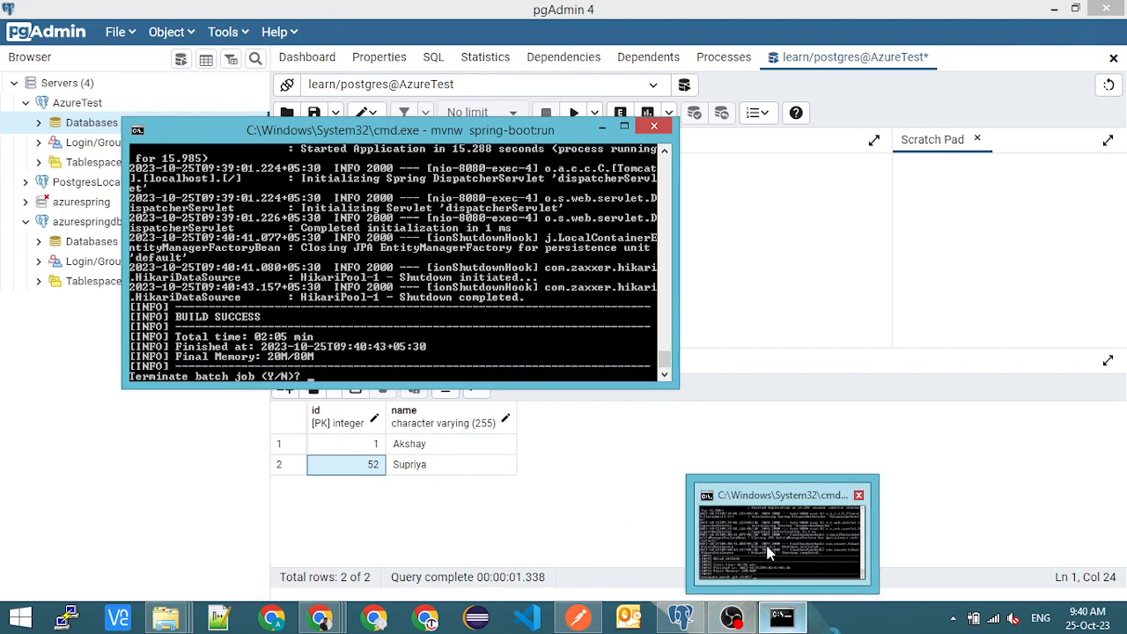
{"action": "left_click", "coordinate": [327, 619]}
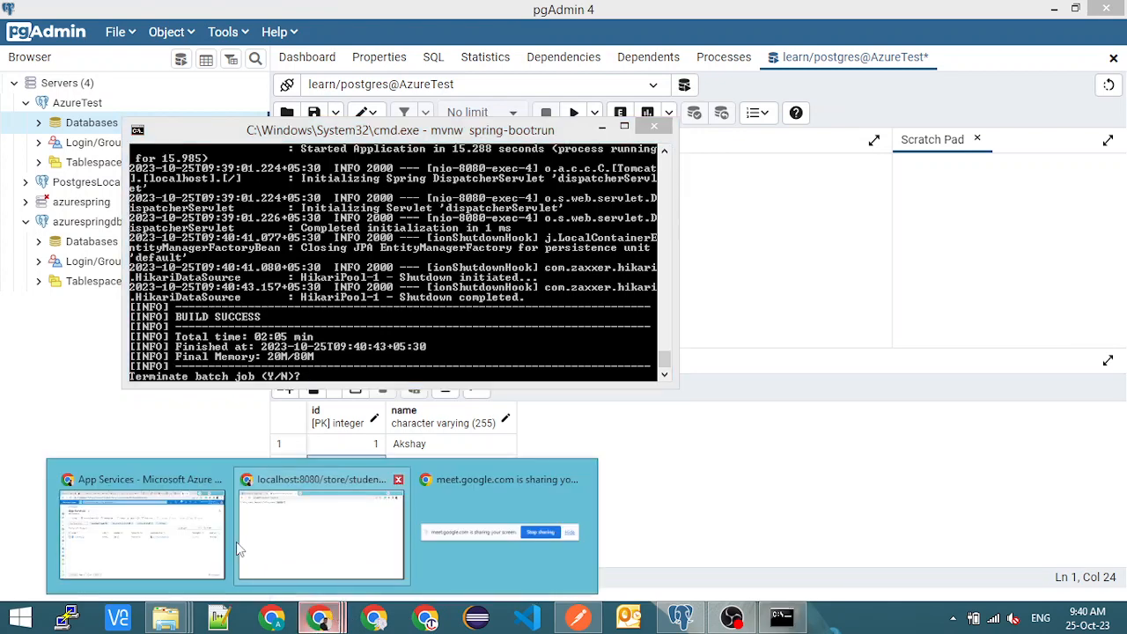
{"action": "left_click", "coordinate": [284, 534]}
{"action": "key", "text": "ctrl+shift+Tab"}
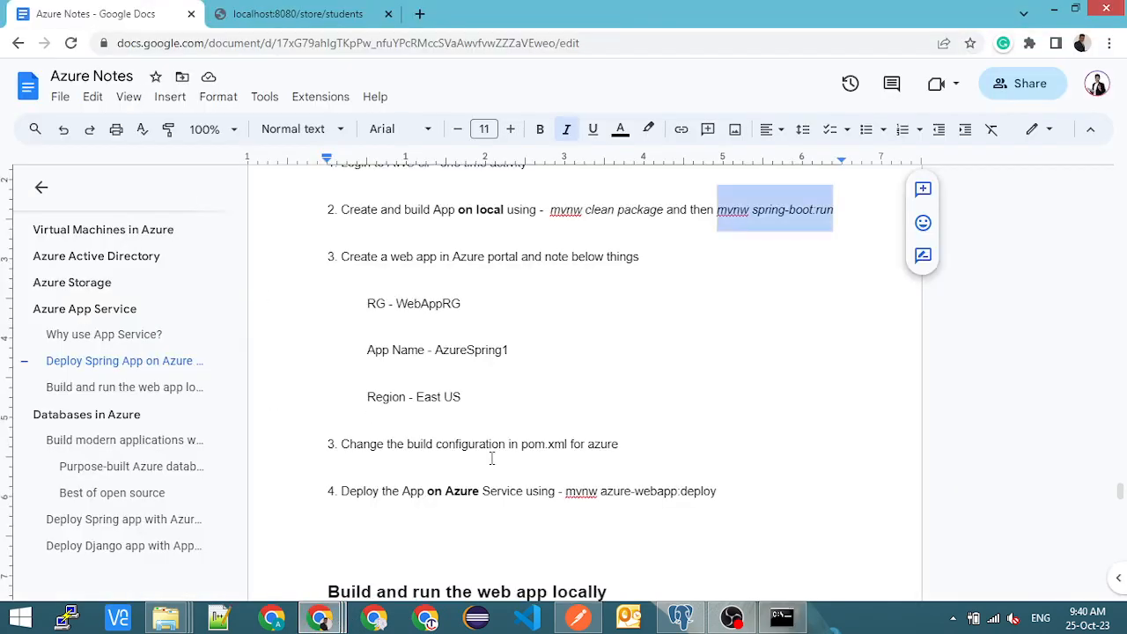
{"action": "left_click_drag", "start_coordinate": [368, 303], "coordinate": [619, 443]}
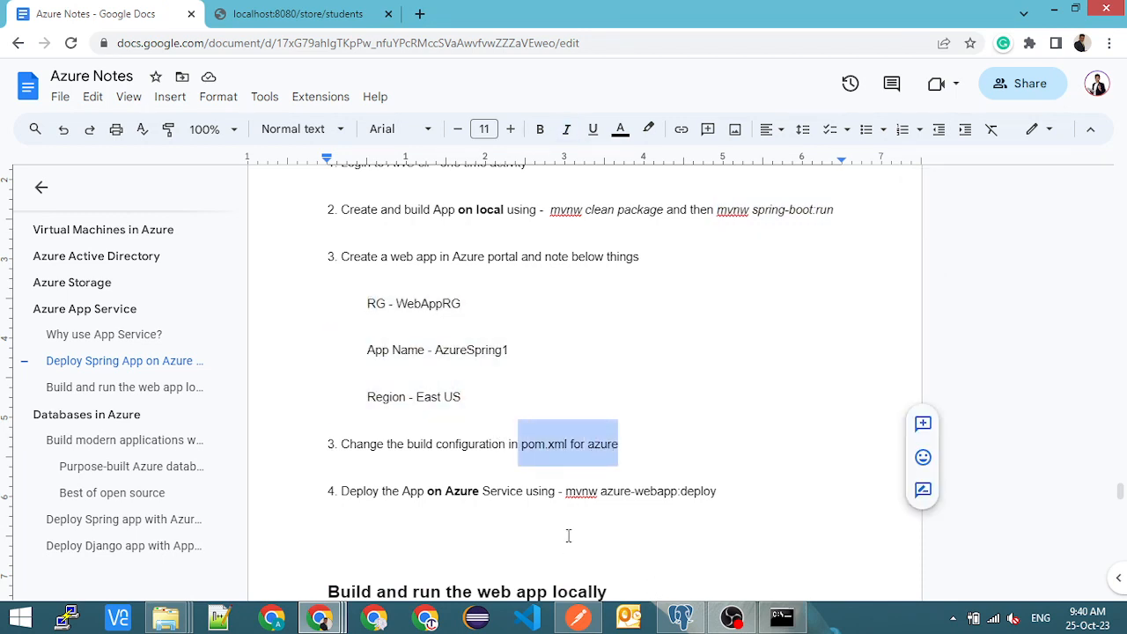
{"action": "double_click", "coordinate": [555, 445]}
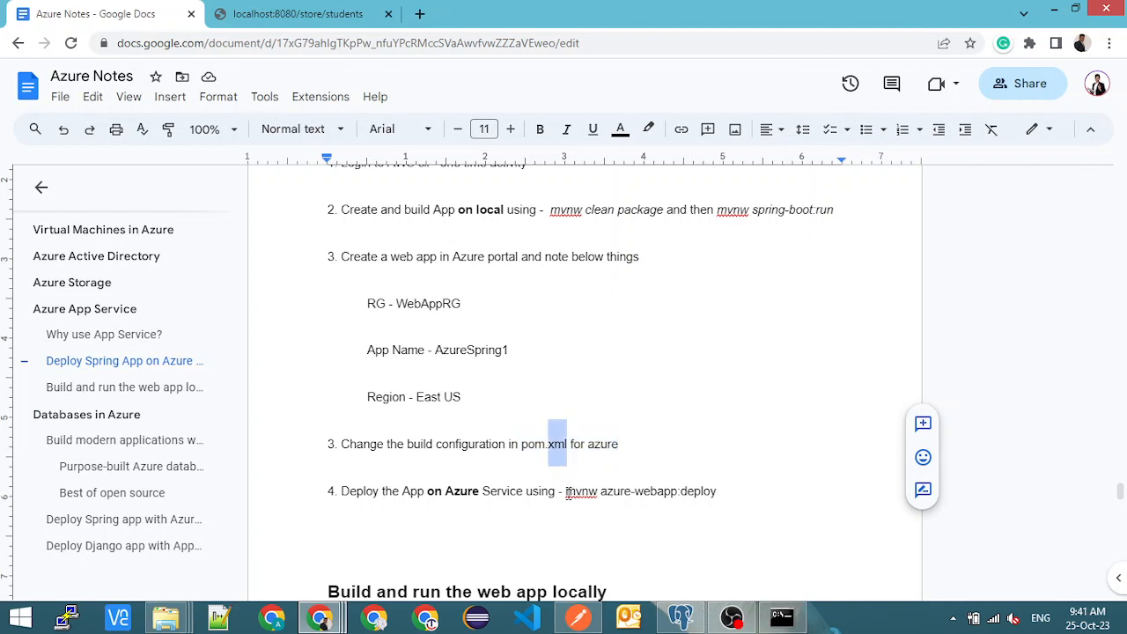
{"action": "left_click_drag", "start_coordinate": [566, 491], "coordinate": [717, 493]}
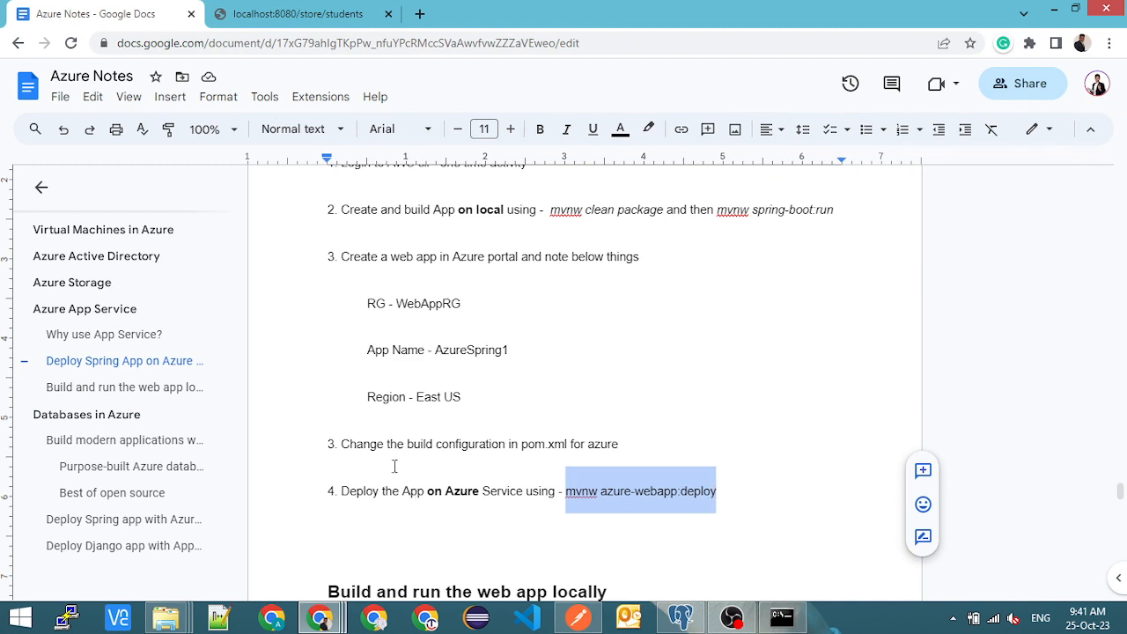
- Load azurespring1.azurewebsites.net in a new browser tab, then its /store/ path, to test the Azure-hosted app
{"action": "left_click", "coordinate": [427, 11]}
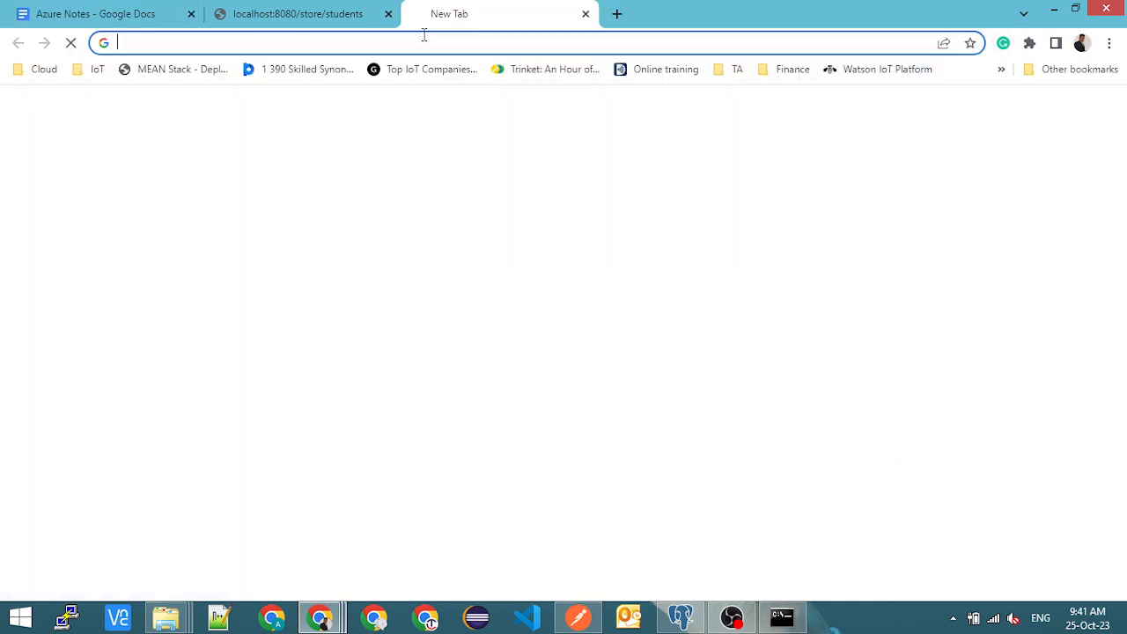
{"action": "type", "text": "azur"}
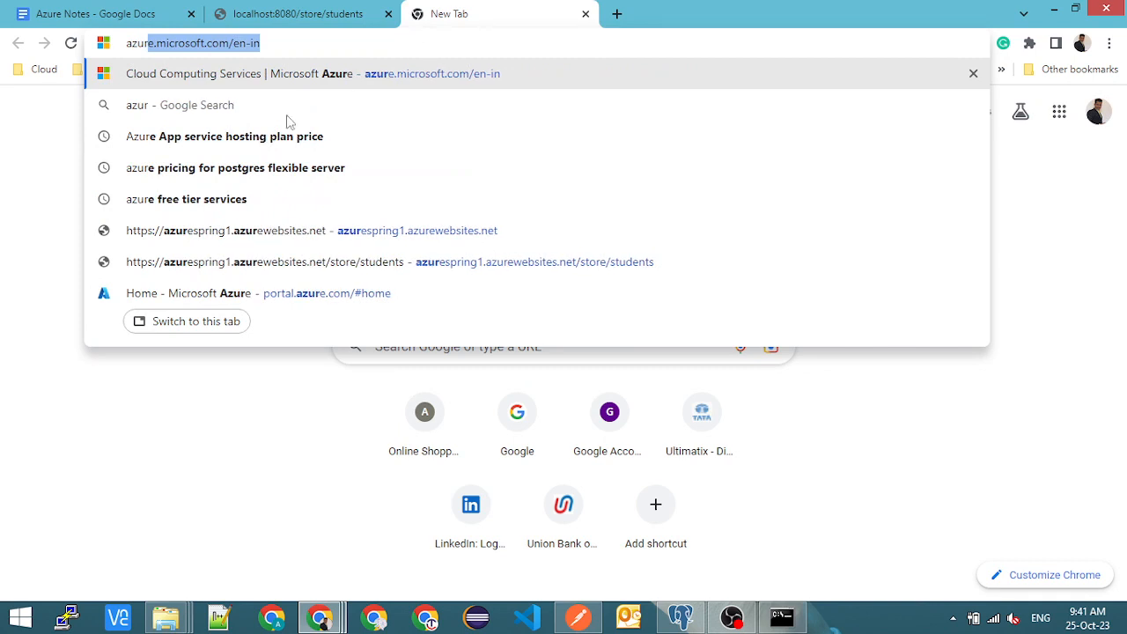
{"action": "left_click", "coordinate": [260, 237]}
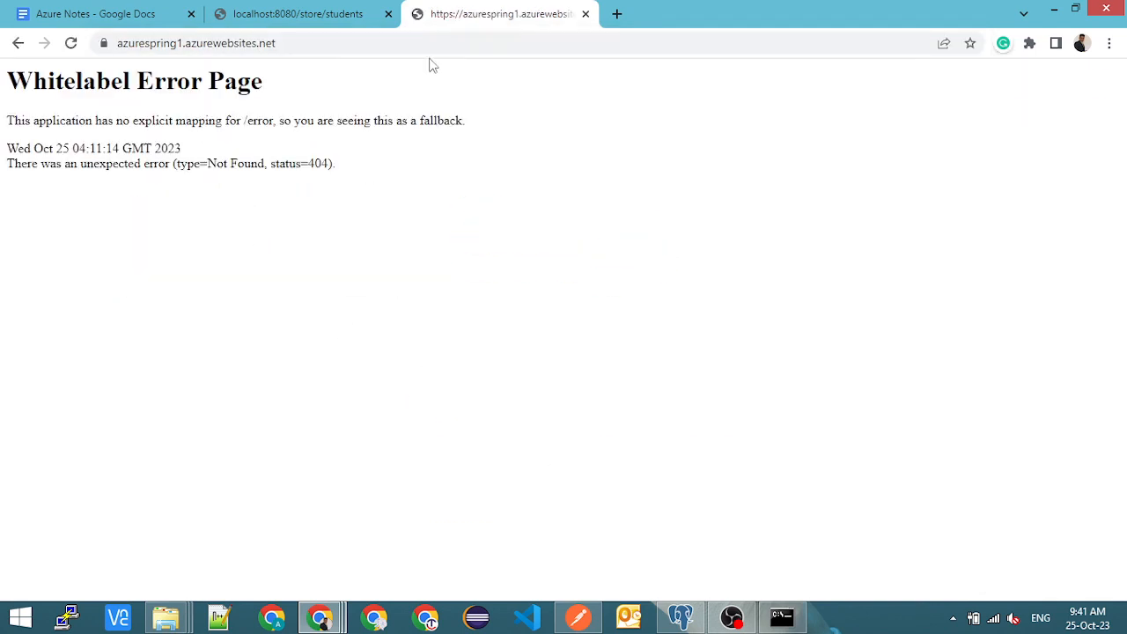
{"action": "left_click", "coordinate": [435, 44]}
{"action": "type", "text": "//"}
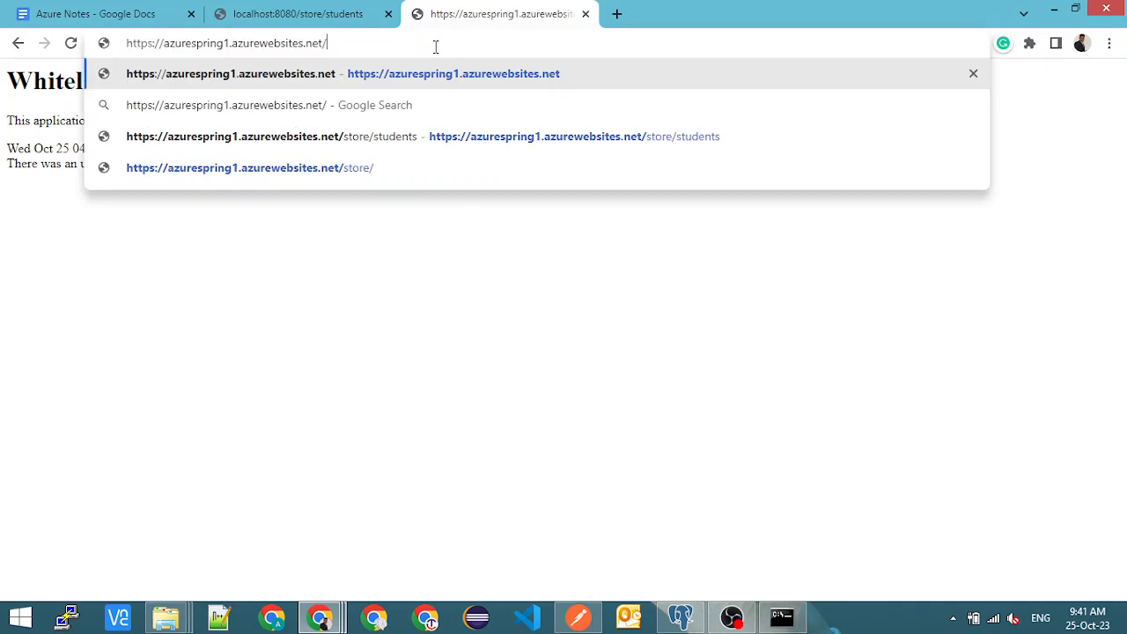
{"action": "type", "text": "store"}
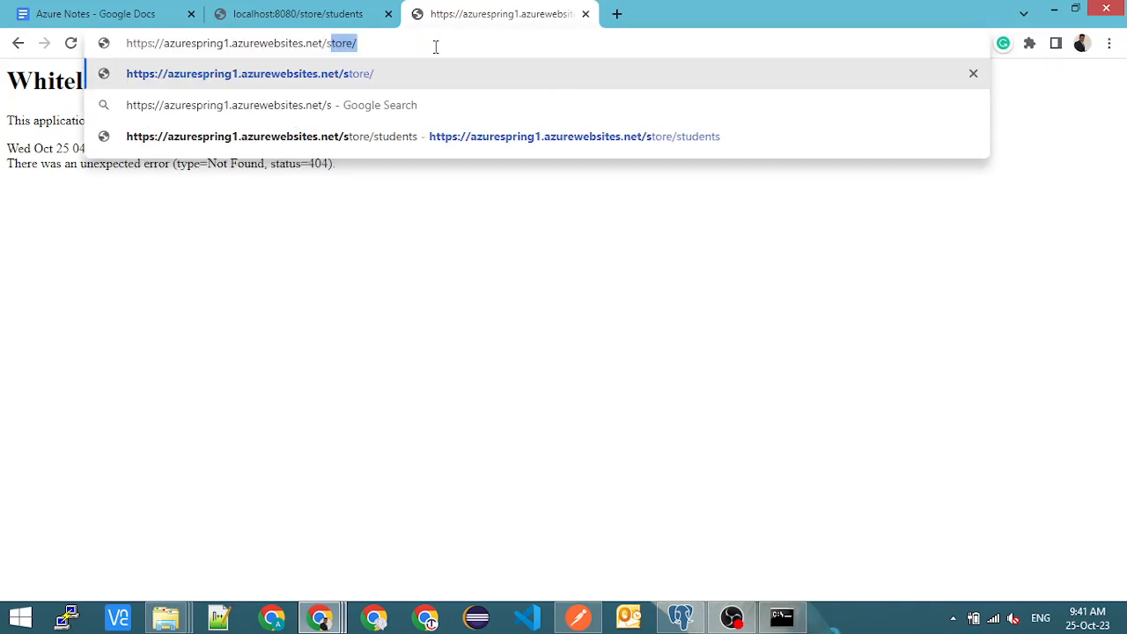
{"action": "key", "text": "Return"}
- Load azurespring1.azurewebsites.net/store/students and examine the student records returned by the Azure-hosted app
{"action": "left_click", "coordinate": [435, 47]}
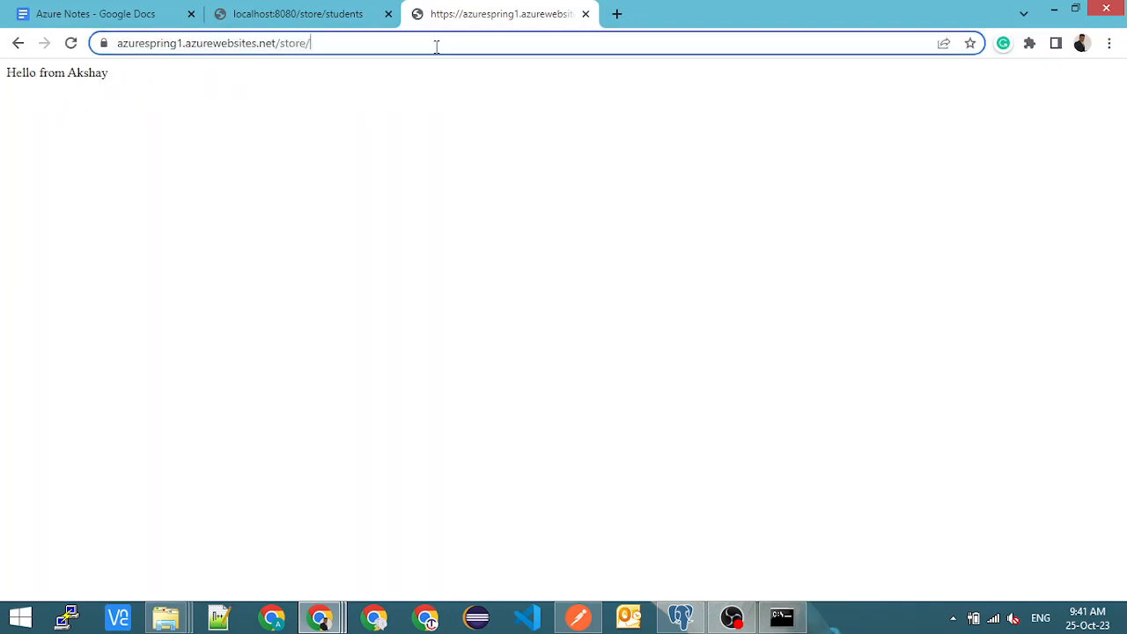
{"action": "left_click", "coordinate": [462, 46]}
{"action": "type", "text": "students"}
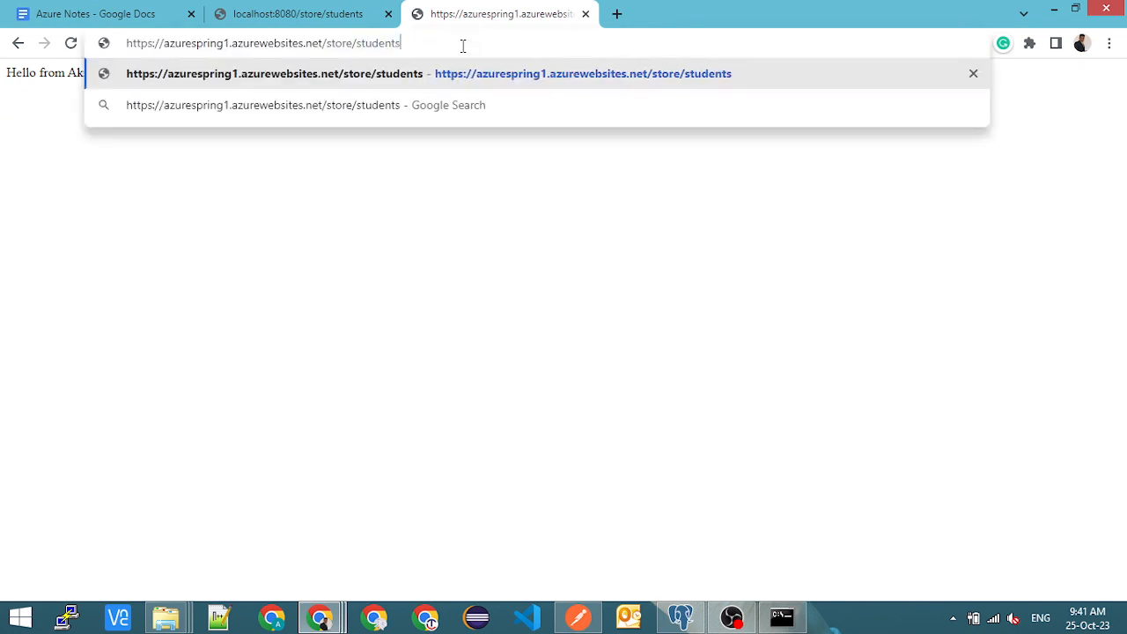
{"action": "key", "text": "Return"}
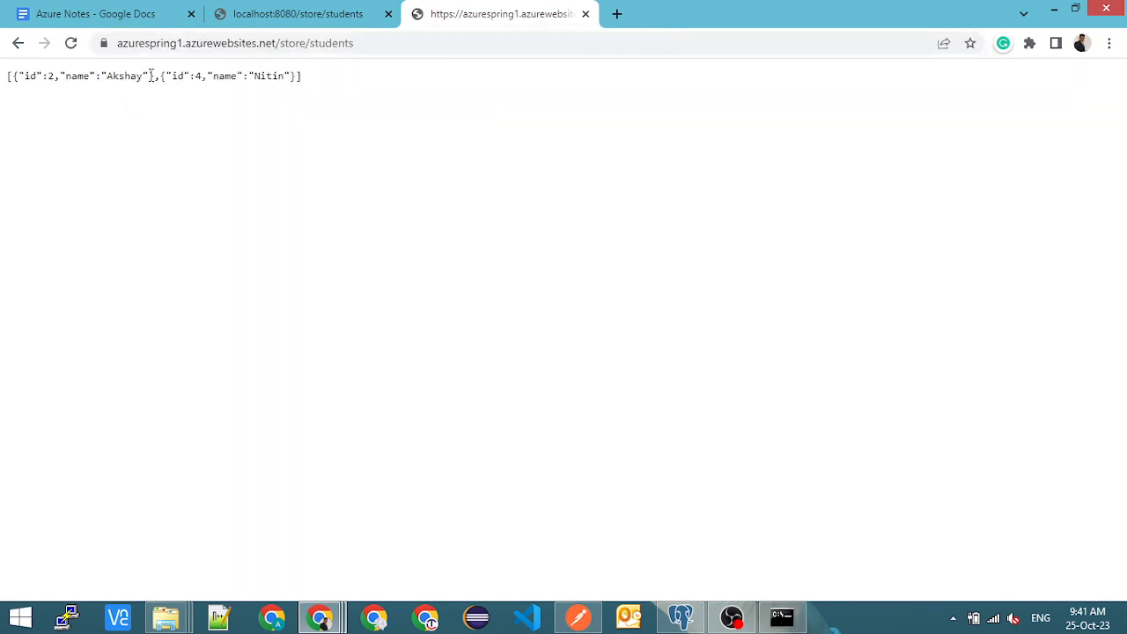
{"action": "left_click_drag", "start_coordinate": [208, 76], "coordinate": [298, 78]}
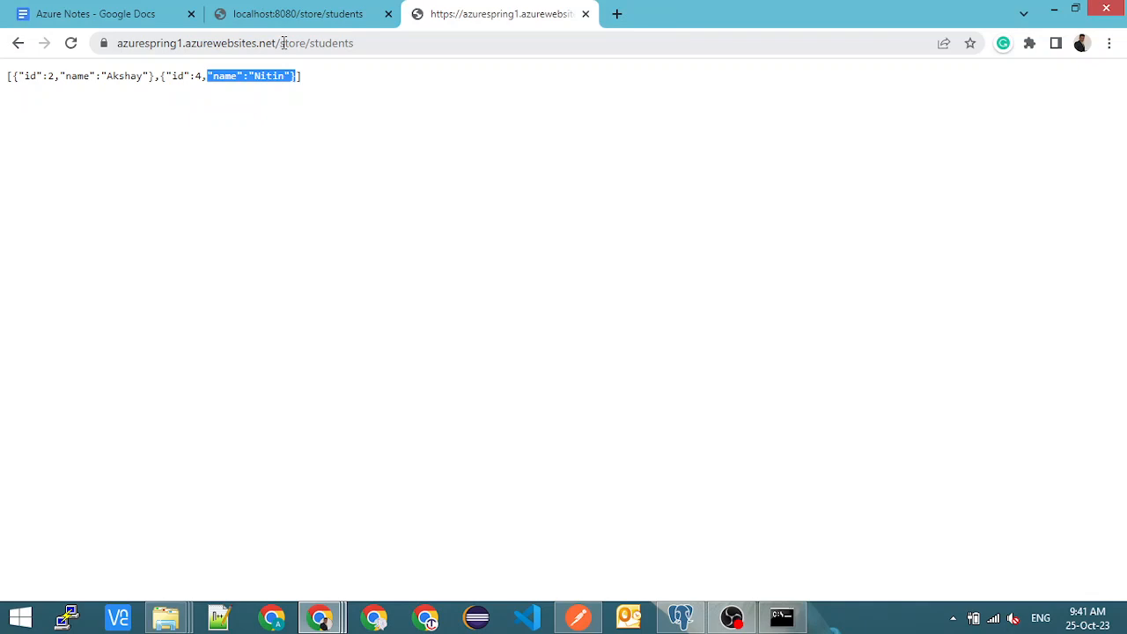
- Compare the student records returned by the Azure-hosted app with the students table query output in pgAdmin 4
{"action": "left_click", "coordinate": [185, 76]}
{"action": "left_click_drag", "start_coordinate": [99, 75], "coordinate": [299, 88]}
{"action": "left_click", "coordinate": [151, 76]}
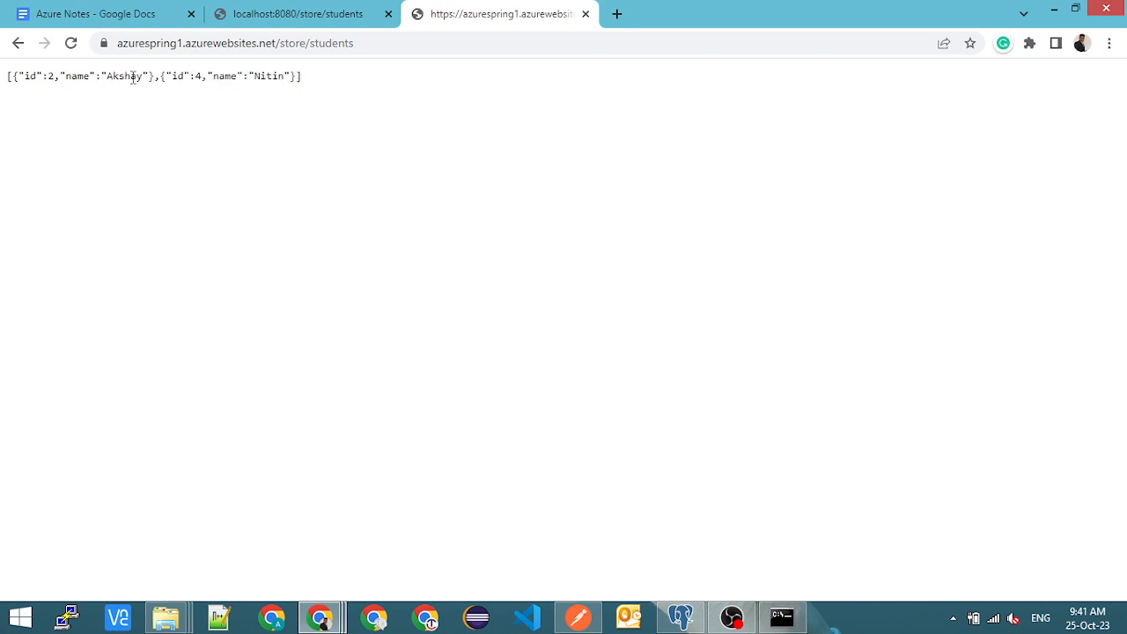
{"action": "double_click", "coordinate": [132, 76]}
{"action": "double_click", "coordinate": [263, 76]}
{"action": "key", "text": "alt+Tab"}
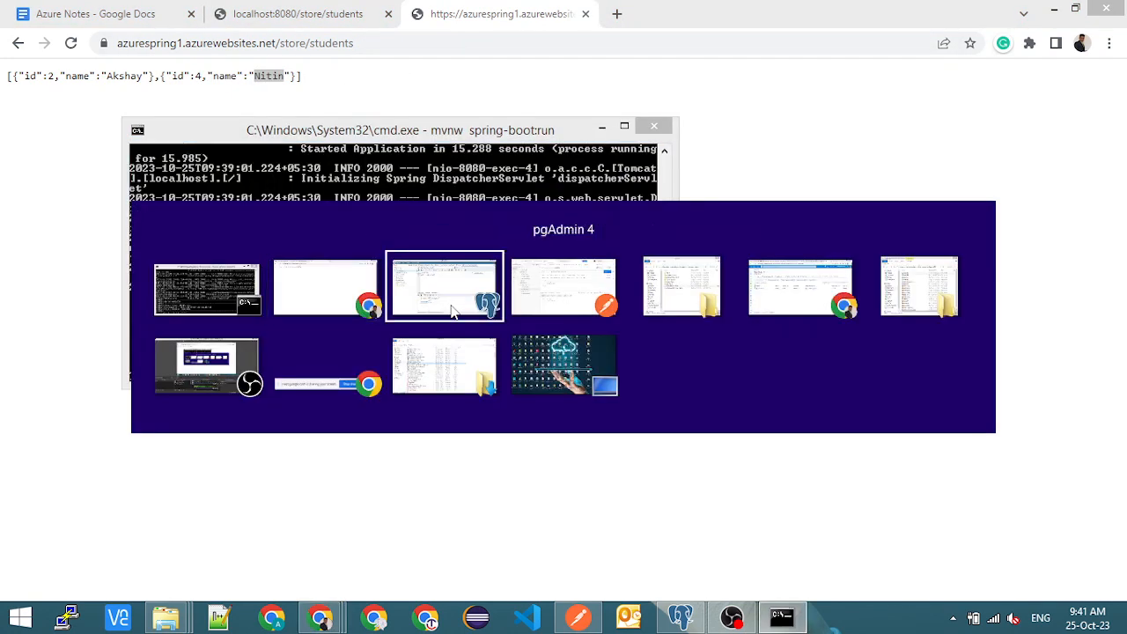
{"action": "left_click", "coordinate": [452, 311]}
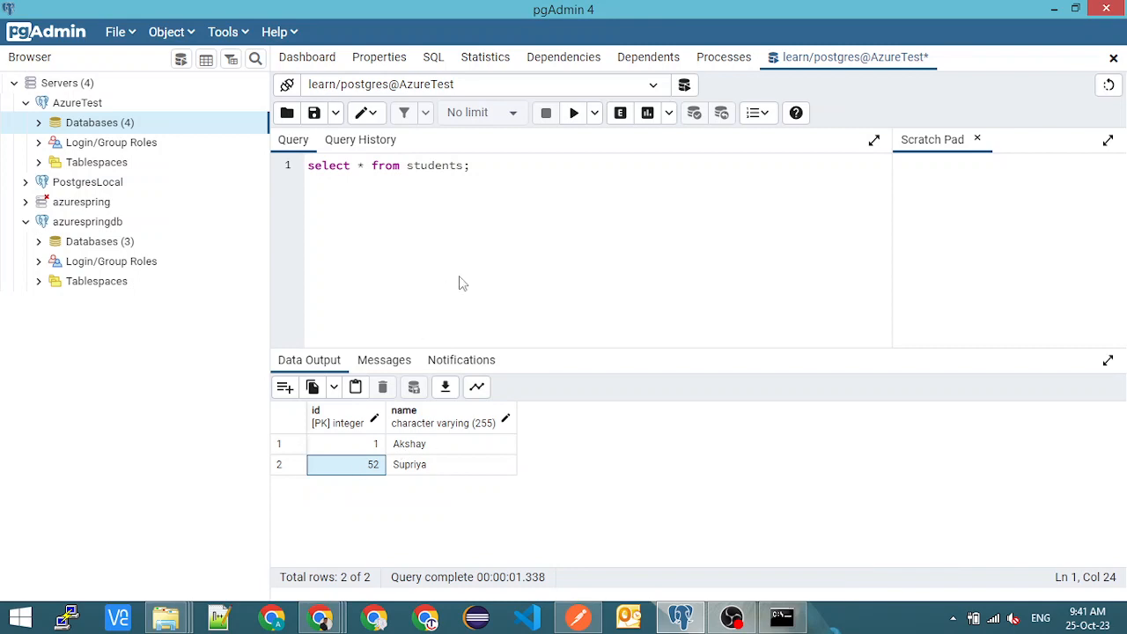
- Switch to the Command Prompt and answer y to terminate the mvnw spring-boot:run batch job
{"action": "left_click", "coordinate": [782, 618]}
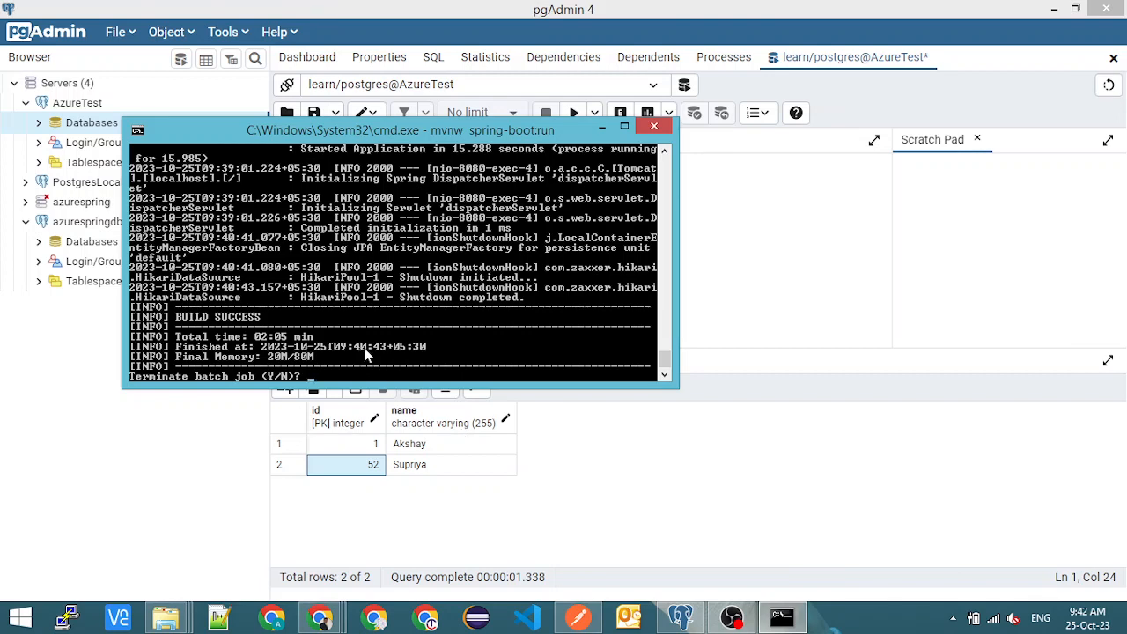
{"action": "type", "text": "y"}
{"action": "key", "text": "Return"}
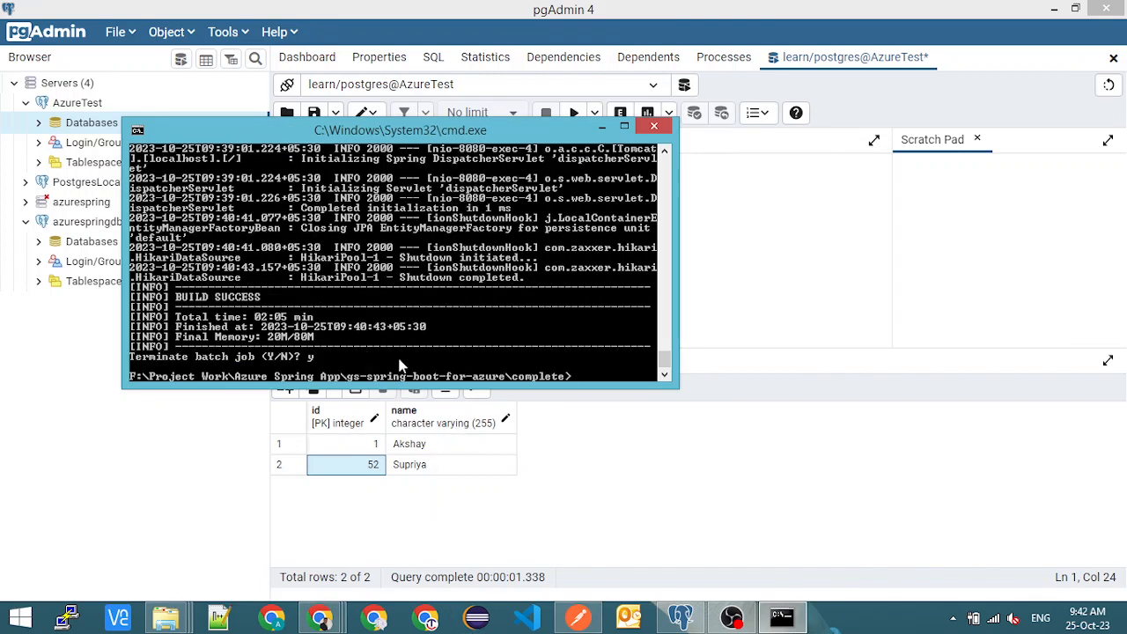
{"action": "scroll", "coordinate": [404, 352], "scroll_direction": "up", "scroll_amount": 2}
{"action": "scroll", "coordinate": [404, 343], "scroll_direction": "down", "scroll_amount": 2}
- Switch to Chrome and copy the mvnw azure-webapp:deploy command from the Azure Notes document
{"action": "left_click", "coordinate": [321, 616]}
{"action": "left_click", "coordinate": [369, 532]}
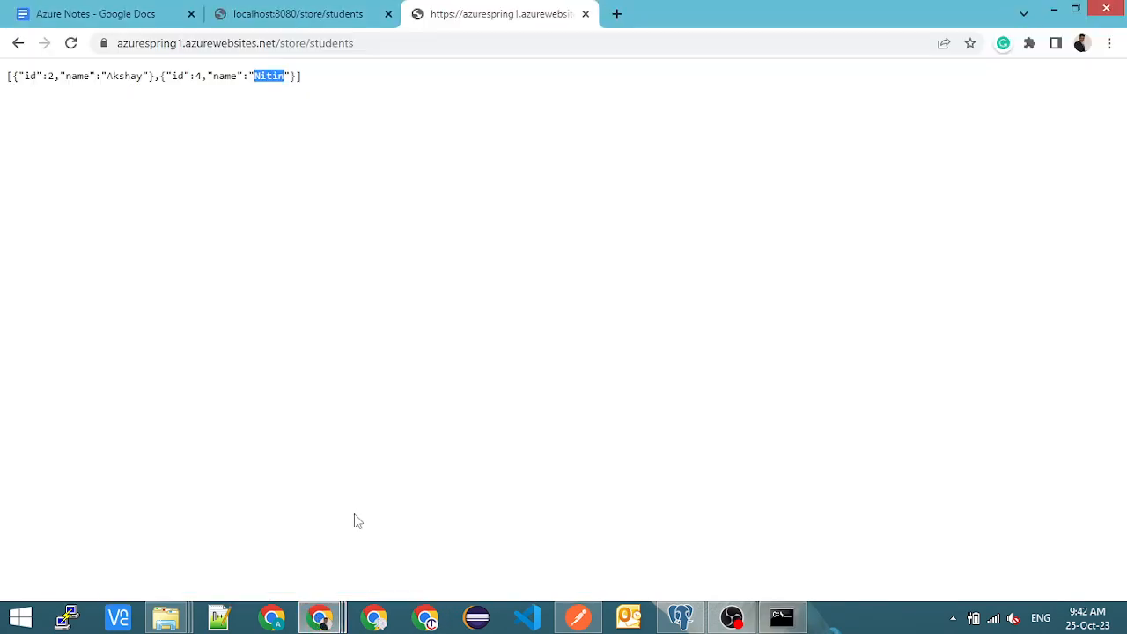
{"action": "left_click", "coordinate": [110, 12]}
{"action": "double_click", "coordinate": [631, 483]}
{"action": "key", "text": "ctrl+c"}
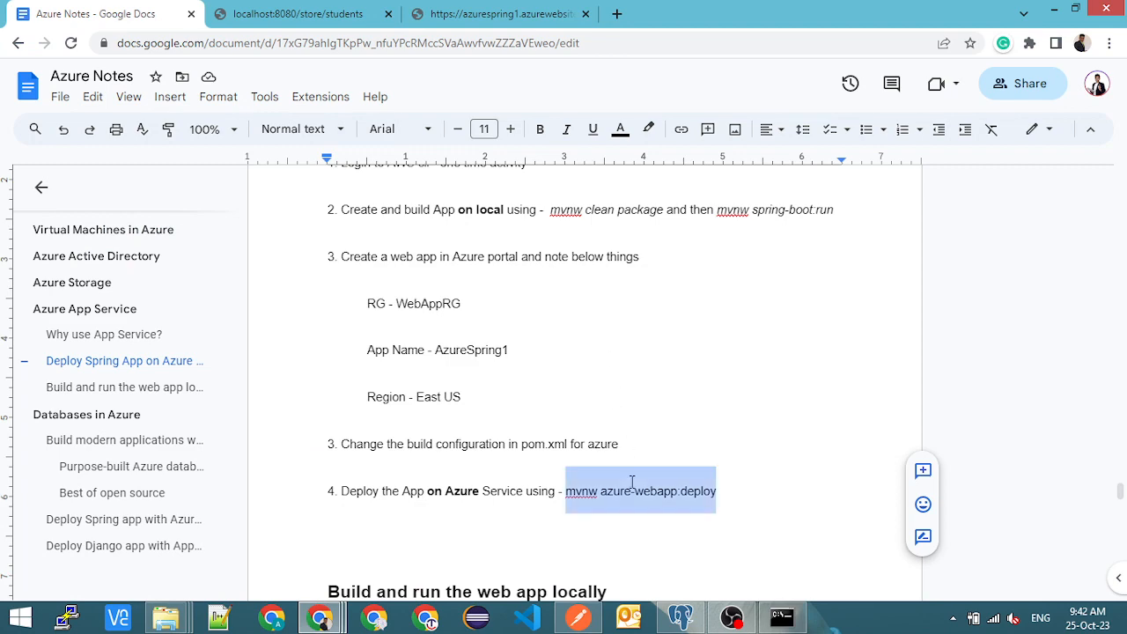
- Switch to the Command Prompt, clear the stray input, enlarge the window and run mvnw azure-webapp:deploy in the complete folder
{"action": "key", "text": "alt+Tab"}
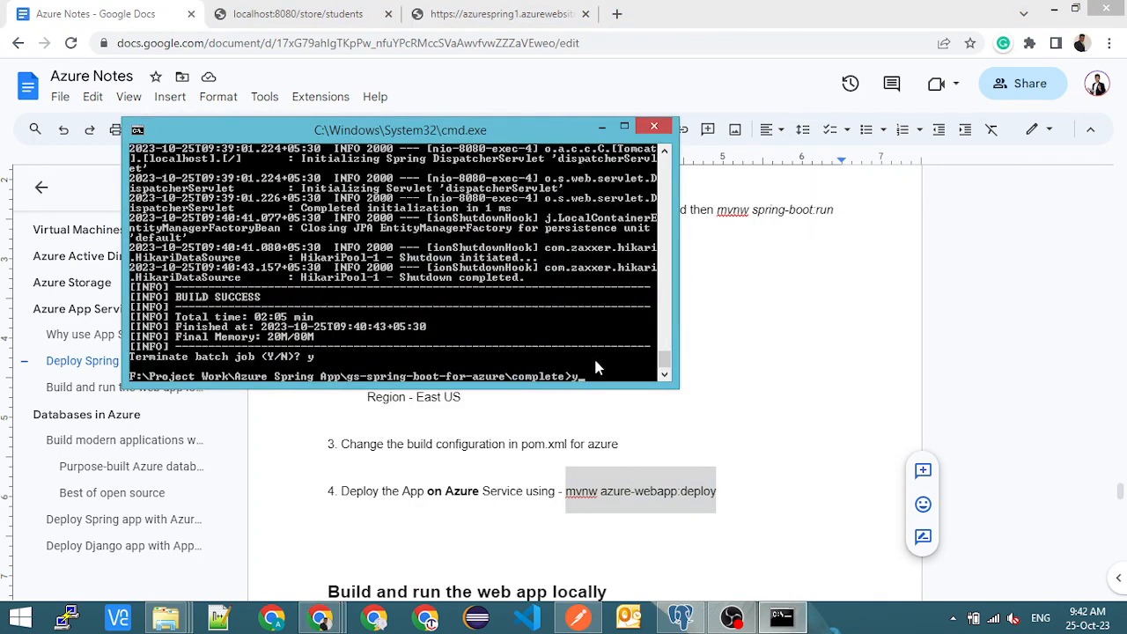
{"action": "key", "text": "Up"}
{"action": "key", "text": "Up"}
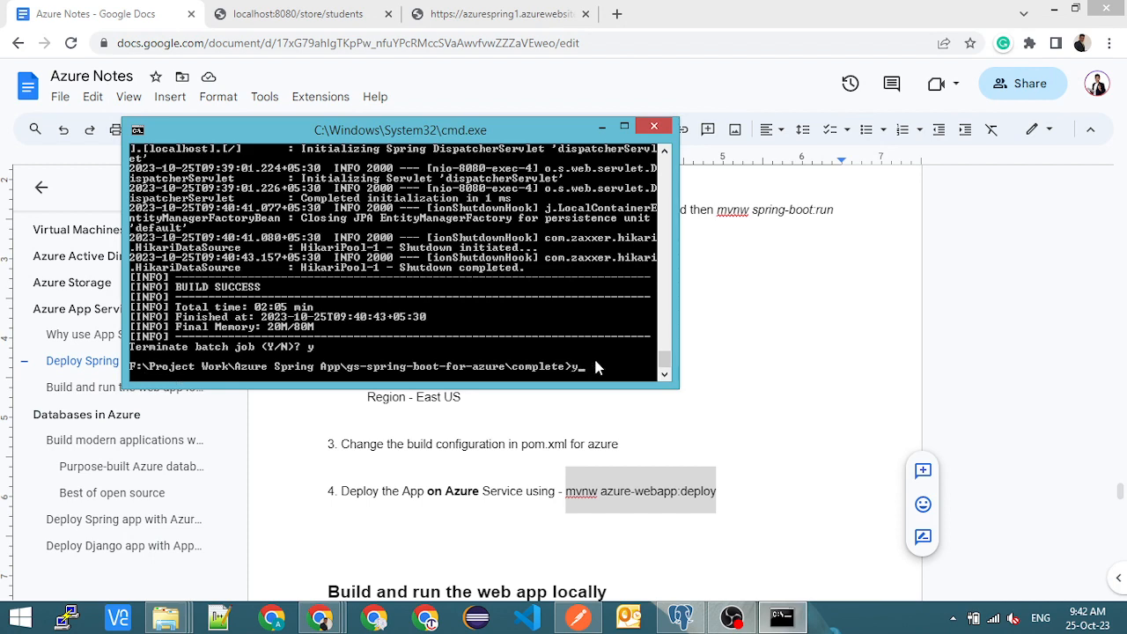
{"action": "key", "text": "BackSpace"}
{"action": "left_click", "coordinate": [624, 126]}
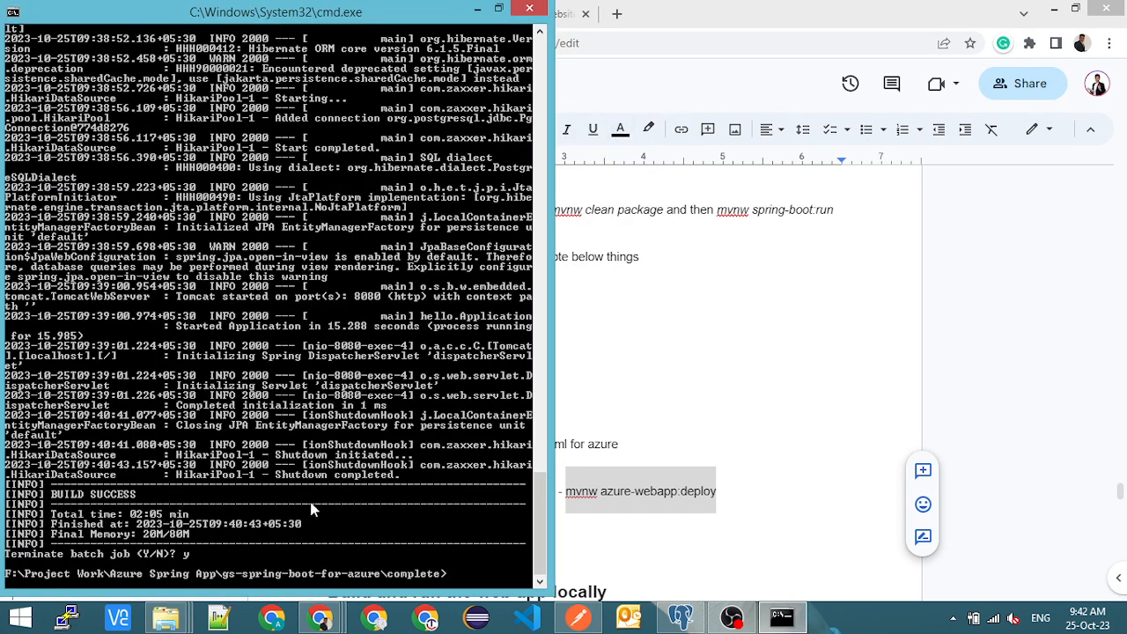
{"action": "right_click", "coordinate": [448, 575]}
{"action": "left_click", "coordinate": [490, 504]}
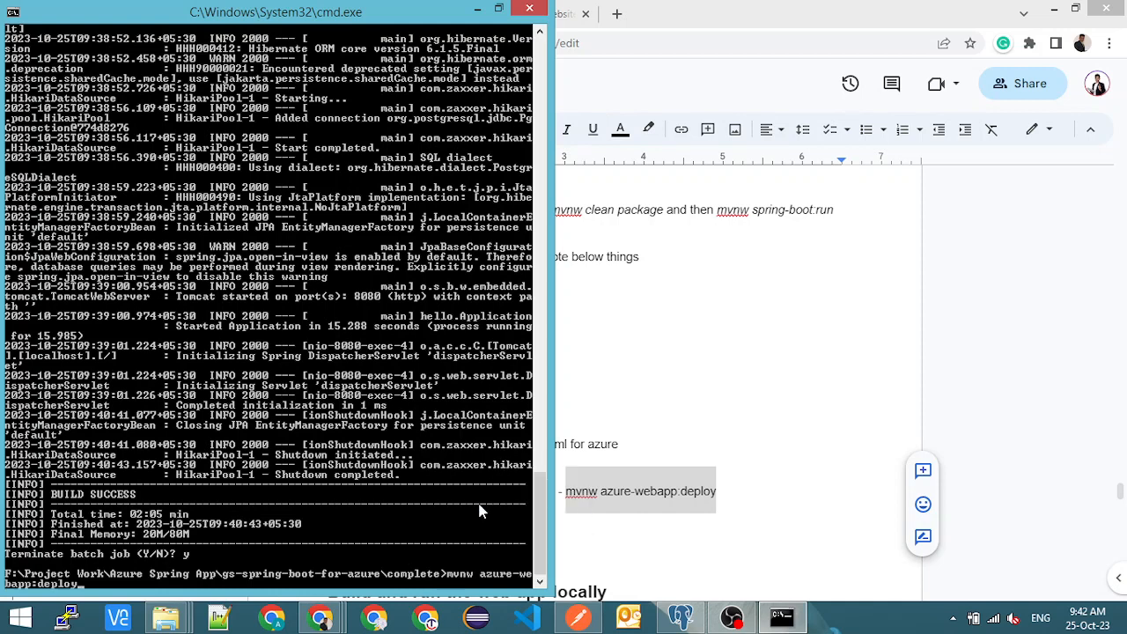
{"action": "key", "text": "Return"}
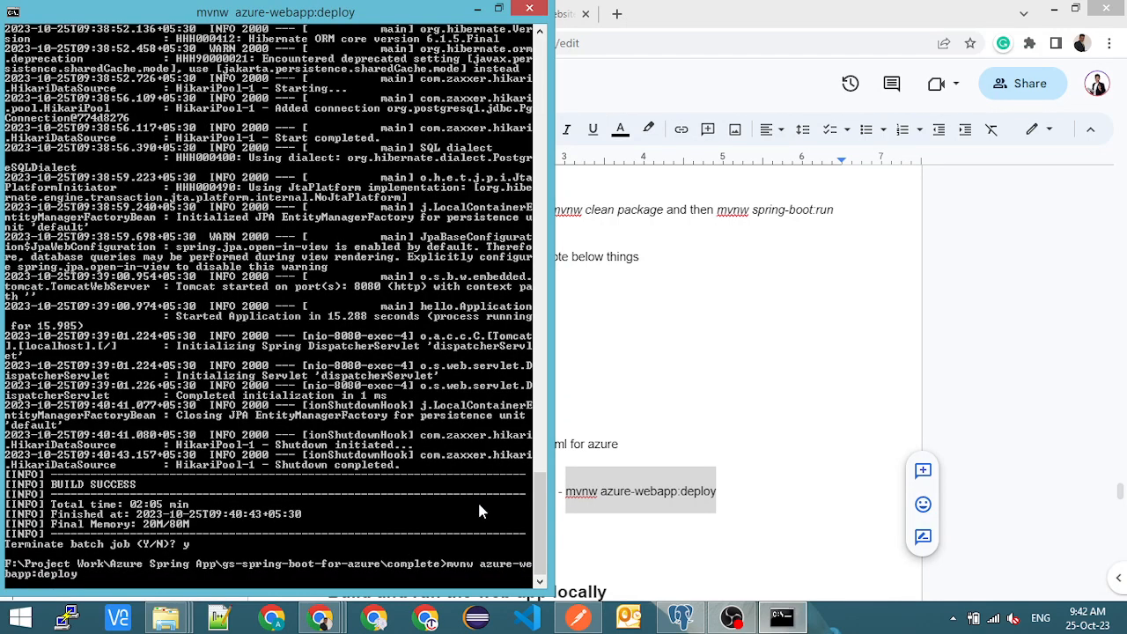
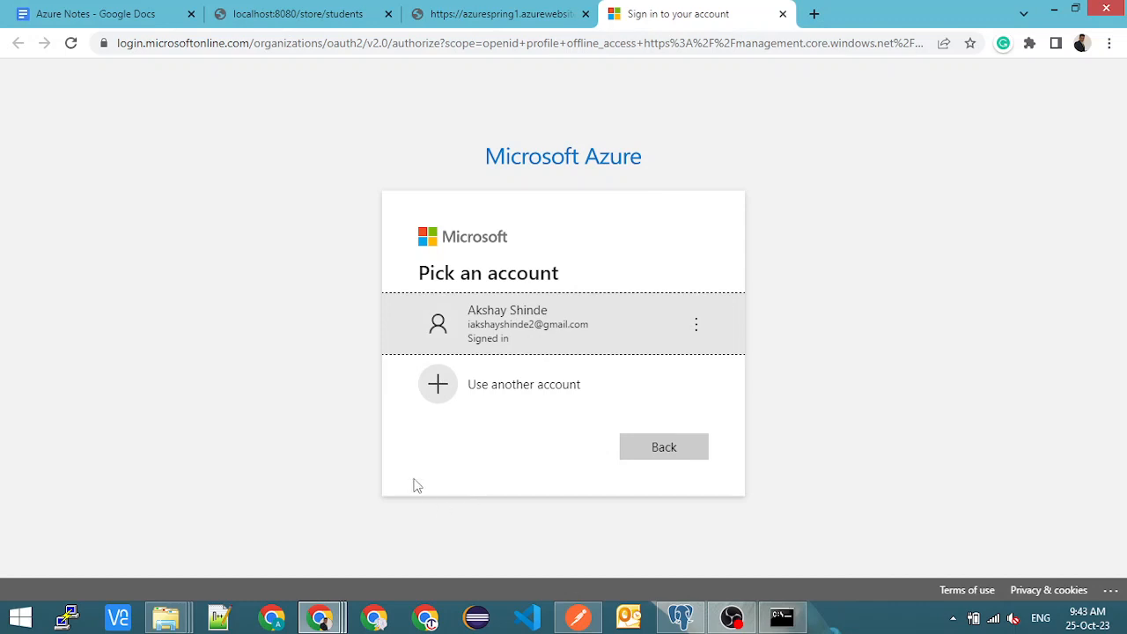
- Authenticate the Azure deployment in Chrome with the already signed-in Microsoft account and return to the Command Prompt
{"action": "key", "text": "alt+Tab"}
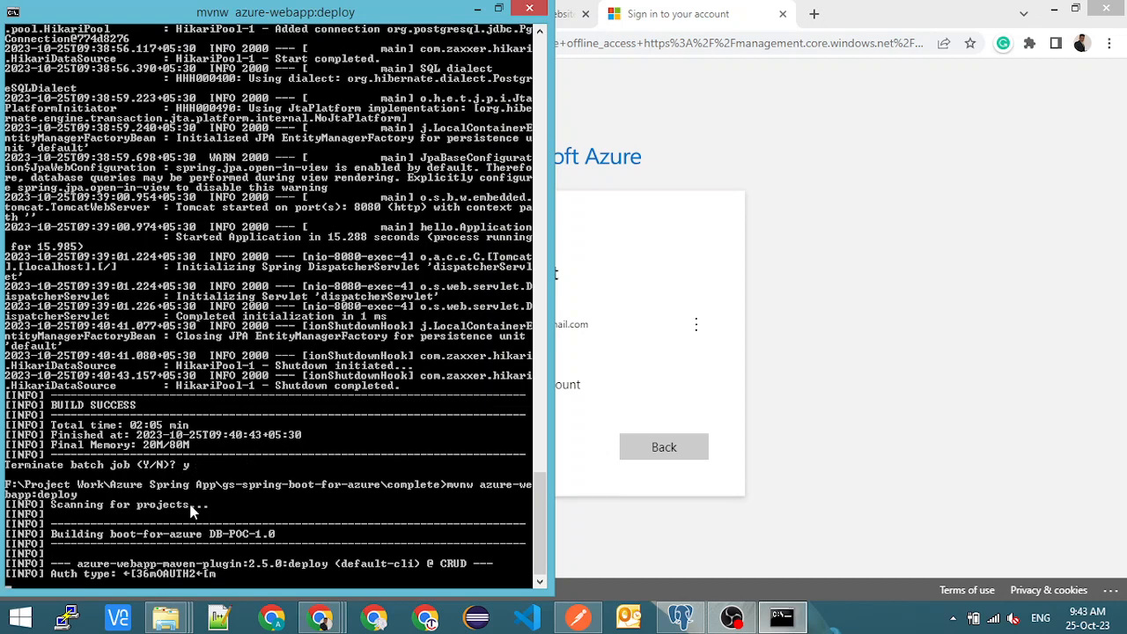
{"action": "left_click", "coordinate": [556, 356]}
{"action": "left_click", "coordinate": [549, 322]}
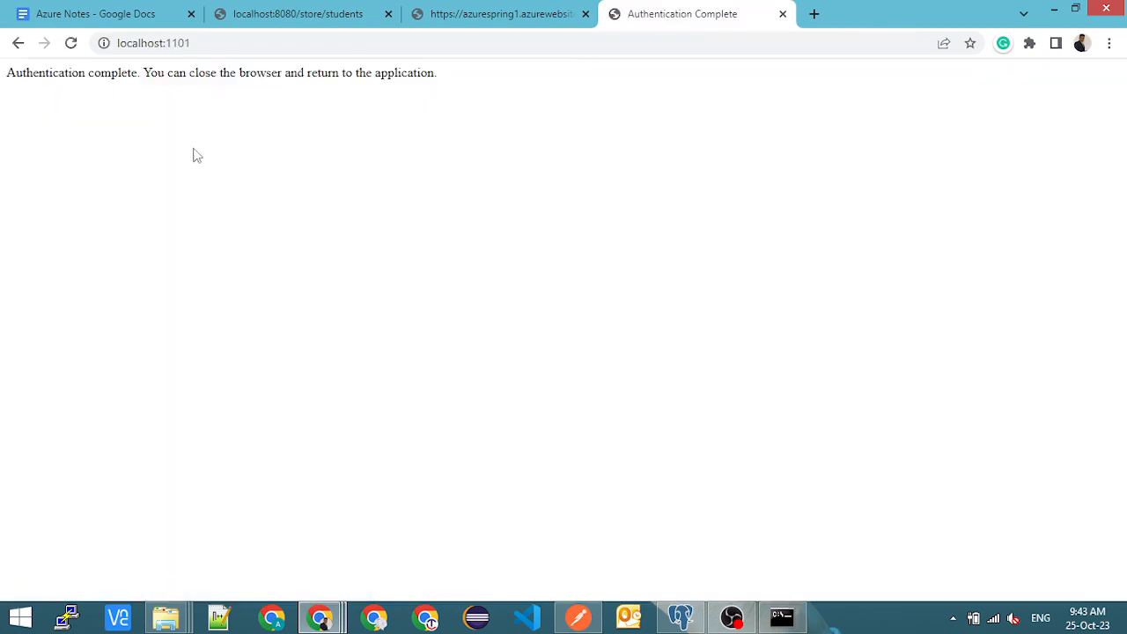
{"action": "left_click_drag", "start_coordinate": [149, 72], "coordinate": [465, 68]}
{"action": "key", "text": "alt+Tab"}
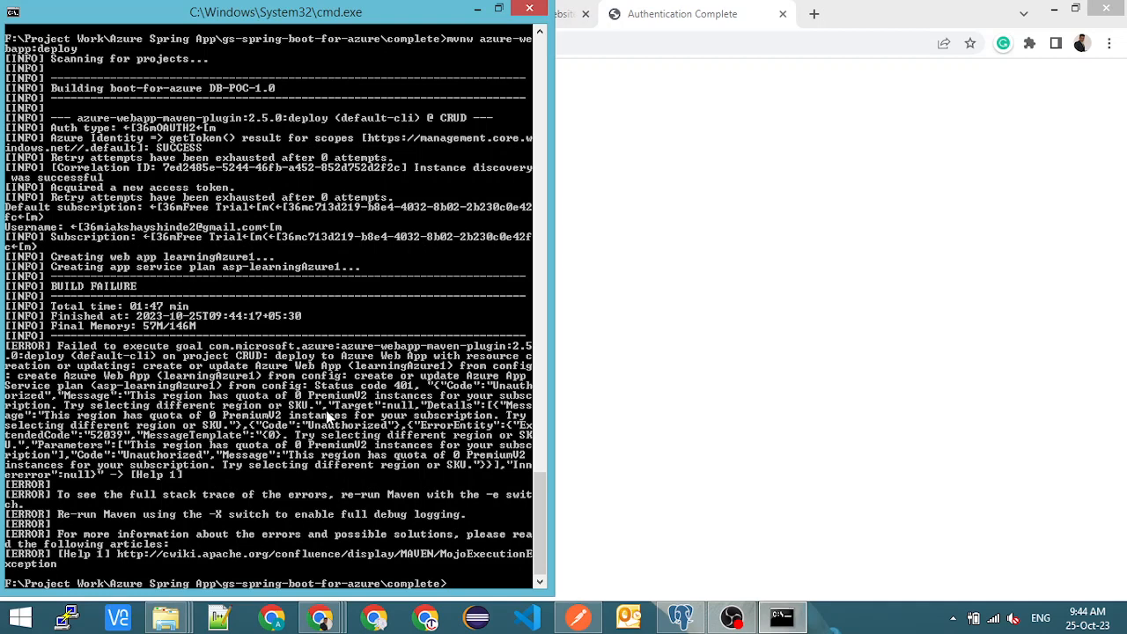
- Compare the deployment error in the Command Prompt with the region and pricing tier of AzureSpring1 in the Azure portal's App Services list
{"action": "key", "text": "alt+Tab"}
{"action": "left_click", "coordinate": [75, 13]}
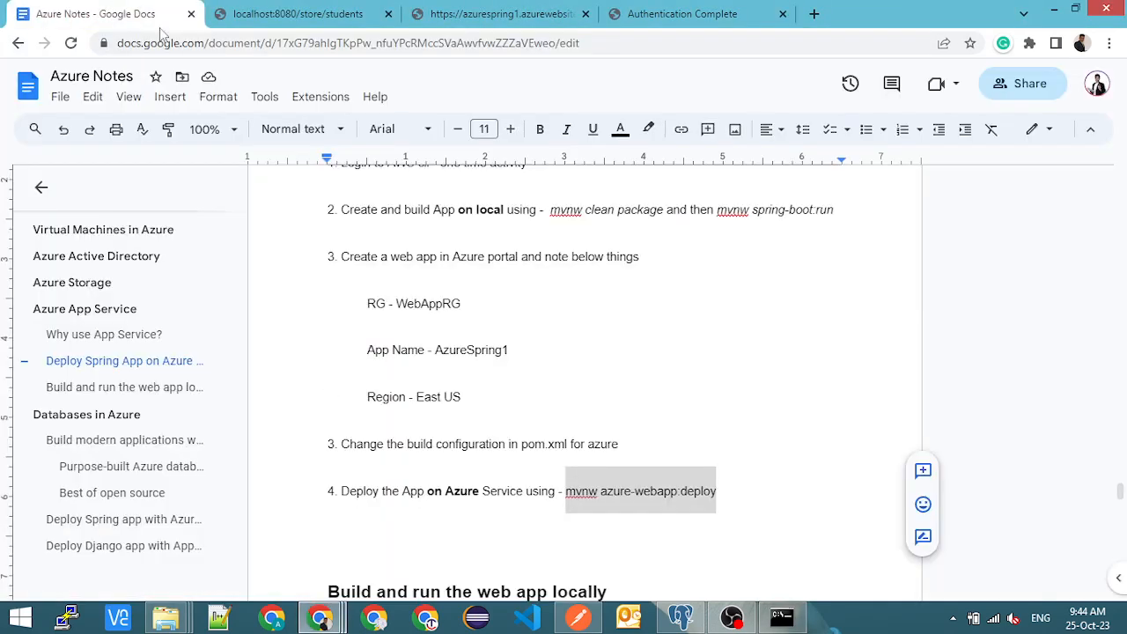
{"action": "mouse_move", "coordinate": [334, 619]}
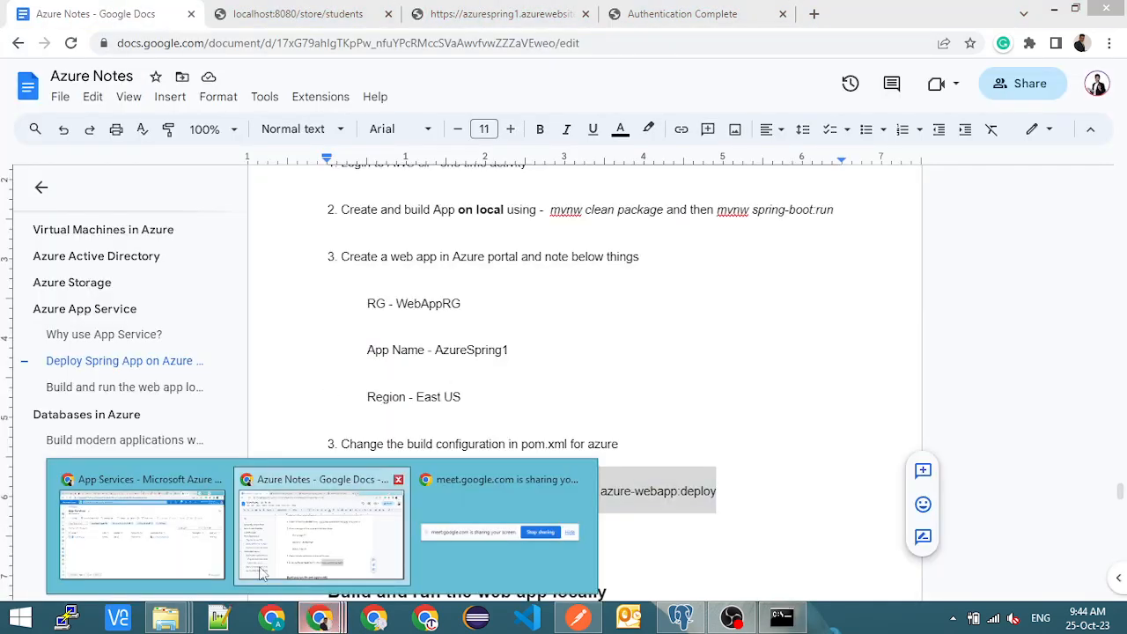
{"action": "left_click", "coordinate": [187, 536]}
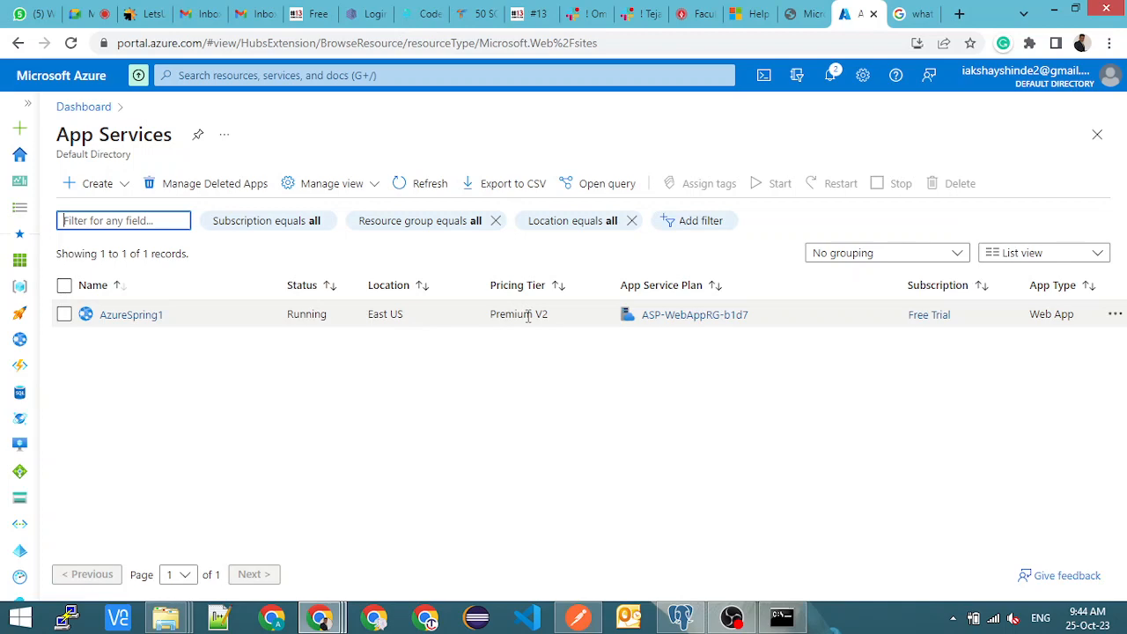
{"action": "key", "text": "alt+Tab"}
{"action": "key", "text": "alt+Tab"}
{"action": "key", "text": "alt+Tab"}
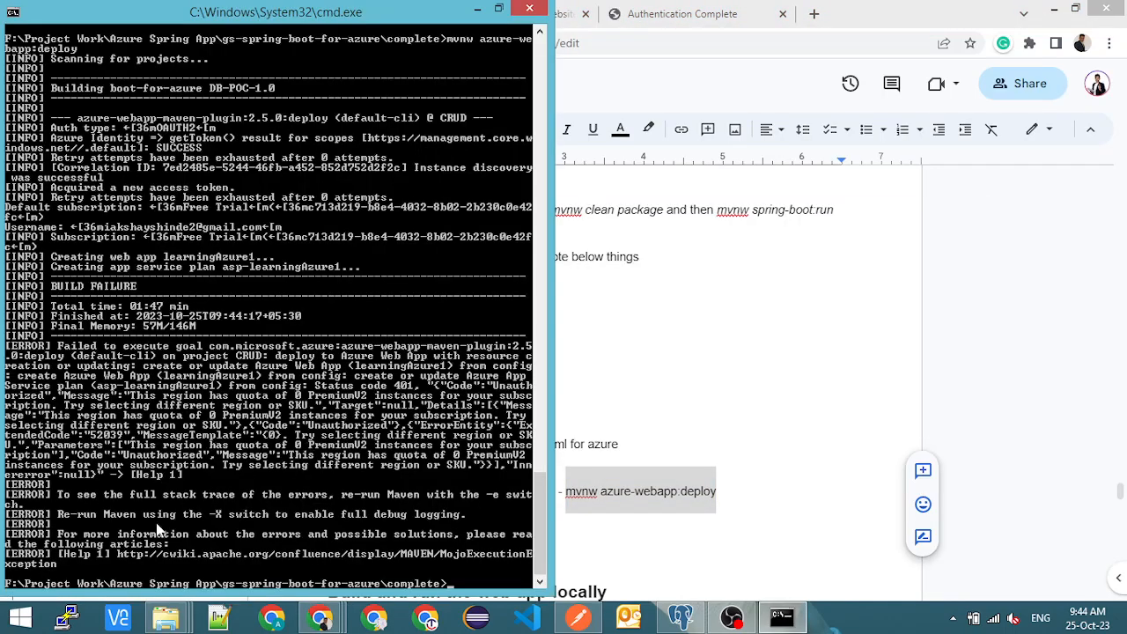
{"action": "key", "text": "alt+Tab"}
{"action": "key", "text": "alt+Tab"}
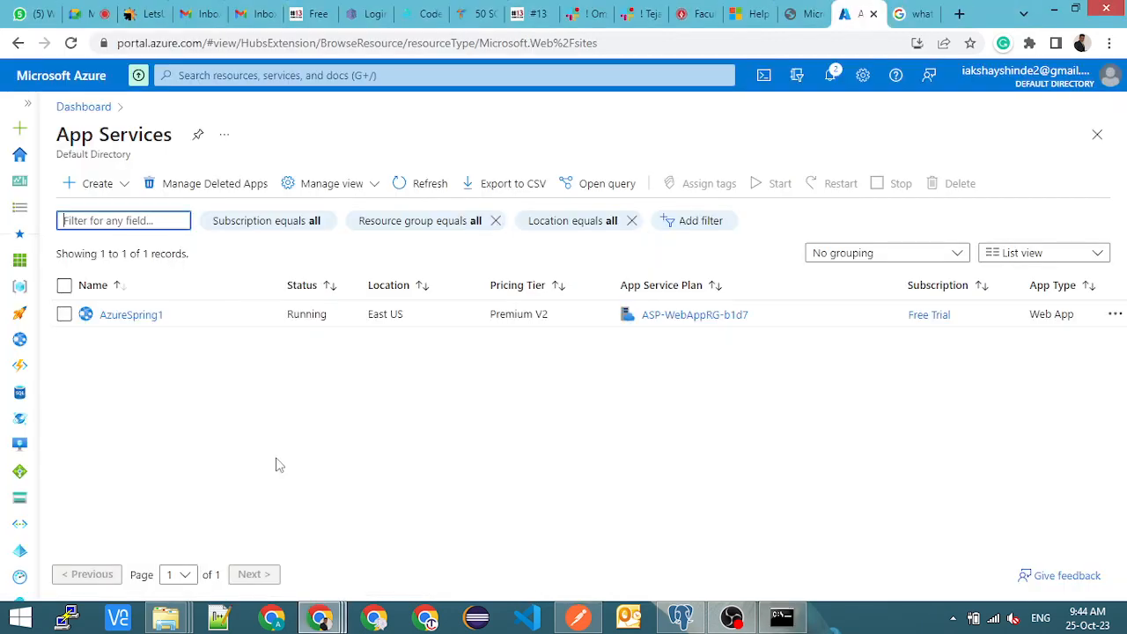
- Launch Eclipse IDE, reviewing the deployment output and moving the Command Prompt window while it starts
{"action": "left_click", "coordinate": [476, 616]}
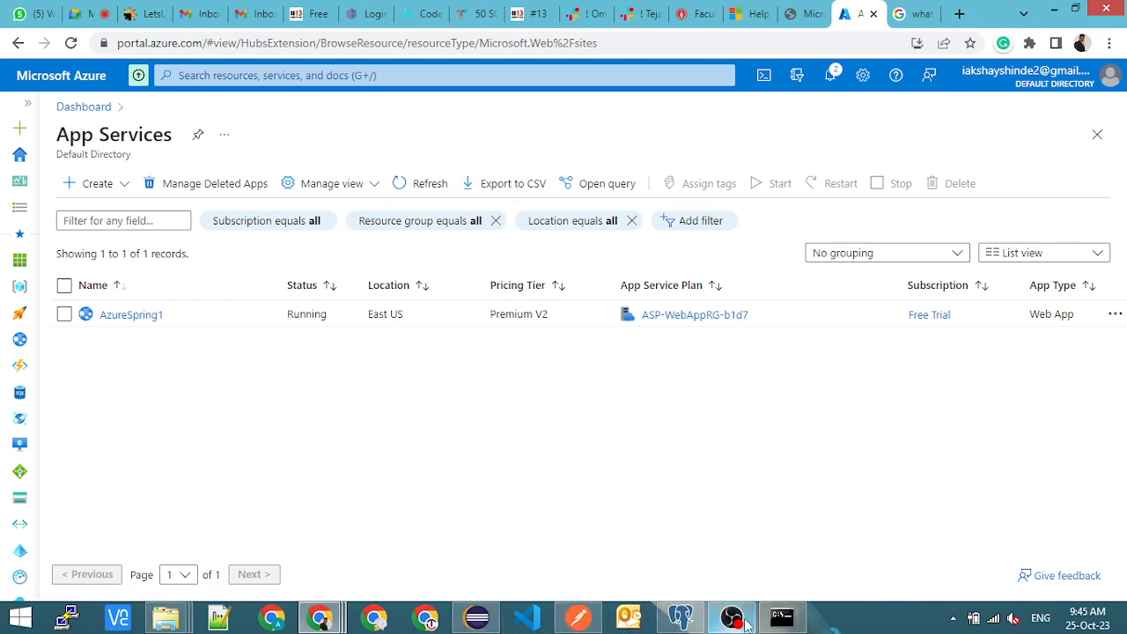
{"action": "left_click", "coordinate": [781, 618]}
{"action": "scroll", "coordinate": [195, 427], "scroll_direction": "up", "scroll_amount": 1}
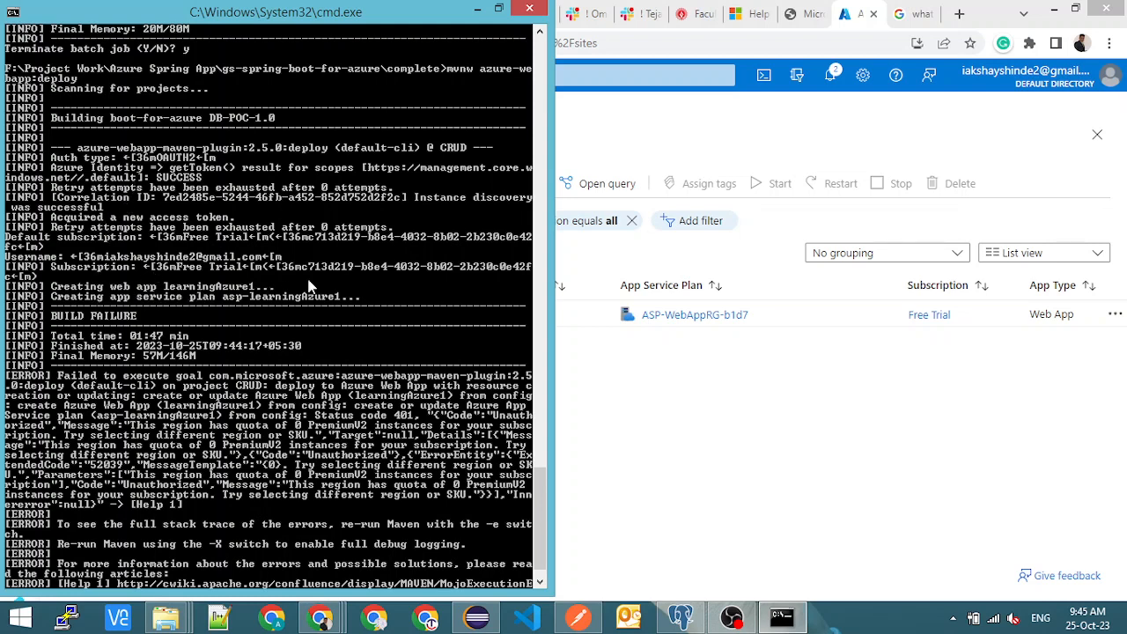
{"action": "left_click_drag", "start_coordinate": [312, 13], "coordinate": [748, 110]}
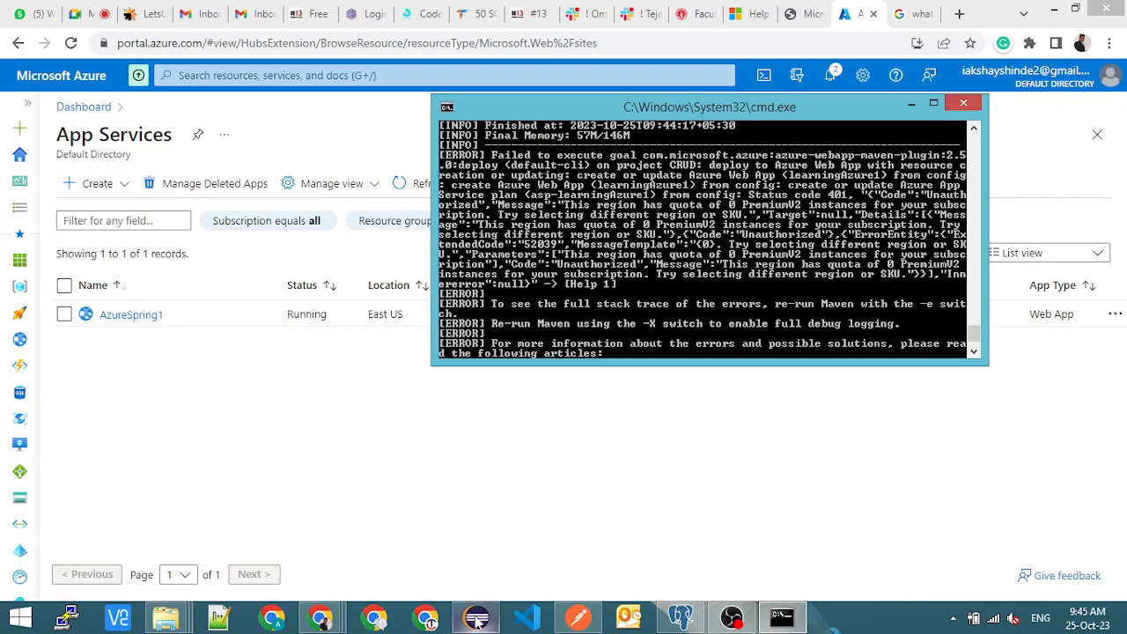
{"action": "mouse_move", "coordinate": [476, 618]}
{"action": "left_click", "coordinate": [489, 523]}
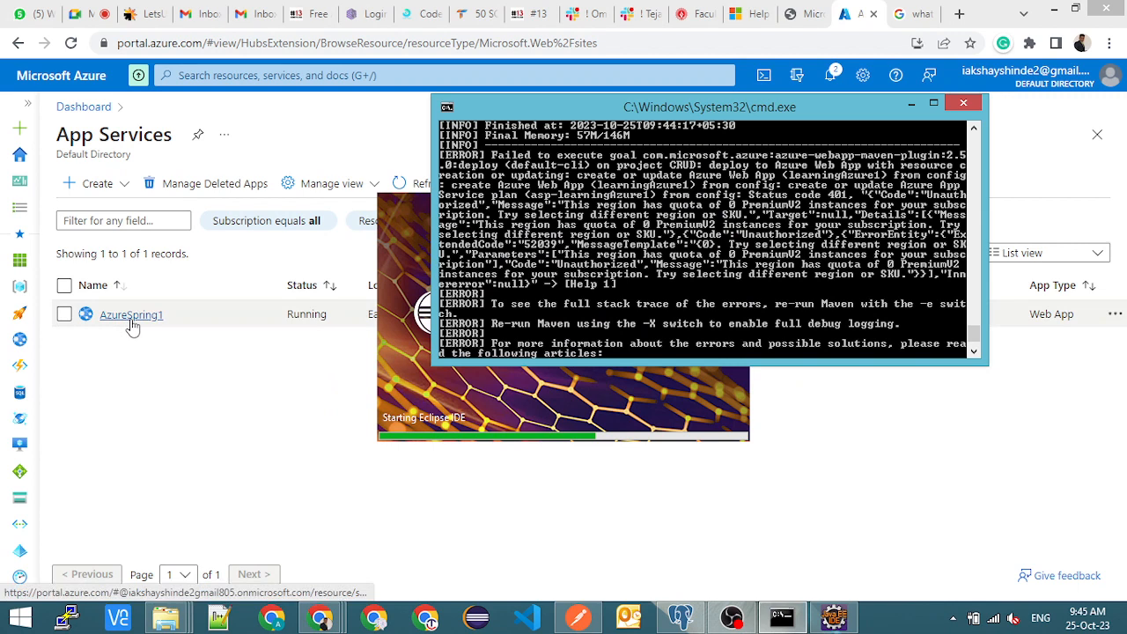
- Open the AzureSpring1 overview in the Azure portal, and switch to Eclipse to find the azure-webapp-maven-plugin configuration in pom.xml
{"action": "left_click", "coordinate": [256, 363]}
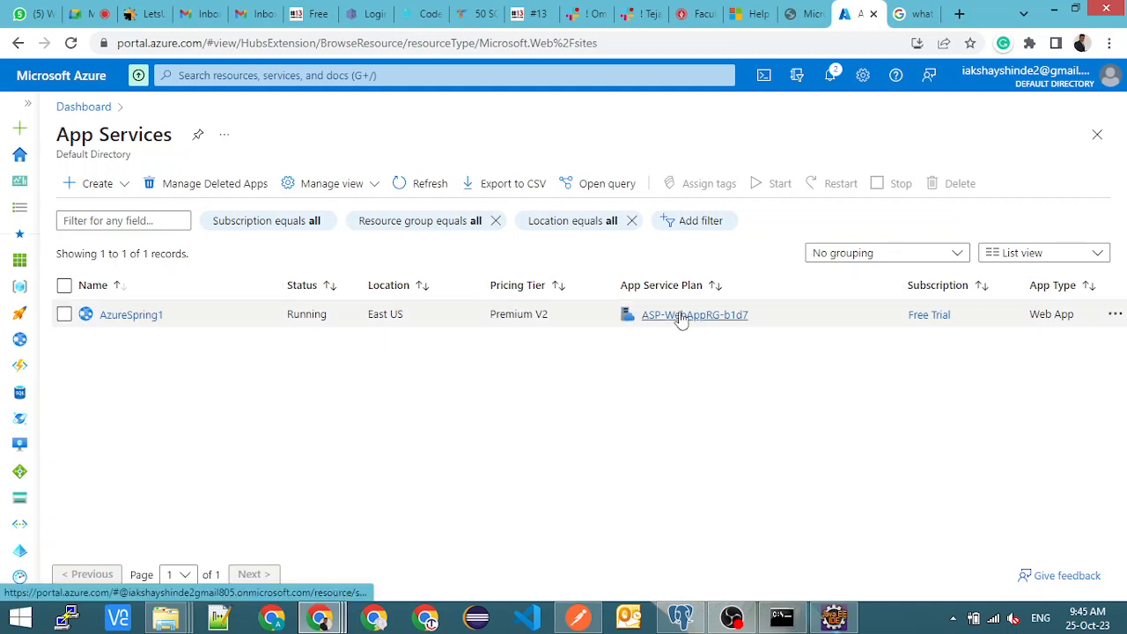
{"action": "left_click", "coordinate": [132, 315]}
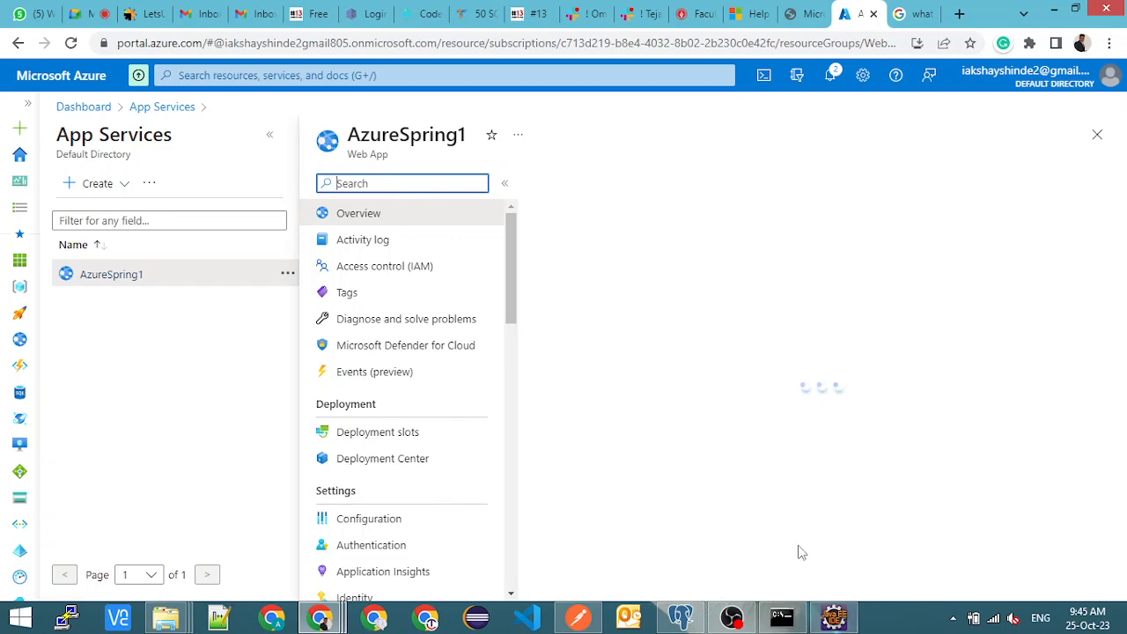
{"action": "left_click", "coordinate": [836, 618]}
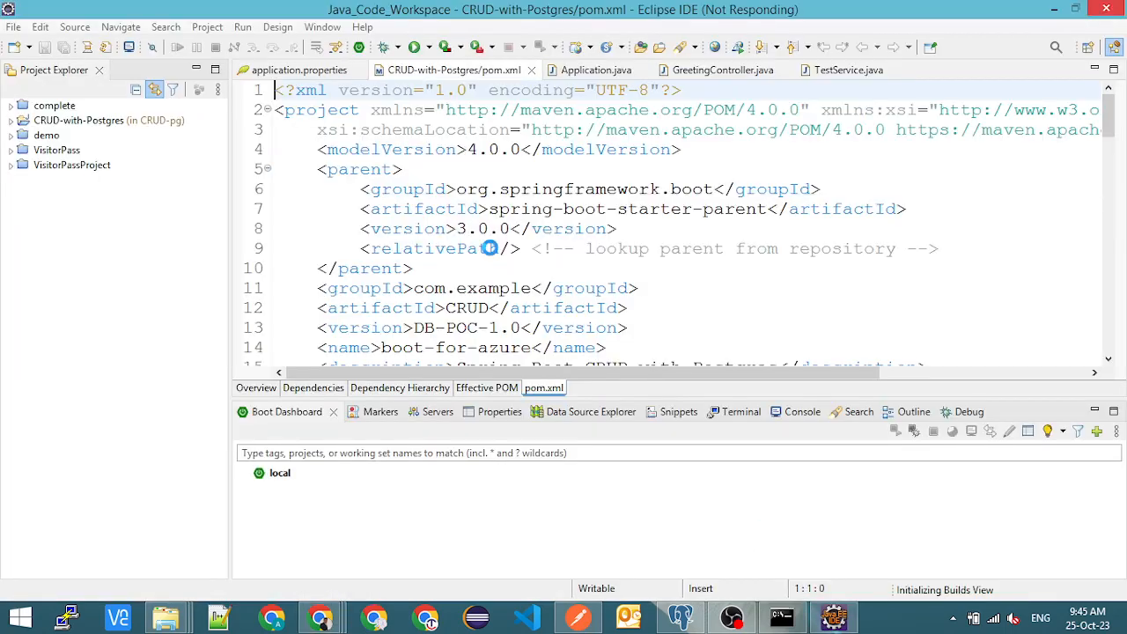
{"action": "left_click", "coordinate": [626, 268]}
{"action": "scroll", "coordinate": [625, 268], "scroll_direction": "down", "scroll_amount": 5}
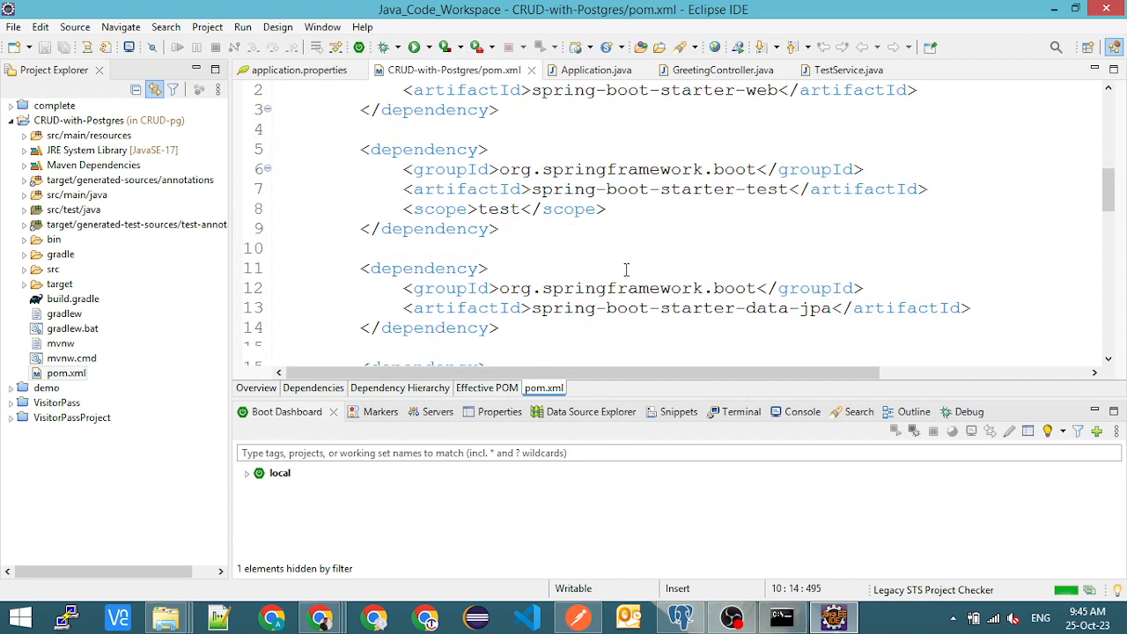
{"action": "scroll", "coordinate": [626, 269], "scroll_direction": "down", "scroll_amount": 13}
{"action": "scroll", "coordinate": [625, 269], "scroll_direction": "down", "scroll_amount": 4}
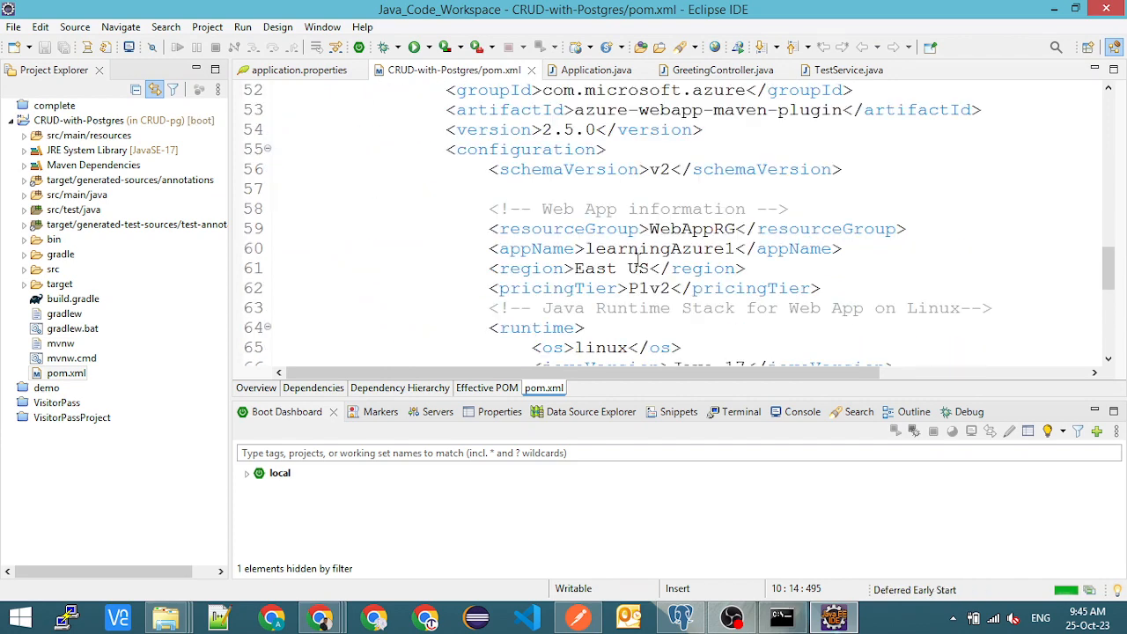
- Check the resourceGroup value in pom.xml against the resource group in the Azure portal's AzureSpring1 overview
{"action": "left_click_drag", "start_coordinate": [671, 229], "coordinate": [730, 228]}
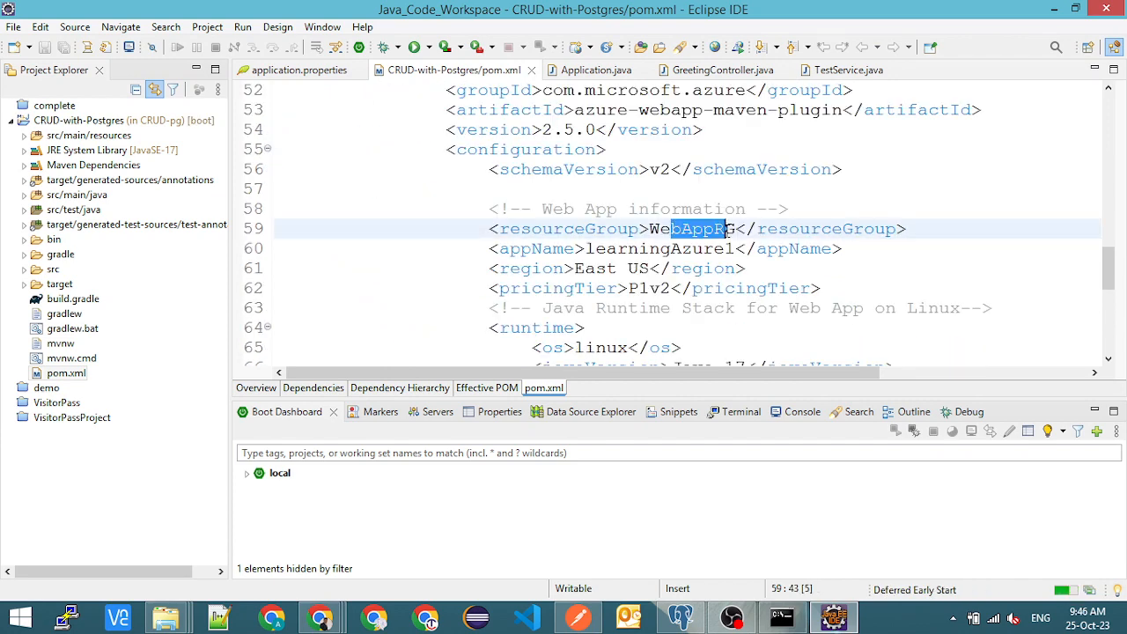
{"action": "key", "text": "alt"}
{"action": "key", "text": "alt+Tab"}
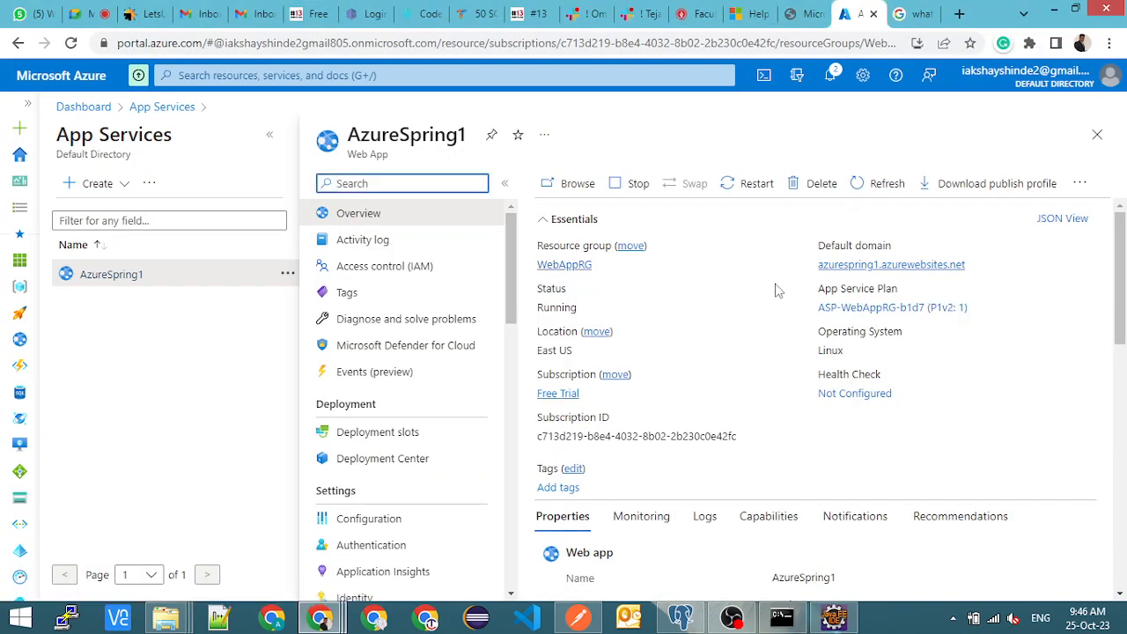
{"action": "key", "text": "alt+Tab"}
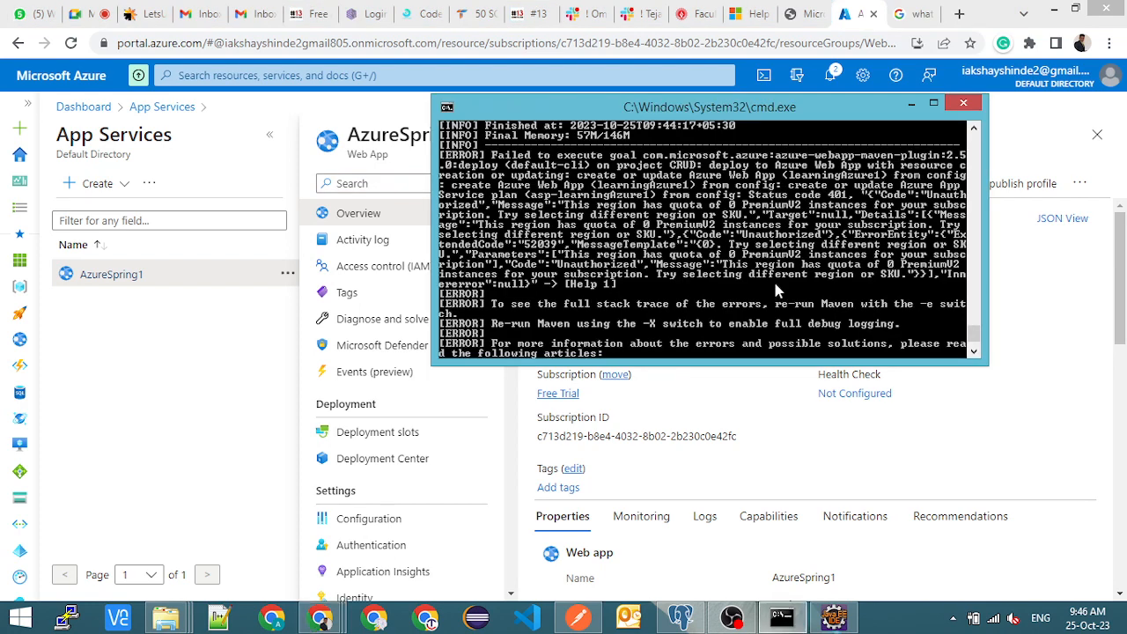
- Copy the web app name from the Azure portal and set appName in Eclipse's pom.xml to AzureSpring1
{"action": "left_click", "coordinate": [834, 616]}
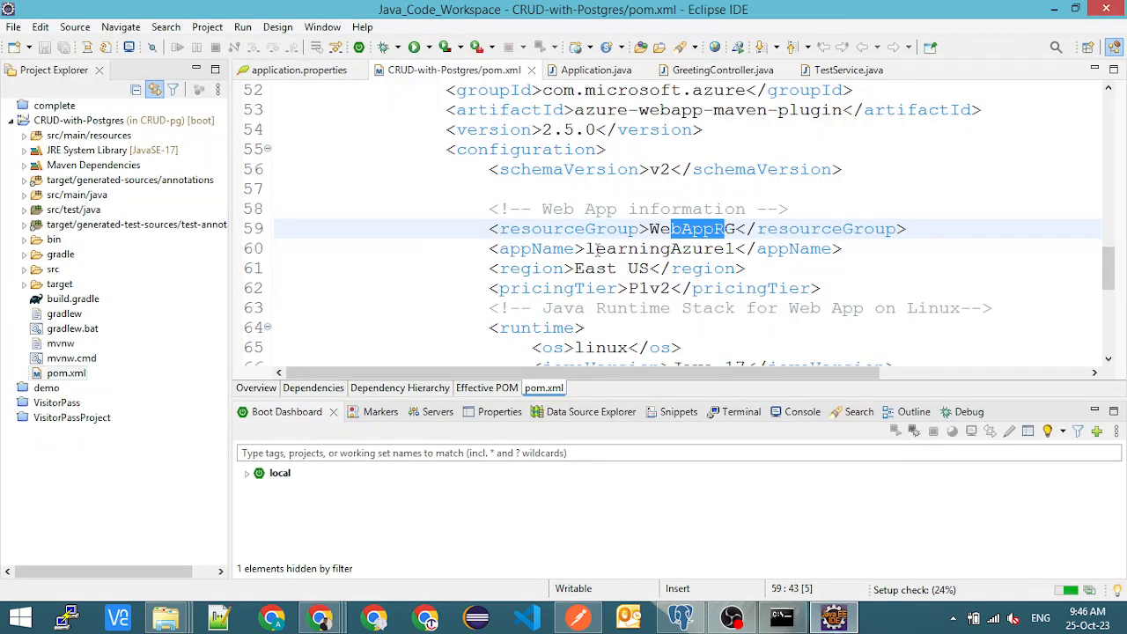
{"action": "left_click_drag", "start_coordinate": [586, 249], "coordinate": [735, 249]}
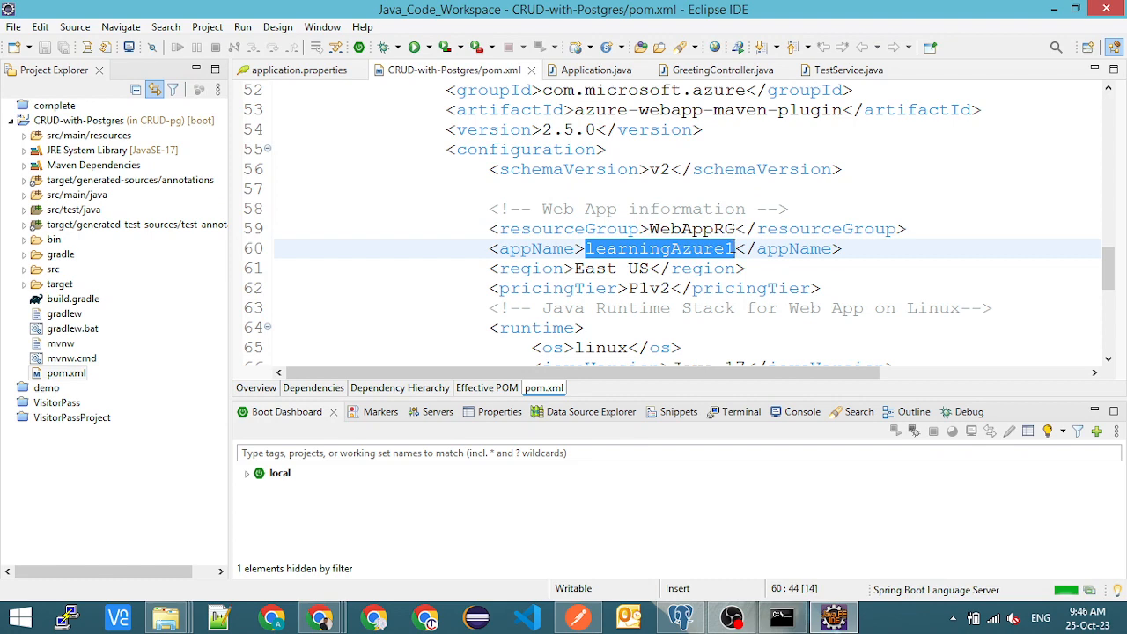
{"action": "key", "text": "alt+Tab"}
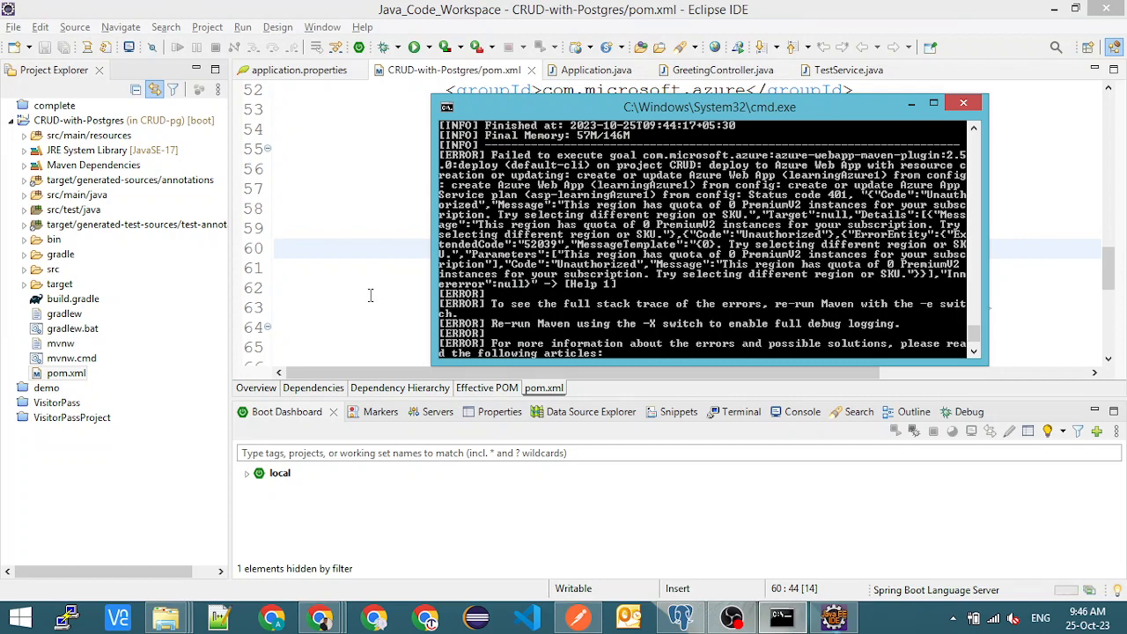
{"action": "key", "text": "alt+Tab"}
{"action": "key", "text": "alt+Tab"}
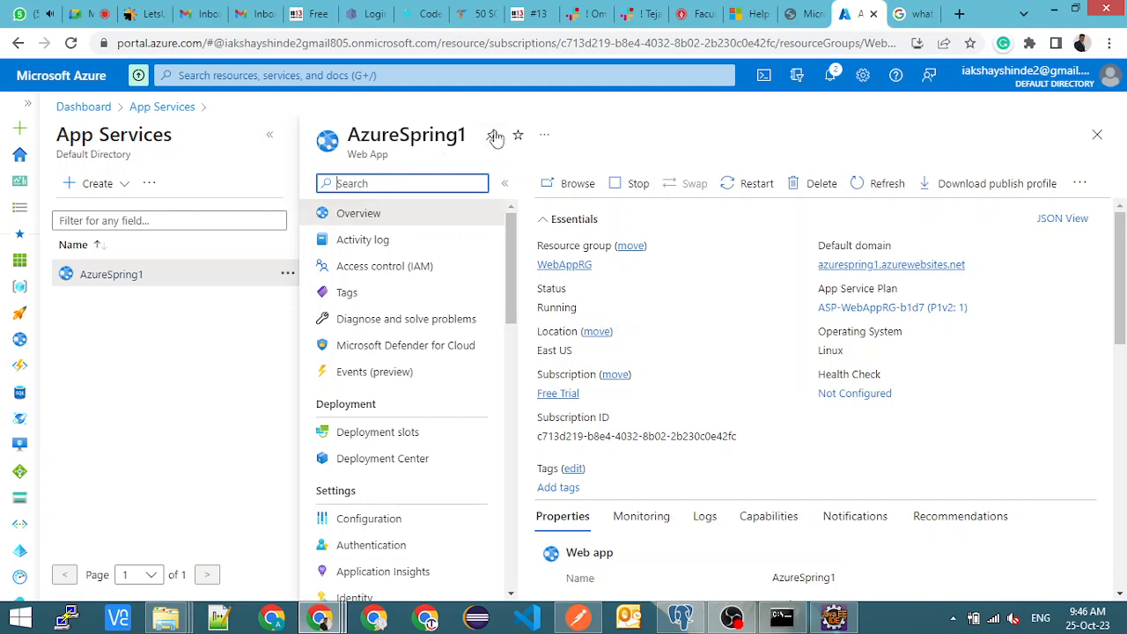
{"action": "left_click", "coordinate": [471, 140]}
{"action": "left_click_drag", "start_coordinate": [471, 140], "coordinate": [351, 134]}
{"action": "key", "text": "ctrl+c"}
{"action": "key", "text": "alt+Tab"}
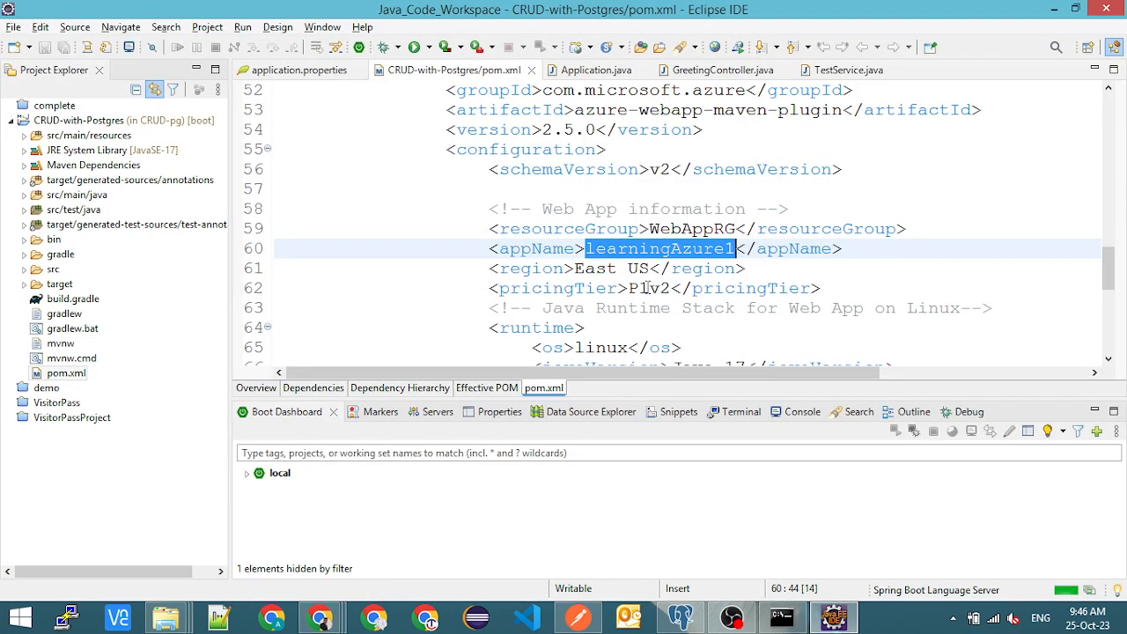
{"action": "left_click", "coordinate": [596, 249]}
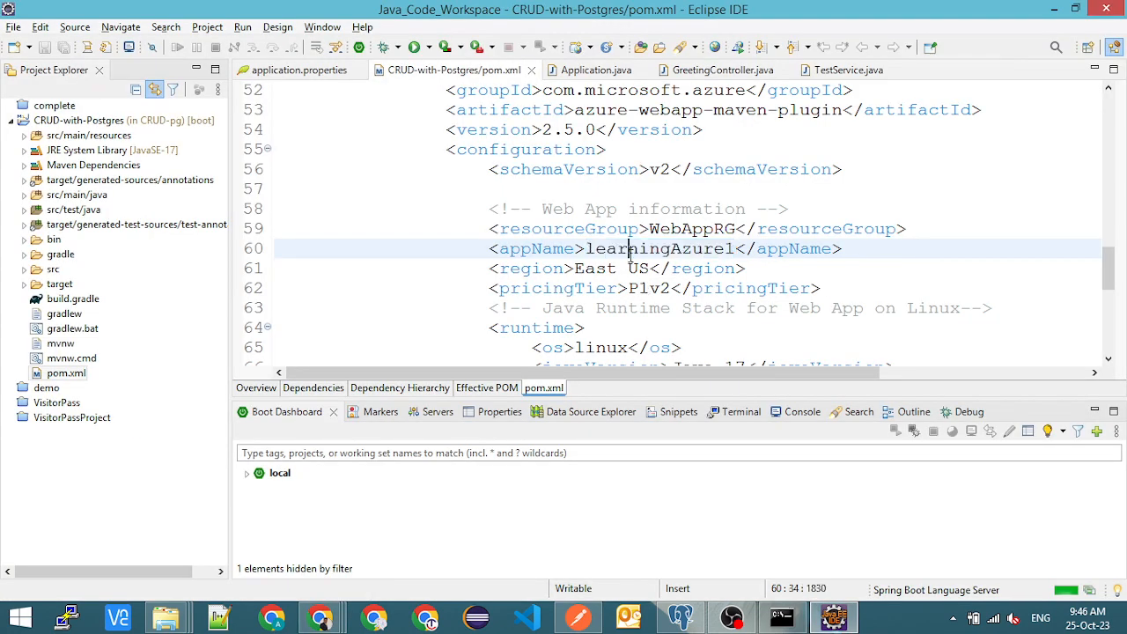
{"action": "left_click_drag", "start_coordinate": [585, 249], "coordinate": [739, 248]}
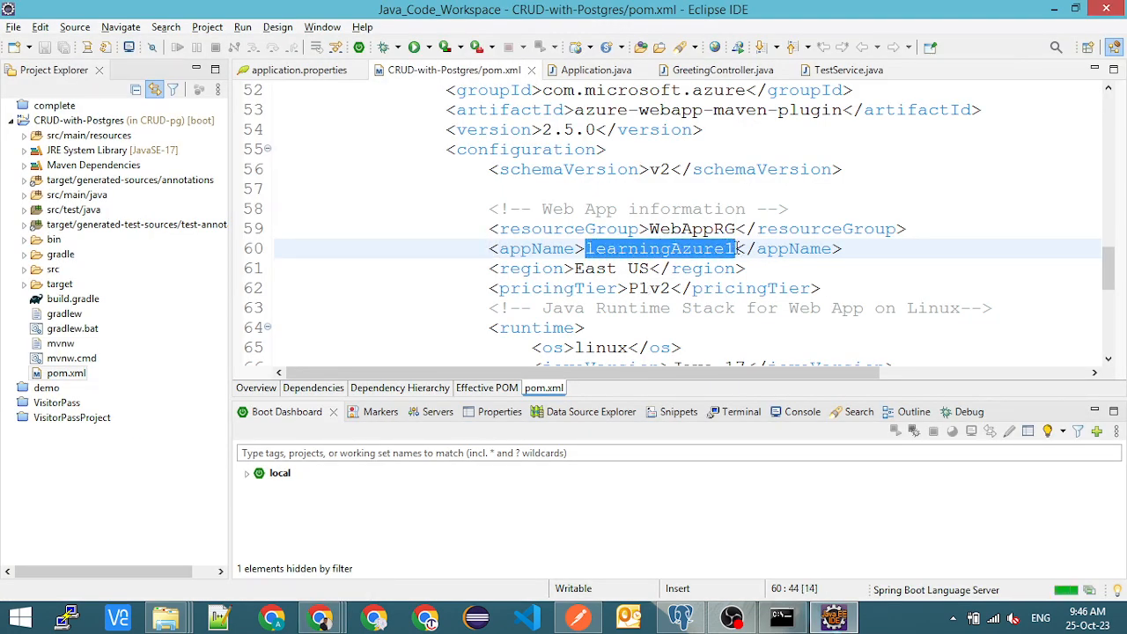
{"action": "key", "text": "ctrl+v"}
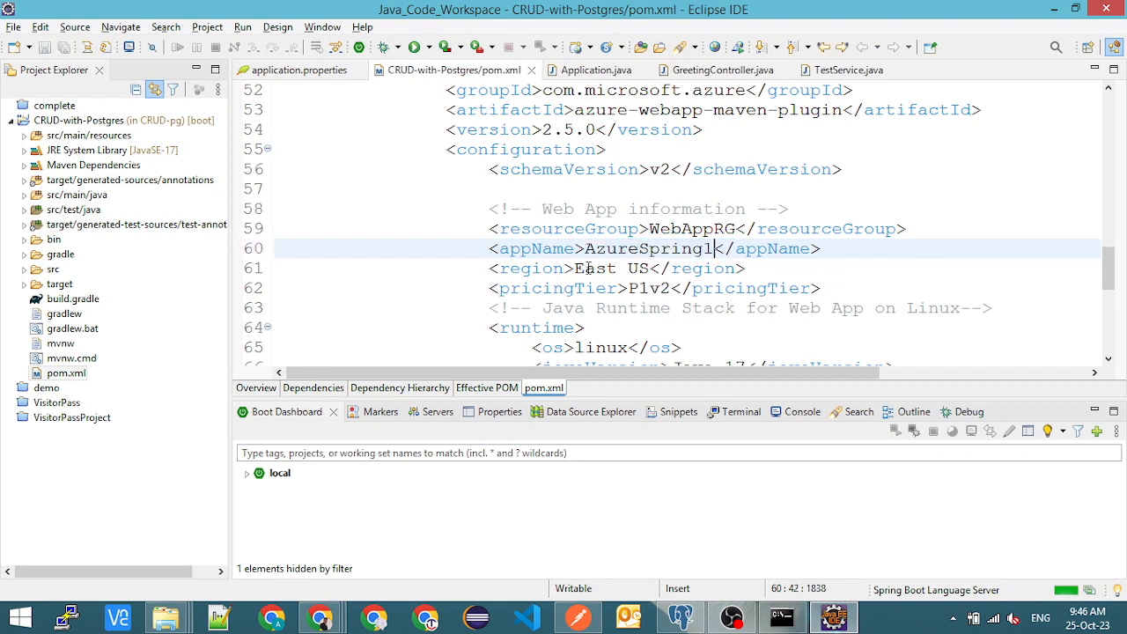
- Compare the region and pricingTier values in pom.xml with AzureSpring1's overview and the App Services list in the Azure portal
{"action": "key", "text": "alt+Tab"}
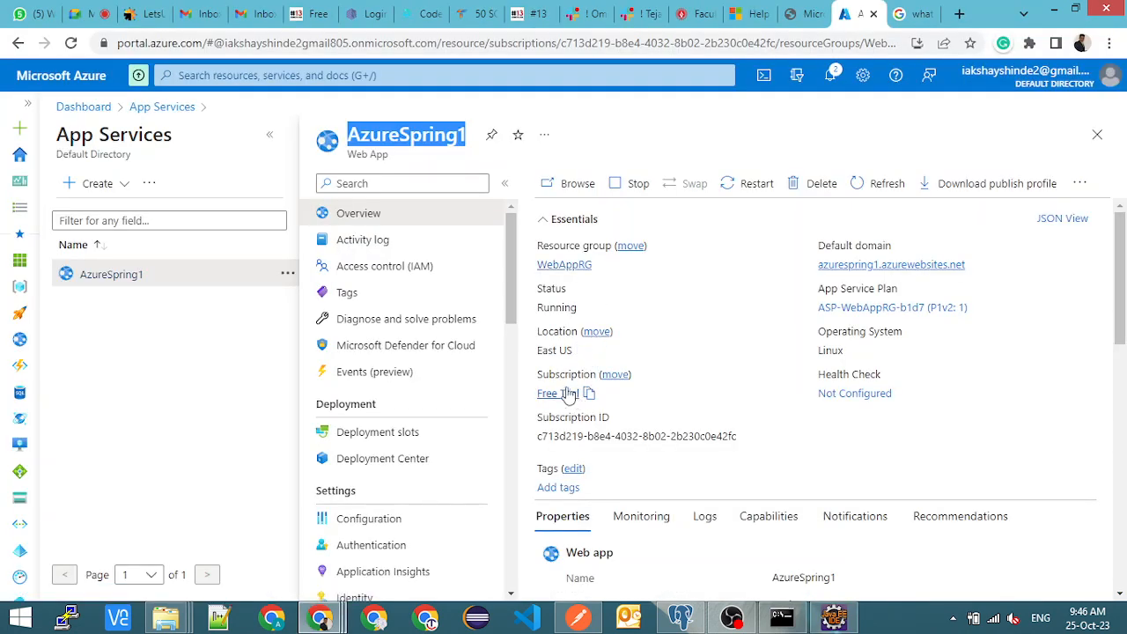
{"action": "key", "text": "alt"}
{"action": "key", "text": "alt+Tab"}
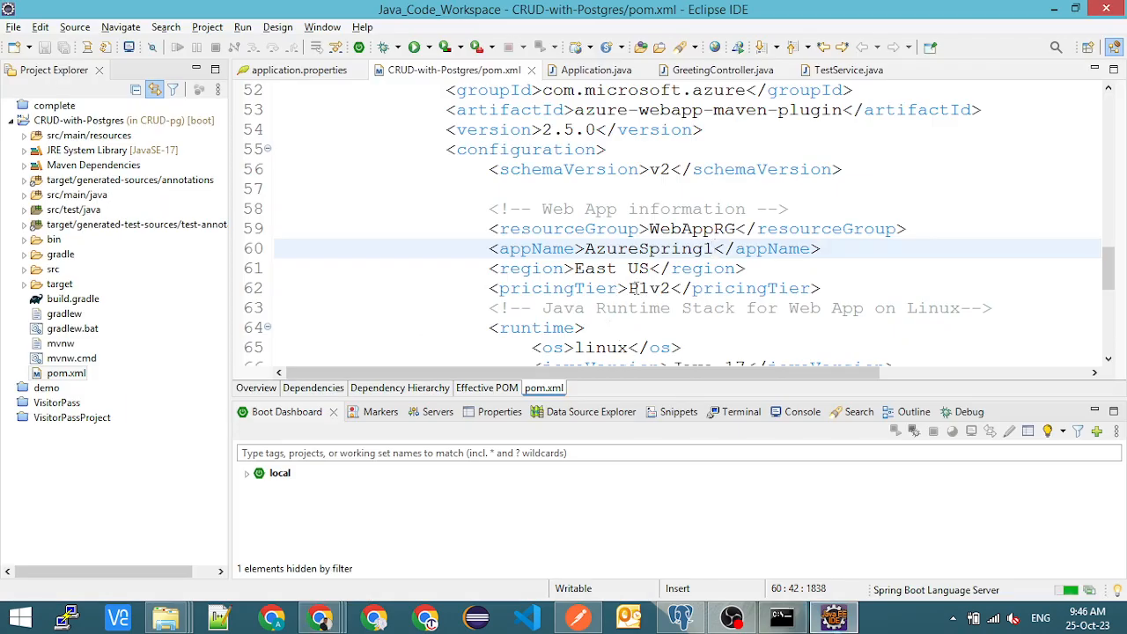
{"action": "key", "text": "alt+Tab"}
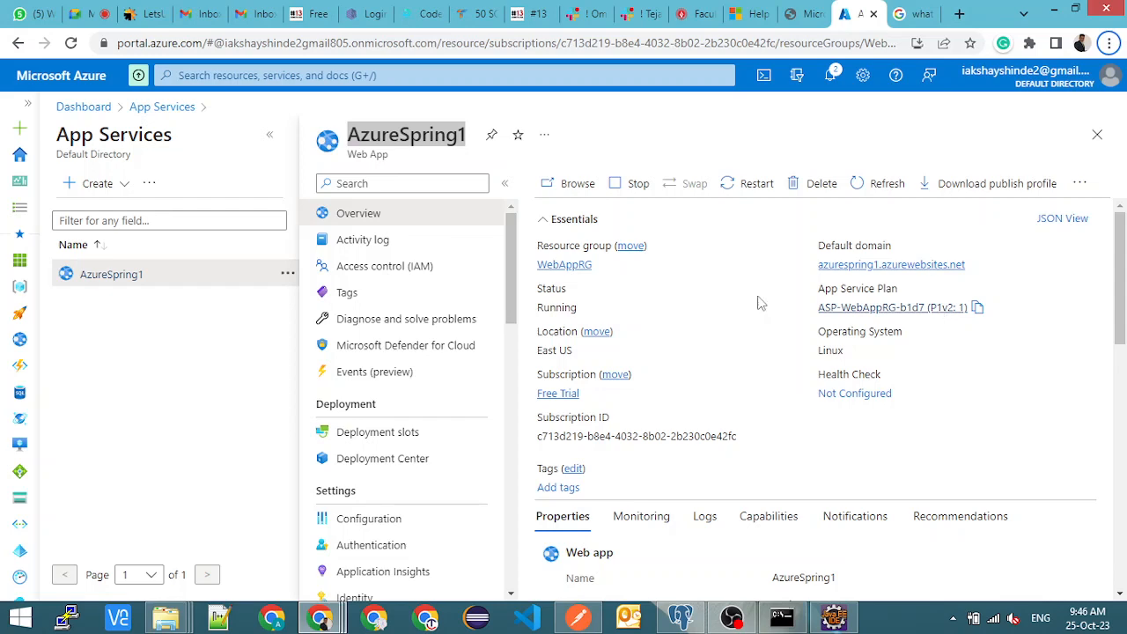
{"action": "left_click", "coordinate": [270, 135]}
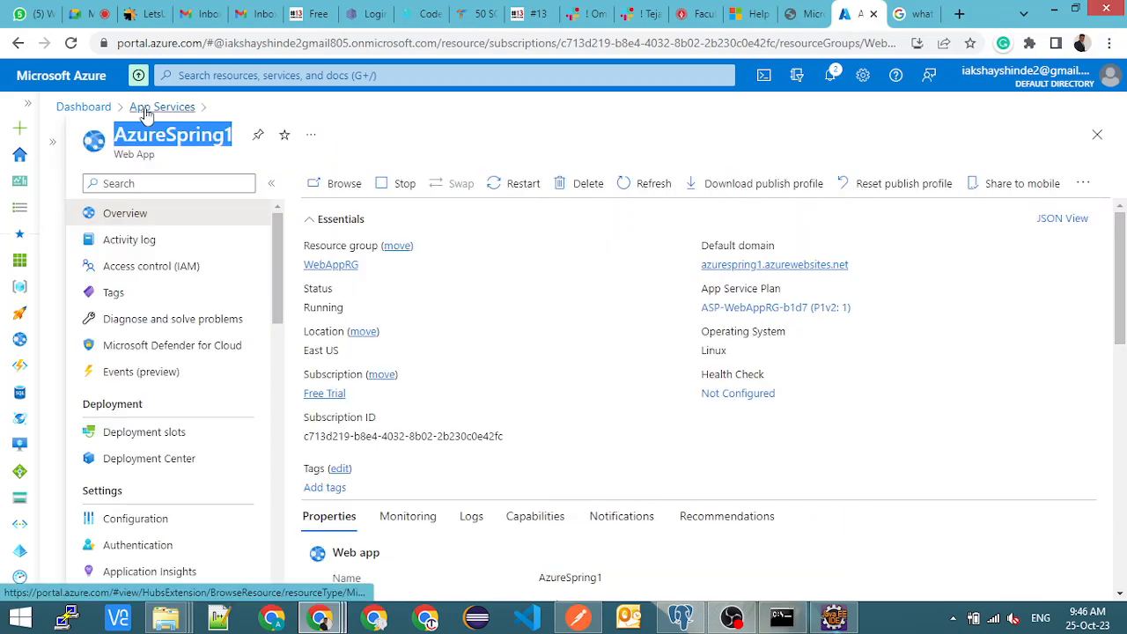
{"action": "left_click", "coordinate": [160, 107]}
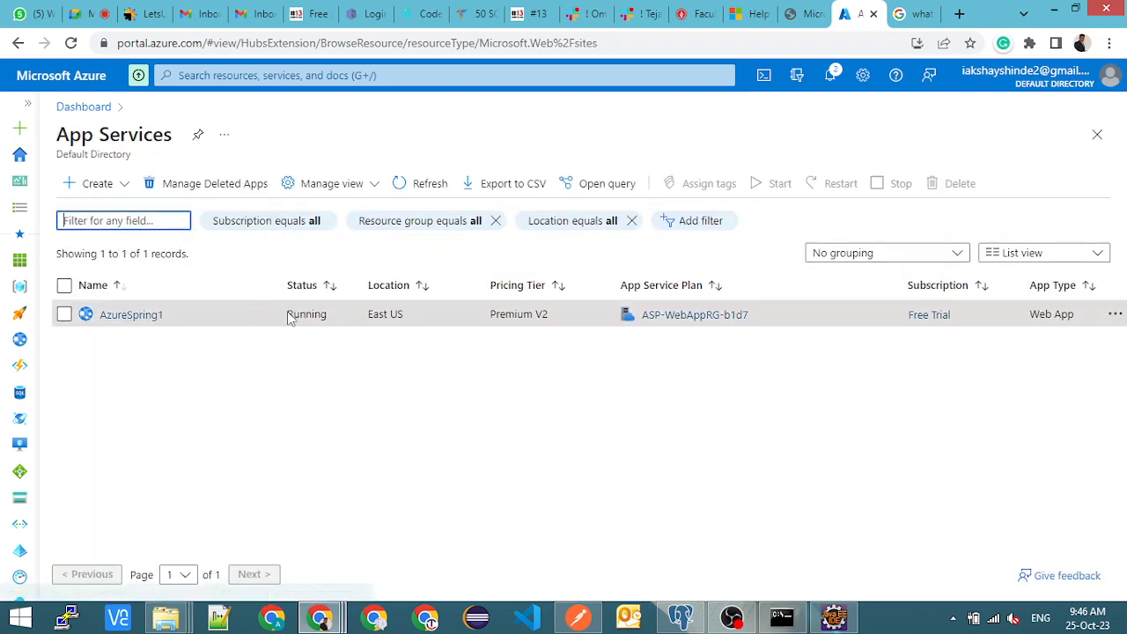
- Try to redeploy from the command prompt with mvnw azure-webapp:deploy, authenticating with the signed-in Microsoft account, and return to the command prompt
{"action": "key", "text": "alt+Tab"}
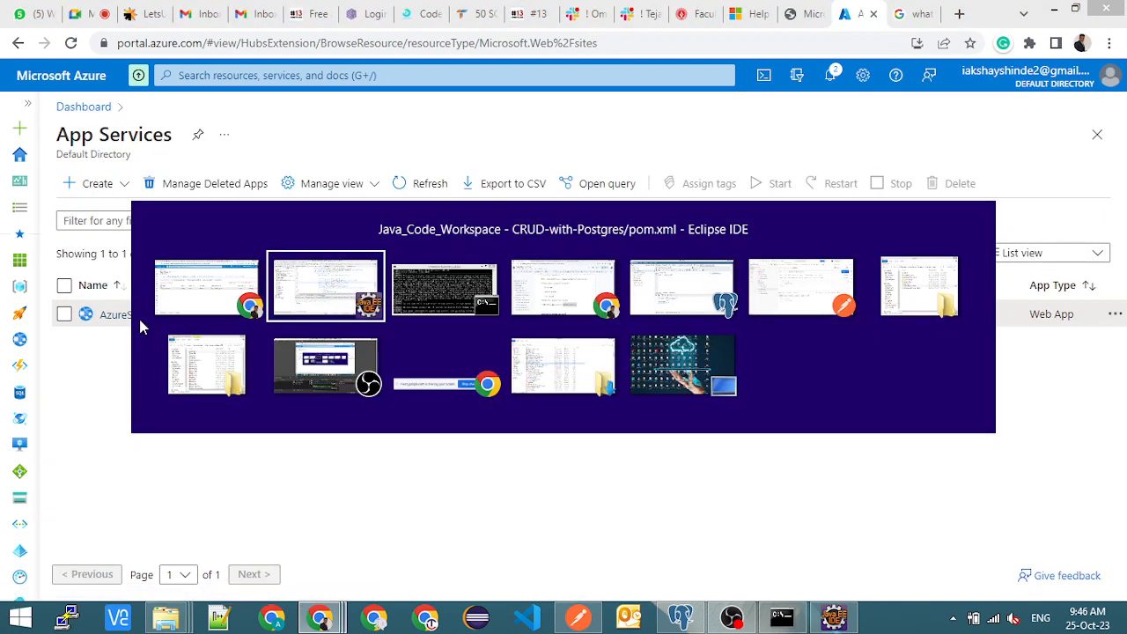
{"action": "scroll", "coordinate": [589, 288], "scroll_direction": "down", "scroll_amount": 2}
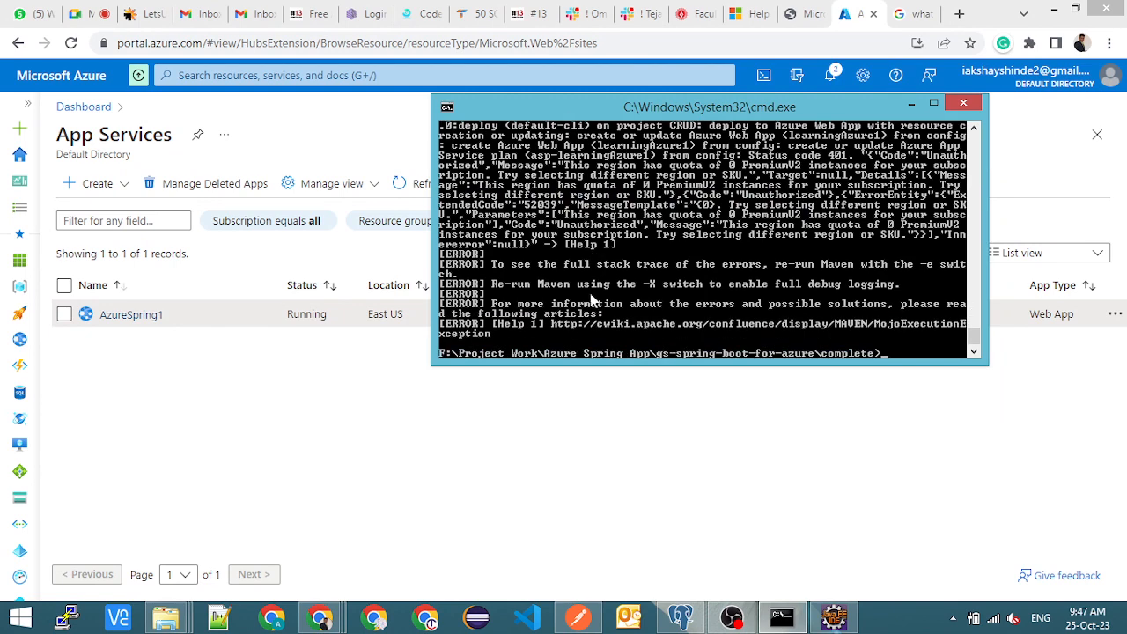
{"action": "key", "text": "Up"}
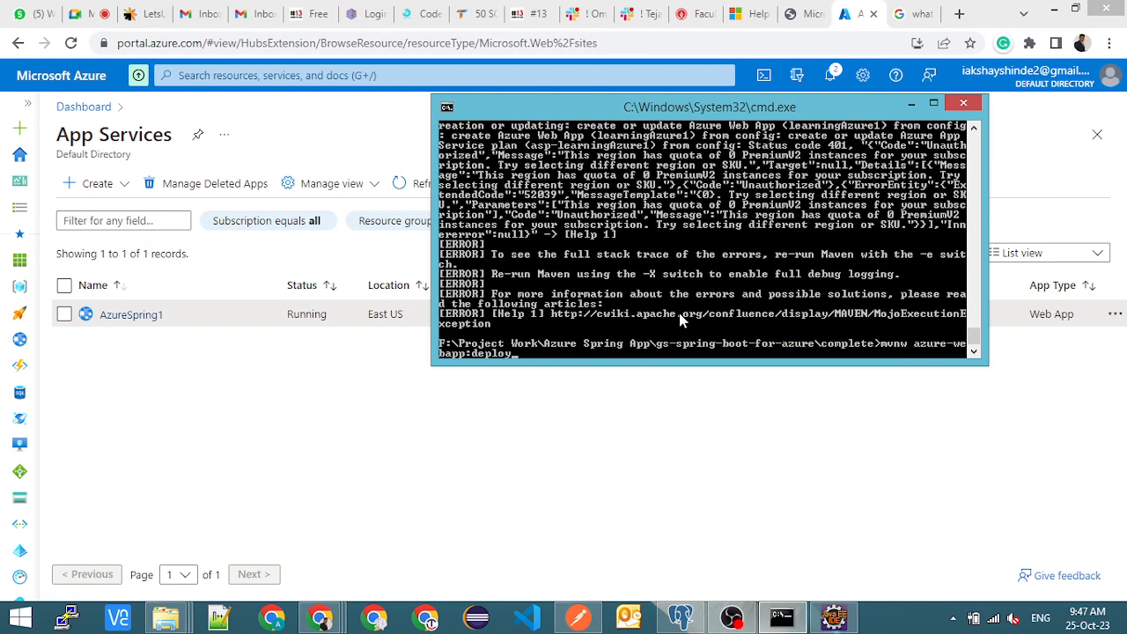
{"action": "key", "text": "Return"}
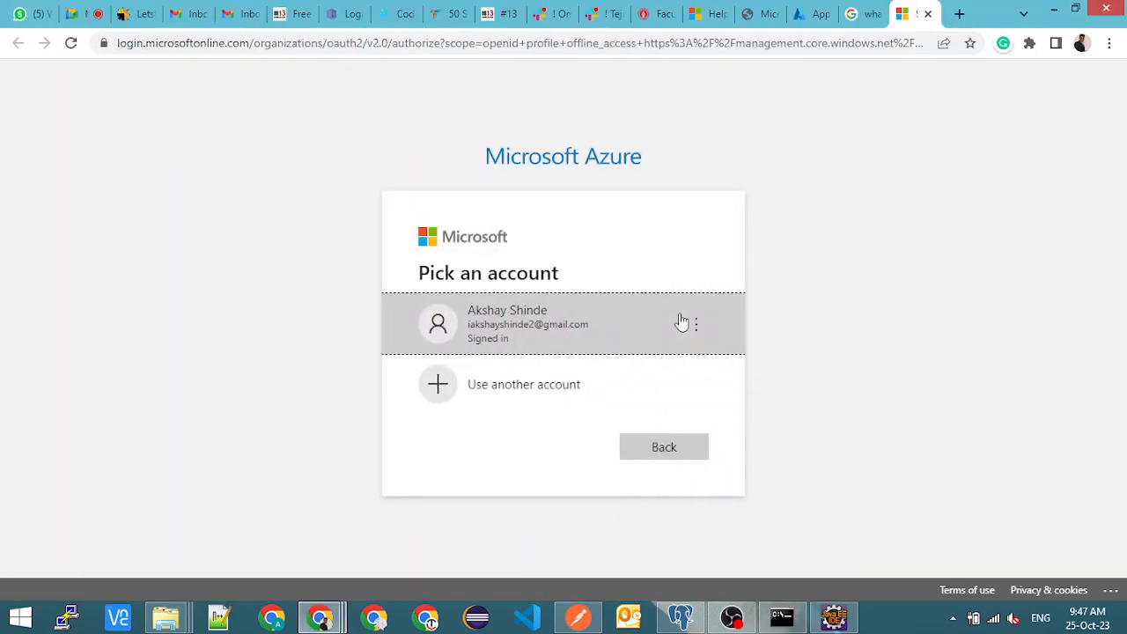
{"action": "left_click", "coordinate": [560, 338]}
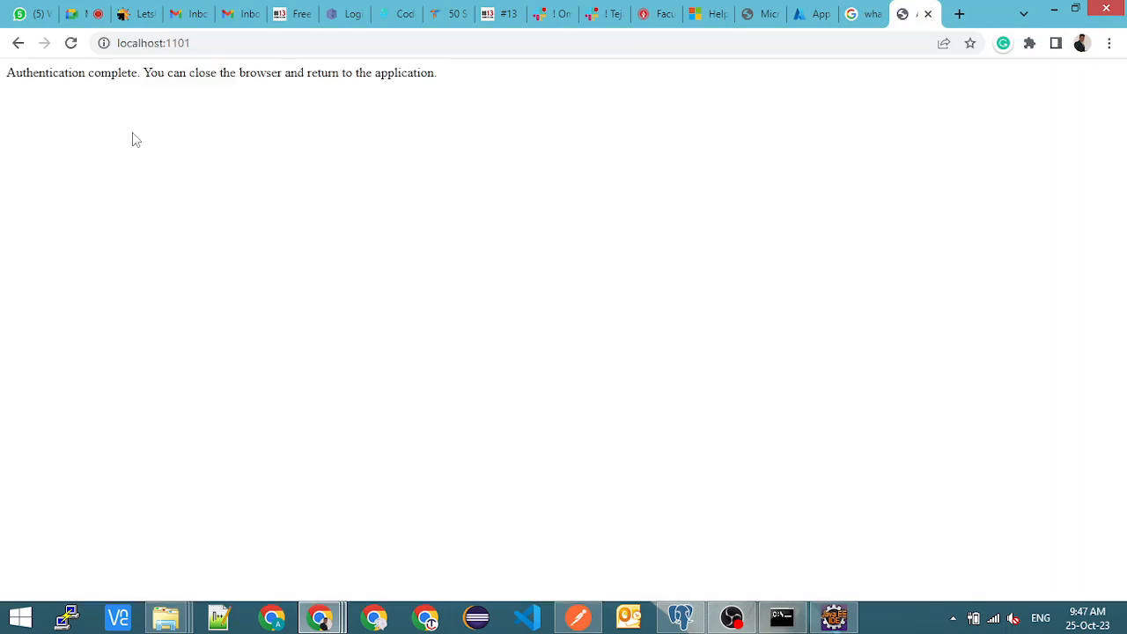
{"action": "key", "text": "alt+Tab"}
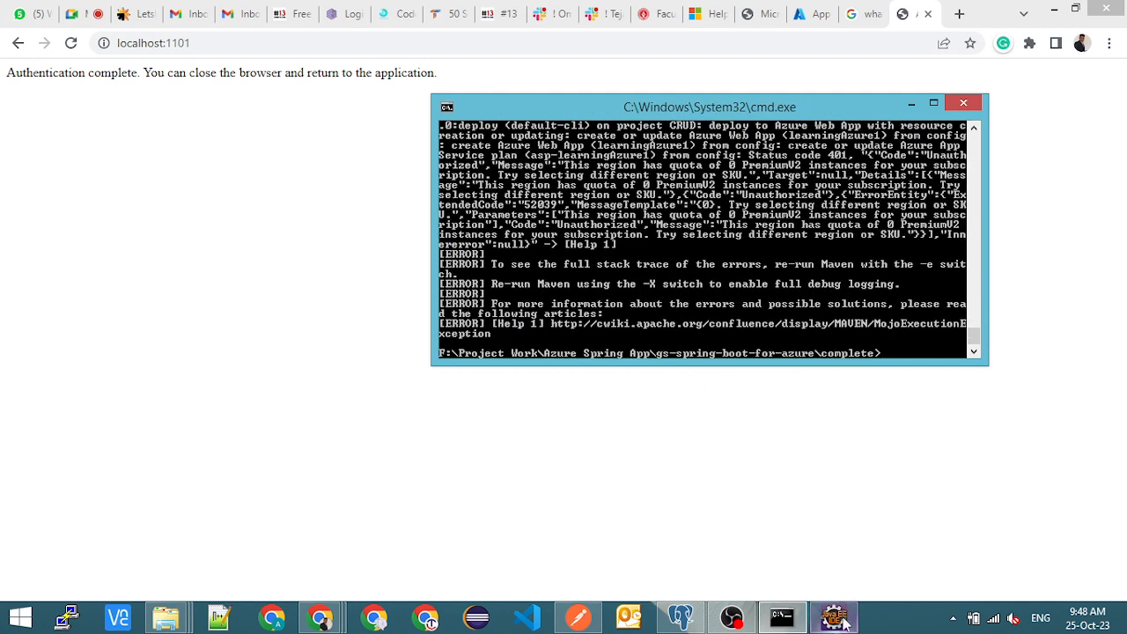
- Check appName in Eclipse's pom.xml, and switch to editing the complete folder's pom.xml in Notepad++, closing Eclipse
{"action": "left_click", "coordinate": [824, 535]}
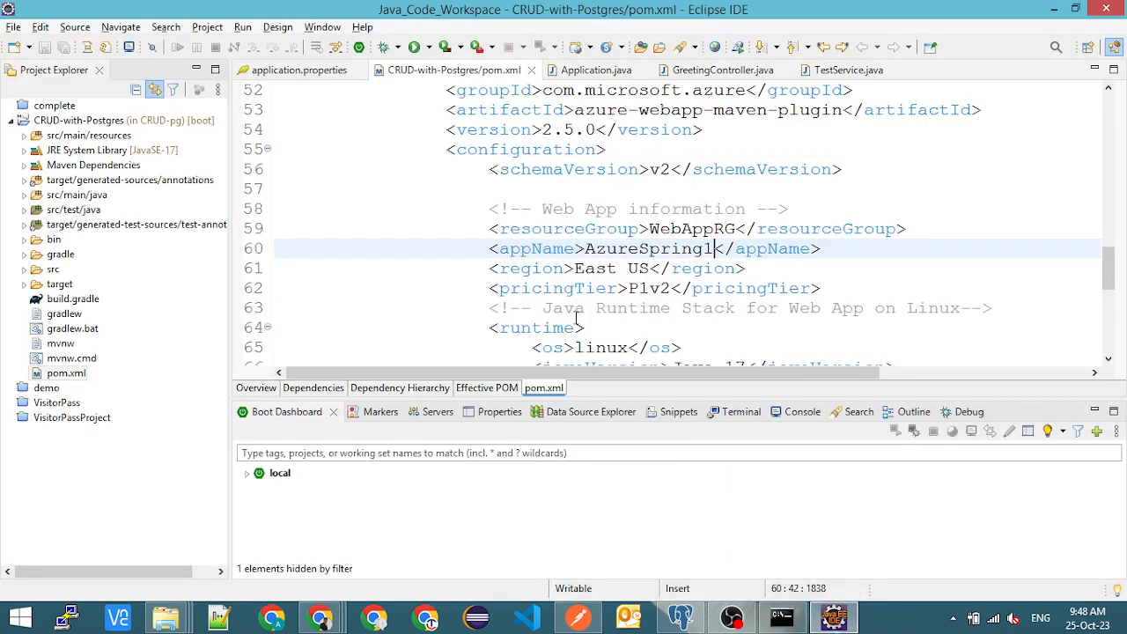
{"action": "double_click", "coordinate": [653, 252]}
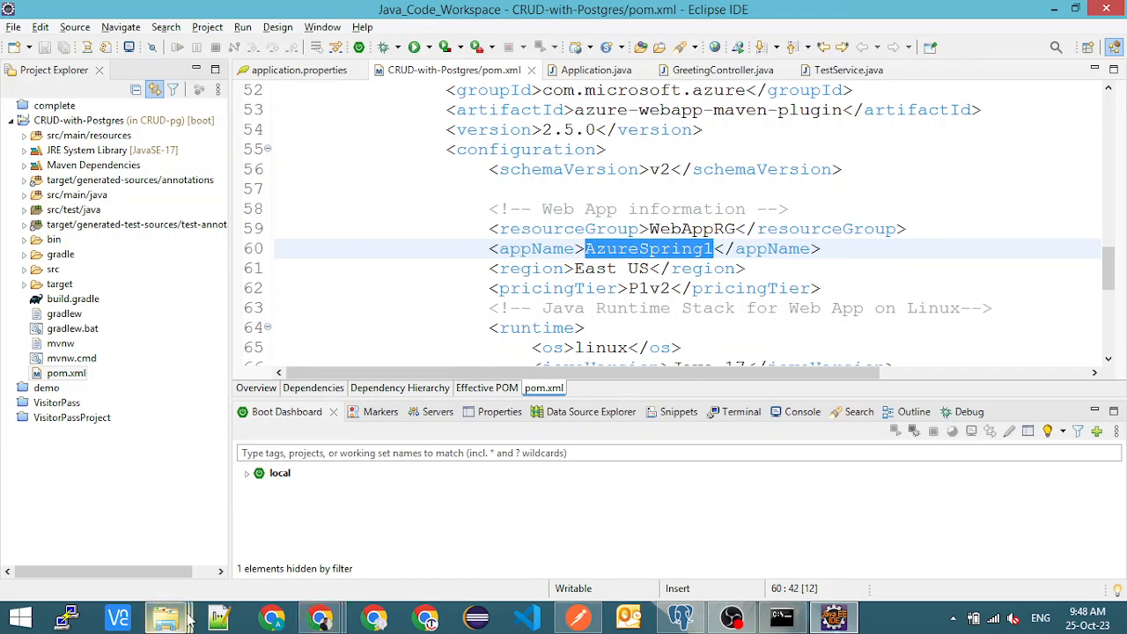
{"action": "mouse_move", "coordinate": [186, 619]}
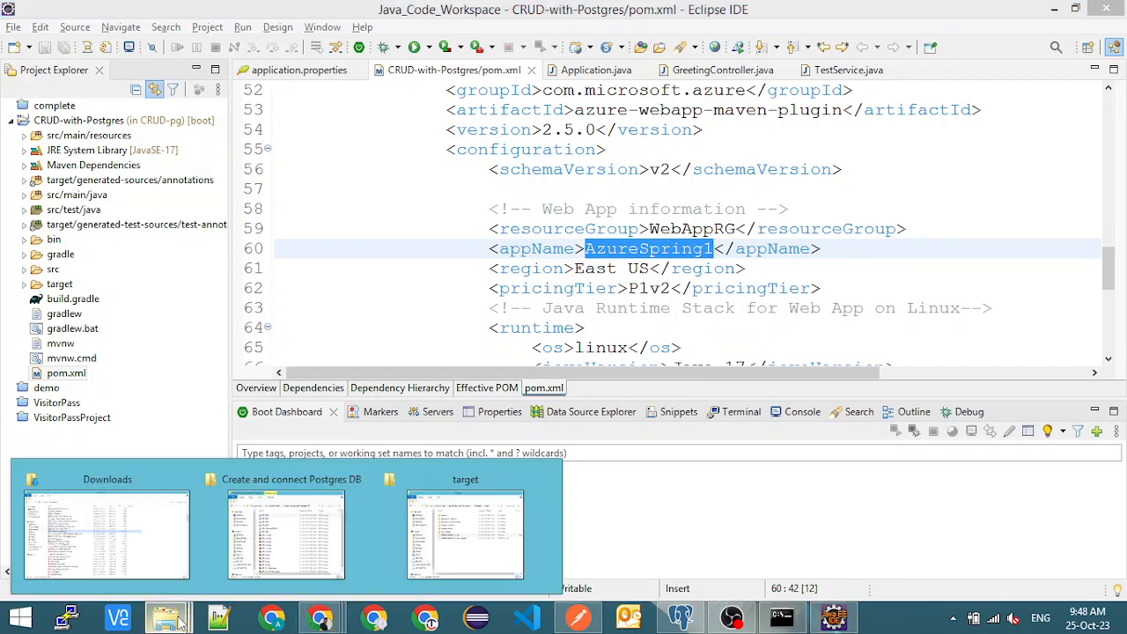
{"action": "left_click", "coordinate": [465, 533]}
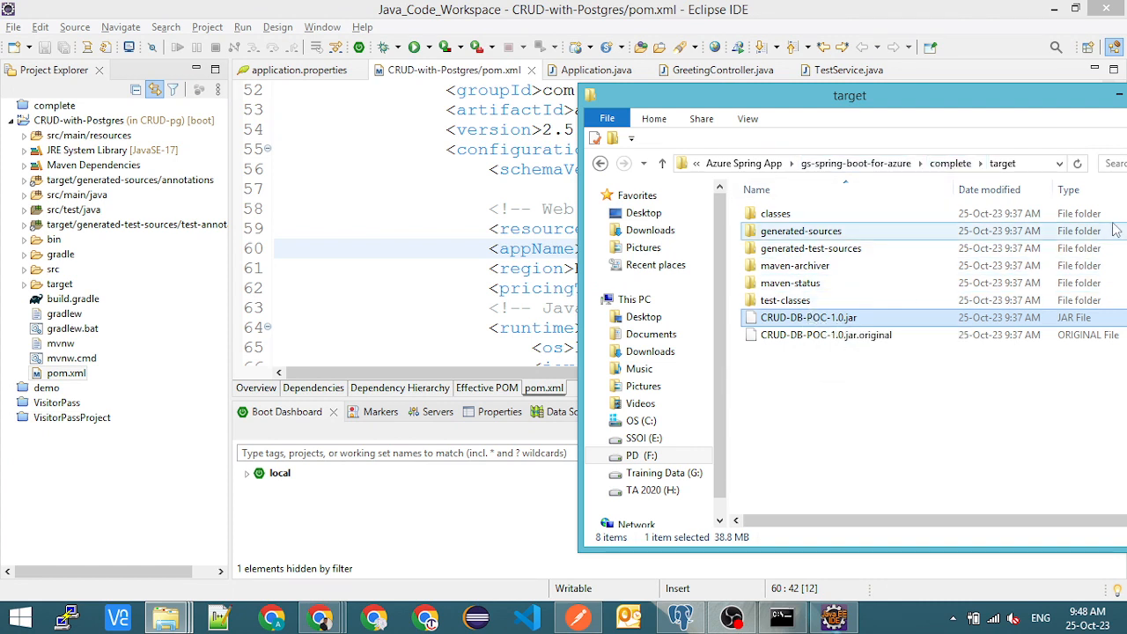
{"action": "left_click", "coordinate": [950, 163]}
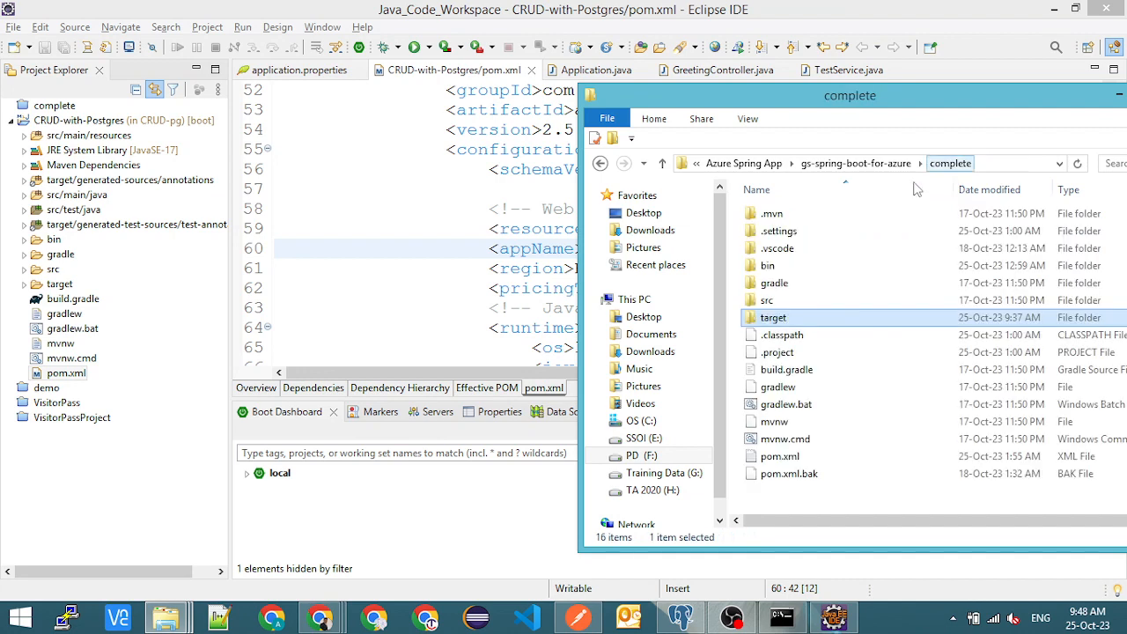
{"action": "left_click", "coordinate": [808, 456]}
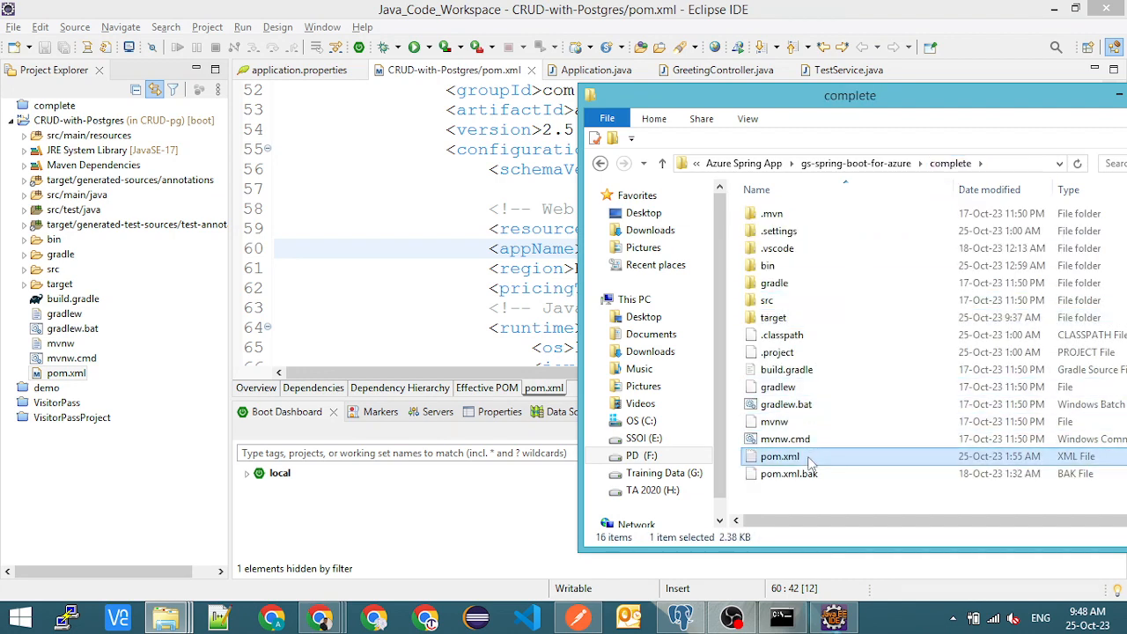
{"action": "right_click", "coordinate": [808, 458]}
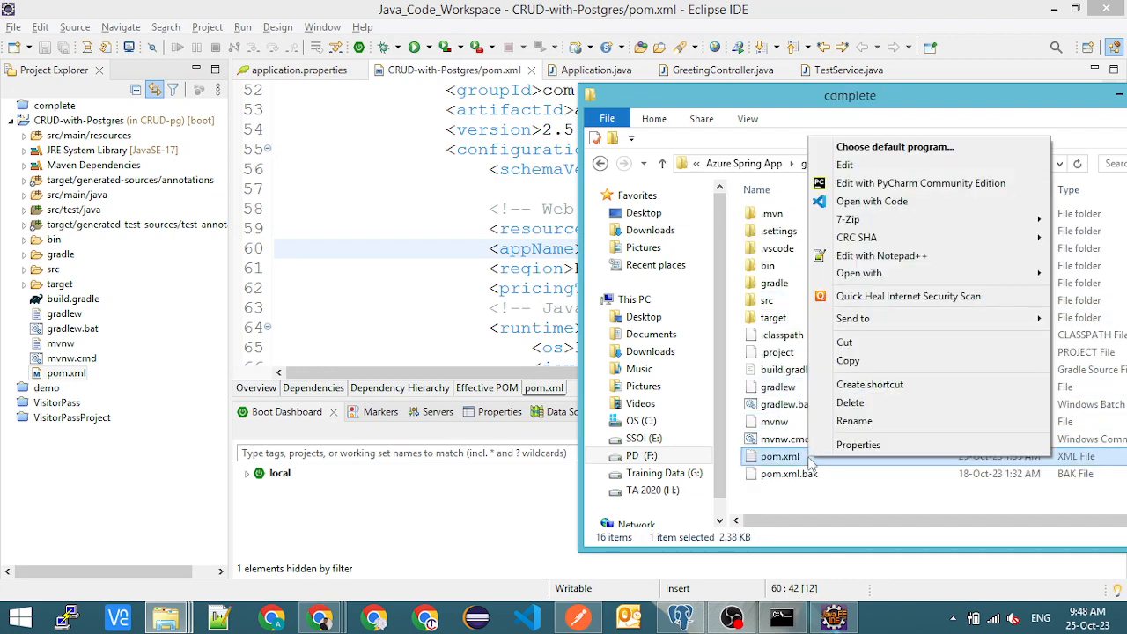
{"action": "left_click", "coordinate": [858, 254]}
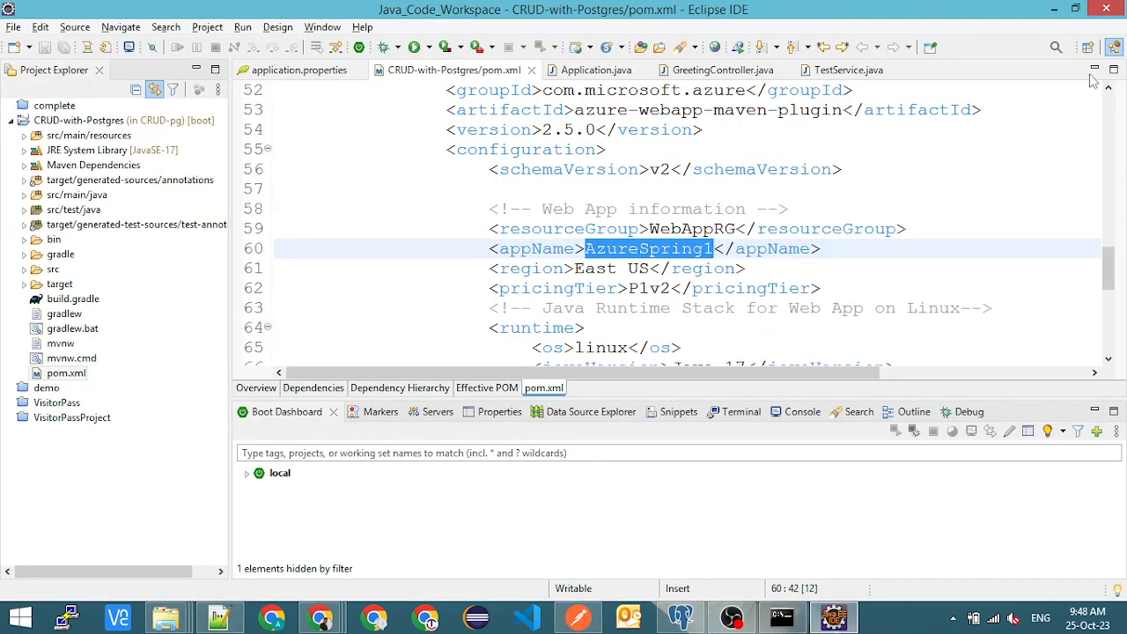
{"action": "left_click", "coordinate": [1105, 8]}
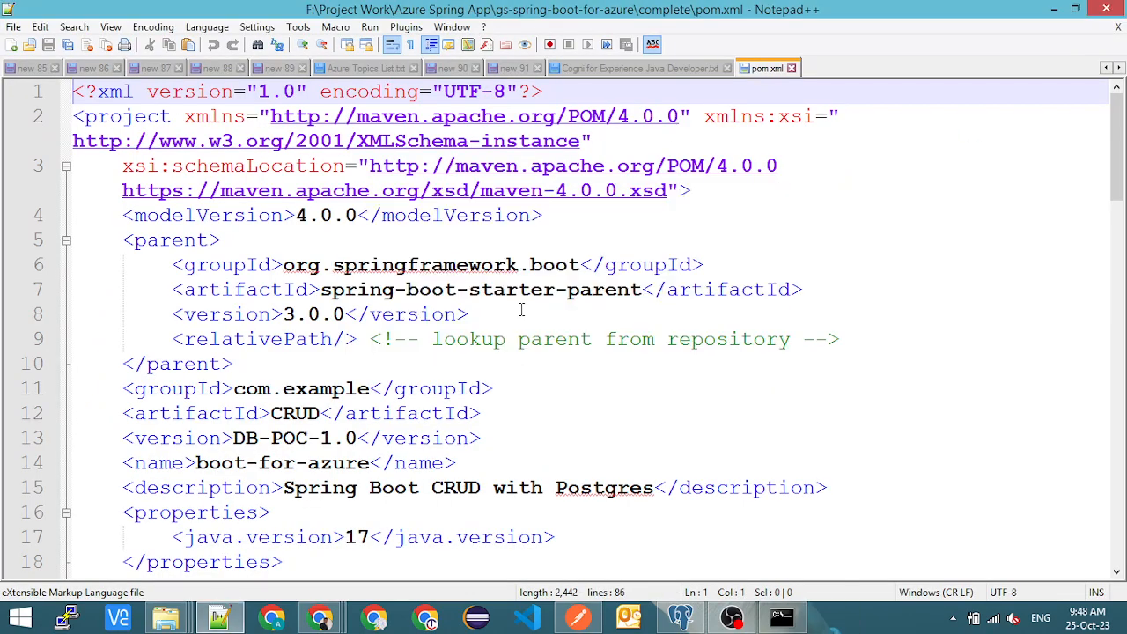
- Copy the web app name from App Services in the Azure portal, set appName in Notepad++'s pom.xml to AzureSpring1 and save the file
{"action": "scroll", "coordinate": [521, 310], "scroll_direction": "down", "scroll_amount": 16}
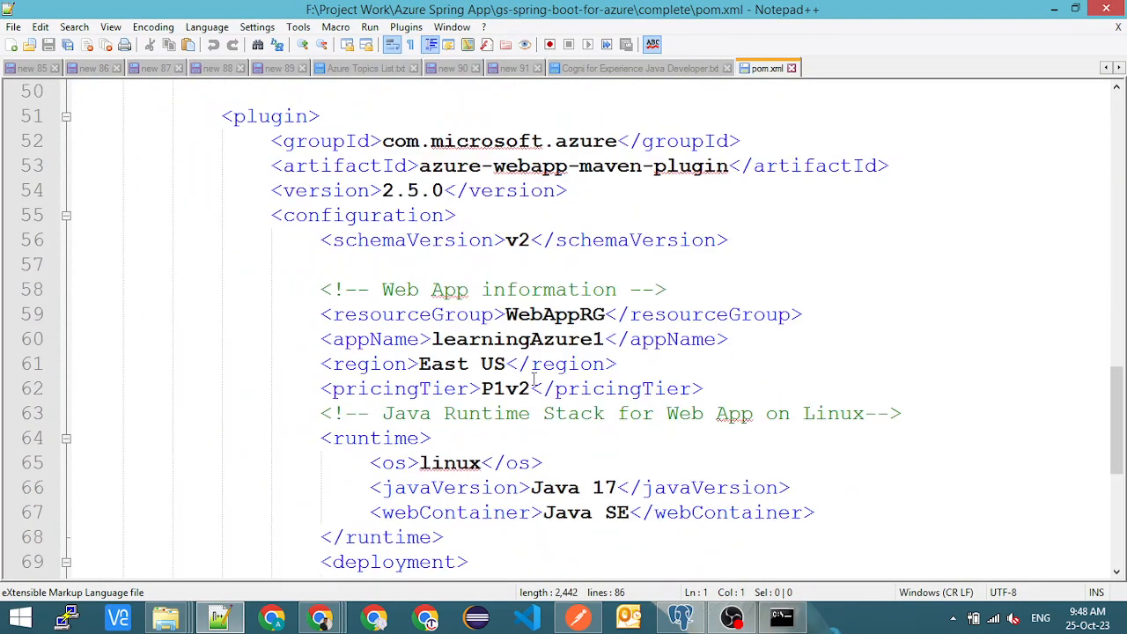
{"action": "double_click", "coordinate": [554, 340]}
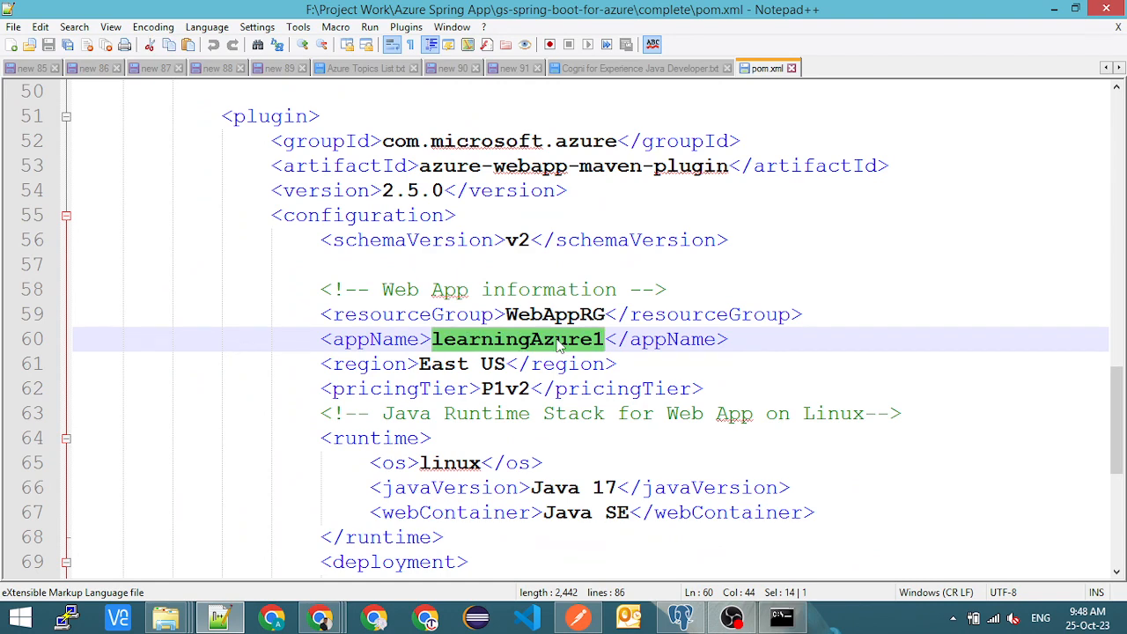
{"action": "key", "text": "alt+Tab"}
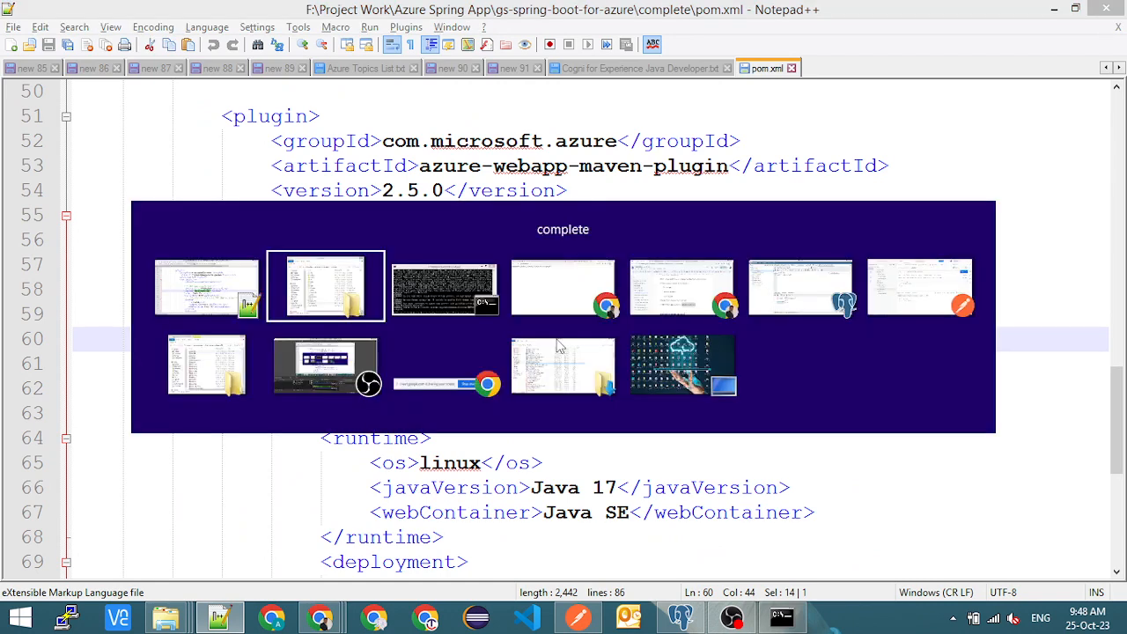
{"action": "key", "text": "alt+Tab"}
{"action": "key", "text": "alt+Tab"}
{"action": "key", "text": "alt+Tab"}
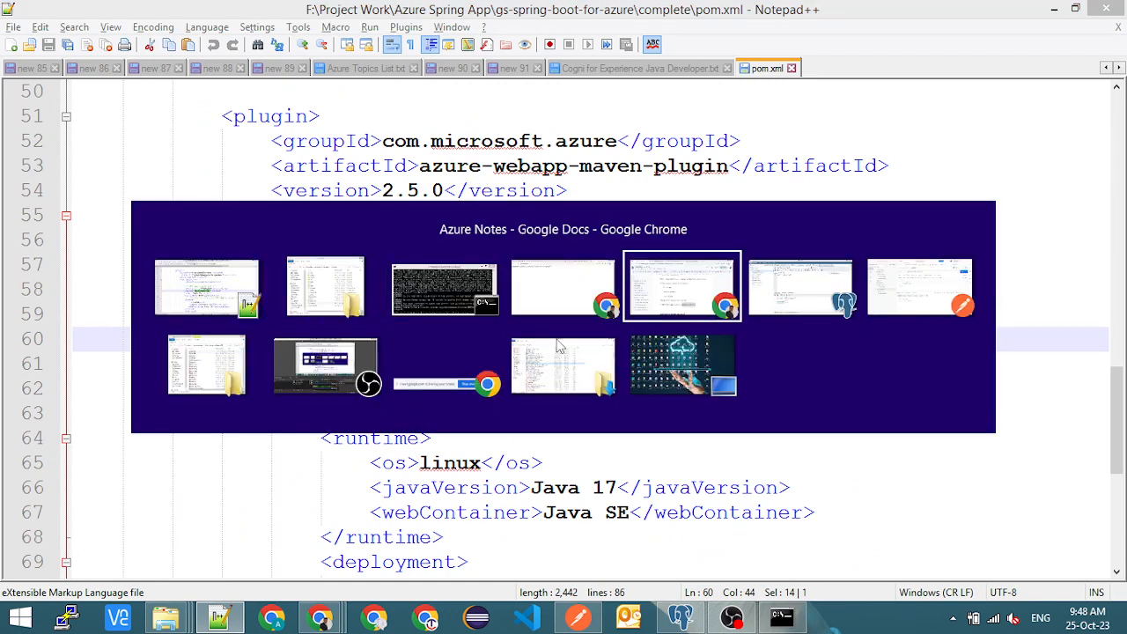
{"action": "key", "text": "alt+Tab"}
{"action": "key", "text": "alt+Tab"}
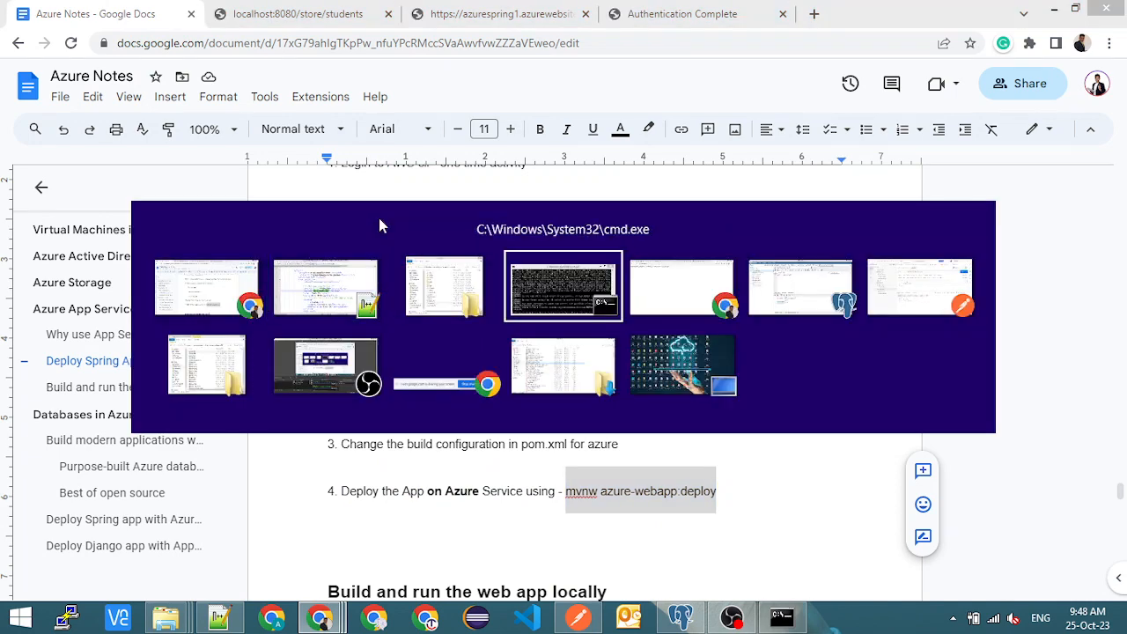
{"action": "key", "text": "alt+Tab"}
{"action": "left_click", "coordinate": [812, 7]}
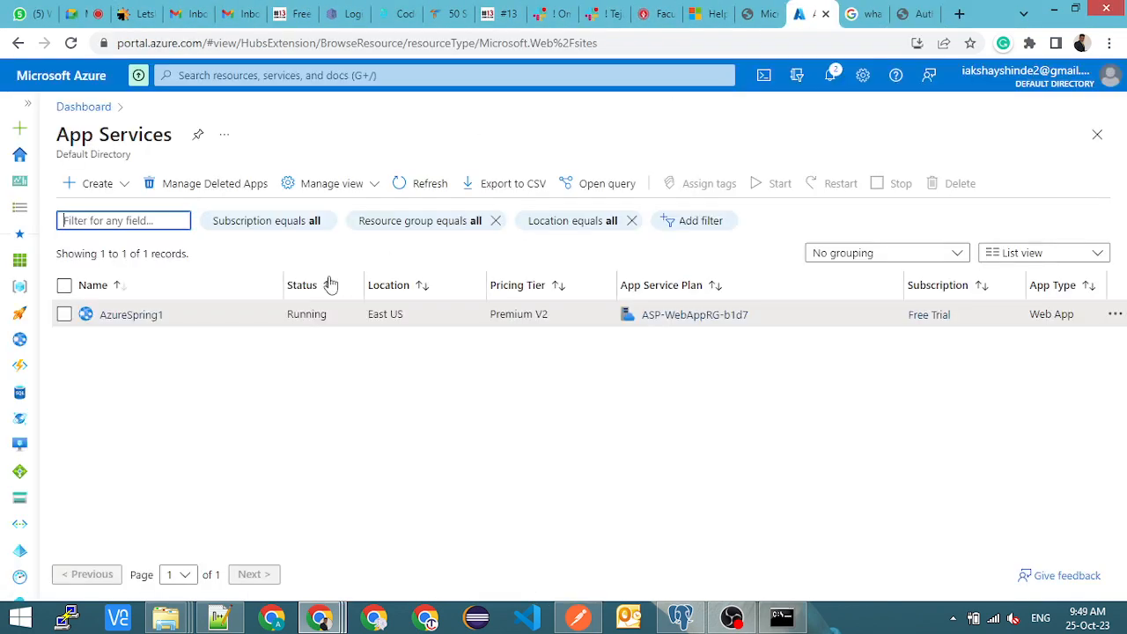
{"action": "left_click_drag", "start_coordinate": [197, 317], "coordinate": [101, 322]}
{"action": "key", "text": "ctrl+c"}
{"action": "key", "text": "alt+Tab"}
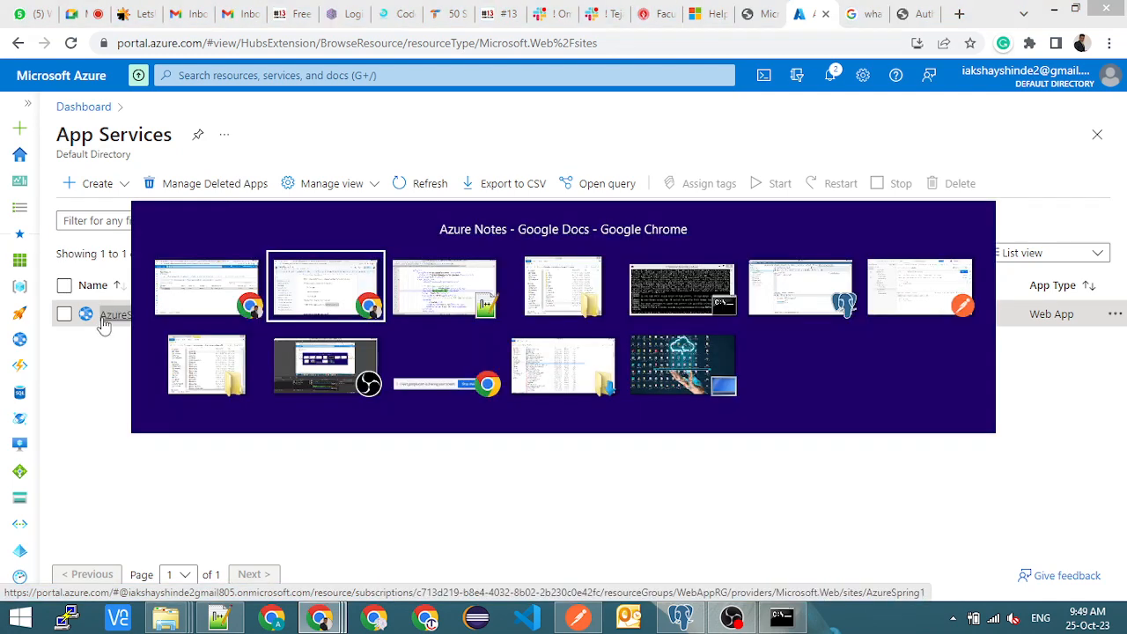
{"action": "key", "text": "alt+Tab"}
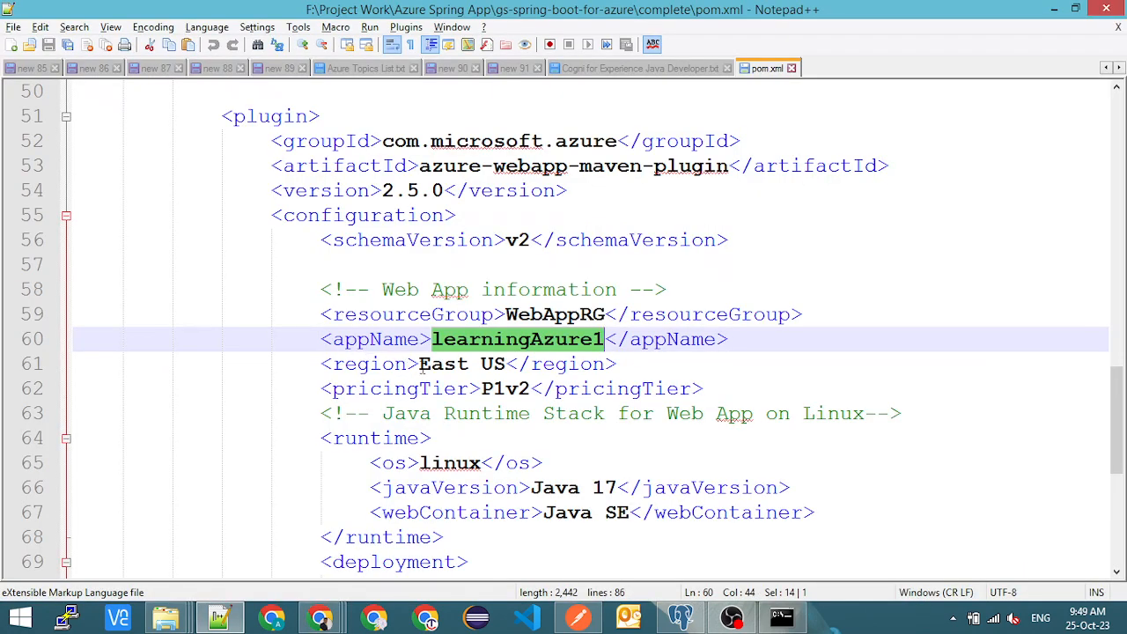
{"action": "key", "text": "ctrl+v"}
{"action": "key", "text": "ctrl+s"}
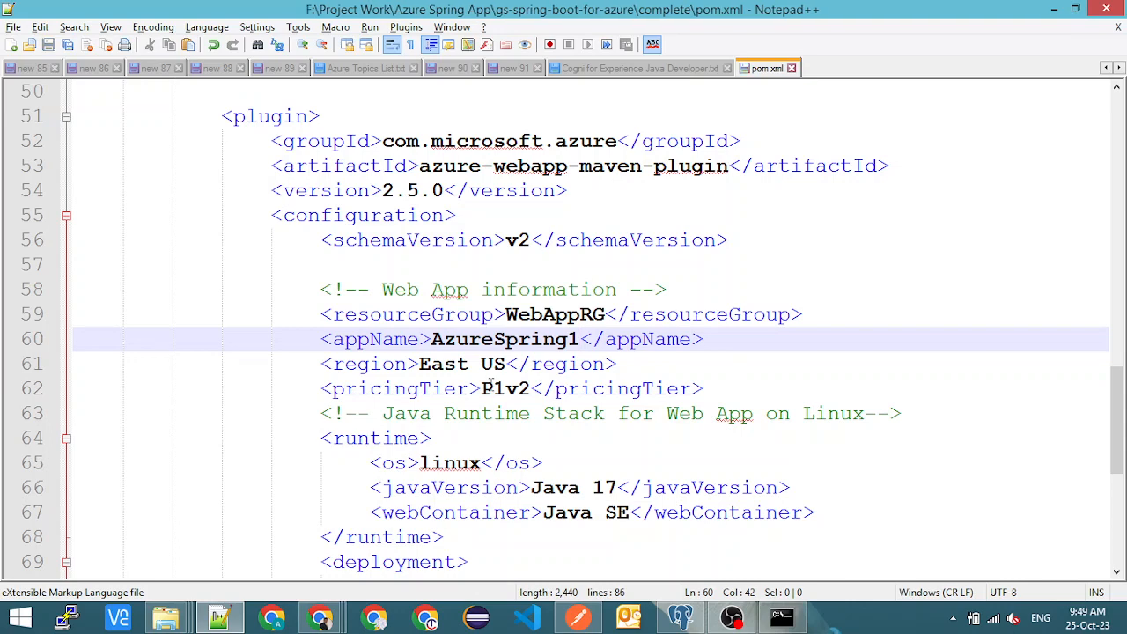
- Switch to the command prompt and rebuild the project in the complete folder with mvnw clean package
{"action": "key", "text": "alt+Tab"}
{"action": "key", "text": "alt+Tab"}
{"action": "key", "text": "alt+Tab"}
{"action": "key", "text": "alt+Tab"}
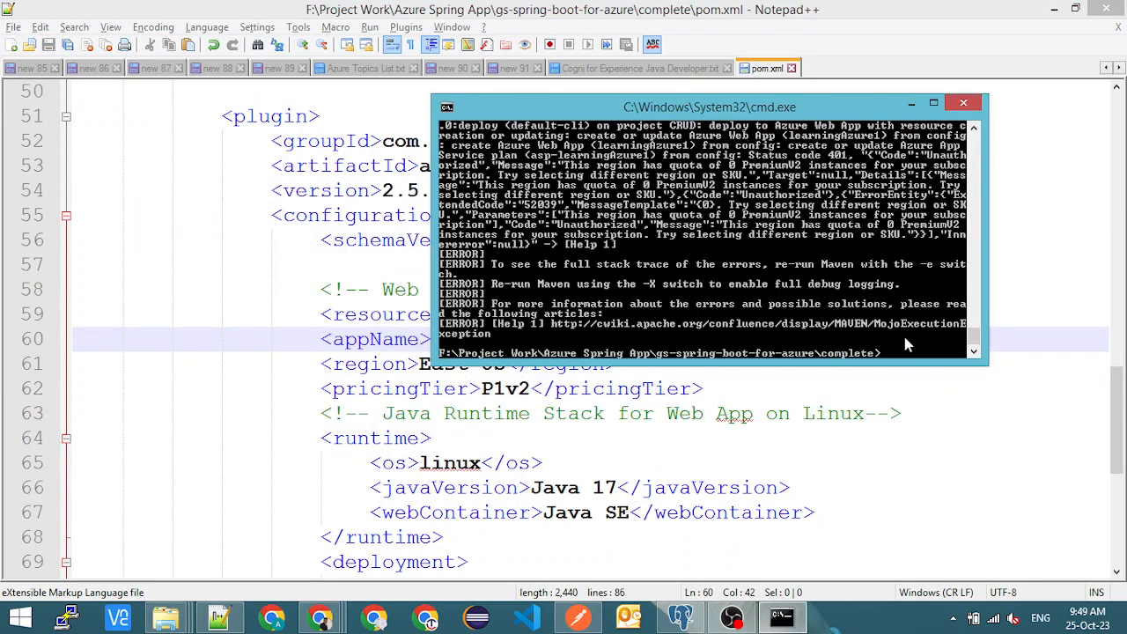
{"action": "key", "text": "Up"}
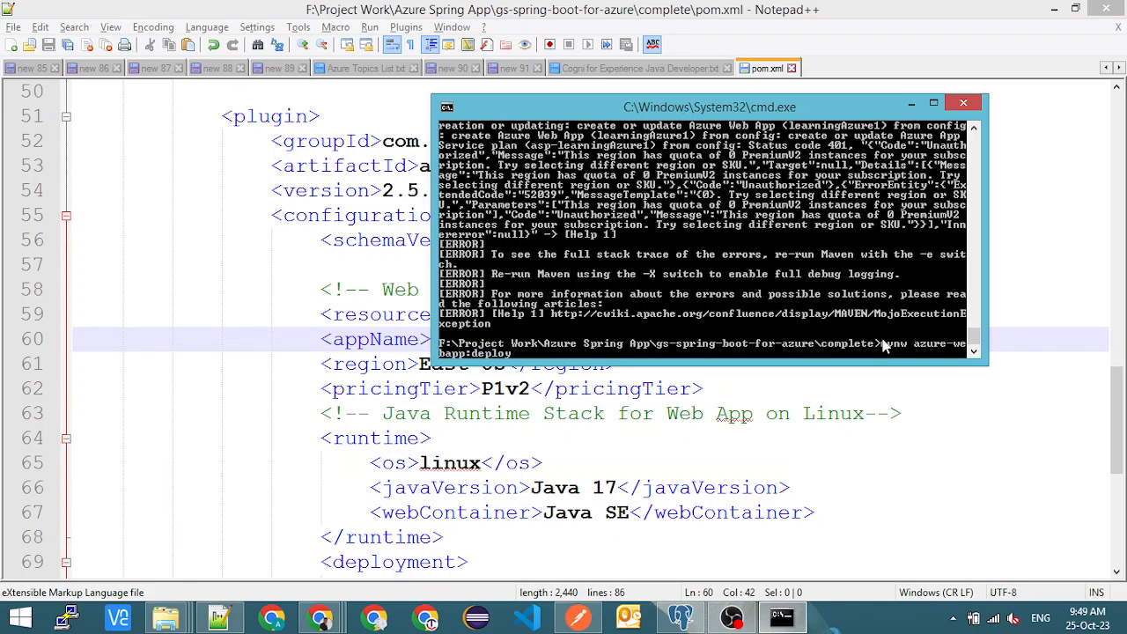
{"action": "key", "text": "Up"}
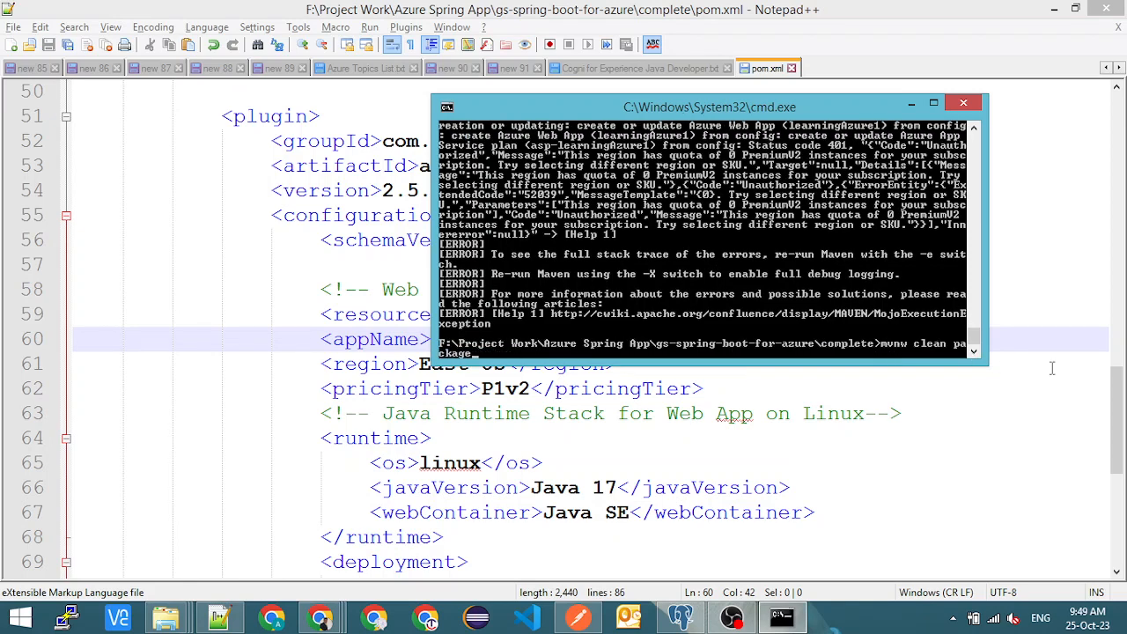
{"action": "key", "text": "Return"}
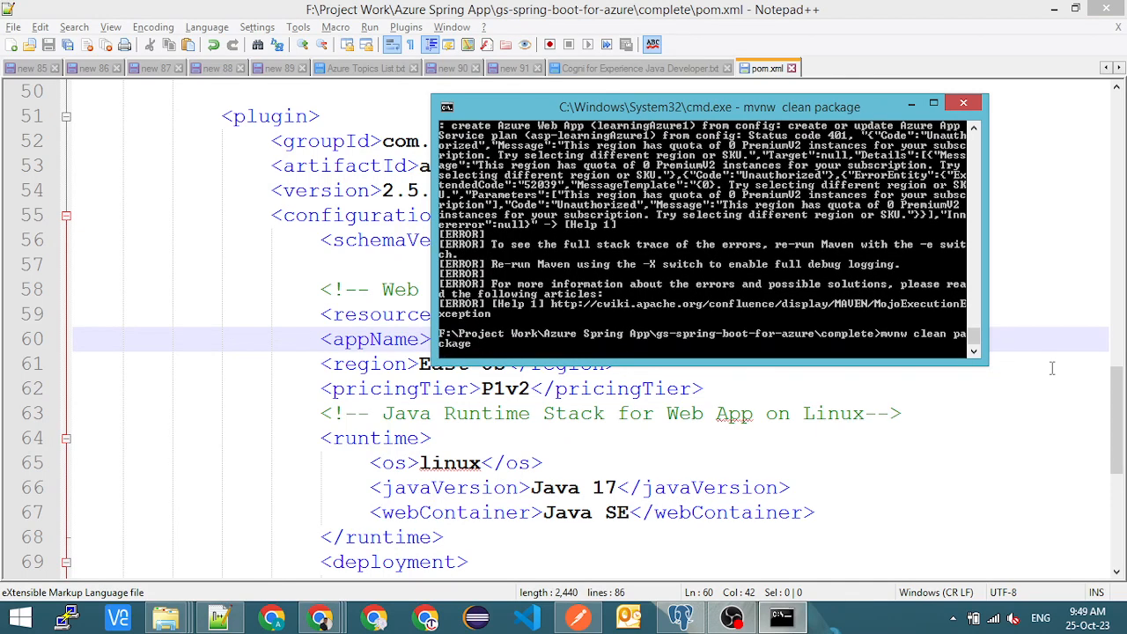
- Review the appName value in Notepad++'s pom.xml during the build, and return to the command prompt to check the build output
{"action": "left_click", "coordinate": [358, 364]}
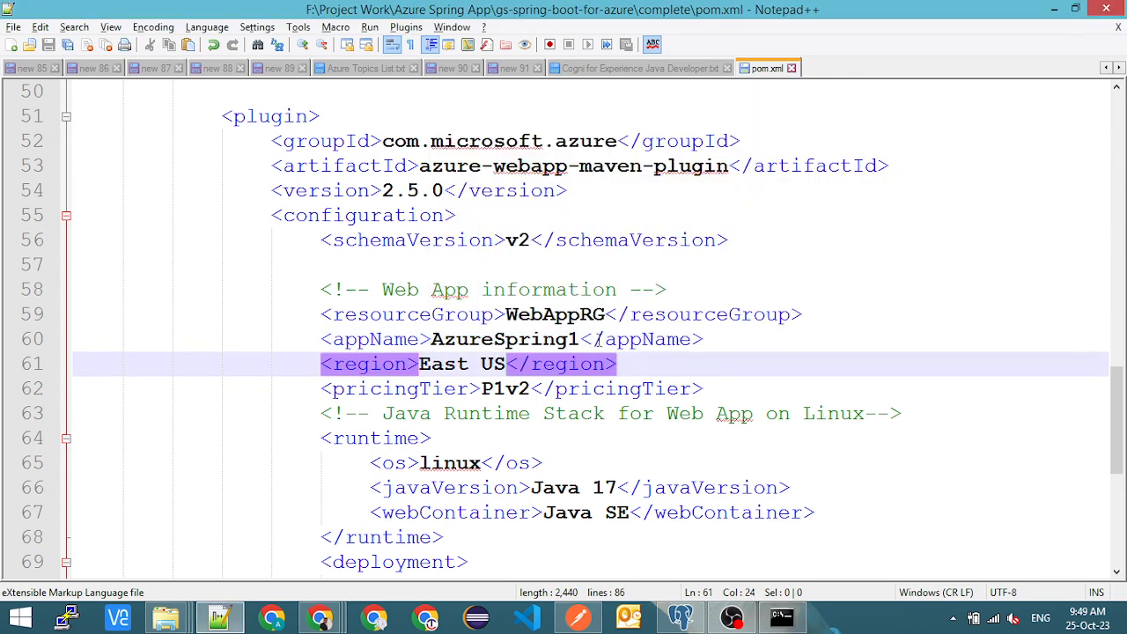
{"action": "double_click", "coordinate": [495, 343]}
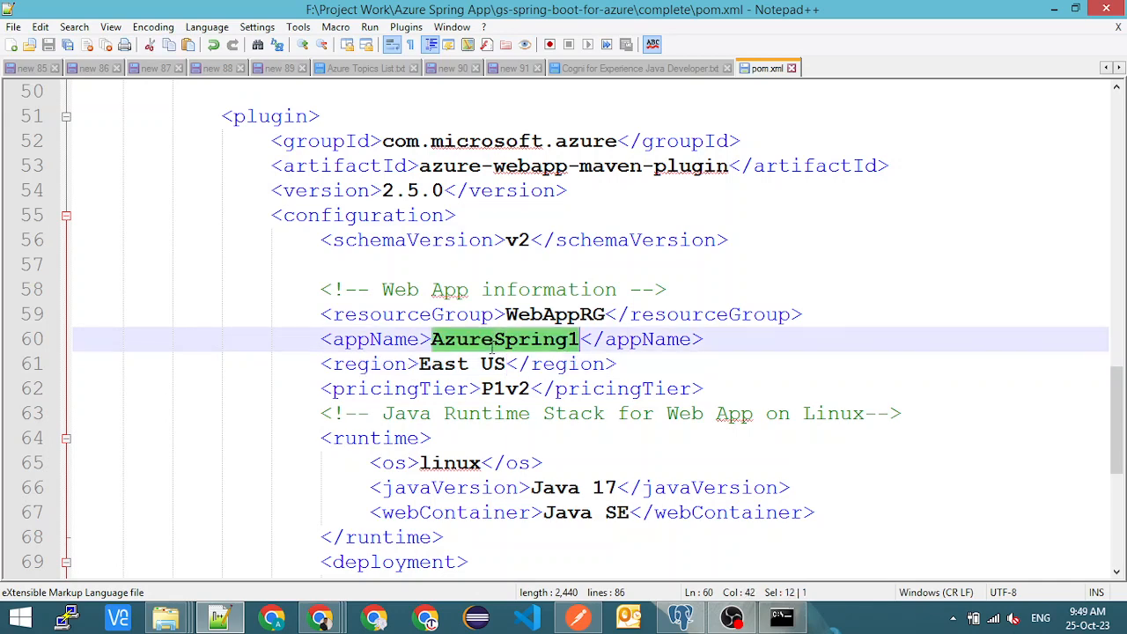
{"action": "key", "text": "alt+Tab"}
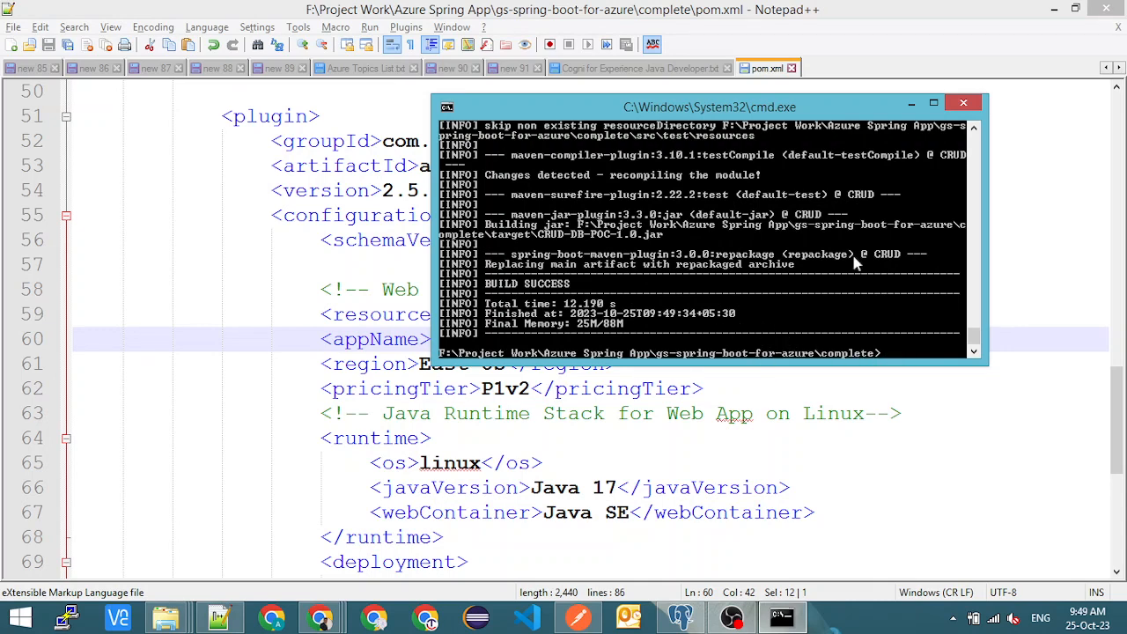
- Check the modified date of CRUD-DB-POC-1.0.jar in File Explorer's target folder, and return to the command prompt
{"action": "key", "text": "alt+Tab"}
{"action": "key", "text": "alt+Tab"}
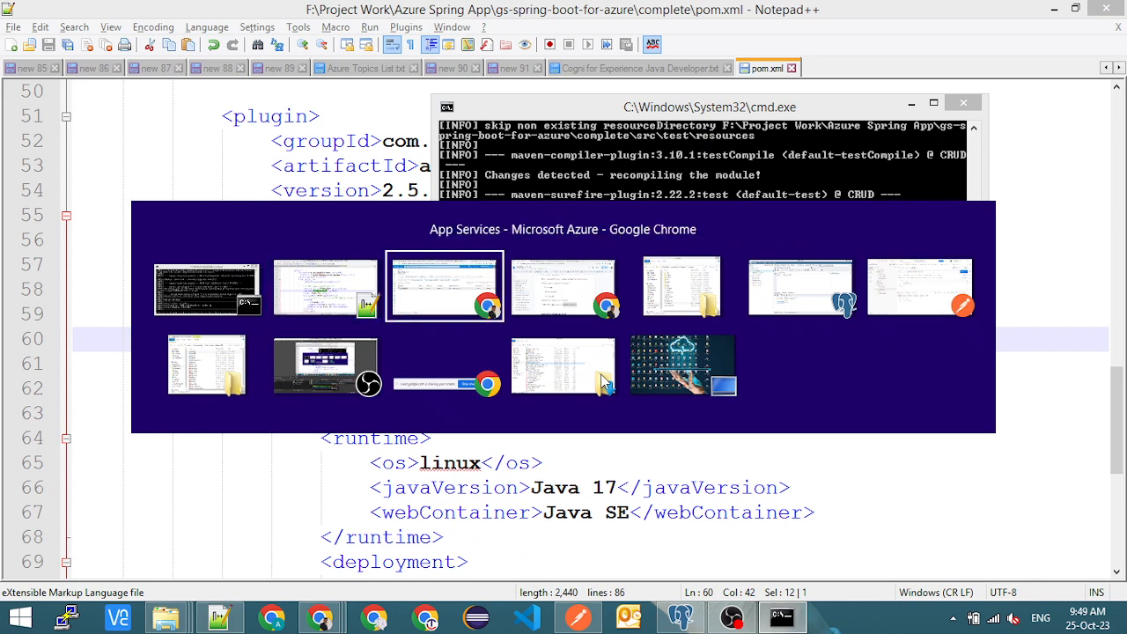
{"action": "key", "text": "alt+Tab"}
{"action": "key", "text": "alt+Tab"}
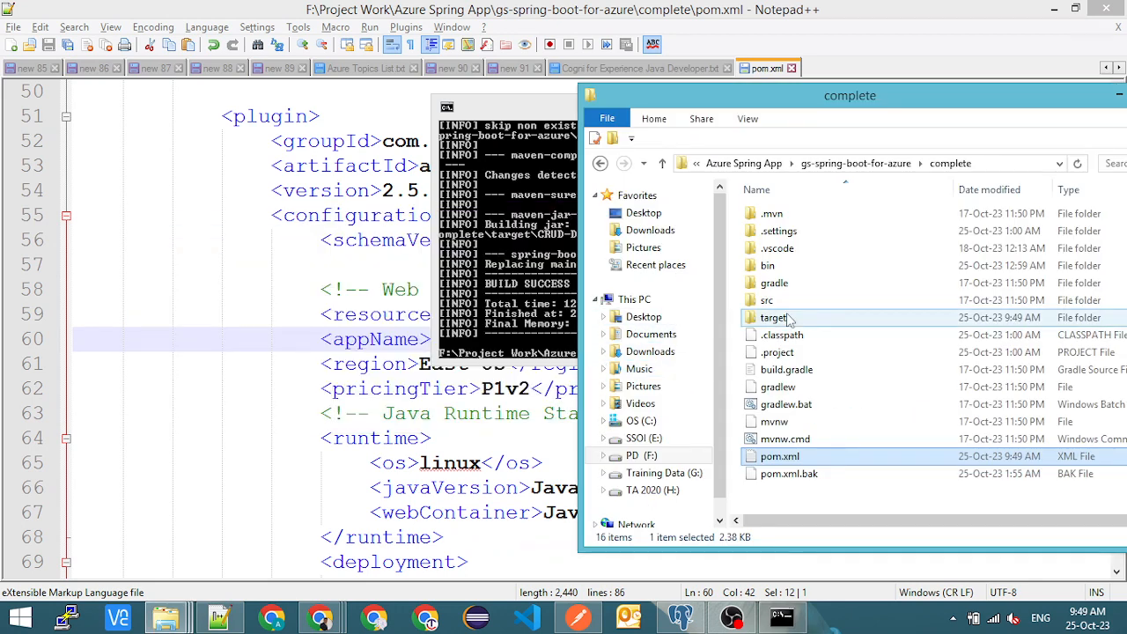
{"action": "double_click", "coordinate": [787, 317]}
{"action": "left_click", "coordinate": [841, 321]}
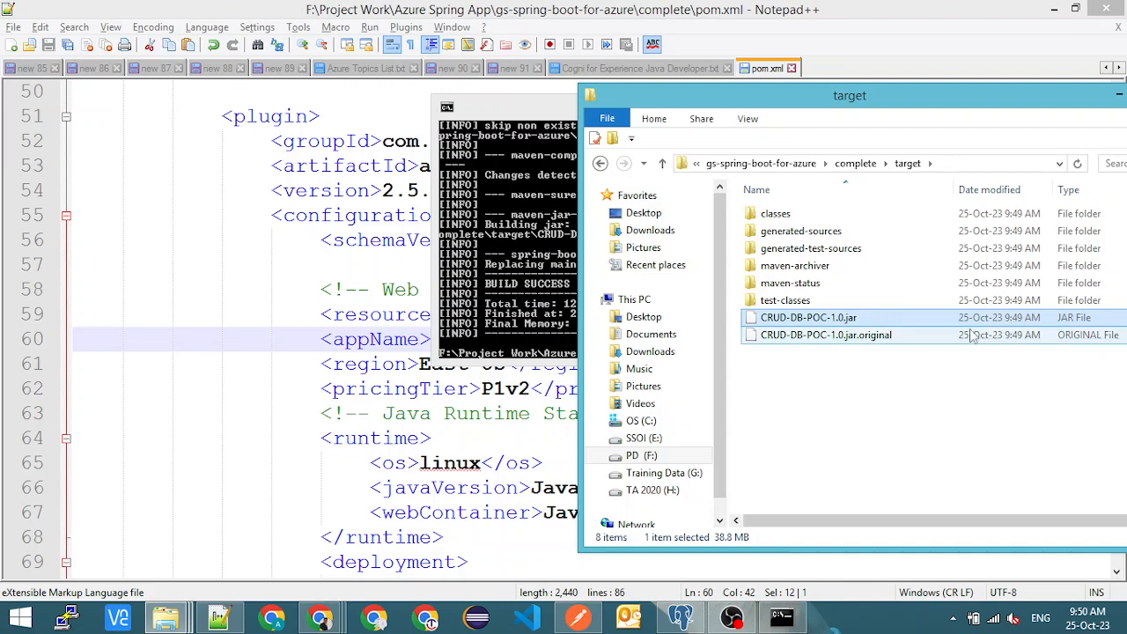
{"action": "key", "text": "alt+Tab"}
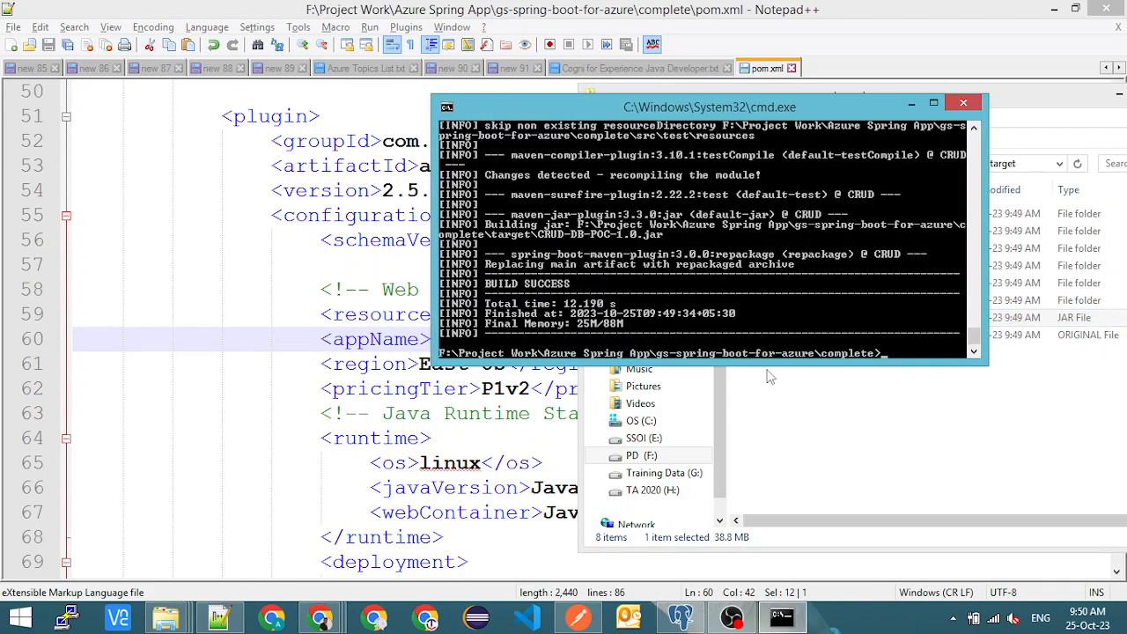
- Deploy the rebuilt project to Azure by running mvnw azure-webapp:deploy from the complete folder
{"action": "key", "text": "Up"}
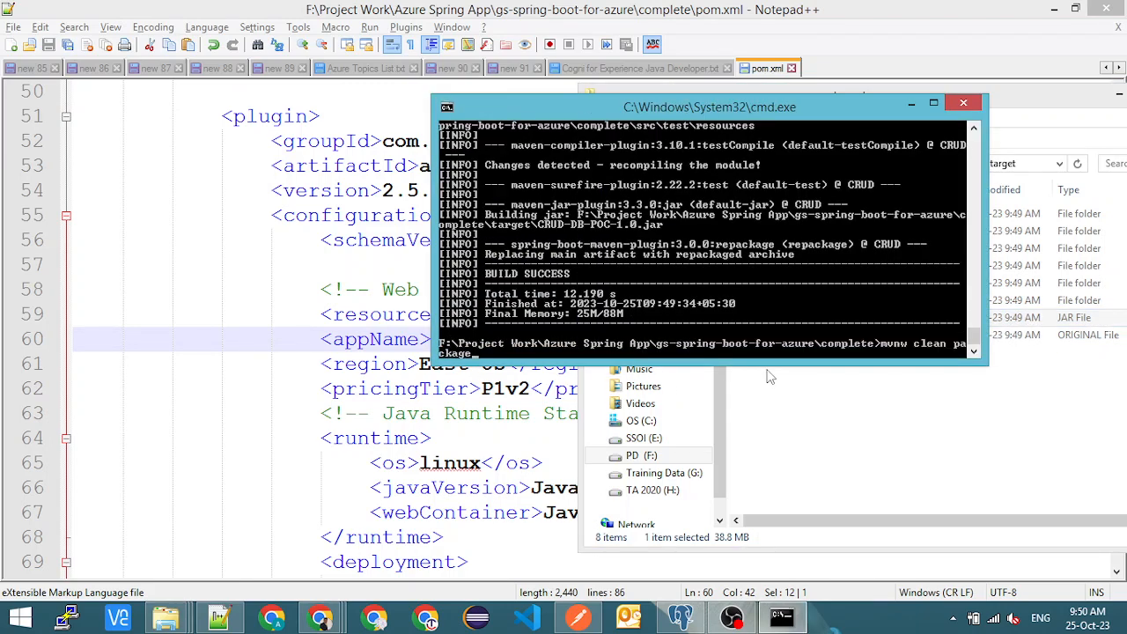
{"action": "key", "text": "Up"}
{"action": "key", "text": "Down"}
{"action": "key", "text": "Up"}
{"action": "key", "text": "Up"}
{"action": "key", "text": "Up"}
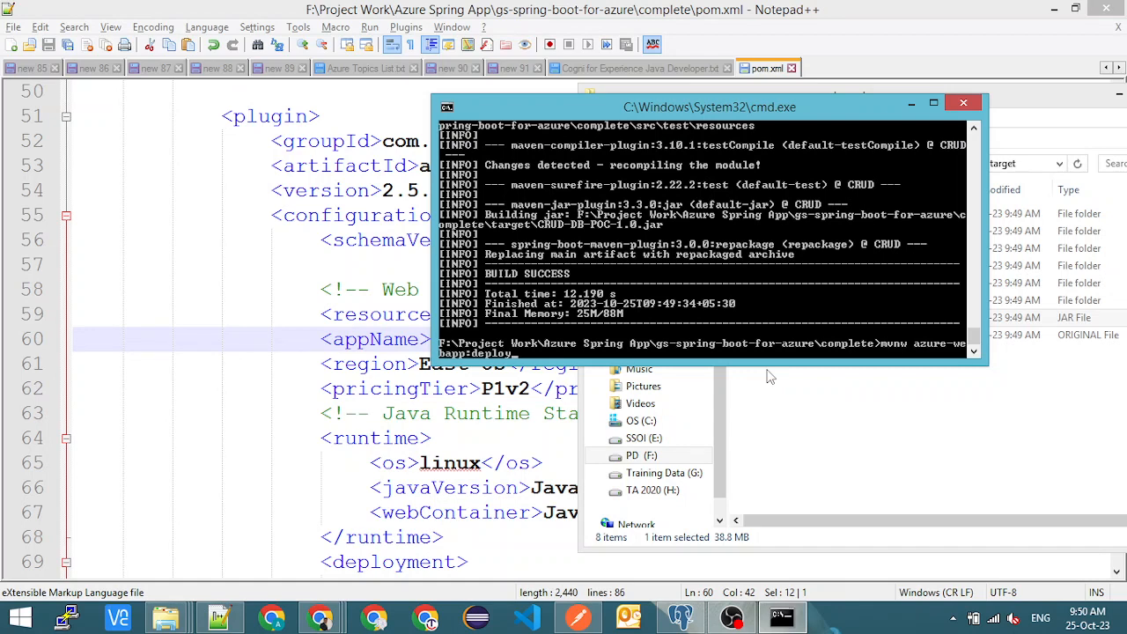
{"action": "key", "text": "Return"}
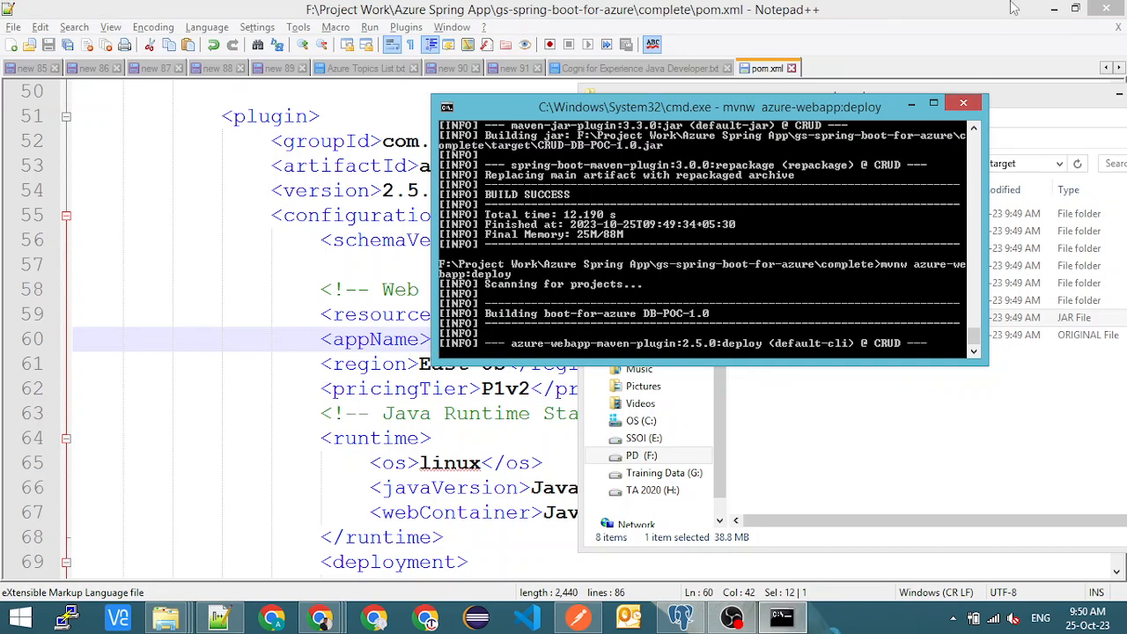
- Authenticate the deployment in the browser with the existing Microsoft account, and close the authentication pages once the deployment has finished
{"action": "left_click", "coordinate": [1054, 8]}
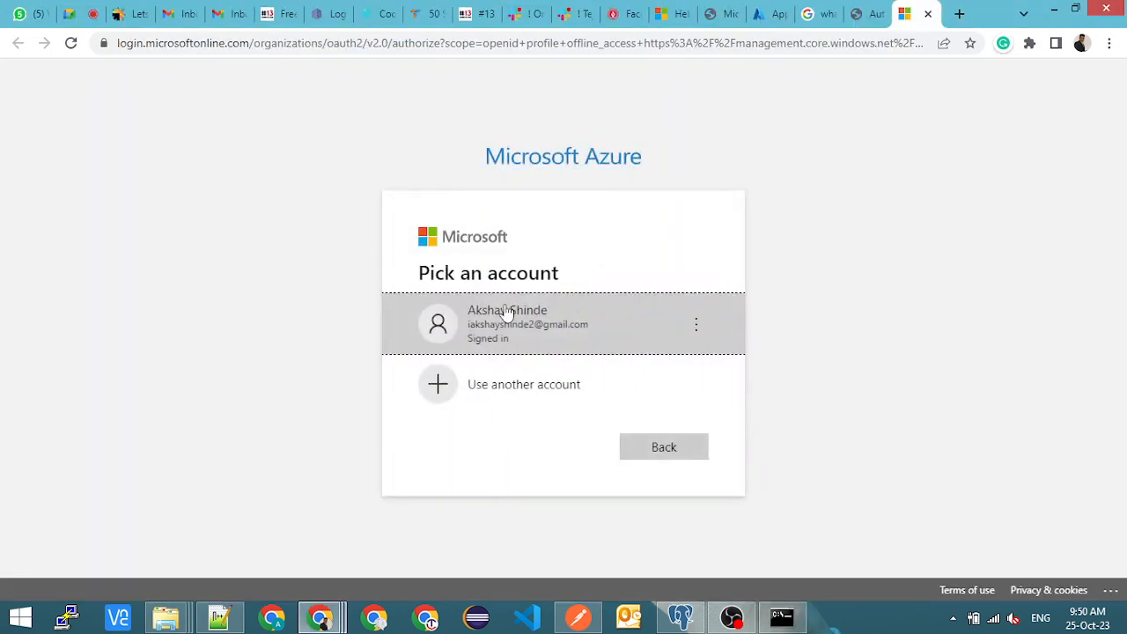
{"action": "left_click", "coordinate": [505, 313]}
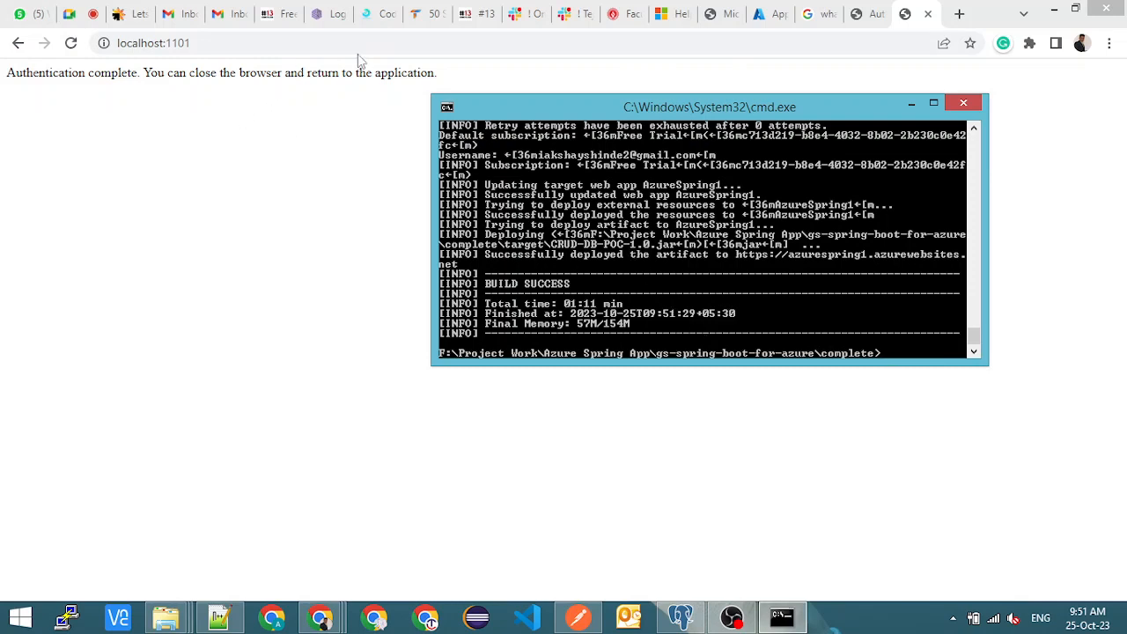
{"action": "left_click", "coordinate": [929, 15]}
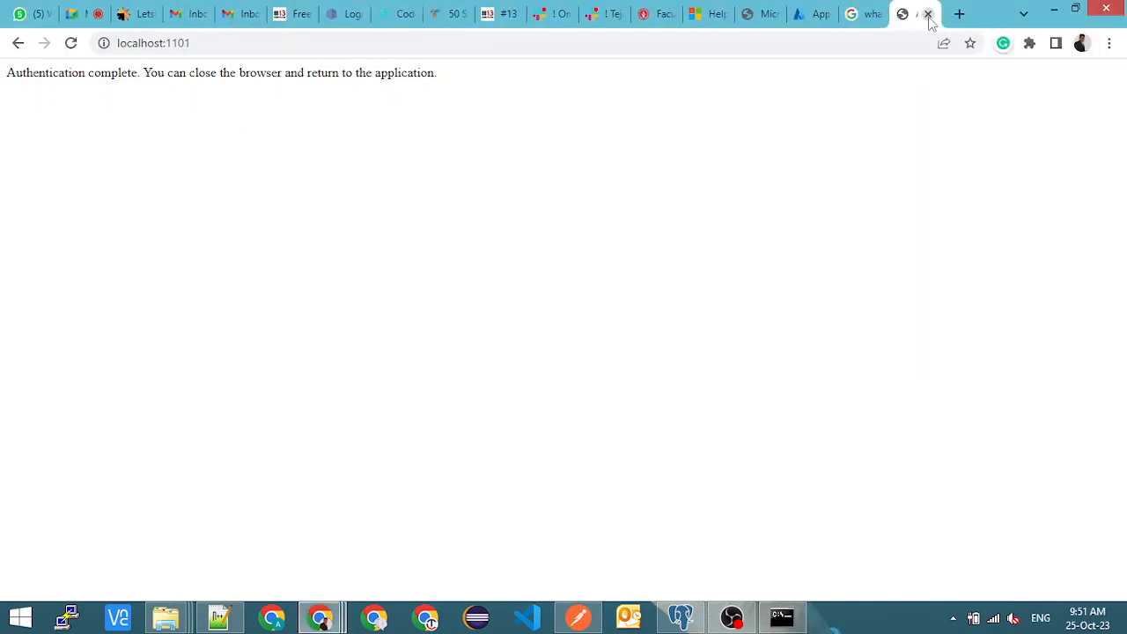
{"action": "left_click", "coordinate": [929, 15]}
{"action": "left_click", "coordinate": [929, 15]}
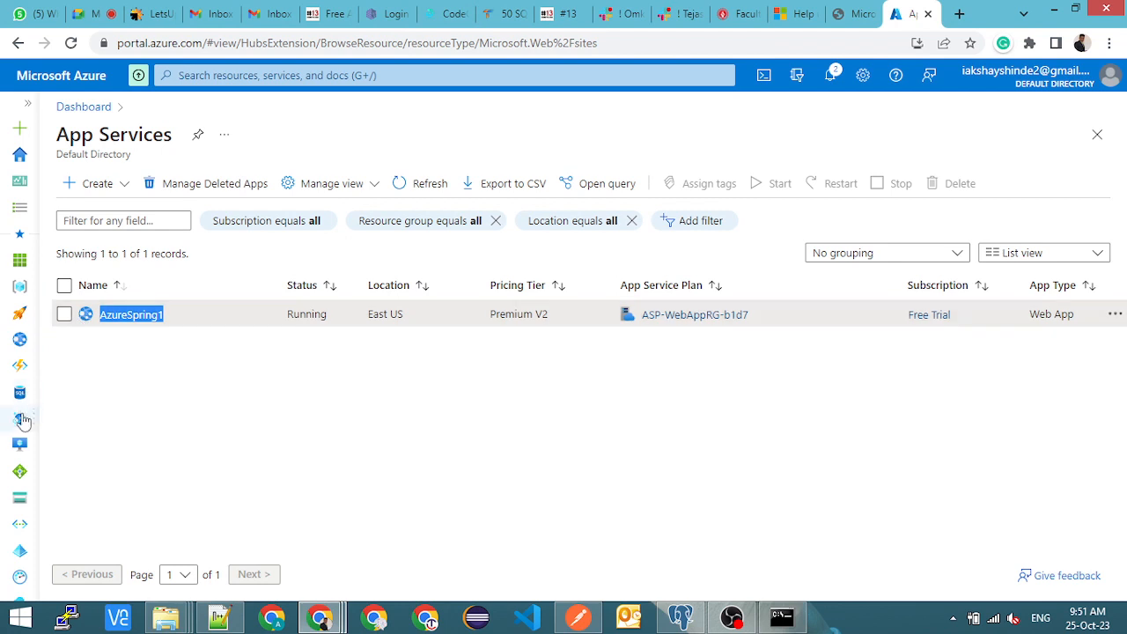
- Open the AzureSpring1 web app's Activity log in the Azure portal and look through its resource options down to Monitoring
{"action": "left_click", "coordinate": [134, 315]}
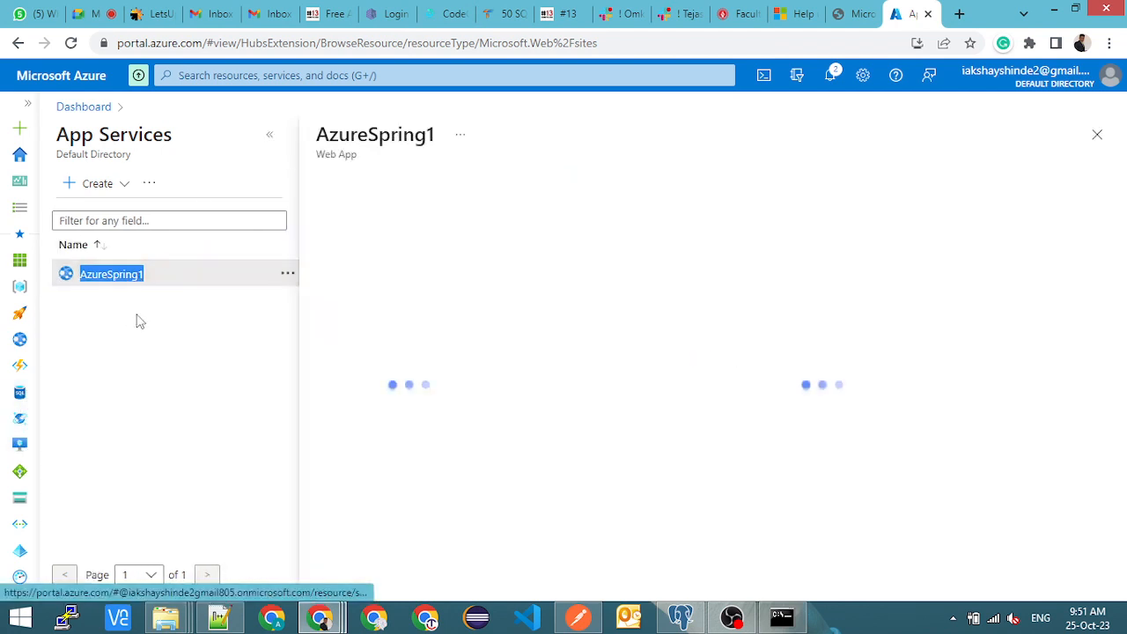
{"action": "left_click", "coordinate": [369, 241]}
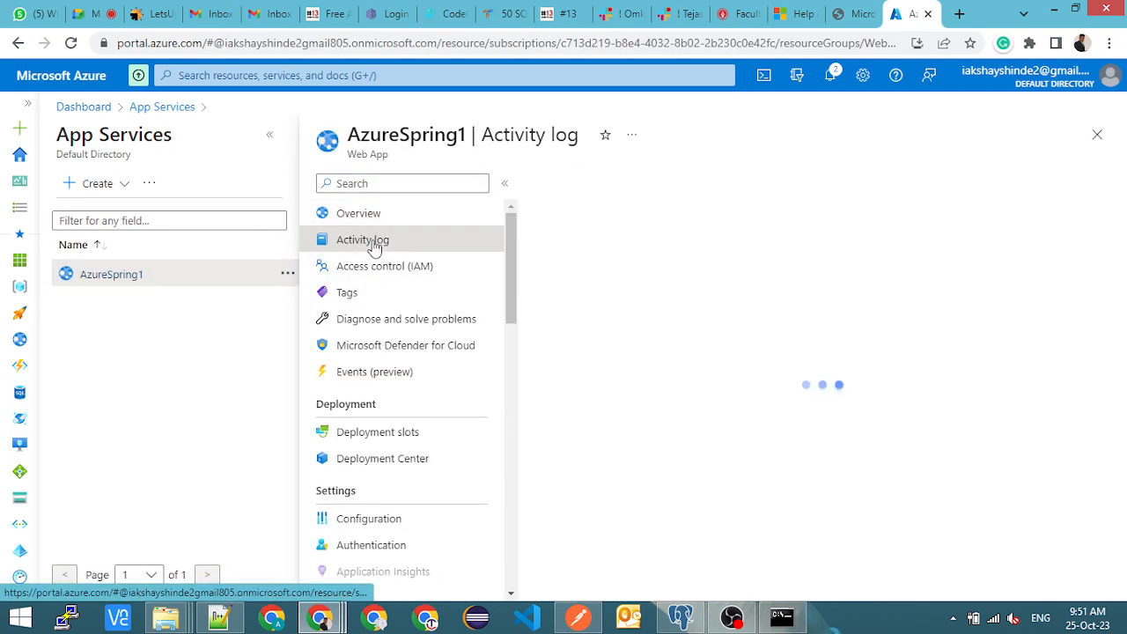
{"action": "scroll", "coordinate": [432, 370], "scroll_direction": "down", "scroll_amount": 2}
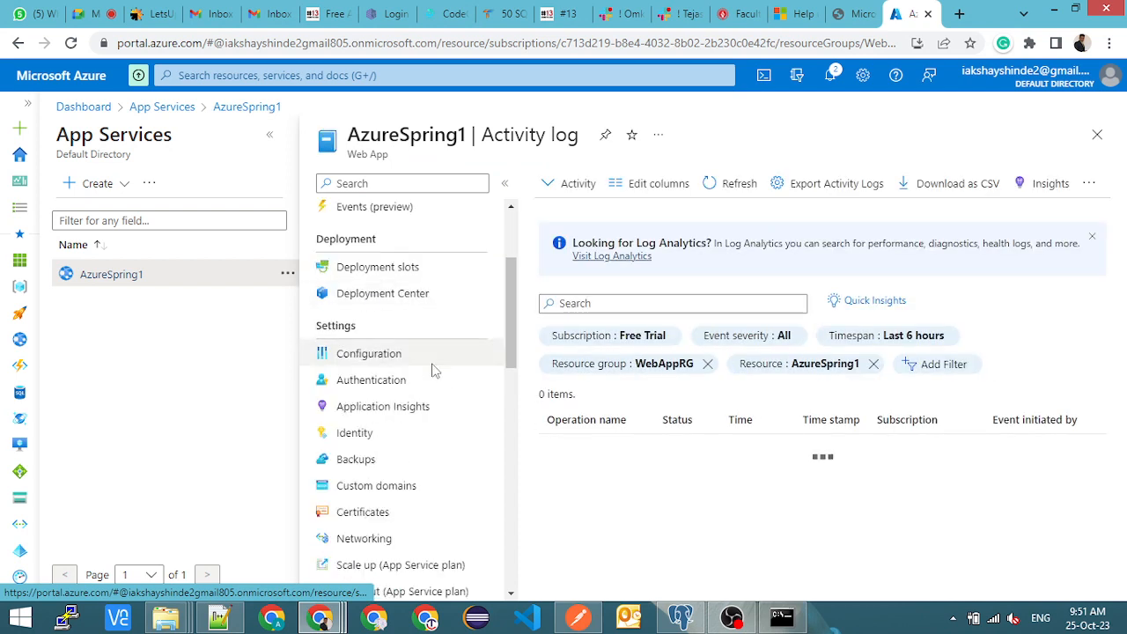
{"action": "scroll", "coordinate": [432, 370], "scroll_direction": "down", "scroll_amount": 3}
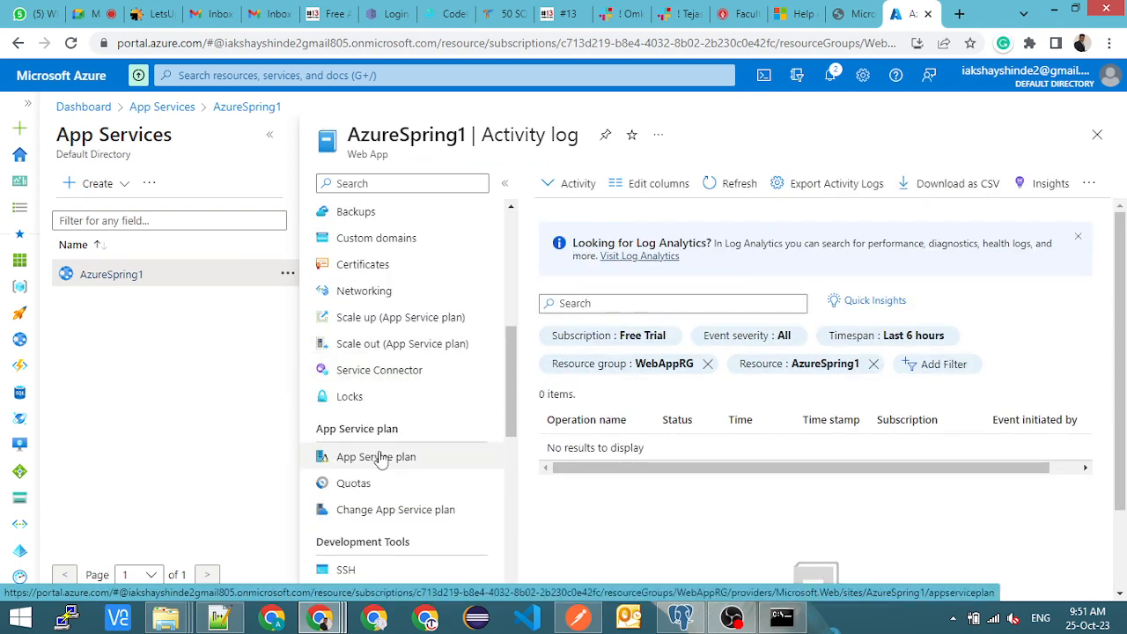
{"action": "scroll", "coordinate": [374, 446], "scroll_direction": "down", "scroll_amount": 3}
{"action": "scroll", "coordinate": [373, 447], "scroll_direction": "down", "scroll_amount": 2}
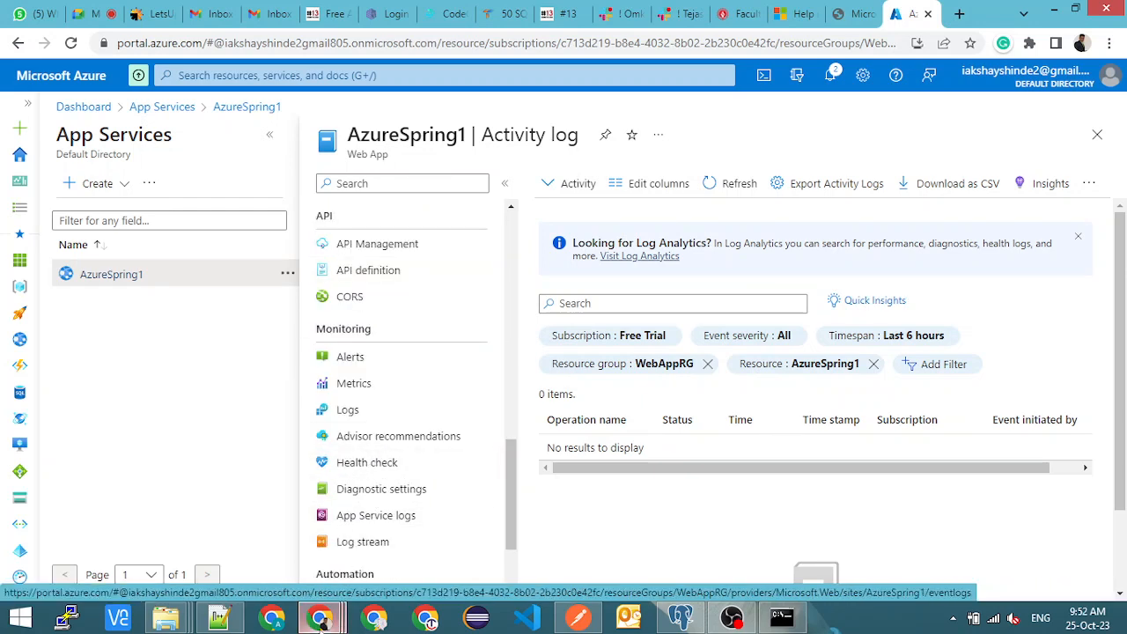
- Switch to the other Chrome window, reload azurespring1.azurewebsites.net/store/students and examine the ids and names in the returned student records
{"action": "mouse_move", "coordinate": [321, 619]}
{"action": "left_click", "coordinate": [332, 552]}
{"action": "left_click", "coordinate": [472, 15]}
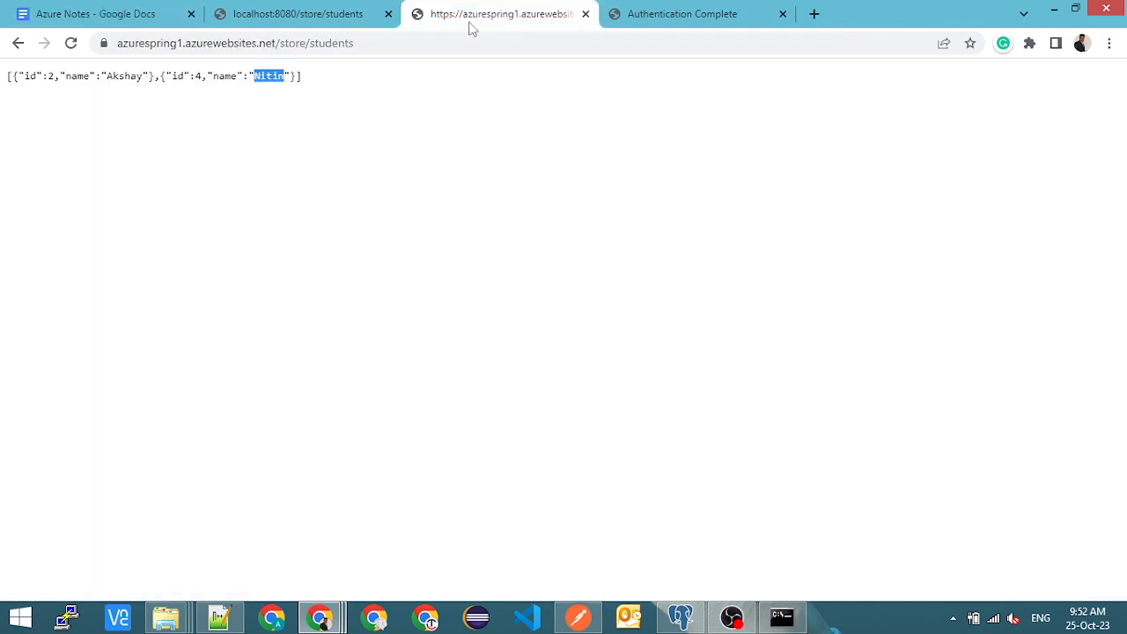
{"action": "left_click", "coordinate": [405, 46]}
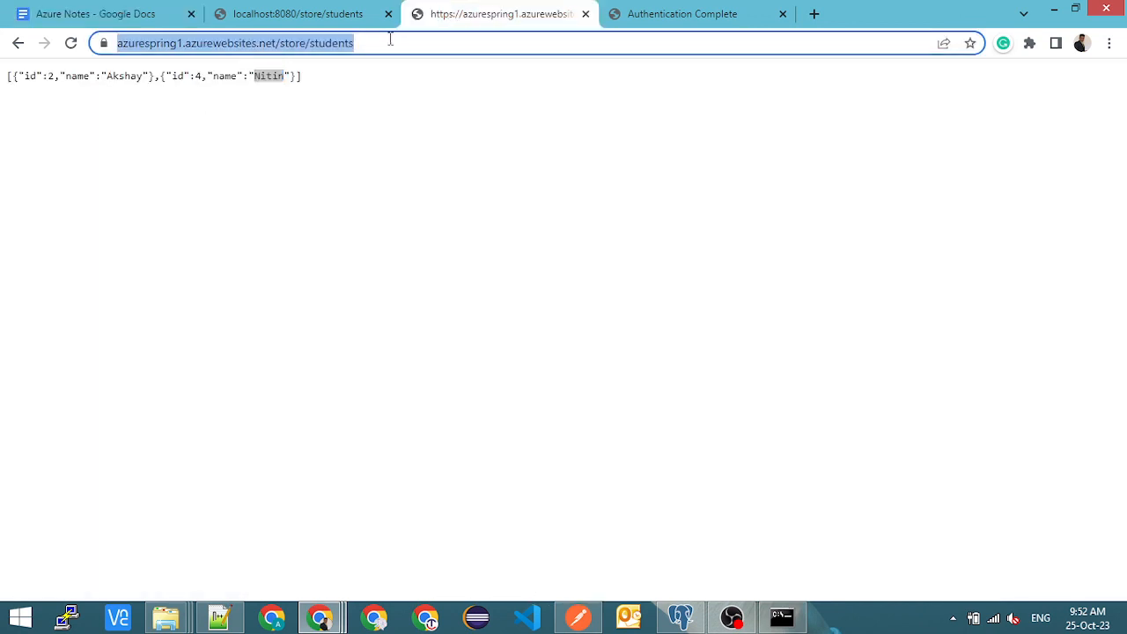
{"action": "left_click", "coordinate": [403, 45]}
{"action": "key", "text": "Return"}
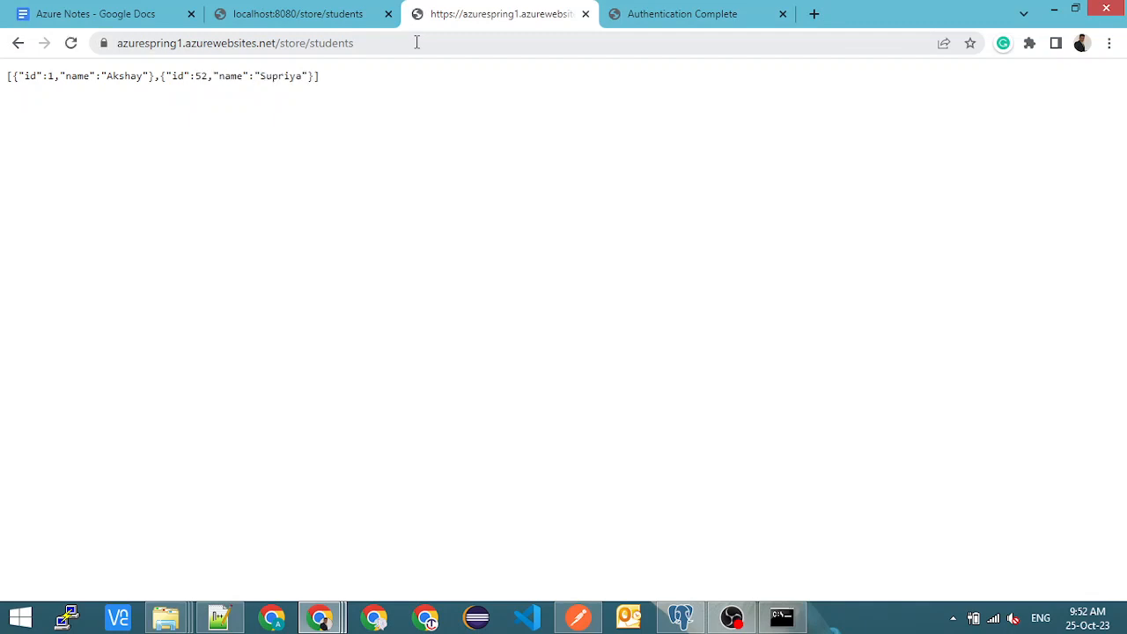
{"action": "double_click", "coordinate": [125, 75]}
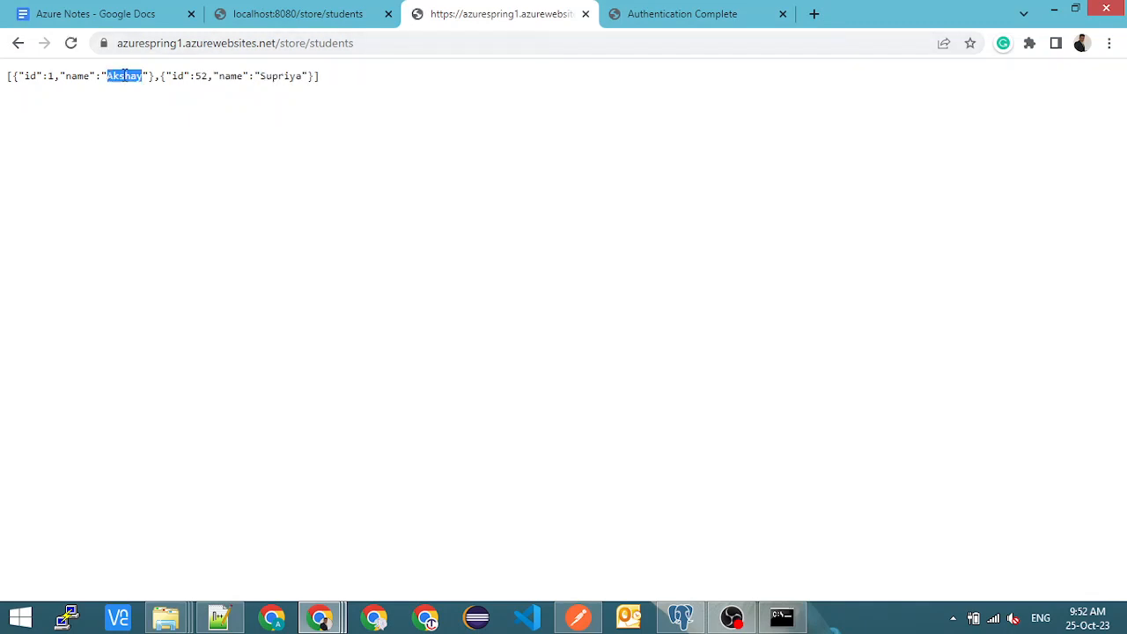
{"action": "double_click", "coordinate": [200, 76]}
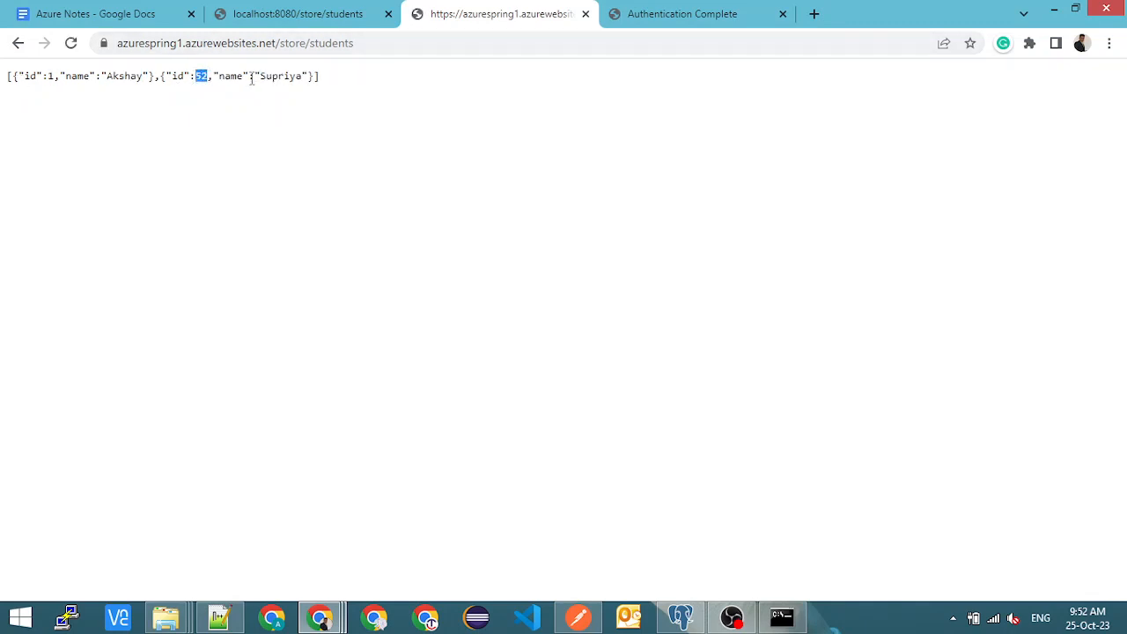
{"action": "double_click", "coordinate": [280, 76]}
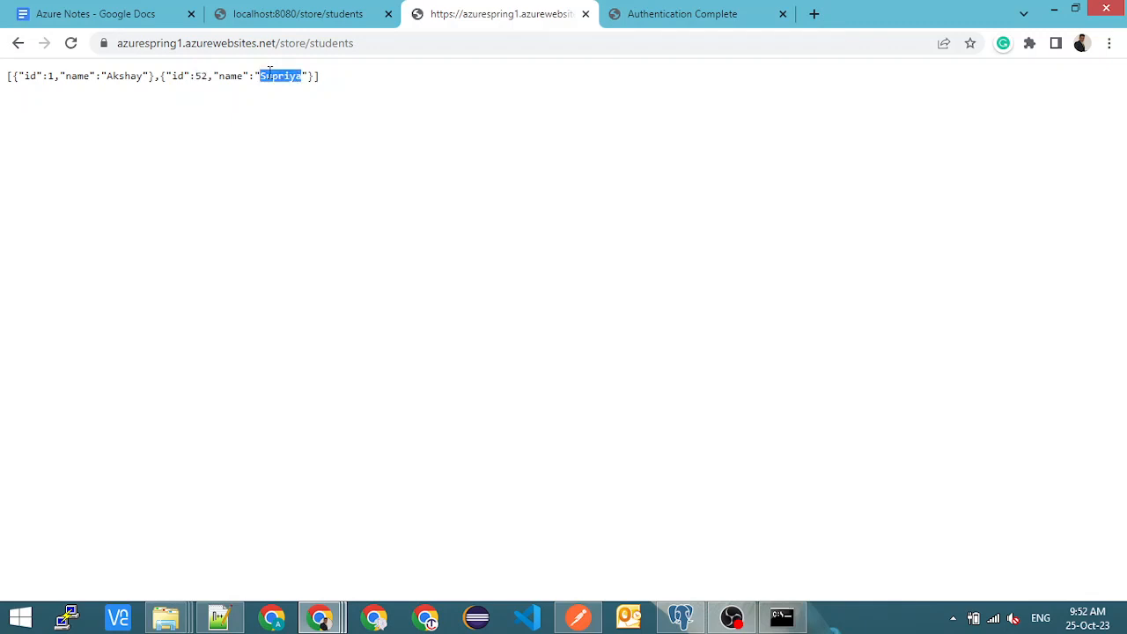
{"action": "double_click", "coordinate": [200, 76]}
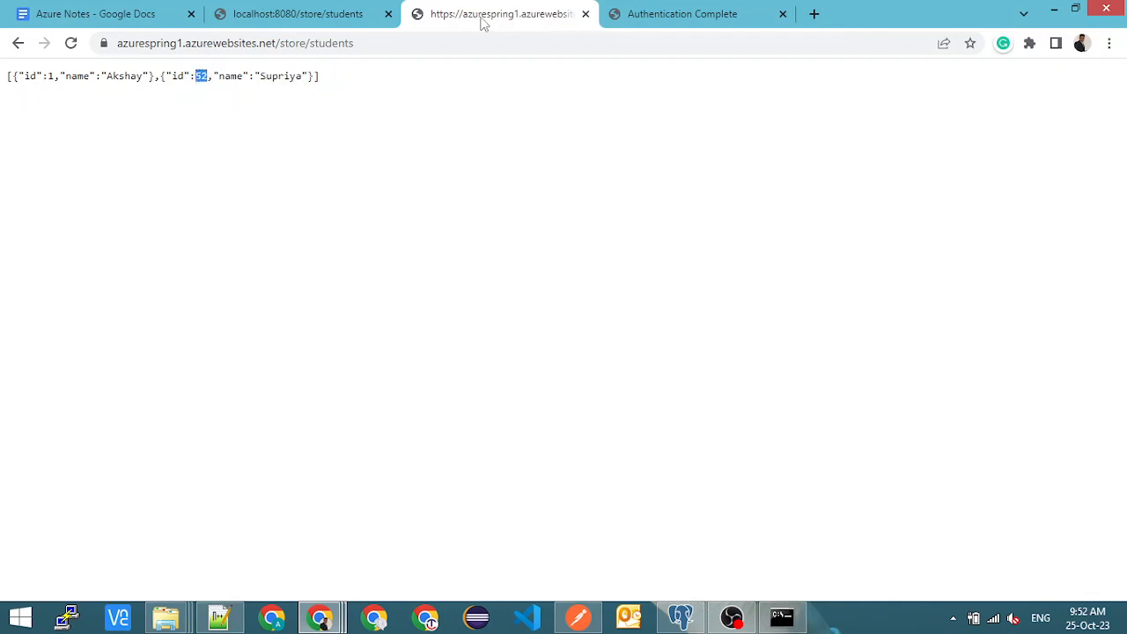
- Copy the full address of the hosted students endpoint from the browser
{"action": "left_click", "coordinate": [376, 45]}
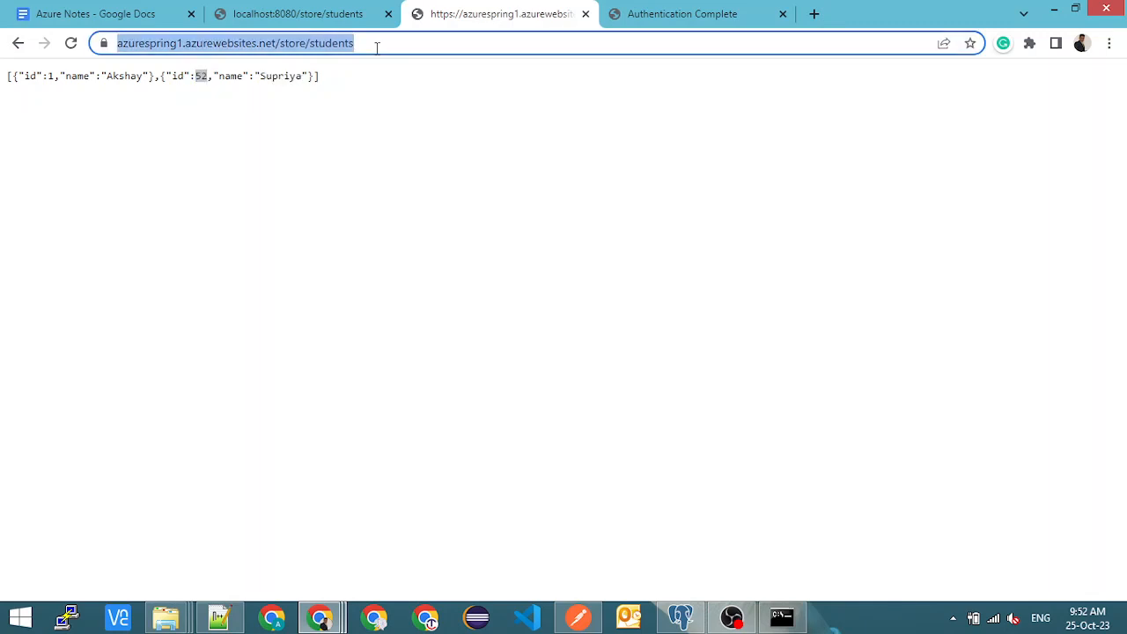
{"action": "left_click", "coordinate": [375, 46]}
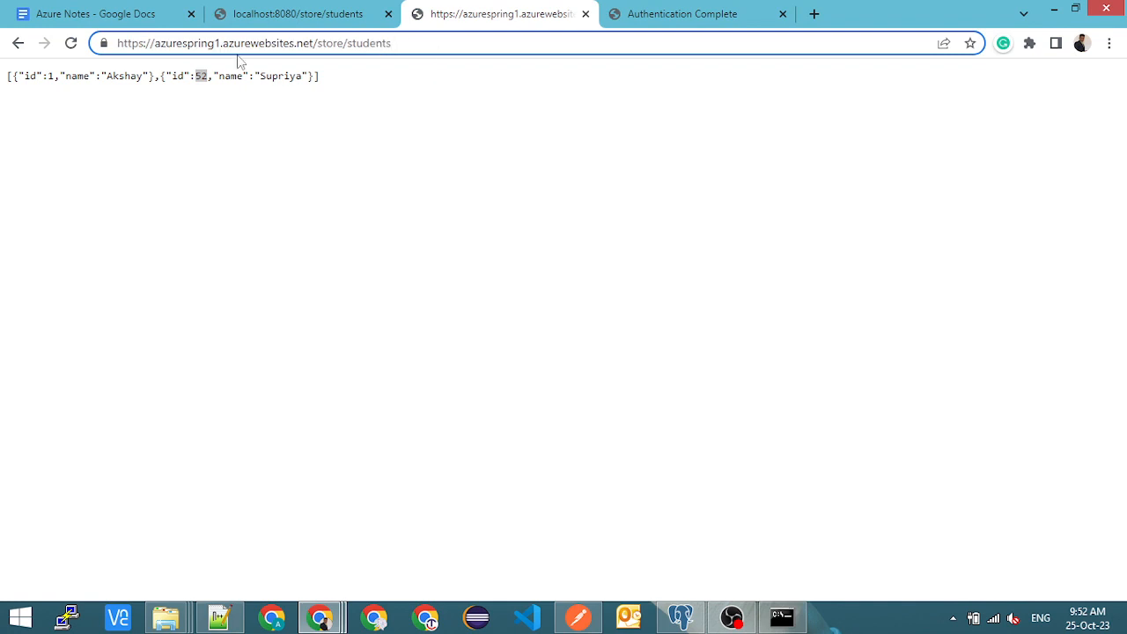
{"action": "left_click_drag", "start_coordinate": [396, 43], "coordinate": [343, 43]}
{"action": "key", "text": "ctrl+a"}
{"action": "key", "text": "ctrl+c"}
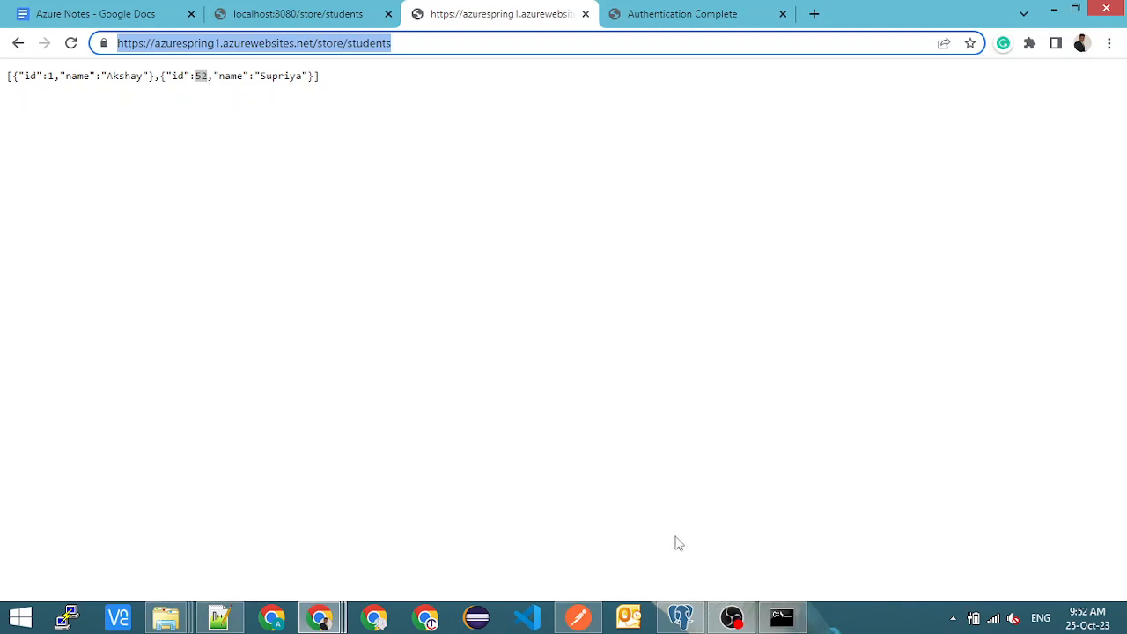
{"action": "left_click", "coordinate": [577, 616]}
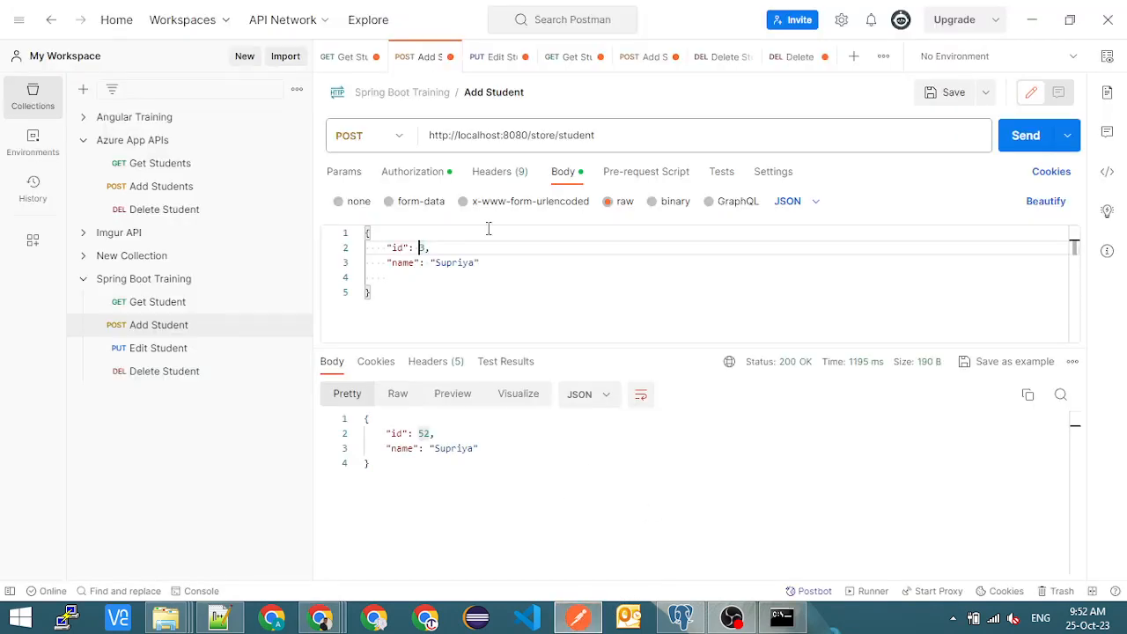
{"action": "left_click", "coordinate": [172, 187]}
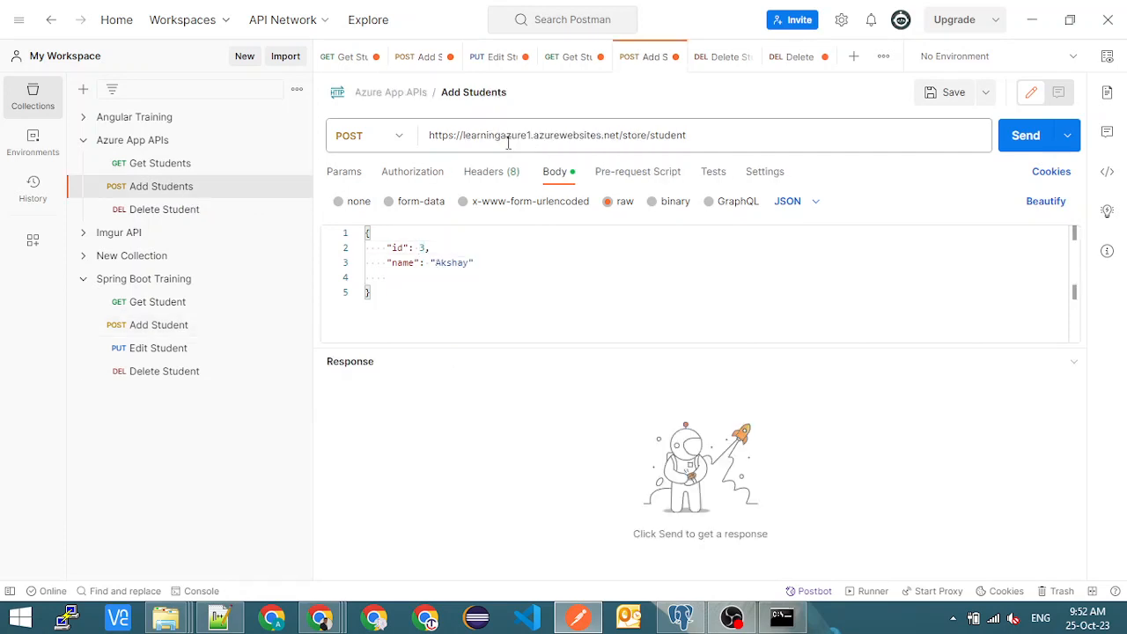
{"action": "double_click", "coordinate": [513, 131]}
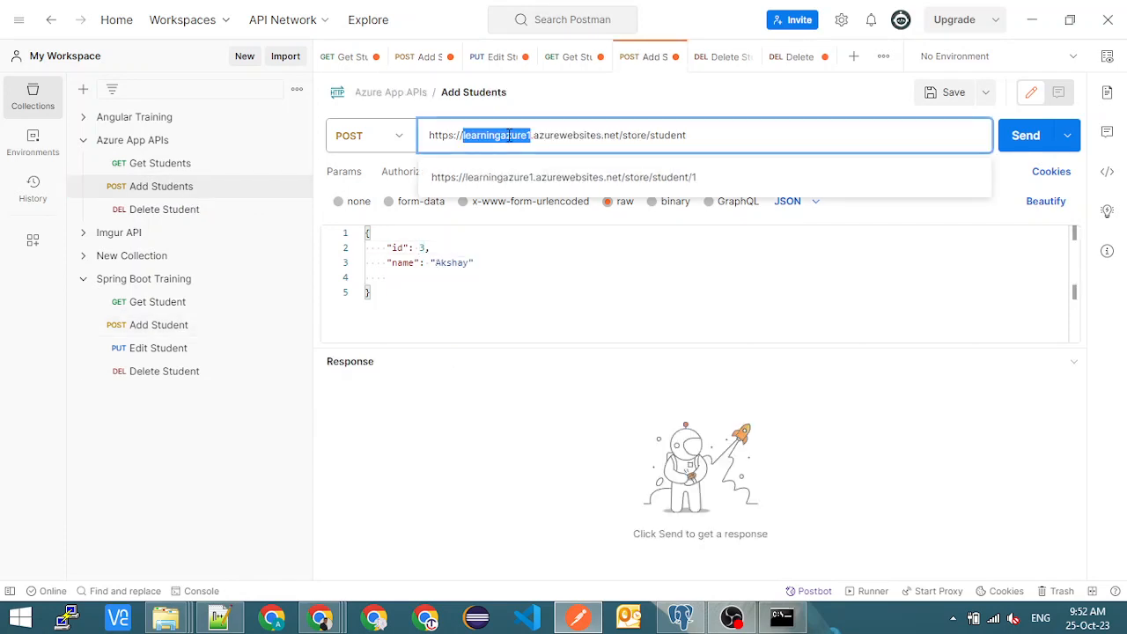
{"action": "key", "text": "alt+Tab"}
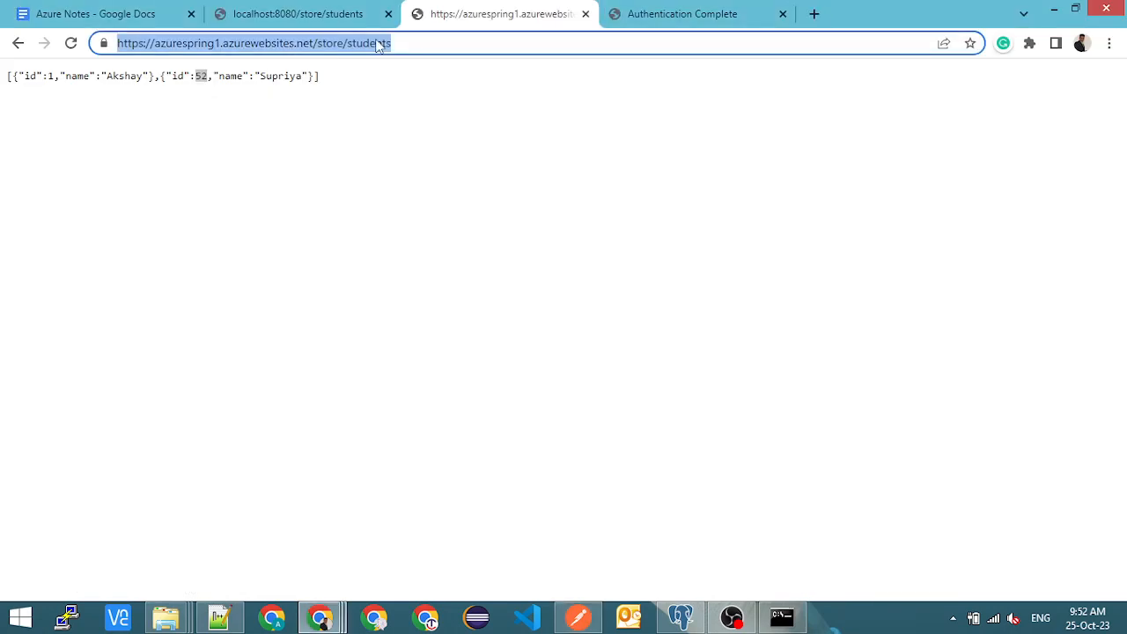
{"action": "key", "text": "alt+Tab"}
{"action": "left_click", "coordinate": [701, 134]}
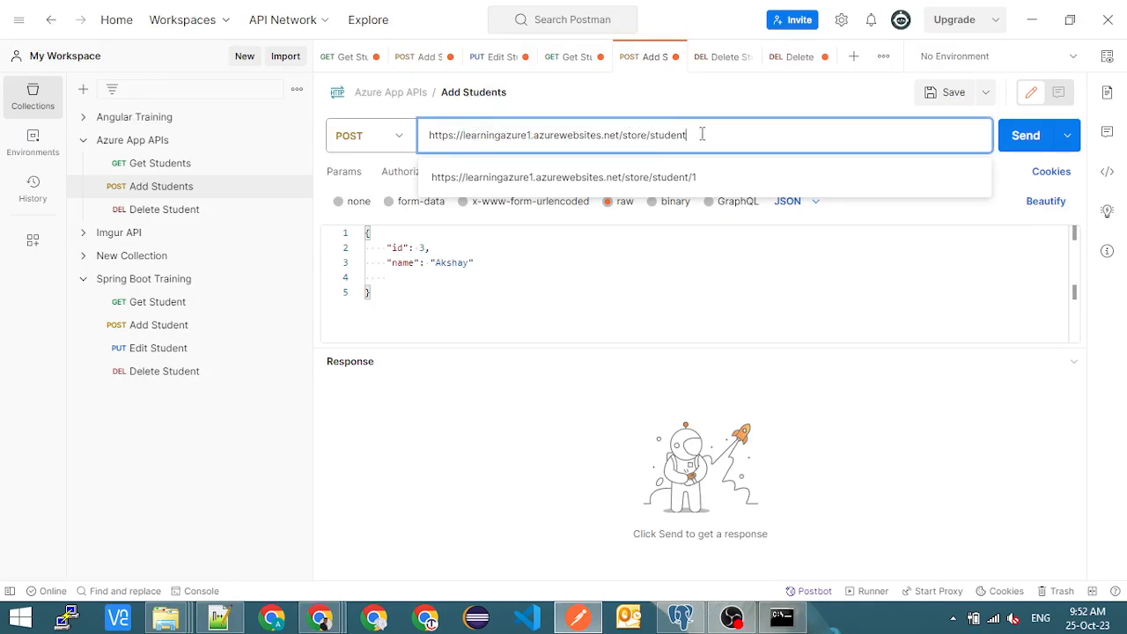
{"action": "key", "text": "ctrl+a"}
{"action": "key", "text": "ctrl+v"}
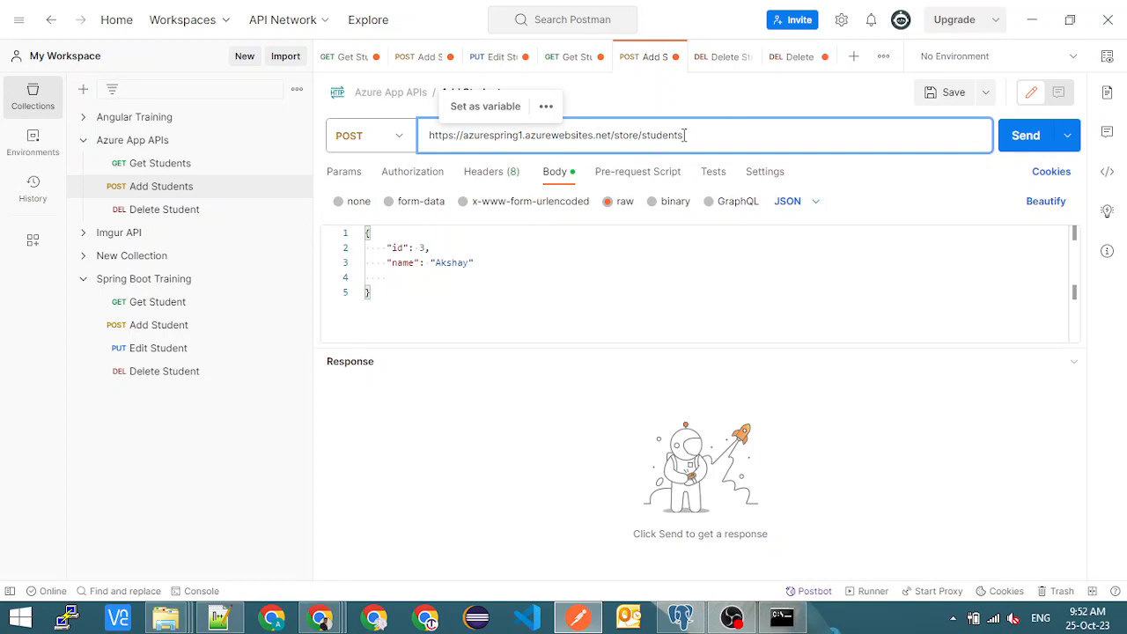
{"action": "key", "text": "BackSpace"}
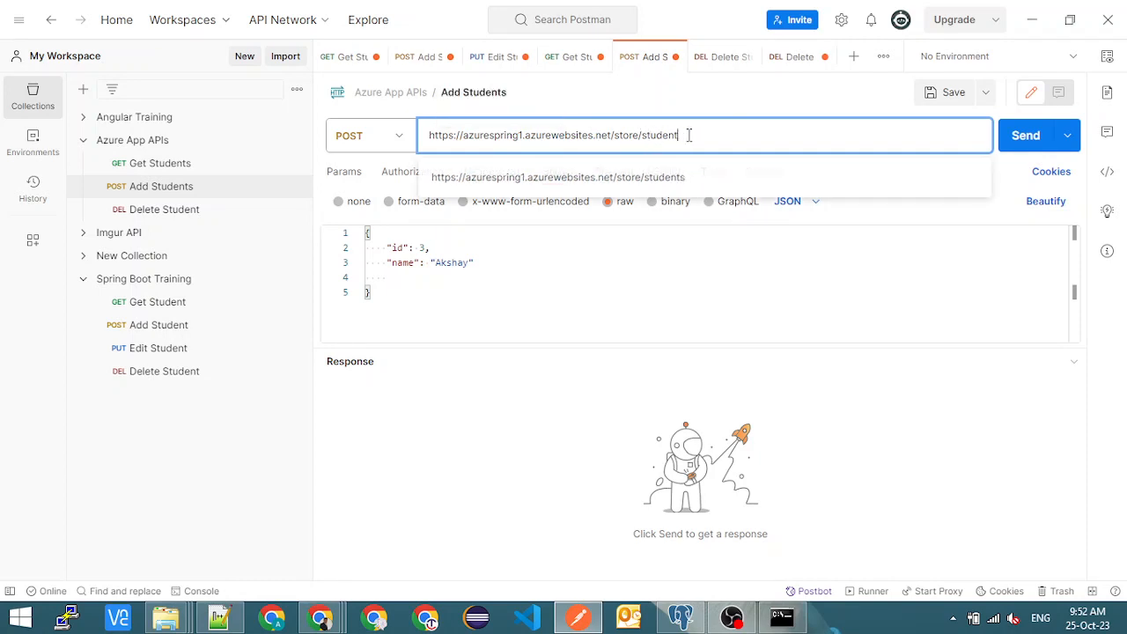
- Reduce the Add Students JSON body to a single name field holding the new student's first name, and send the POST request
{"action": "left_click", "coordinate": [425, 247]}
{"action": "left_click_drag", "start_coordinate": [446, 249], "coordinate": [363, 255]}
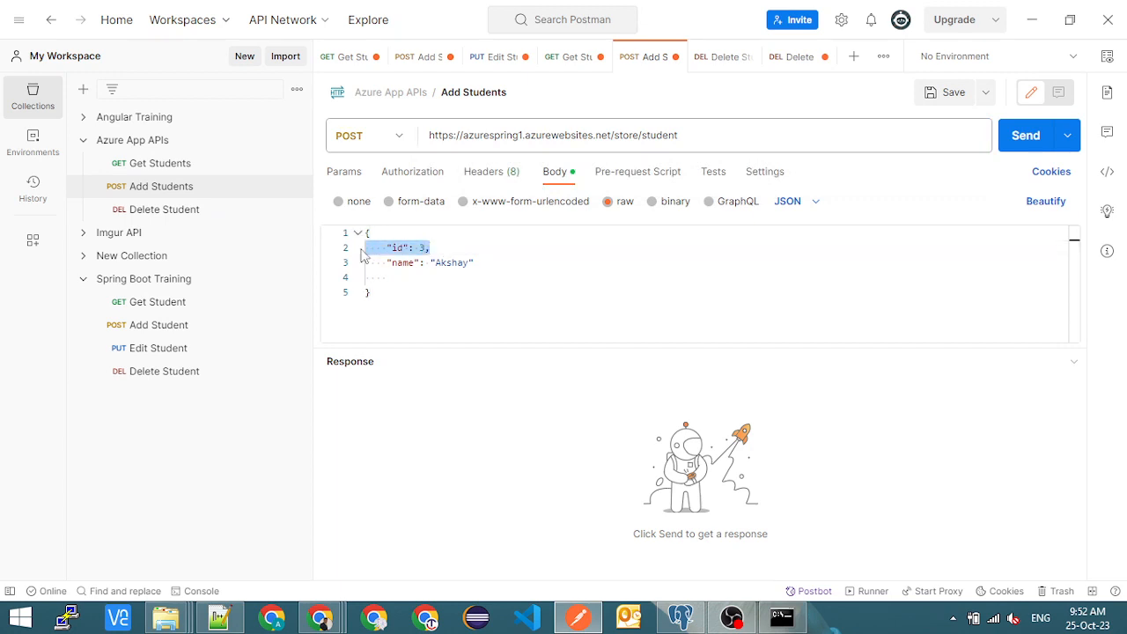
{"action": "key", "text": "BackSpace"}
{"action": "key", "text": "BackSpace"}
{"action": "double_click", "coordinate": [452, 250]}
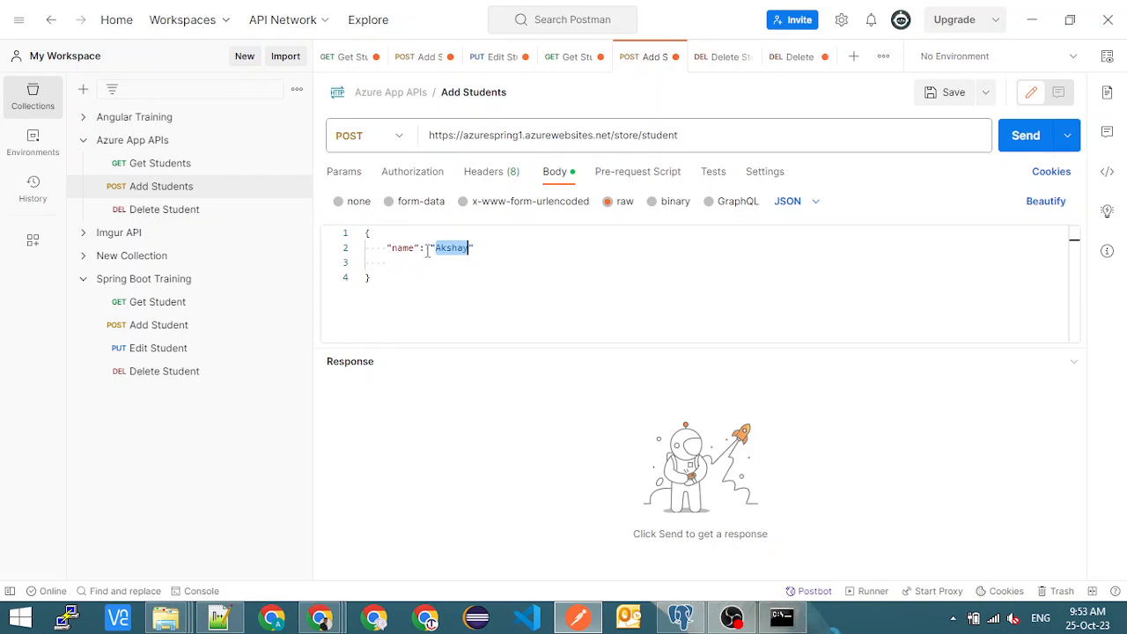
{"action": "key", "text": "BackSpace"}
{"action": "type", "text": "Shubham"}
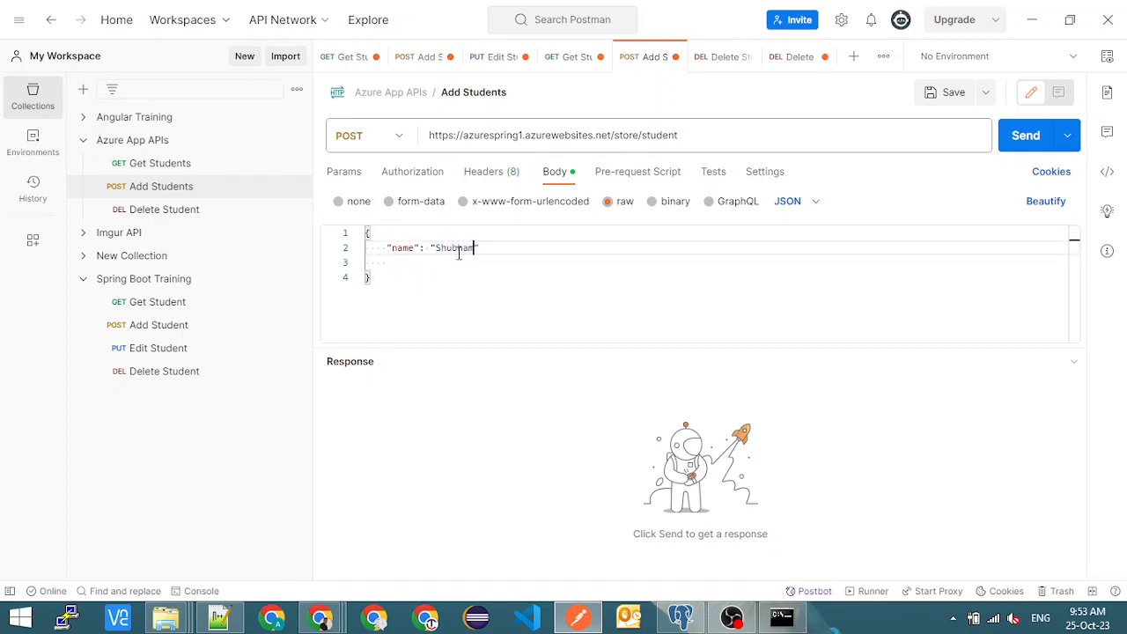
{"action": "left_click", "coordinate": [400, 265]}
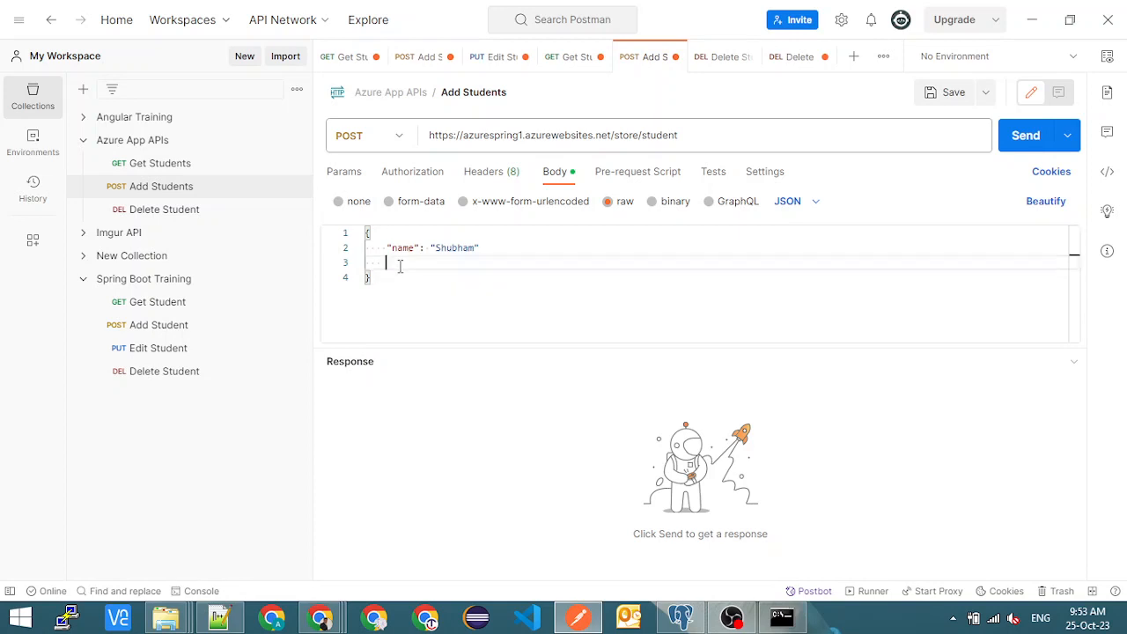
{"action": "key", "text": "BackSpace"}
{"action": "left_click", "coordinate": [402, 229]}
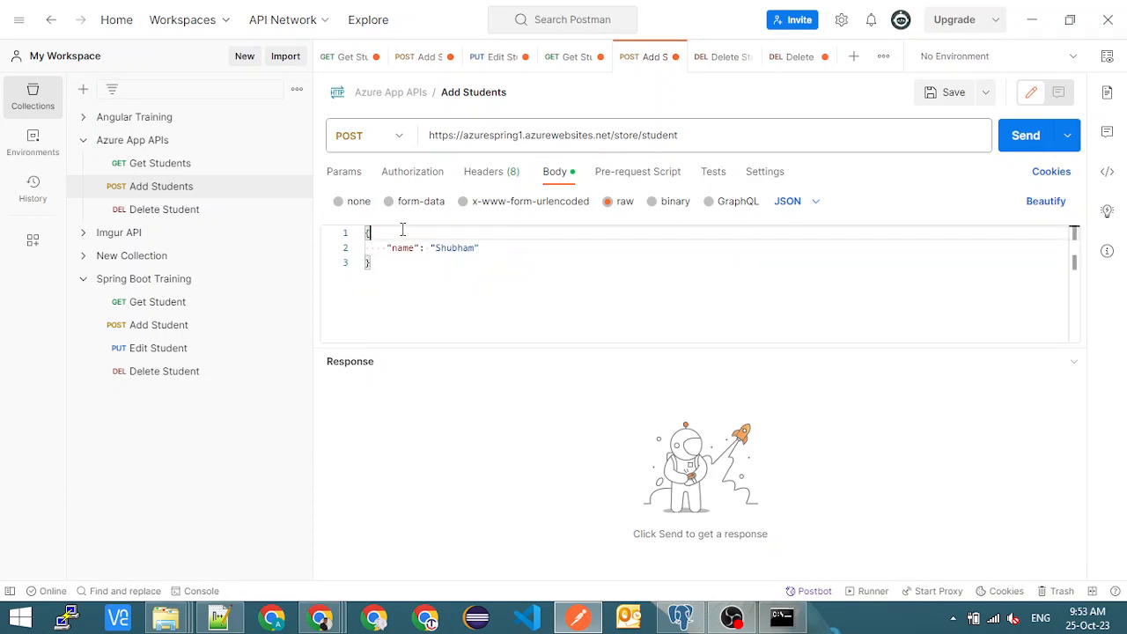
{"action": "left_click", "coordinate": [1039, 144]}
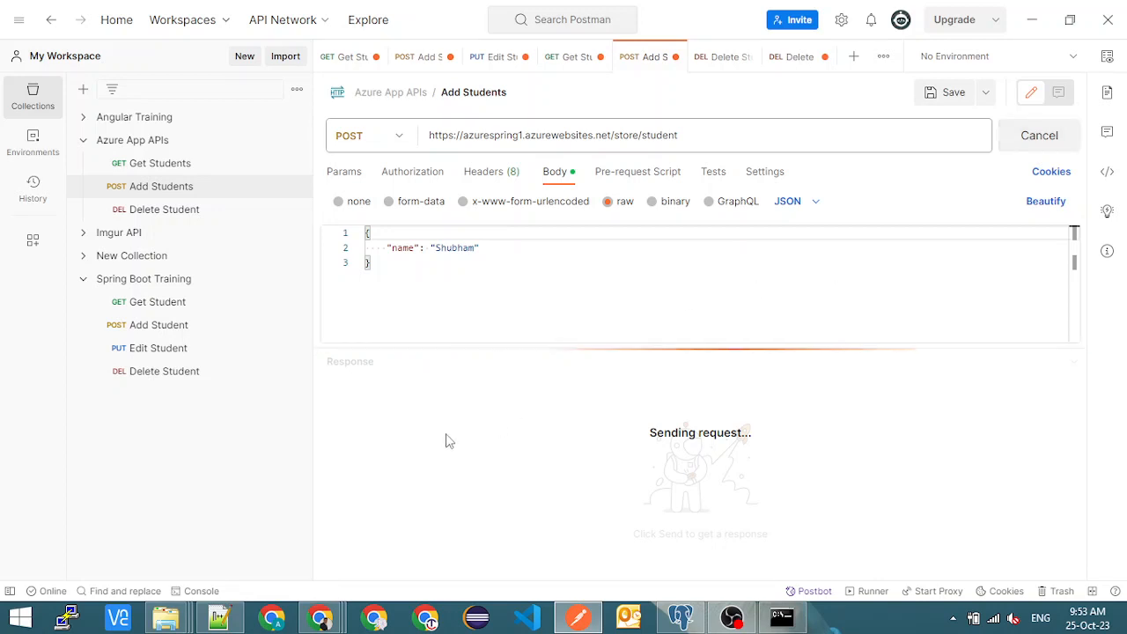
- Check the new student's id in the response, and switch to pgAdmin to rerun select * from students; on AzureTest
{"action": "left_click", "coordinate": [420, 433]}
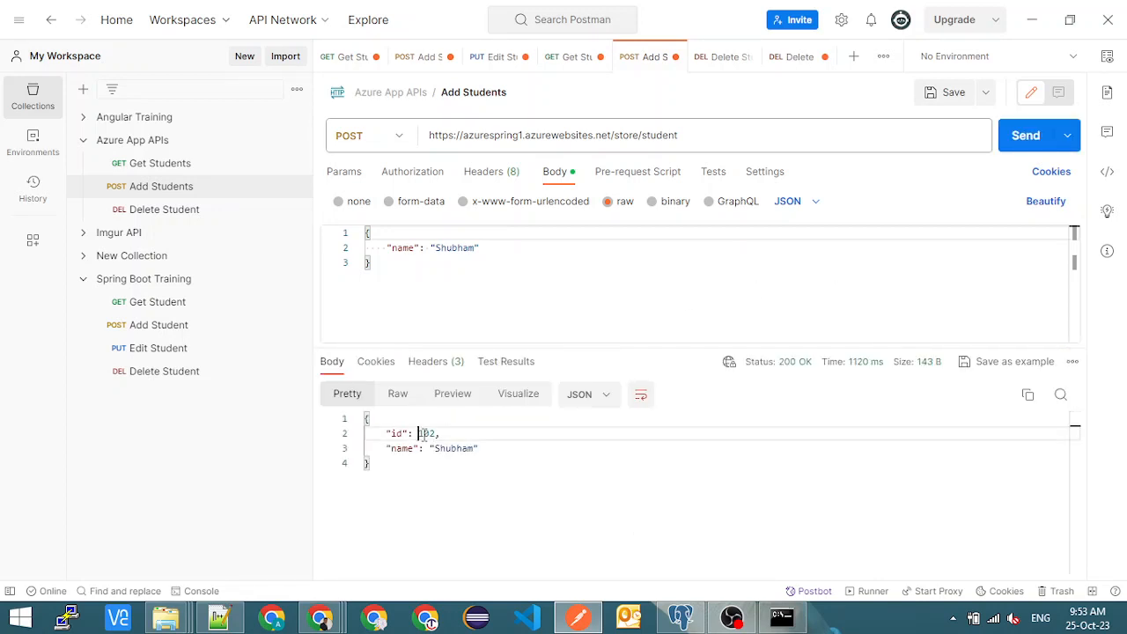
{"action": "left_click_drag", "start_coordinate": [420, 433], "coordinate": [437, 433]}
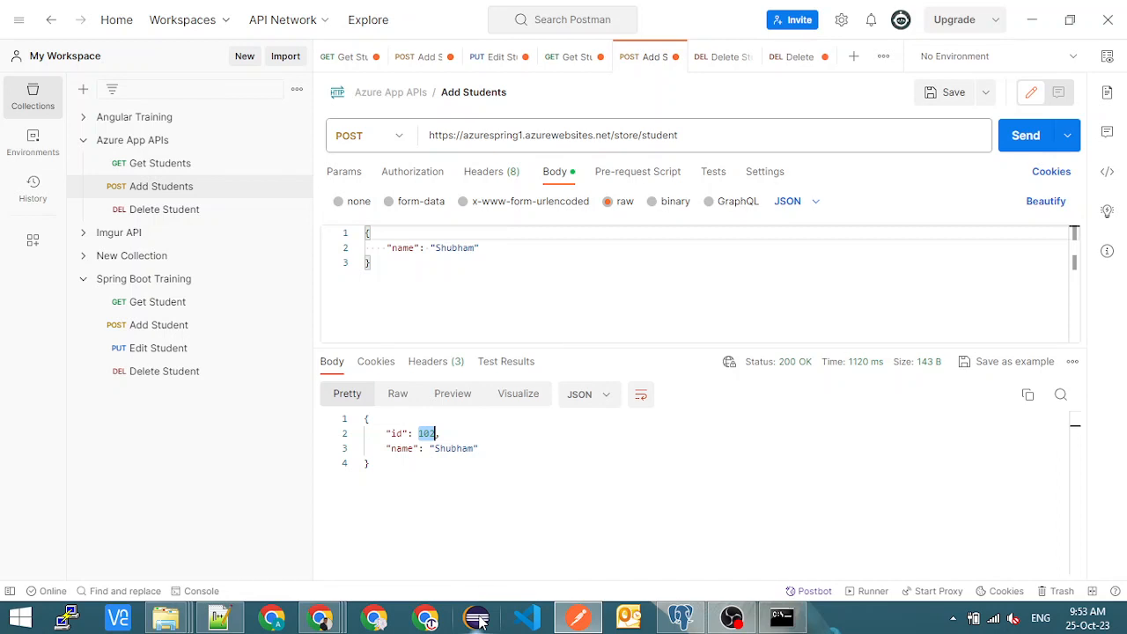
{"action": "key", "text": "alt+Tab"}
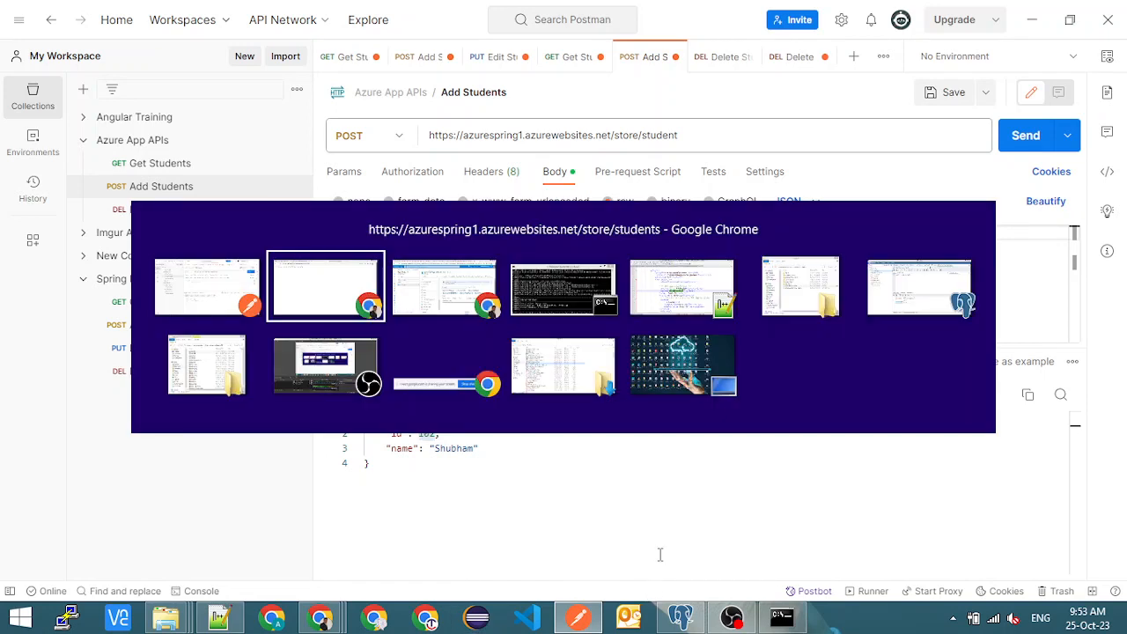
{"action": "key", "text": "alt+Tab"}
{"action": "key", "text": "alt+Tab"}
{"action": "key", "text": "alt+Tab"}
{"action": "key", "text": "alt+Tab"}
{"action": "key", "text": "alt+Tab"}
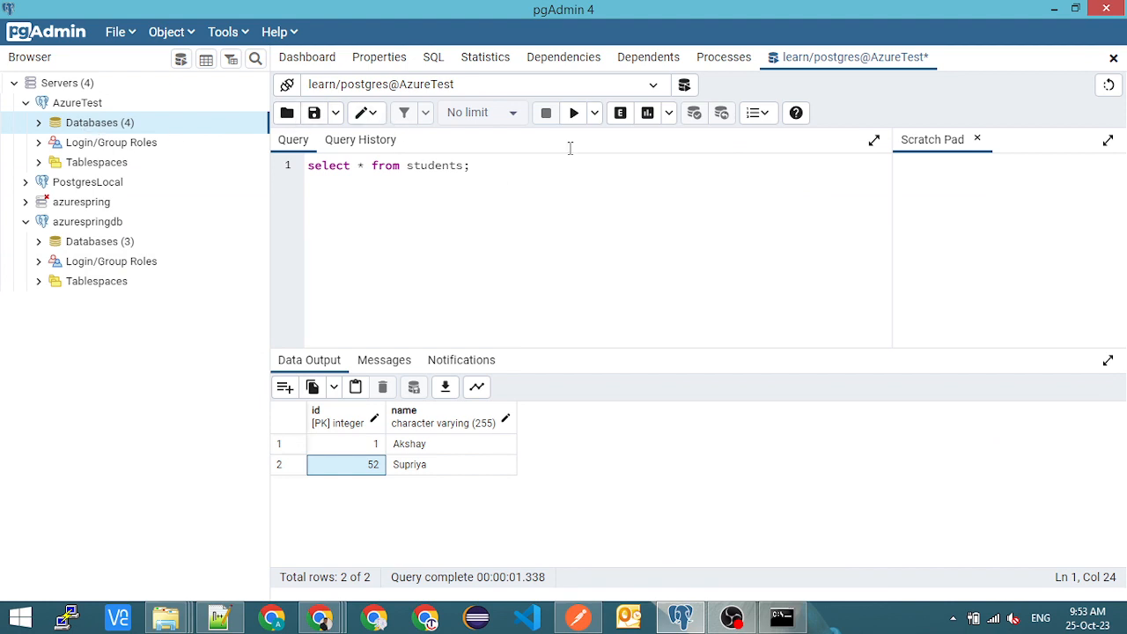
{"action": "left_click", "coordinate": [574, 112]}
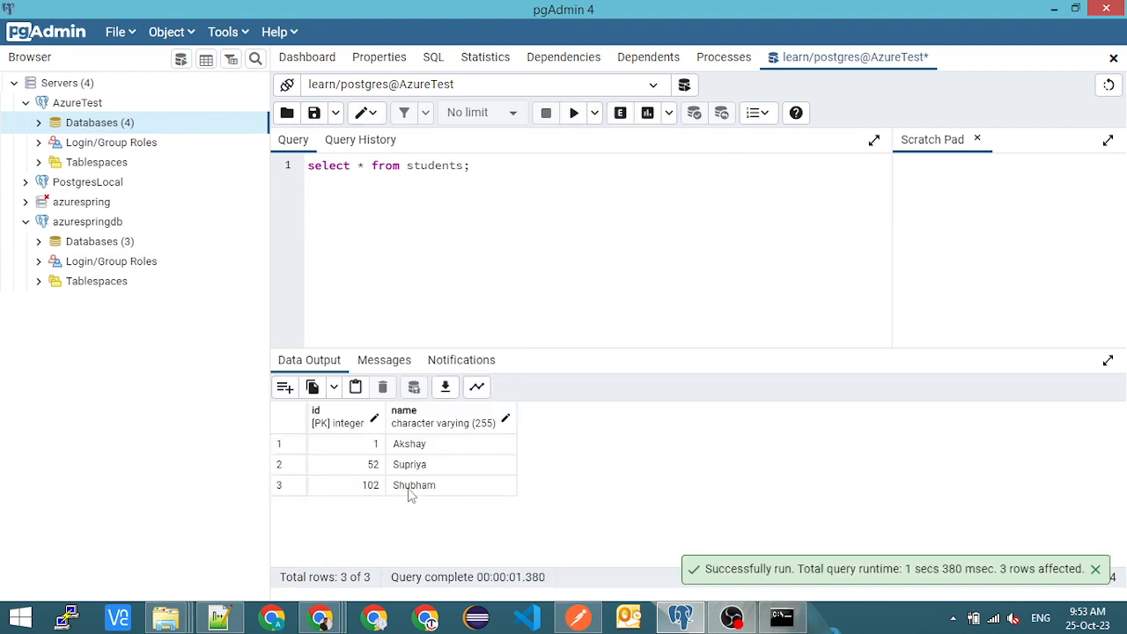
- Switch to Chrome and reload the hosted azurespring1.azurewebsites.net/store/students page
{"action": "key", "text": "alt+Tab"}
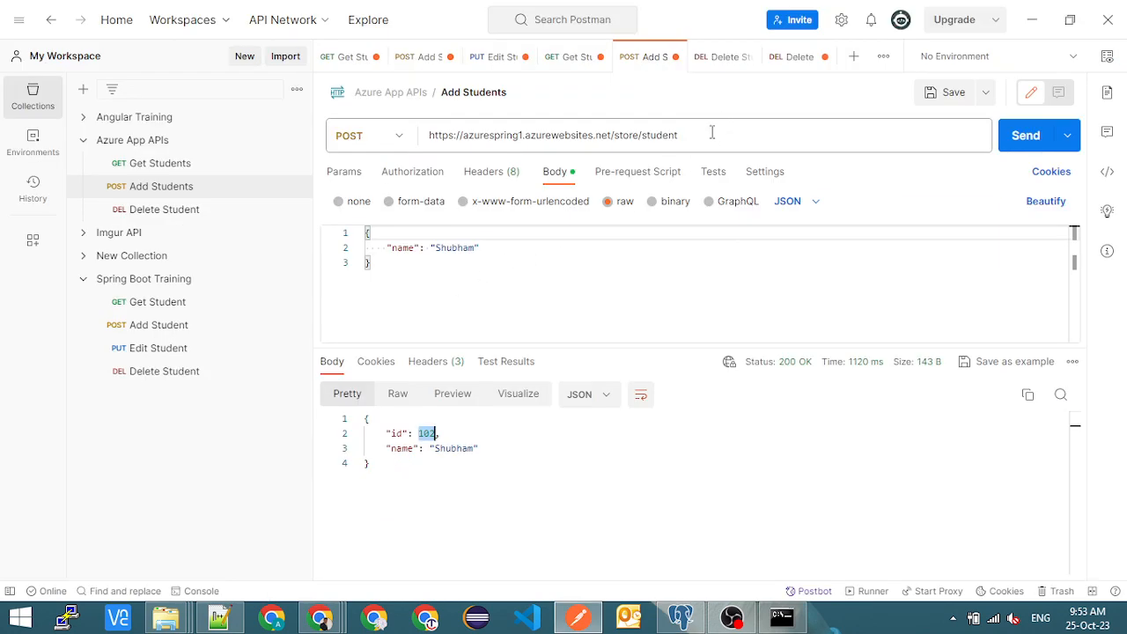
{"action": "key", "text": "alt+Tab"}
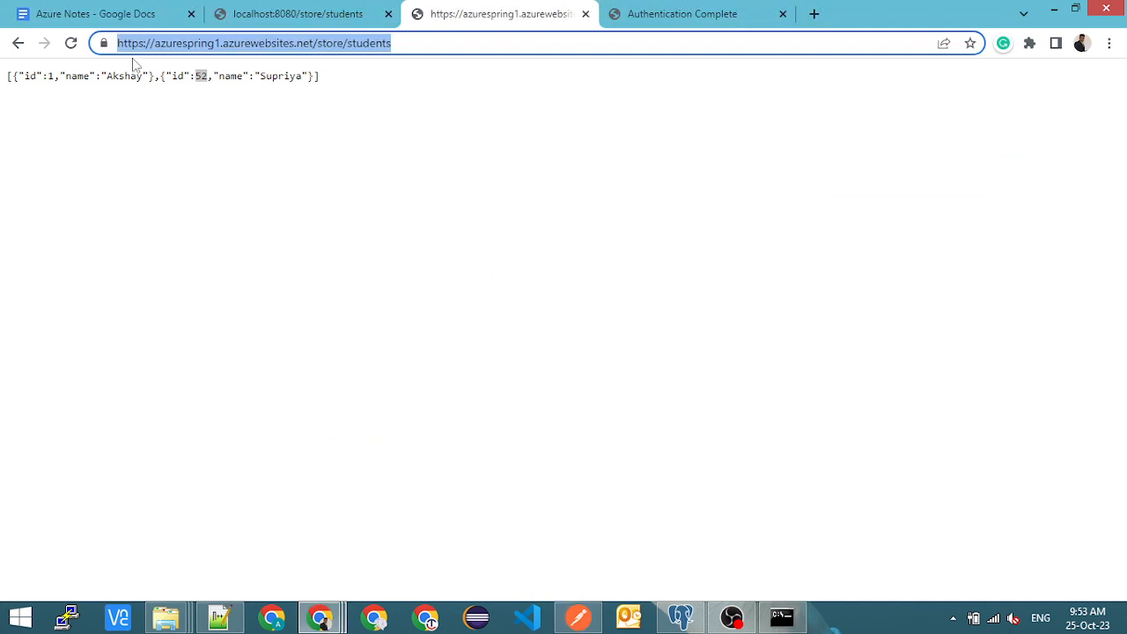
{"action": "left_click", "coordinate": [70, 43]}
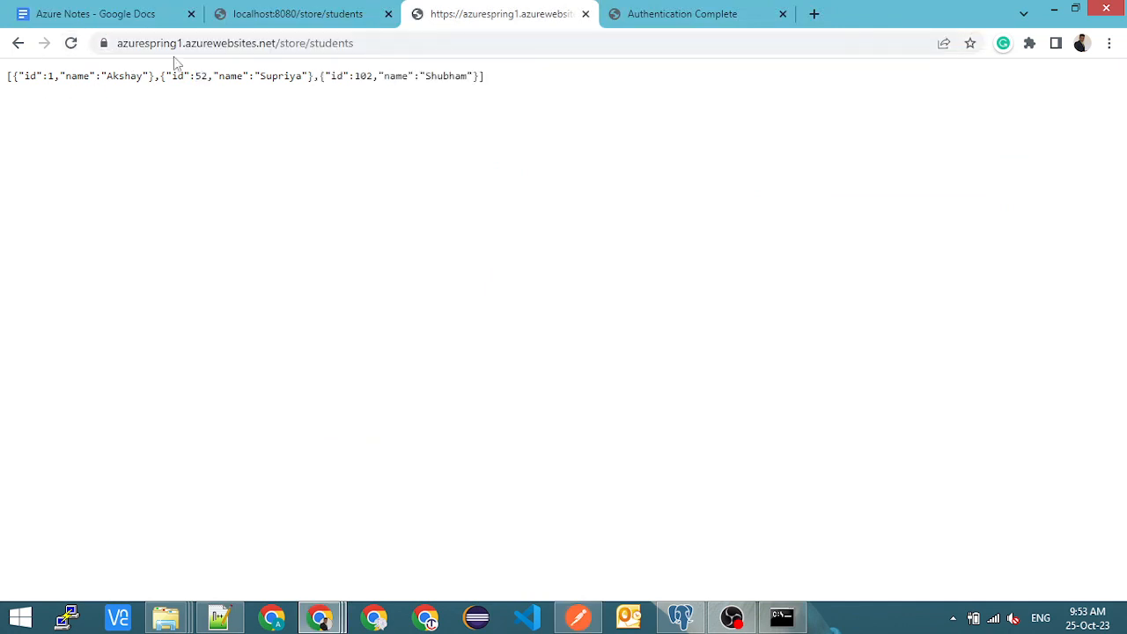
{"action": "key", "text": "alt+Tab"}
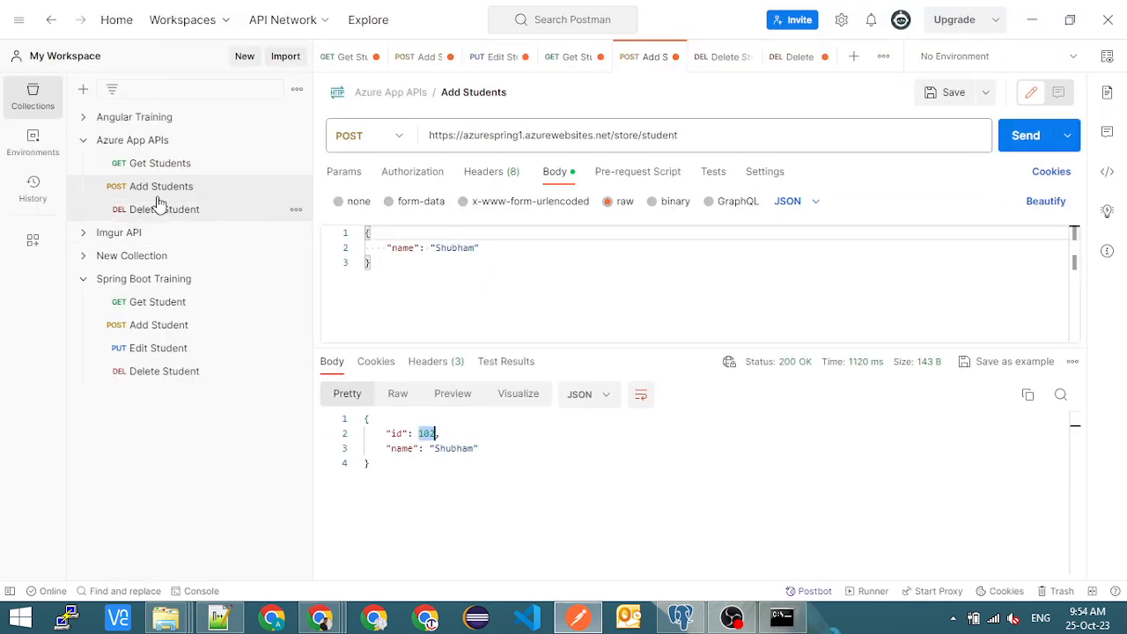
{"action": "left_click", "coordinate": [145, 168]}
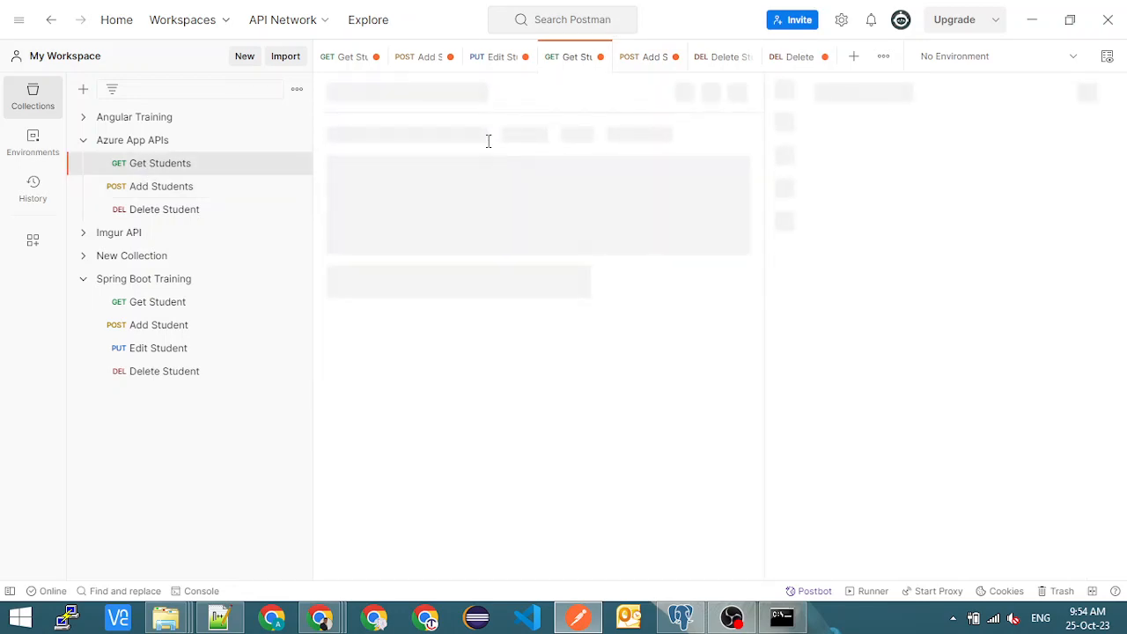
{"action": "key", "text": "alt+Tab"}
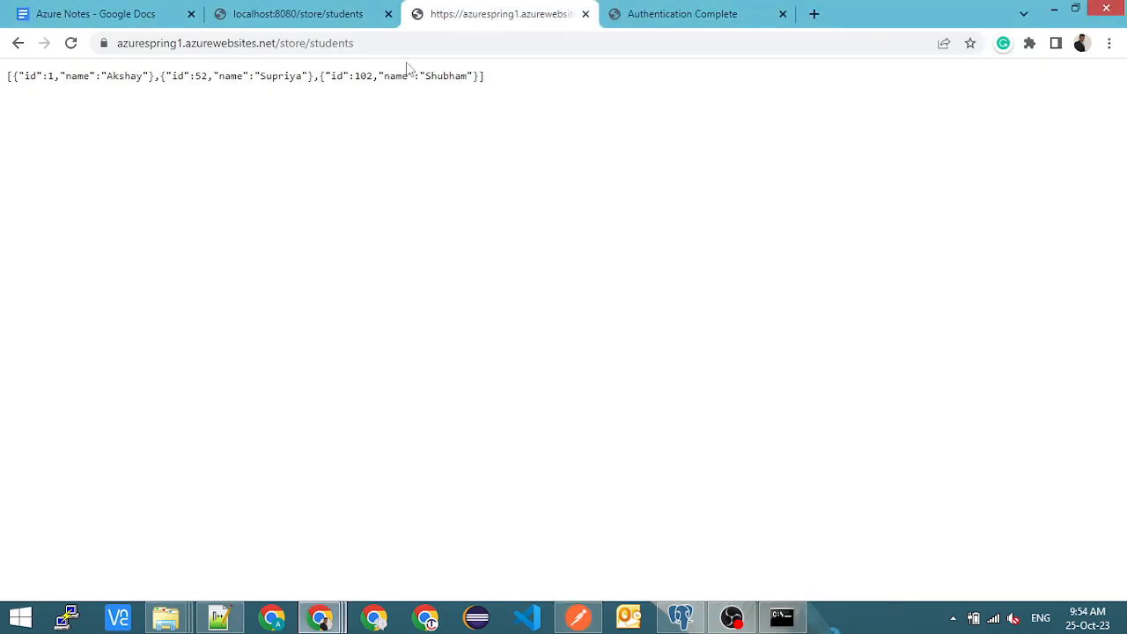
{"action": "left_click", "coordinate": [399, 44]}
{"action": "key", "text": "ctrl+c"}
{"action": "key", "text": "alt+Tab"}
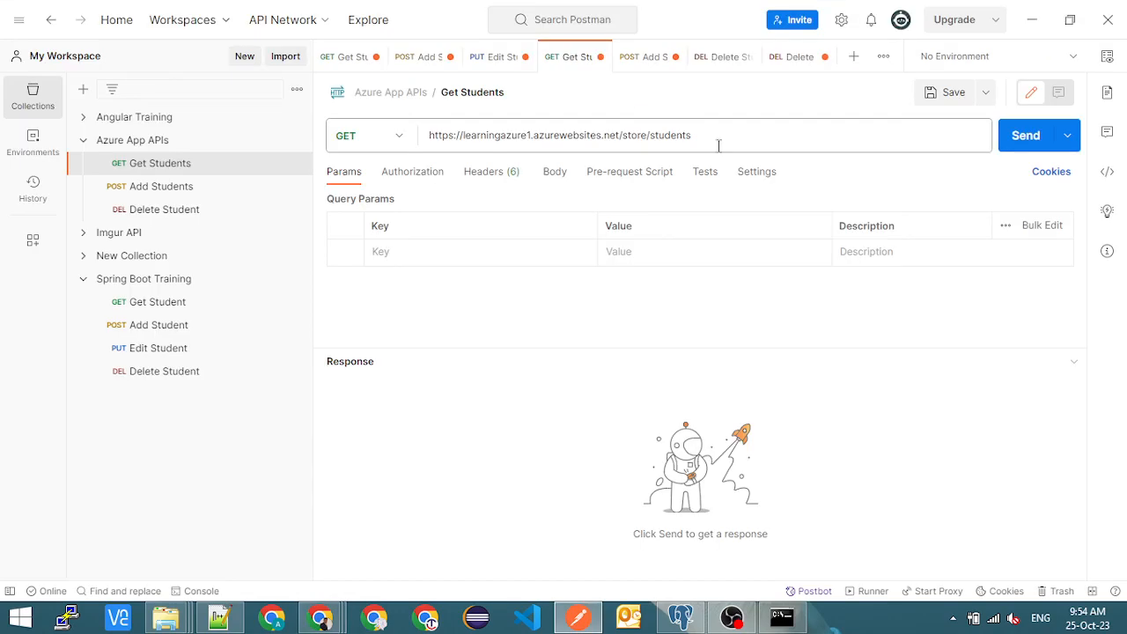
{"action": "left_click", "coordinate": [714, 135]}
{"action": "key", "text": "ctrl+a"}
{"action": "key", "text": "ctrl+v"}
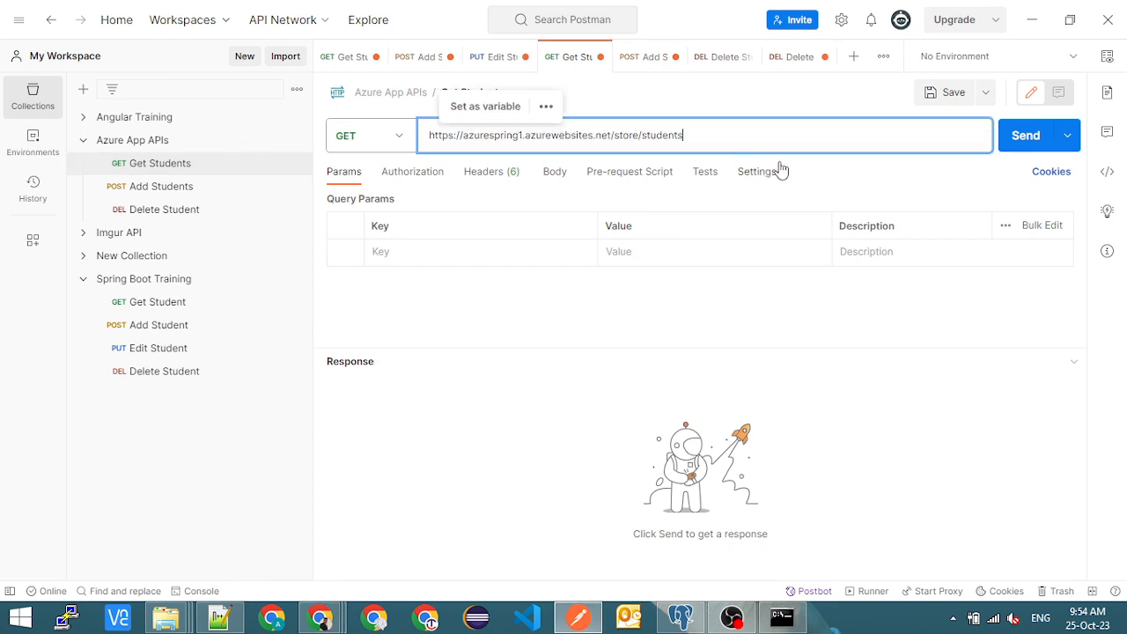
- Send the Get Students request and examine the student ids in the response
{"action": "left_click", "coordinate": [1047, 135]}
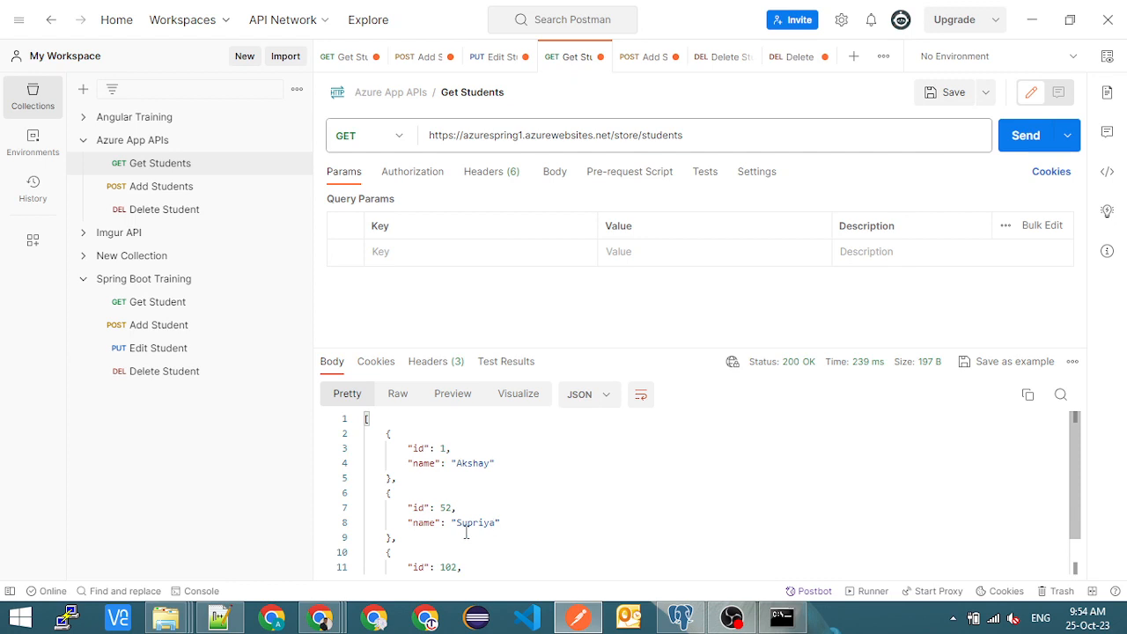
{"action": "scroll", "coordinate": [453, 528], "scroll_direction": "down", "scroll_amount": 1}
{"action": "double_click", "coordinate": [444, 462]}
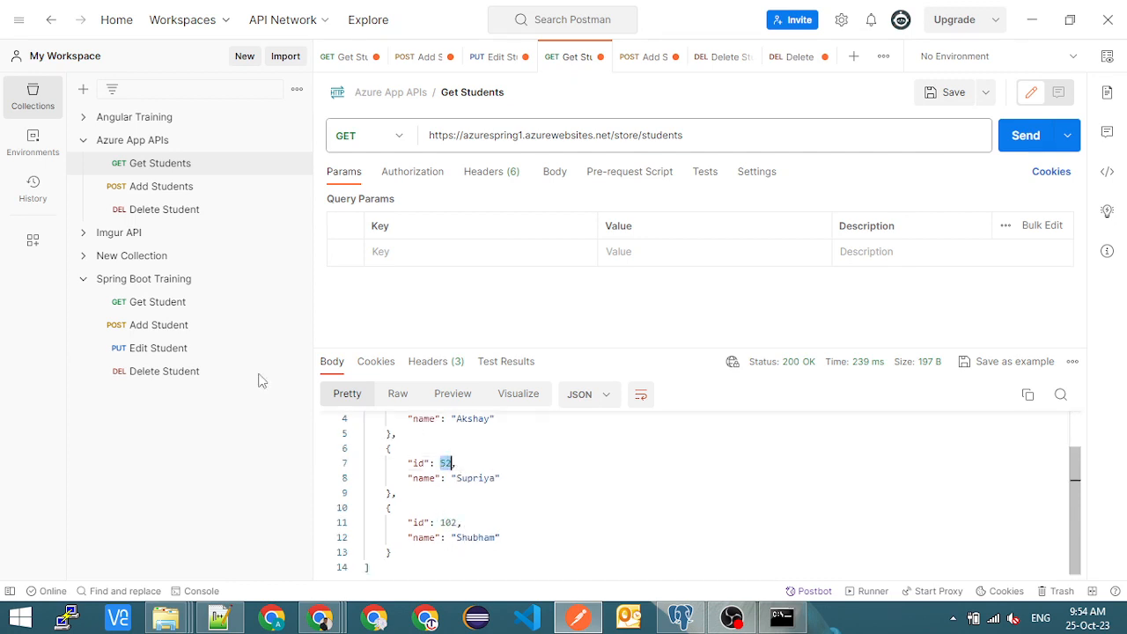
{"action": "left_click", "coordinate": [168, 210]}
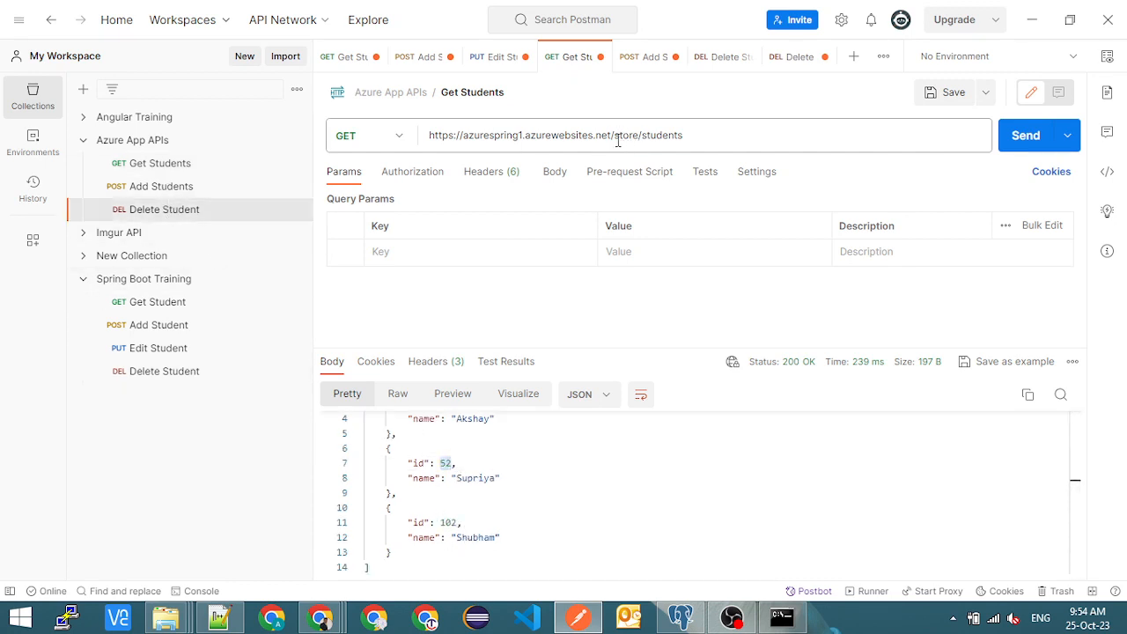
{"action": "left_click", "coordinate": [714, 133]}
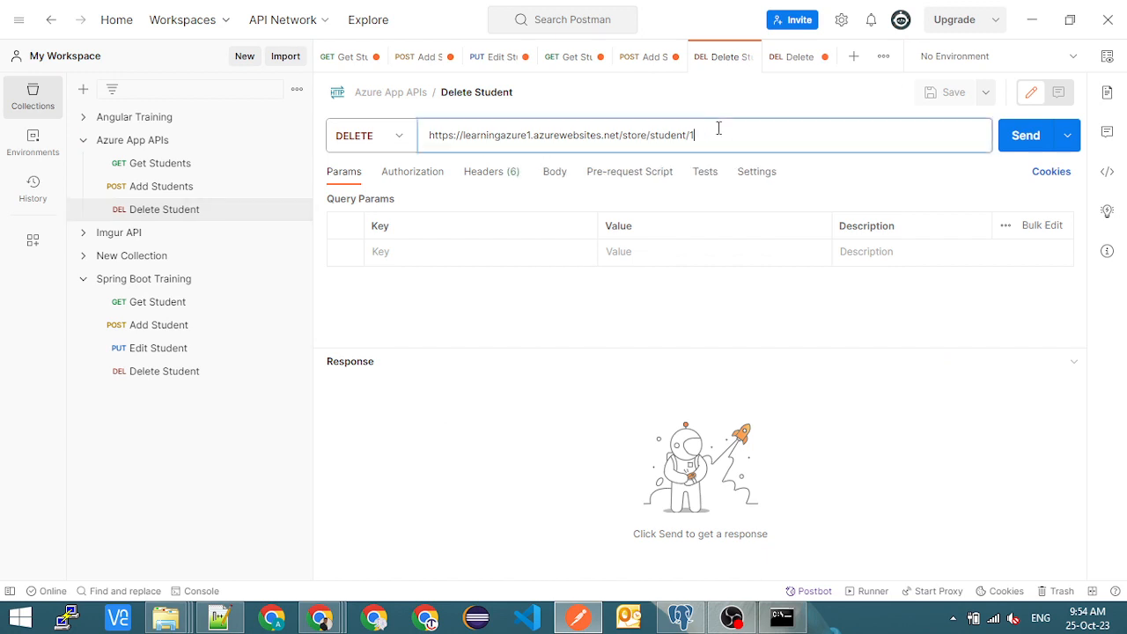
{"action": "key", "text": "ctrl+a"}
{"action": "type", "text": "https://azurespring1.azurewebsites.net/store/student/"}
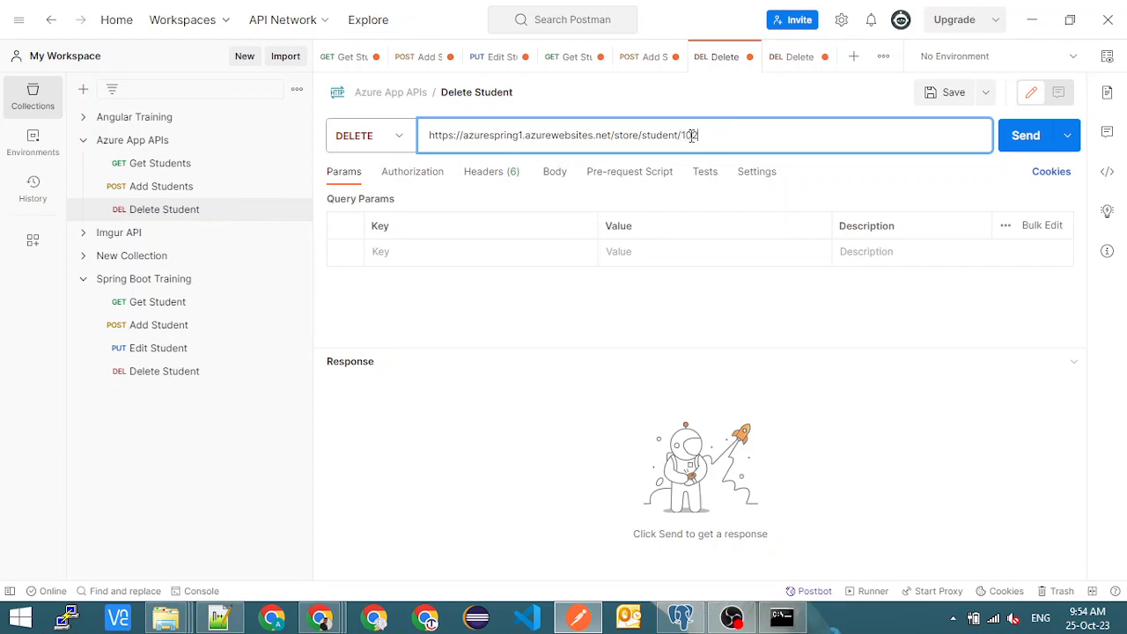
- Check the students table rows in pgAdmin and reload the hosted students page in Chrome
{"action": "key", "text": "alt+Tab"}
{"action": "key", "text": "alt+Tab"}
{"action": "key", "text": "alt+Tab"}
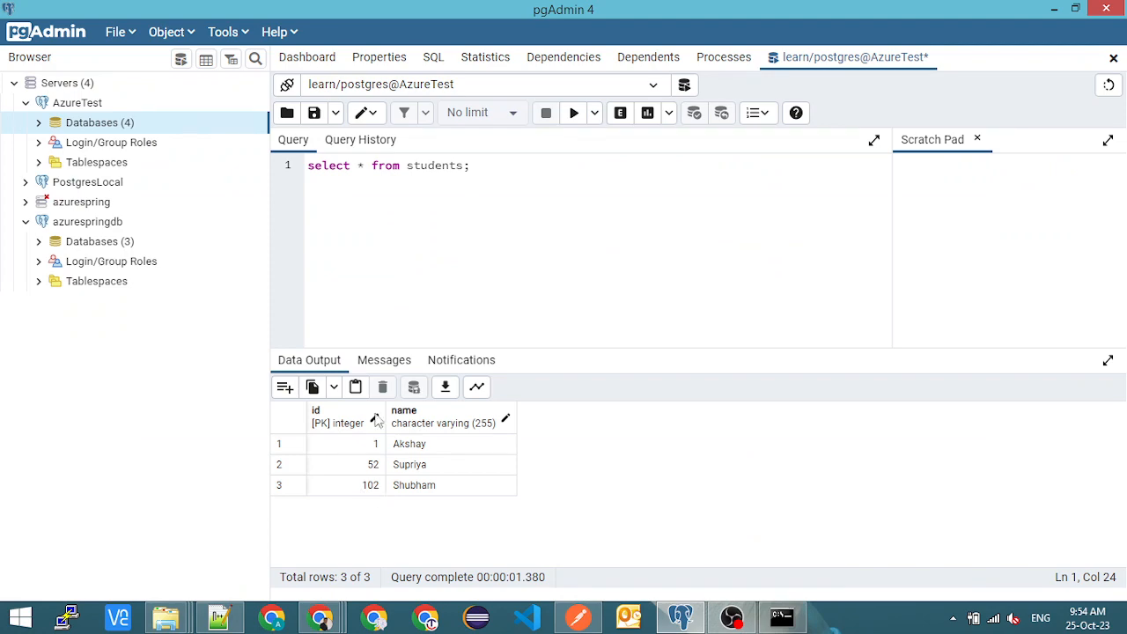
{"action": "key", "text": "alt+Tab"}
{"action": "left_click", "coordinate": [378, 48]}
{"action": "key", "text": "Return"}
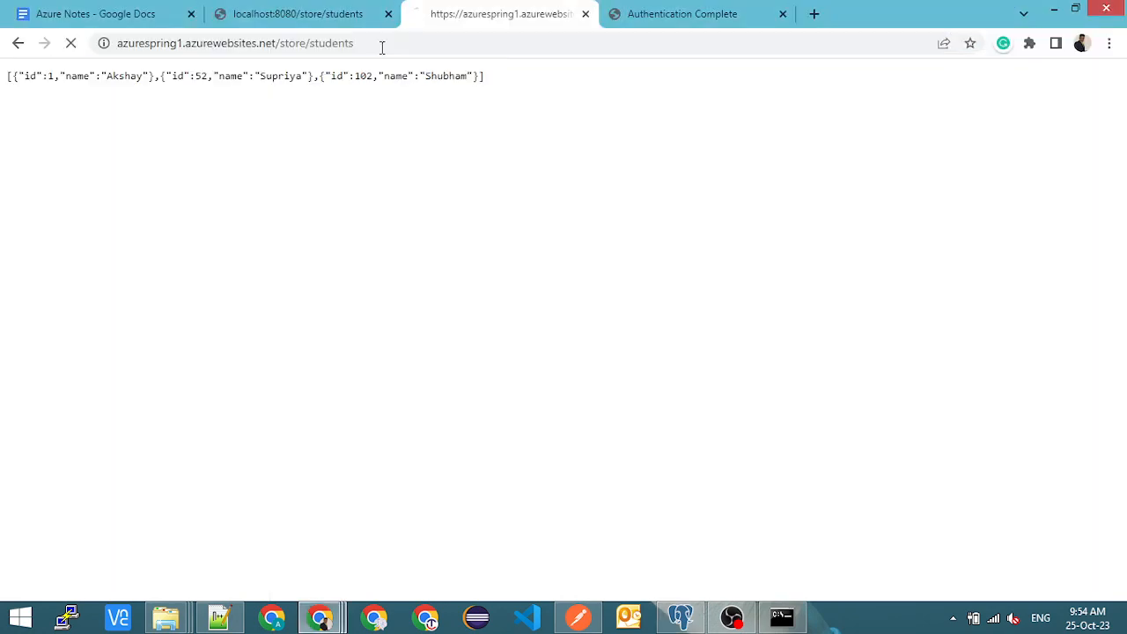
- Switch to Postman to send the DELETE request for student 102, and rerun the students query in pgAdmin
{"action": "key", "text": "alt+Tab"}
{"action": "key", "text": "alt+Tab"}
{"action": "key", "text": "alt+Tab"}
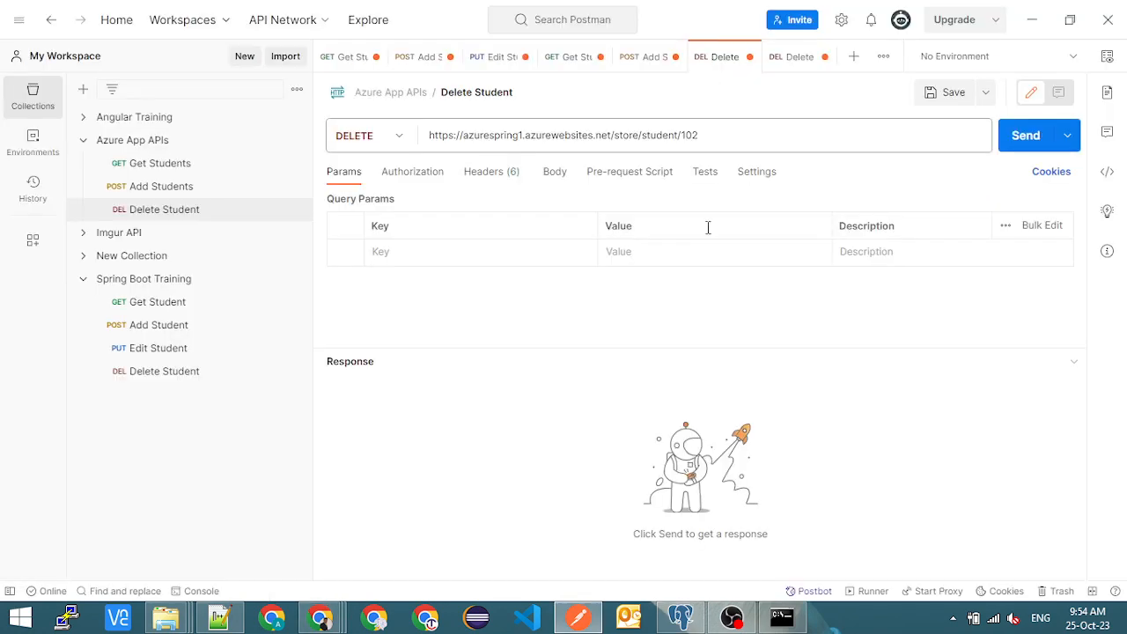
{"action": "left_click", "coordinate": [1021, 135]}
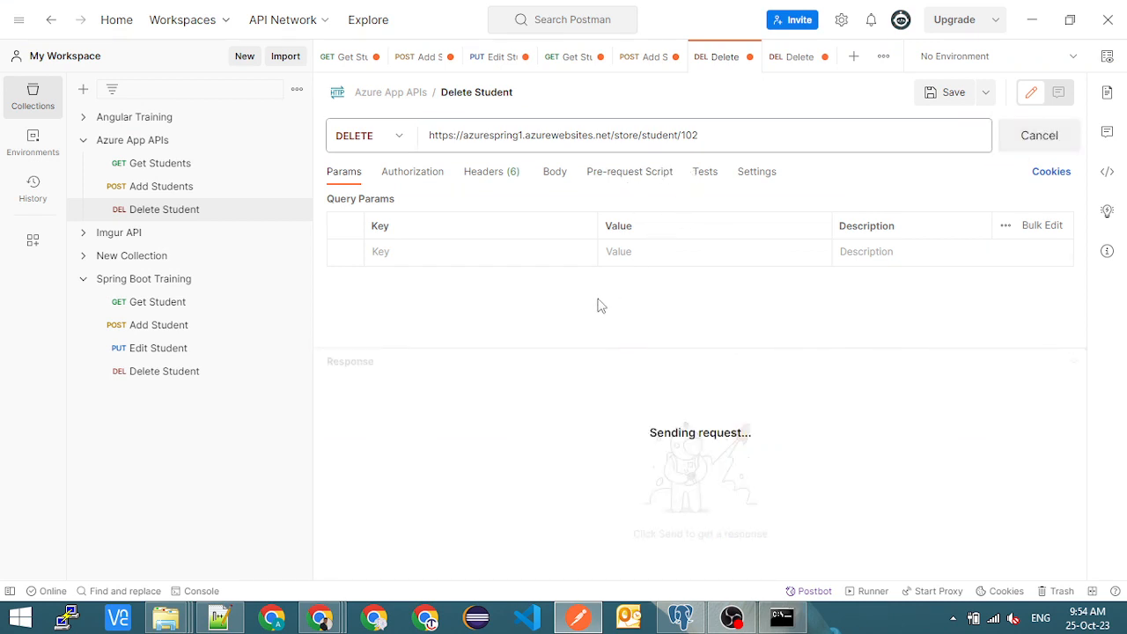
{"action": "key", "text": "alt+Tab"}
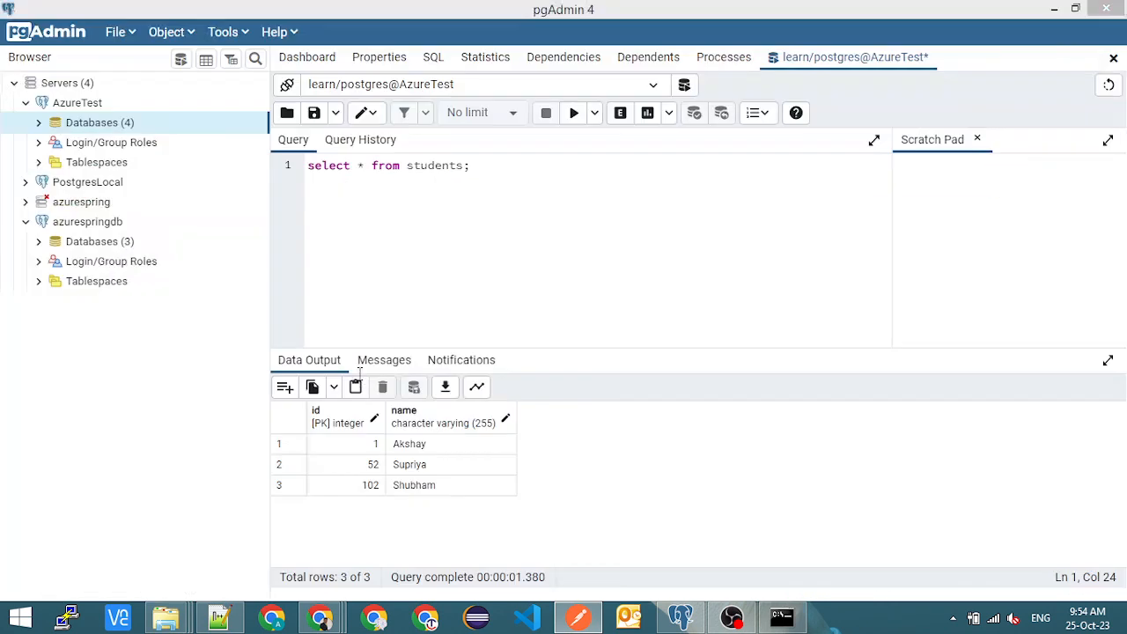
{"action": "left_click", "coordinate": [575, 116]}
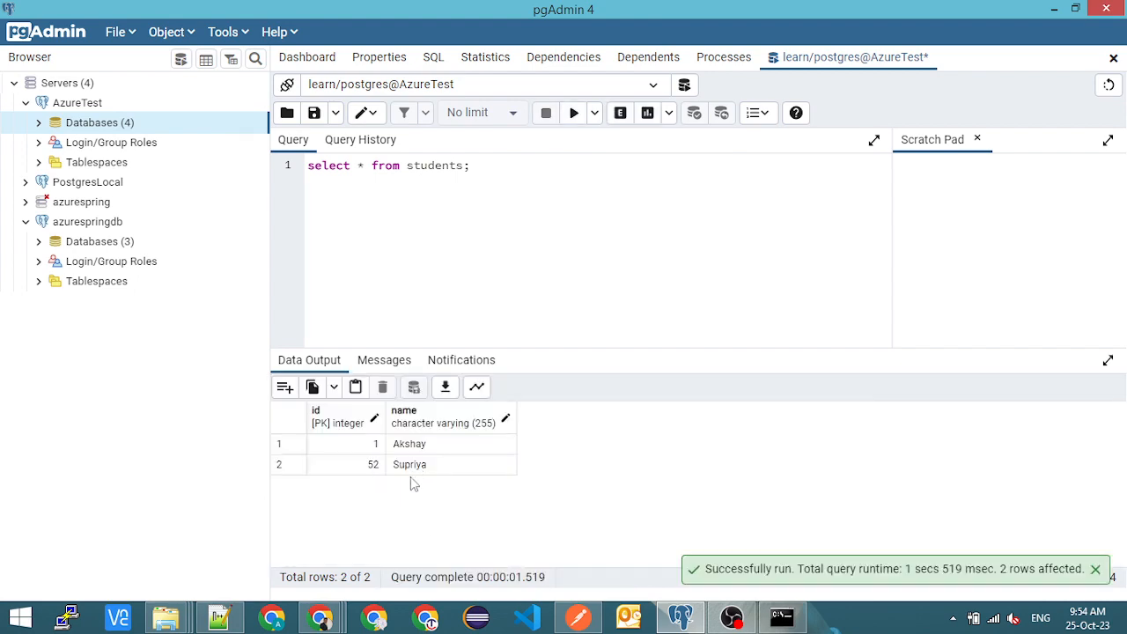
- Switch back to Postman and add a new request with the PUT method to the Azure App APIs collection
{"action": "key", "text": "alt+Tab"}
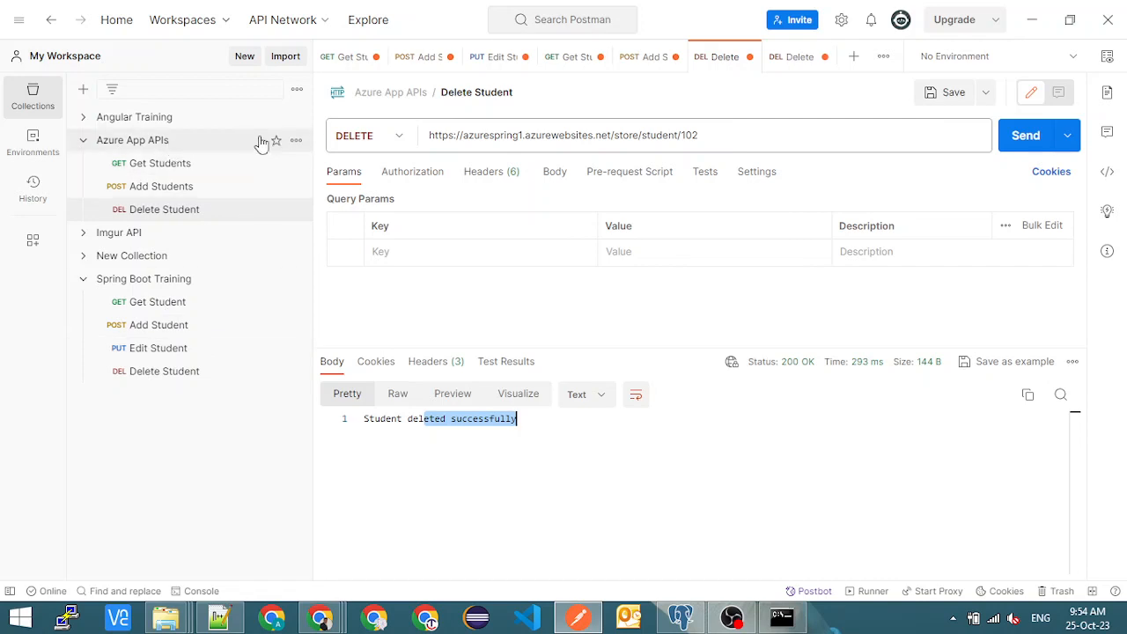
{"action": "left_click", "coordinate": [298, 142]}
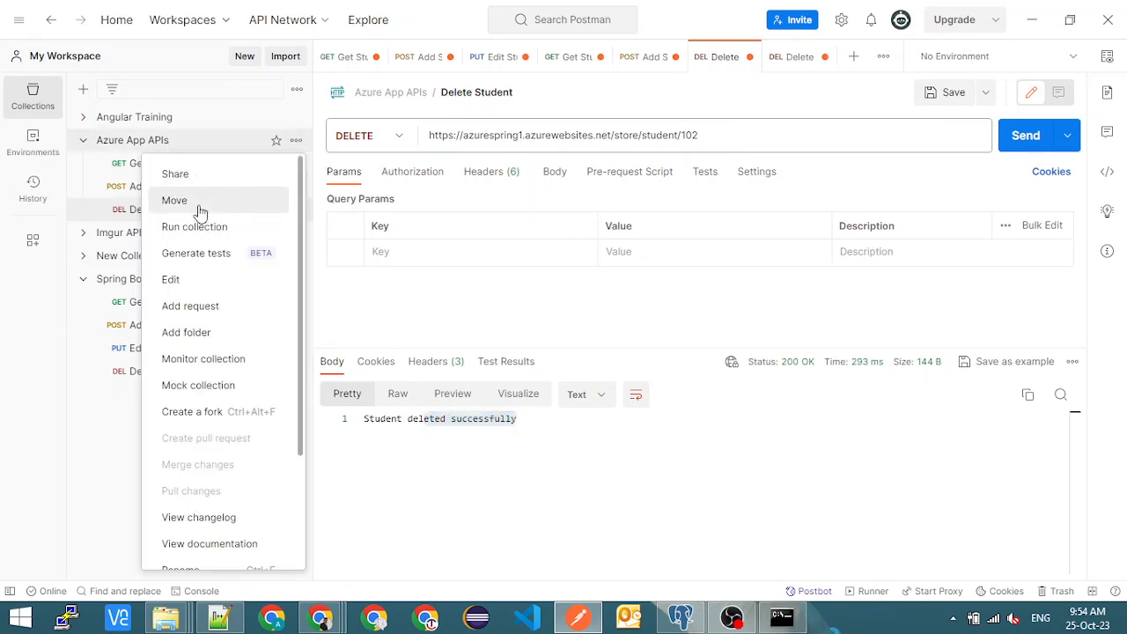
{"action": "left_click", "coordinate": [218, 314]}
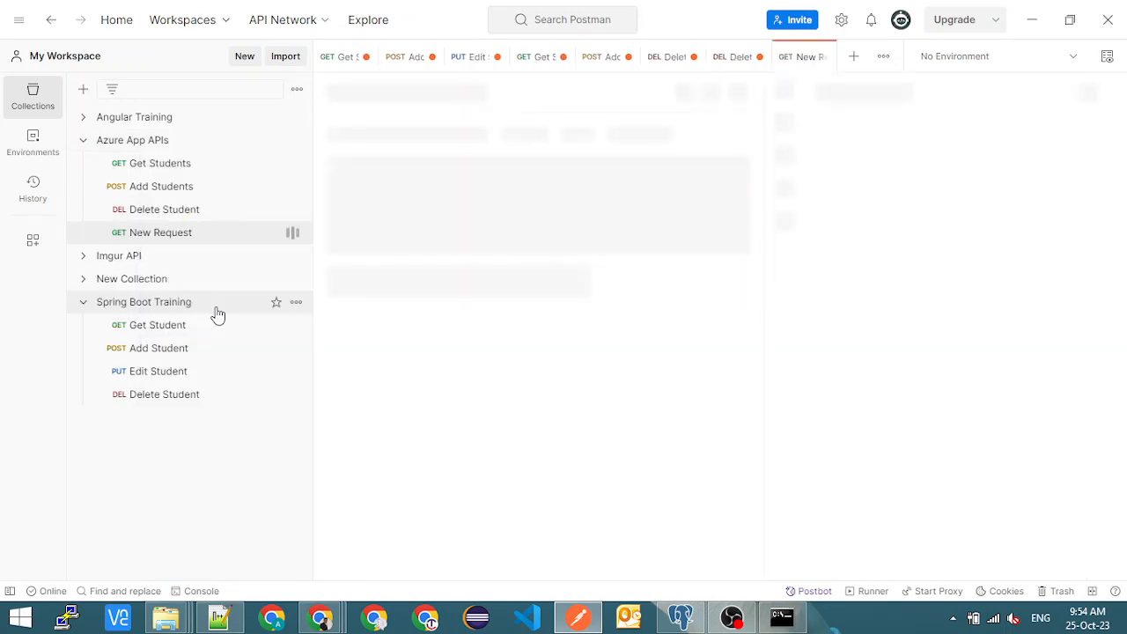
{"action": "left_click", "coordinate": [395, 139]}
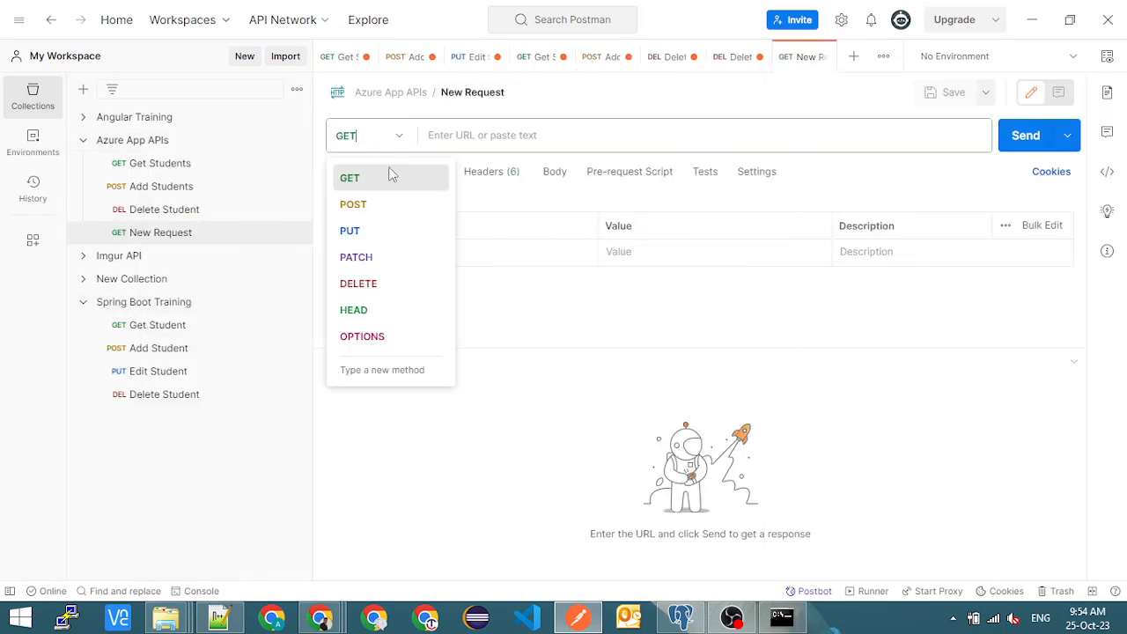
{"action": "left_click", "coordinate": [378, 234]}
- Rename the new PUT request as Update Student
{"action": "left_click", "coordinate": [478, 91]}
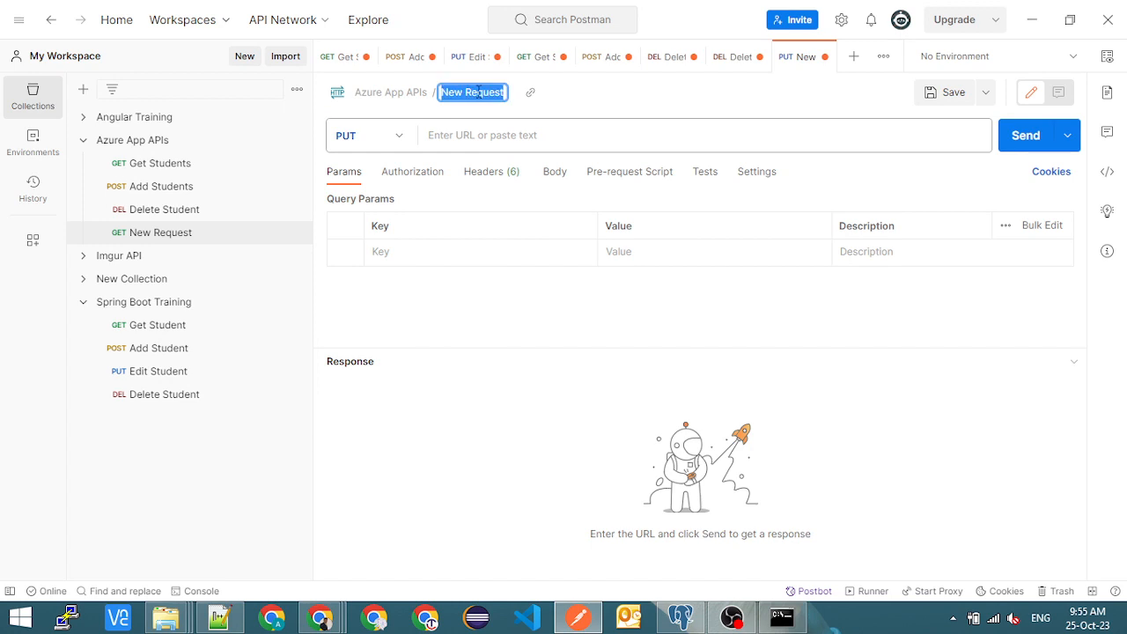
{"action": "type", "text": "Update Stu"}
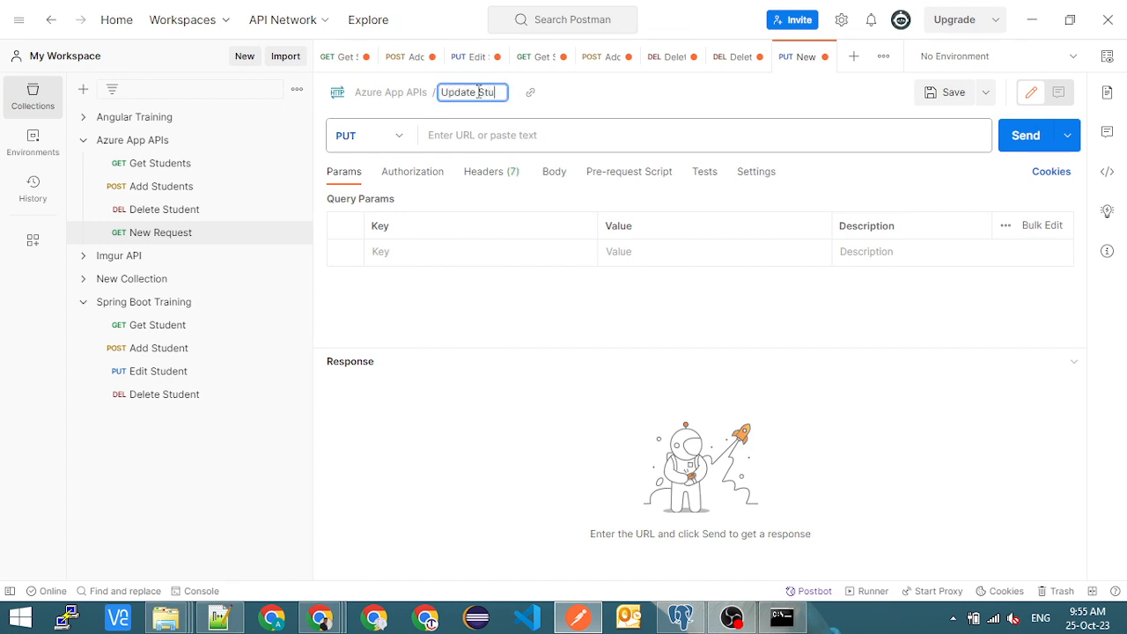
{"action": "type", "text": "ent"}
{"action": "key", "text": "BackSpace"}
{"action": "key", "text": "BackSpace"}
{"action": "key", "text": "BackSpace"}
{"action": "type", "text": "eetn"}
{"action": "key", "text": "BackSpace"}
{"action": "key", "text": "BackSpace"}
{"action": "type", "text": "nt"}
{"action": "left_click", "coordinate": [500, 135]}
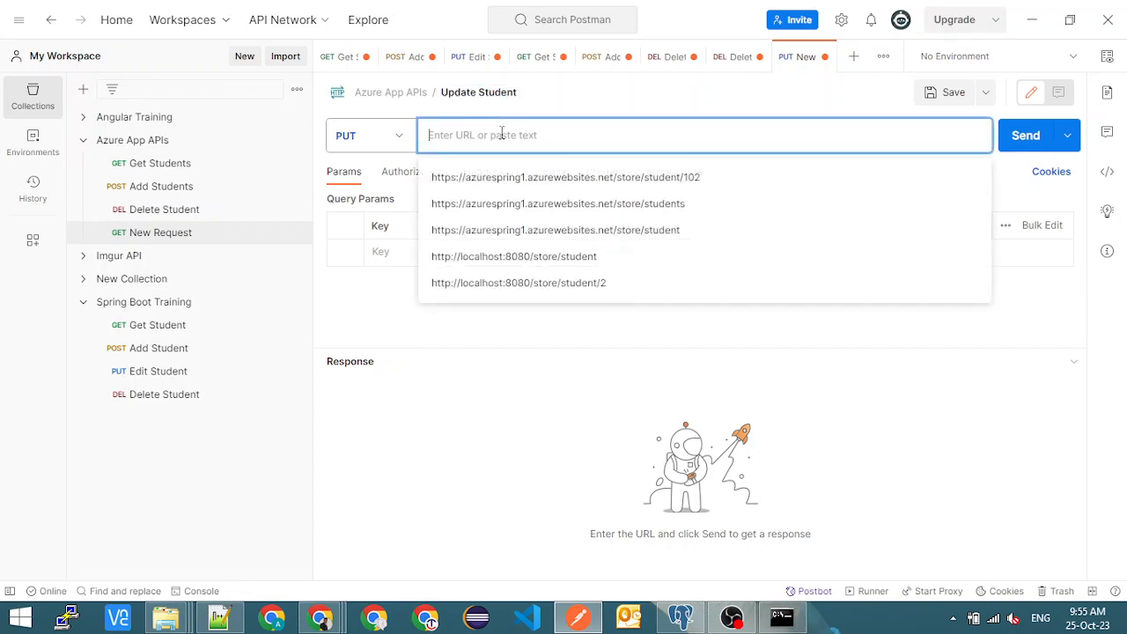
{"action": "key", "text": "ctrl+v"}
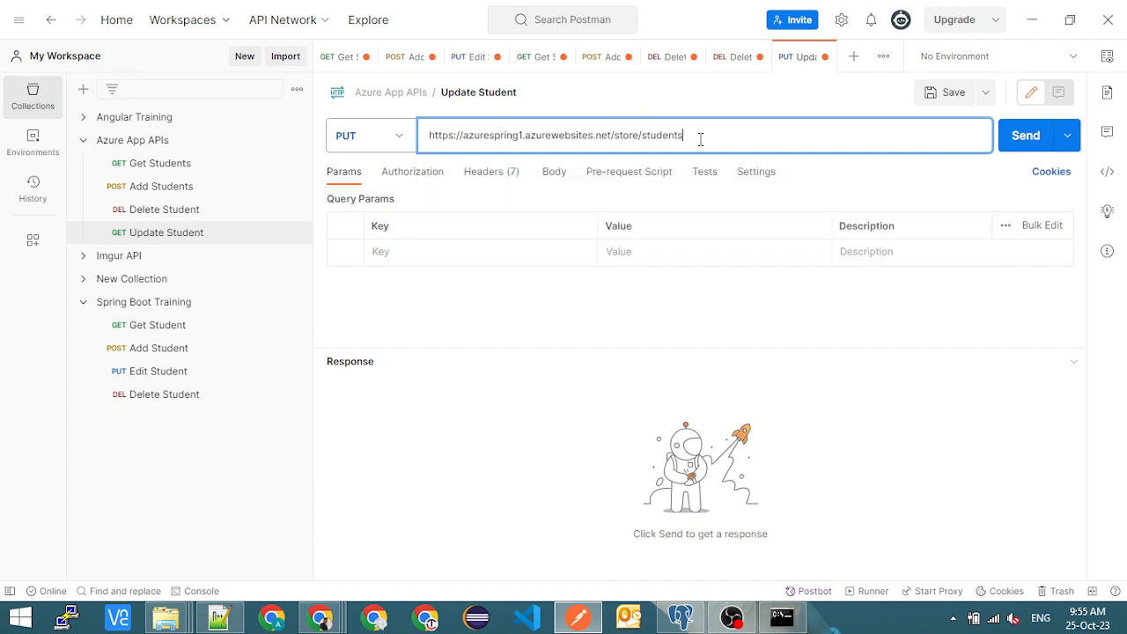
{"action": "type", "text": "/"}
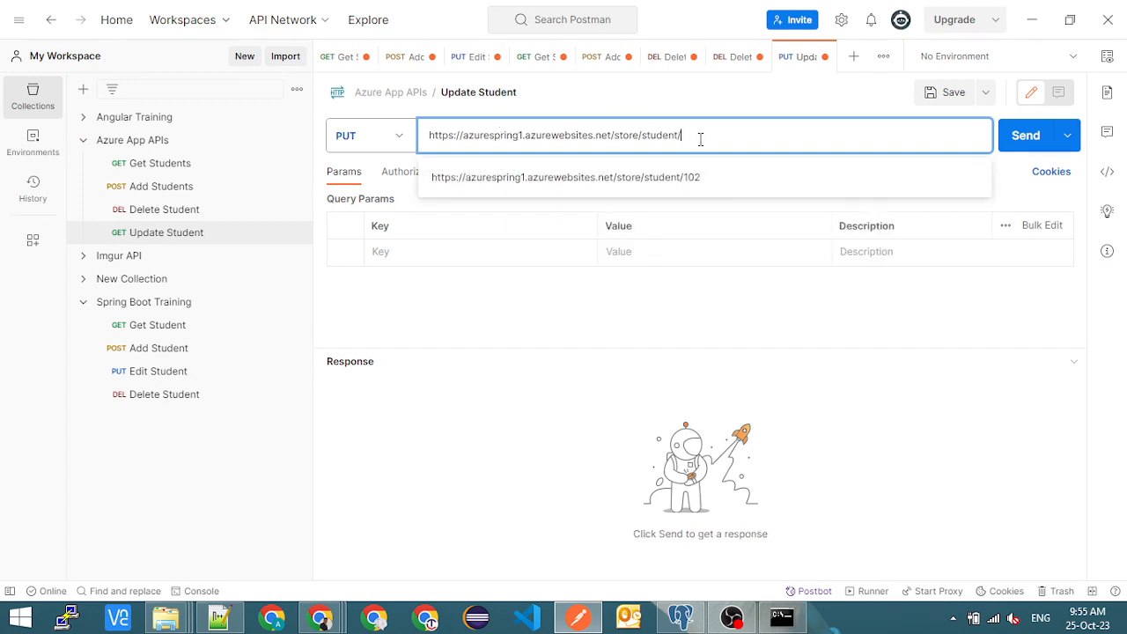
{"action": "type", "text": "2"}
{"action": "key", "text": "BackSpace"}
{"action": "key", "text": "BackSpace"}
{"action": "type", "text": "/1"}
{"action": "left_click", "coordinate": [472, 336]}
- Set the Update Student request body to raw content in JSON format
{"action": "left_click", "coordinate": [552, 180]}
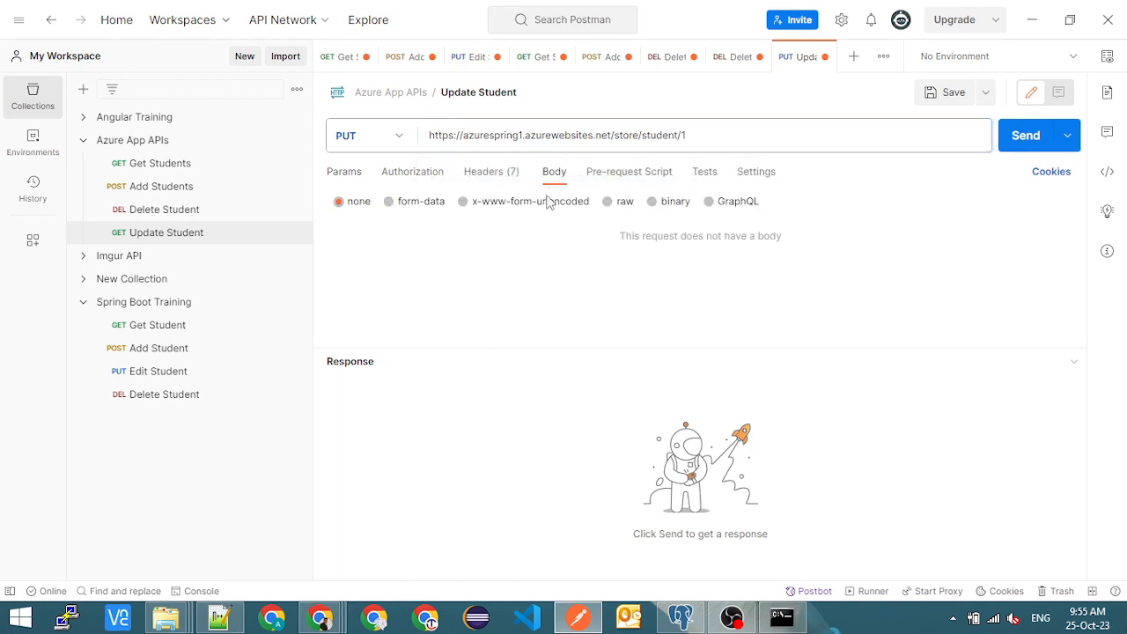
{"action": "left_click", "coordinate": [607, 201]}
{"action": "left_click", "coordinate": [797, 204]}
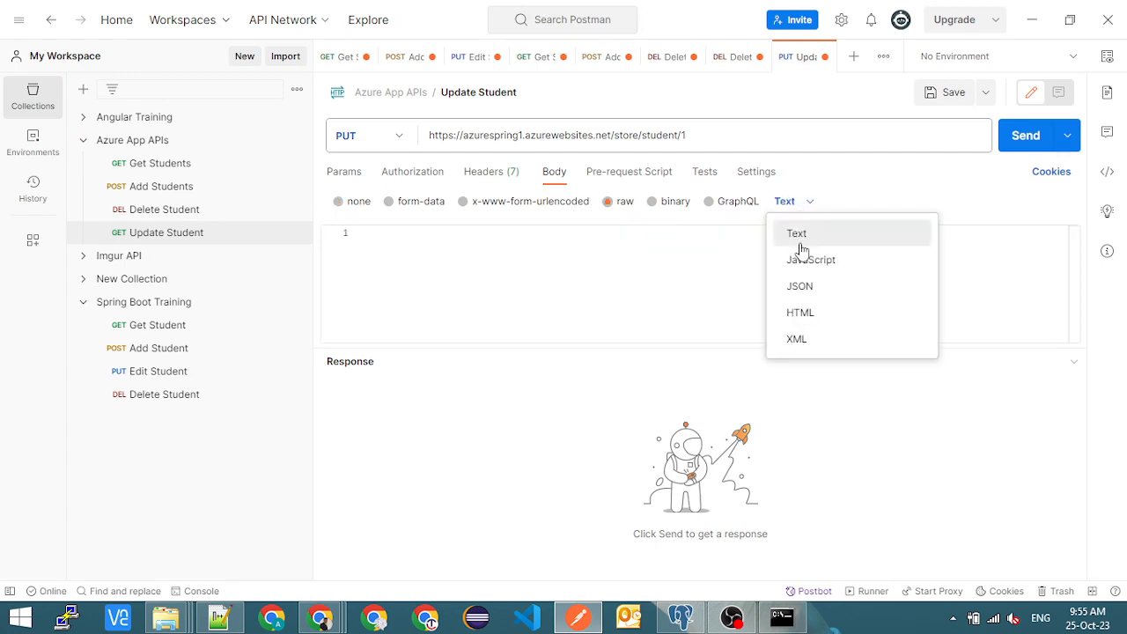
{"action": "left_click", "coordinate": [801, 287]}
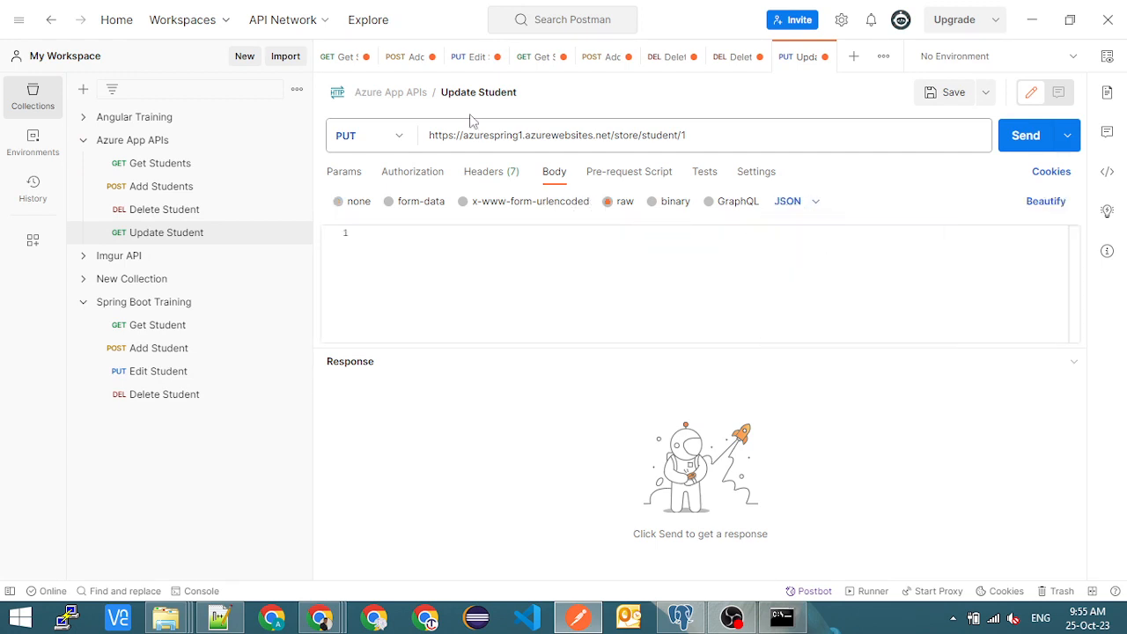
- Copy the JSON body of the Add Students request into Update Student, saving Update Student just before inserting it
{"action": "left_click", "coordinate": [170, 193]}
{"action": "left_click_drag", "start_coordinate": [373, 263], "coordinate": [352, 231]}
{"action": "key", "text": "ctrl+c"}
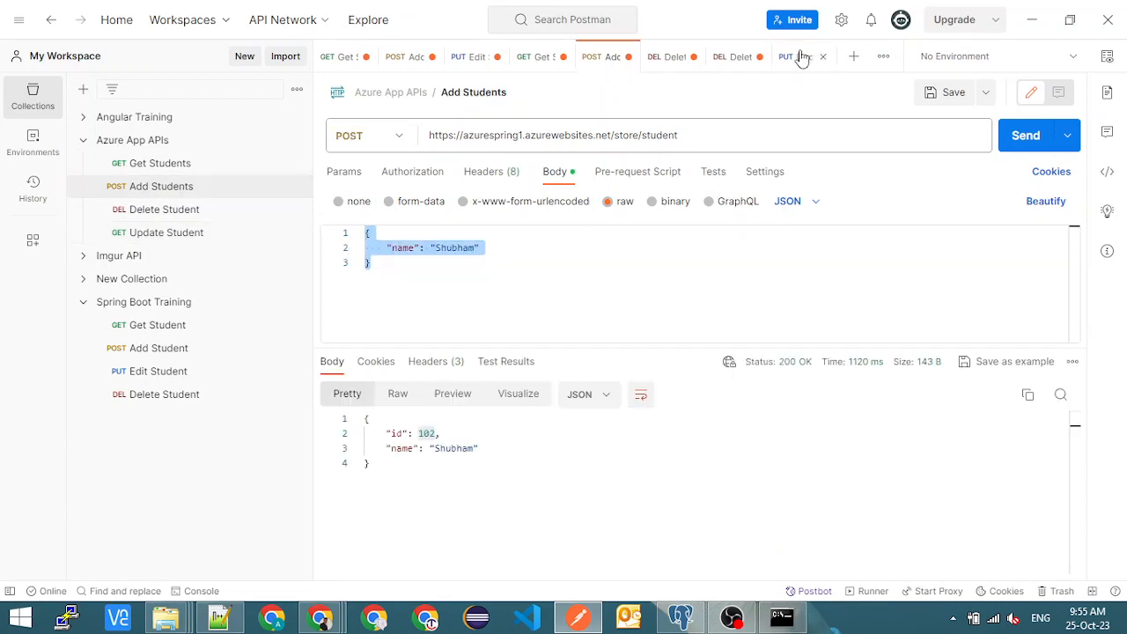
{"action": "left_click", "coordinate": [176, 231]}
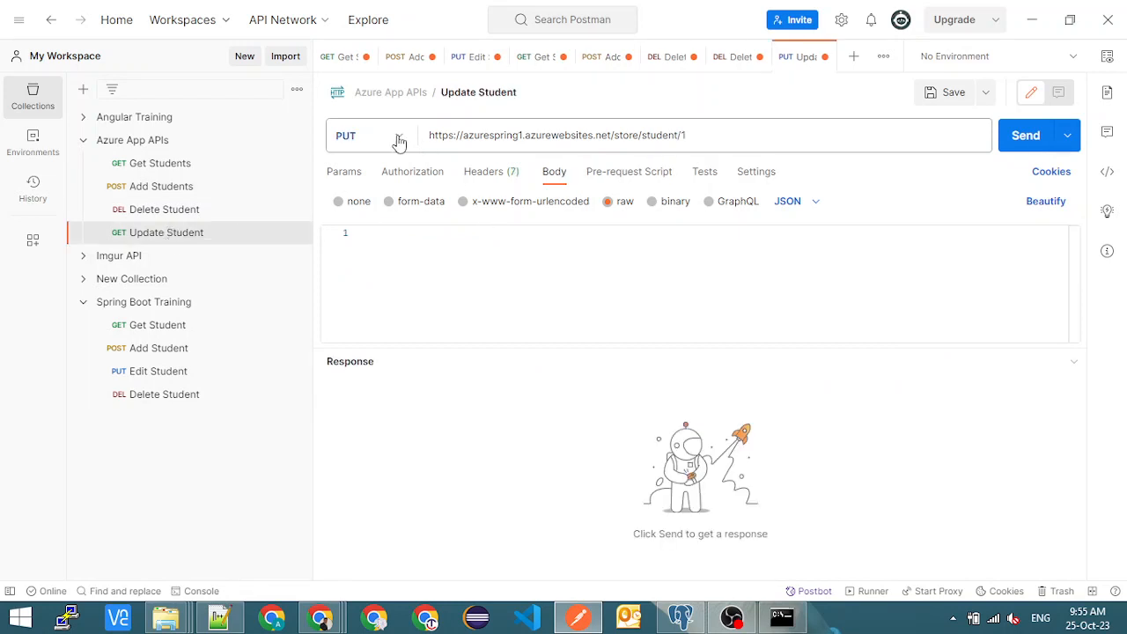
{"action": "left_click", "coordinate": [932, 95]}
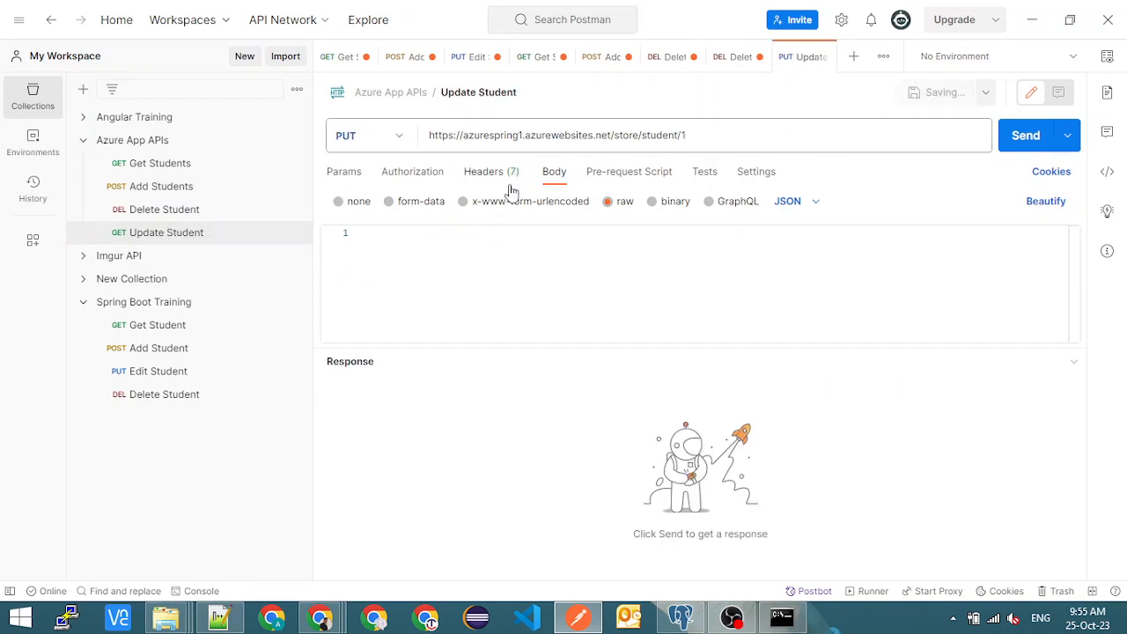
{"action": "key", "text": "ctrl+v"}
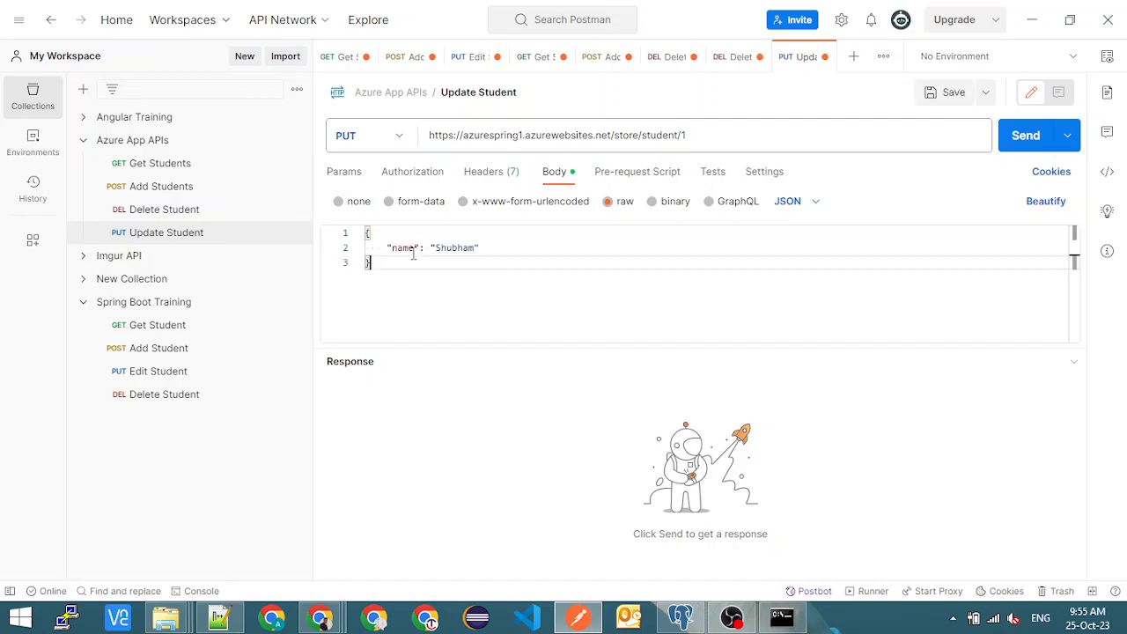
- Replace the "name" value in the Update Student JSON body with the new student's name, and review the URL's student ID and body
{"action": "double_click", "coordinate": [453, 244]}
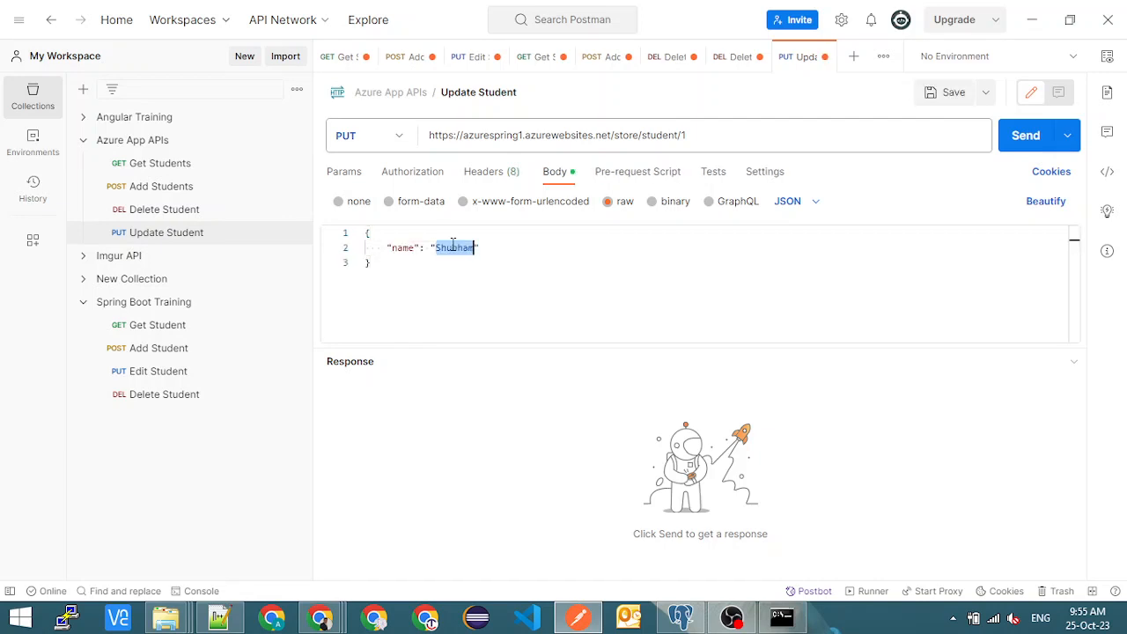
{"action": "type", "text": "Tr"}
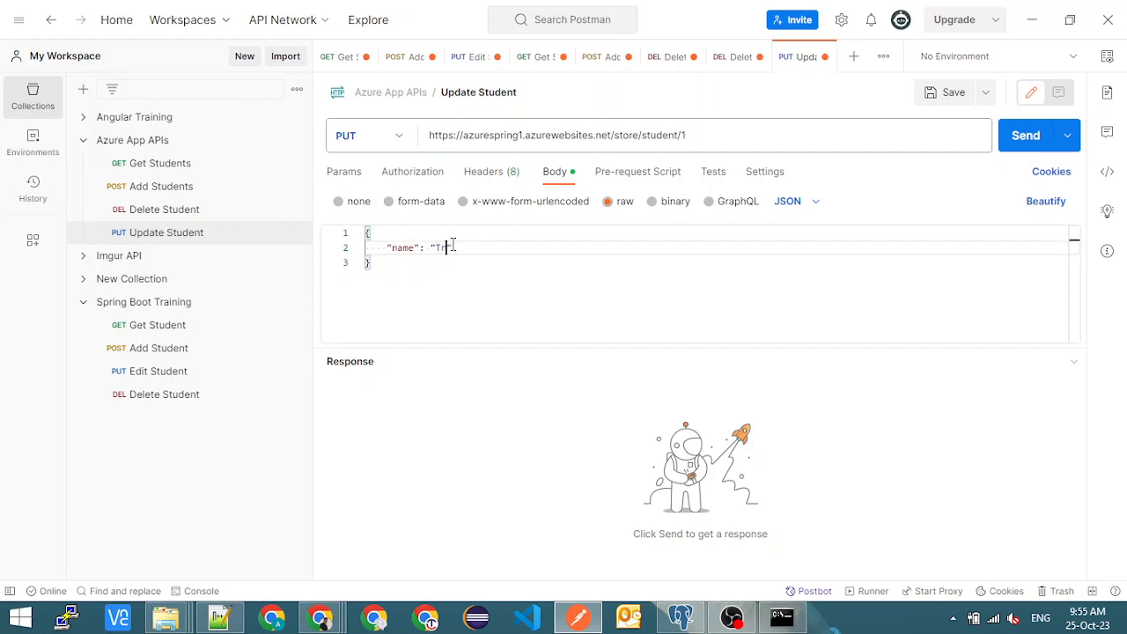
{"action": "type", "text": "upti"}
{"action": "left_click_drag", "start_coordinate": [693, 132], "coordinate": [682, 132]}
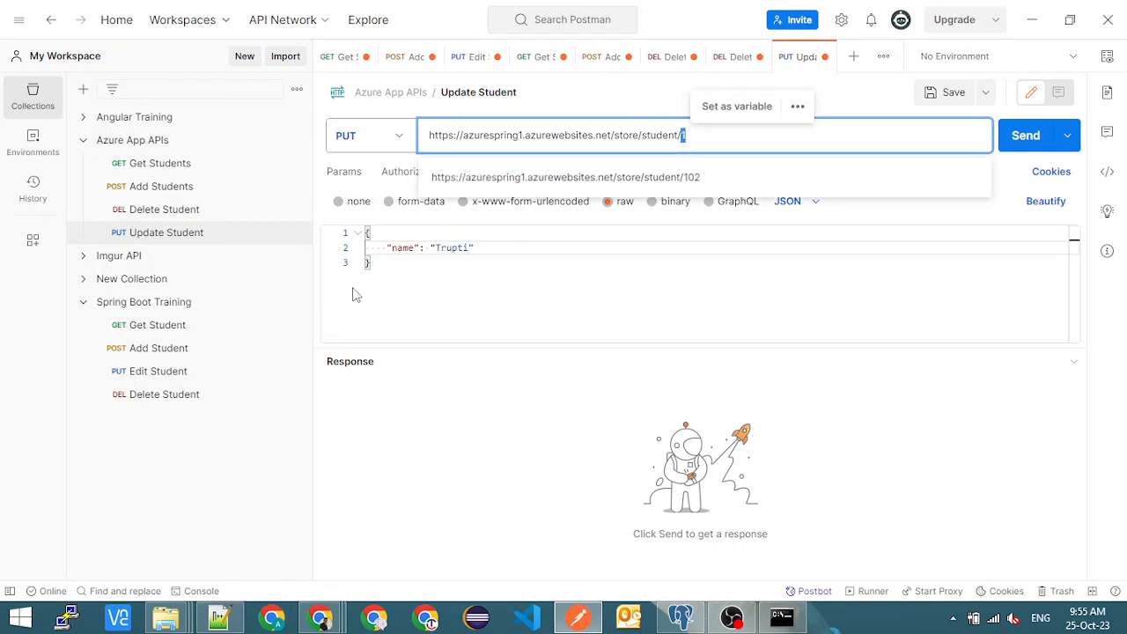
{"action": "left_click_drag", "start_coordinate": [380, 247], "coordinate": [524, 247]}
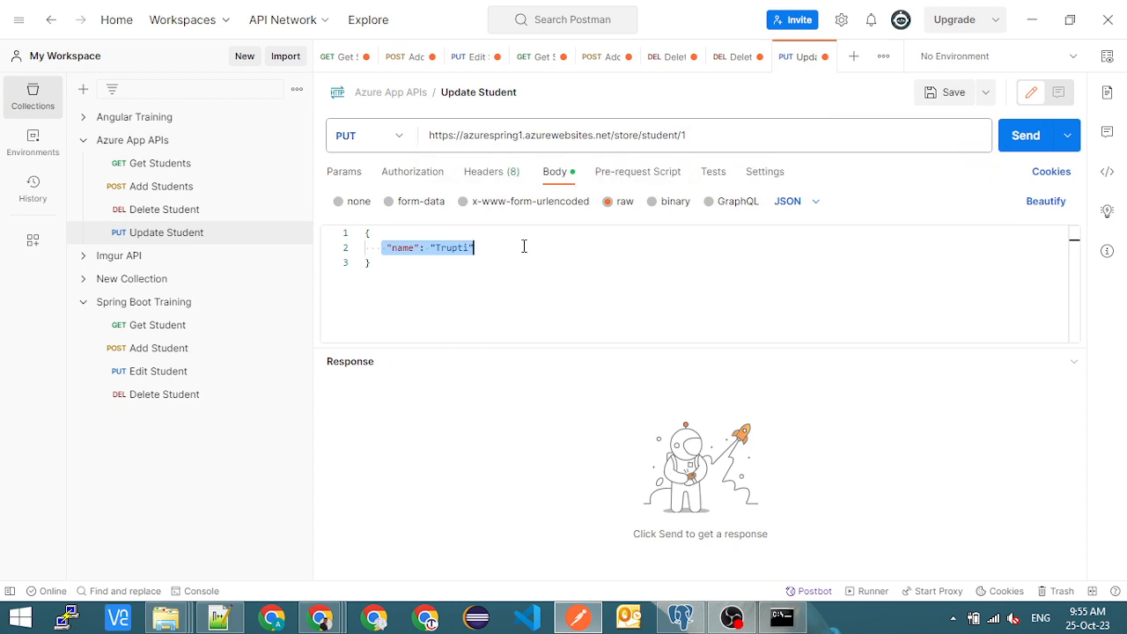
{"action": "left_click", "coordinate": [408, 230]}
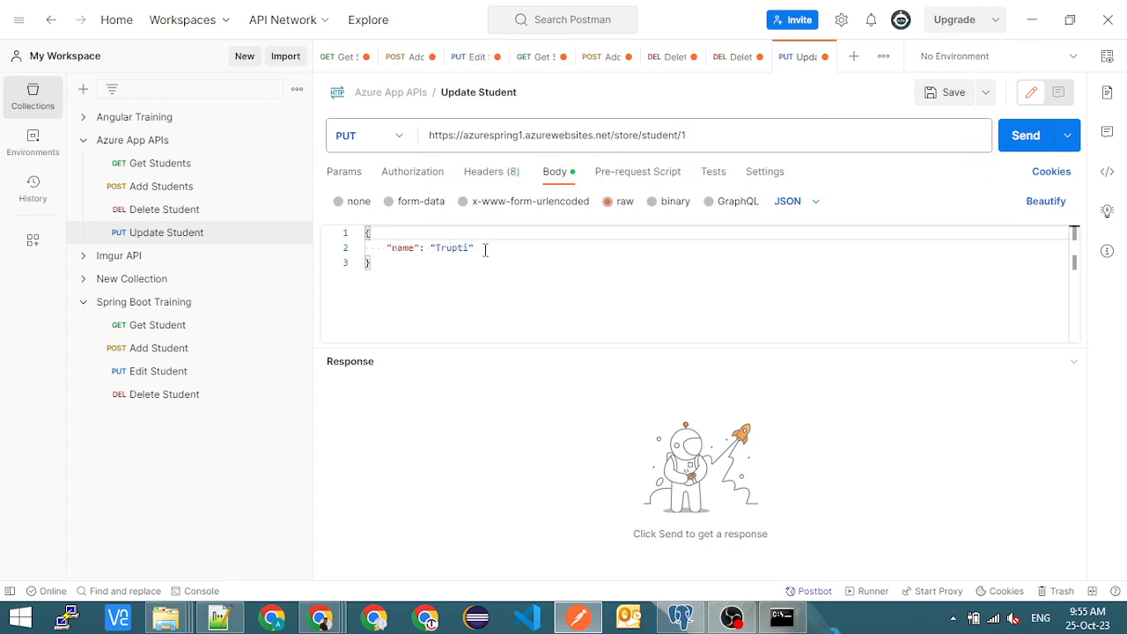
{"action": "left_click_drag", "start_coordinate": [483, 248], "coordinate": [387, 254]}
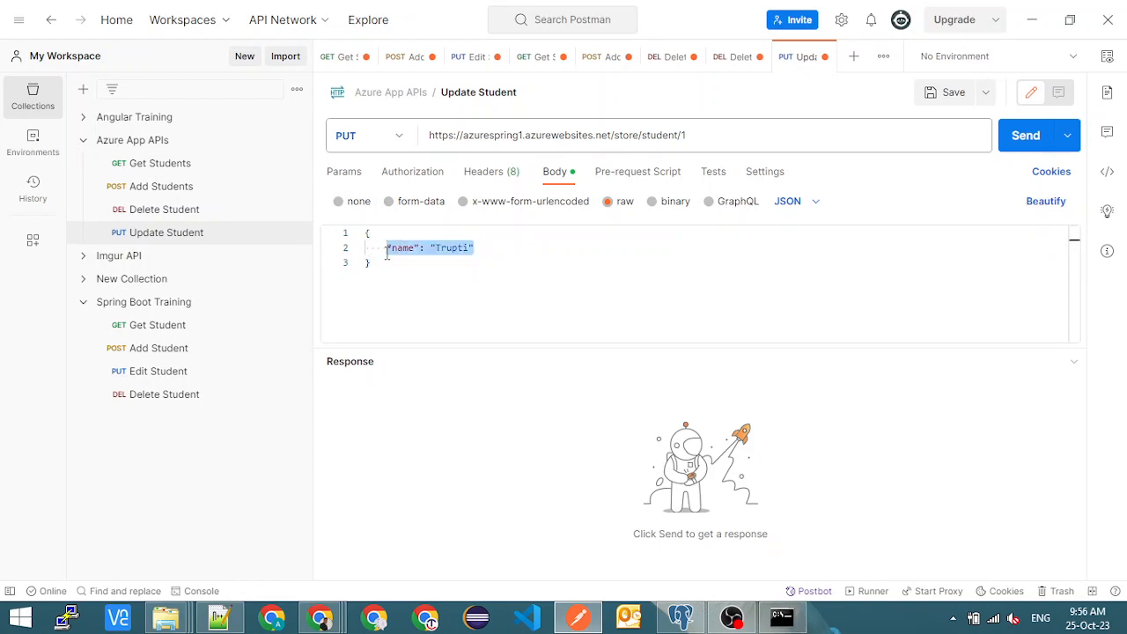
{"action": "left_click", "coordinate": [576, 256]}
- Switch to pgAdmin to rerun the students query, and return to Postman
{"action": "key", "text": "alt+Tab"}
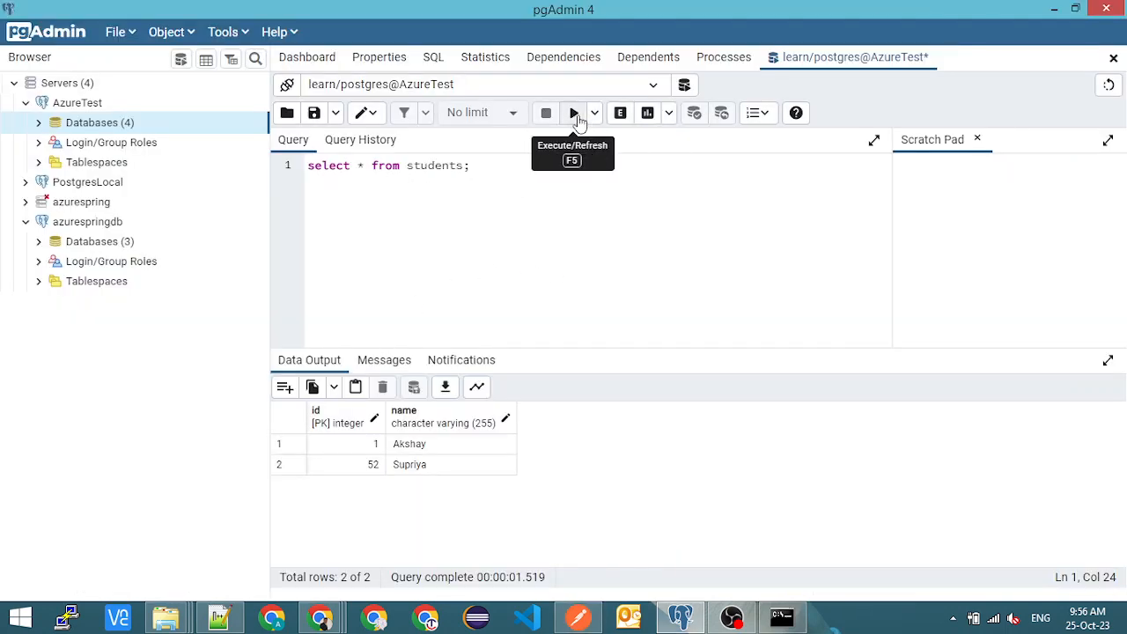
{"action": "left_click", "coordinate": [573, 115]}
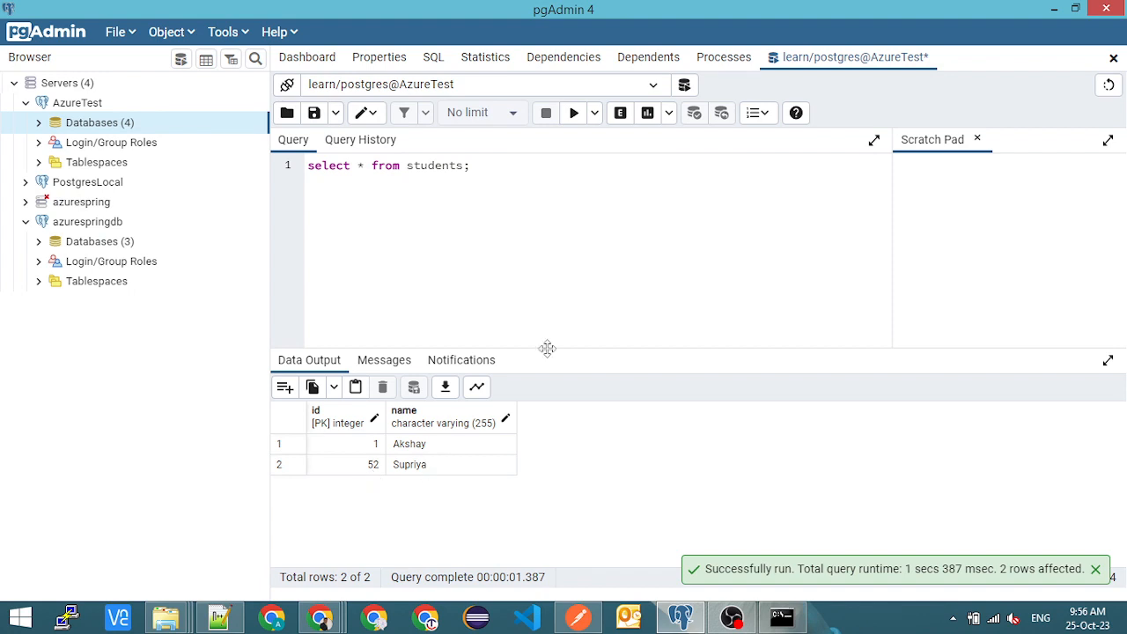
{"action": "key", "text": "alt+Tab"}
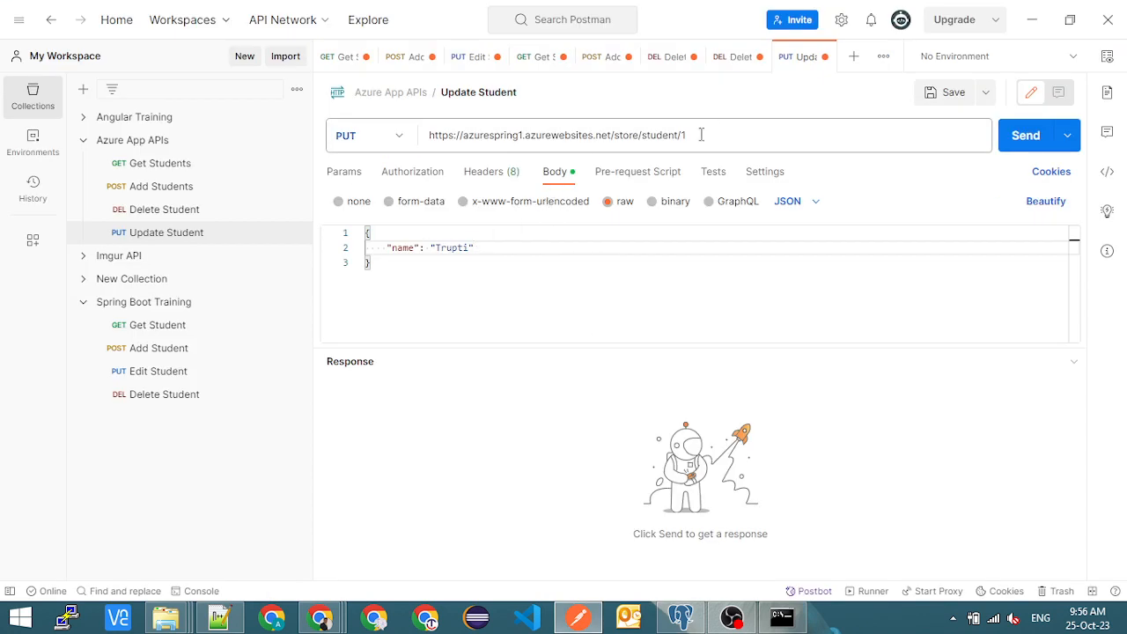
- Review the URL and body of Update Student, send the PUT request for student 1, and check the response text
{"action": "left_click_drag", "start_coordinate": [700, 135], "coordinate": [681, 135]}
{"action": "double_click", "coordinate": [631, 131]}
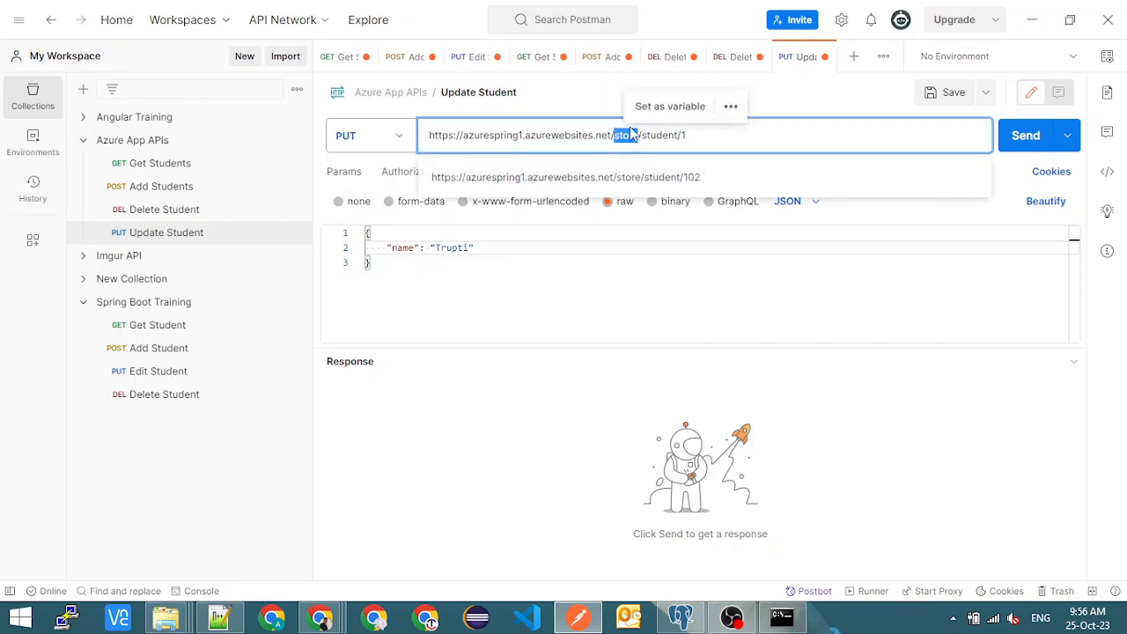
{"action": "left_click", "coordinate": [749, 132]}
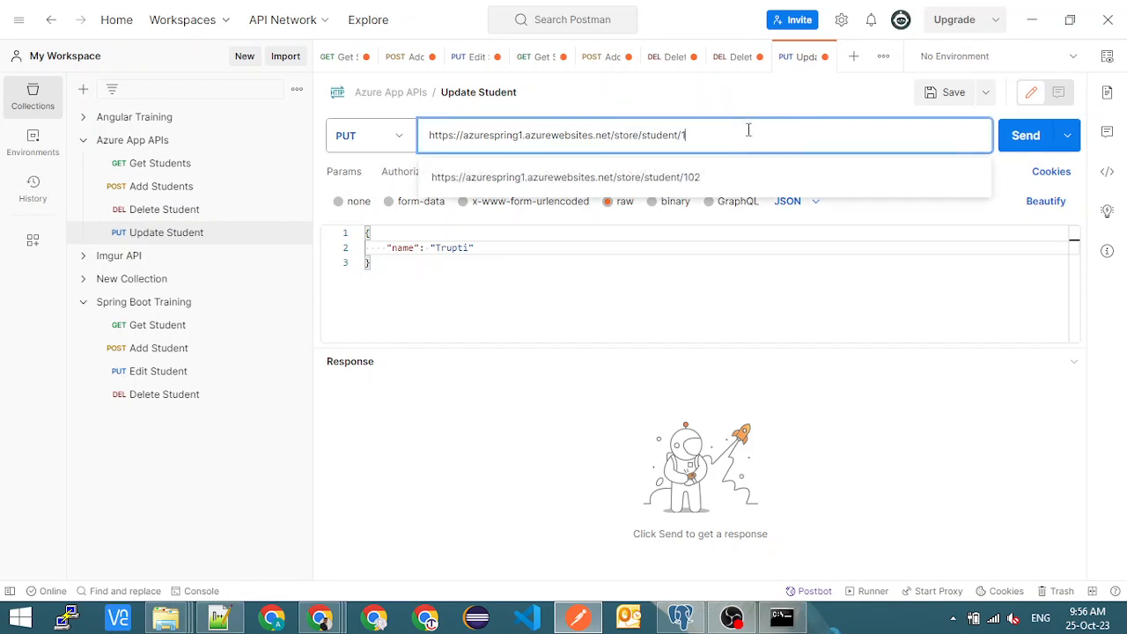
{"action": "left_click", "coordinate": [644, 289]}
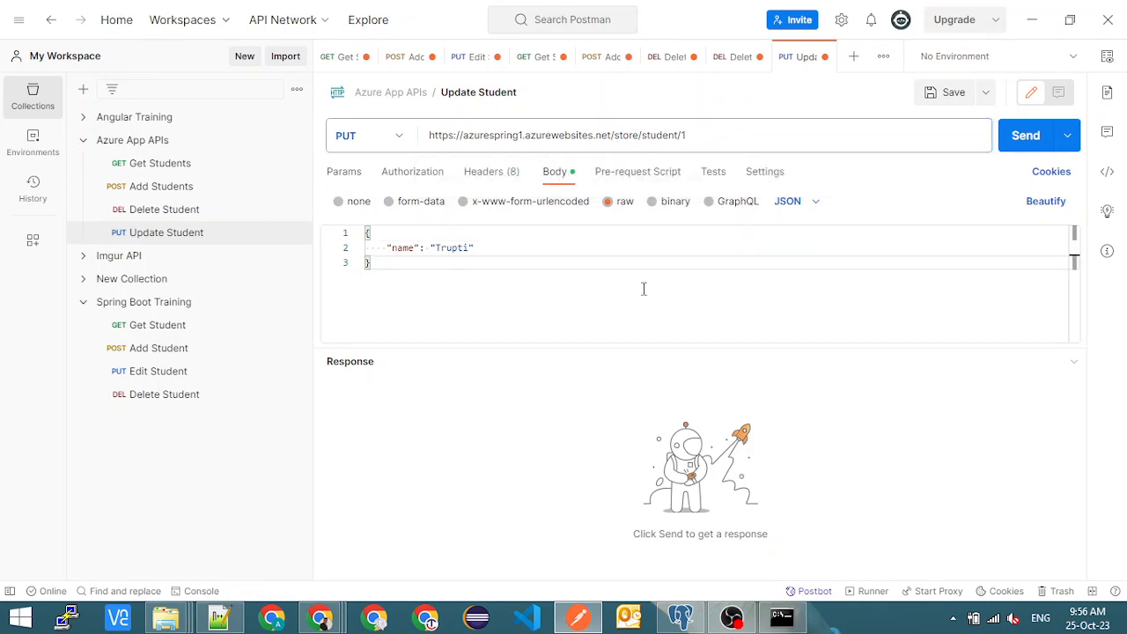
{"action": "double_click", "coordinate": [436, 247]}
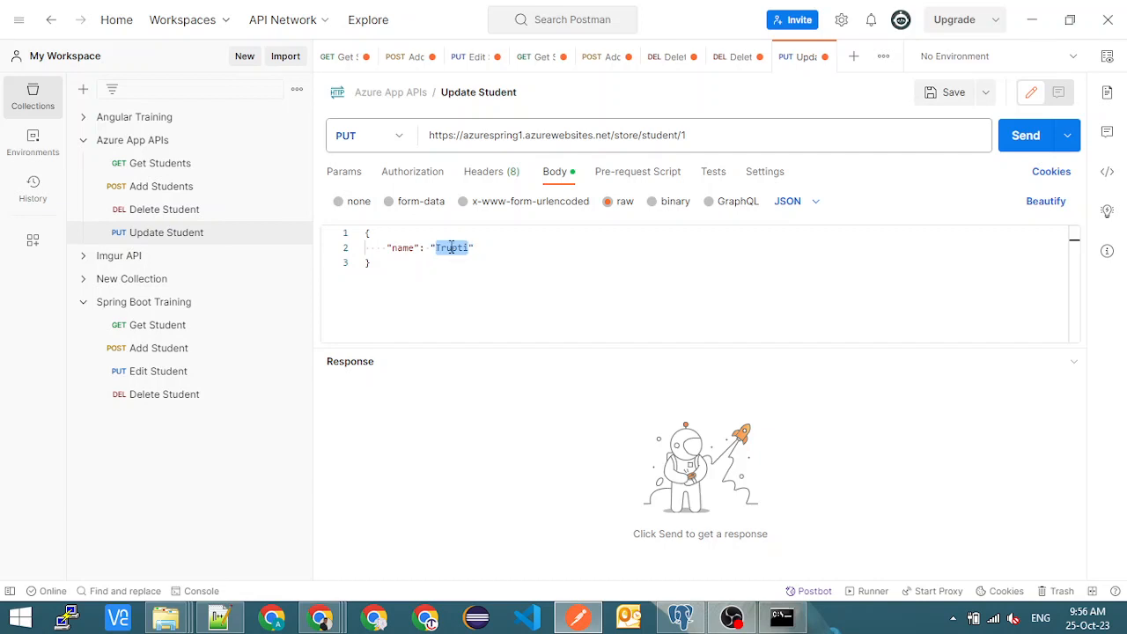
{"action": "left_click", "coordinate": [683, 137]}
{"action": "type", "text": "1"}
{"action": "left_click", "coordinate": [493, 248]}
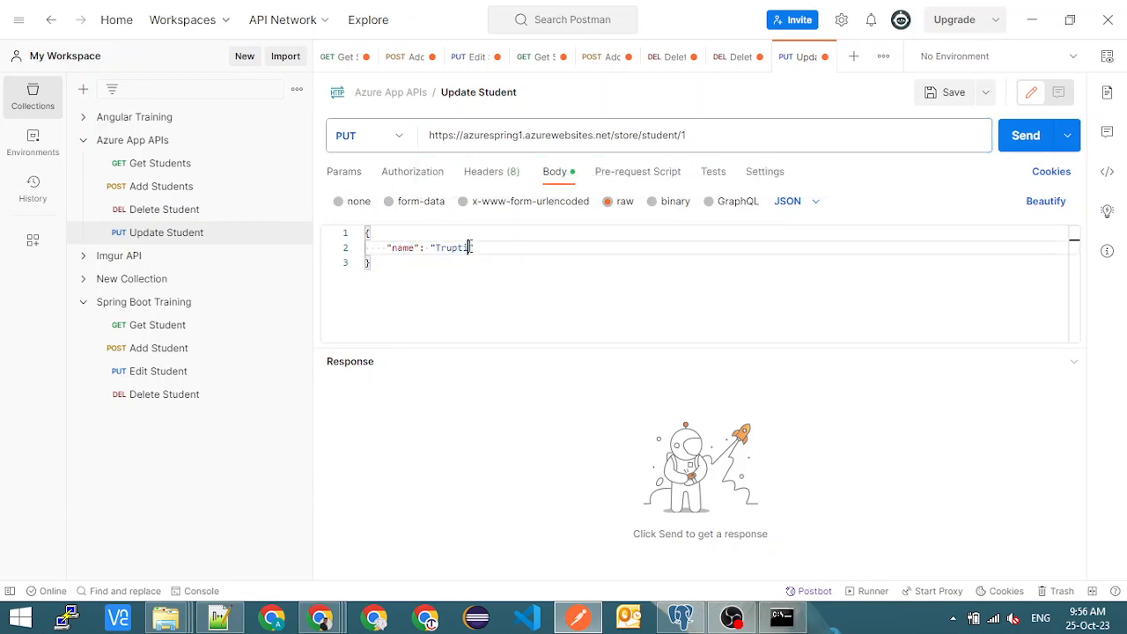
{"action": "left_click", "coordinate": [1023, 136]}
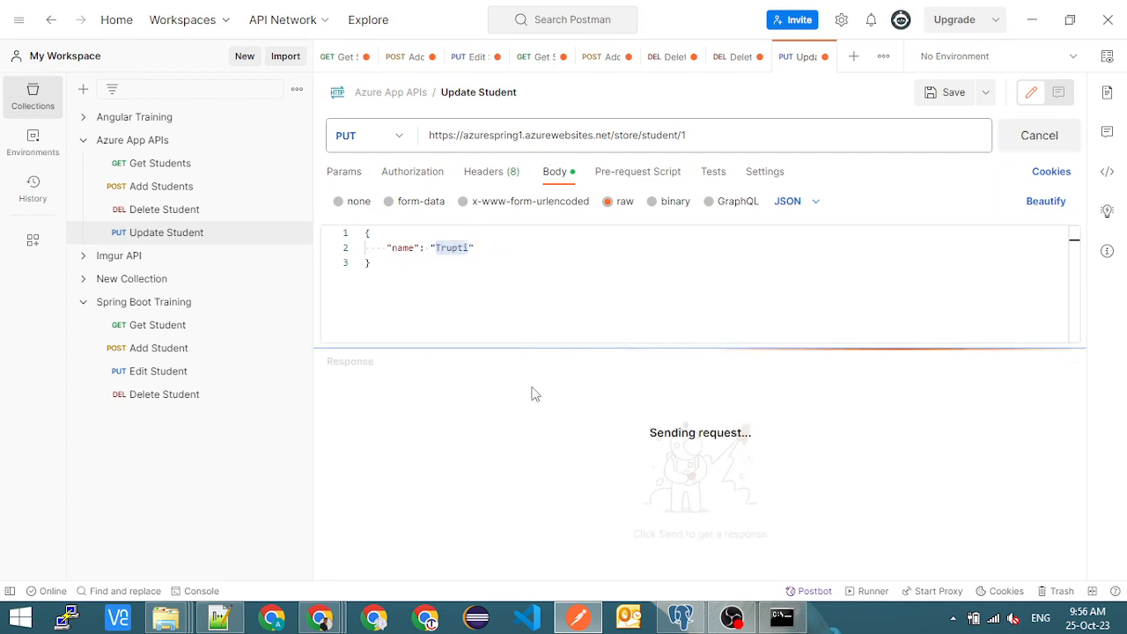
{"action": "left_click_drag", "start_coordinate": [414, 425], "coordinate": [552, 415]}
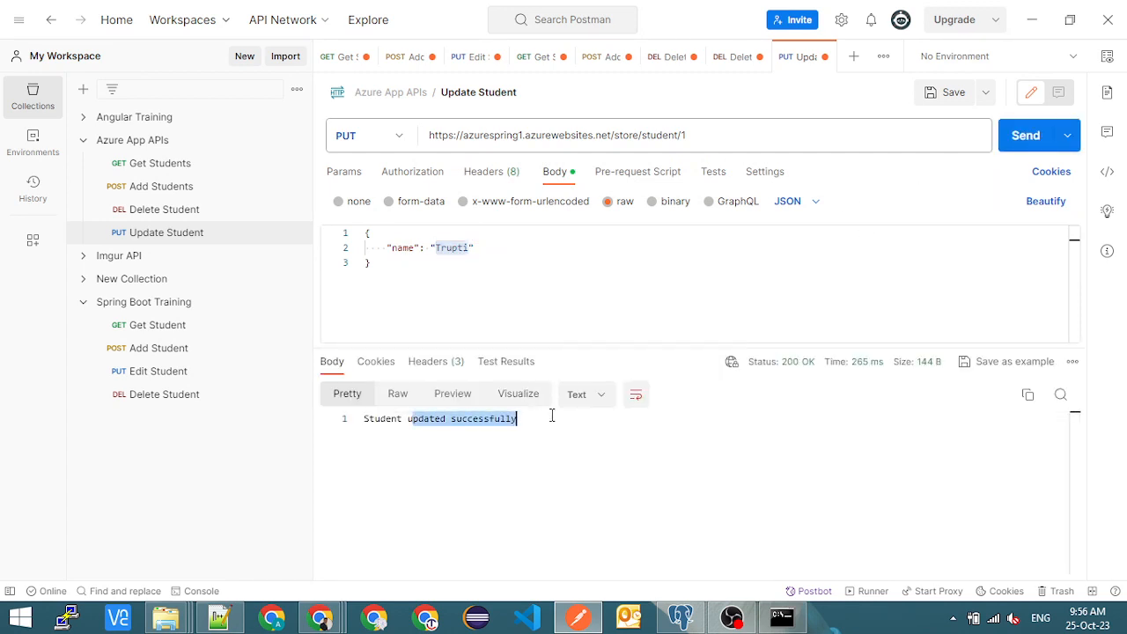
- Resend the Get Students request in Postman and examine the IDs and names in the returned records
{"action": "key", "text": "alt+Tab"}
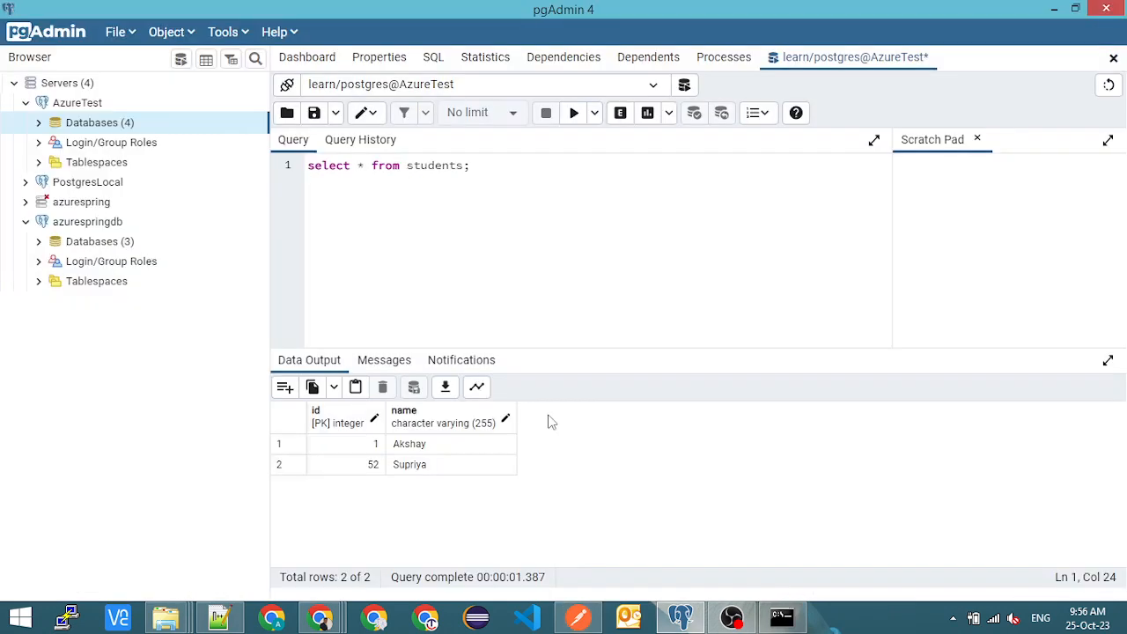
{"action": "key", "text": "alt+Tab"}
{"action": "left_click", "coordinate": [148, 172]}
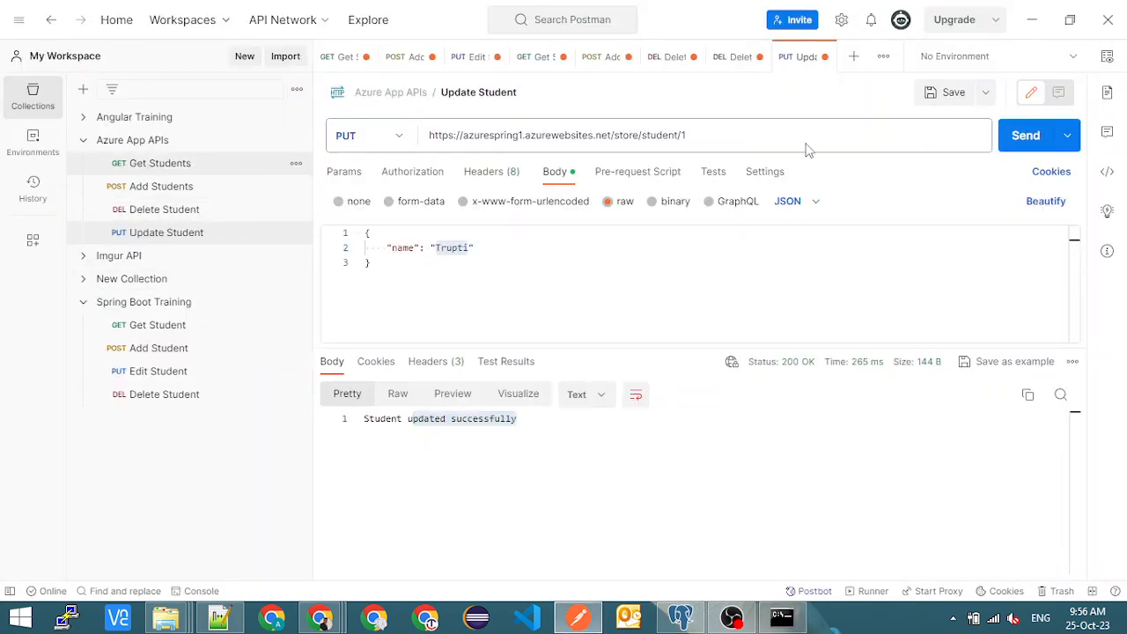
{"action": "scroll", "coordinate": [460, 516], "scroll_direction": "up", "scroll_amount": 2}
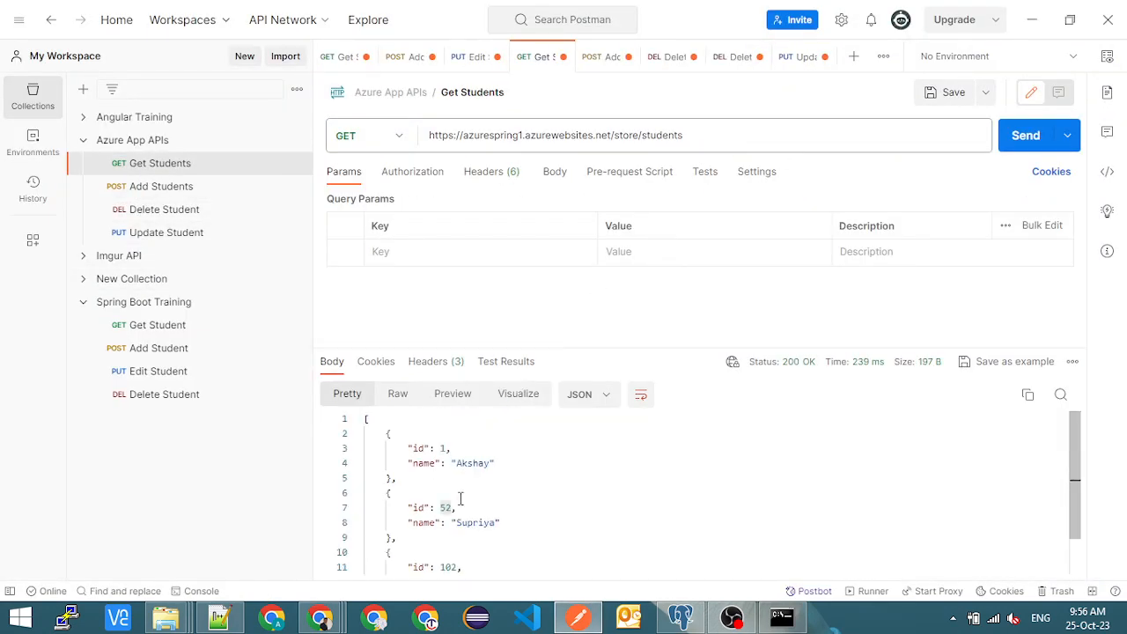
{"action": "left_click", "coordinate": [1008, 139]}
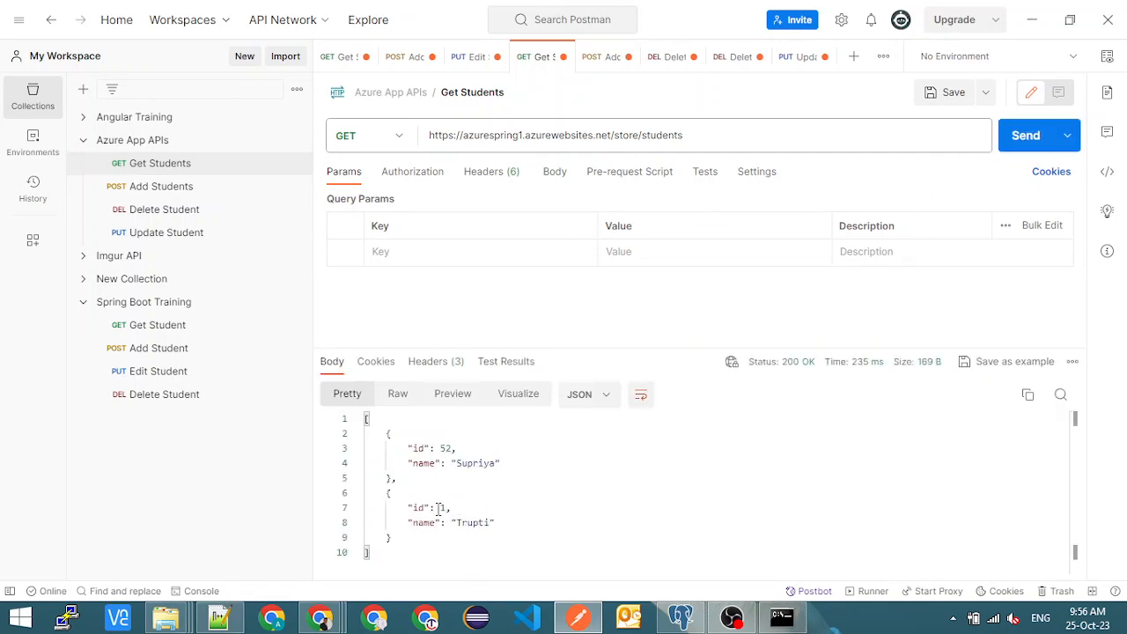
{"action": "double_click", "coordinate": [445, 508]}
{"action": "left_click_drag", "start_coordinate": [403, 529], "coordinate": [505, 526]}
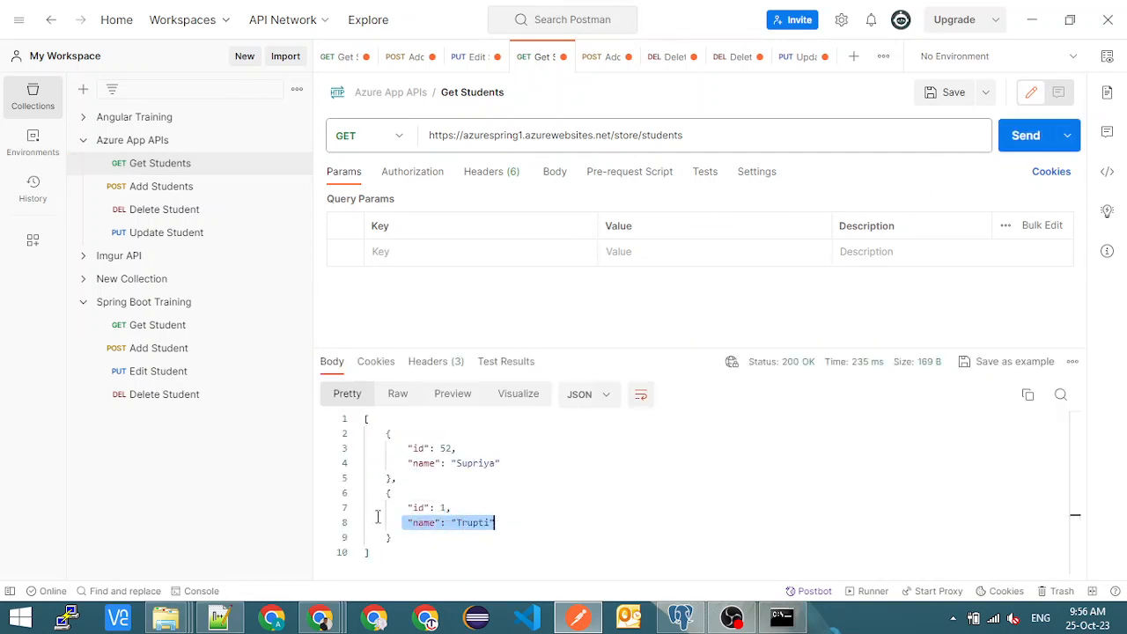
{"action": "left_click_drag", "start_coordinate": [417, 448], "coordinate": [510, 461]}
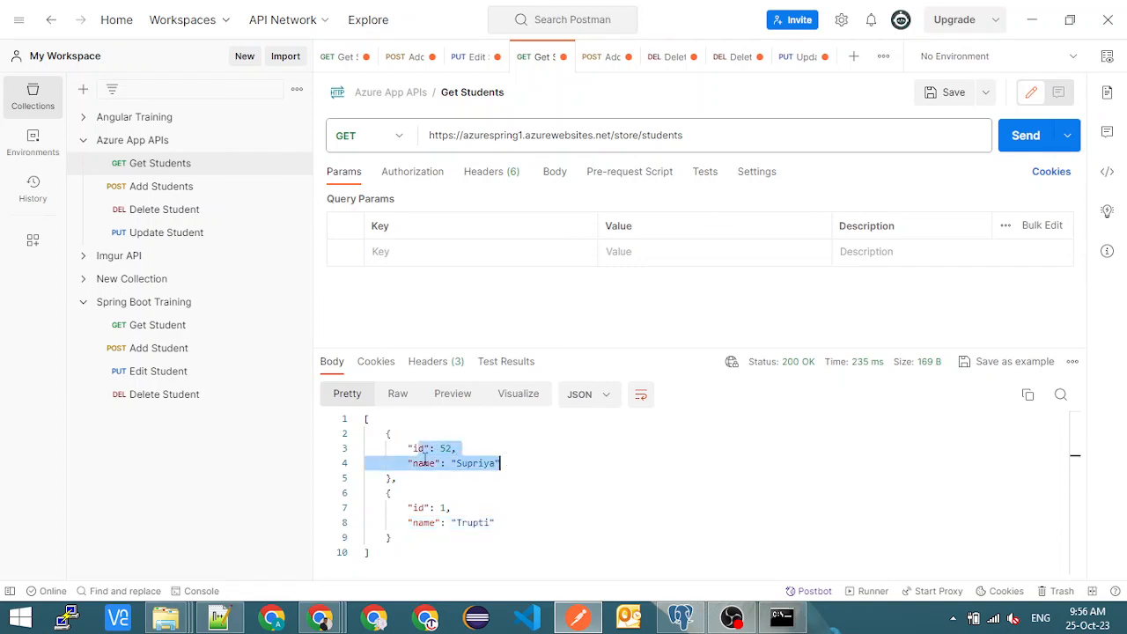
- Switch to pgAdmin, rerun the select query on the students table, and inspect the row with ID 1
{"action": "key", "text": "alt+Tab"}
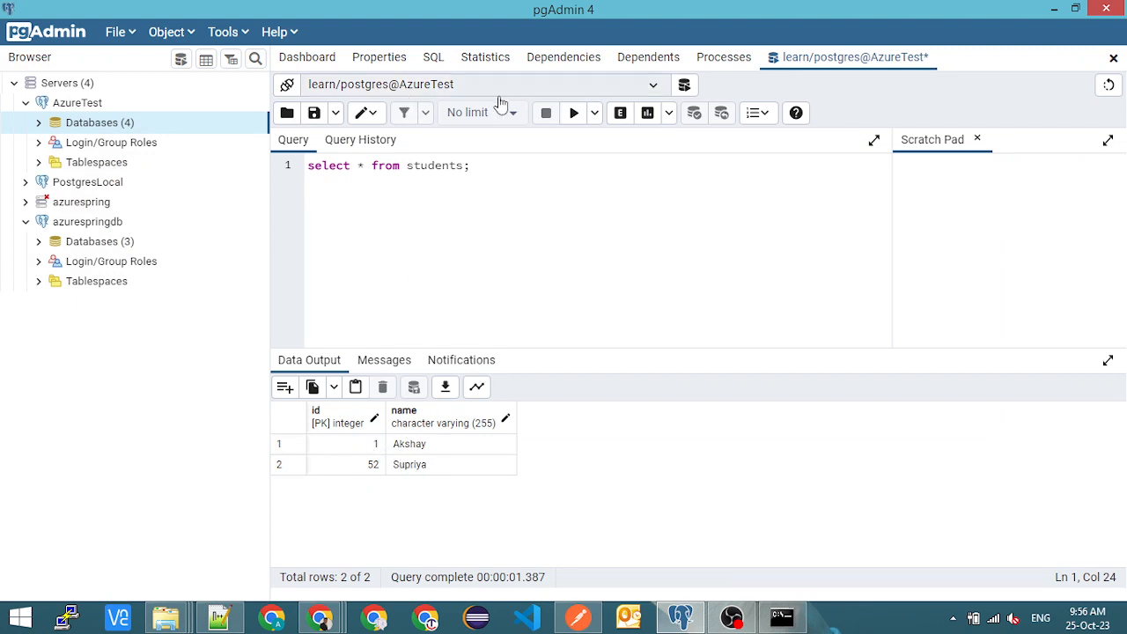
{"action": "left_click", "coordinate": [573, 112]}
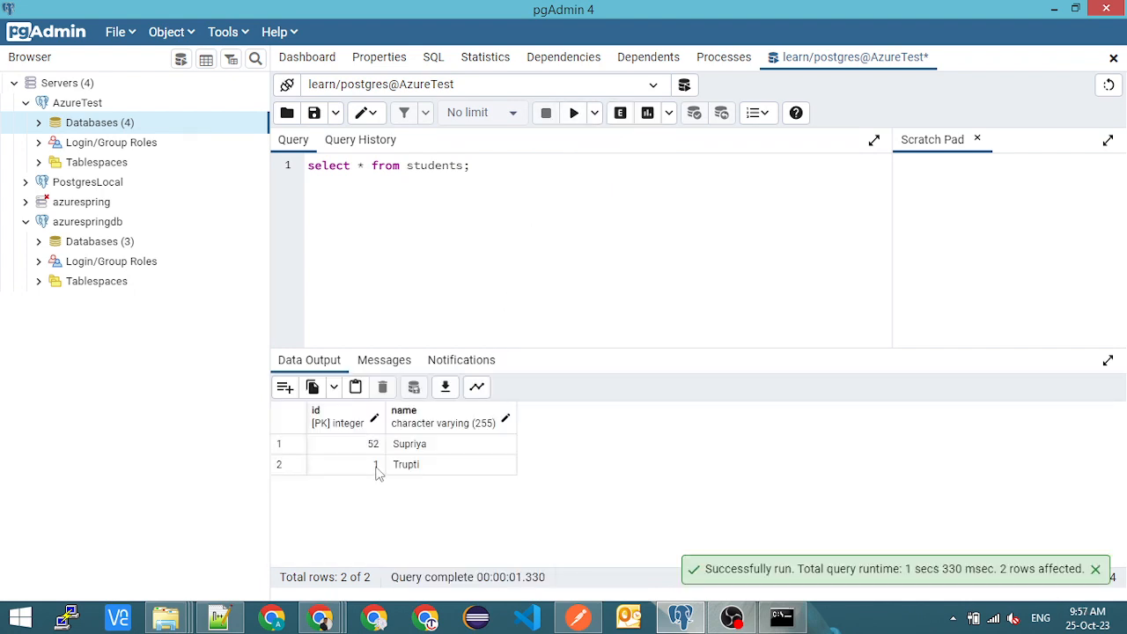
{"action": "left_click", "coordinate": [375, 470]}
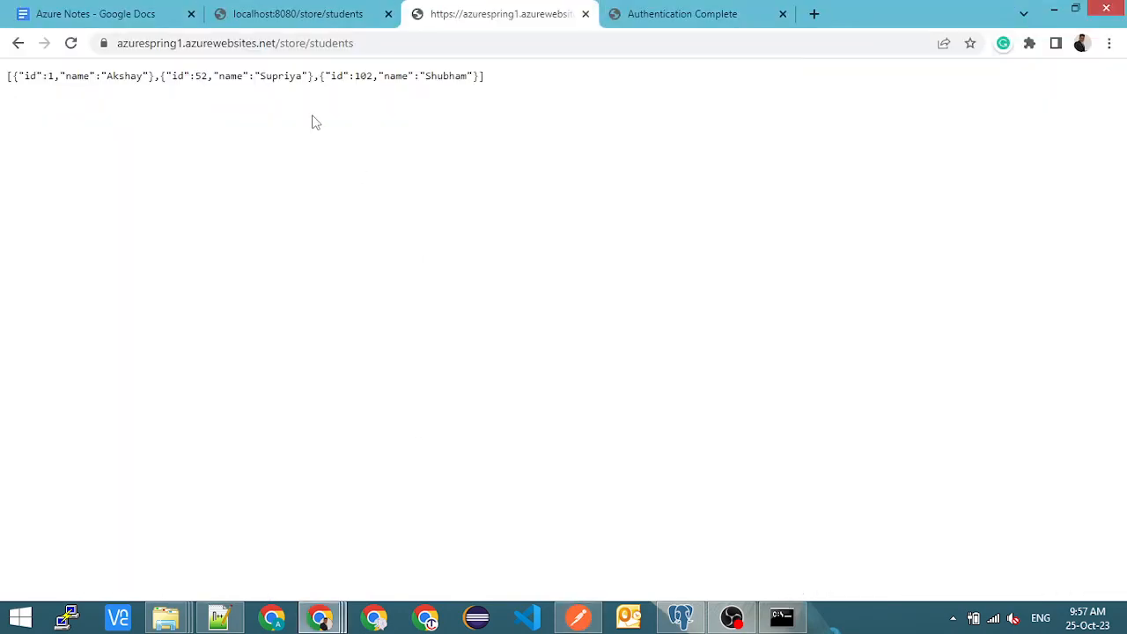
{"action": "left_click", "coordinate": [385, 44]}
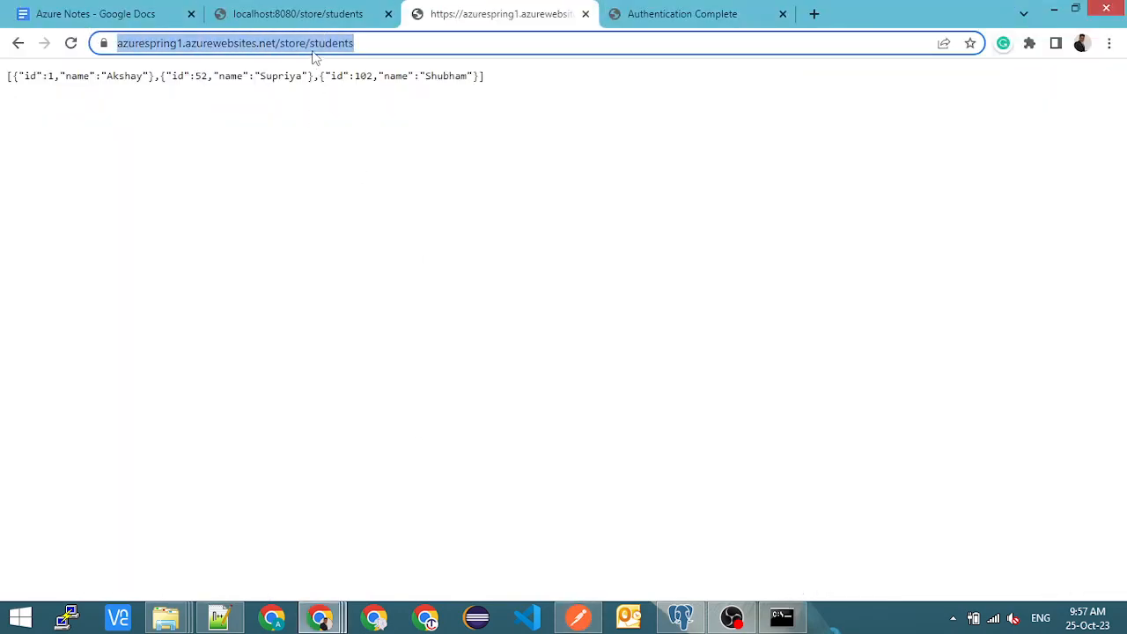
{"action": "left_click", "coordinate": [377, 41]}
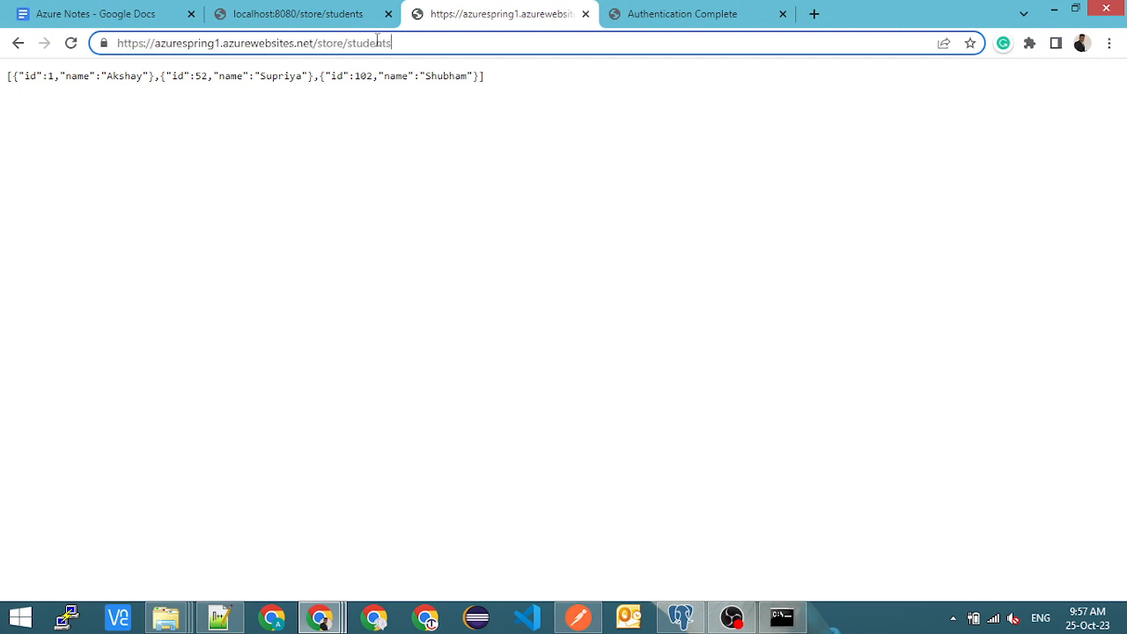
{"action": "left_click_drag", "start_coordinate": [410, 43], "coordinate": [110, 43]}
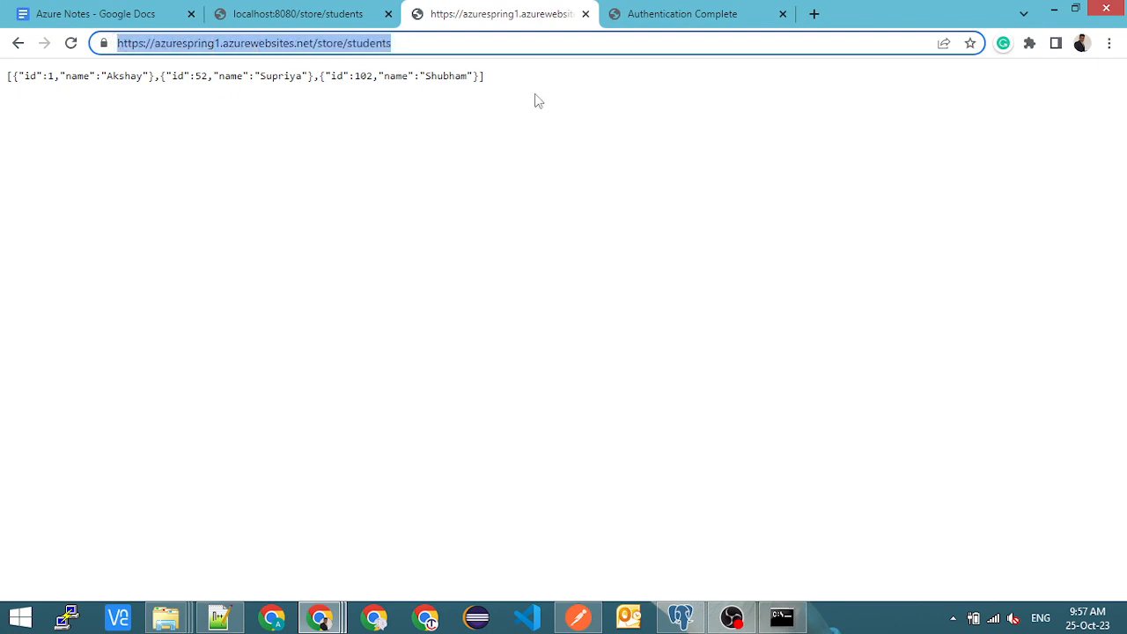
- Reselect the full hosted students URL in Chrome, and close the Command Prompt window holding the AzureSpring1 deployment log
{"action": "double_click", "coordinate": [217, 44]}
{"action": "left_click_drag", "start_coordinate": [393, 43], "coordinate": [113, 43]}
{"action": "key", "text": "alt+Tab"}
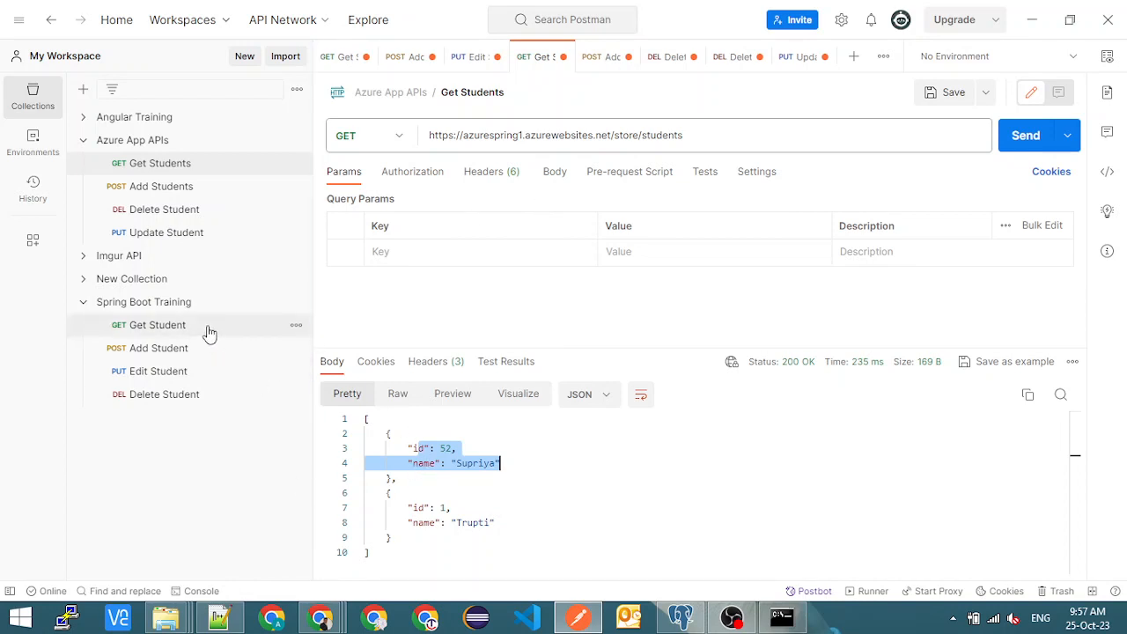
{"action": "left_click", "coordinate": [783, 616]}
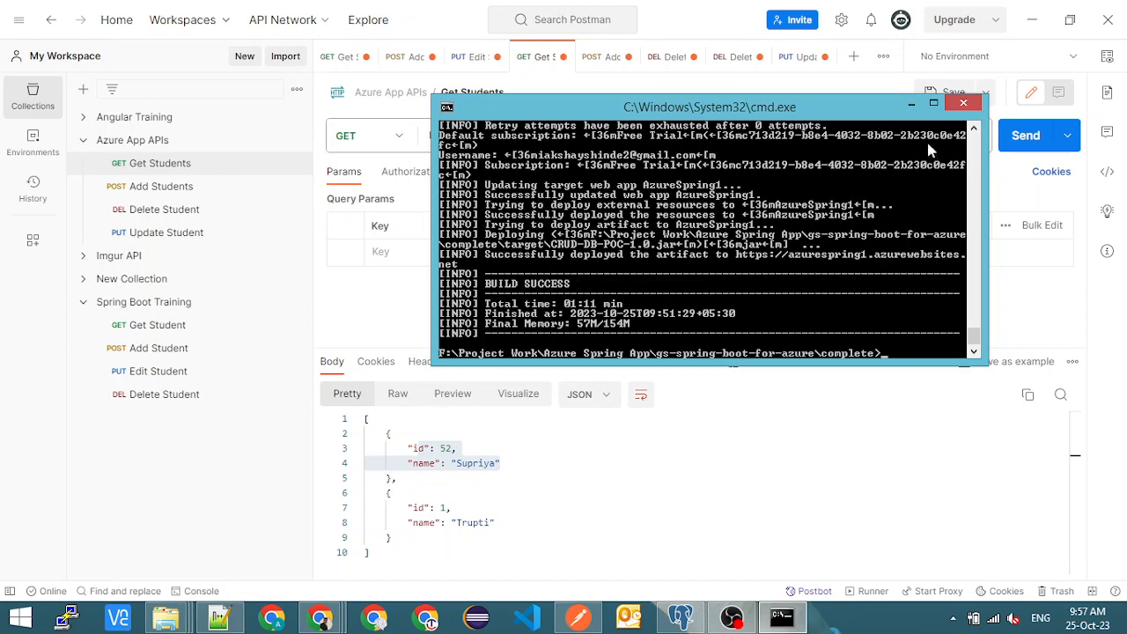
{"action": "left_click", "coordinate": [963, 103]}
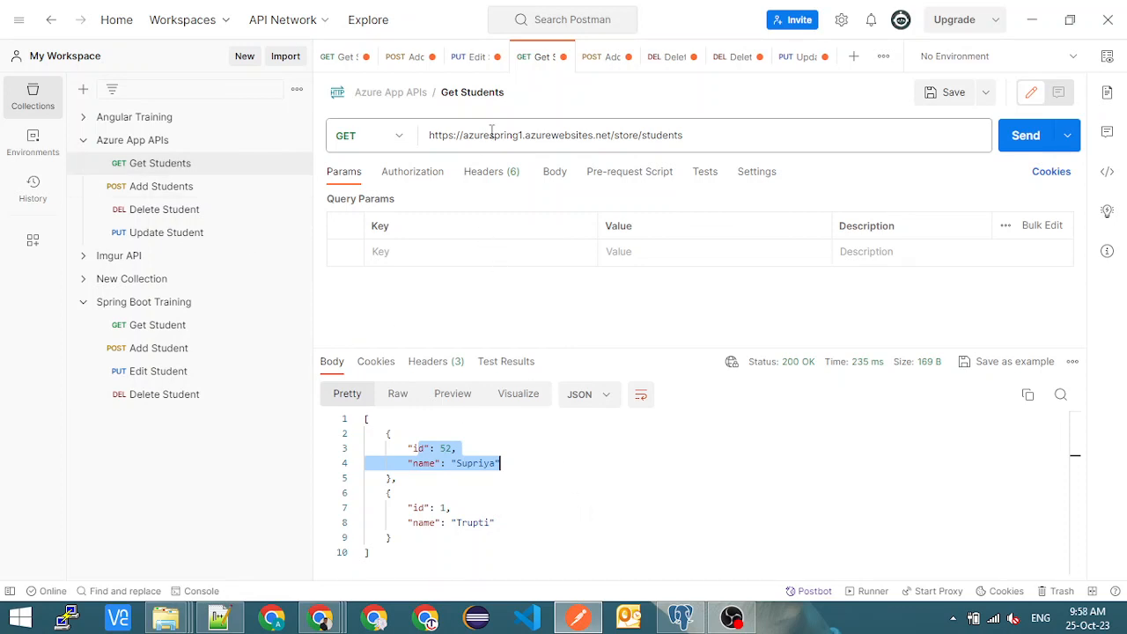
- Return to Chrome and highlight the azurespring1.azurewebsites.net/store/students part of the address
{"action": "key", "text": "alt+Tab"}
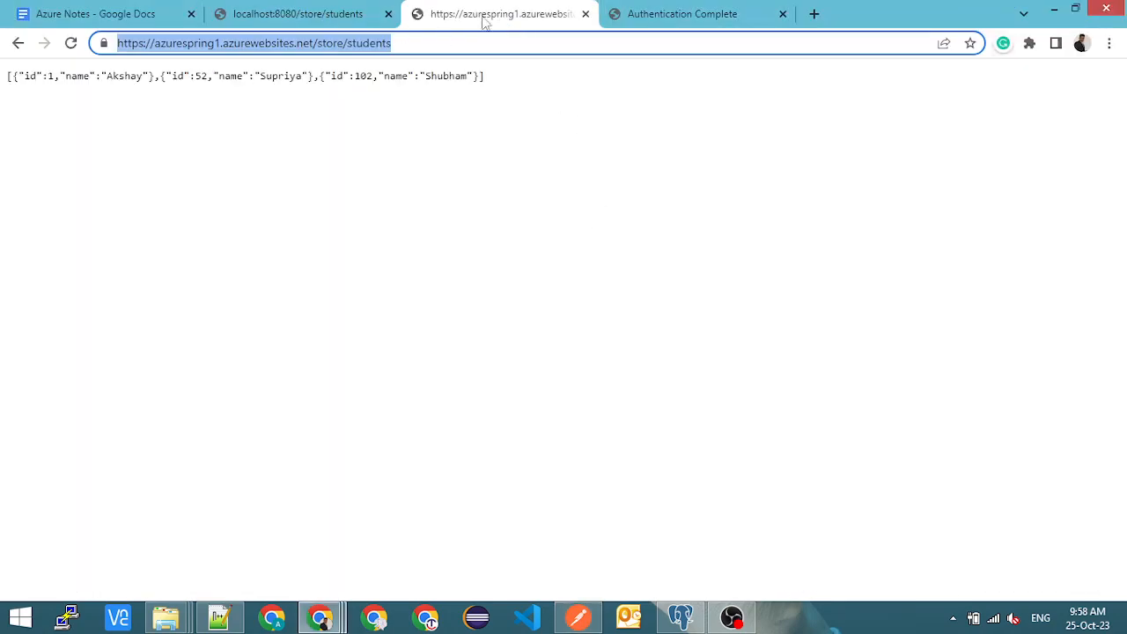
{"action": "left_click", "coordinate": [416, 41]}
{"action": "left_click_drag", "start_coordinate": [414, 42], "coordinate": [149, 42]}
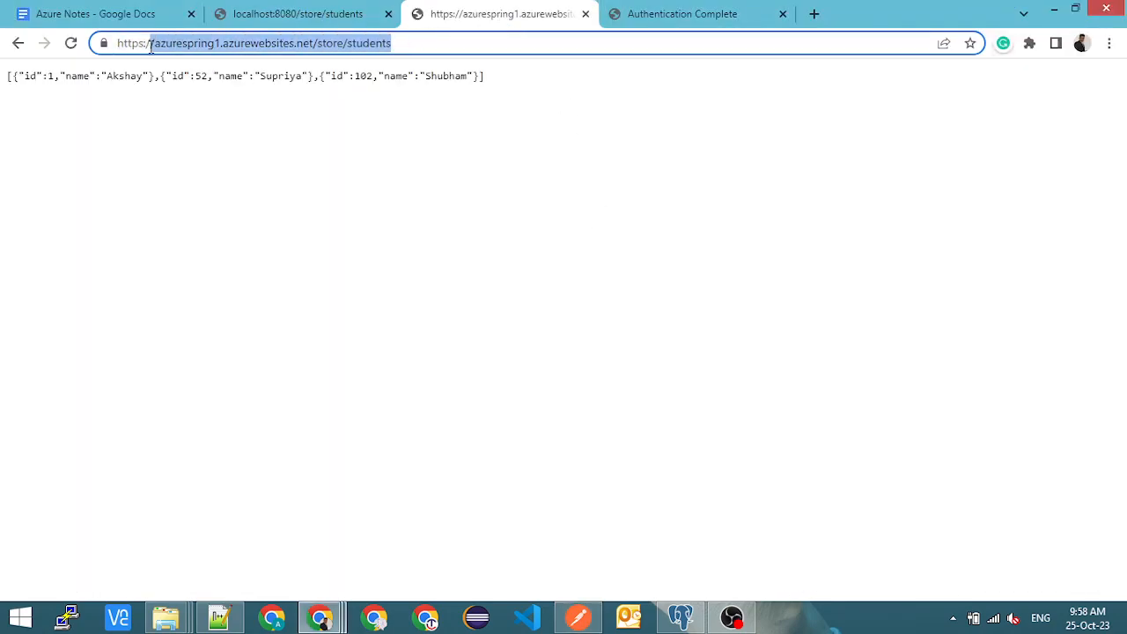
- Switch to pgAdmin, collapse the AzureTest server, and expand the PostgresLocal server to view its databases
{"action": "key", "text": "alt+Tab"}
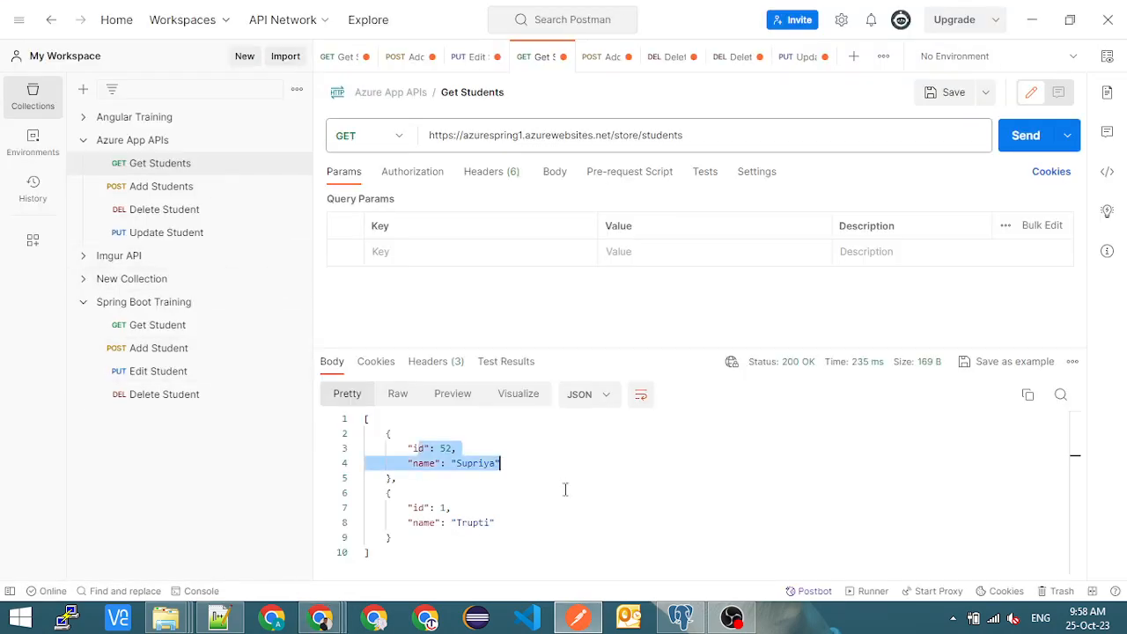
{"action": "left_click", "coordinate": [683, 620]}
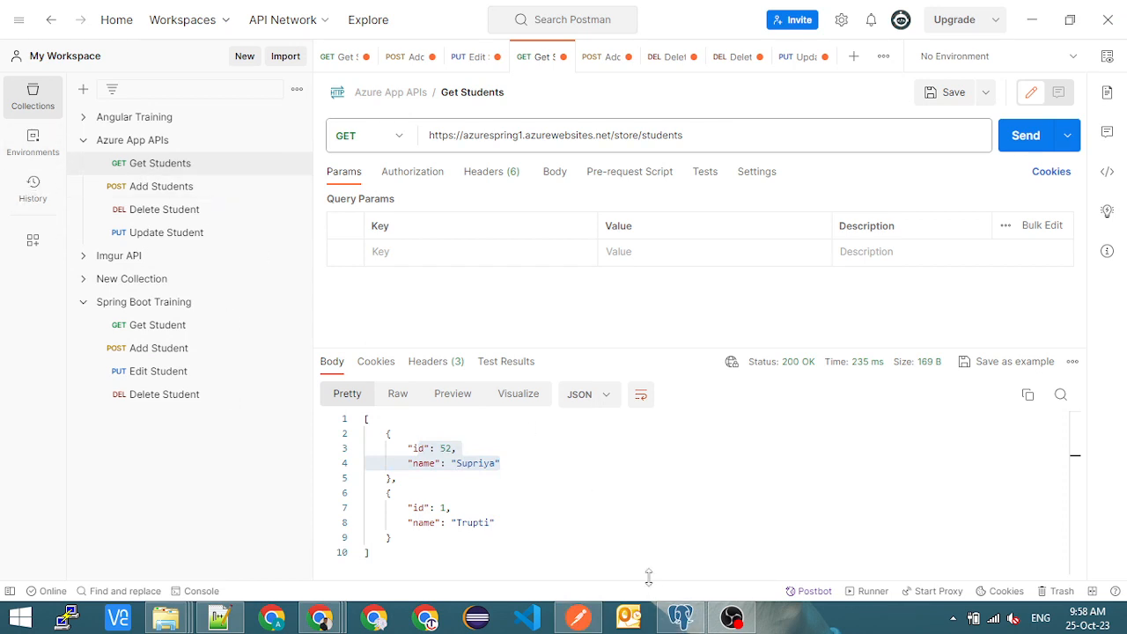
{"action": "key", "text": "alt+Tab"}
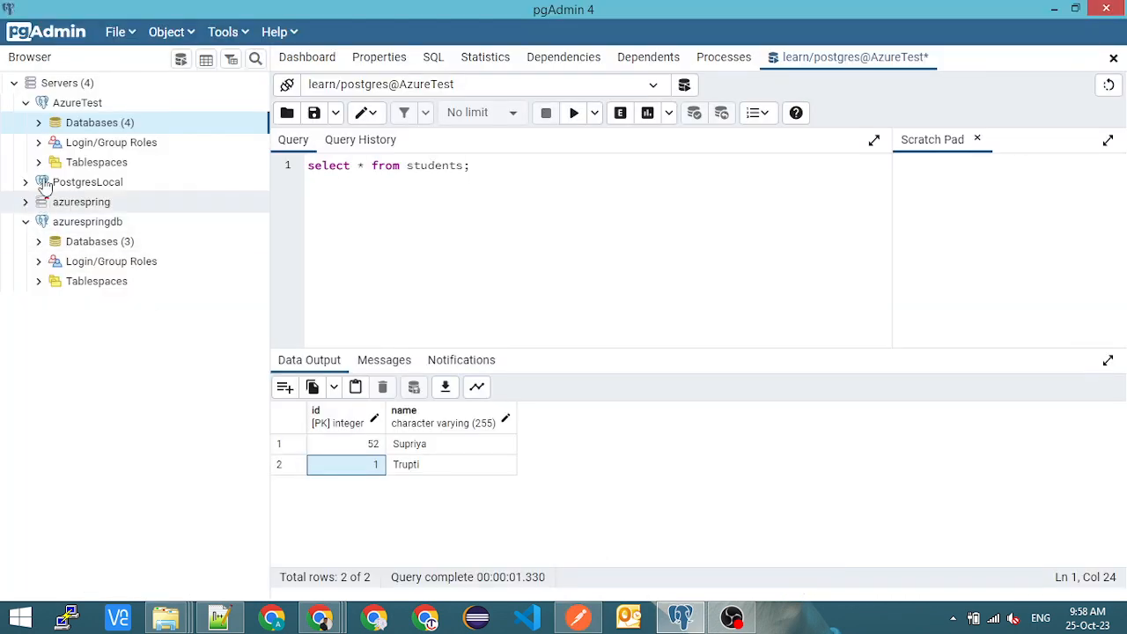
{"action": "left_click", "coordinate": [25, 103]}
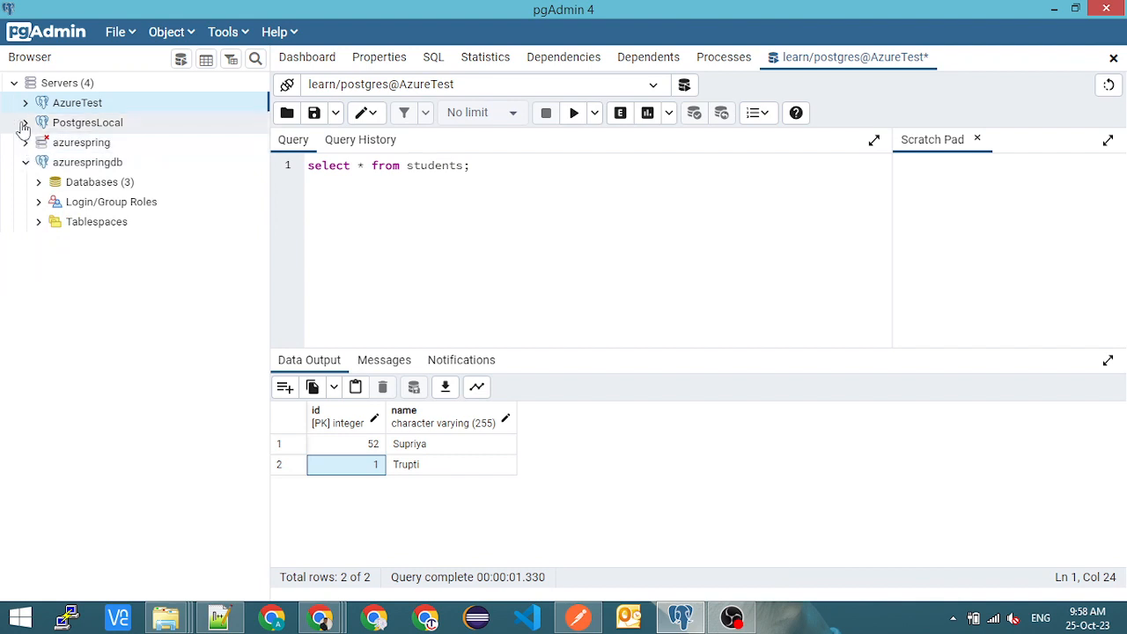
{"action": "left_click", "coordinate": [26, 123]}
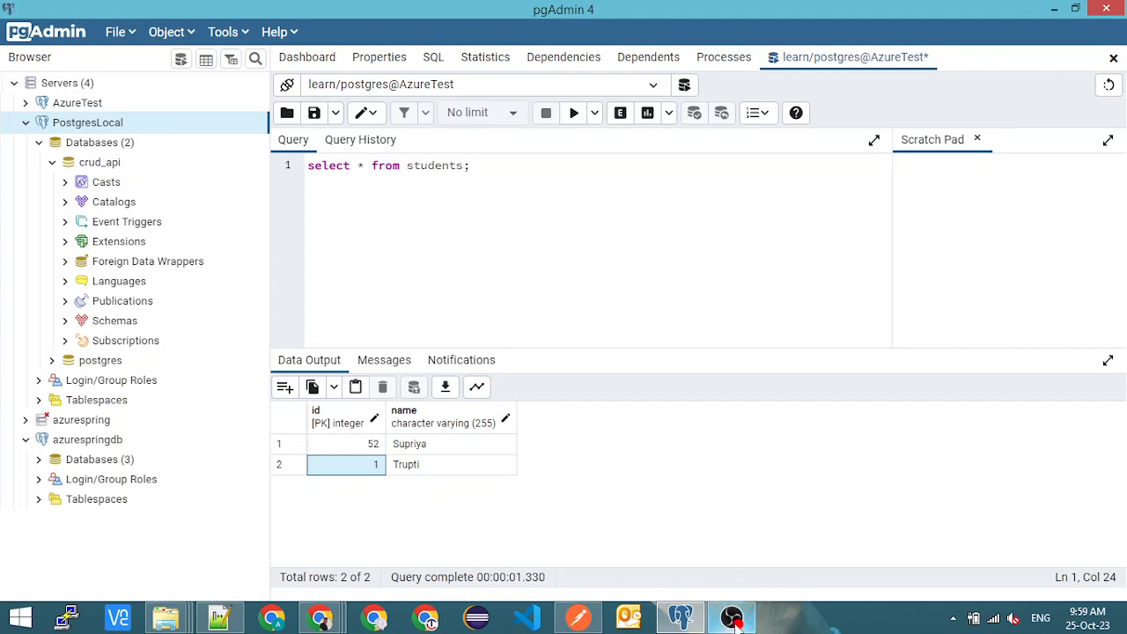
{"action": "mouse_move", "coordinate": [735, 621]}
{"action": "left_click", "coordinate": [717, 493]}
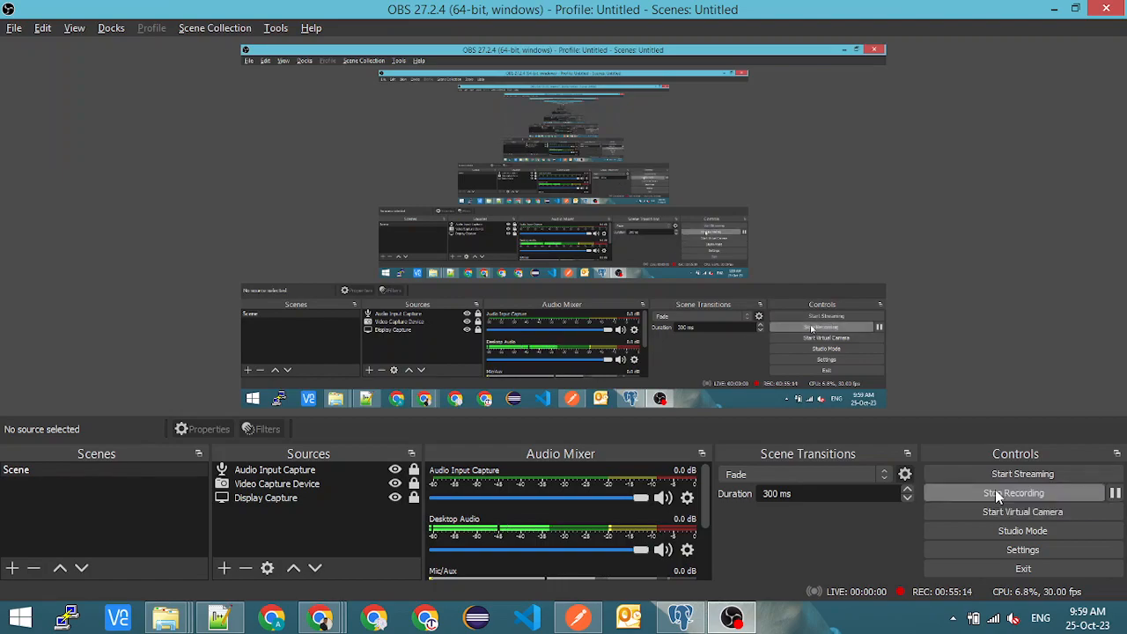